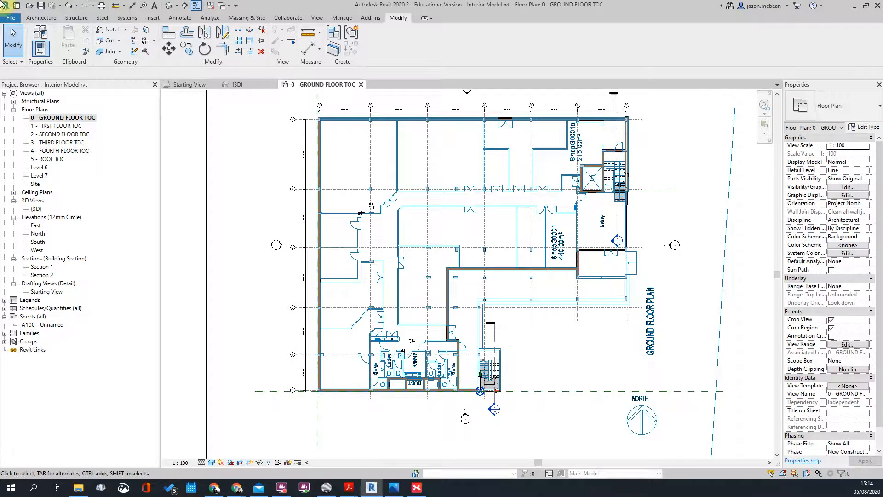
Step: Open the default 3D view and orbit around the model to inspect it from several angles
{"action": "left_click", "coordinate": [169, 6]}
{"action": "scroll", "coordinate": [388, 178], "scroll_direction": "up", "scroll_amount": 2}
{"action": "scroll", "coordinate": [420, 234], "scroll_direction": "down", "scroll_amount": 4}
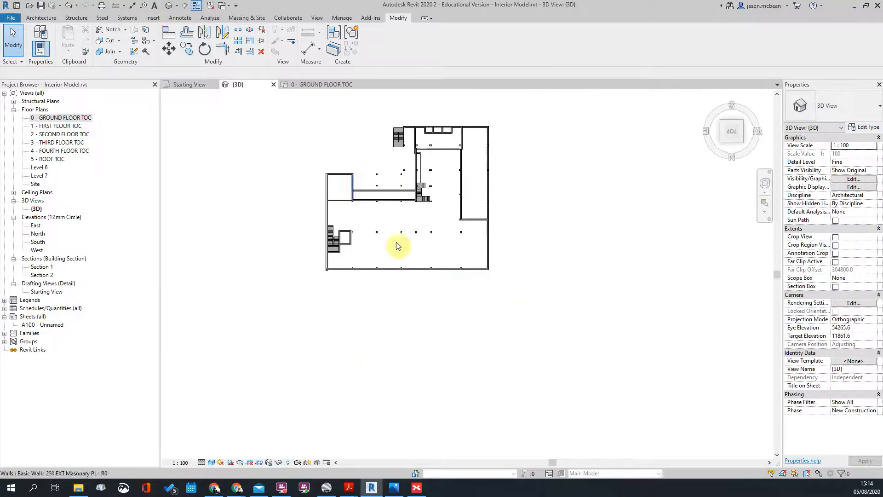
{"action": "scroll", "coordinate": [462, 266], "scroll_direction": "up", "scroll_amount": 3}
{"action": "middle_click_drag", "start_coordinate": [471, 278], "coordinate": [486, 373]}
{"action": "scroll", "coordinate": [294, 238], "scroll_direction": "up", "scroll_amount": 1}
{"action": "middle_click_drag", "start_coordinate": [455, 340], "coordinate": [465, 359], "text": "shift"}
{"action": "scroll", "coordinate": [334, 371], "scroll_direction": "up", "scroll_amount": 3}
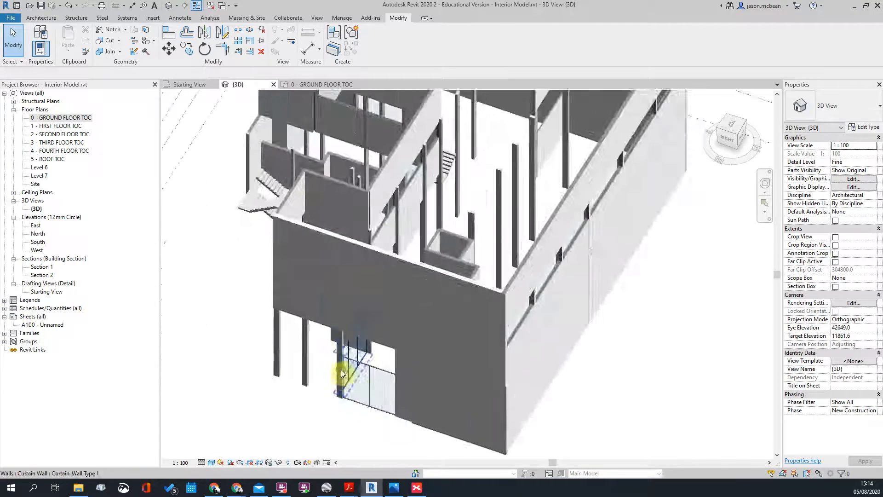
{"action": "scroll", "coordinate": [333, 371], "scroll_direction": "down", "scroll_amount": 4}
{"action": "middle_click_drag", "start_coordinate": [414, 319], "coordinate": [477, 309], "text": "shift"}
{"action": "scroll", "coordinate": [345, 282], "scroll_direction": "up", "scroll_amount": 2}
{"action": "scroll", "coordinate": [330, 242], "scroll_direction": "up", "scroll_amount": 2}
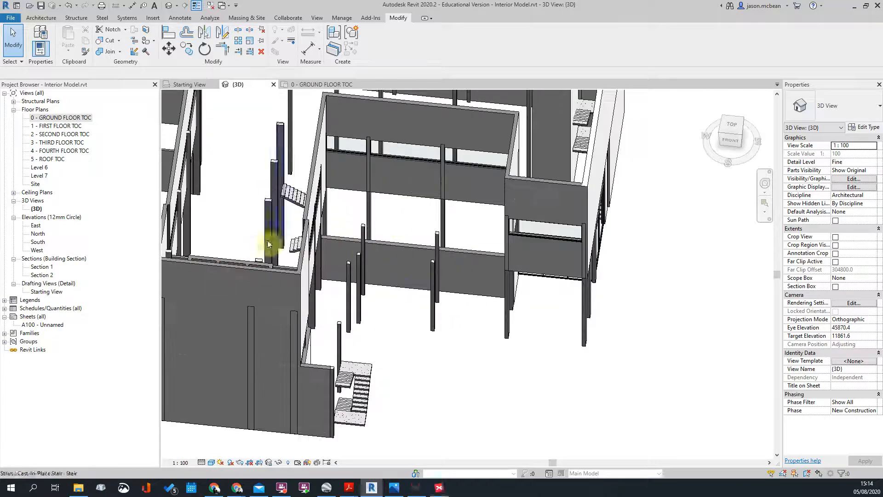
{"action": "scroll", "coordinate": [364, 235], "scroll_direction": "down", "scroll_amount": 2}
{"action": "middle_click_drag", "start_coordinate": [487, 239], "coordinate": [447, 323], "text": "shift"}
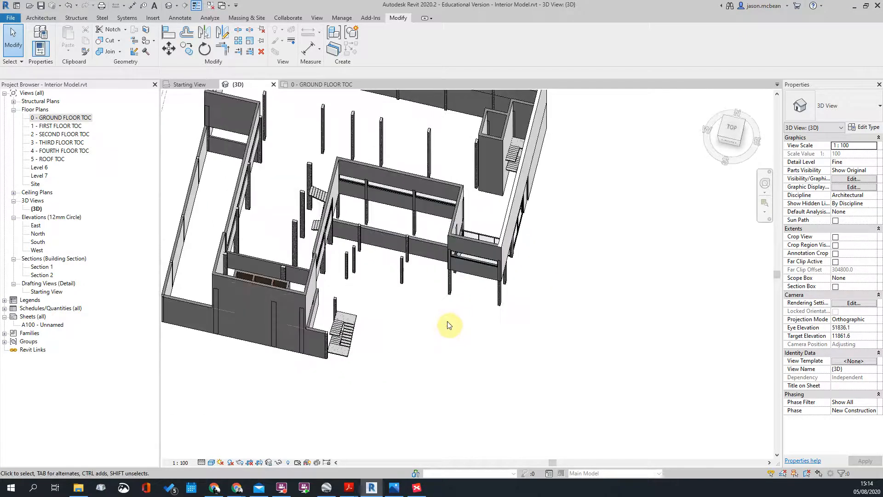
{"action": "scroll", "coordinate": [499, 300], "scroll_direction": "up", "scroll_amount": 4}
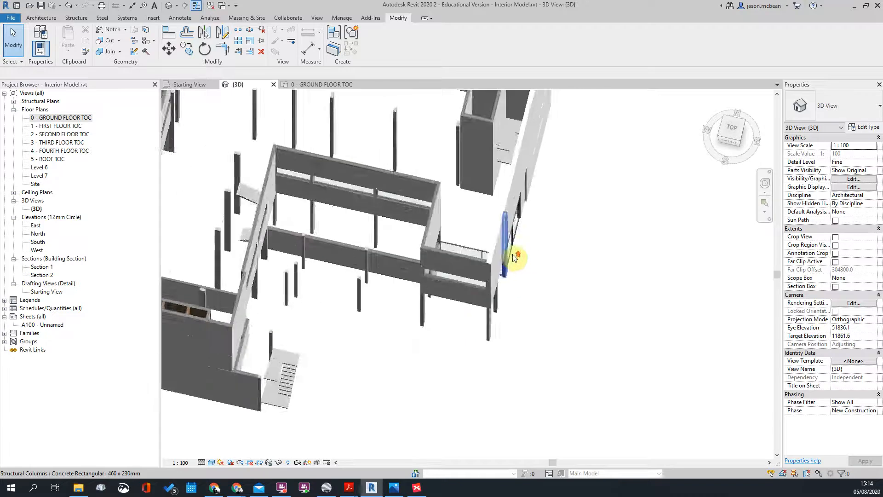
Step: Open the 0 - GROUND FLOOR TOC plan and zoom around the north arrow and lower stairs
{"action": "double_click", "coordinate": [74, 119]}
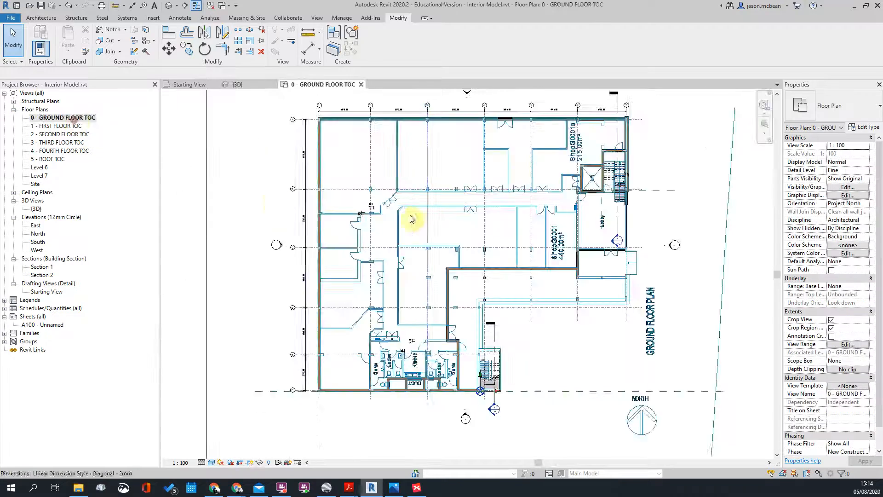
{"action": "scroll", "coordinate": [508, 277], "scroll_direction": "up", "scroll_amount": 3}
{"action": "scroll", "coordinate": [534, 283], "scroll_direction": "down", "scroll_amount": 3}
{"action": "scroll", "coordinate": [532, 272], "scroll_direction": "up", "scroll_amount": 2}
{"action": "scroll", "coordinate": [529, 252], "scroll_direction": "up", "scroll_amount": 2}
{"action": "scroll", "coordinate": [404, 268], "scroll_direction": "down", "scroll_amount": 2}
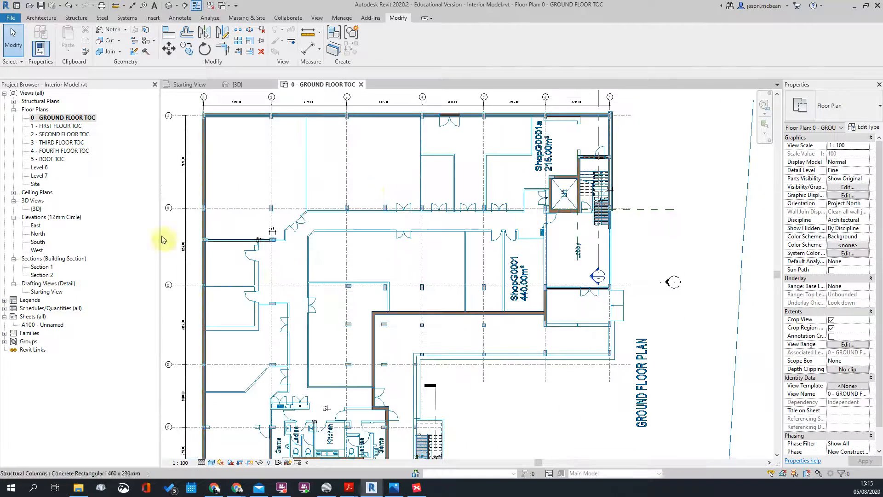
{"action": "middle_click_drag", "start_coordinate": [371, 373], "coordinate": [340, 294]}
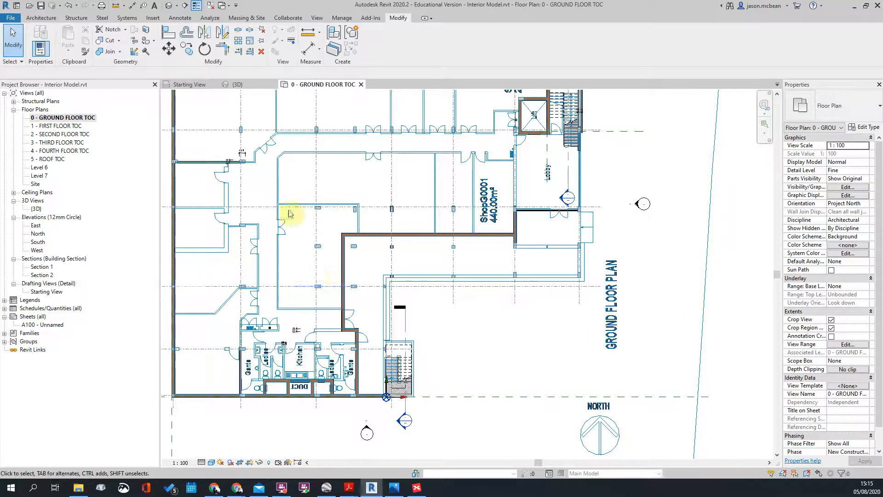
{"action": "scroll", "coordinate": [596, 223], "scroll_direction": "down", "scroll_amount": 3}
{"action": "scroll", "coordinate": [598, 222], "scroll_direction": "up", "scroll_amount": 2}
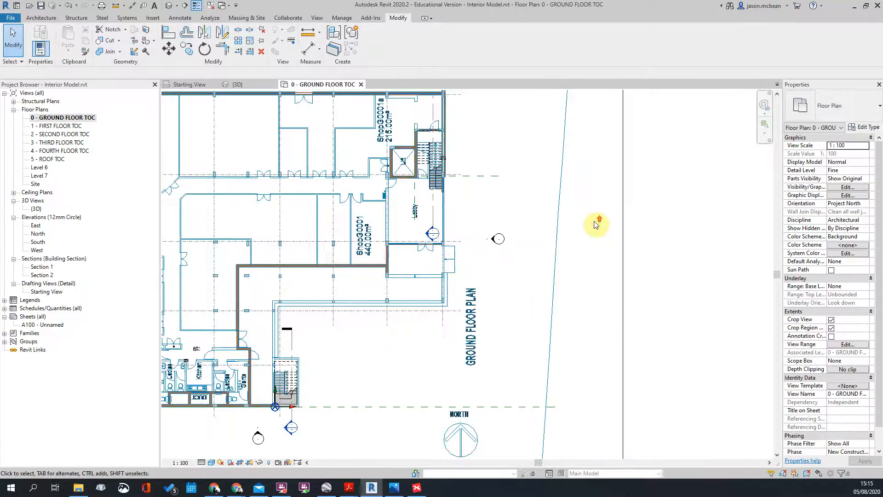
{"action": "scroll", "coordinate": [591, 252], "scroll_direction": "down", "scroll_amount": 2}
{"action": "scroll", "coordinate": [465, 185], "scroll_direction": "up", "scroll_amount": 2}
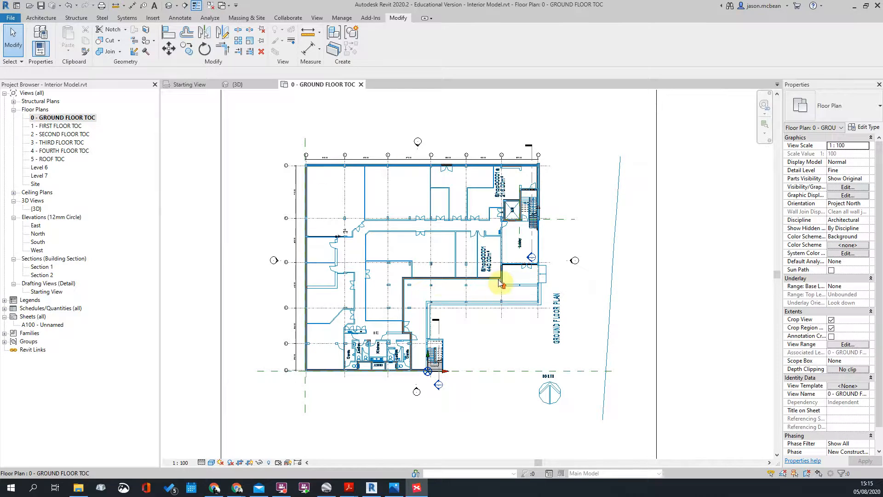
{"action": "scroll", "coordinate": [498, 294], "scroll_direction": "up", "scroll_amount": 3}
{"action": "scroll", "coordinate": [533, 247], "scroll_direction": "down", "scroll_amount": 2}
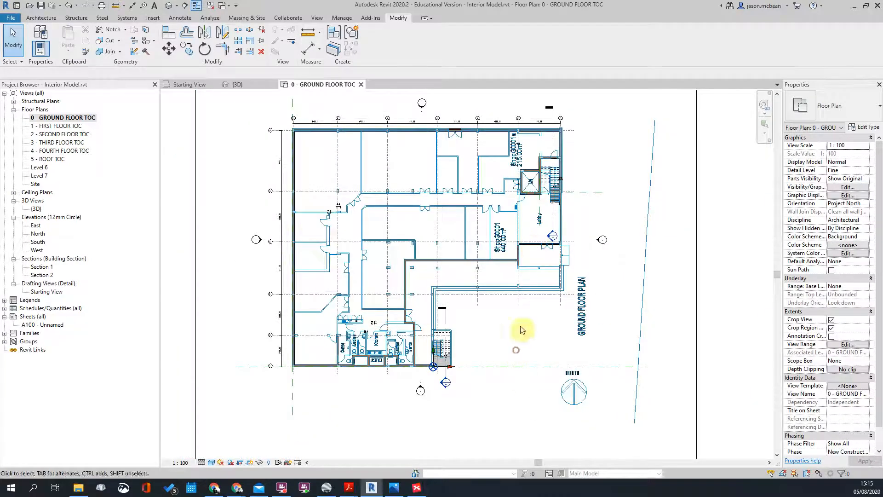
{"action": "scroll", "coordinate": [529, 317], "scroll_direction": "up", "scroll_amount": 3}
{"action": "scroll", "coordinate": [497, 380], "scroll_direction": "down", "scroll_amount": 2}
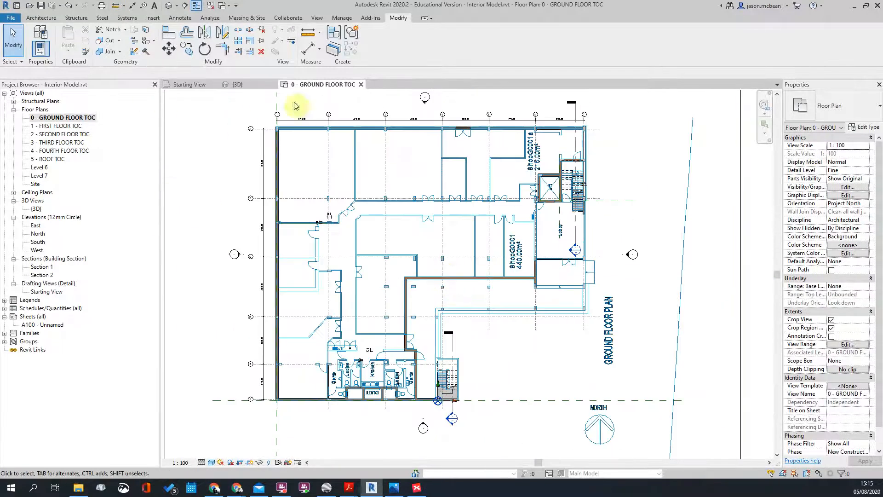
{"action": "scroll", "coordinate": [411, 358], "scroll_direction": "up", "scroll_amount": 2}
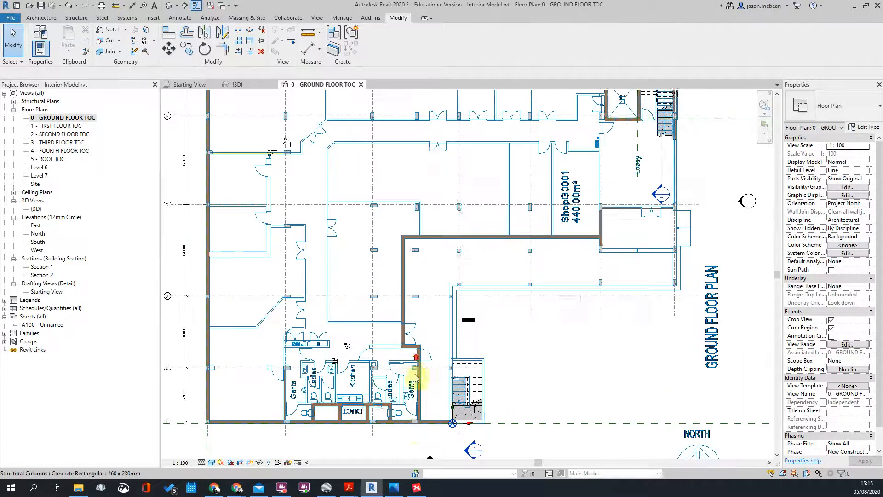
{"action": "scroll", "coordinate": [295, 269], "scroll_direction": "up", "scroll_amount": 4}
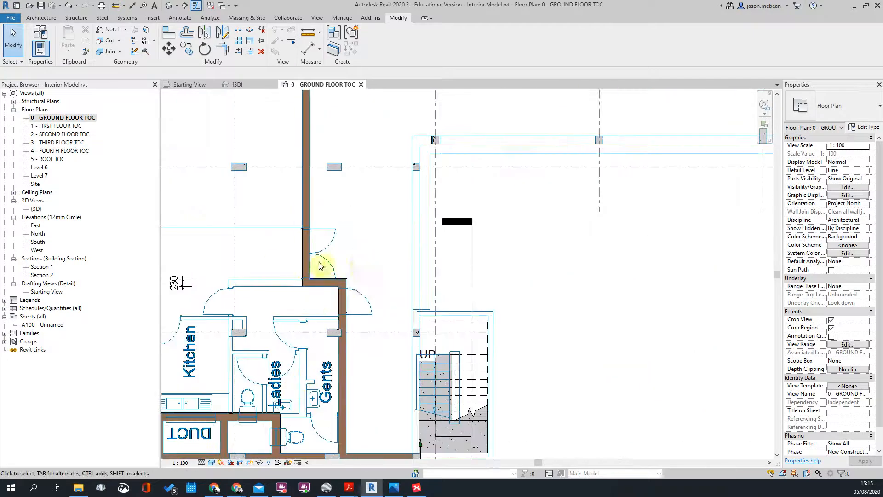
{"action": "scroll", "coordinate": [349, 263], "scroll_direction": "down", "scroll_amount": 5}
{"action": "scroll", "coordinate": [552, 191], "scroll_direction": "up", "scroll_amount": 4}
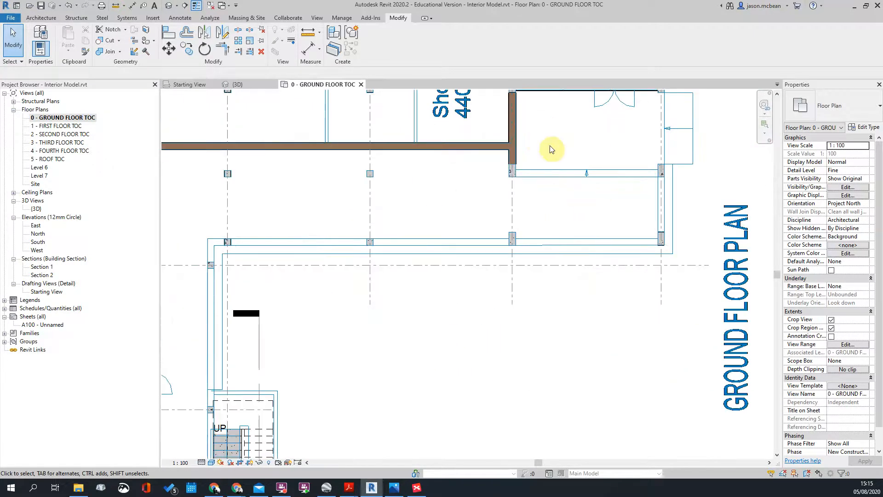
{"action": "scroll", "coordinate": [556, 154], "scroll_direction": "down", "scroll_amount": 3}
{"action": "scroll", "coordinate": [566, 187], "scroll_direction": "up", "scroll_amount": 1}
{"action": "scroll", "coordinate": [578, 162], "scroll_direction": "down", "scroll_amount": 2}
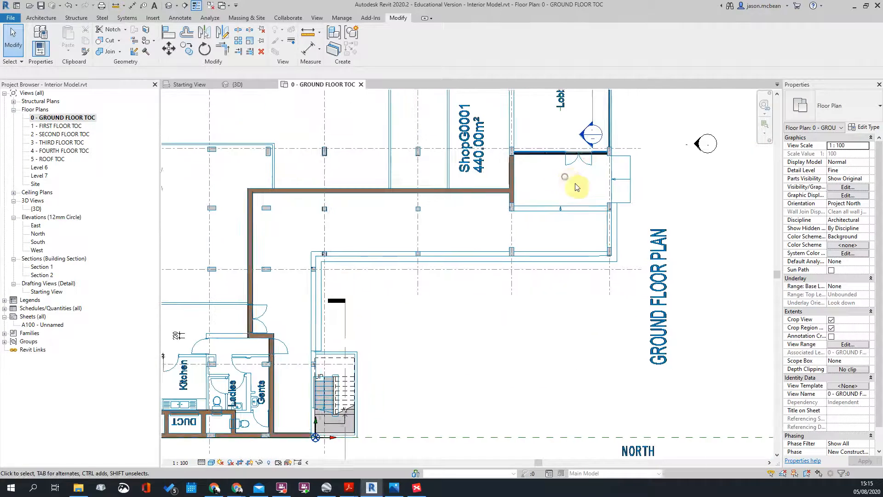
{"action": "scroll", "coordinate": [570, 117], "scroll_direction": "up", "scroll_amount": 3}
{"action": "scroll", "coordinate": [558, 112], "scroll_direction": "down", "scroll_amount": 2}
{"action": "scroll", "coordinate": [557, 113], "scroll_direction": "up", "scroll_amount": 4}
{"action": "scroll", "coordinate": [534, 132], "scroll_direction": "down", "scroll_amount": 2}
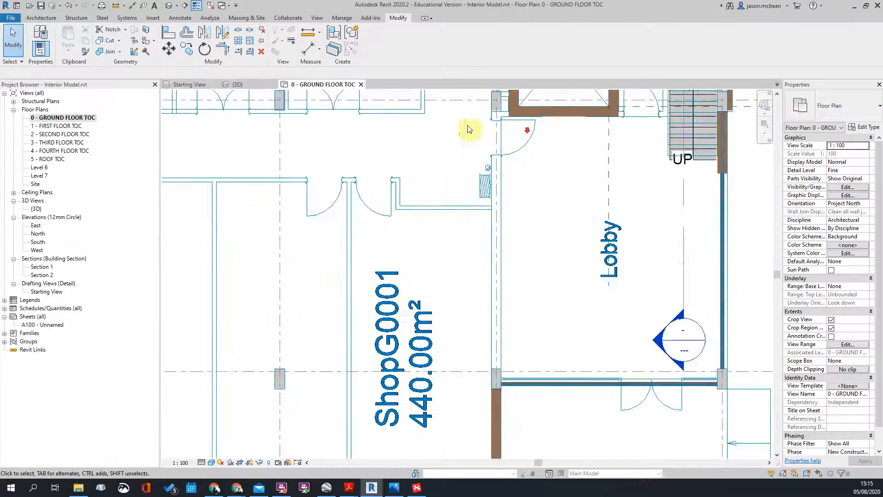
Step: Inspect the lift, lobby, shop and toilet walls, then frame the whole ground floor
{"action": "middle_click_drag", "start_coordinate": [606, 169], "coordinate": [515, 199]}
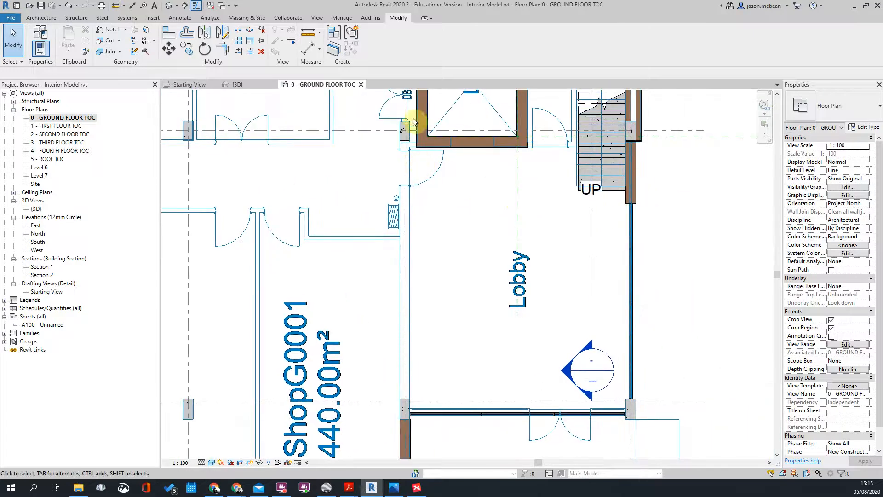
{"action": "scroll", "coordinate": [399, 148], "scroll_direction": "up", "scroll_amount": 3}
{"action": "scroll", "coordinate": [621, 188], "scroll_direction": "down", "scroll_amount": 4}
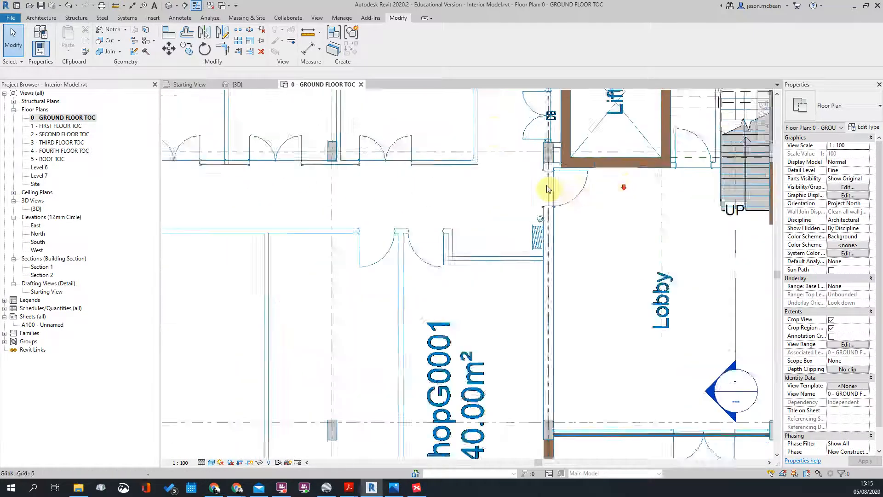
{"action": "scroll", "coordinate": [598, 195], "scroll_direction": "up", "scroll_amount": 1}
{"action": "scroll", "coordinate": [611, 186], "scroll_direction": "down", "scroll_amount": 3}
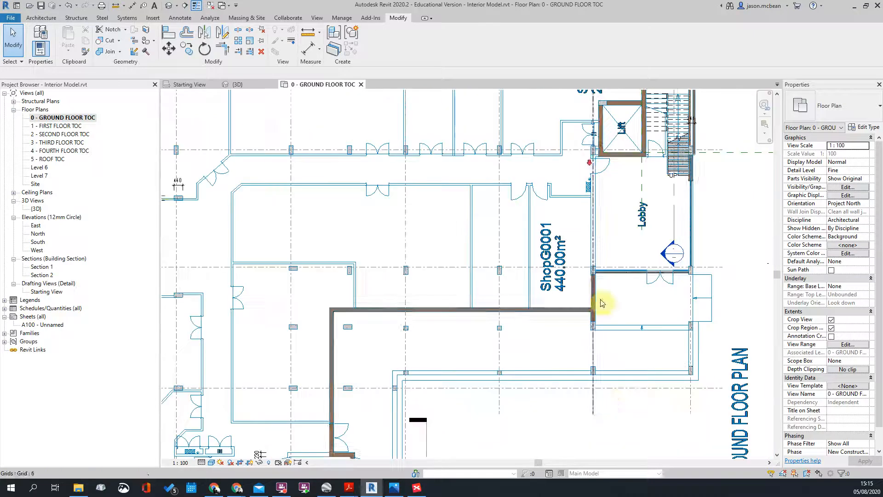
{"action": "scroll", "coordinate": [664, 243], "scroll_direction": "up", "scroll_amount": 5}
{"action": "scroll", "coordinate": [346, 291], "scroll_direction": "down", "scroll_amount": 2}
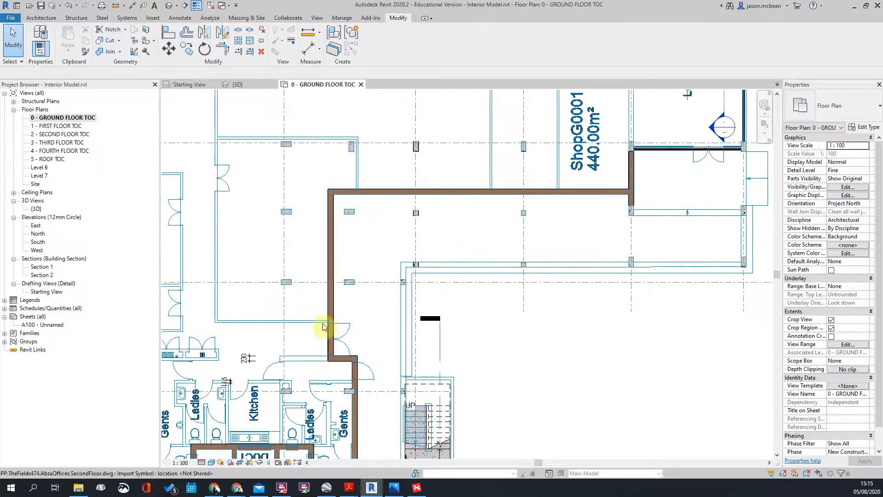
{"action": "middle_click_drag", "start_coordinate": [329, 328], "coordinate": [446, 291]}
{"action": "scroll", "coordinate": [299, 335], "scroll_direction": "up", "scroll_amount": 1}
{"action": "scroll", "coordinate": [413, 336], "scroll_direction": "down", "scroll_amount": 1}
{"action": "scroll", "coordinate": [335, 191], "scroll_direction": "down", "scroll_amount": 6}
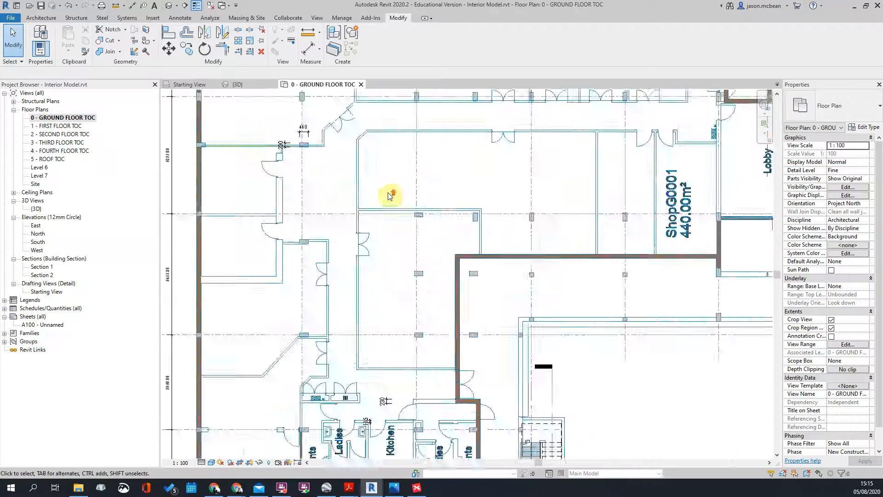
{"action": "scroll", "coordinate": [517, 239], "scroll_direction": "up", "scroll_amount": 4}
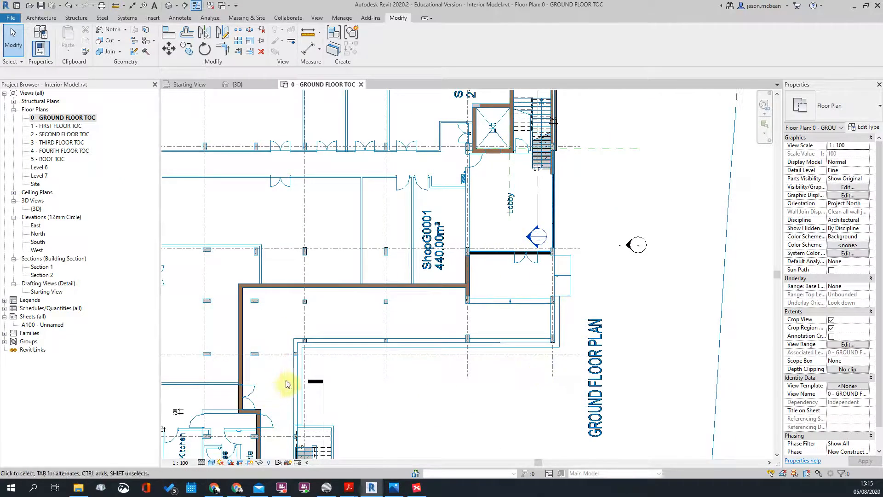
{"action": "scroll", "coordinate": [374, 345], "scroll_direction": "down", "scroll_amount": 2}
{"action": "scroll", "coordinate": [430, 292], "scroll_direction": "down", "scroll_amount": 3}
{"action": "scroll", "coordinate": [357, 372], "scroll_direction": "up", "scroll_amount": 5}
{"action": "scroll", "coordinate": [365, 276], "scroll_direction": "up", "scroll_amount": 2}
{"action": "scroll", "coordinate": [385, 252], "scroll_direction": "down", "scroll_amount": 3}
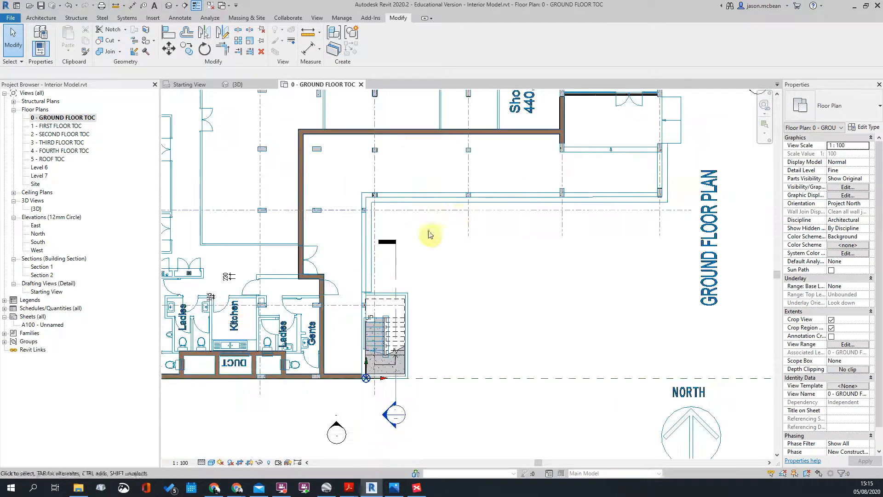
{"action": "scroll", "coordinate": [368, 230], "scroll_direction": "down", "scroll_amount": 3}
{"action": "scroll", "coordinate": [386, 223], "scroll_direction": "up", "scroll_amount": 2}
{"action": "scroll", "coordinate": [361, 224], "scroll_direction": "down", "scroll_amount": 2}
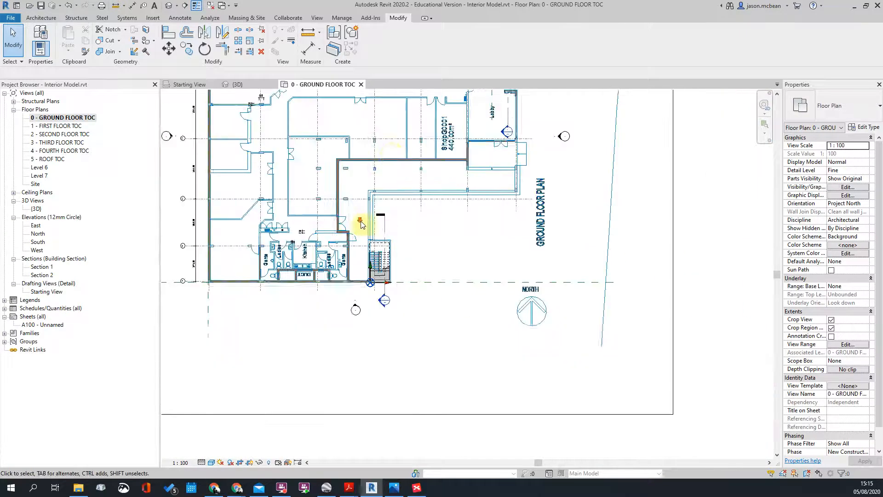
{"action": "middle_click_drag", "start_coordinate": [390, 156], "coordinate": [406, 279]}
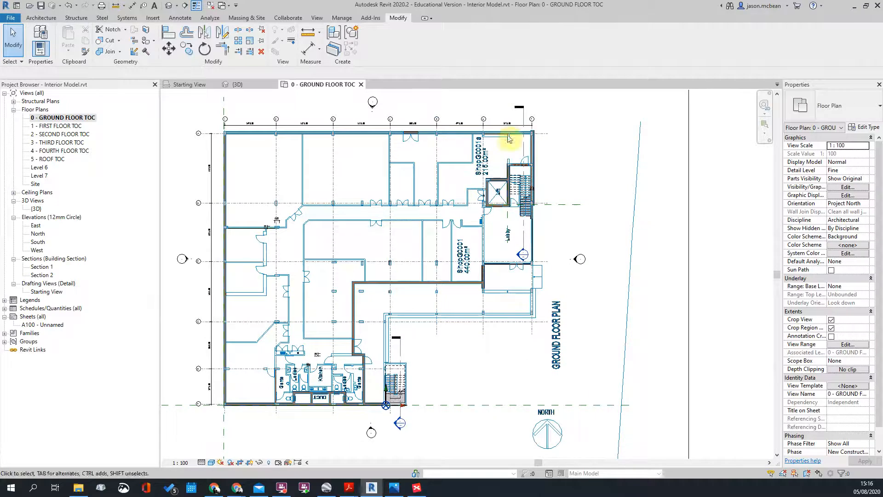
{"action": "middle_click_drag", "start_coordinate": [293, 274], "coordinate": [281, 242]}
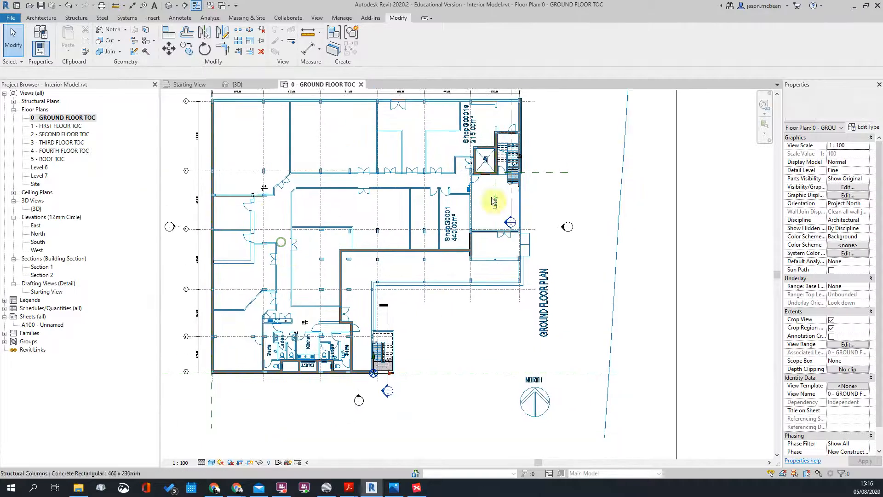
{"action": "scroll", "coordinate": [492, 248], "scroll_direction": "up", "scroll_amount": 1}
{"action": "scroll", "coordinate": [491, 250], "scroll_direction": "down", "scroll_amount": 3}
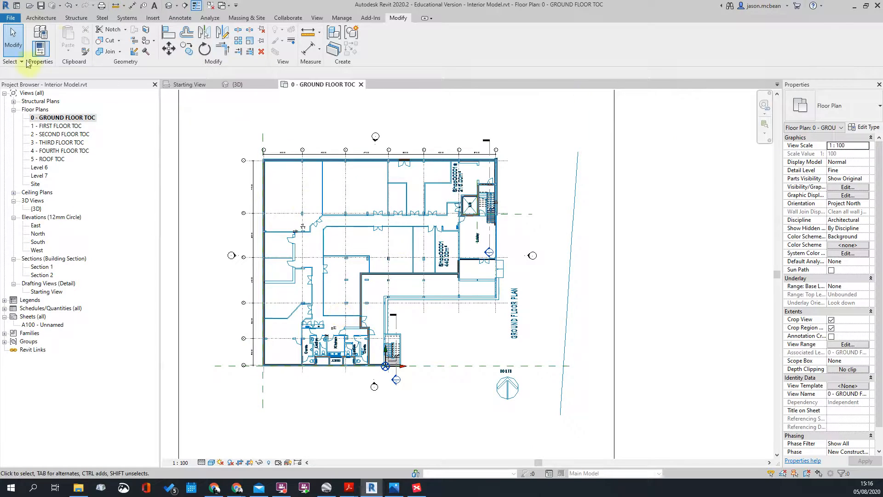
Step: Start an architectural floor sketch using the 125mm Surface Bed type, reviewing its layer build-up
{"action": "left_click", "coordinate": [37, 19]}
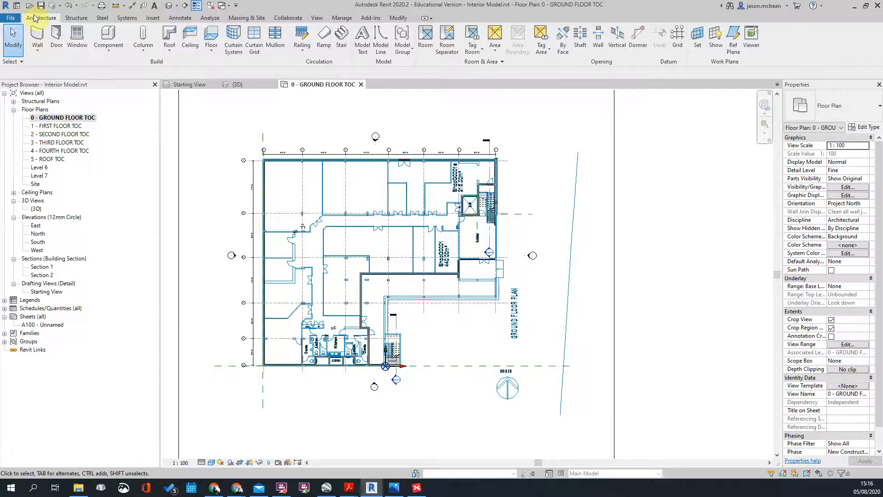
{"action": "left_click", "coordinate": [213, 51]}
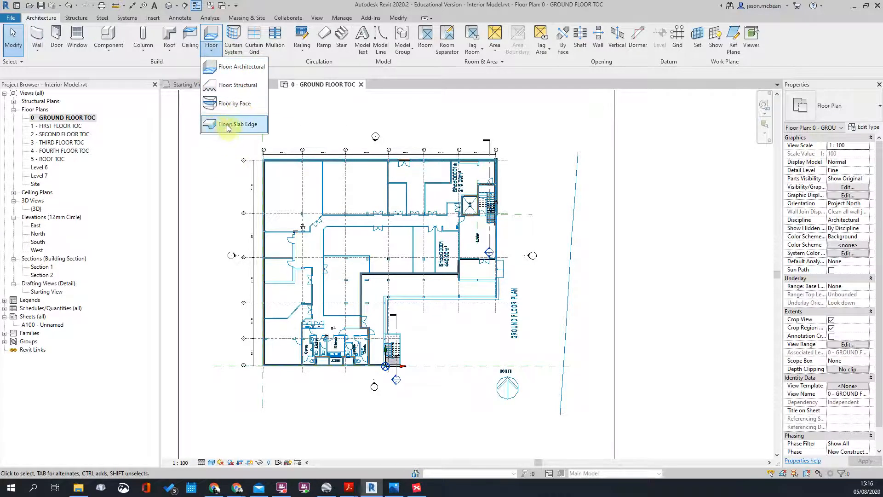
{"action": "left_click", "coordinate": [224, 68]}
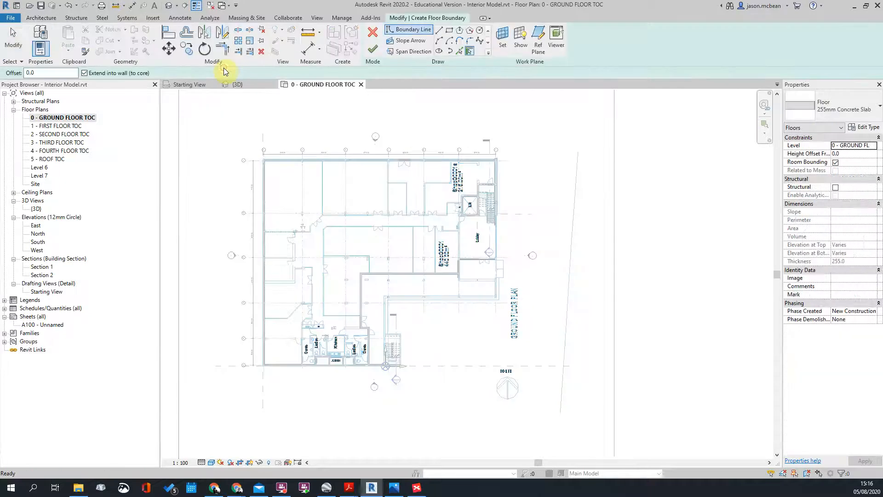
{"action": "left_click", "coordinate": [819, 108]}
{"action": "left_click", "coordinate": [824, 158]}
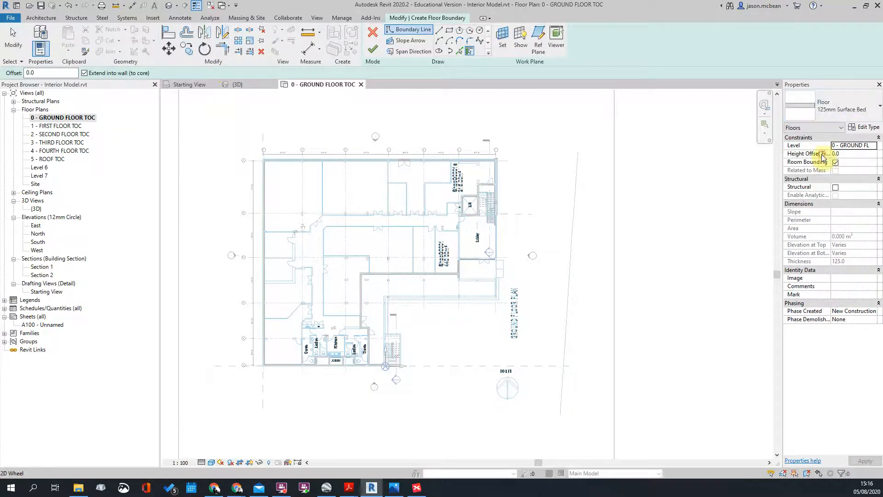
{"action": "left_click", "coordinate": [862, 127]}
{"action": "left_click", "coordinate": [398, 224]}
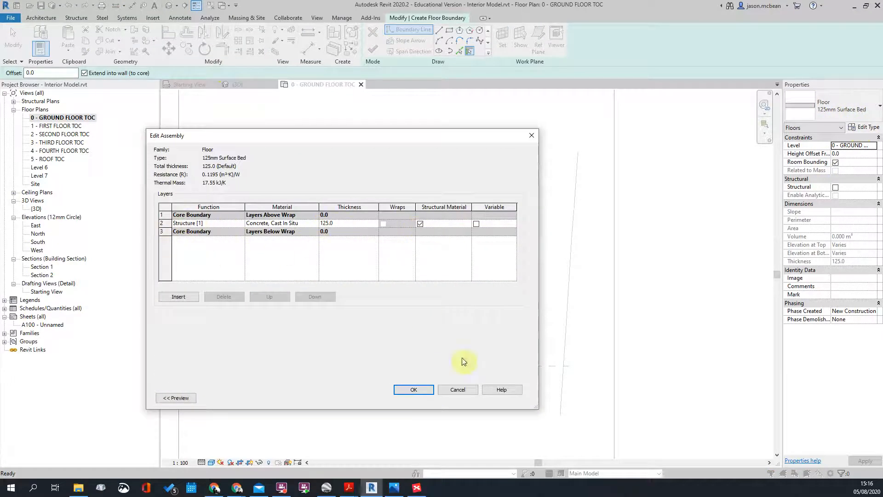
{"action": "left_click", "coordinate": [416, 390]}
{"action": "left_click", "coordinate": [424, 398]}
Step: Pick the left, bottom, bottom-right-of-duct and right exterior walls as floor boundary
{"action": "scroll", "coordinate": [529, 222], "scroll_direction": "up", "scroll_amount": 5}
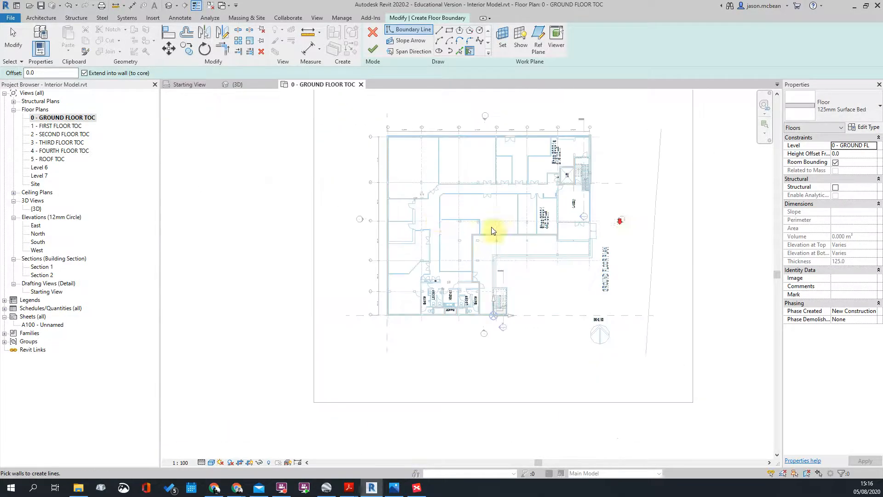
{"action": "scroll", "coordinate": [607, 226], "scroll_direction": "down", "scroll_amount": 5}
{"action": "scroll", "coordinate": [440, 219], "scroll_direction": "up", "scroll_amount": 5}
{"action": "middle_click_drag", "start_coordinate": [557, 368], "coordinate": [513, 341]}
{"action": "scroll", "coordinate": [378, 244], "scroll_direction": "down", "scroll_amount": 2}
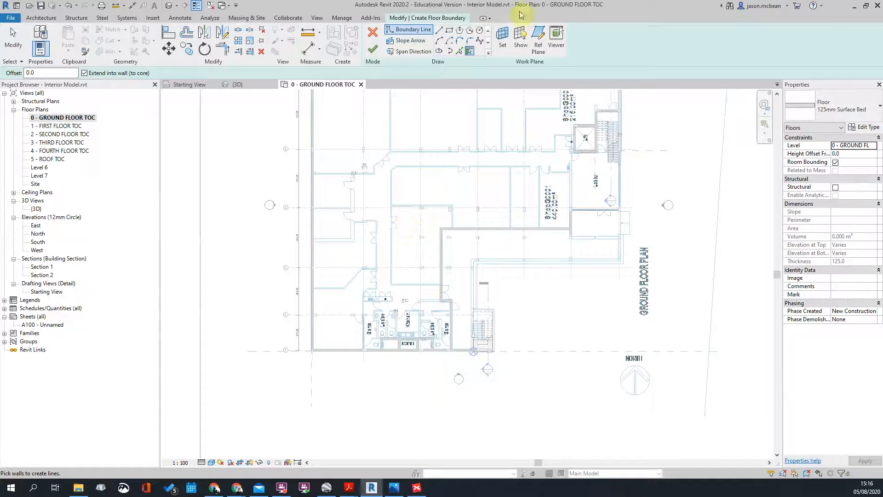
{"action": "left_click", "coordinate": [470, 52]}
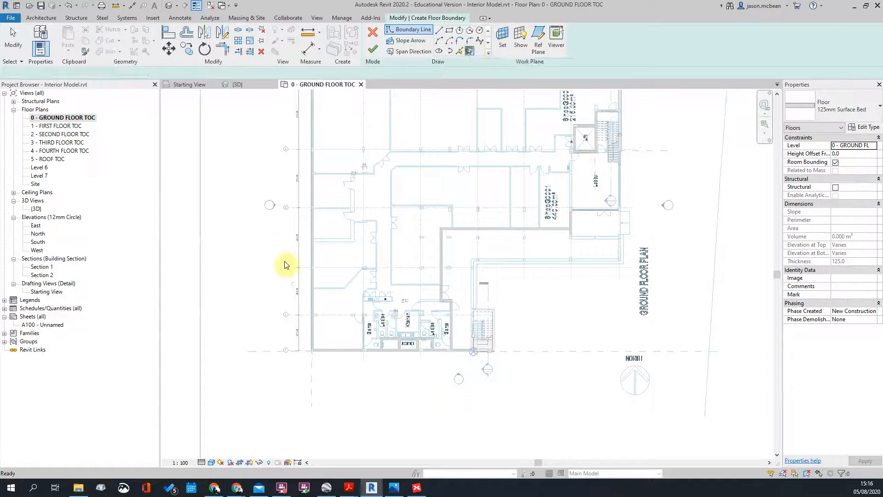
{"action": "left_click", "coordinate": [311, 230]}
{"action": "scroll", "coordinate": [329, 378], "scroll_direction": "up", "scroll_amount": 3}
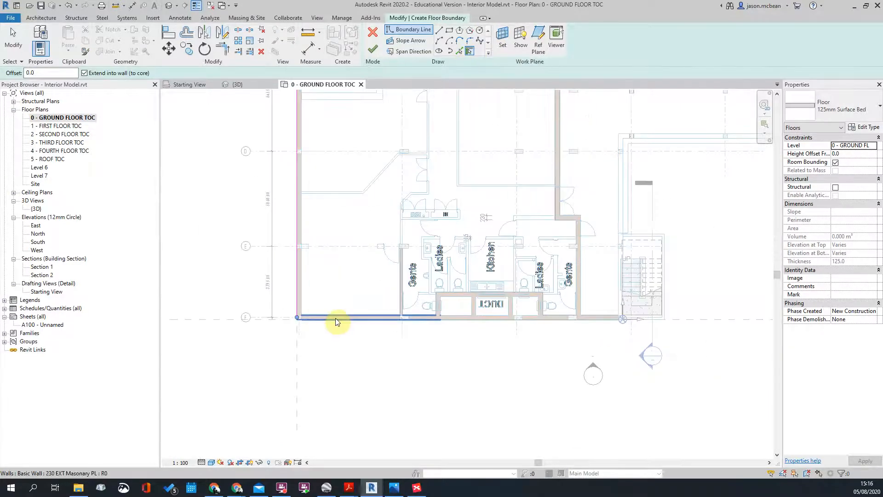
{"action": "left_click", "coordinate": [415, 319]}
{"action": "scroll", "coordinate": [444, 301], "scroll_direction": "up", "scroll_amount": 3}
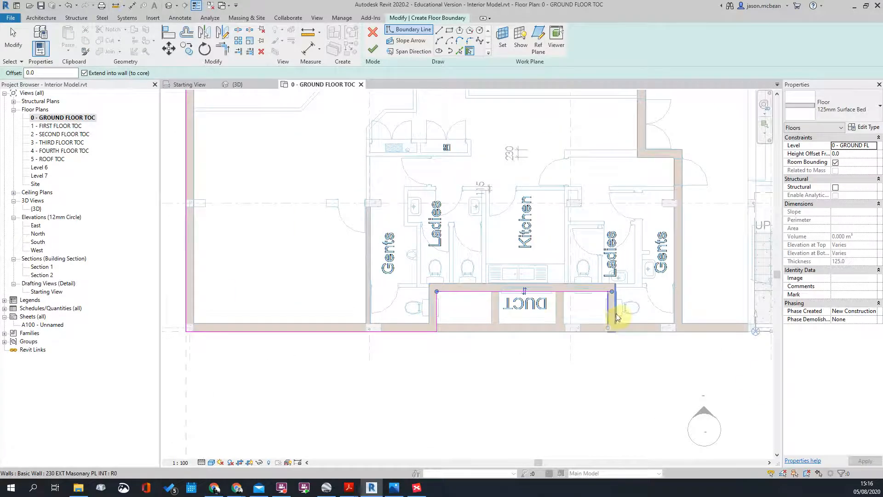
{"action": "left_click", "coordinate": [656, 327]}
{"action": "left_click", "coordinate": [680, 309]}
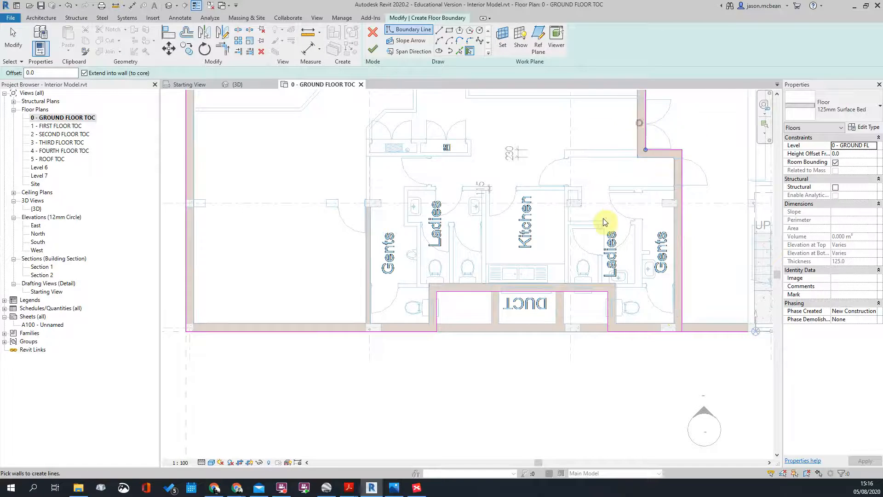
{"action": "scroll", "coordinate": [606, 223], "scroll_direction": "down", "scroll_amount": 3}
{"action": "middle_click_drag", "start_coordinate": [681, 168], "coordinate": [519, 359]}
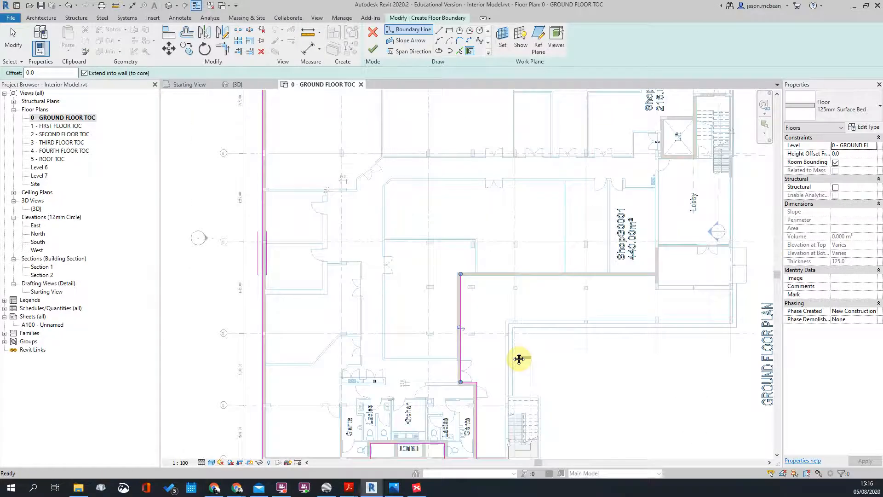
Step: Pick the remaining horizontal, vertical, curtain, lobby side and top walls to complete the boundary
{"action": "left_click", "coordinate": [621, 274]}
{"action": "scroll", "coordinate": [621, 271], "scroll_direction": "up", "scroll_amount": 5}
{"action": "middle_click_drag", "start_coordinate": [724, 298], "coordinate": [378, 233]}
{"action": "scroll", "coordinate": [378, 172], "scroll_direction": "up", "scroll_amount": 1}
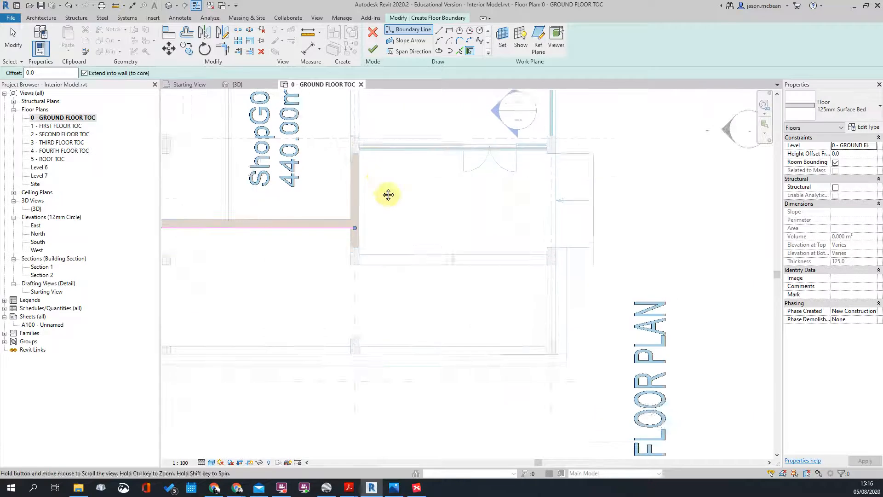
{"action": "left_click", "coordinate": [366, 226]}
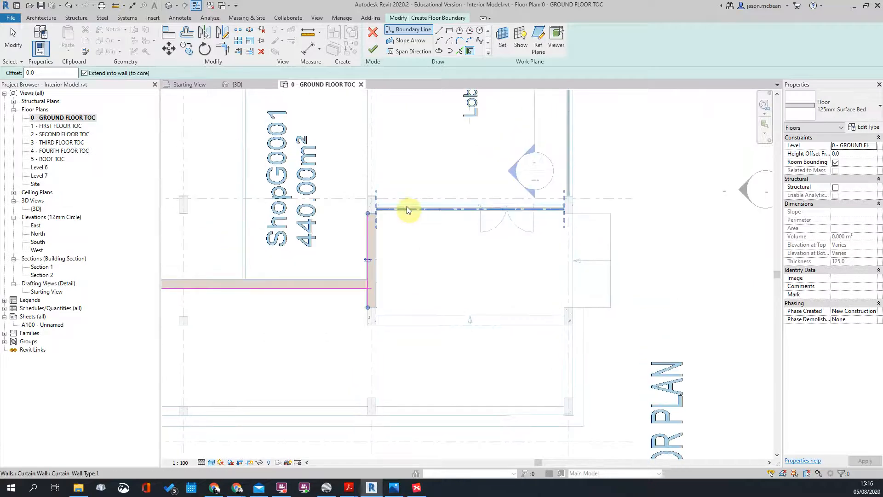
{"action": "left_click", "coordinate": [566, 160]}
{"action": "middle_click_drag", "start_coordinate": [621, 129], "coordinate": [691, 379]}
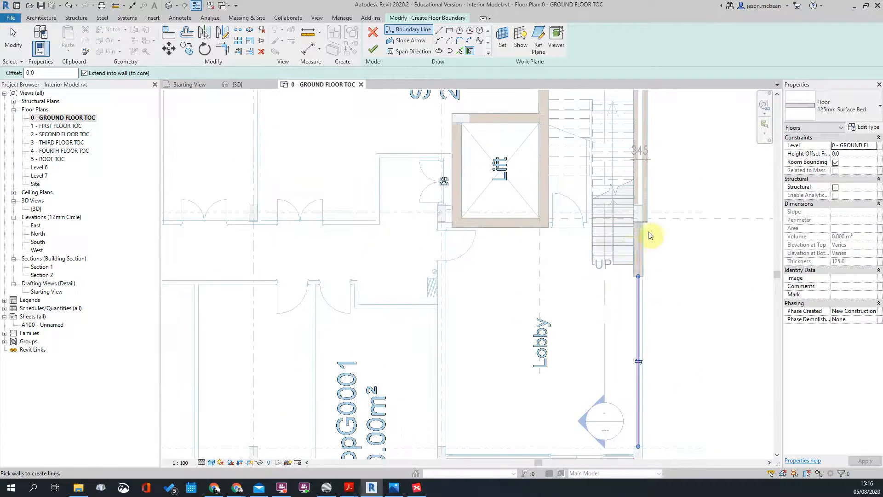
{"action": "left_click", "coordinate": [633, 191]}
{"action": "scroll", "coordinate": [708, 248], "scroll_direction": "down", "scroll_amount": 4}
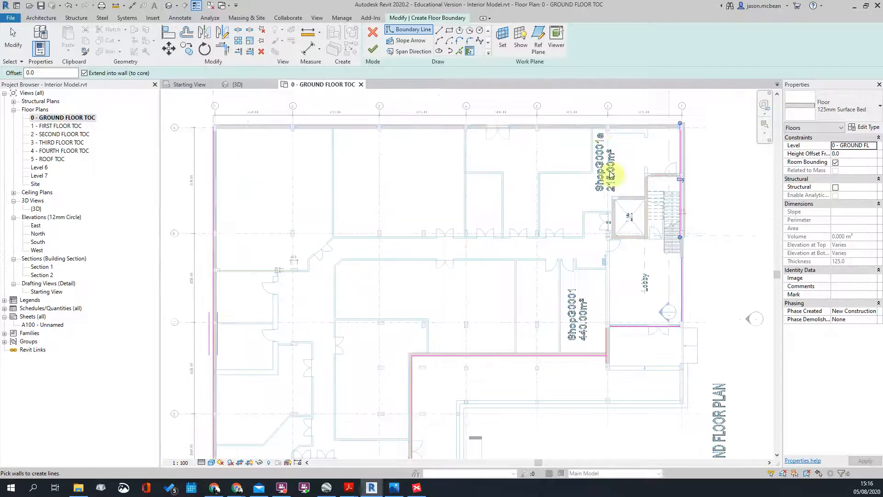
{"action": "left_click", "coordinate": [598, 126]}
{"action": "middle_click_drag", "start_coordinate": [409, 273], "coordinate": [475, 164]}
{"action": "scroll", "coordinate": [325, 253], "scroll_direction": "down", "scroll_amount": 2}
Step: Flip the left boundary line to the walls' inner face and trim the bottom-right corner
{"action": "key", "text": "Escape"}
{"action": "key", "text": "Escape"}
{"action": "left_click", "coordinate": [295, 261]}
{"action": "left_click", "coordinate": [295, 237]}
{"action": "left_click", "coordinate": [310, 397]}
{"action": "scroll", "coordinate": [311, 397], "scroll_direction": "up", "scroll_amount": 3}
{"action": "scroll", "coordinate": [560, 346], "scroll_direction": "up", "scroll_amount": 2}
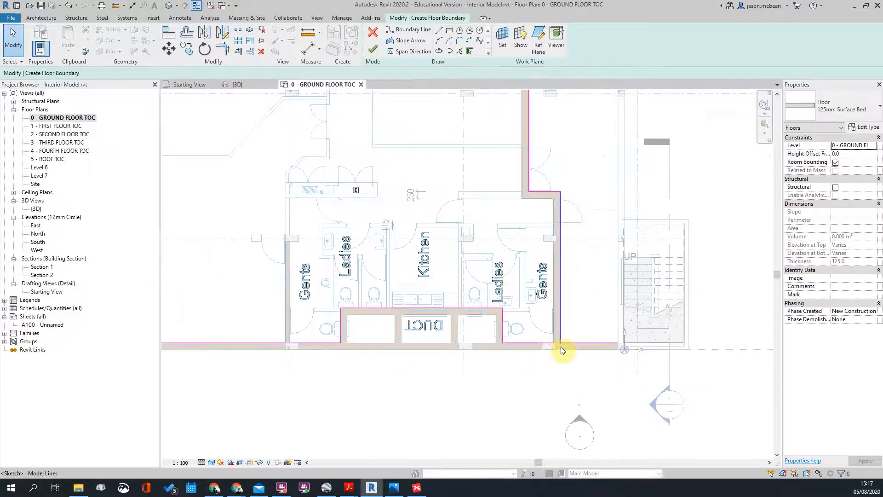
{"action": "scroll", "coordinate": [561, 347], "scroll_direction": "up", "scroll_amount": 2}
{"action": "left_click", "coordinate": [540, 341]}
{"action": "left_click", "coordinate": [562, 335]}
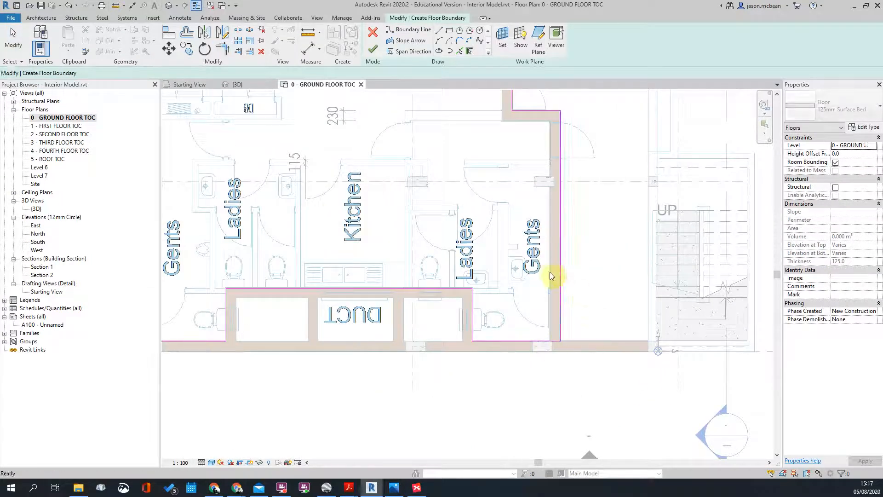
{"action": "key", "text": "Escape"}
Step: Flip the vertical boundary line to the inner face, then start Trim/Extend to Corner (TR) near the shop
{"action": "left_click", "coordinate": [561, 277]}
{"action": "left_click", "coordinate": [561, 231]}
{"action": "scroll", "coordinate": [587, 279], "scroll_direction": "down", "scroll_amount": 2}
{"action": "middle_click_drag", "start_coordinate": [554, 216], "coordinate": [546, 439]}
{"action": "key", "text": "Escape"}
{"action": "middle_click_drag", "start_coordinate": [720, 196], "coordinate": [479, 283]}
{"action": "scroll", "coordinate": [623, 288], "scroll_direction": "up", "scroll_amount": 5}
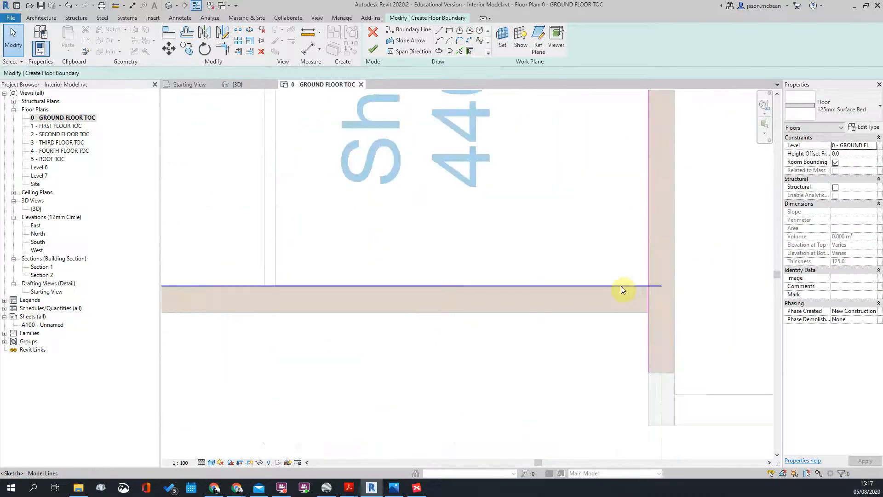
{"action": "key", "text": "t"}
{"action": "key", "text": "r"}
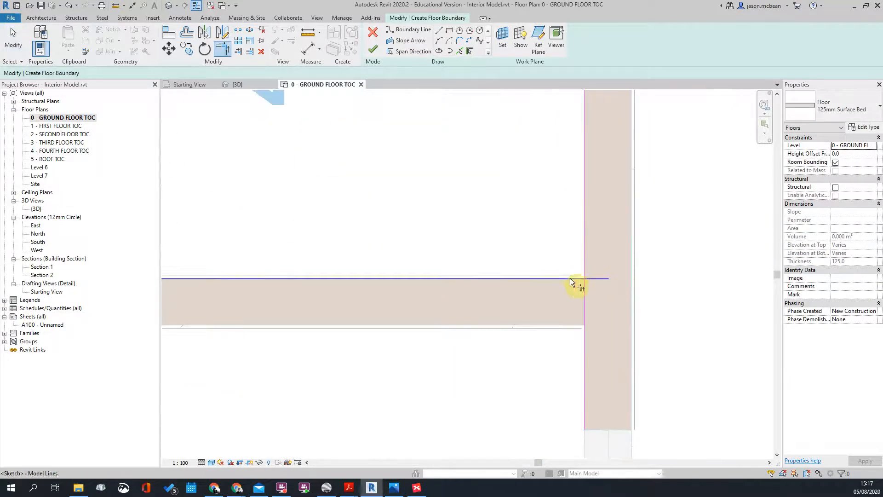
{"action": "scroll", "coordinate": [506, 350], "scroll_direction": "down", "scroll_amount": 4}
{"action": "scroll", "coordinate": [509, 325], "scroll_direction": "up", "scroll_amount": 2}
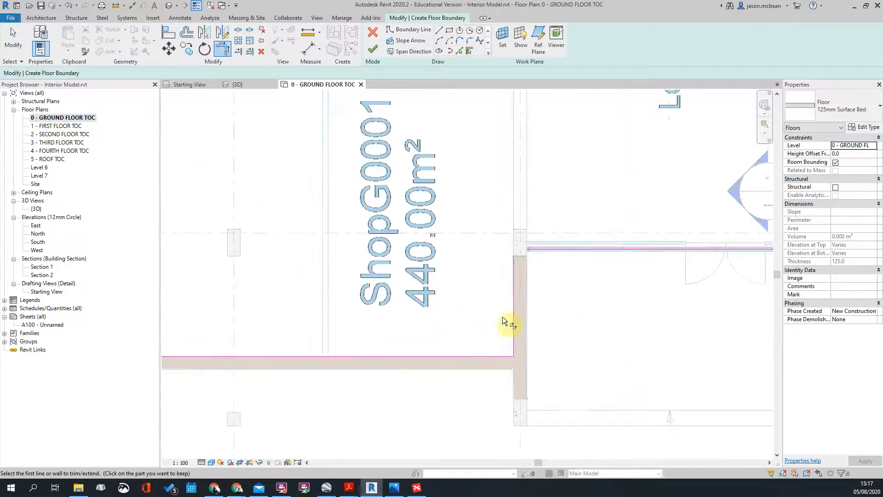
Step: Join the open corner and realign the shop-wall boundary lines to the grid line and wall face
{"action": "left_click", "coordinate": [539, 243]}
{"action": "scroll", "coordinate": [321, 266], "scroll_direction": "down", "scroll_amount": 3}
{"action": "key", "text": "Escape"}
{"action": "left_click", "coordinate": [528, 256]}
{"action": "scroll", "coordinate": [455, 259], "scroll_direction": "up", "scroll_amount": 3}
{"action": "mouse_move", "coordinate": [421, 254]}
{"action": "left_mouse_down"}
{"action": "mouse_move", "coordinate": [412, 229]}
{"action": "mouse_move", "coordinate": [416, 237]}
{"action": "left_mouse_up"}
{"action": "scroll", "coordinate": [621, 236], "scroll_direction": "up", "scroll_amount": 2}
{"action": "left_click_drag", "start_coordinate": [675, 237], "coordinate": [637, 277]}
{"action": "left_click", "coordinate": [691, 286]}
{"action": "scroll", "coordinate": [681, 292], "scroll_direction": "down", "scroll_amount": 2}
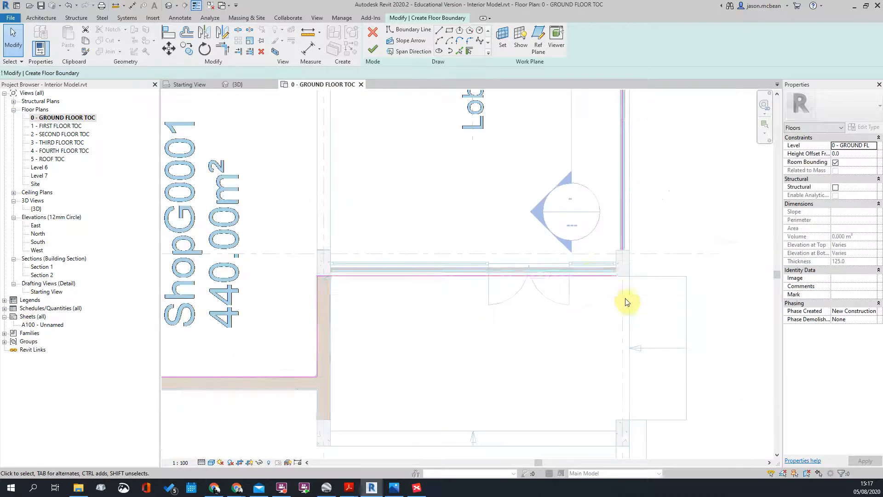
{"action": "scroll", "coordinate": [603, 273], "scroll_direction": "up", "scroll_amount": 3}
{"action": "scroll", "coordinate": [511, 284], "scroll_direction": "down", "scroll_amount": 5}
{"action": "scroll", "coordinate": [465, 295], "scroll_direction": "up", "scroll_amount": 1}
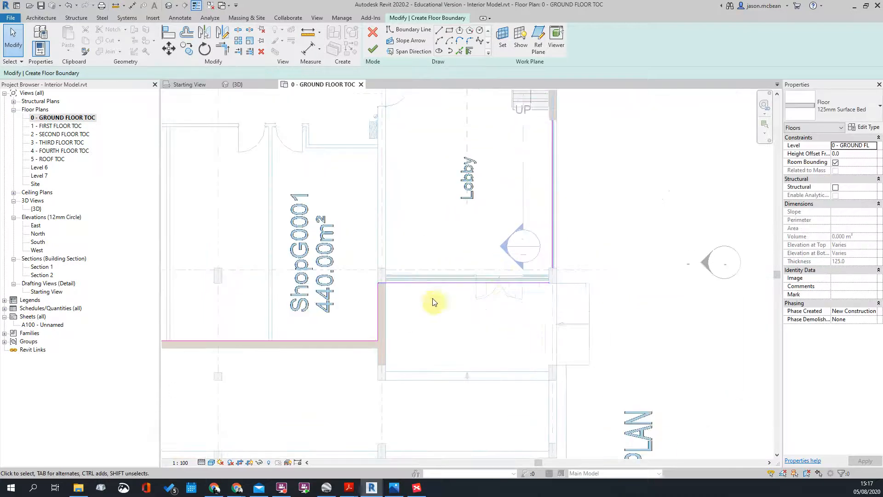
{"action": "scroll", "coordinate": [413, 392], "scroll_direction": "up", "scroll_amount": 2}
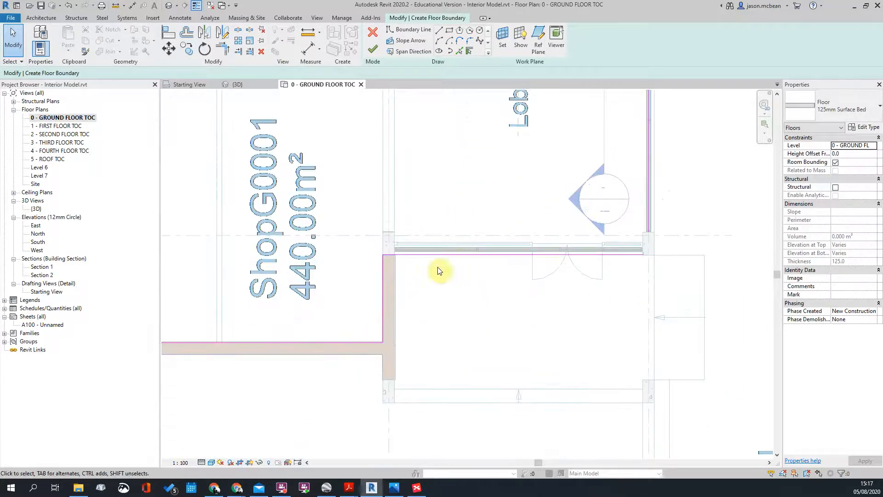
Step: Move the entrance-wall boundary line down to the lower wall and trim it into a corner
{"action": "left_click", "coordinate": [445, 260]}
{"action": "mouse_move", "coordinate": [482, 255]}
{"action": "left_mouse_down"}
{"action": "mouse_move", "coordinate": [477, 349]}
{"action": "mouse_move", "coordinate": [489, 391]}
{"action": "left_mouse_up"}
{"action": "left_click", "coordinate": [564, 332]}
{"action": "scroll", "coordinate": [564, 332], "scroll_direction": "down", "scroll_amount": 3}
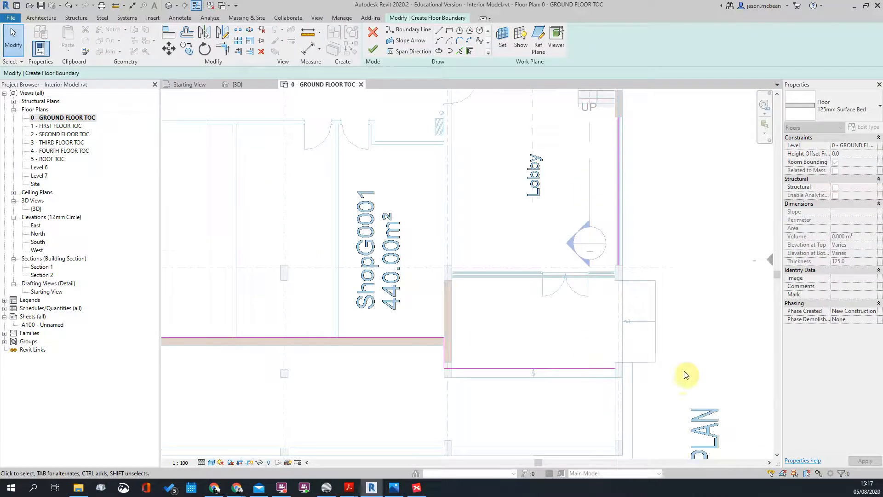
{"action": "middle_click_drag", "start_coordinate": [690, 377], "coordinate": [576, 379]}
{"action": "scroll", "coordinate": [546, 364], "scroll_direction": "up", "scroll_amount": 1}
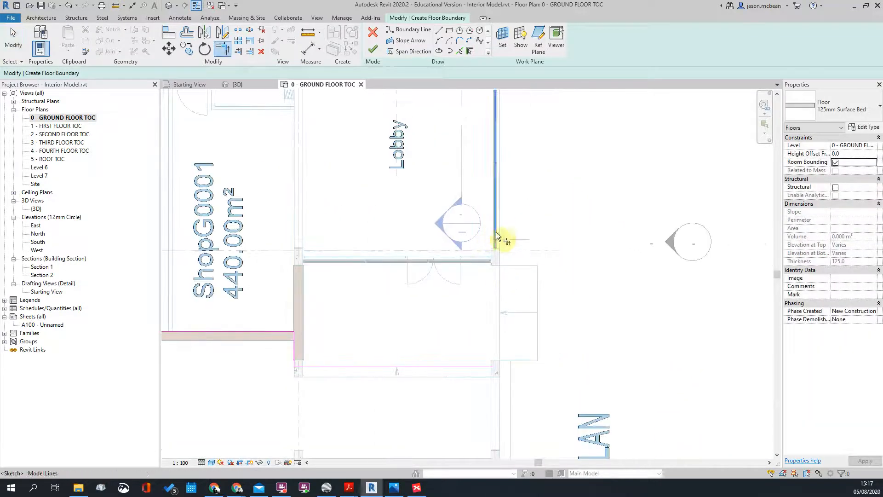
{"action": "left_click", "coordinate": [484, 366]}
{"action": "middle_click_drag", "start_coordinate": [525, 208], "coordinate": [493, 329]}
{"action": "scroll", "coordinate": [493, 329], "scroll_direction": "down", "scroll_amount": 3}
{"action": "key", "text": "Escape"}
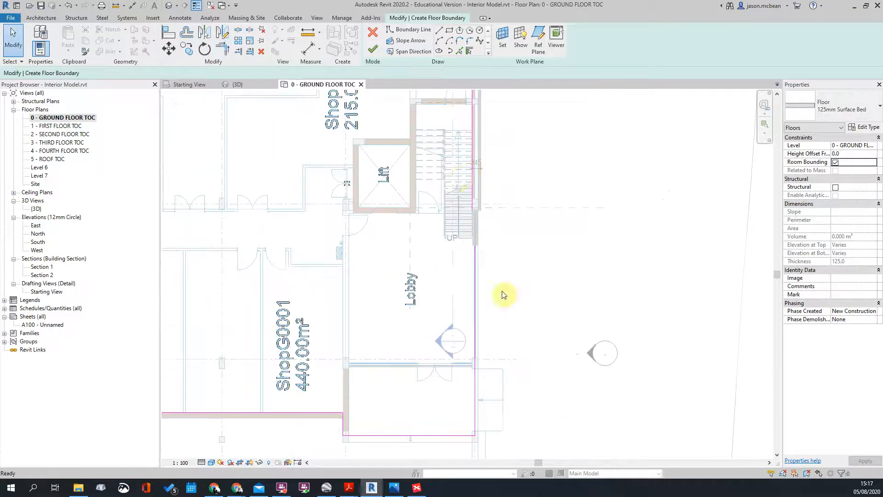
{"action": "scroll", "coordinate": [473, 265], "scroll_direction": "up", "scroll_amount": 7}
{"action": "scroll", "coordinate": [498, 267], "scroll_direction": "down", "scroll_amount": 3}
{"action": "scroll", "coordinate": [528, 340], "scroll_direction": "up", "scroll_amount": 2}
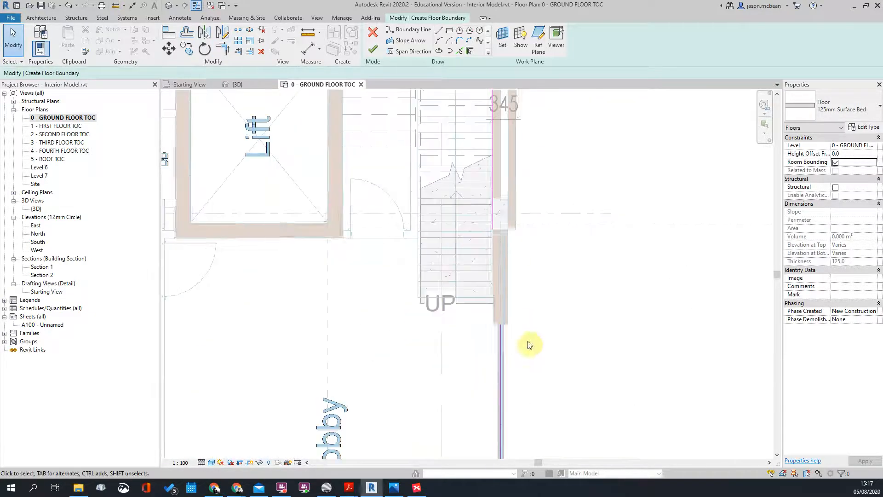
{"action": "scroll", "coordinate": [500, 329], "scroll_direction": "up", "scroll_amount": 2}
Step: Draw a short straight boundary line across the stair wall end
{"action": "left_click", "coordinate": [511, 349]}
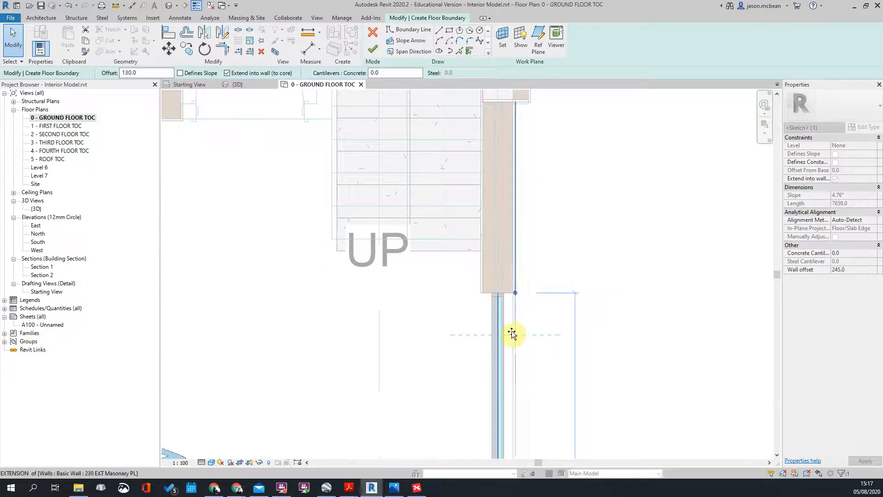
{"action": "key", "text": "Escape"}
{"action": "scroll", "coordinate": [529, 184], "scroll_direction": "down", "scroll_amount": 2}
{"action": "scroll", "coordinate": [475, 198], "scroll_direction": "up", "scroll_amount": 3}
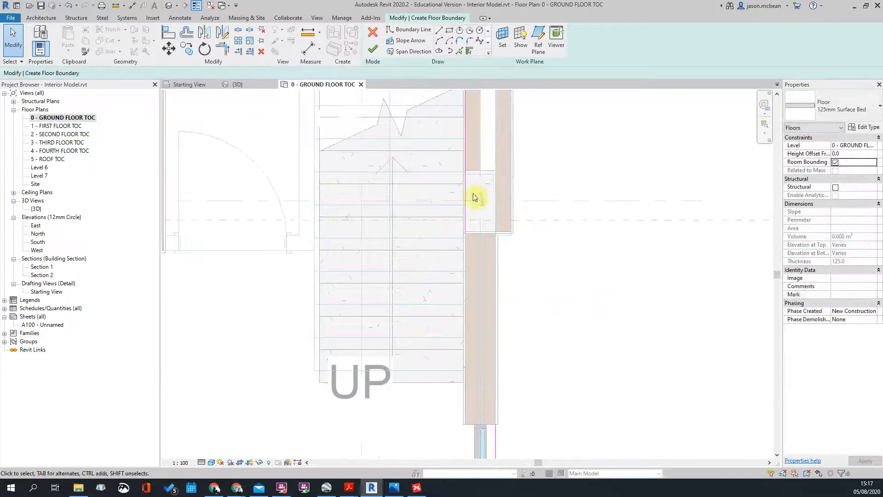
{"action": "left_click", "coordinate": [438, 31]}
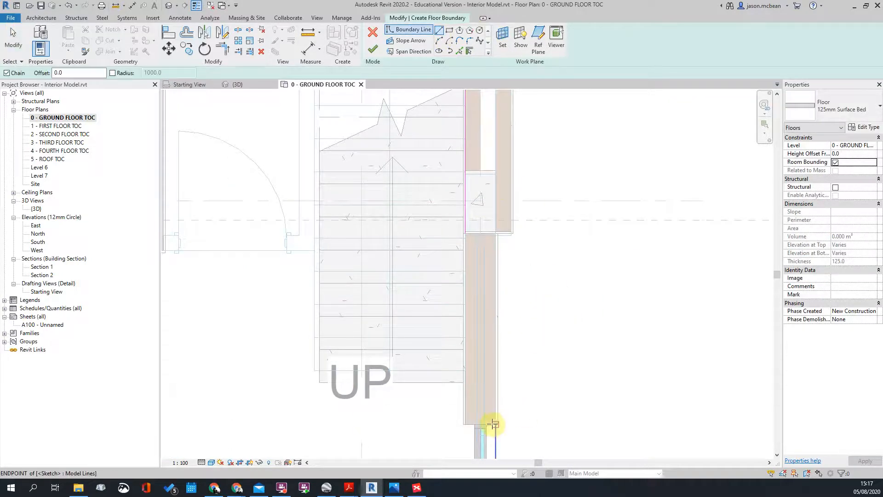
{"action": "left_click", "coordinate": [492, 423]}
{"action": "scroll", "coordinate": [466, 424], "scroll_direction": "up", "scroll_amount": 3}
{"action": "left_click", "coordinate": [465, 423]}
{"action": "key", "text": "Escape"}
{"action": "scroll", "coordinate": [491, 363], "scroll_direction": "down", "scroll_amount": 5}
Step: Trim the stair-side line and the grid 7 corner with TR to close the loop
{"action": "key", "text": "Escape"}
{"action": "key", "text": "t"}
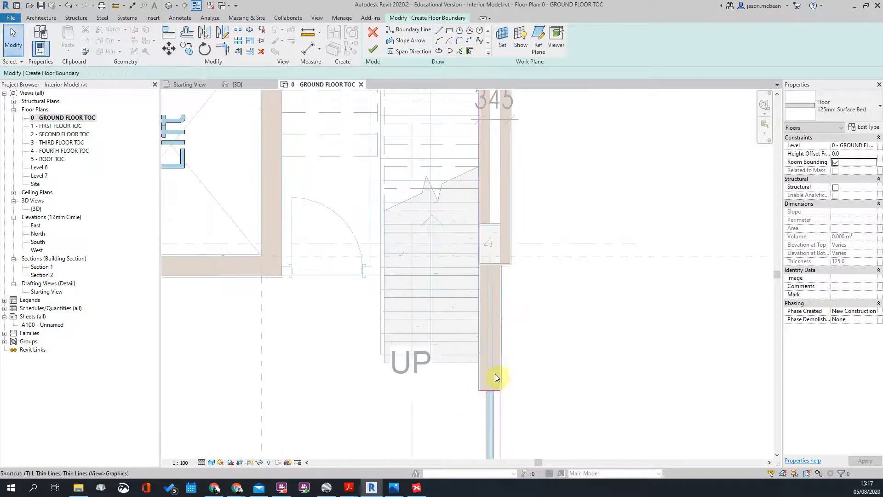
{"action": "left_click", "coordinate": [481, 244]}
{"action": "scroll", "coordinate": [579, 244], "scroll_direction": "down", "scroll_amount": 4}
{"action": "middle_click_drag", "start_coordinate": [578, 244], "coordinate": [643, 463]}
{"action": "scroll", "coordinate": [615, 271], "scroll_direction": "up", "scroll_amount": 2}
{"action": "left_click", "coordinate": [605, 319]}
{"action": "left_click", "coordinate": [615, 328]}
{"action": "scroll", "coordinate": [686, 185], "scroll_direction": "down", "scroll_amount": 5}
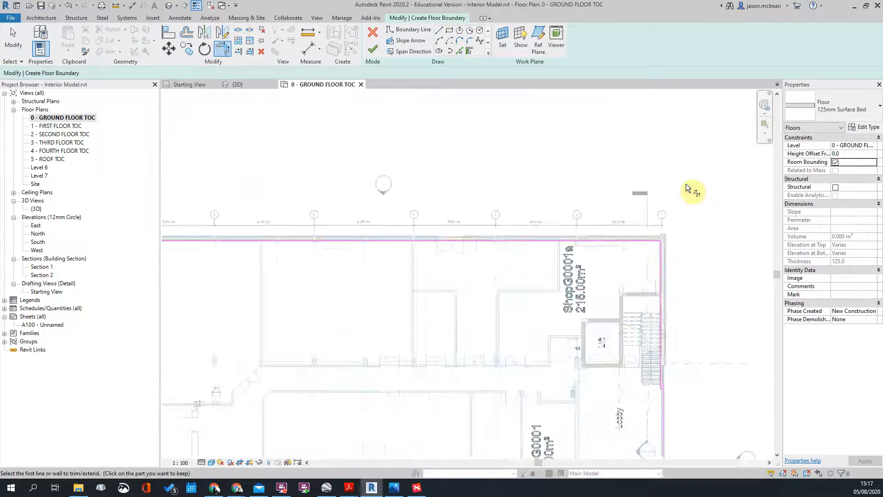
{"action": "scroll", "coordinate": [445, 208], "scroll_direction": "up", "scroll_amount": 2}
{"action": "scroll", "coordinate": [443, 204], "scroll_direction": "down", "scroll_amount": 5}
{"action": "key", "text": "Escape"}
{"action": "scroll", "coordinate": [548, 319], "scroll_direction": "up", "scroll_amount": 3}
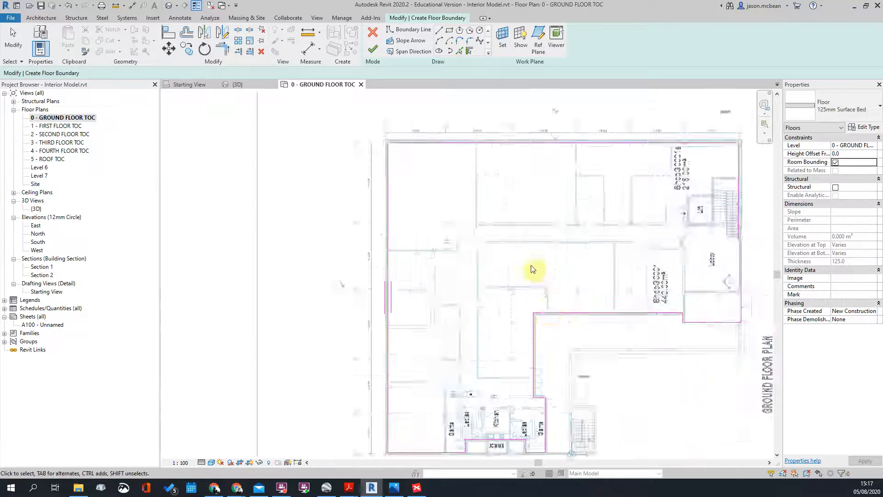
{"action": "middle_click_drag", "start_coordinate": [533, 267], "coordinate": [426, 229]}
Step: Finish the sketch to create the 125mm Surface Bed floor and inspect it in 3D
{"action": "left_click", "coordinate": [372, 51]}
{"action": "key", "text": "Escape"}
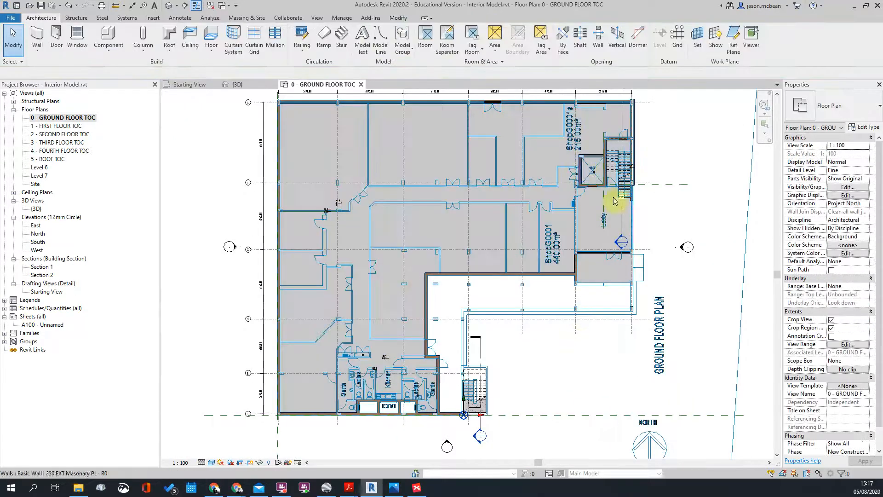
{"action": "left_click", "coordinate": [169, 7]}
{"action": "middle_click_drag", "start_coordinate": [473, 198], "coordinate": [474, 122], "text": "shift"}
{"action": "scroll", "coordinate": [509, 335], "scroll_direction": "up", "scroll_amount": 2}
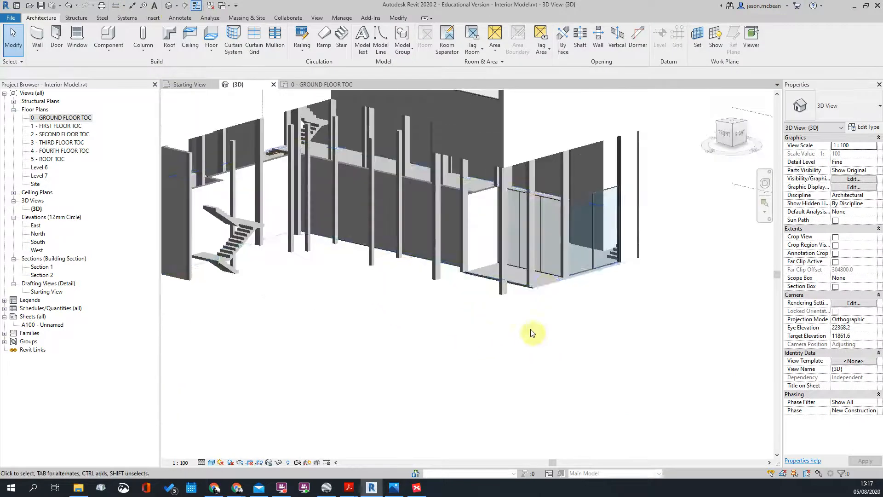
{"action": "scroll", "coordinate": [546, 284], "scroll_direction": "up", "scroll_amount": 3}
{"action": "left_click", "coordinate": [557, 291]}
{"action": "middle_click_drag", "start_coordinate": [556, 289], "coordinate": [529, 275], "text": "shift"}
{"action": "scroll", "coordinate": [529, 276], "scroll_direction": "down", "scroll_amount": 3}
{"action": "left_click", "coordinate": [544, 331]}
{"action": "middle_click_drag", "start_coordinate": [290, 276], "coordinate": [354, 252], "text": "shift"}
{"action": "middle_click_drag", "start_coordinate": [397, 321], "coordinate": [673, 234], "text": "shift"}
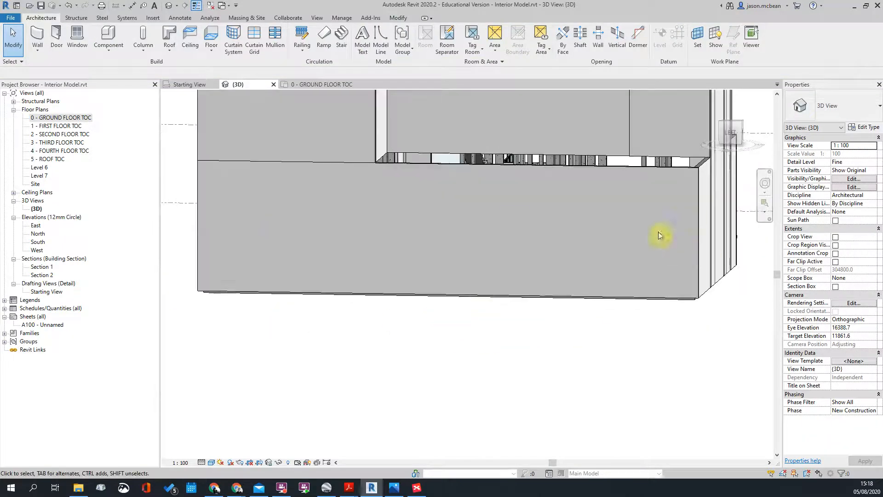
Step: Give the long exterior wall a Base Offset of -510
{"action": "left_click", "coordinate": [668, 170]}
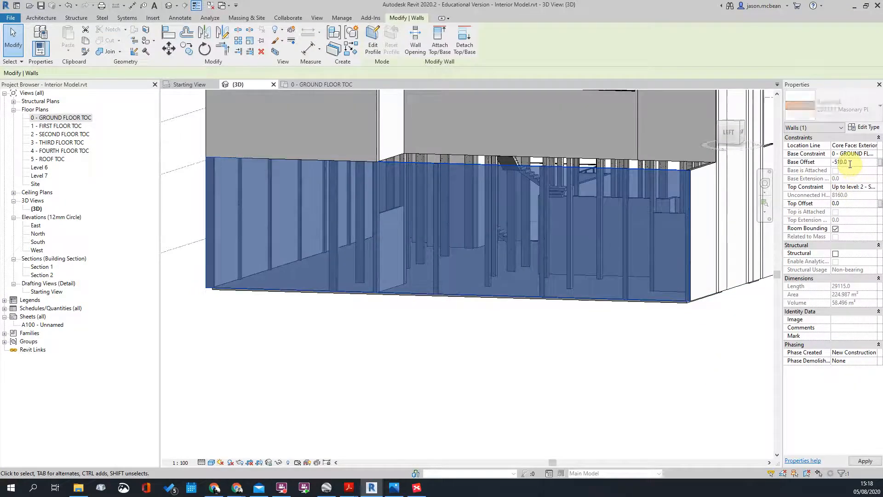
{"action": "key", "text": "Escape"}
{"action": "scroll", "coordinate": [683, 308], "scroll_direction": "up", "scroll_amount": 3}
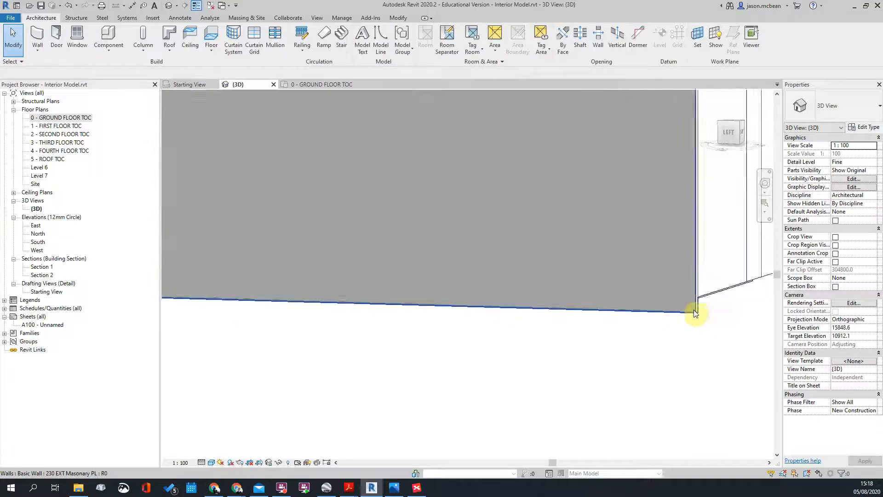
{"action": "scroll", "coordinate": [527, 313], "scroll_direction": "down", "scroll_amount": 5}
Step: Check the front and right exterior walls, then return to the 0 - GROUND FLOOR TOC plan
{"action": "middle_click_drag", "start_coordinate": [655, 348], "coordinate": [505, 189], "text": "shift"}
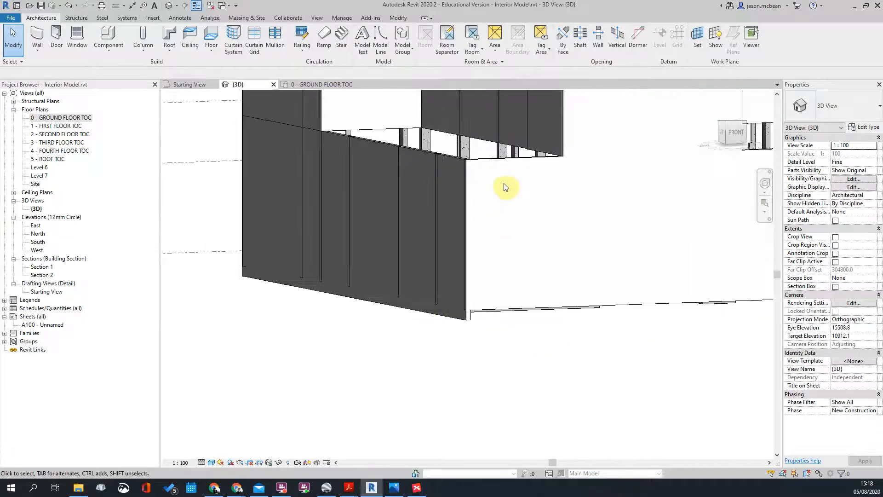
{"action": "middle_click_drag", "start_coordinate": [560, 306], "coordinate": [542, 265], "text": "shift"}
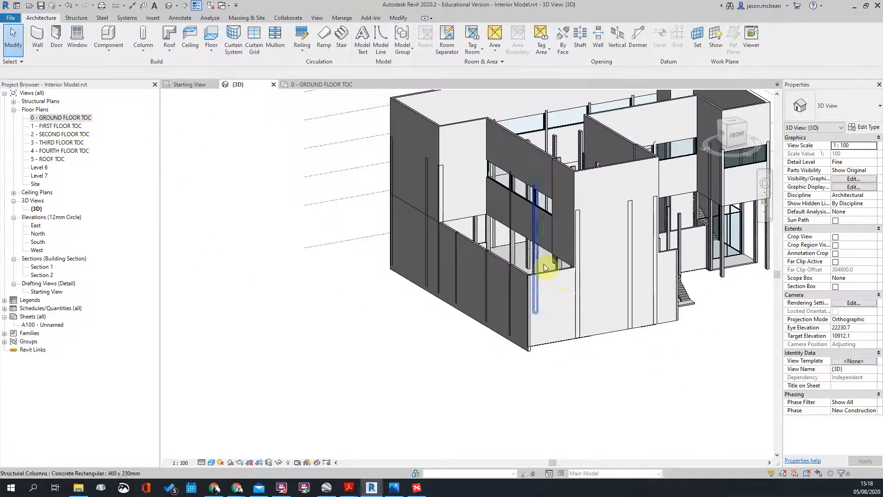
{"action": "left_click", "coordinate": [552, 276]}
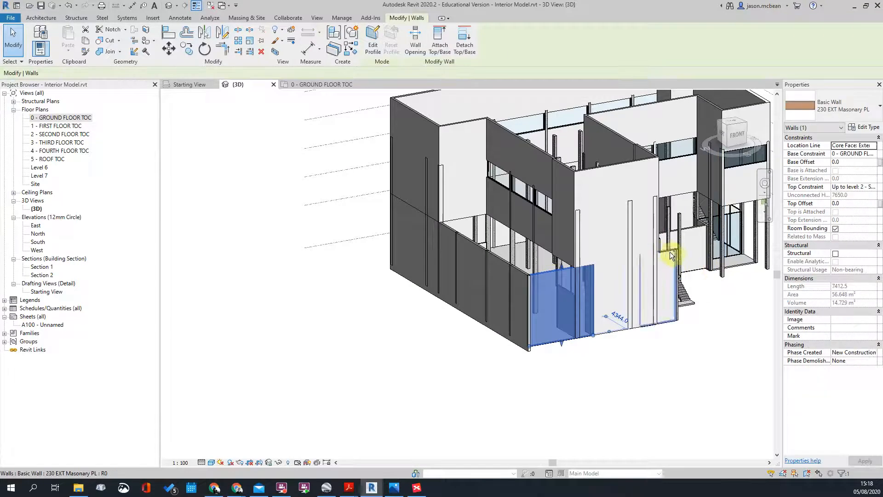
{"action": "scroll", "coordinate": [618, 359], "scroll_direction": "up", "scroll_amount": 3}
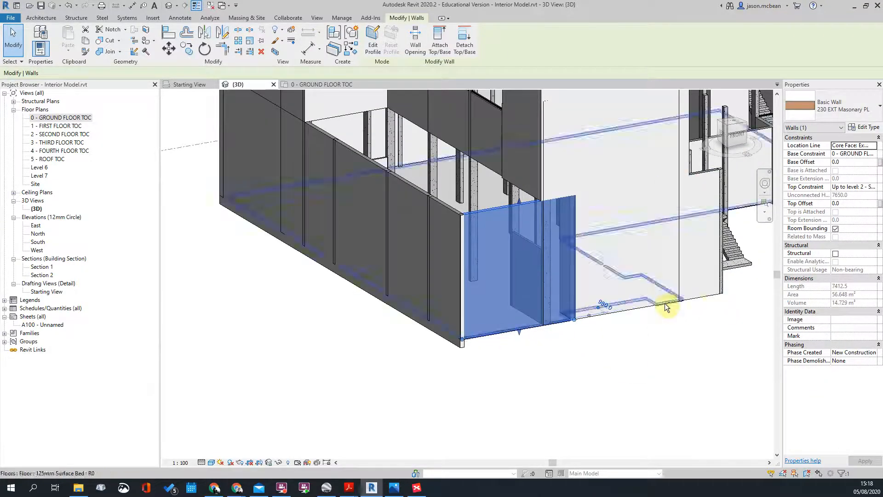
{"action": "left_click", "coordinate": [700, 299]}
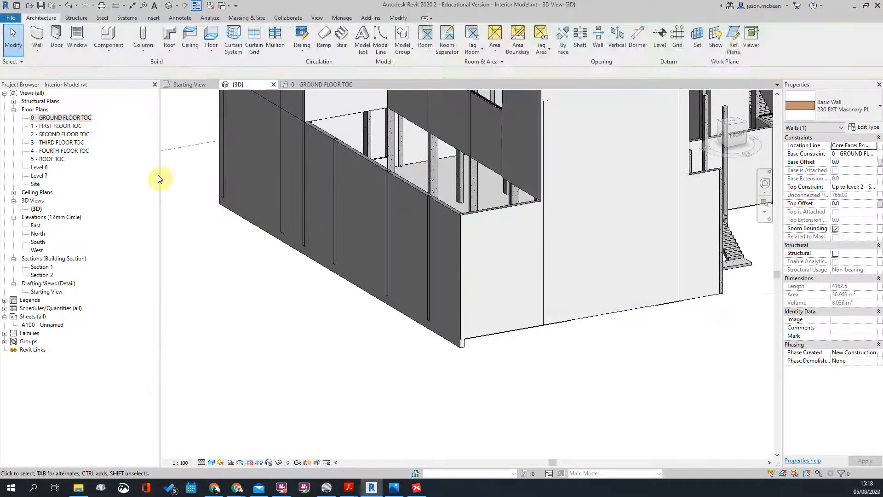
{"action": "double_click", "coordinate": [61, 117]}
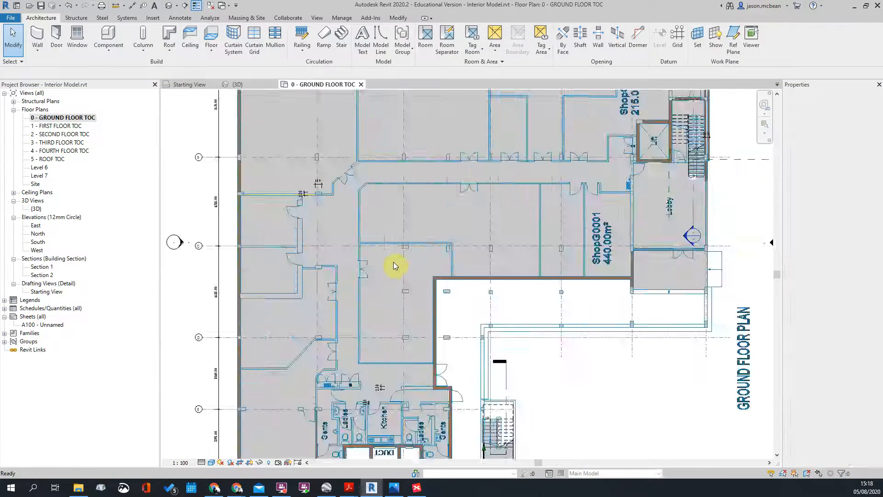
Step: Select the vertical and top exterior walls in the ground floor plan
{"action": "scroll", "coordinate": [393, 261], "scroll_direction": "down", "scroll_amount": 8}
{"action": "left_click_drag", "start_coordinate": [233, 183], "coordinate": [568, 381]}
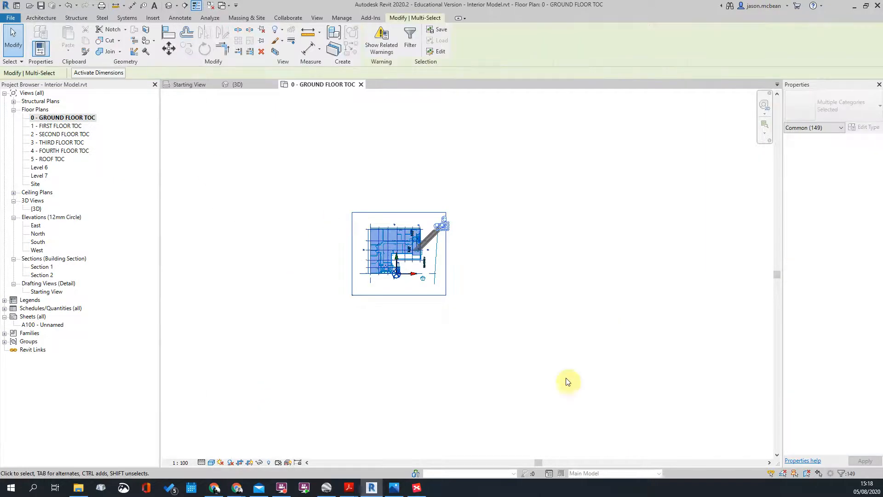
{"action": "key", "text": "Escape"}
{"action": "scroll", "coordinate": [416, 261], "scroll_direction": "up", "scroll_amount": 10}
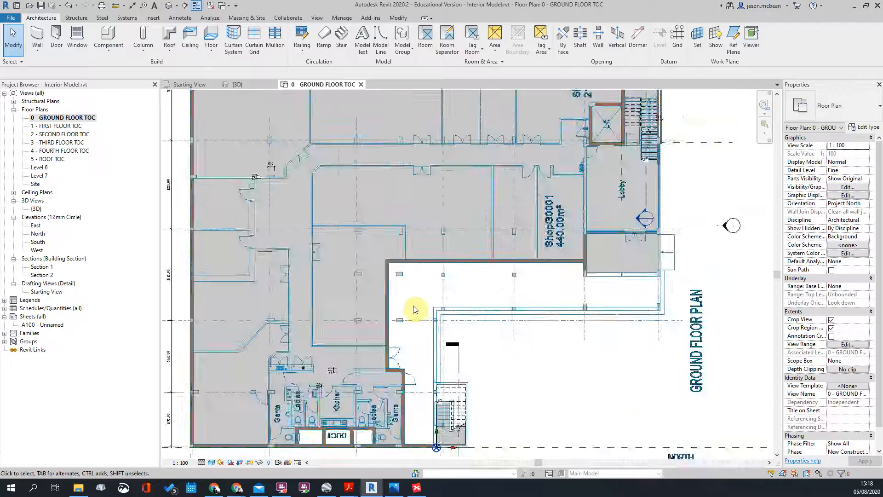
{"action": "left_click", "coordinate": [380, 266]}
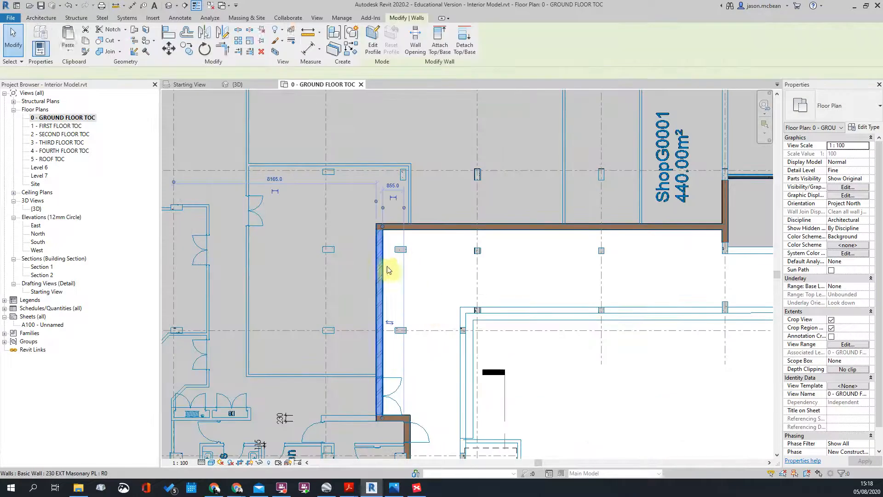
{"action": "left_click", "coordinate": [474, 230], "text": "ctrl"}
{"action": "scroll", "coordinate": [598, 219], "scroll_direction": "down", "scroll_amount": 8}
{"action": "scroll", "coordinate": [617, 217], "scroll_direction": "up", "scroll_amount": 2}
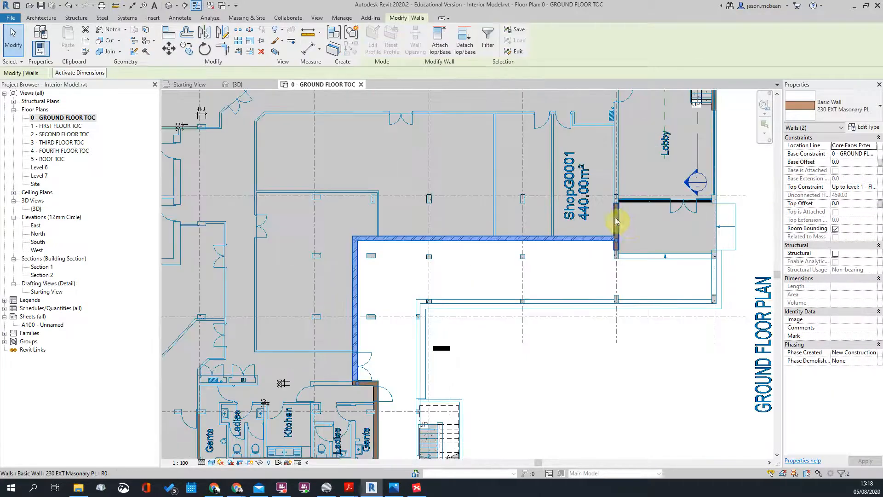
{"action": "scroll", "coordinate": [634, 222], "scroll_direction": "down", "scroll_amount": 3}
{"action": "scroll", "coordinate": [717, 116], "scroll_direction": "up", "scroll_amount": 4}
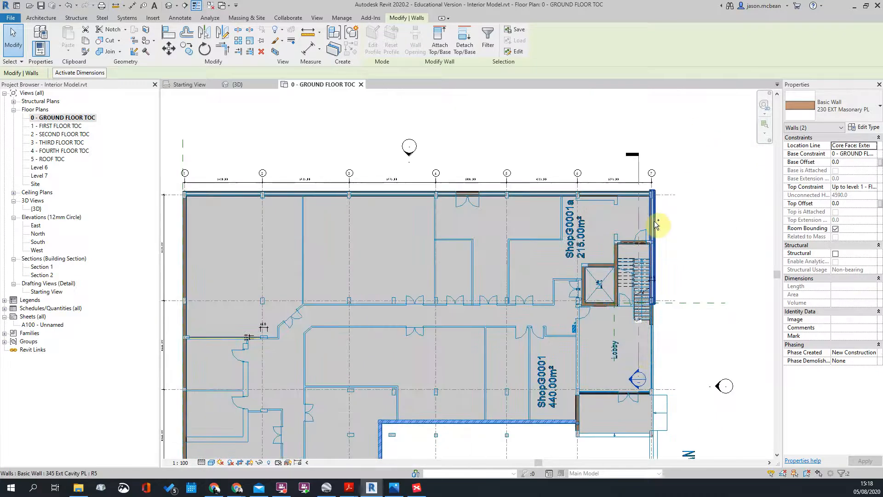
Step: Add the right-side, left and bottom exterior walls to the selection
{"action": "left_click", "coordinate": [656, 224], "text": "ctrl"}
{"action": "scroll", "coordinate": [669, 327], "scroll_direction": "up", "scroll_amount": 3}
{"action": "left_click", "coordinate": [637, 300], "text": "ctrl"}
{"action": "scroll", "coordinate": [740, 327], "scroll_direction": "down", "scroll_amount": 3}
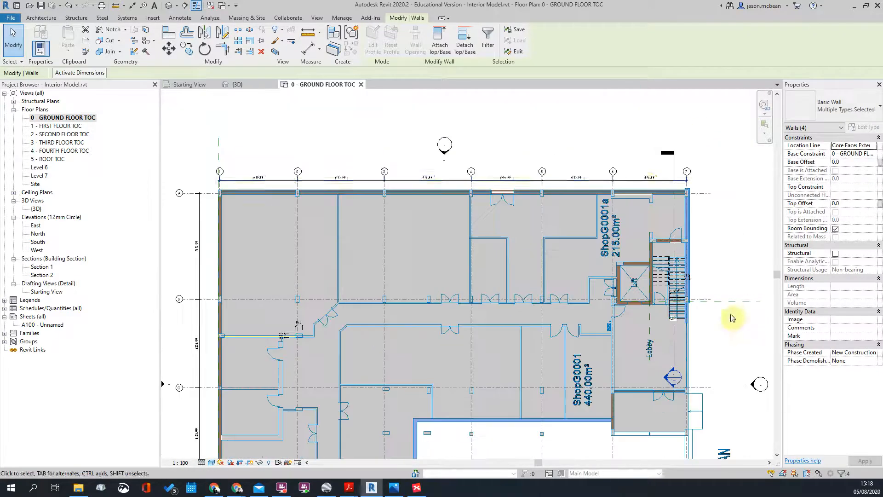
{"action": "scroll", "coordinate": [360, 227], "scroll_direction": "down", "scroll_amount": 4}
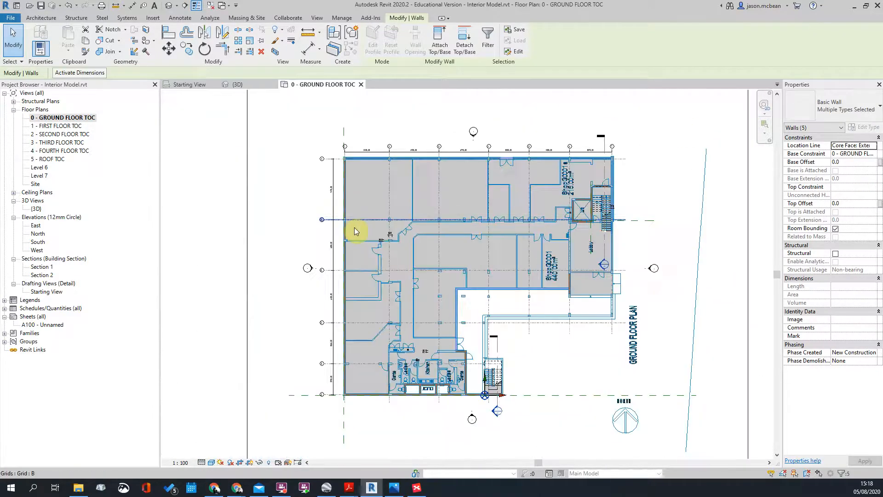
{"action": "scroll", "coordinate": [355, 231], "scroll_direction": "up", "scroll_amount": 3}
{"action": "left_click", "coordinate": [339, 186], "text": "ctrl"}
{"action": "scroll", "coordinate": [379, 393], "scroll_direction": "up", "scroll_amount": 3}
{"action": "left_click", "coordinate": [485, 406], "text": "ctrl"}
{"action": "scroll", "coordinate": [486, 410], "scroll_direction": "up", "scroll_amount": 3}
{"action": "left_click", "coordinate": [430, 398], "text": "ctrl"}
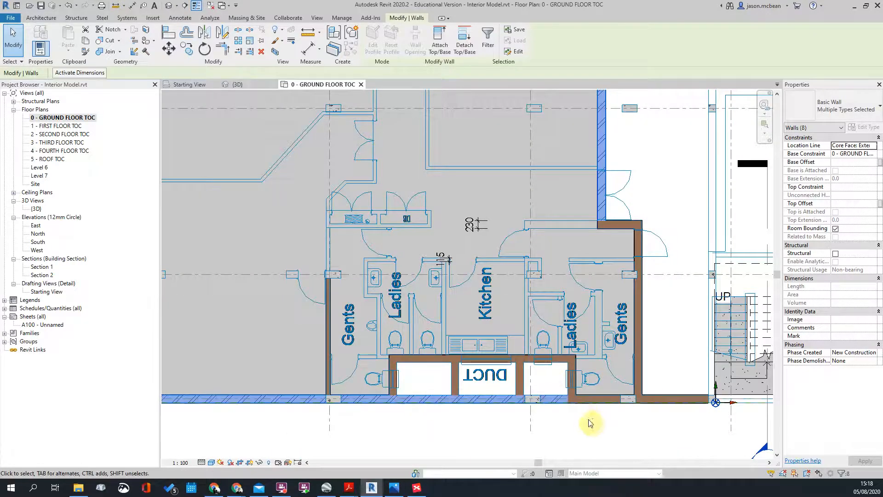
{"action": "left_click", "coordinate": [596, 399], "text": "ctrl"}
Step: Add the four duct walls and apply a -510 Base Offset to all selected walls
{"action": "middle_click_drag", "start_coordinate": [667, 357], "coordinate": [530, 355]}
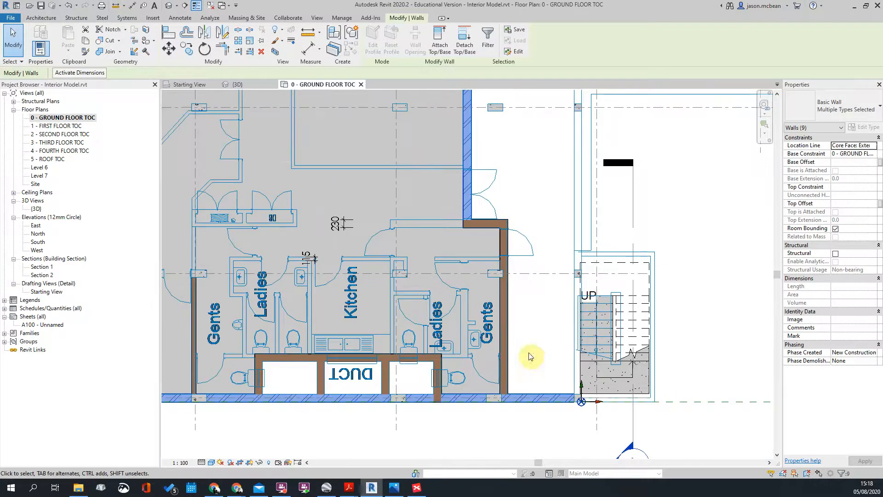
{"action": "scroll", "coordinate": [266, 363], "scroll_direction": "up", "scroll_amount": 3}
{"action": "left_click", "coordinate": [253, 365], "text": "ctrl"}
{"action": "left_click", "coordinate": [270, 361], "text": "ctrl"}
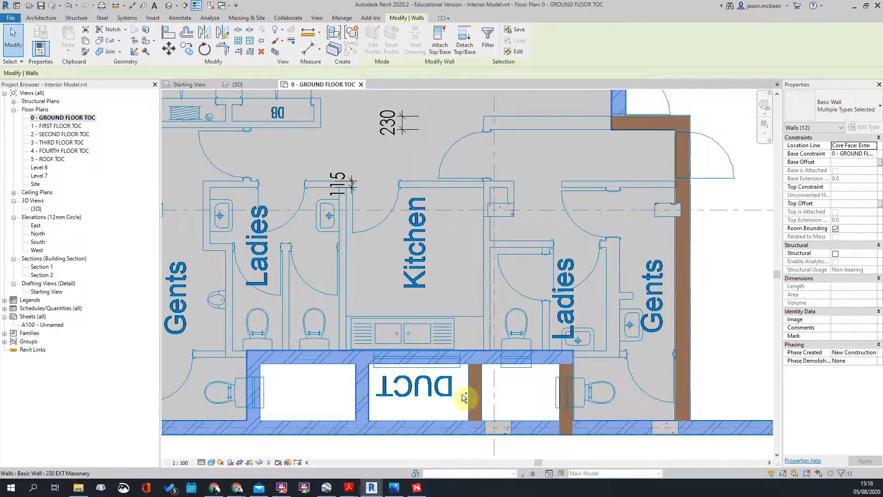
{"action": "left_click", "coordinate": [480, 394], "text": "ctrl"}
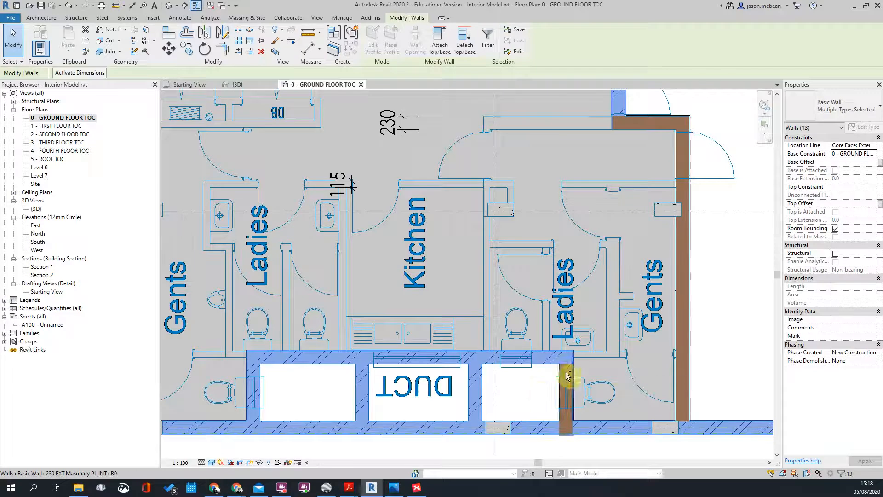
{"action": "left_click", "coordinate": [566, 374], "text": "ctrl"}
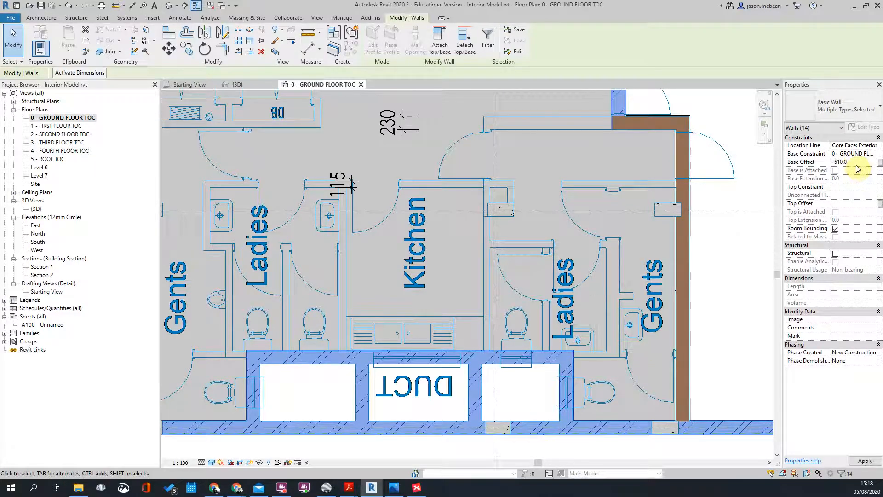
{"action": "scroll", "coordinate": [600, 222], "scroll_direction": "down", "scroll_amount": 6}
{"action": "key", "text": "Escape"}
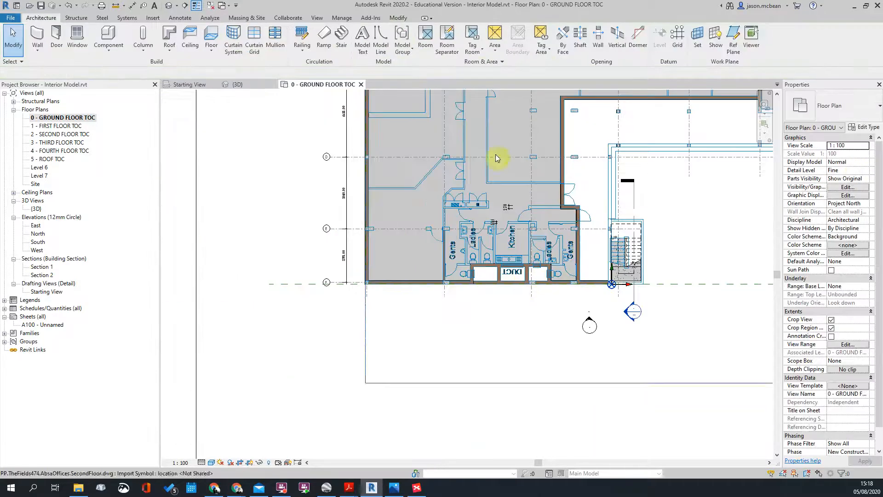
Step: View the Default 3D View to see the walls dropping below the slab
{"action": "left_click", "coordinate": [168, 6]}
{"action": "scroll", "coordinate": [552, 382], "scroll_direction": "down", "scroll_amount": 3}
{"action": "scroll", "coordinate": [509, 183], "scroll_direction": "up", "scroll_amount": 6}
{"action": "scroll", "coordinate": [509, 183], "scroll_direction": "down", "scroll_amount": 5}
{"action": "middle_click_drag", "start_coordinate": [506, 190], "coordinate": [474, 309], "text": "shift"}
{"action": "scroll", "coordinate": [347, 224], "scroll_direction": "up", "scroll_amount": 4}
{"action": "scroll", "coordinate": [346, 224], "scroll_direction": "down", "scroll_amount": 5}
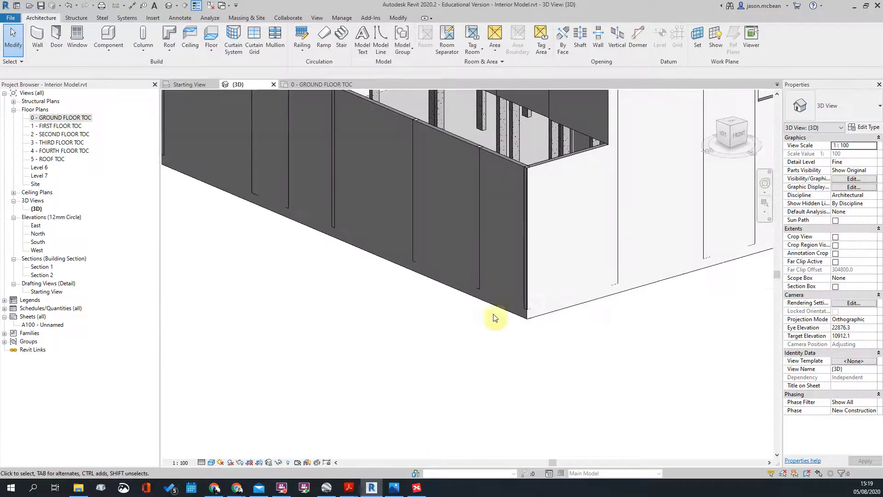
Step: Place 750-wide Standard wall foundations under the long and corner exterior walls
{"action": "left_click", "coordinate": [509, 316]}
{"action": "left_click", "coordinate": [545, 373]}
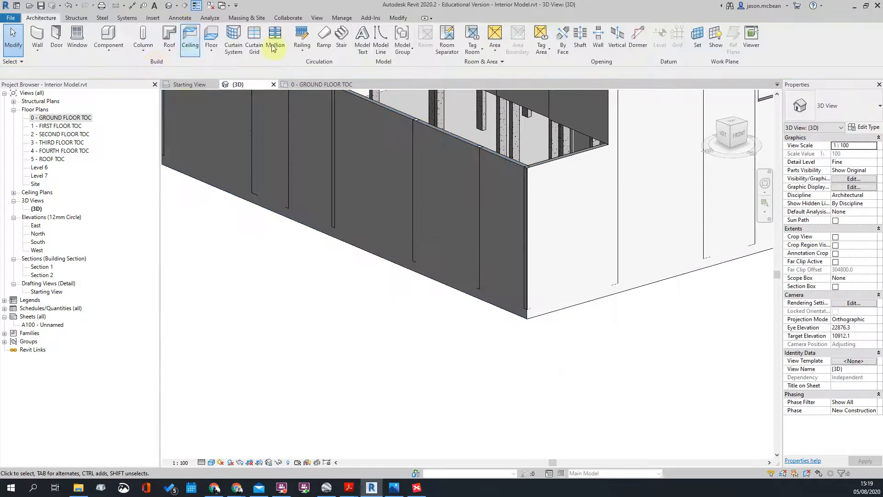
{"action": "left_click", "coordinate": [123, 17]}
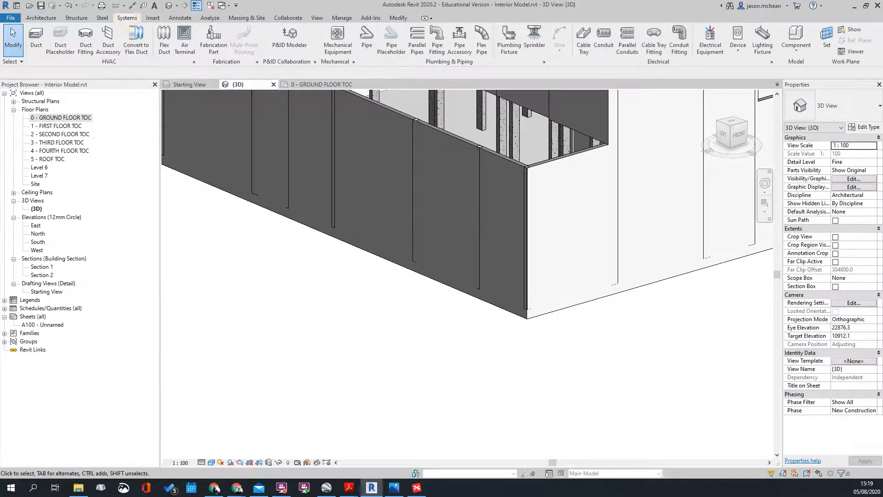
{"action": "left_click", "coordinate": [83, 19]}
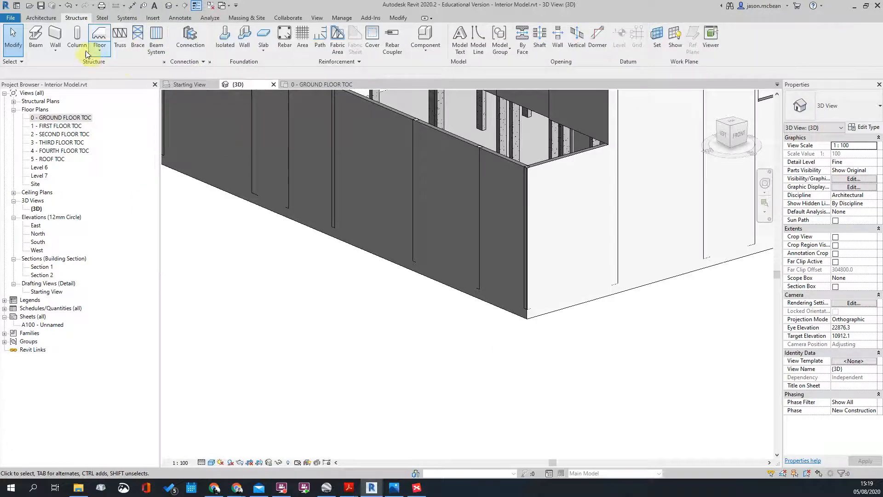
{"action": "left_click", "coordinate": [243, 37]}
{"action": "left_click", "coordinate": [499, 315]}
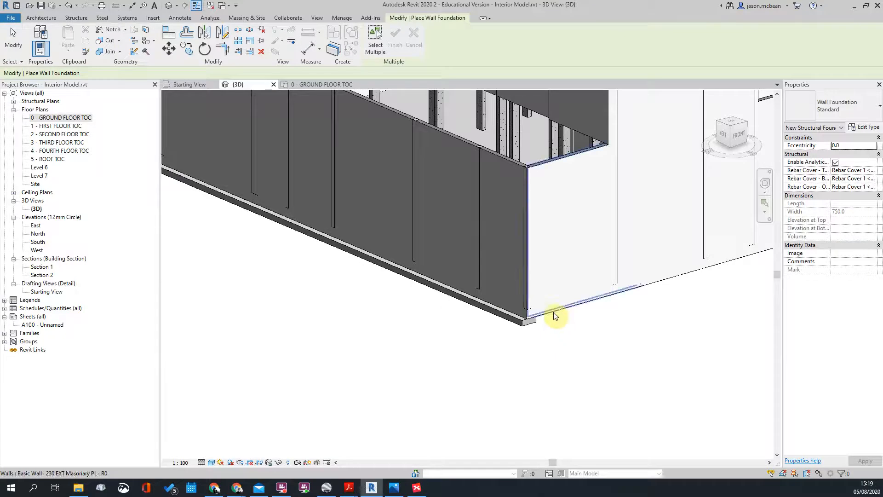
{"action": "left_click", "coordinate": [555, 316]}
{"action": "key", "text": "Escape"}
{"action": "key", "text": "Escape"}
Step: Inspect the new wall foundation in 3D, confirming its top sits at -510
{"action": "middle_click_drag", "start_coordinate": [641, 384], "coordinate": [394, 325], "text": "shift"}
{"action": "left_click", "coordinate": [419, 313]}
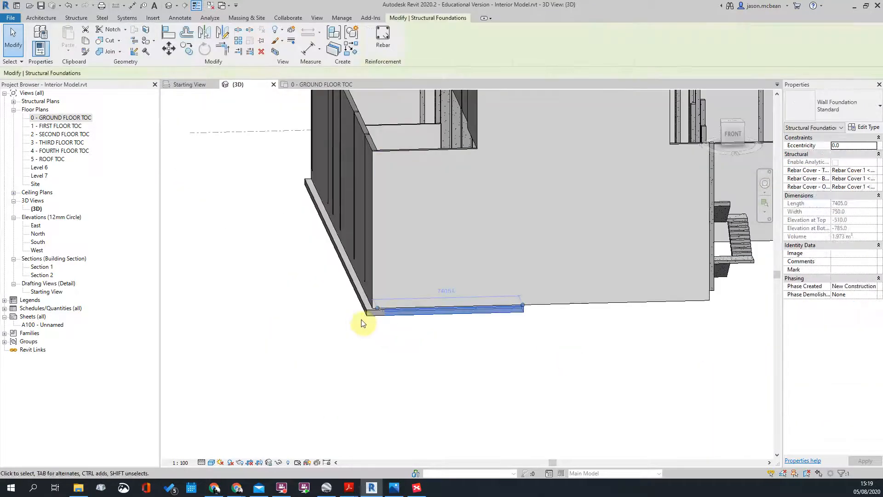
{"action": "key", "text": "Escape"}
{"action": "scroll", "coordinate": [366, 339], "scroll_direction": "down", "scroll_amount": 4}
{"action": "scroll", "coordinate": [611, 321], "scroll_direction": "up", "scroll_amount": 5}
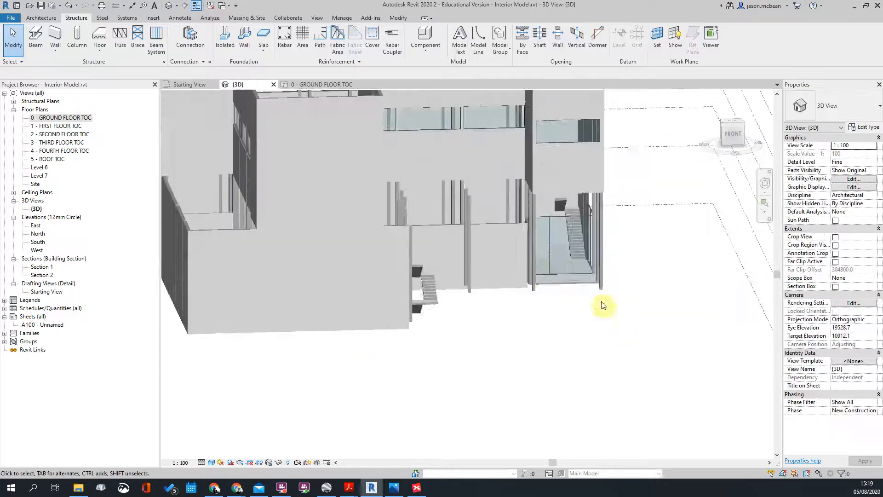
{"action": "middle_click_drag", "start_coordinate": [537, 305], "coordinate": [506, 372], "text": "shift"}
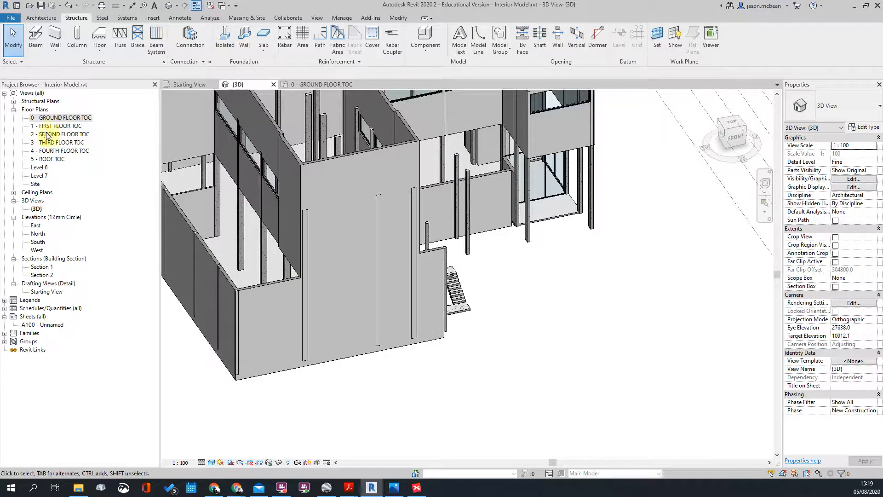
Step: Reopen the 0 - GROUND FLOOR TOC plan and recentre it
{"action": "double_click", "coordinate": [55, 121]}
{"action": "scroll", "coordinate": [483, 221], "scroll_direction": "down", "scroll_amount": 3}
{"action": "middle_click_drag", "start_coordinate": [483, 230], "coordinate": [410, 303]}
{"action": "scroll", "coordinate": [537, 182], "scroll_direction": "up", "scroll_amount": 4}
{"action": "middle_click_drag", "start_coordinate": [537, 182], "coordinate": [482, 265]}
{"action": "scroll", "coordinate": [404, 264], "scroll_direction": "down", "scroll_amount": 2}
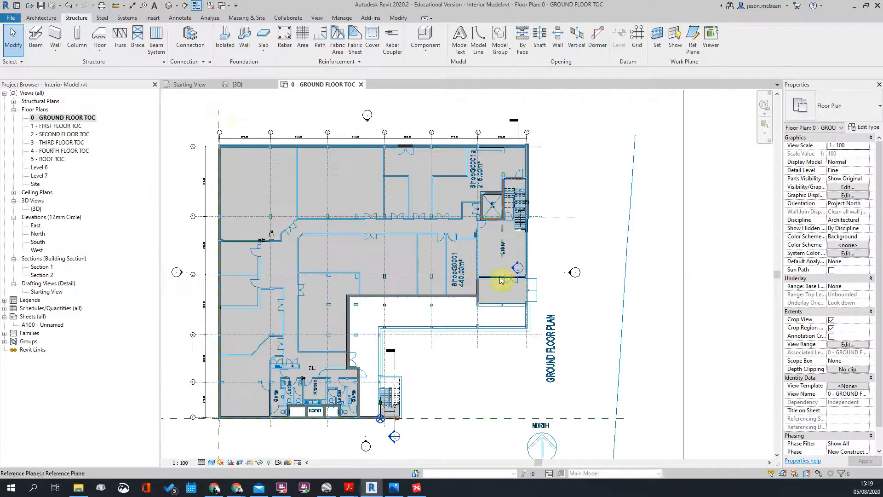
Step: Draw Section 3 horizontally across the ground floor plan
{"action": "left_click", "coordinate": [185, 5]}
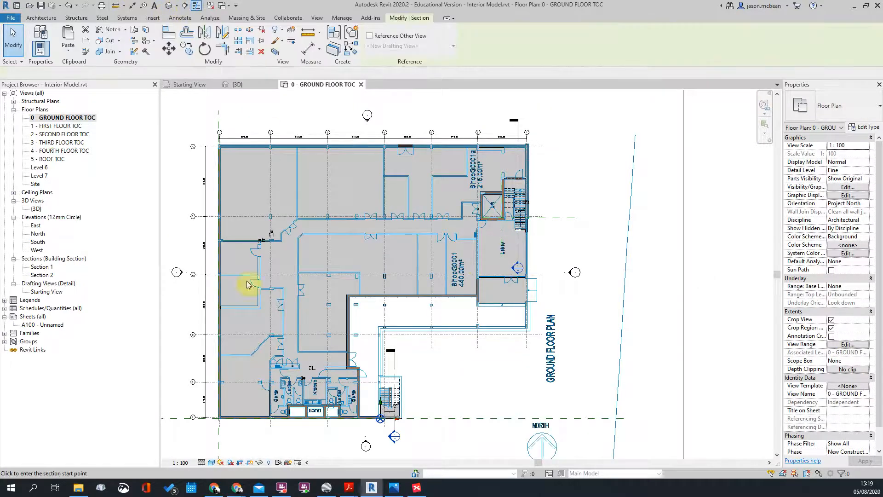
{"action": "left_click", "coordinate": [180, 239]}
{"action": "left_click", "coordinate": [595, 239]}
{"action": "key", "text": "Escape"}
{"action": "scroll", "coordinate": [365, 162], "scroll_direction": "down", "scroll_amount": 1}
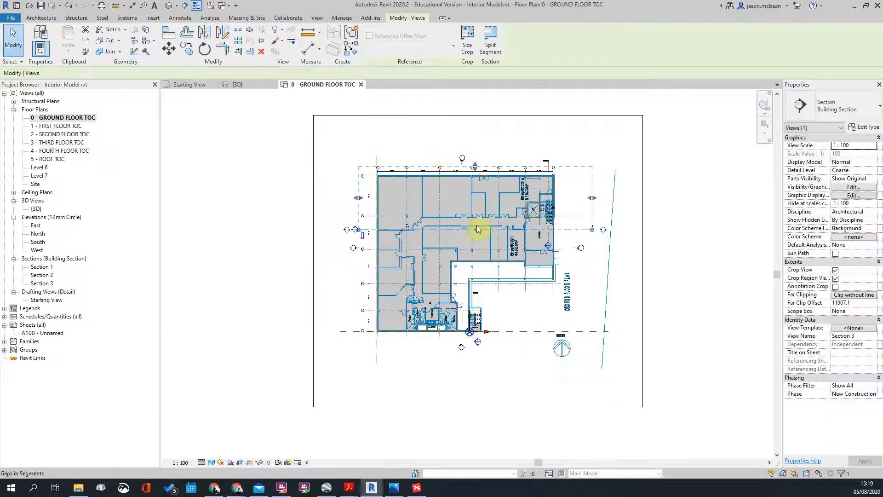
Step: Draw Section 4 vertically across the plan and open the Section 4 view
{"action": "left_click", "coordinate": [184, 6]}
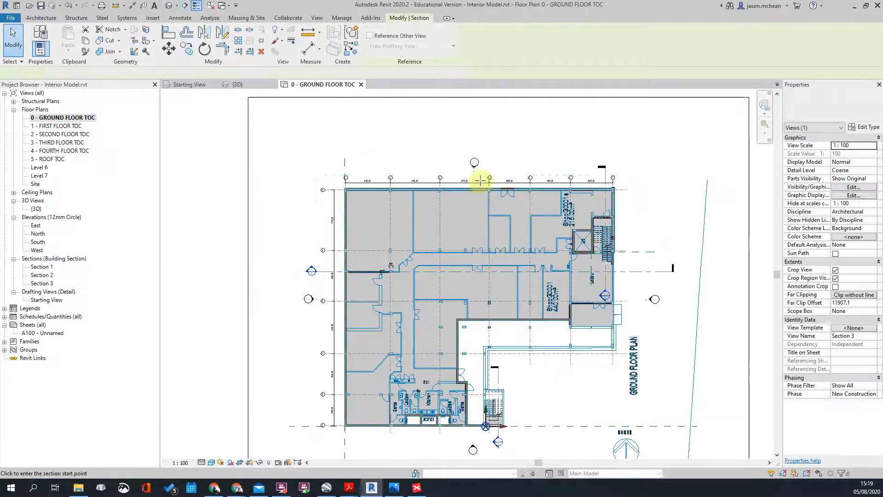
{"action": "left_click", "coordinate": [417, 151]}
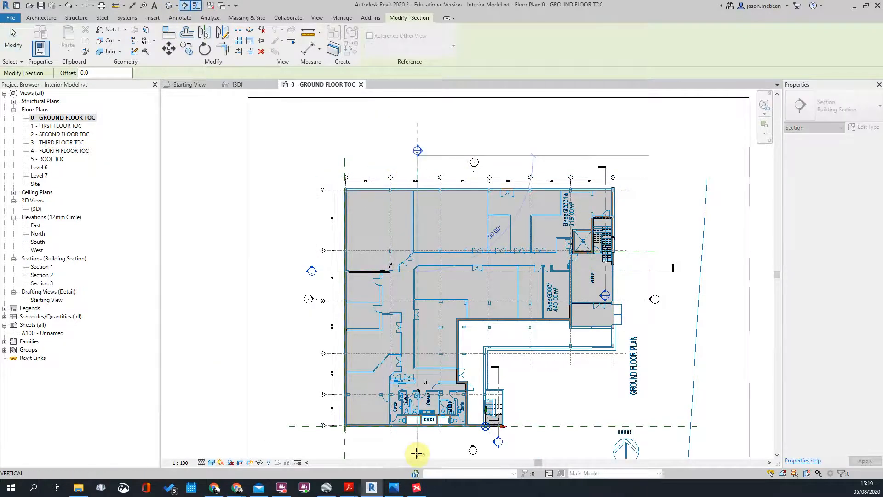
{"action": "left_click", "coordinate": [417, 453]}
{"action": "key", "text": "Escape"}
{"action": "key", "text": "Escape"}
{"action": "scroll", "coordinate": [429, 310], "scroll_direction": "down", "scroll_amount": 1}
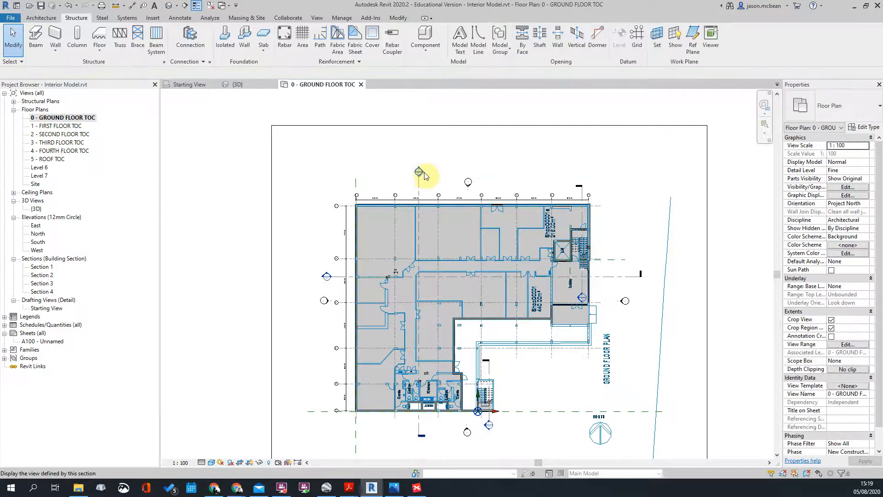
{"action": "double_click", "coordinate": [420, 173]}
Step: Set Section 4 to Fine detail and inspect the ground floor slab along the section
{"action": "left_click", "coordinate": [201, 462]}
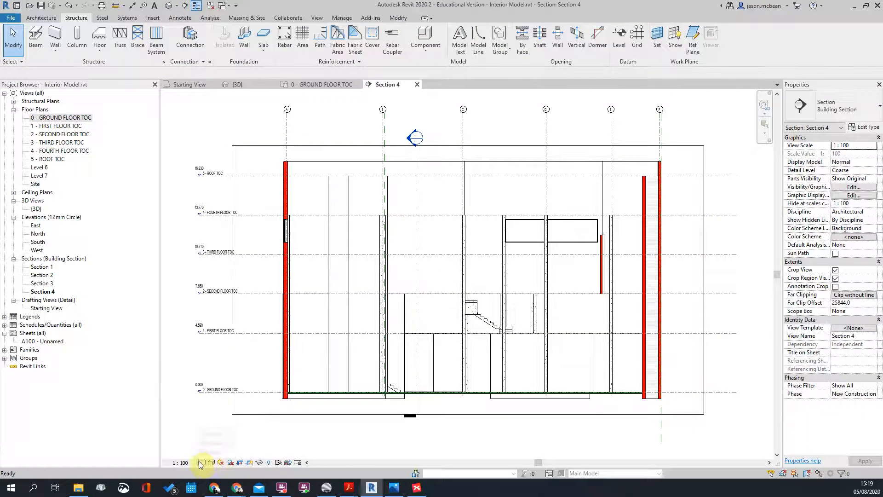
{"action": "scroll", "coordinate": [450, 410], "scroll_direction": "up", "scroll_amount": 4}
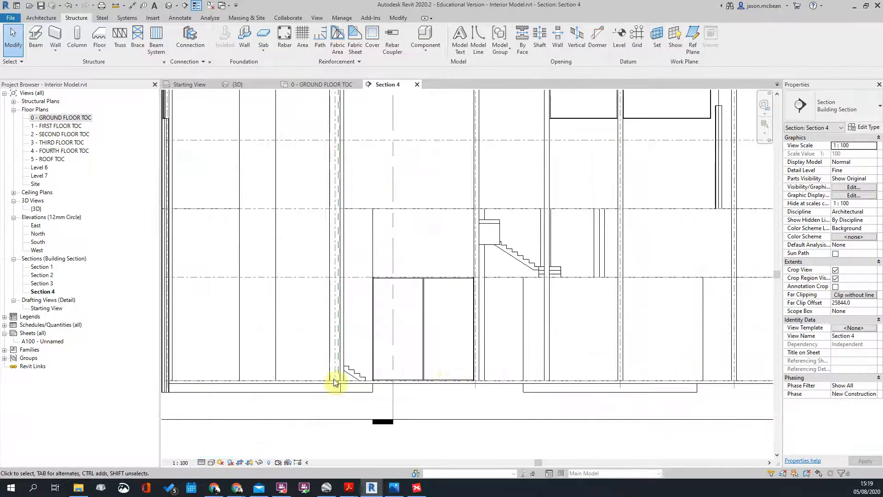
{"action": "left_click", "coordinate": [364, 383]}
{"action": "scroll", "coordinate": [363, 382], "scroll_direction": "down", "scroll_amount": 3}
{"action": "key", "text": "Escape"}
{"action": "middle_click_drag", "start_coordinate": [670, 368], "coordinate": [299, 348]}
{"action": "scroll", "coordinate": [342, 362], "scroll_direction": "up", "scroll_amount": 5}
{"action": "left_click", "coordinate": [416, 352]}
{"action": "key", "text": "Escape"}
{"action": "scroll", "coordinate": [522, 391], "scroll_direction": "up", "scroll_amount": 5}
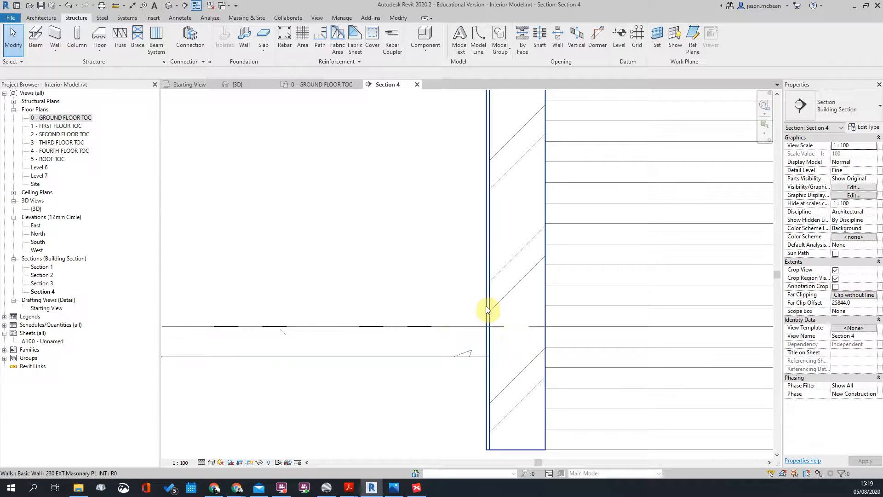
{"action": "scroll", "coordinate": [483, 307], "scroll_direction": "down", "scroll_amount": 2}
Step: Select the exterior masonry walls one by one to inspect their hatched layers
{"action": "left_click", "coordinate": [489, 340]}
{"action": "scroll", "coordinate": [492, 386], "scroll_direction": "up", "scroll_amount": 1}
{"action": "scroll", "coordinate": [497, 370], "scroll_direction": "down", "scroll_amount": 4}
{"action": "scroll", "coordinate": [504, 386], "scroll_direction": "up", "scroll_amount": 2}
{"action": "key", "text": "Escape"}
{"action": "scroll", "coordinate": [506, 313], "scroll_direction": "up", "scroll_amount": 2}
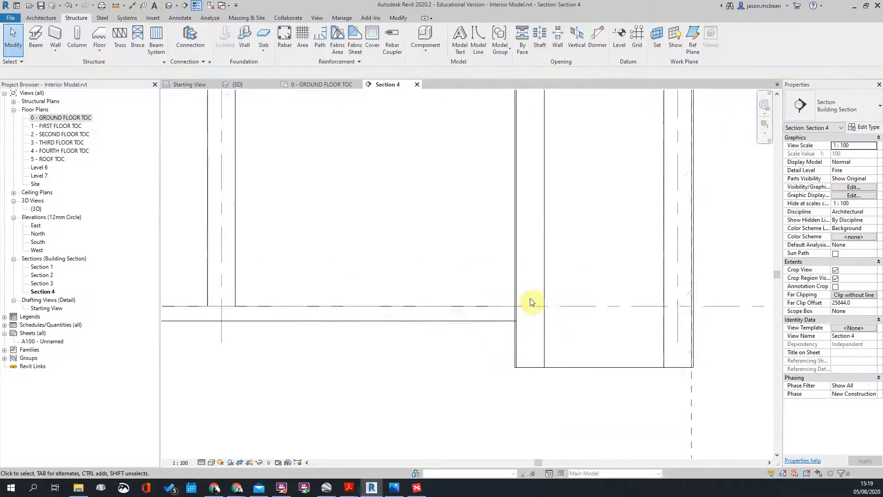
{"action": "left_click", "coordinate": [518, 364]}
{"action": "scroll", "coordinate": [519, 362], "scroll_direction": "down", "scroll_amount": 2}
{"action": "scroll", "coordinate": [521, 365], "scroll_direction": "up", "scroll_amount": 2}
{"action": "scroll", "coordinate": [523, 345], "scroll_direction": "down", "scroll_amount": 2}
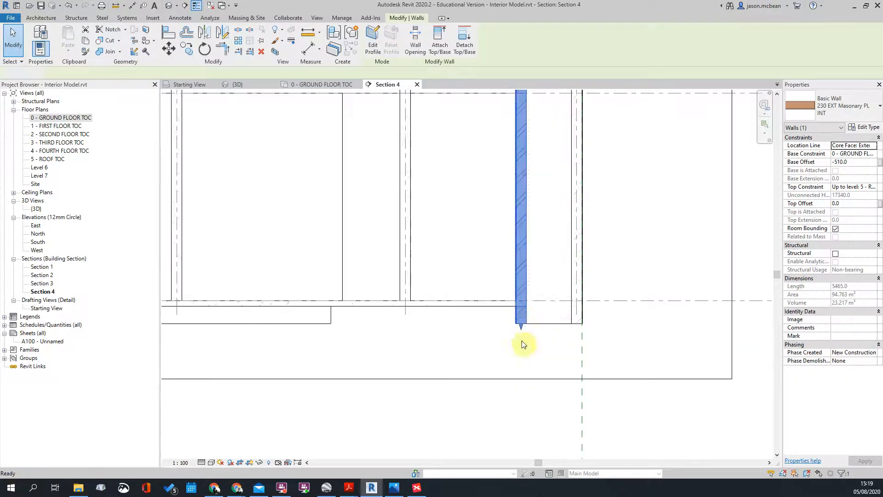
{"action": "key", "text": "Escape"}
{"action": "scroll", "coordinate": [518, 315], "scroll_direction": "up", "scroll_amount": 3}
{"action": "scroll", "coordinate": [510, 347], "scroll_direction": "down", "scroll_amount": 4}
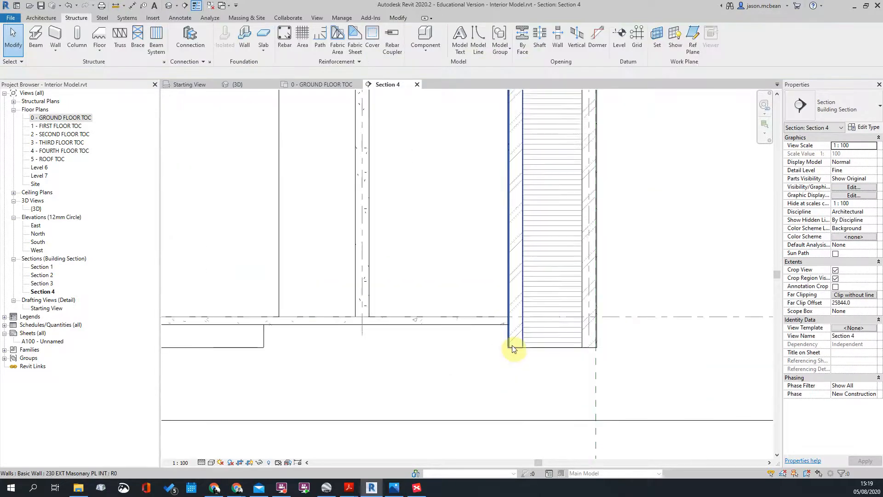
{"action": "scroll", "coordinate": [506, 328], "scroll_direction": "up", "scroll_amount": 4}
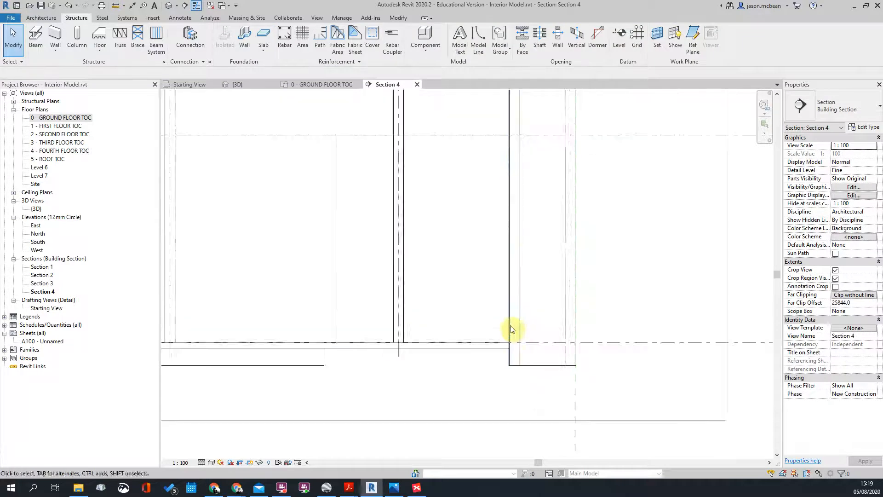
{"action": "left_click", "coordinate": [528, 307]}
{"action": "scroll", "coordinate": [592, 325], "scroll_direction": "down", "scroll_amount": 2}
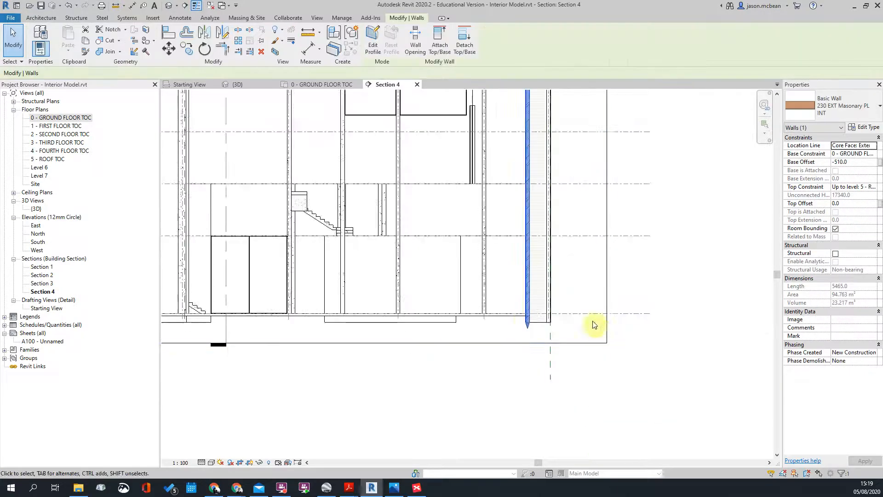
{"action": "key", "text": "Escape"}
{"action": "scroll", "coordinate": [536, 316], "scroll_direction": "up", "scroll_amount": 3}
{"action": "scroll", "coordinate": [514, 357], "scroll_direction": "up", "scroll_amount": 2}
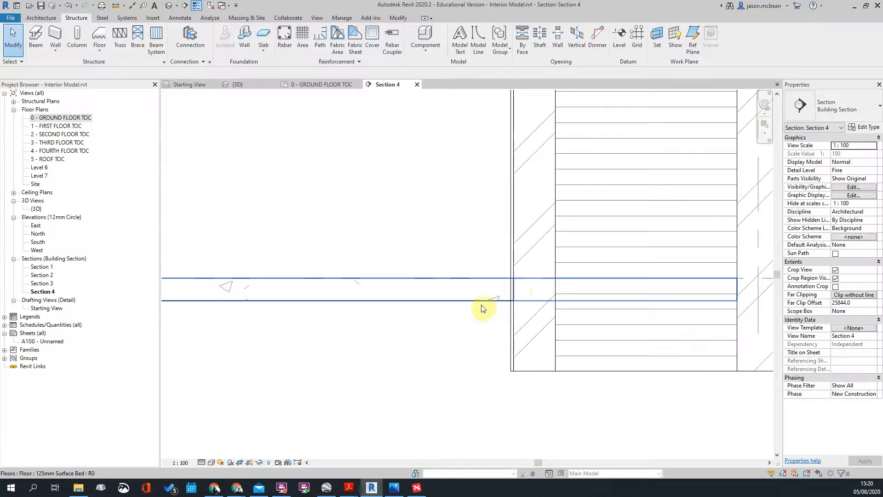
{"action": "scroll", "coordinate": [552, 250], "scroll_direction": "down", "scroll_amount": 3}
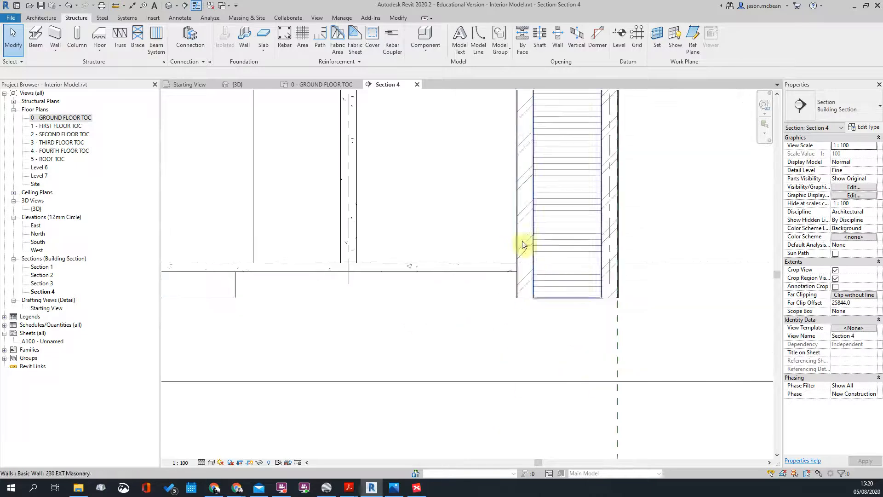
{"action": "scroll", "coordinate": [576, 308], "scroll_direction": "up", "scroll_amount": 3}
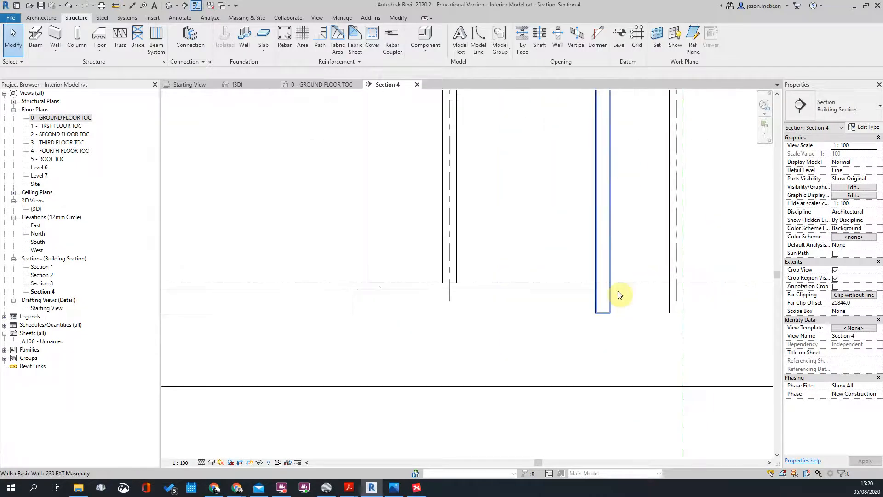
{"action": "scroll", "coordinate": [603, 308], "scroll_direction": "down", "scroll_amount": 3}
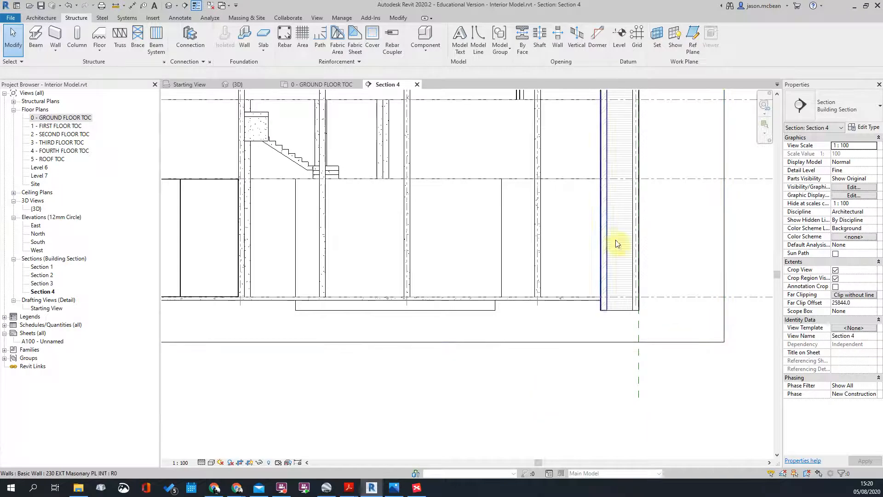
{"action": "scroll", "coordinate": [600, 276], "scroll_direction": "down", "scroll_amount": 4}
{"action": "scroll", "coordinate": [390, 275], "scroll_direction": "up", "scroll_amount": 5}
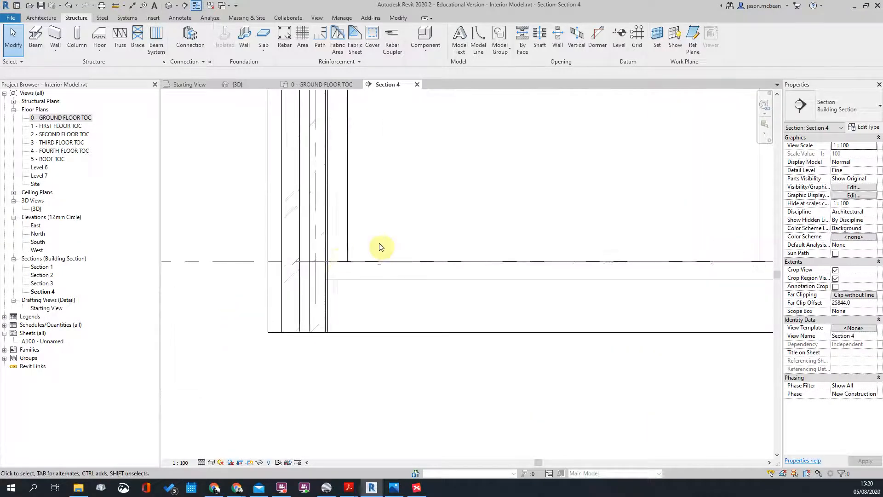
{"action": "scroll", "coordinate": [414, 290], "scroll_direction": "down", "scroll_amount": 2}
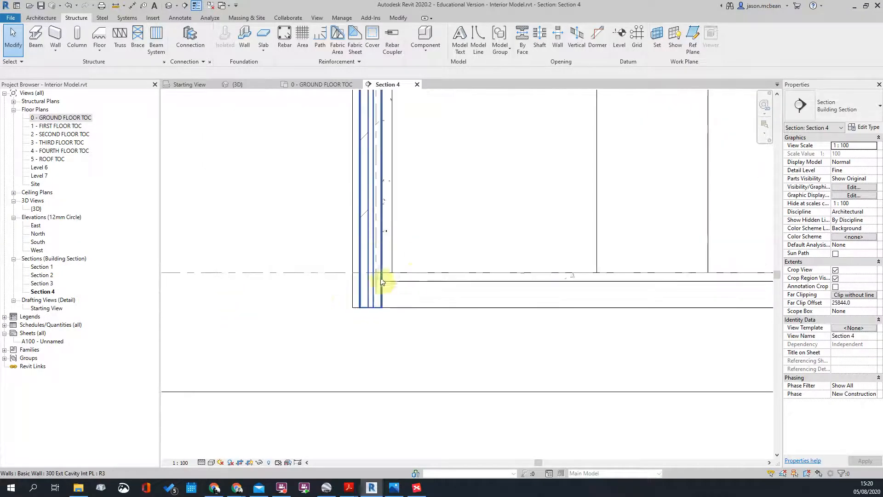
{"action": "scroll", "coordinate": [377, 253], "scroll_direction": "down", "scroll_amount": 3}
{"action": "scroll", "coordinate": [364, 302], "scroll_direction": "up", "scroll_amount": 3}
{"action": "scroll", "coordinate": [616, 283], "scroll_direction": "up", "scroll_amount": 3}
{"action": "scroll", "coordinate": [623, 286], "scroll_direction": "down", "scroll_amount": 2}
Step: Select the ground floor slab again to check its edge, then deselect it
{"action": "left_click", "coordinate": [575, 283]}
{"action": "scroll", "coordinate": [580, 313], "scroll_direction": "down", "scroll_amount": 3}
{"action": "left_click", "coordinate": [585, 336]}
{"action": "scroll", "coordinate": [586, 335], "scroll_direction": "down", "scroll_amount": 1}
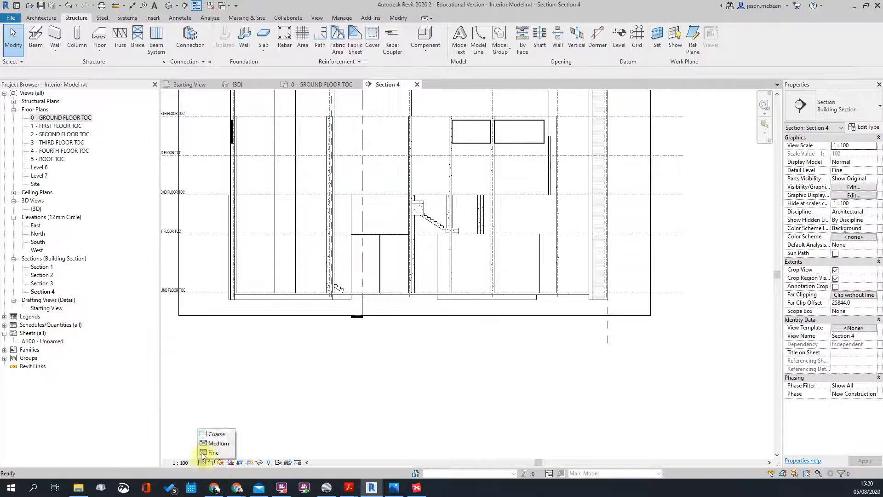
Step: Switch Section 4 to Coarse detail and check the floor at the wall junction
{"action": "left_click", "coordinate": [213, 434]}
{"action": "scroll", "coordinate": [352, 352], "scroll_direction": "up", "scroll_amount": 4}
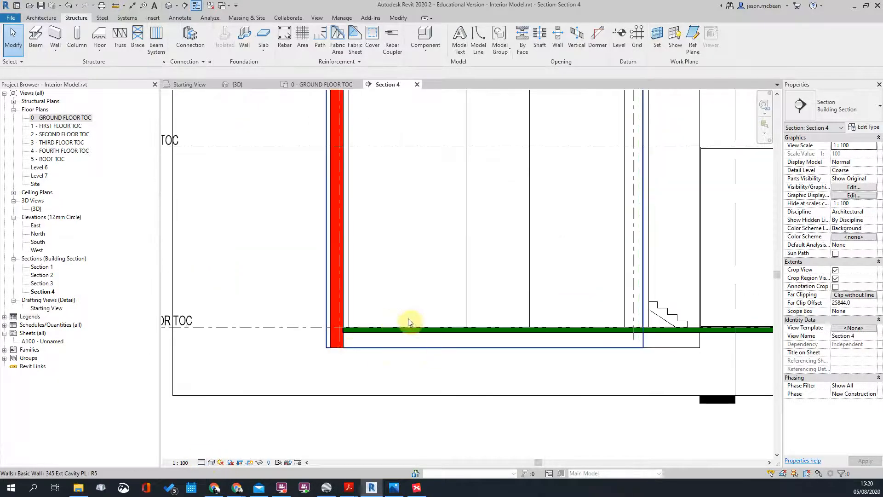
{"action": "scroll", "coordinate": [378, 322], "scroll_direction": "down", "scroll_amount": 2}
{"action": "scroll", "coordinate": [339, 420], "scroll_direction": "up", "scroll_amount": 5}
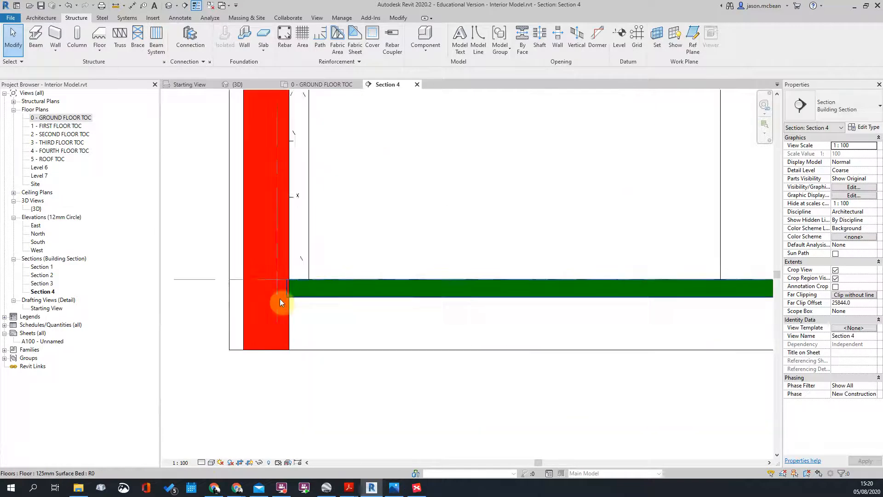
{"action": "scroll", "coordinate": [312, 285], "scroll_direction": "up", "scroll_amount": 3}
{"action": "left_click", "coordinate": [325, 293]}
{"action": "key", "text": "Escape"}
{"action": "scroll", "coordinate": [296, 286], "scroll_direction": "down", "scroll_amount": 6}
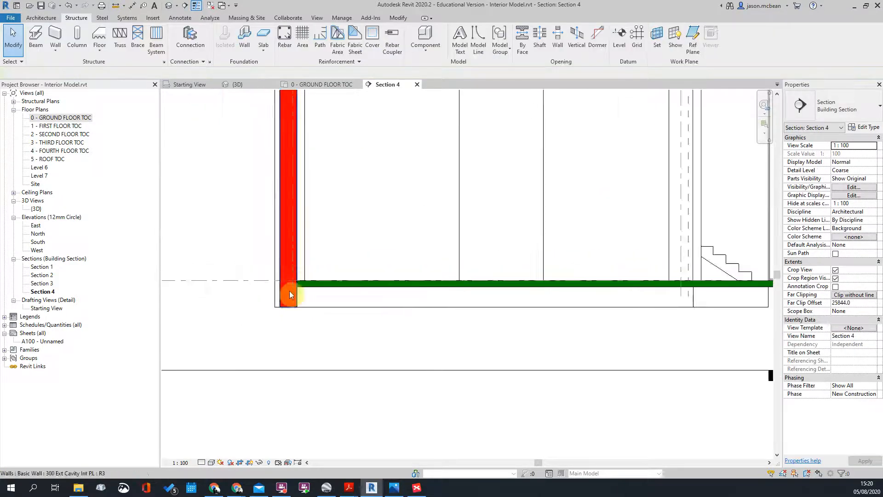
Step: Review the ground floor along the section, then open the 1 - FIRST FLOOR TOC plan
{"action": "middle_click_drag", "start_coordinate": [652, 330], "coordinate": [287, 345]}
{"action": "scroll", "coordinate": [637, 295], "scroll_direction": "up", "scroll_amount": 5}
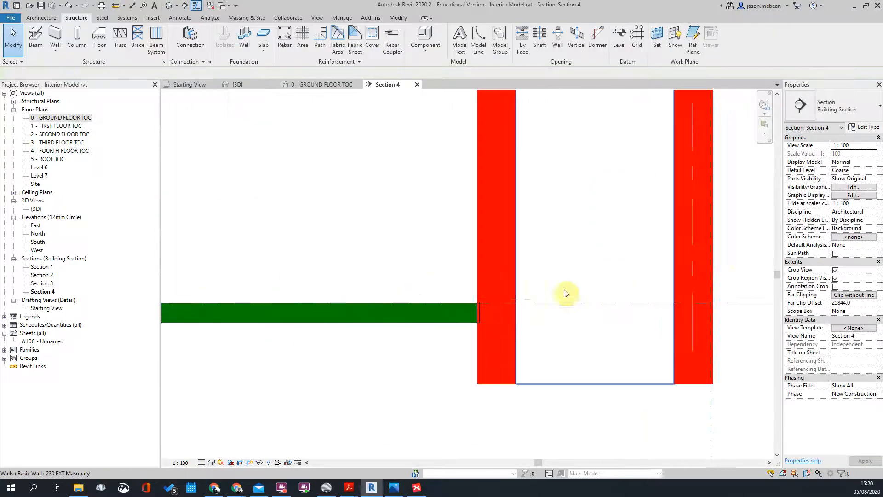
{"action": "scroll", "coordinate": [489, 335], "scroll_direction": "down", "scroll_amount": 2}
{"action": "scroll", "coordinate": [563, 345], "scroll_direction": "down", "scroll_amount": 5}
{"action": "scroll", "coordinate": [569, 213], "scroll_direction": "up", "scroll_amount": 4}
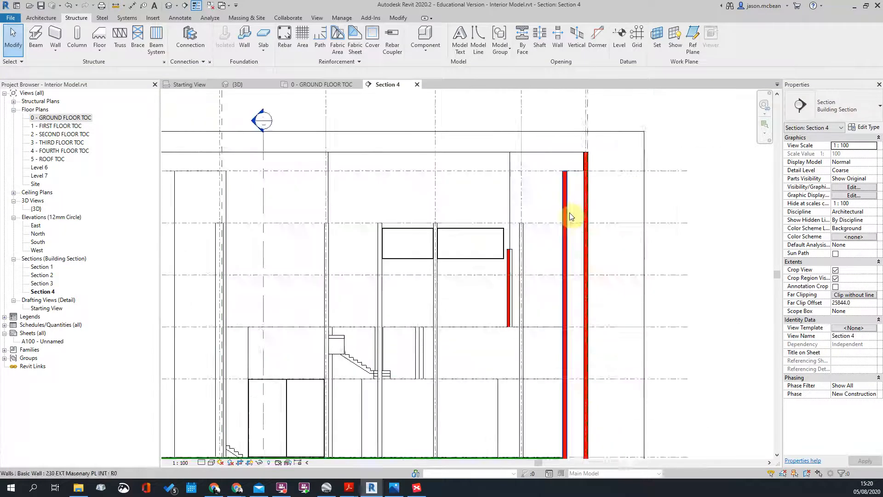
{"action": "scroll", "coordinate": [554, 213], "scroll_direction": "down", "scroll_amount": 2}
{"action": "scroll", "coordinate": [500, 266], "scroll_direction": "down", "scroll_amount": 2}
{"action": "scroll", "coordinate": [420, 361], "scroll_direction": "up", "scroll_amount": 3}
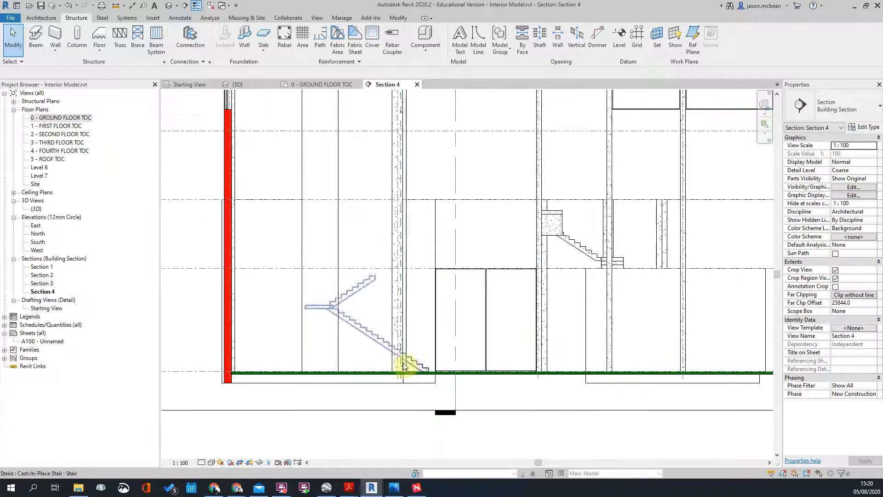
{"action": "double_click", "coordinate": [55, 125]}
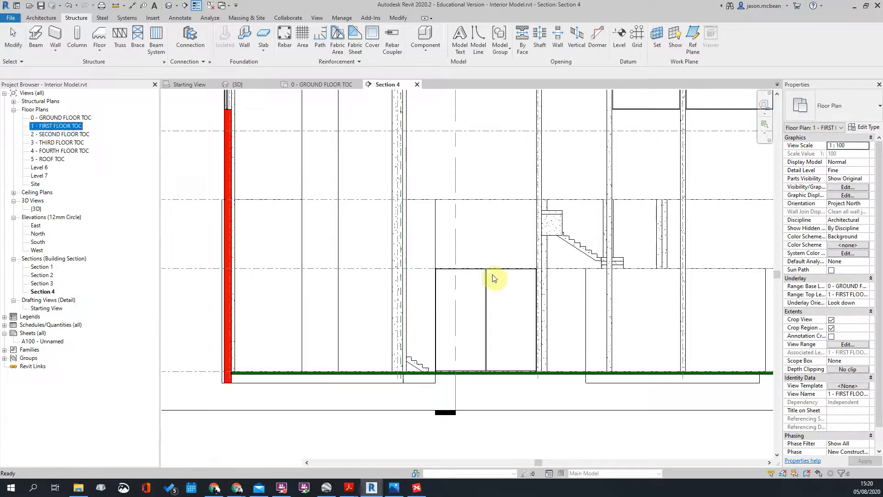
Step: Pan and zoom around the first floor plan, fitting the whole plan in the window
{"action": "scroll", "coordinate": [468, 335], "scroll_direction": "up", "scroll_amount": 3}
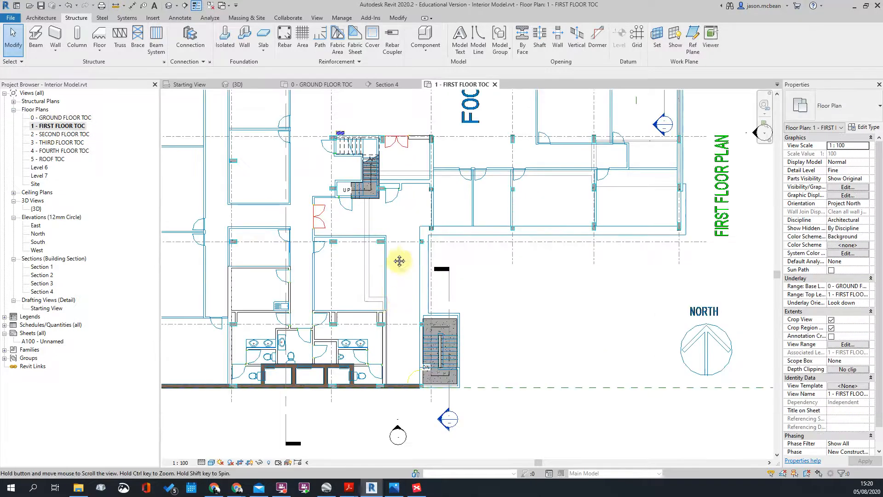
{"action": "scroll", "coordinate": [392, 258], "scroll_direction": "down", "scroll_amount": 4}
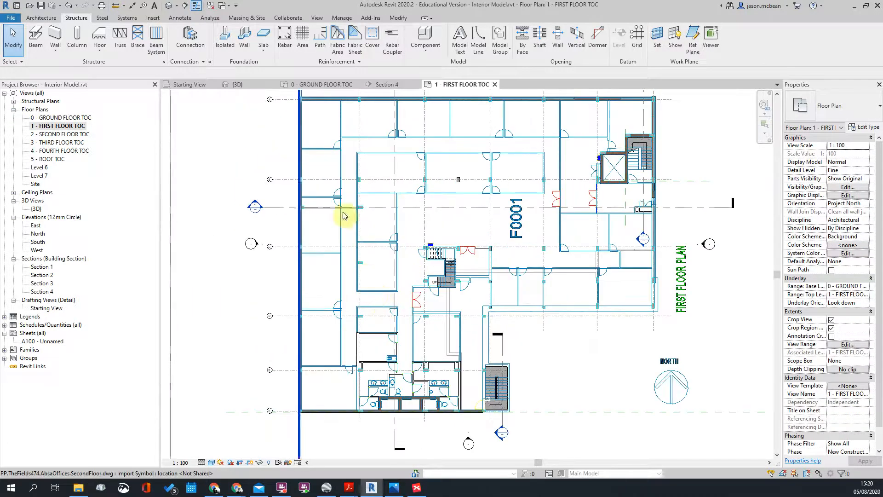
{"action": "middle_click_drag", "start_coordinate": [458, 188], "coordinate": [415, 218]}
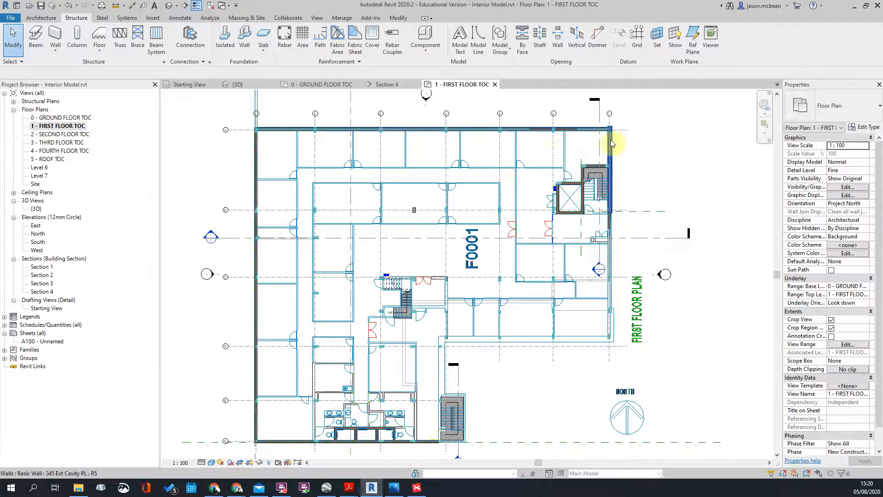
{"action": "scroll", "coordinate": [589, 140], "scroll_direction": "up", "scroll_amount": 3}
{"action": "scroll", "coordinate": [513, 138], "scroll_direction": "down", "scroll_amount": 3}
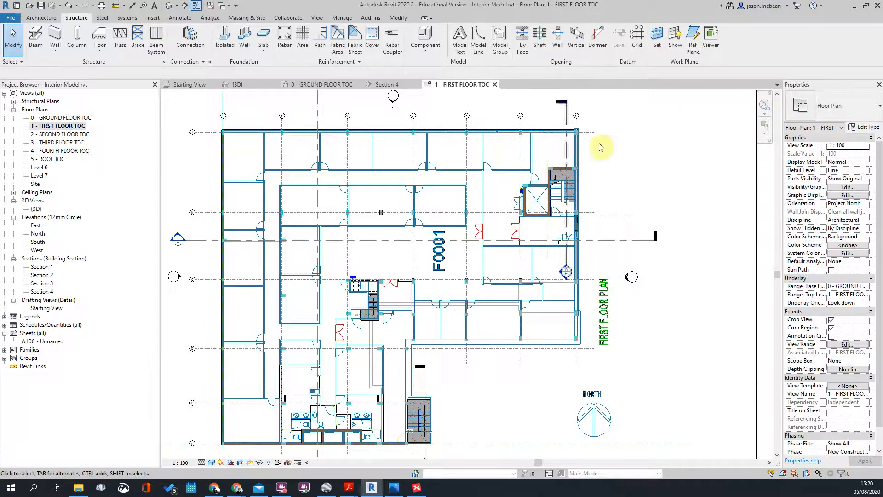
{"action": "scroll", "coordinate": [589, 159], "scroll_direction": "down", "scroll_amount": 2}
{"action": "scroll", "coordinate": [310, 129], "scroll_direction": "up", "scroll_amount": 3}
{"action": "middle_click_drag", "start_coordinate": [307, 138], "coordinate": [266, 243]}
{"action": "middle_click_drag", "start_coordinate": [727, 280], "coordinate": [461, 266]}
{"action": "scroll", "coordinate": [472, 168], "scroll_direction": "down", "scroll_amount": 5}
{"action": "scroll", "coordinate": [264, 171], "scroll_direction": "up", "scroll_amount": 6}
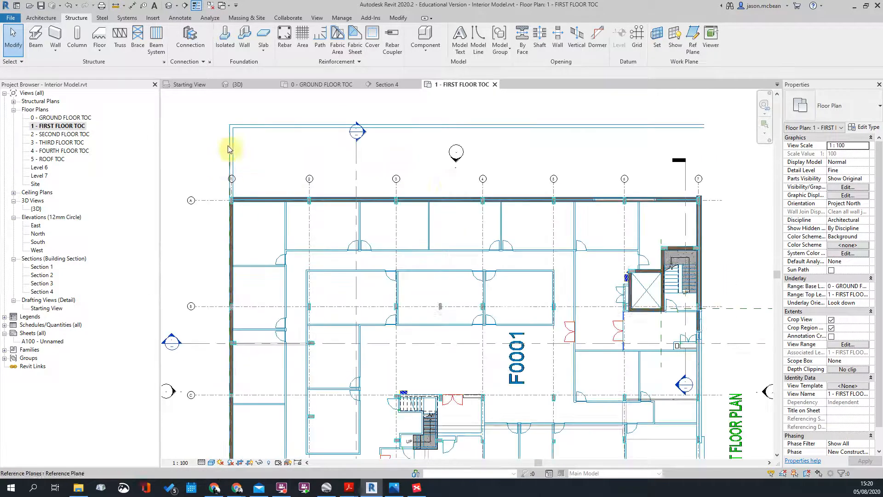
{"action": "middle_click", "coordinate": [648, 227]}
Step: Frame the building with its top grid bubbles visible and switch to the Architecture tools
{"action": "scroll", "coordinate": [499, 190], "scroll_direction": "up", "scroll_amount": 5}
{"action": "scroll", "coordinate": [545, 166], "scroll_direction": "down", "scroll_amount": 6}
{"action": "scroll", "coordinate": [523, 220], "scroll_direction": "up", "scroll_amount": 5}
{"action": "middle_click_drag", "start_coordinate": [503, 170], "coordinate": [523, 203]}
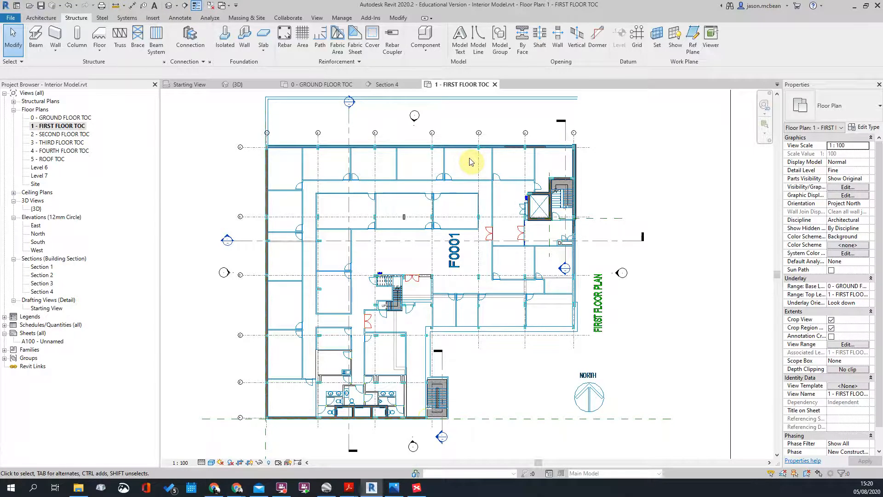
{"action": "scroll", "coordinate": [479, 126], "scroll_direction": "up", "scroll_amount": 4}
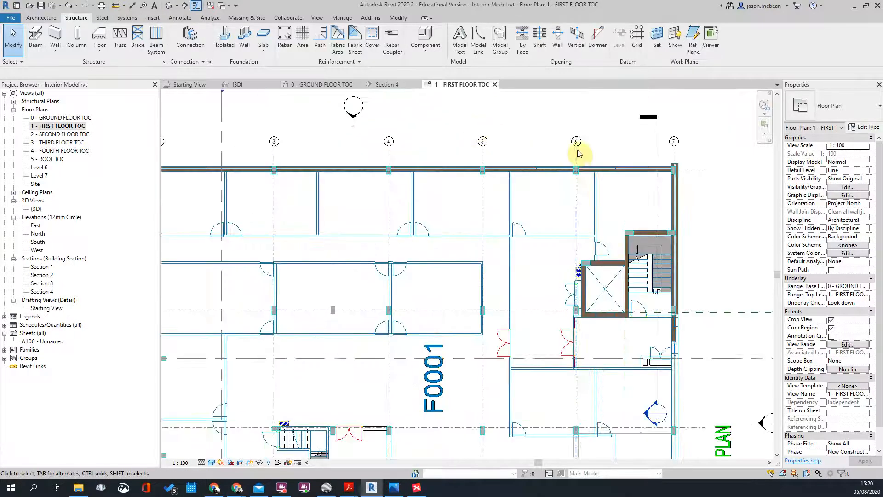
{"action": "middle_click_drag", "start_coordinate": [491, 132], "coordinate": [502, 272]}
{"action": "scroll", "coordinate": [683, 220], "scroll_direction": "down", "scroll_amount": 3}
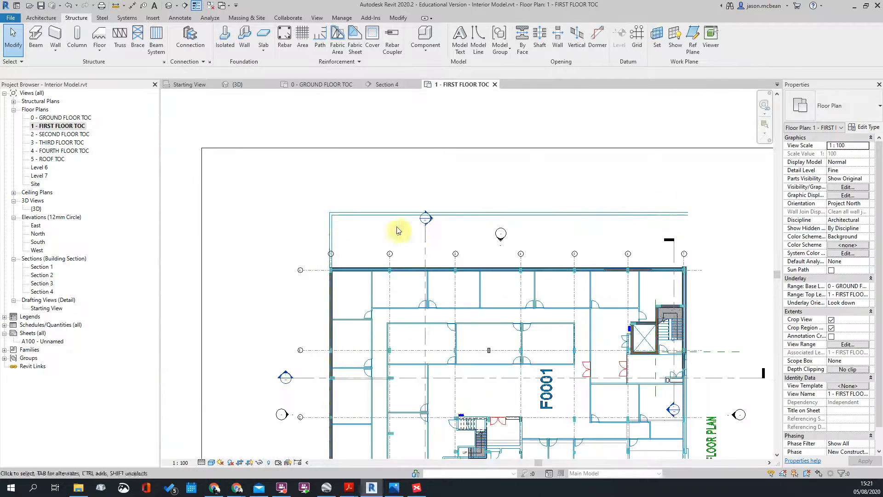
{"action": "scroll", "coordinate": [424, 219], "scroll_direction": "down", "scroll_amount": 4}
{"action": "middle_click_drag", "start_coordinate": [484, 285], "coordinate": [409, 260]}
{"action": "scroll", "coordinate": [351, 191], "scroll_direction": "up", "scroll_amount": 5}
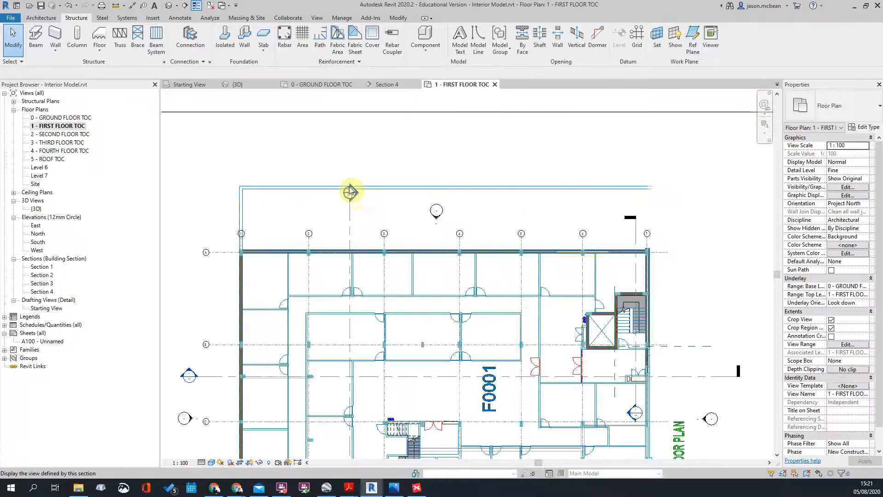
{"action": "scroll", "coordinate": [350, 190], "scroll_direction": "down", "scroll_amount": 4}
{"action": "scroll", "coordinate": [387, 261], "scroll_direction": "up", "scroll_amount": 1}
{"action": "scroll", "coordinate": [407, 294], "scroll_direction": "down", "scroll_amount": 2}
{"action": "middle_click_drag", "start_coordinate": [449, 311], "coordinate": [447, 293]}
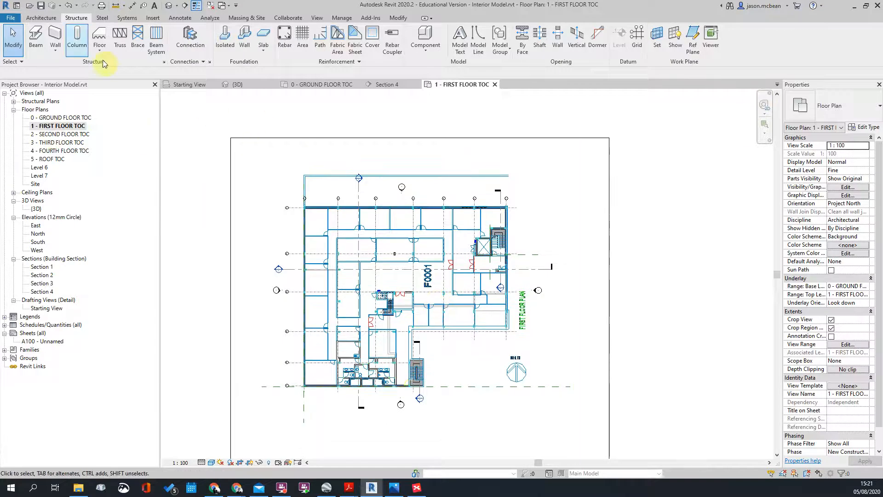
{"action": "left_click", "coordinate": [31, 18]}
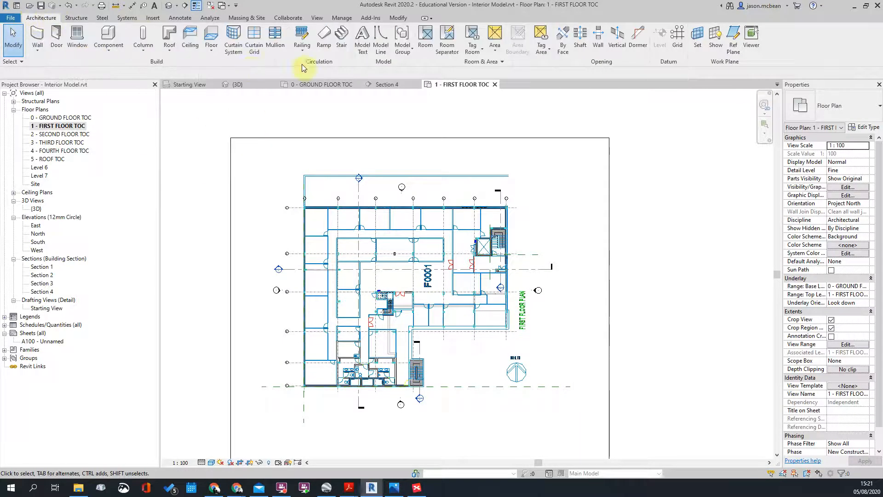
Step: Start a first-floor Floor sketch using 255mm Concrete Slab, confirming its single 255 mm concrete layer
{"action": "left_click", "coordinate": [211, 35]}
{"action": "left_click", "coordinate": [849, 108]}
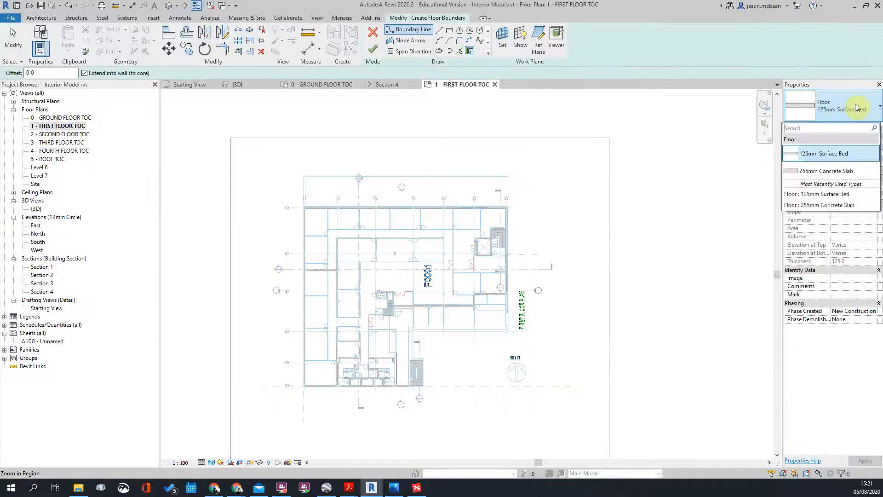
{"action": "left_click", "coordinate": [816, 172]}
{"action": "left_click", "coordinate": [867, 128]}
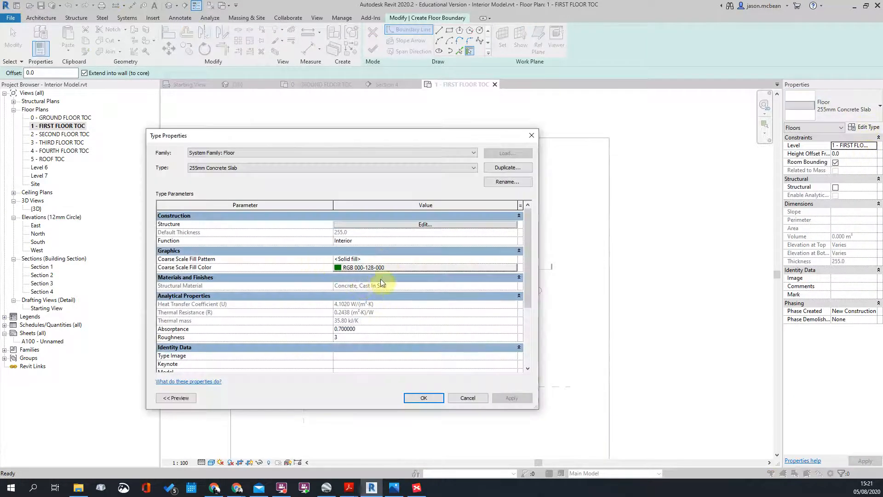
{"action": "left_click", "coordinate": [446, 225]}
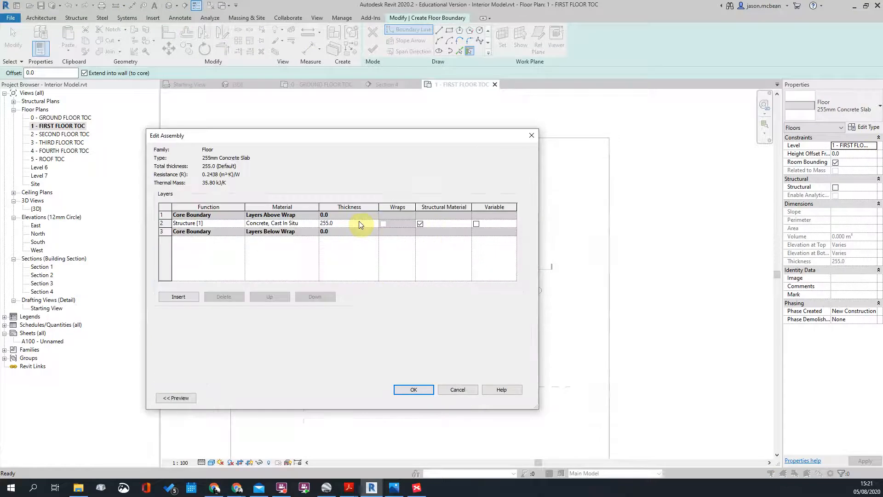
{"action": "left_click", "coordinate": [422, 390]}
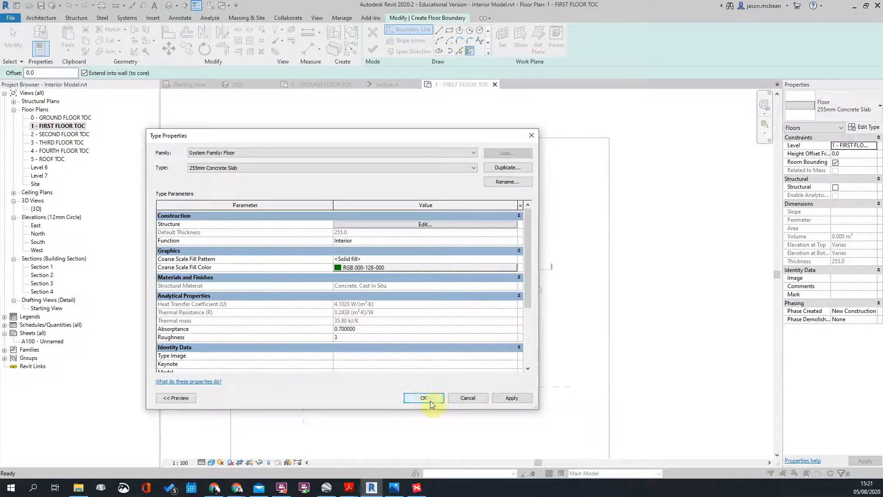
{"action": "left_click", "coordinate": [430, 399]}
{"action": "scroll", "coordinate": [359, 193], "scroll_direction": "down", "scroll_amount": 3}
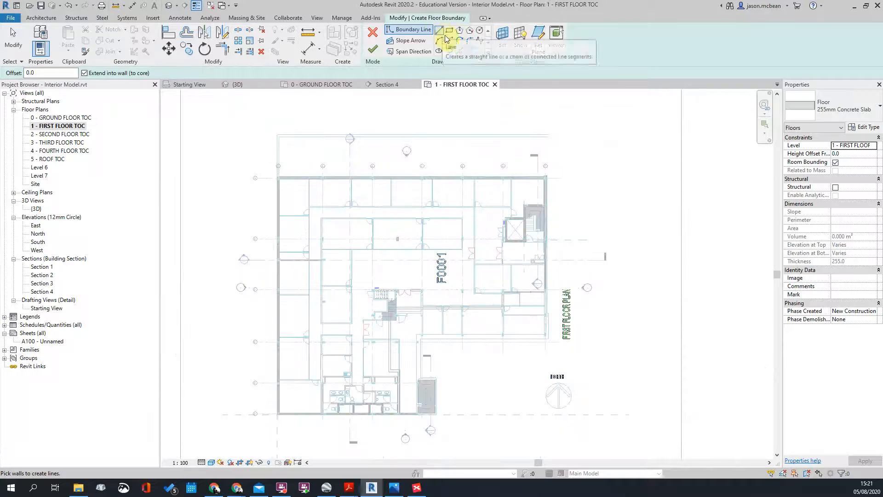
Step: Pick the top wall, the wall beside the stair and two more exterior walls as boundary lines
{"action": "scroll", "coordinate": [272, 159], "scroll_direction": "up", "scroll_amount": 10}
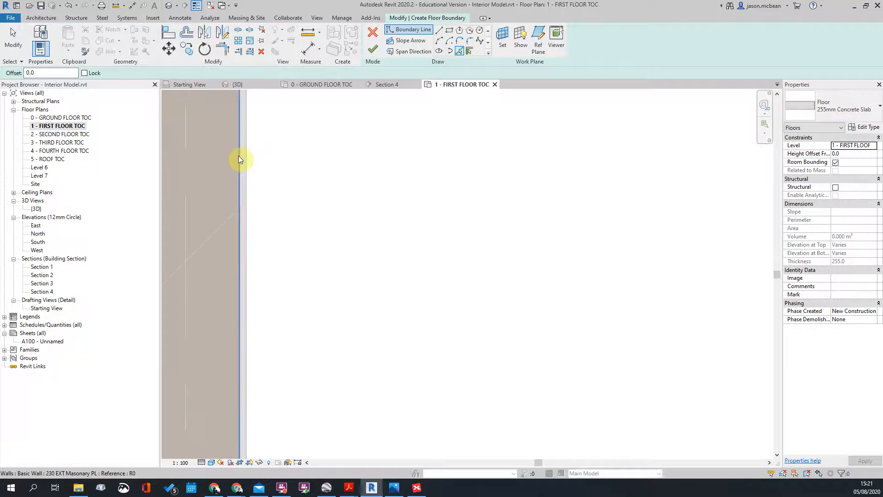
{"action": "scroll", "coordinate": [405, 322], "scroll_direction": "down", "scroll_amount": 2}
{"action": "scroll", "coordinate": [345, 143], "scroll_direction": "up", "scroll_amount": 3}
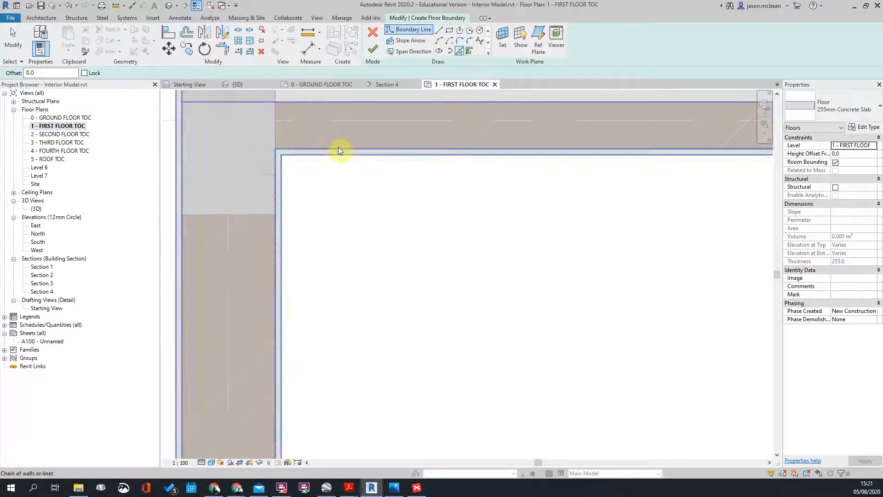
{"action": "left_click", "coordinate": [338, 147]}
{"action": "scroll", "coordinate": [276, 159], "scroll_direction": "down", "scroll_amount": 3}
{"action": "scroll", "coordinate": [237, 199], "scroll_direction": "down", "scroll_amount": 3}
{"action": "scroll", "coordinate": [694, 286], "scroll_direction": "down", "scroll_amount": 2}
{"action": "middle_click_drag", "start_coordinate": [694, 286], "coordinate": [493, 256]}
{"action": "scroll", "coordinate": [555, 323], "scroll_direction": "up", "scroll_amount": 3}
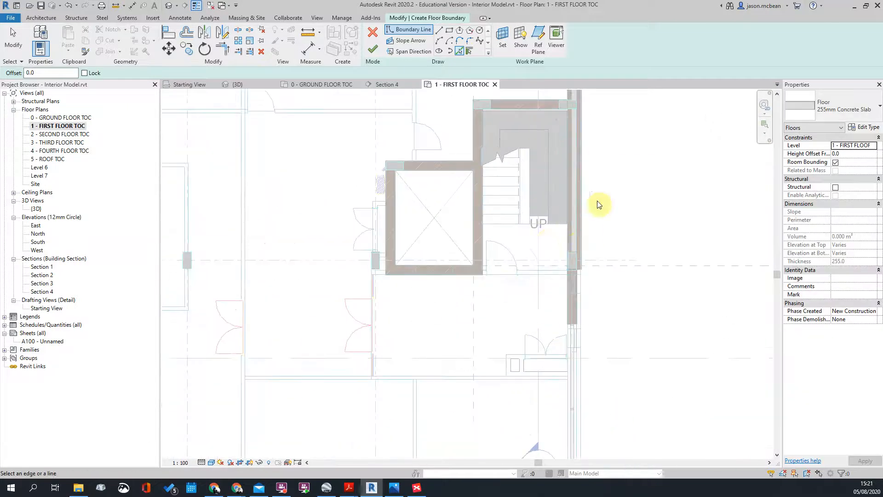
{"action": "scroll", "coordinate": [581, 213], "scroll_direction": "down", "scroll_amount": 3}
{"action": "scroll", "coordinate": [581, 261], "scroll_direction": "up", "scroll_amount": 3}
{"action": "scroll", "coordinate": [581, 262], "scroll_direction": "up", "scroll_amount": 3}
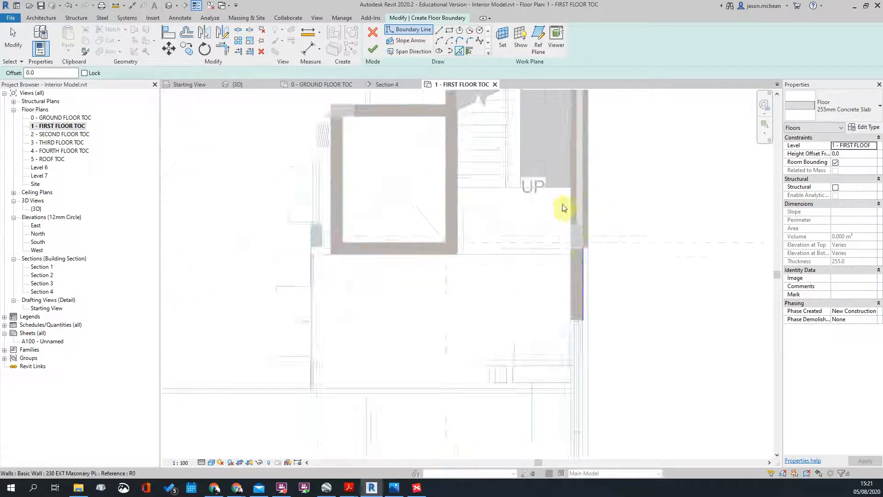
{"action": "left_click", "coordinate": [570, 195]}
{"action": "scroll", "coordinate": [534, 153], "scroll_direction": "down", "scroll_amount": 4}
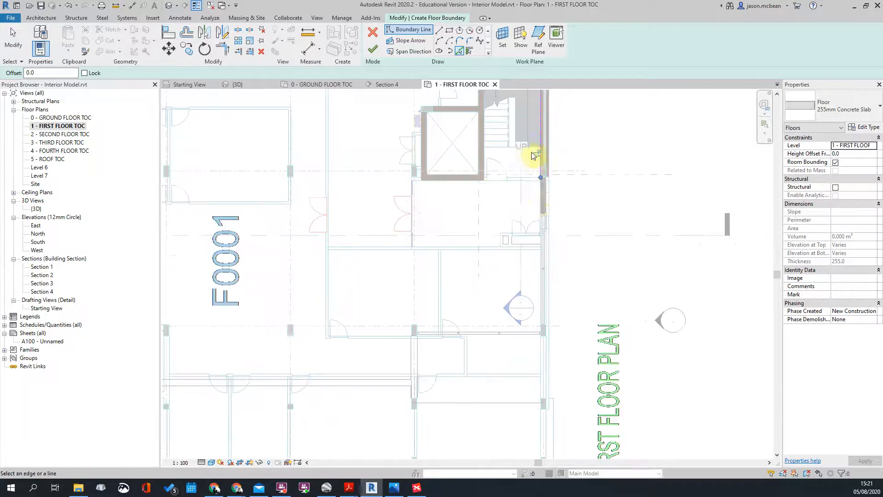
{"action": "scroll", "coordinate": [378, 328], "scroll_direction": "up", "scroll_amount": 4}
{"action": "scroll", "coordinate": [448, 234], "scroll_direction": "down", "scroll_amount": 3}
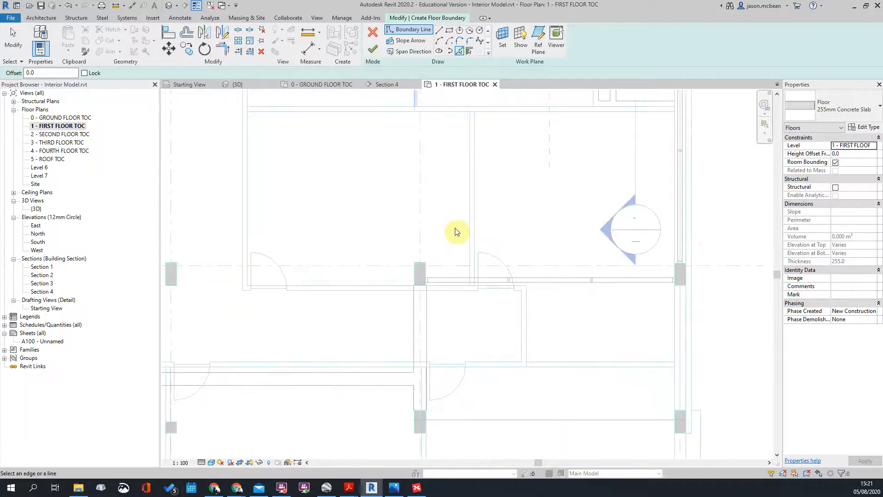
{"action": "scroll", "coordinate": [661, 242], "scroll_direction": "down", "scroll_amount": 2}
{"action": "scroll", "coordinate": [302, 279], "scroll_direction": "up", "scroll_amount": 2}
{"action": "scroll", "coordinate": [753, 283], "scroll_direction": "down", "scroll_amount": 1}
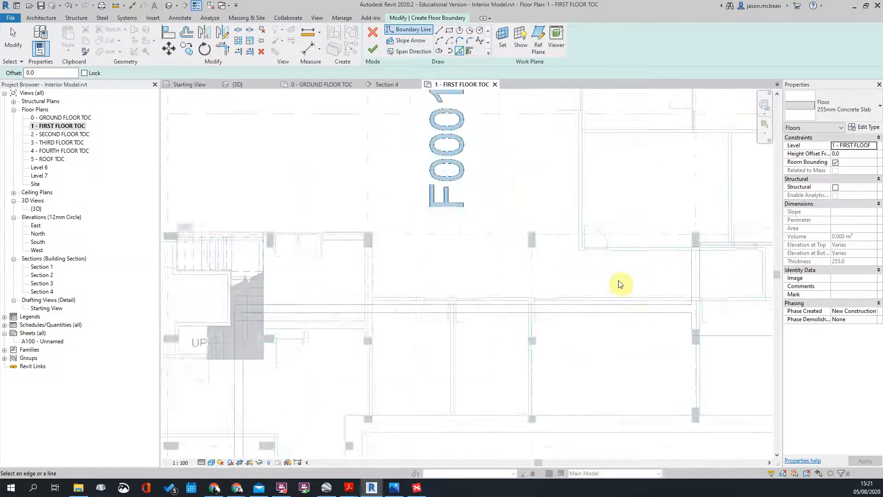
{"action": "scroll", "coordinate": [640, 280], "scroll_direction": "down", "scroll_amount": 1}
{"action": "scroll", "coordinate": [579, 264], "scroll_direction": "down", "scroll_amount": 2}
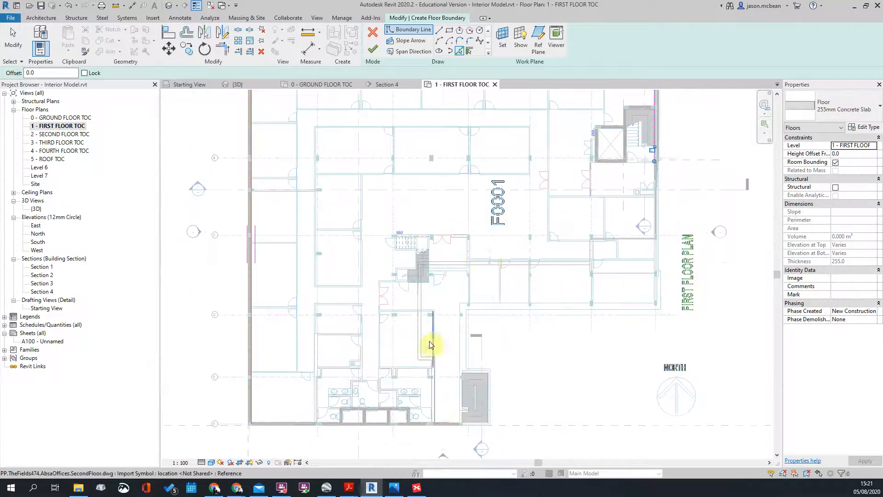
{"action": "scroll", "coordinate": [450, 227], "scroll_direction": "up", "scroll_amount": 2}
{"action": "scroll", "coordinate": [378, 207], "scroll_direction": "down", "scroll_amount": 2}
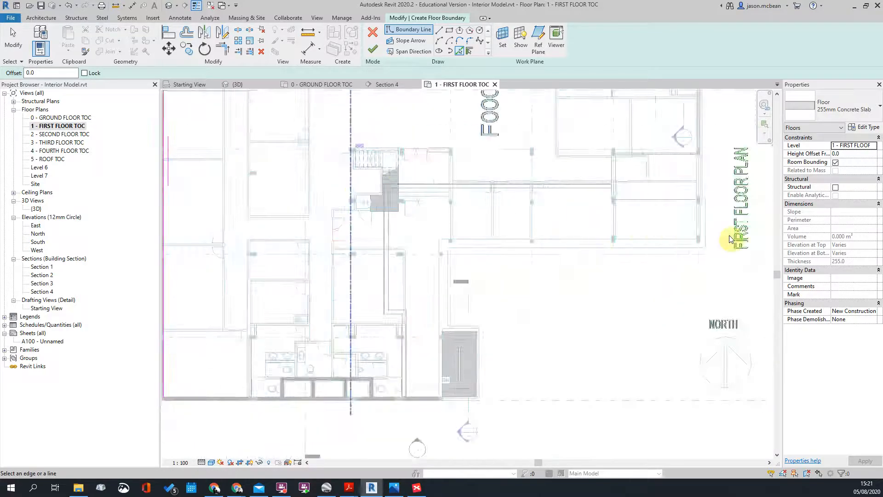
{"action": "scroll", "coordinate": [725, 235], "scroll_direction": "up", "scroll_amount": 2}
{"action": "left_click", "coordinate": [604, 241]}
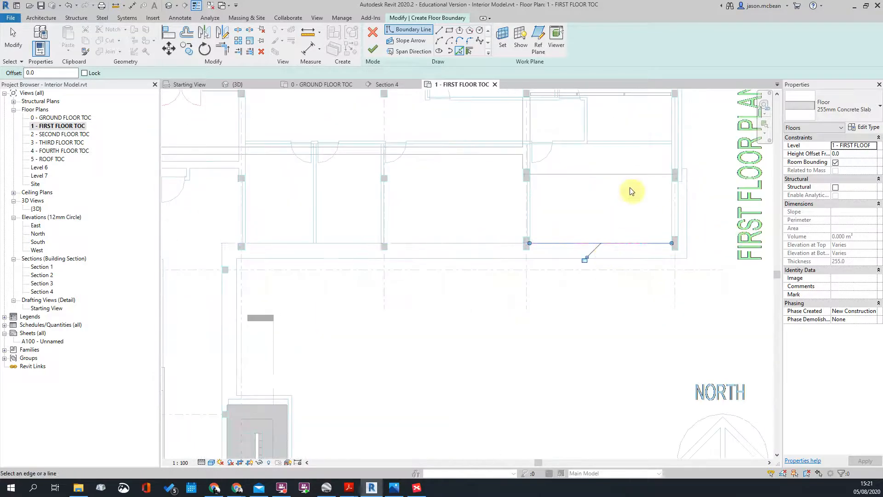
{"action": "scroll", "coordinate": [461, 291], "scroll_direction": "down", "scroll_amount": 2}
{"action": "scroll", "coordinate": [441, 292], "scroll_direction": "up", "scroll_amount": 2}
{"action": "left_click", "coordinate": [427, 287]}
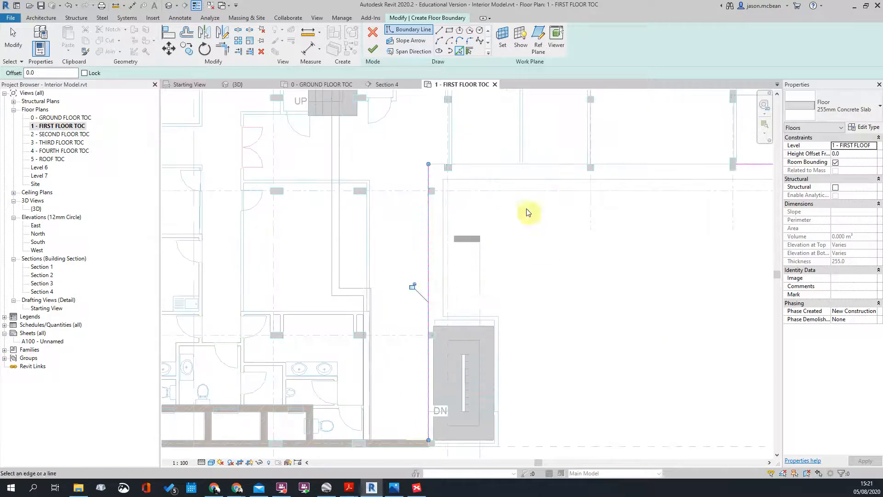
{"action": "scroll", "coordinate": [460, 396], "scroll_direction": "down", "scroll_amount": 2}
{"action": "scroll", "coordinate": [495, 396], "scroll_direction": "up", "scroll_amount": 2}
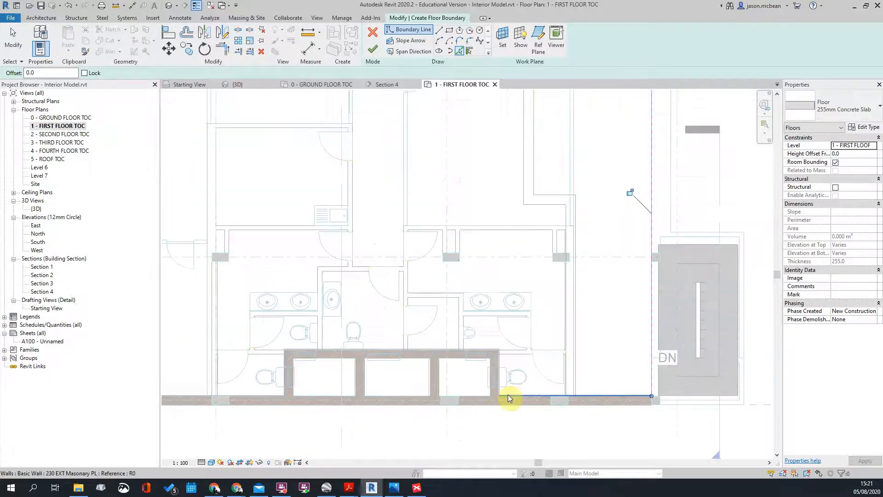
{"action": "scroll", "coordinate": [495, 396], "scroll_direction": "up", "scroll_amount": 4}
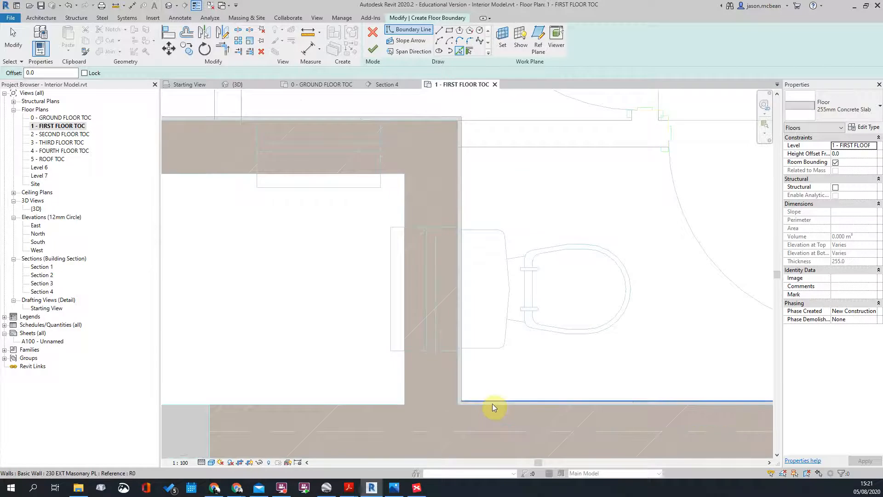
Step: Pick the bottom wall and remaining vertical and horizontal walls around the toilet block, then stop picking
{"action": "left_click", "coordinate": [492, 403]}
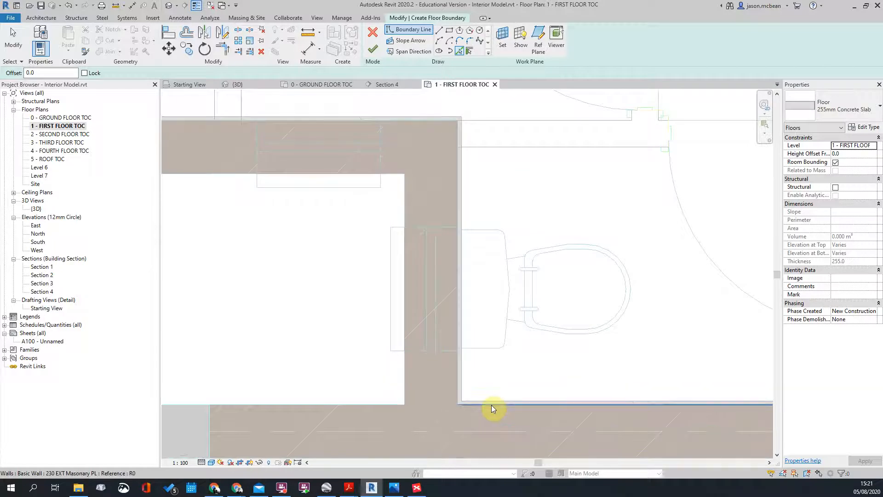
{"action": "left_click", "coordinate": [459, 327]}
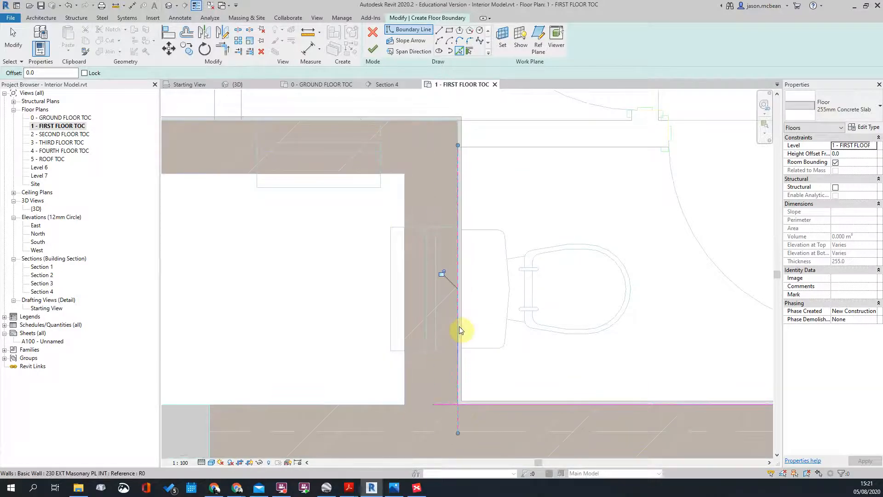
{"action": "scroll", "coordinate": [555, 321], "scroll_direction": "down", "scroll_amount": 3}
{"action": "scroll", "coordinate": [367, 210], "scroll_direction": "up", "scroll_amount": 5}
{"action": "key", "text": "Tab"}
{"action": "key", "text": "Tab"}
{"action": "left_click", "coordinate": [364, 273]}
{"action": "scroll", "coordinate": [616, 235], "scroll_direction": "down", "scroll_amount": 3}
{"action": "scroll", "coordinate": [428, 280], "scroll_direction": "up", "scroll_amount": 5}
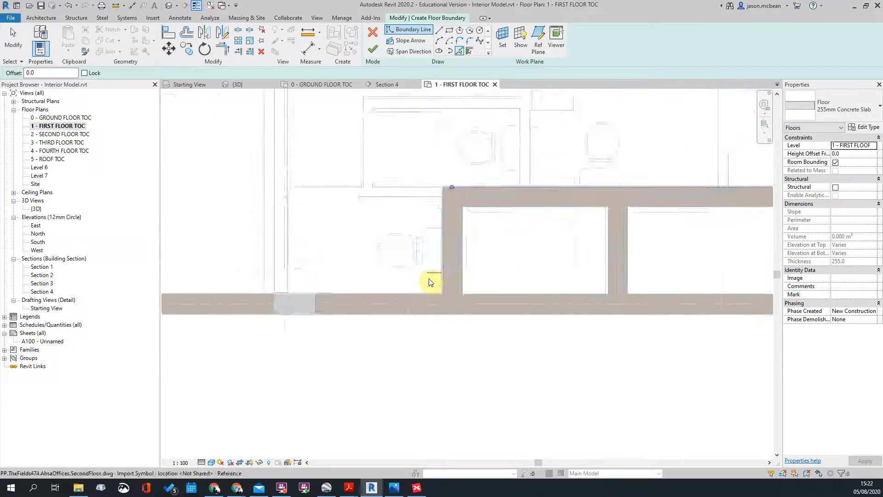
{"action": "left_click", "coordinate": [458, 286]}
{"action": "left_click", "coordinate": [421, 308]}
{"action": "scroll", "coordinate": [644, 316], "scroll_direction": "down", "scroll_amount": 4}
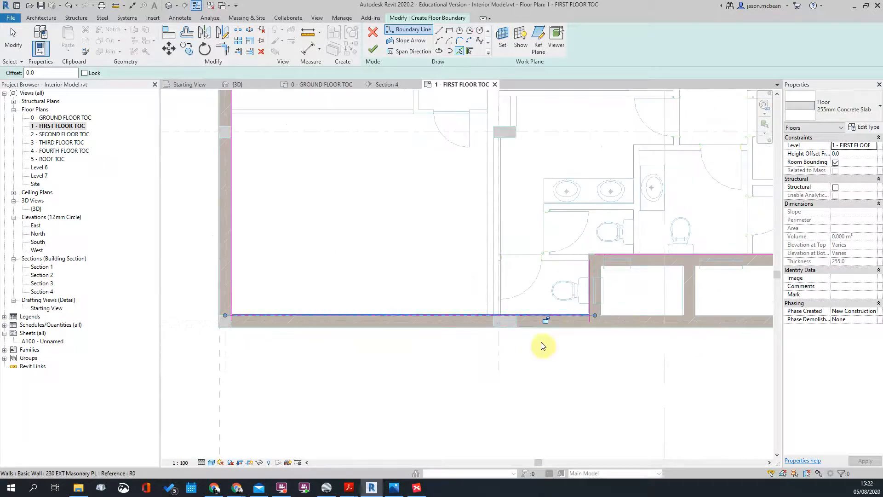
{"action": "scroll", "coordinate": [571, 230], "scroll_direction": "up", "scroll_amount": 3}
{"action": "middle_click_drag", "start_coordinate": [595, 235], "coordinate": [439, 309]}
{"action": "scroll", "coordinate": [439, 309], "scroll_direction": "down", "scroll_amount": 3}
{"action": "scroll", "coordinate": [688, 233], "scroll_direction": "up", "scroll_amount": 4}
{"action": "scroll", "coordinate": [545, 263], "scroll_direction": "down", "scroll_amount": 4}
{"action": "scroll", "coordinate": [603, 193], "scroll_direction": "up", "scroll_amount": 4}
{"action": "scroll", "coordinate": [589, 184], "scroll_direction": "down", "scroll_amount": 5}
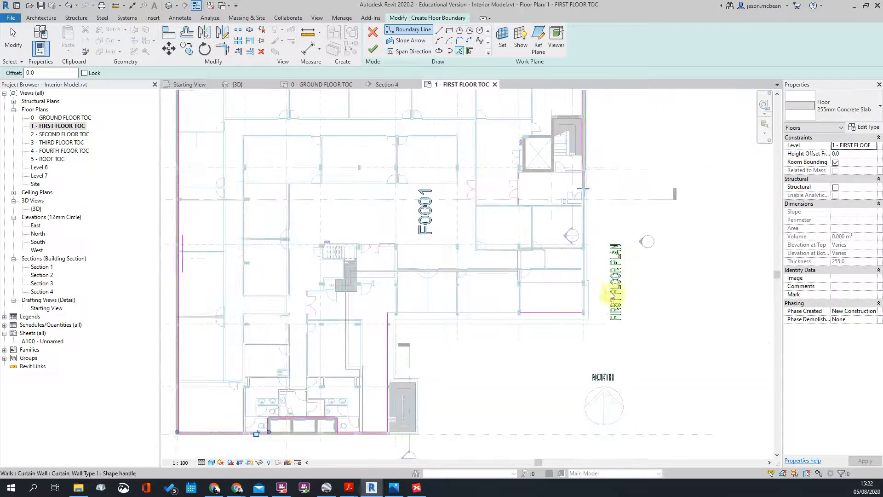
{"action": "key", "text": "Escape"}
{"action": "key", "text": "Escape"}
{"action": "scroll", "coordinate": [454, 143], "scroll_direction": "down", "scroll_amount": 3}
{"action": "scroll", "coordinate": [537, 241], "scroll_direction": "up", "scroll_amount": 2}
{"action": "scroll", "coordinate": [466, 378], "scroll_direction": "up", "scroll_amount": 2}
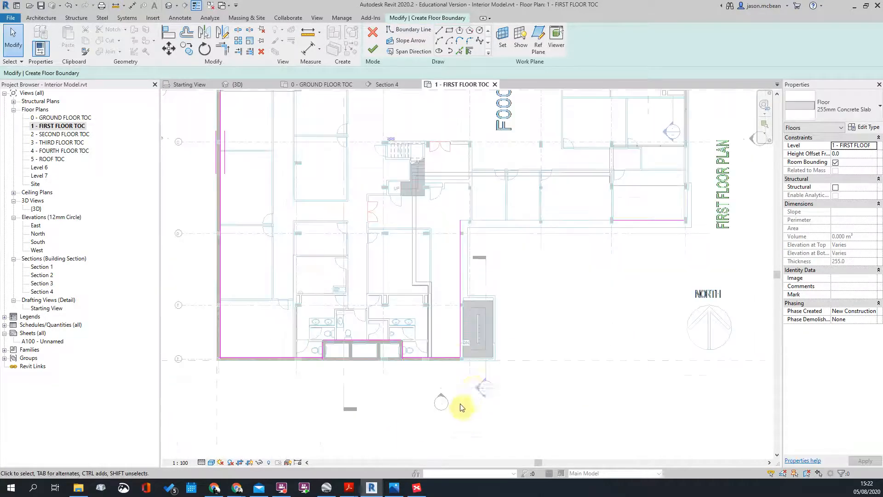
Step: Trim/Extend the boundary line ends with TR so the open corners join
{"action": "key", "text": "t"}
{"action": "key", "text": "r"}
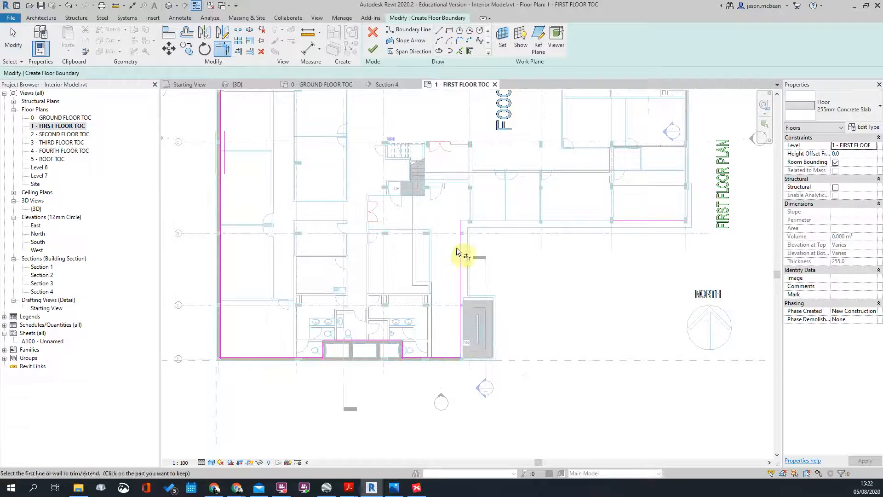
{"action": "left_click", "coordinate": [640, 218]}
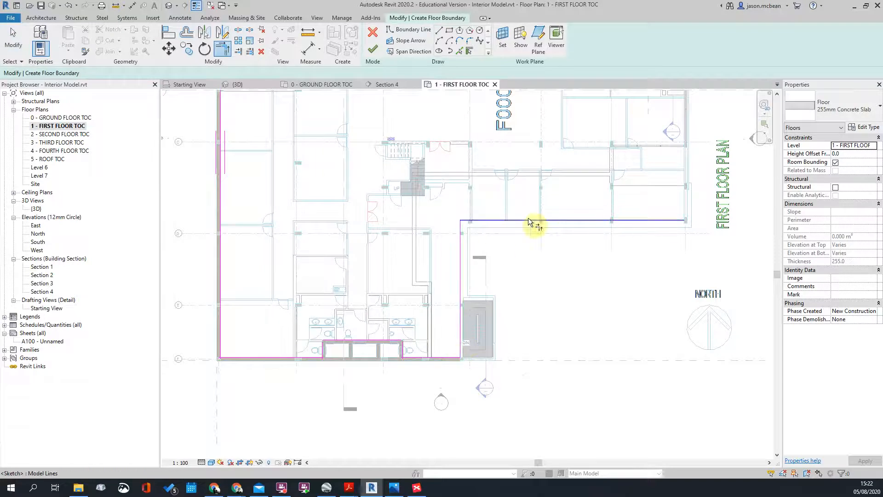
{"action": "left_click", "coordinate": [675, 219]}
{"action": "scroll", "coordinate": [637, 250], "scroll_direction": "down", "scroll_amount": 3}
{"action": "middle_click_drag", "start_coordinate": [680, 164], "coordinate": [676, 276]}
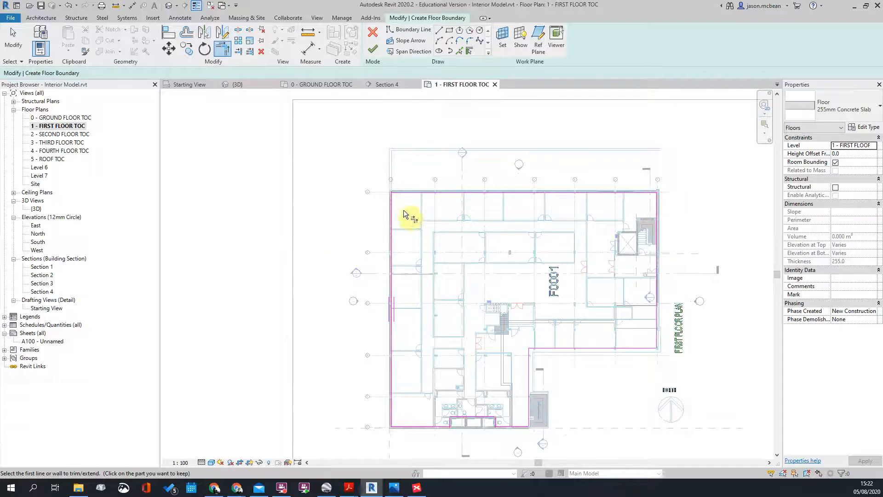
{"action": "left_click", "coordinate": [394, 212]}
{"action": "scroll", "coordinate": [414, 283], "scroll_direction": "up", "scroll_amount": 3}
{"action": "left_click", "coordinate": [422, 280]}
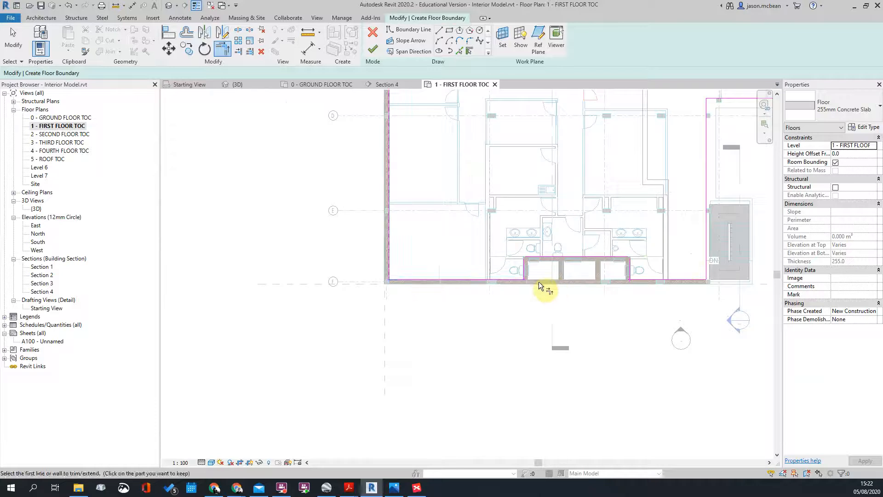
{"action": "scroll", "coordinate": [547, 280], "scroll_direction": "up", "scroll_amount": 2}
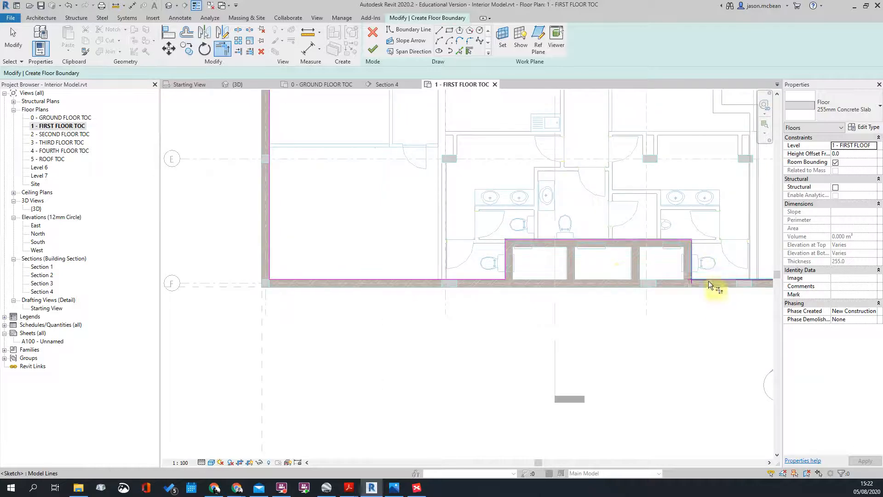
{"action": "scroll", "coordinate": [440, 297], "scroll_direction": "down", "scroll_amount": 4}
{"action": "key", "text": "Escape"}
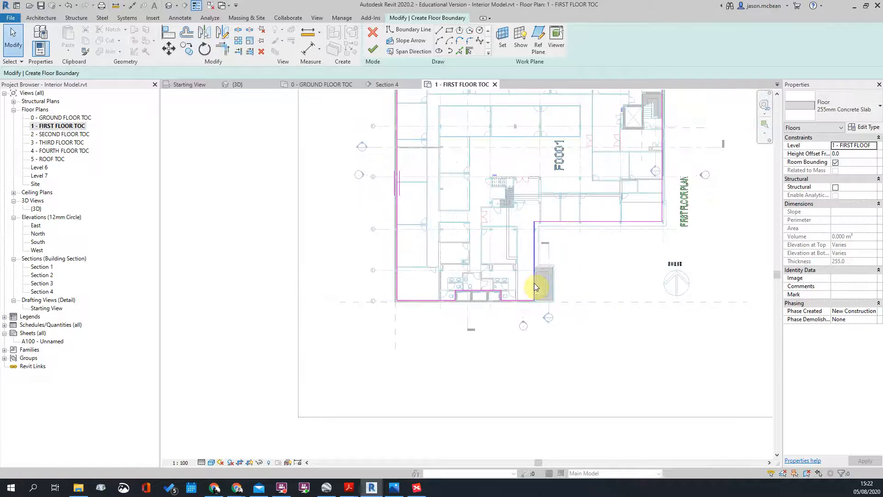
Step: Tab-select the boundary chain to confirm all 10 lines form one closed loop
{"action": "left_click", "coordinate": [534, 283]}
{"action": "key", "text": "Tab"}
{"action": "left_click", "coordinate": [534, 284]}
{"action": "scroll", "coordinate": [565, 231], "scroll_direction": "up", "scroll_amount": 1}
{"action": "middle_click_drag", "start_coordinate": [565, 231], "coordinate": [508, 345]}
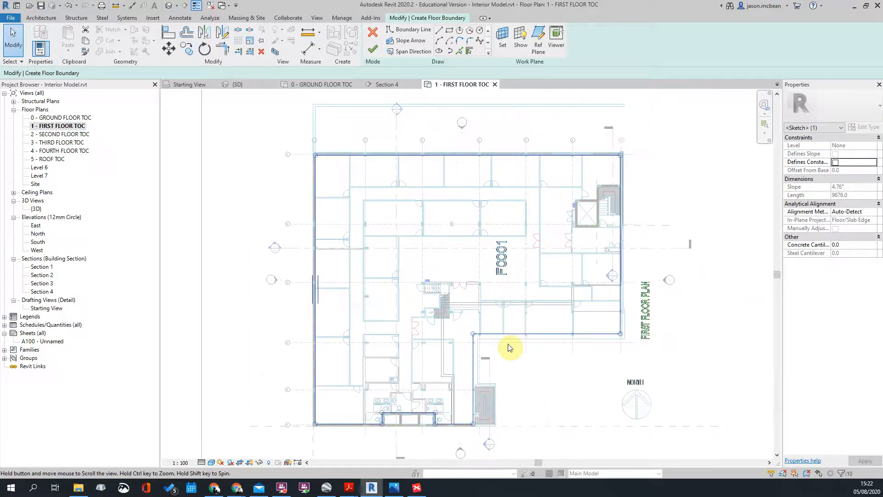
Step: Deselect the boundary lines and zoom around the plan to check the sketch outline
{"action": "key", "text": "Escape"}
{"action": "scroll", "coordinate": [558, 319], "scroll_direction": "up", "scroll_amount": 2}
{"action": "scroll", "coordinate": [491, 227], "scroll_direction": "down", "scroll_amount": 1}
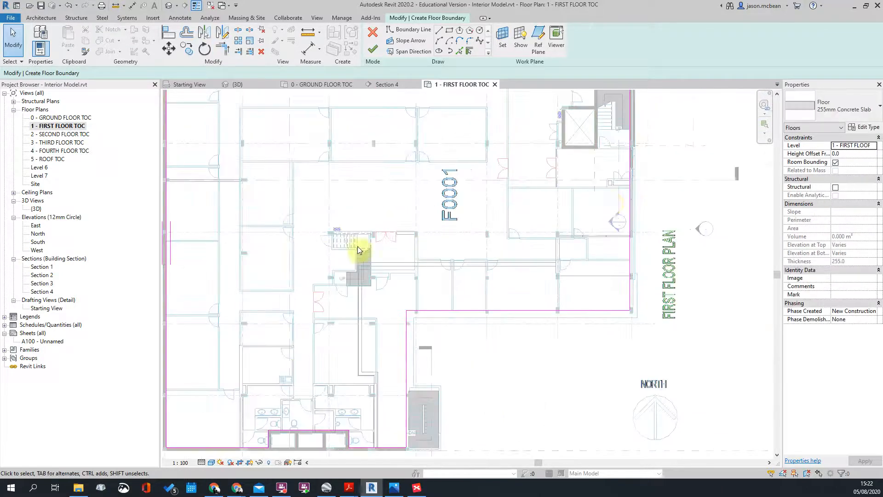
{"action": "scroll", "coordinate": [497, 197], "scroll_direction": "up", "scroll_amount": 2}
{"action": "scroll", "coordinate": [483, 211], "scroll_direction": "up", "scroll_amount": 2}
{"action": "scroll", "coordinate": [558, 193], "scroll_direction": "down", "scroll_amount": 2}
{"action": "scroll", "coordinate": [584, 216], "scroll_direction": "down", "scroll_amount": 2}
{"action": "scroll", "coordinate": [550, 183], "scroll_direction": "up", "scroll_amount": 2}
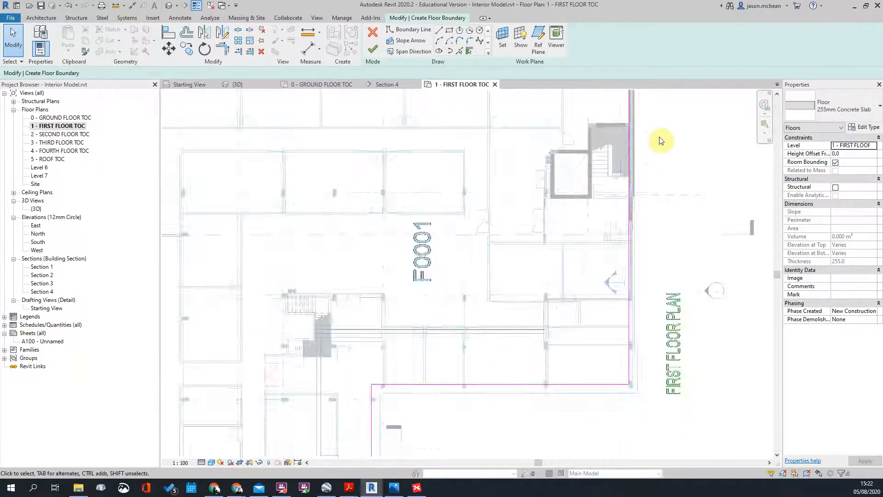
{"action": "scroll", "coordinate": [573, 170], "scroll_direction": "up", "scroll_amount": 3}
{"action": "scroll", "coordinate": [593, 213], "scroll_direction": "down", "scroll_amount": 2}
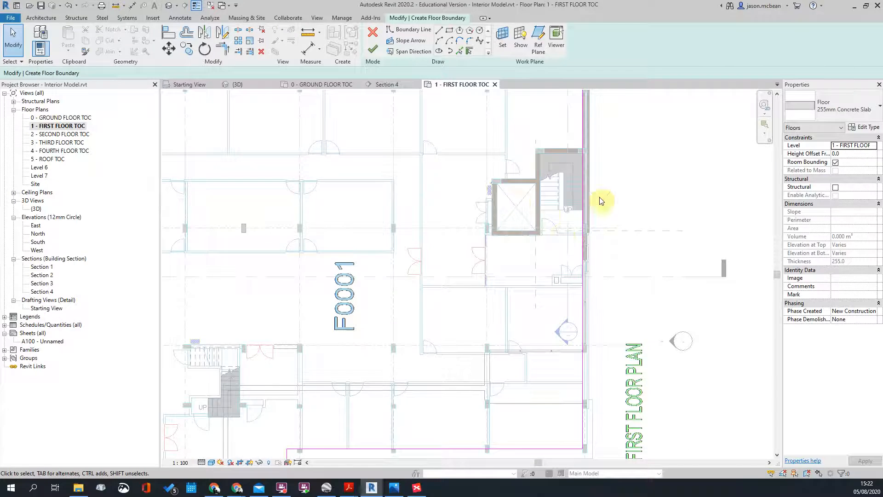
{"action": "scroll", "coordinate": [560, 235], "scroll_direction": "down", "scroll_amount": 1}
{"action": "scroll", "coordinate": [560, 234], "scroll_direction": "down", "scroll_amount": 3}
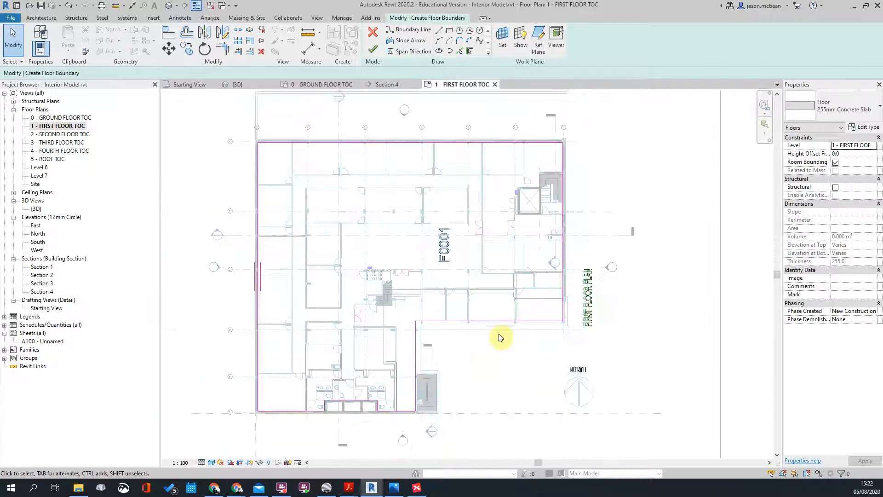
{"action": "scroll", "coordinate": [400, 402], "scroll_direction": "up", "scroll_amount": 4}
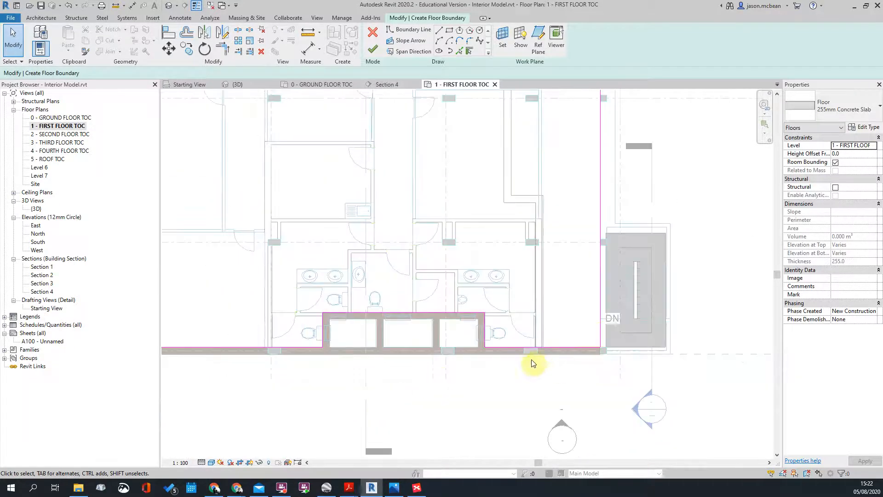
{"action": "scroll", "coordinate": [375, 351], "scroll_direction": "up", "scroll_amount": 2}
{"action": "scroll", "coordinate": [299, 322], "scroll_direction": "up", "scroll_amount": 2}
{"action": "scroll", "coordinate": [377, 380], "scroll_direction": "down", "scroll_amount": 2}
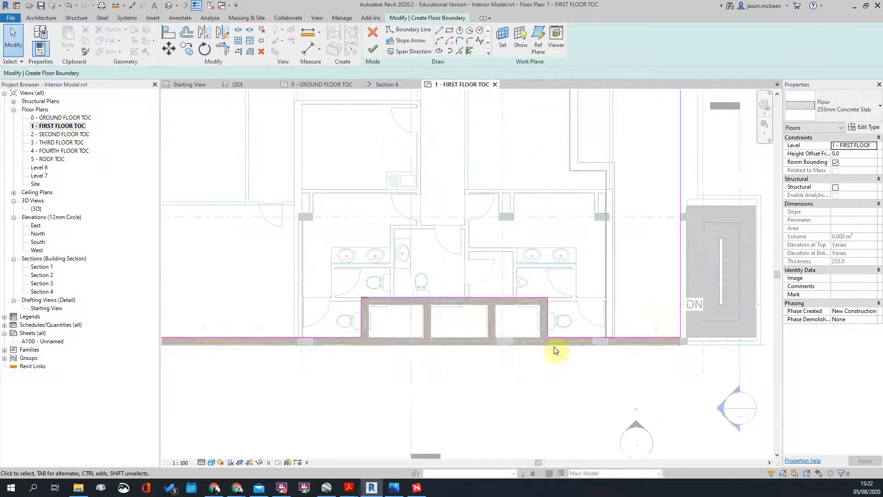
{"action": "scroll", "coordinate": [442, 350], "scroll_direction": "up", "scroll_amount": 2}
{"action": "scroll", "coordinate": [456, 299], "scroll_direction": "down", "scroll_amount": 2}
{"action": "scroll", "coordinate": [407, 311], "scroll_direction": "up", "scroll_amount": 2}
{"action": "scroll", "coordinate": [423, 311], "scroll_direction": "down", "scroll_amount": 2}
{"action": "scroll", "coordinate": [430, 317], "scroll_direction": "up", "scroll_amount": 1}
{"action": "scroll", "coordinate": [644, 278], "scroll_direction": "down", "scroll_amount": 1}
{"action": "scroll", "coordinate": [453, 305], "scroll_direction": "up", "scroll_amount": 2}
{"action": "scroll", "coordinate": [659, 274], "scroll_direction": "down", "scroll_amount": 3}
{"action": "scroll", "coordinate": [512, 334], "scroll_direction": "down", "scroll_amount": 1}
{"action": "scroll", "coordinate": [420, 223], "scroll_direction": "down", "scroll_amount": 1}
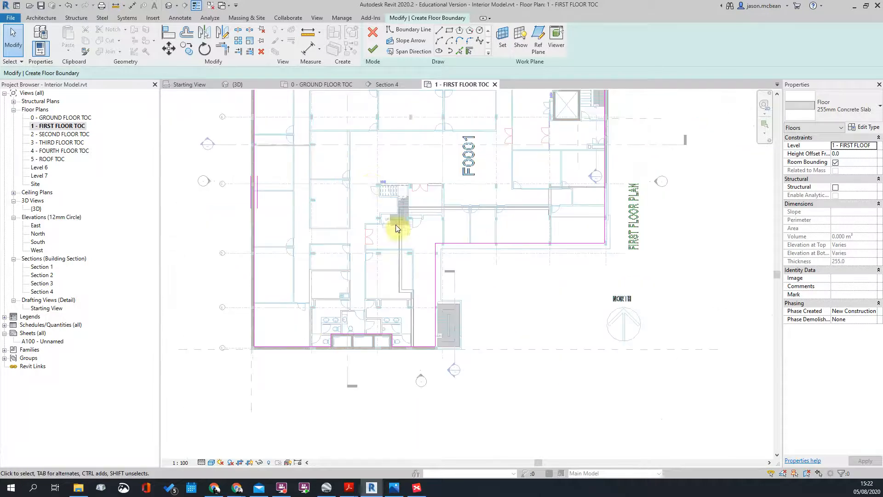
{"action": "scroll", "coordinate": [536, 280], "scroll_direction": "down", "scroll_amount": 1}
{"action": "scroll", "coordinate": [481, 280], "scroll_direction": "up", "scroll_amount": 1}
{"action": "scroll", "coordinate": [396, 217], "scroll_direction": "up", "scroll_amount": 1}
{"action": "scroll", "coordinate": [372, 227], "scroll_direction": "up", "scroll_amount": 1}
{"action": "scroll", "coordinate": [386, 228], "scroll_direction": "down", "scroll_amount": 2}
{"action": "scroll", "coordinate": [390, 228], "scroll_direction": "down", "scroll_amount": 2}
Step: Finish the sketch to create the 255mm Concrete Slab floor, declining to attach walls
{"action": "left_click", "coordinate": [373, 49]}
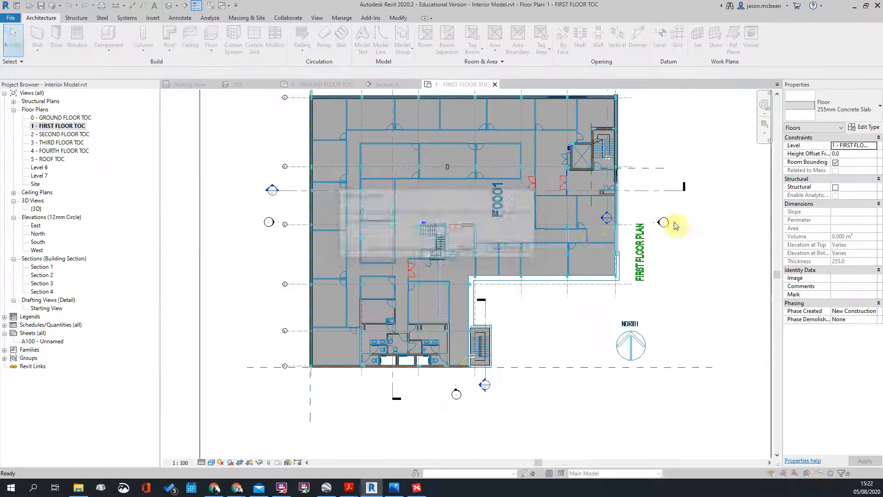
{"action": "left_click", "coordinate": [465, 252]}
{"action": "left_click", "coordinate": [599, 223]}
{"action": "scroll", "coordinate": [609, 229], "scroll_direction": "down", "scroll_amount": 2}
Step: Open Section 3 and inspect the first-floor slab and stair by selecting each
{"action": "double_click", "coordinate": [324, 192]}
{"action": "scroll", "coordinate": [424, 267], "scroll_direction": "up", "scroll_amount": 5}
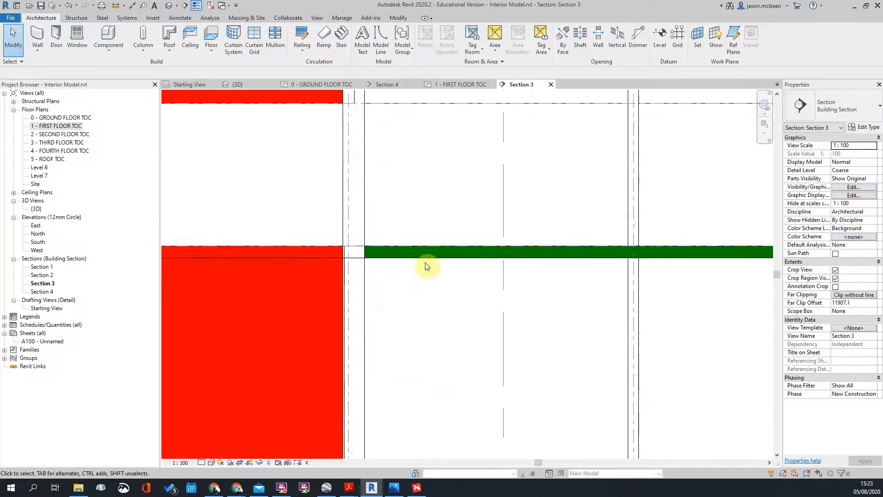
{"action": "left_click", "coordinate": [423, 253]}
{"action": "scroll", "coordinate": [633, 281], "scroll_direction": "down", "scroll_amount": 3}
{"action": "key", "text": "Escape"}
{"action": "scroll", "coordinate": [556, 256], "scroll_direction": "up", "scroll_amount": 5}
{"action": "left_click", "coordinate": [554, 252]}
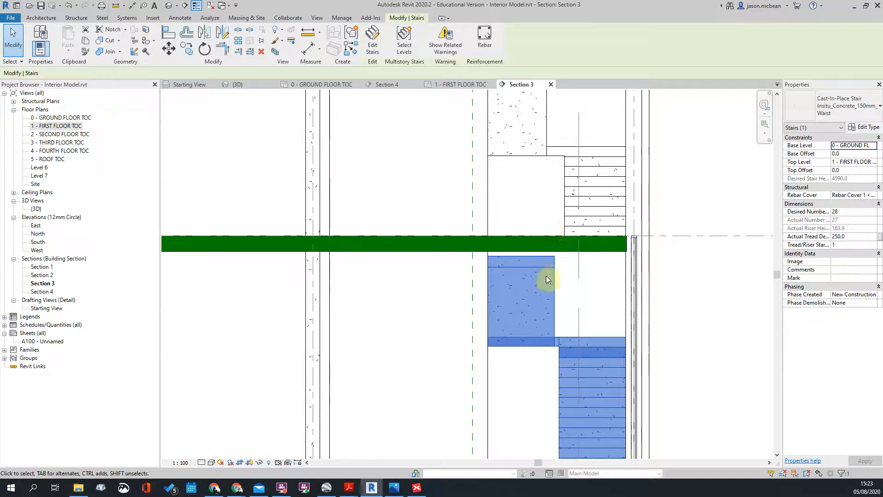
{"action": "key", "text": "Escape"}
{"action": "scroll", "coordinate": [550, 289], "scroll_direction": "down", "scroll_amount": 2}
{"action": "scroll", "coordinate": [544, 269], "scroll_direction": "up", "scroll_amount": 4}
{"action": "left_click", "coordinate": [546, 259]}
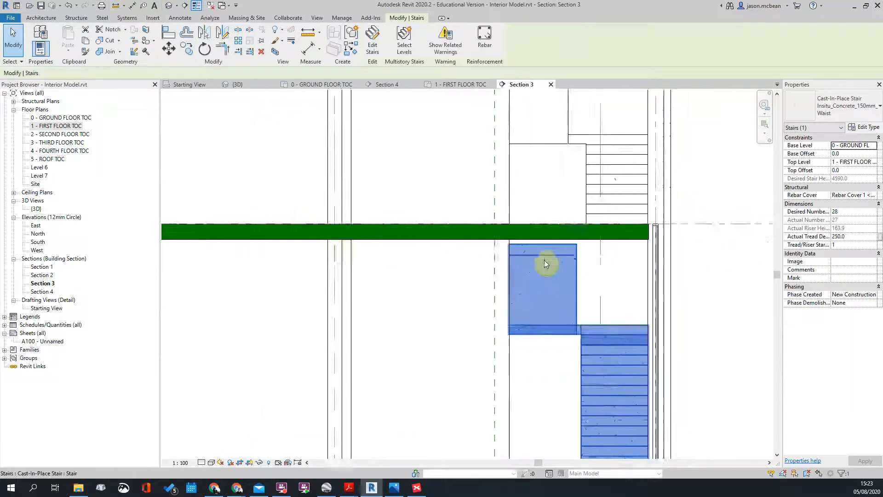
{"action": "key", "text": "Escape"}
{"action": "scroll", "coordinate": [577, 170], "scroll_direction": "down", "scroll_amount": 3}
{"action": "scroll", "coordinate": [622, 179], "scroll_direction": "down", "scroll_amount": 1}
{"action": "scroll", "coordinate": [623, 180], "scroll_direction": "down", "scroll_amount": 2}
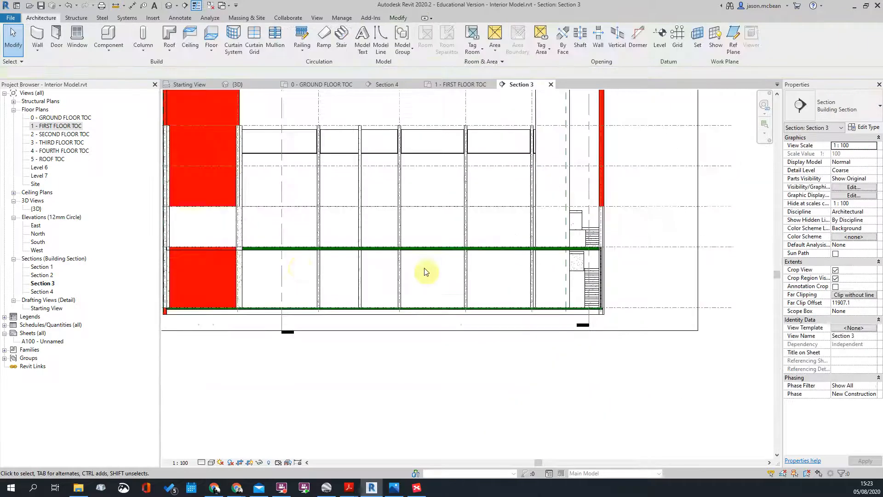
{"action": "scroll", "coordinate": [271, 297], "scroll_direction": "up", "scroll_amount": 2}
{"action": "left_click", "coordinate": [339, 249]}
{"action": "key", "text": "Escape"}
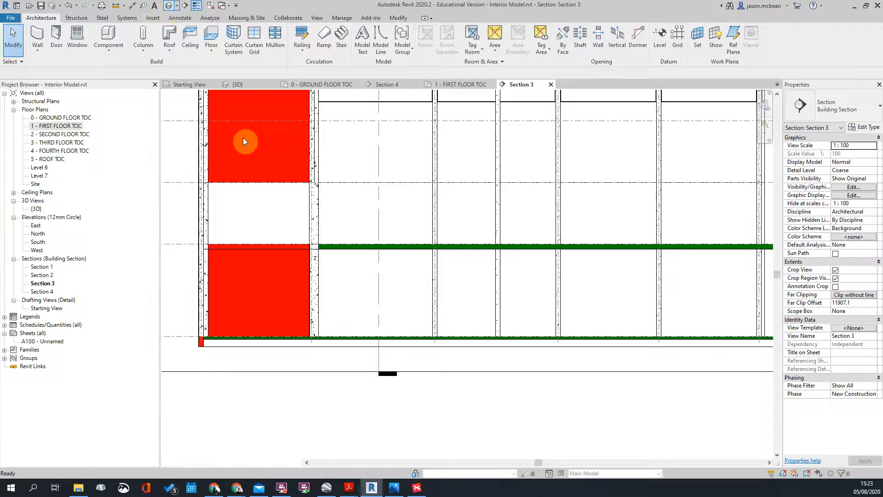
Step: Return to the 3D view, orbit lower, and select the new first-floor slab
{"action": "left_click", "coordinate": [171, 7]}
{"action": "scroll", "coordinate": [454, 255], "scroll_direction": "down", "scroll_amount": 3}
{"action": "middle_click_drag", "start_coordinate": [615, 298], "coordinate": [501, 256], "text": "shift"}
{"action": "left_click", "coordinate": [500, 256]}
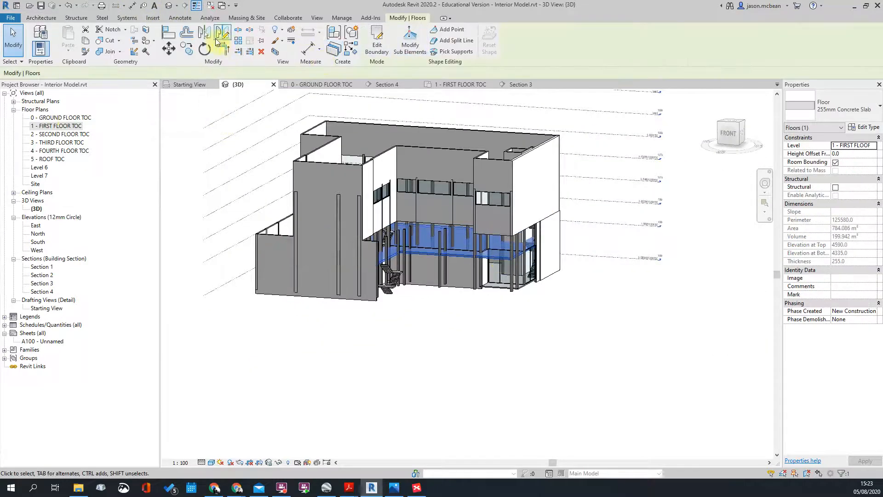
Step: Cut the 3D view to a section box around the first-floor slab and orbit to inspect the slab and stair
{"action": "left_click", "coordinate": [277, 53]}
{"action": "left_click", "coordinate": [470, 453]}
{"action": "middle_click_drag", "start_coordinate": [503, 272], "coordinate": [621, 191], "text": "shift"}
{"action": "scroll", "coordinate": [562, 188], "scroll_direction": "up", "scroll_amount": 3}
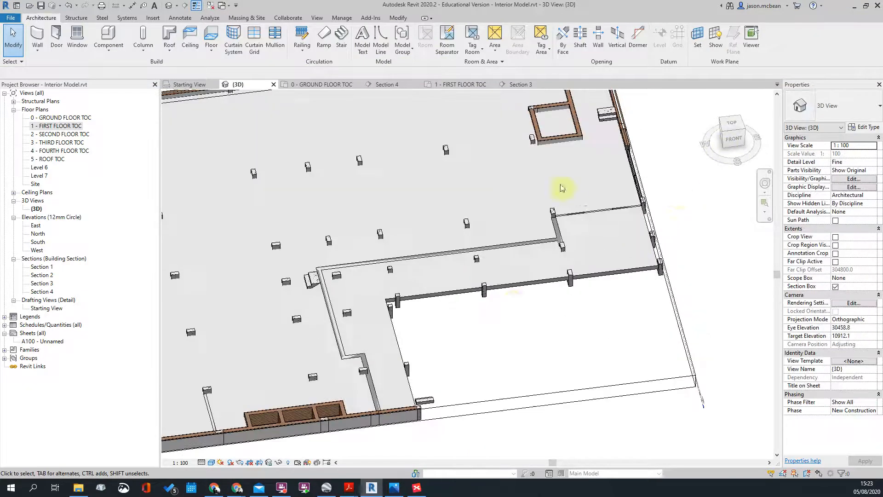
{"action": "left_click", "coordinate": [525, 282]}
{"action": "scroll", "coordinate": [525, 278], "scroll_direction": "down", "scroll_amount": 5}
{"action": "middle_click_drag", "start_coordinate": [537, 374], "coordinate": [351, 276], "text": "shift"}
{"action": "scroll", "coordinate": [447, 253], "scroll_direction": "up", "scroll_amount": 3}
{"action": "left_click", "coordinate": [439, 248]}
{"action": "middle_click_drag", "start_coordinate": [548, 374], "coordinate": [589, 378], "text": "shift"}
{"action": "key", "text": "Escape"}
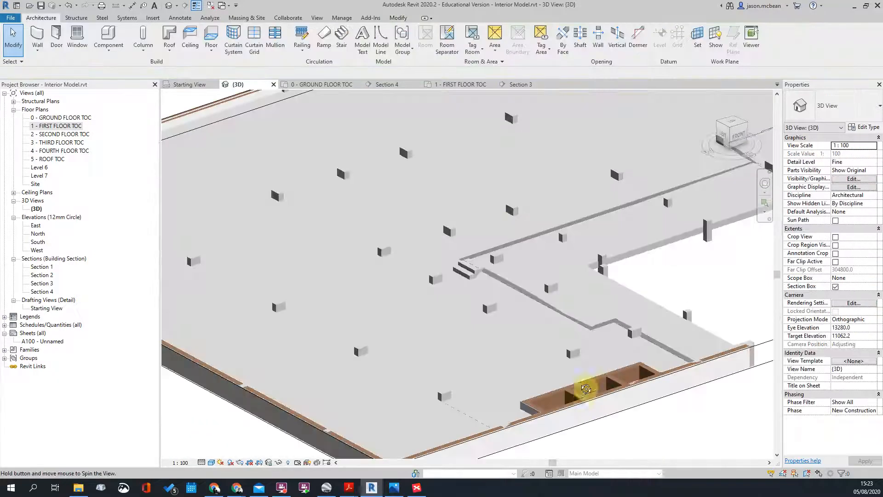
{"action": "scroll", "coordinate": [555, 304], "scroll_direction": "down", "scroll_amount": 3}
{"action": "middle_click_drag", "start_coordinate": [554, 299], "coordinate": [405, 310], "text": "shift"}
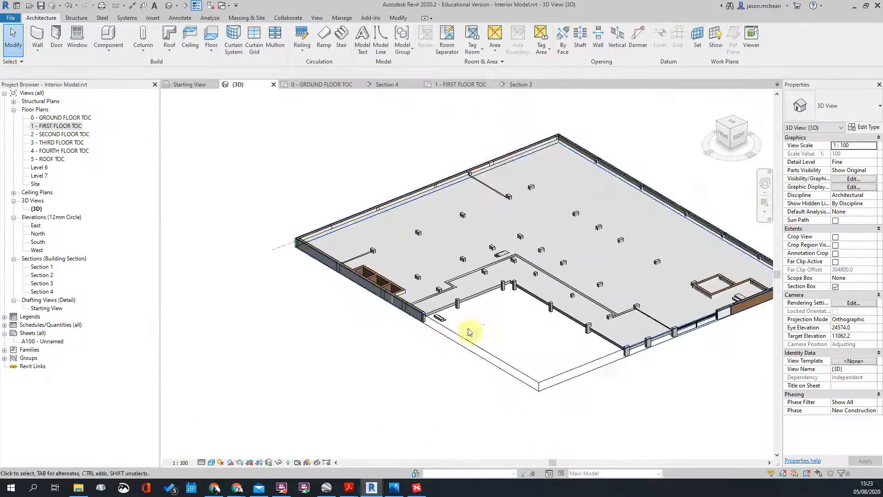
Step: Raise the section box top so the walls show at full height
{"action": "left_click", "coordinate": [460, 341]}
{"action": "left_click_drag", "start_coordinate": [550, 261], "coordinate": [605, 250]}
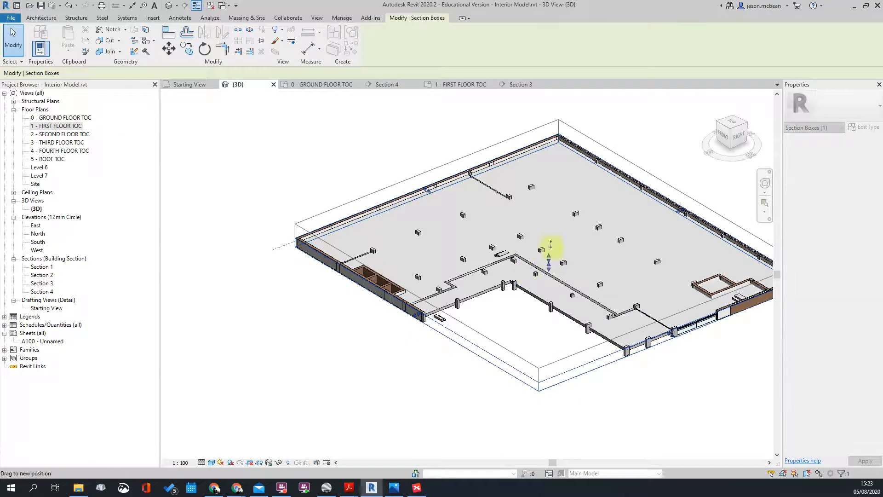
{"action": "scroll", "coordinate": [553, 266], "scroll_direction": "up", "scroll_amount": 5}
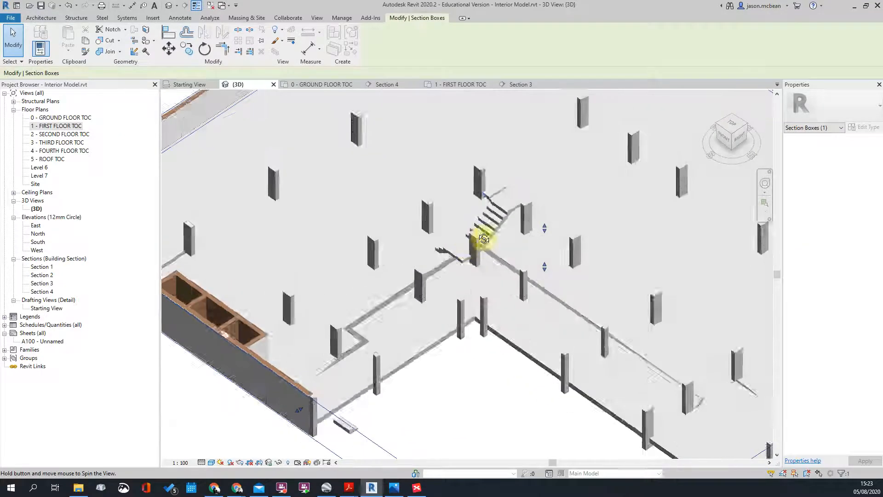
{"action": "scroll", "coordinate": [585, 219], "scroll_direction": "up", "scroll_amount": 3}
{"action": "scroll", "coordinate": [407, 230], "scroll_direction": "down", "scroll_amount": 3}
Step: Orbit around the floor to inspect the front wall, front curtain wall and side wall
{"action": "middle_click_drag", "start_coordinate": [553, 250], "coordinate": [525, 199], "text": "shift"}
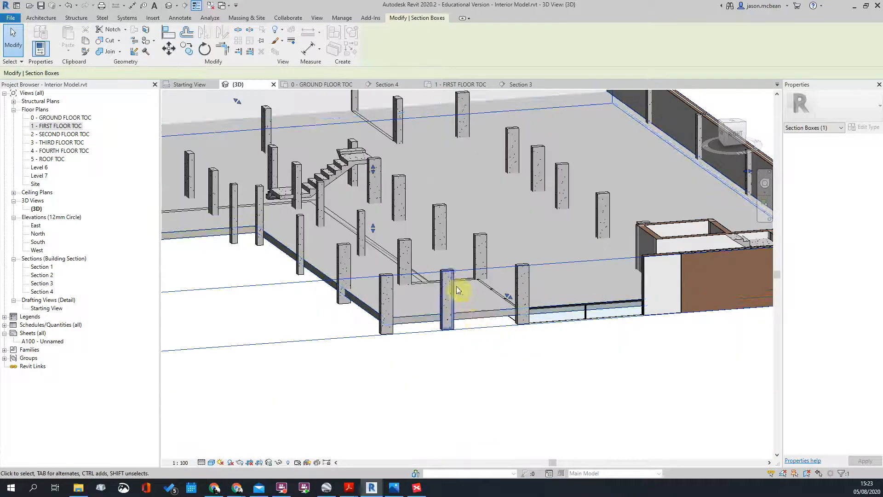
{"action": "scroll", "coordinate": [459, 288], "scroll_direction": "up", "scroll_amount": 3}
{"action": "left_click", "coordinate": [372, 261]}
{"action": "middle_click_drag", "start_coordinate": [372, 261], "coordinate": [454, 338], "text": "shift"}
{"action": "key", "text": "Escape"}
{"action": "scroll", "coordinate": [454, 338], "scroll_direction": "up", "scroll_amount": 4}
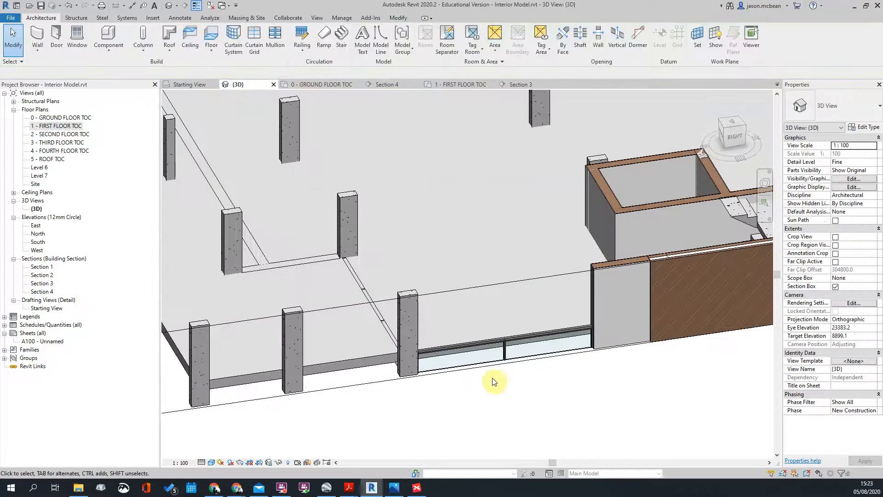
{"action": "left_click", "coordinate": [494, 351]}
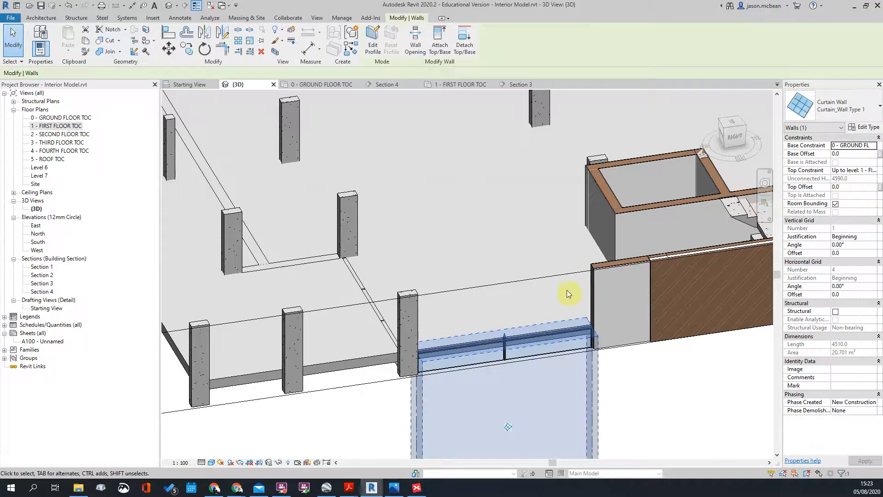
{"action": "key", "text": "Escape"}
{"action": "scroll", "coordinate": [509, 306], "scroll_direction": "down", "scroll_amount": 5}
{"action": "middle_click_drag", "start_coordinate": [509, 305], "coordinate": [268, 168], "text": "shift"}
{"action": "scroll", "coordinate": [352, 158], "scroll_direction": "up", "scroll_amount": 5}
{"action": "left_click", "coordinate": [355, 141]}
{"action": "key", "text": "Escape"}
{"action": "scroll", "coordinate": [585, 191], "scroll_direction": "down", "scroll_amount": 5}
Step: Look down on the first-floor slab from above, then open the 2 - SECOND FLOOR TOC plan
{"action": "middle_click_drag", "start_coordinate": [585, 192], "coordinate": [510, 178], "text": "shift"}
{"action": "middle_click_drag", "start_coordinate": [597, 295], "coordinate": [701, 118], "text": "shift"}
{"action": "scroll", "coordinate": [486, 201], "scroll_direction": "up", "scroll_amount": 3}
{"action": "middle_click_drag", "start_coordinate": [487, 201], "coordinate": [559, 402], "text": "shift"}
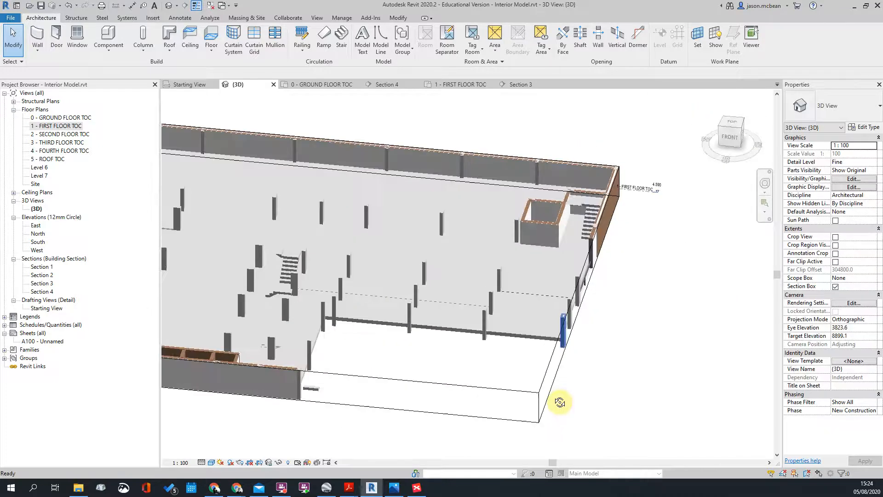
{"action": "scroll", "coordinate": [559, 391], "scroll_direction": "up", "scroll_amount": 2}
{"action": "left_click", "coordinate": [559, 350]}
{"action": "key", "text": "Escape"}
{"action": "scroll", "coordinate": [561, 304], "scroll_direction": "down", "scroll_amount": 2}
{"action": "scroll", "coordinate": [628, 167], "scroll_direction": "up", "scroll_amount": 2}
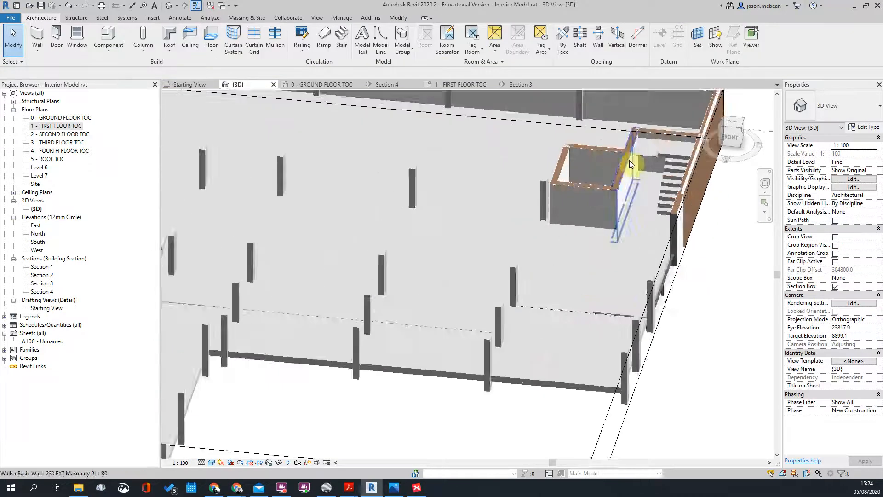
{"action": "scroll", "coordinate": [487, 395], "scroll_direction": "down", "scroll_amount": 2}
{"action": "left_click", "coordinate": [523, 396]}
{"action": "middle_click_drag", "start_coordinate": [562, 276], "coordinate": [563, 386], "text": "shift"}
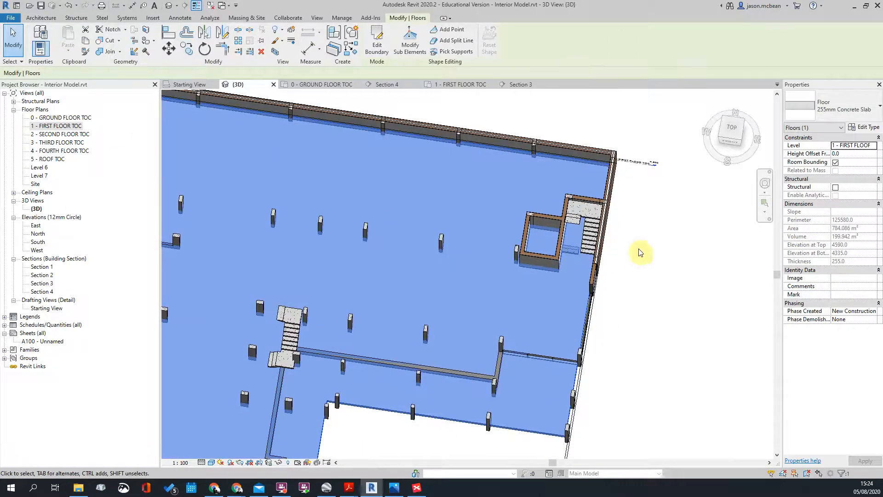
{"action": "left_click", "coordinate": [635, 256]}
{"action": "double_click", "coordinate": [61, 135]}
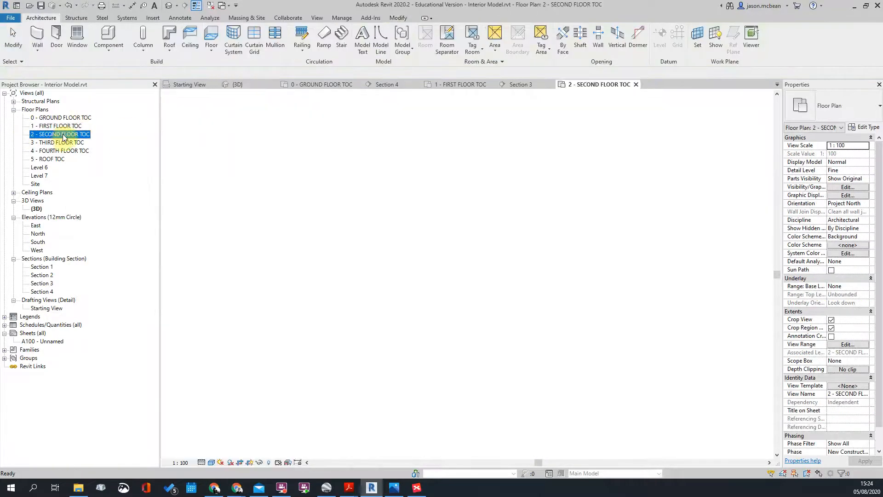
Step: Look through the third, fourth and first floor plans, then open 2 - SECOND FLOOR TOC
{"action": "double_click", "coordinate": [68, 142]}
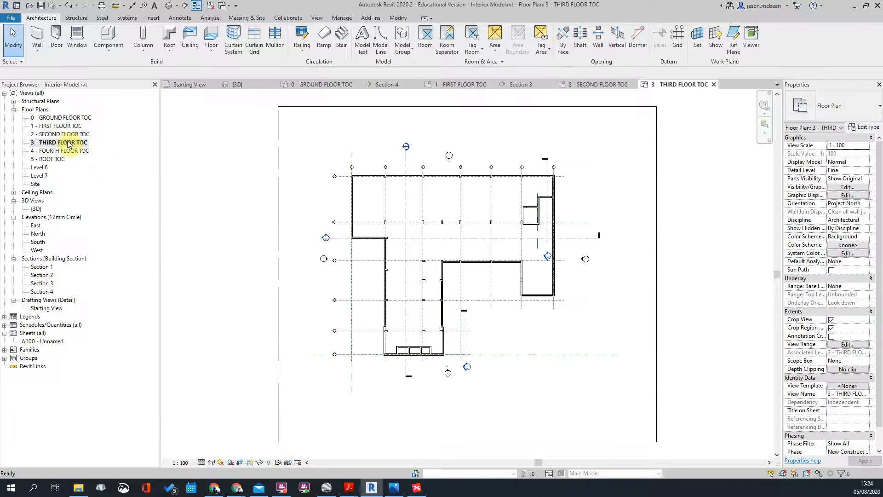
{"action": "double_click", "coordinate": [66, 151]}
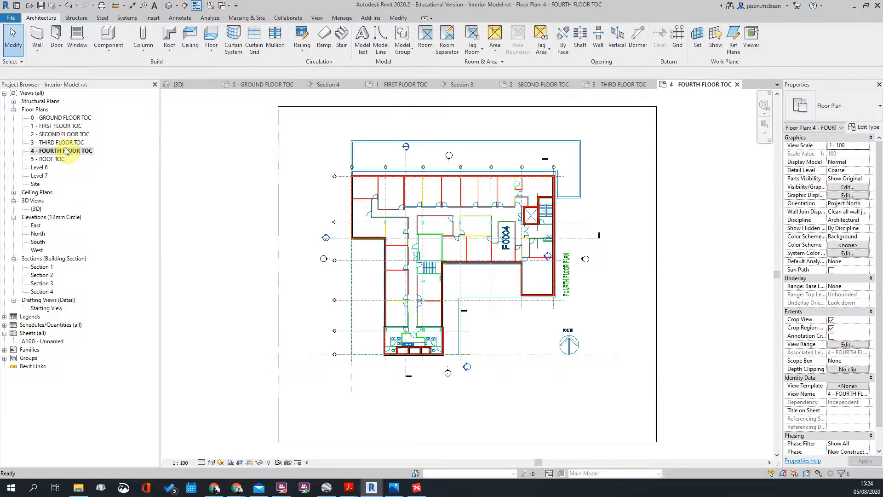
{"action": "double_click", "coordinate": [50, 126]}
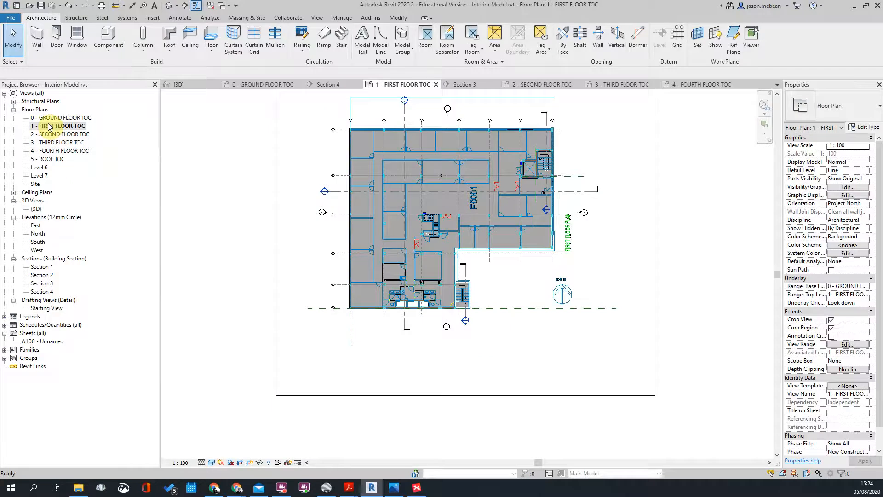
{"action": "double_click", "coordinate": [49, 134]}
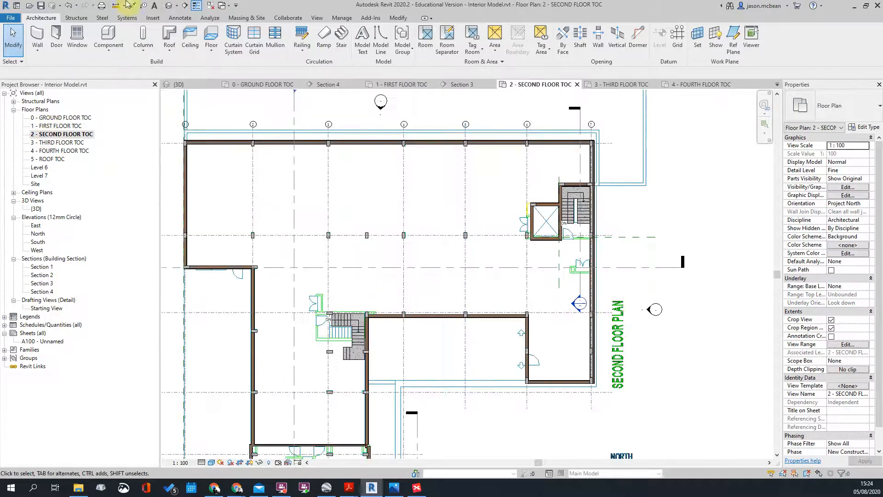
Step: Start a new floor sketch on the second floor and pick the first two outer walls as boundary
{"action": "left_click", "coordinate": [211, 39]}
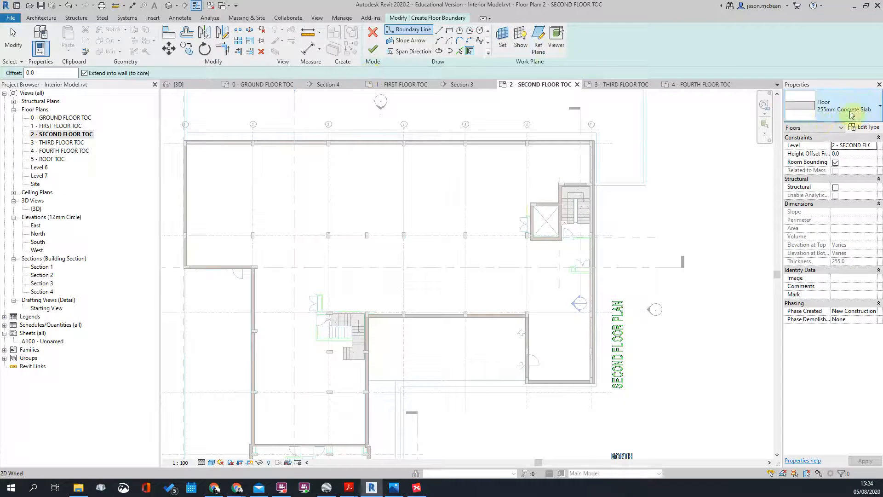
{"action": "scroll", "coordinate": [280, 244], "scroll_direction": "up", "scroll_amount": 5}
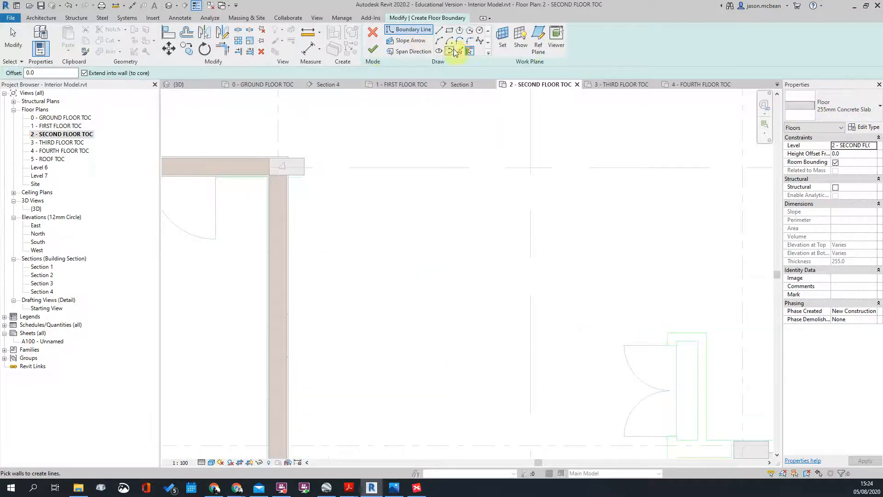
{"action": "left_click", "coordinate": [286, 207]}
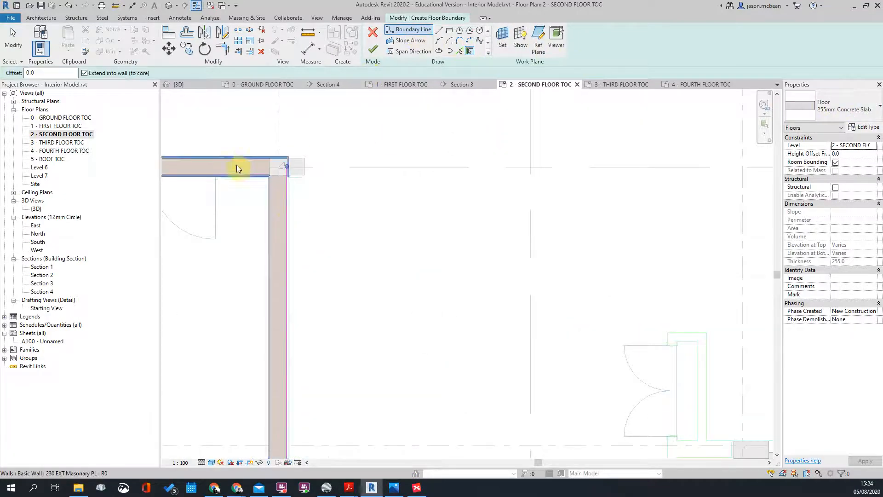
{"action": "left_click", "coordinate": [231, 165]}
{"action": "scroll", "coordinate": [282, 169], "scroll_direction": "up", "scroll_amount": 3}
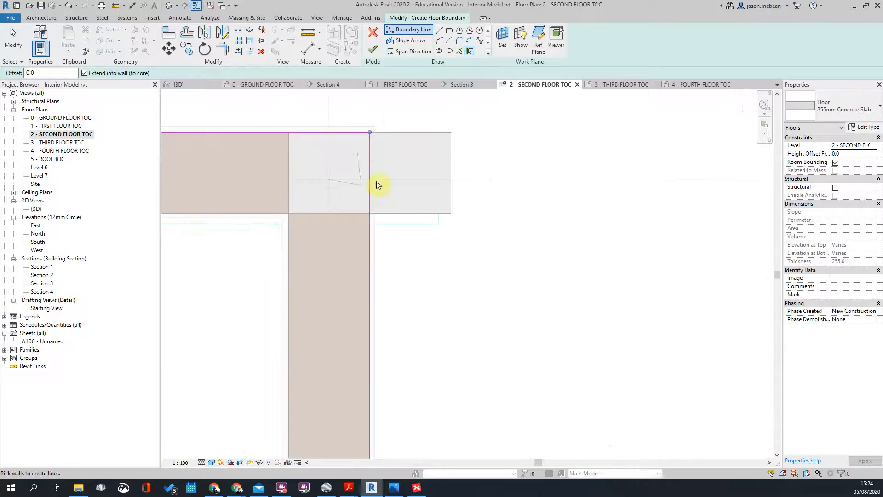
{"action": "scroll", "coordinate": [438, 316], "scroll_direction": "down", "scroll_amount": 5}
{"action": "scroll", "coordinate": [244, 192], "scroll_direction": "up", "scroll_amount": 3}
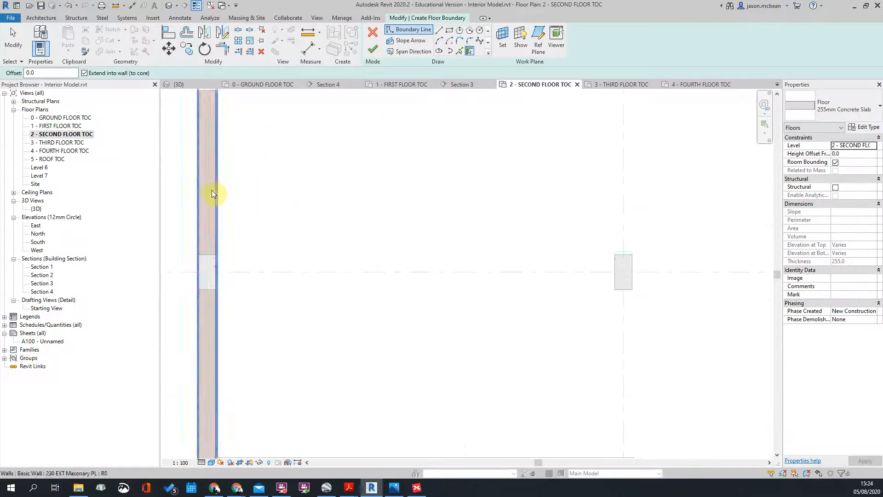
{"action": "scroll", "coordinate": [311, 316], "scroll_direction": "down", "scroll_amount": 4}
{"action": "middle_click_drag", "start_coordinate": [313, 346], "coordinate": [319, 422]}
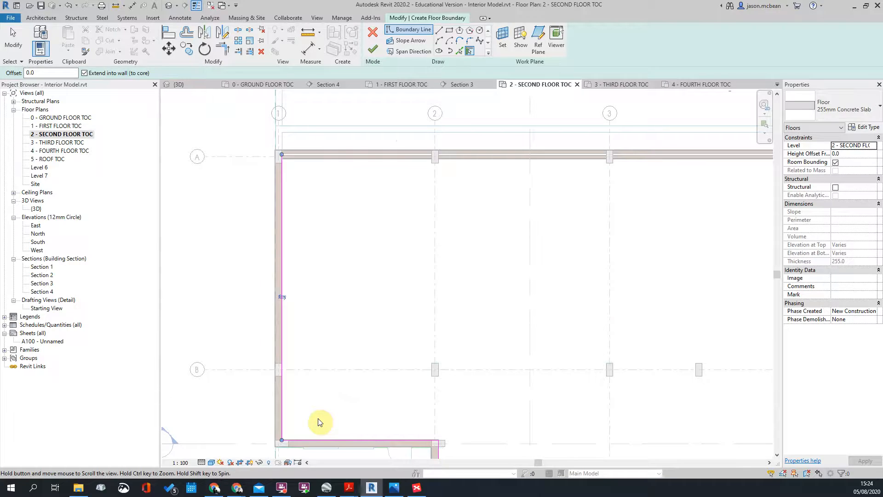
{"action": "scroll", "coordinate": [282, 291], "scroll_direction": "up", "scroll_amount": 4}
{"action": "scroll", "coordinate": [173, 155], "scroll_direction": "down", "scroll_amount": 4}
Step: Add the top, right, bottom, left and top exterior walls to the floor boundary
{"action": "left_click", "coordinate": [488, 246]}
{"action": "scroll", "coordinate": [527, 278], "scroll_direction": "down", "scroll_amount": 4}
{"action": "middle_click_drag", "start_coordinate": [621, 327], "coordinate": [432, 294]}
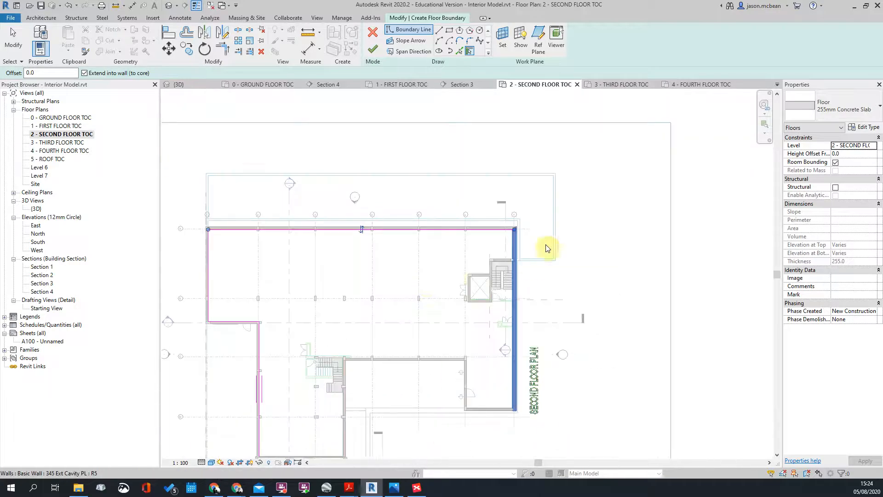
{"action": "left_click", "coordinate": [498, 220]}
{"action": "scroll", "coordinate": [471, 432], "scroll_direction": "up", "scroll_amount": 5}
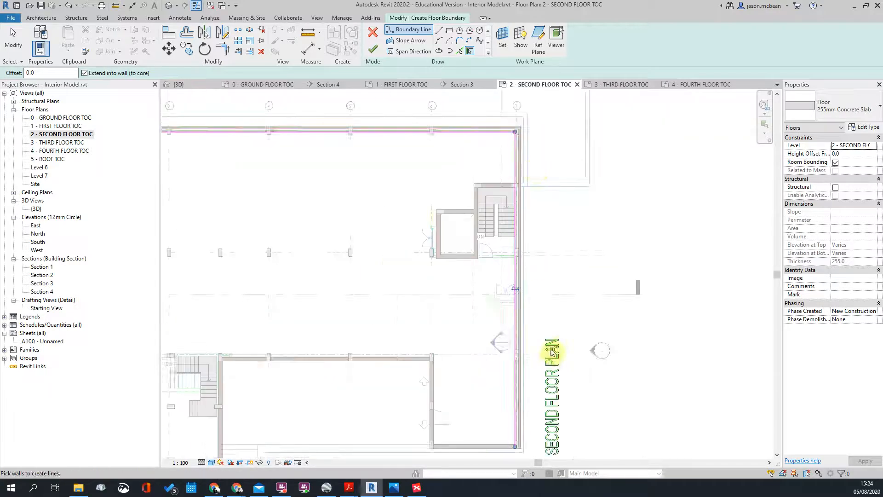
{"action": "left_click", "coordinate": [518, 341]}
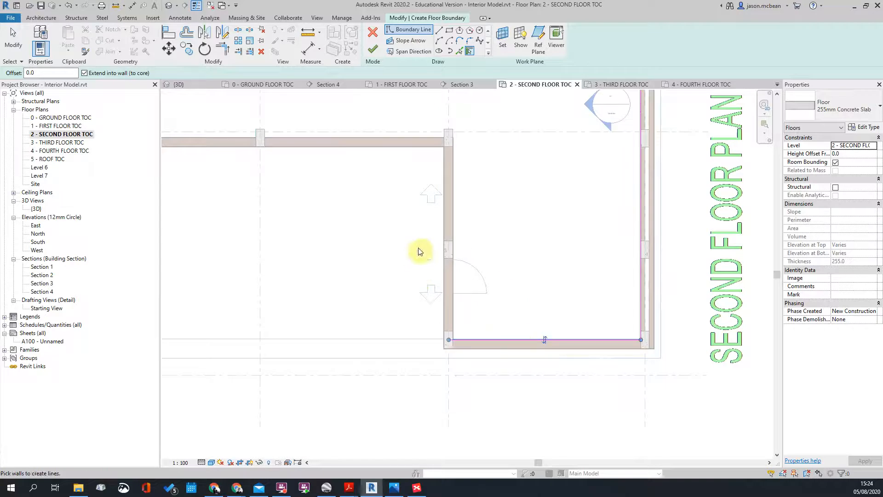
{"action": "scroll", "coordinate": [540, 233], "scroll_direction": "down", "scroll_amount": 3}
{"action": "left_click", "coordinate": [533, 207]}
{"action": "left_click", "coordinate": [485, 139]}
{"action": "scroll", "coordinate": [525, 161], "scroll_direction": "down", "scroll_amount": 2}
{"action": "scroll", "coordinate": [592, 335], "scroll_direction": "down", "scroll_amount": 2}
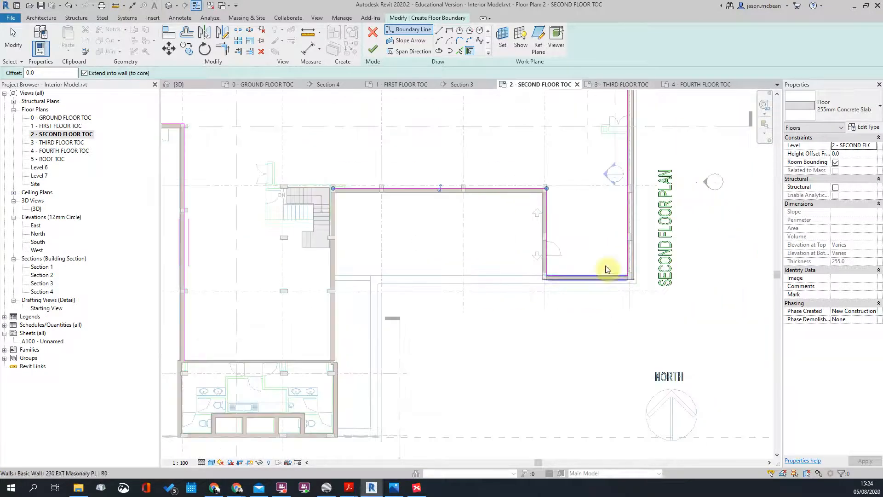
{"action": "scroll", "coordinate": [453, 236], "scroll_direction": "up", "scroll_amount": 3}
Step: Pick the right-hand, lower room, inner and outer left, and last top walls as boundary
{"action": "middle_click_drag", "start_coordinate": [450, 316], "coordinate": [546, 239]}
{"action": "scroll", "coordinate": [517, 252], "scroll_direction": "down", "scroll_amount": 3}
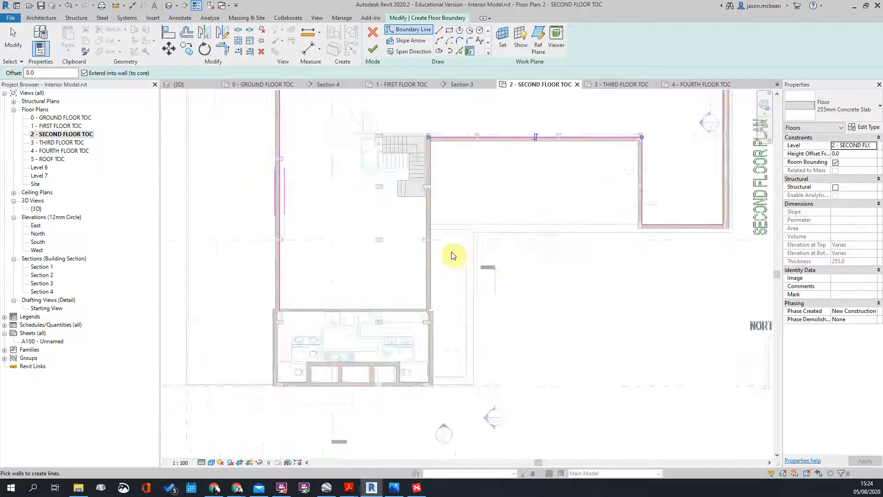
{"action": "scroll", "coordinate": [416, 206], "scroll_direction": "up", "scroll_amount": 3}
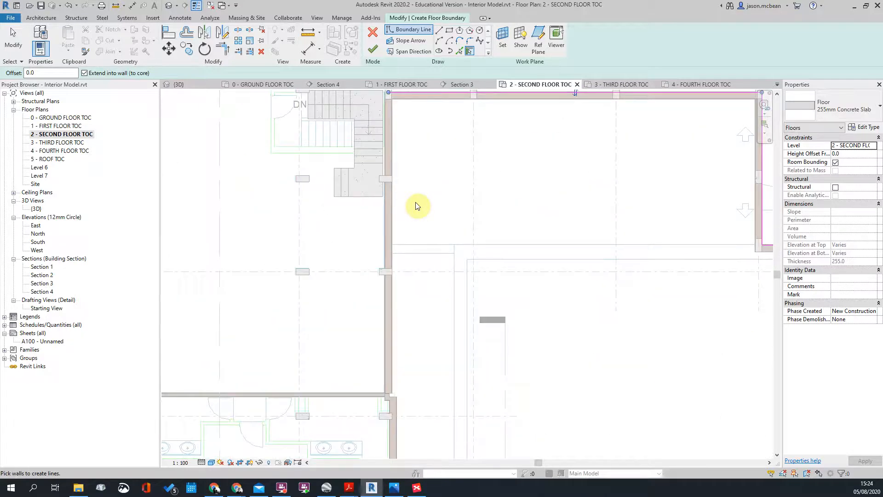
{"action": "scroll", "coordinate": [504, 273], "scroll_direction": "down", "scroll_amount": 2}
{"action": "scroll", "coordinate": [507, 261], "scroll_direction": "up", "scroll_amount": 4}
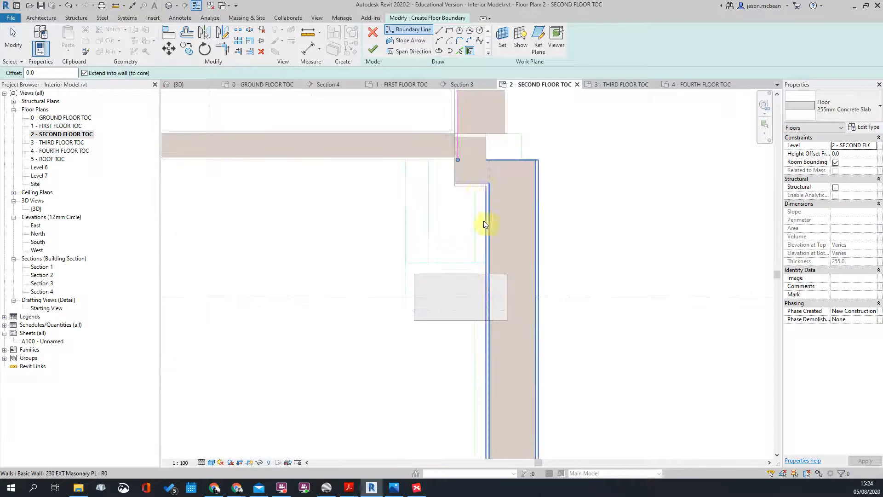
{"action": "left_click", "coordinate": [489, 226]}
{"action": "scroll", "coordinate": [670, 208], "scroll_direction": "down", "scroll_amount": 3}
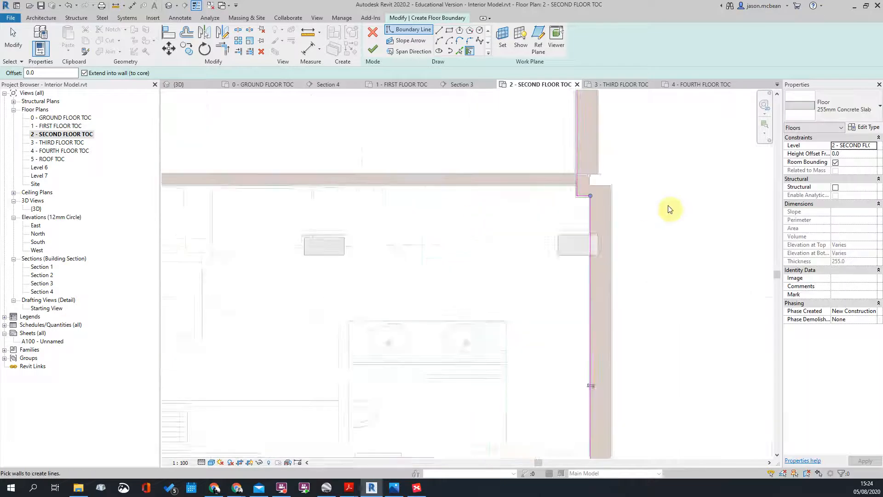
{"action": "scroll", "coordinate": [590, 348], "scroll_direction": "up", "scroll_amount": 3}
{"action": "left_click", "coordinate": [594, 335]}
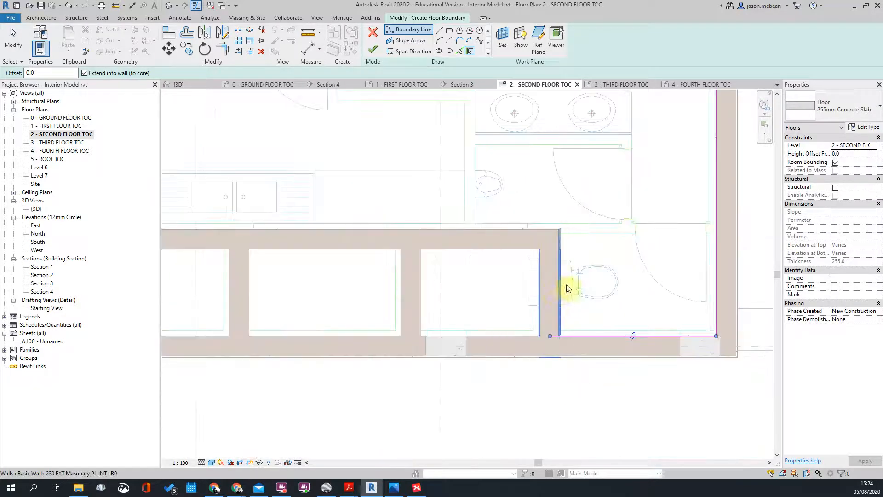
{"action": "left_click", "coordinate": [556, 284]}
{"action": "left_click", "coordinate": [488, 236]}
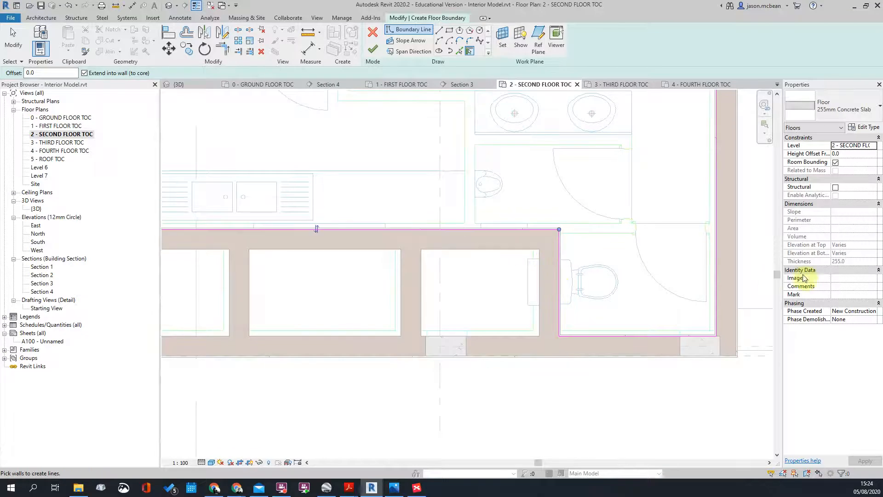
{"action": "scroll", "coordinate": [407, 283], "scroll_direction": "up", "scroll_amount": 2}
{"action": "scroll", "coordinate": [365, 326], "scroll_direction": "down", "scroll_amount": 4}
{"action": "scroll", "coordinate": [365, 326], "scroll_direction": "up", "scroll_amount": 3}
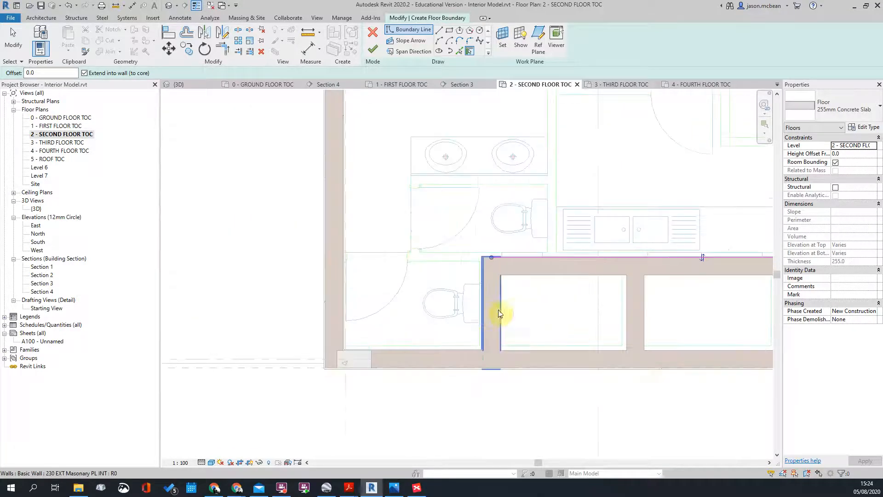
{"action": "left_click", "coordinate": [486, 310]}
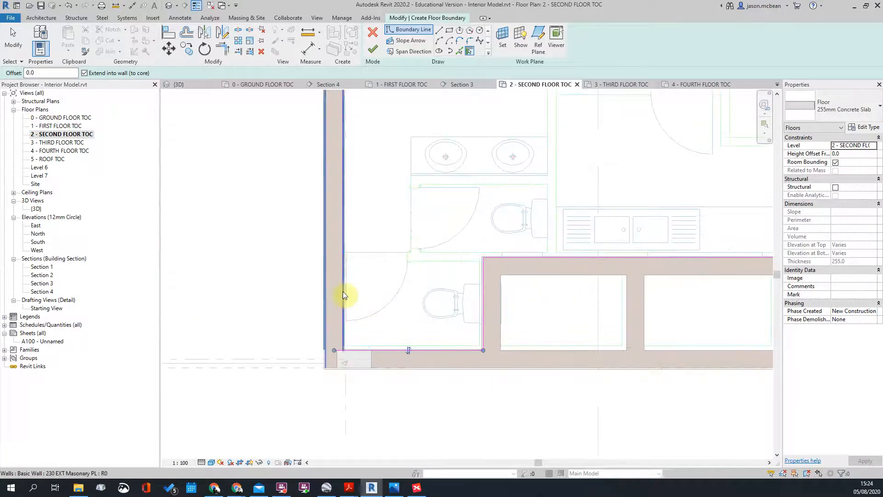
{"action": "left_click", "coordinate": [343, 291]}
{"action": "scroll", "coordinate": [400, 382], "scroll_direction": "down", "scroll_amount": 2}
{"action": "scroll", "coordinate": [406, 382], "scroll_direction": "down", "scroll_amount": 2}
{"action": "scroll", "coordinate": [388, 292], "scroll_direction": "up", "scroll_amount": 5}
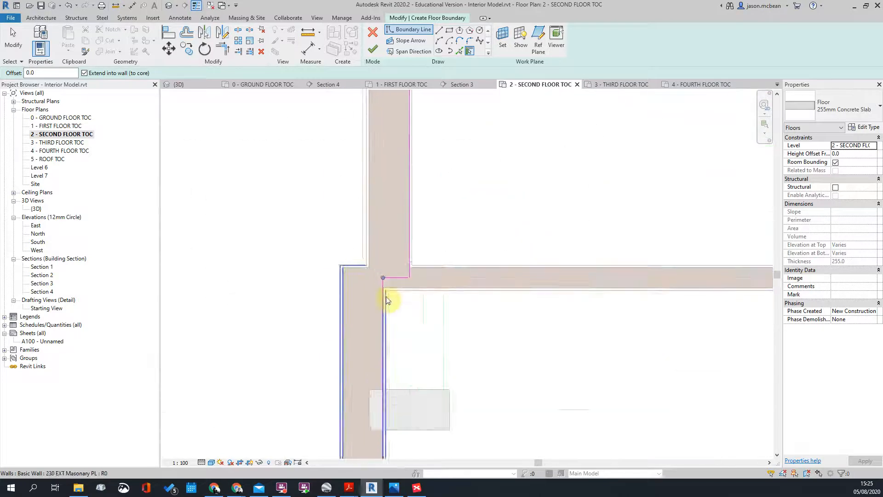
{"action": "left_click", "coordinate": [404, 288]}
{"action": "scroll", "coordinate": [414, 294], "scroll_direction": "down", "scroll_amount": 3}
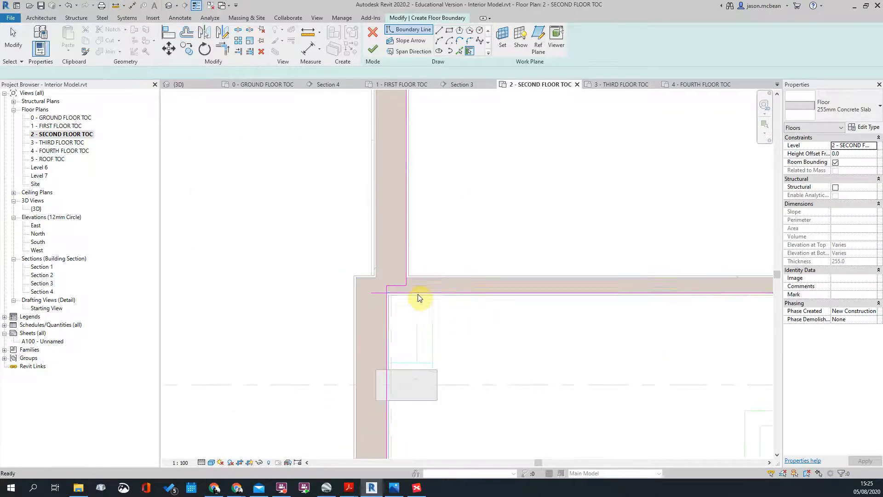
{"action": "key", "text": "Escape"}
Step: Trim two boundary lines into a corner and check the full boundary loop
{"action": "scroll", "coordinate": [396, 306], "scroll_direction": "up", "scroll_amount": 2}
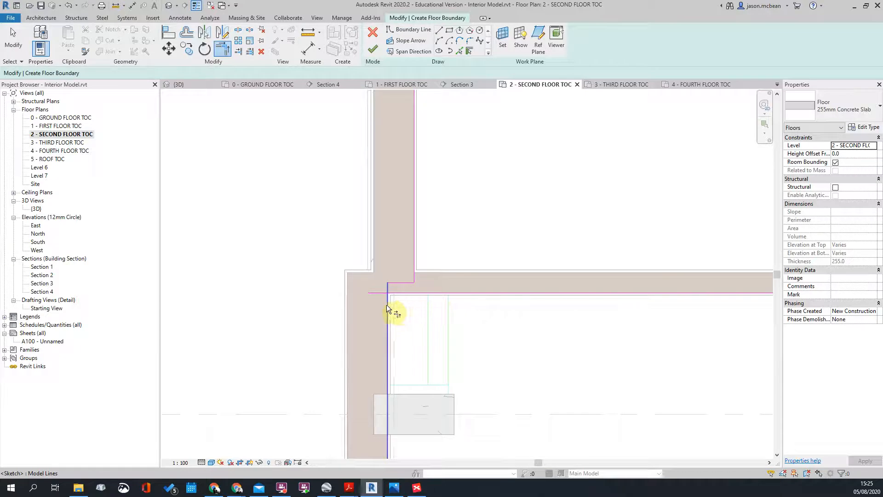
{"action": "left_click", "coordinate": [404, 293]}
{"action": "left_click", "coordinate": [412, 265]}
{"action": "key", "text": "Escape"}
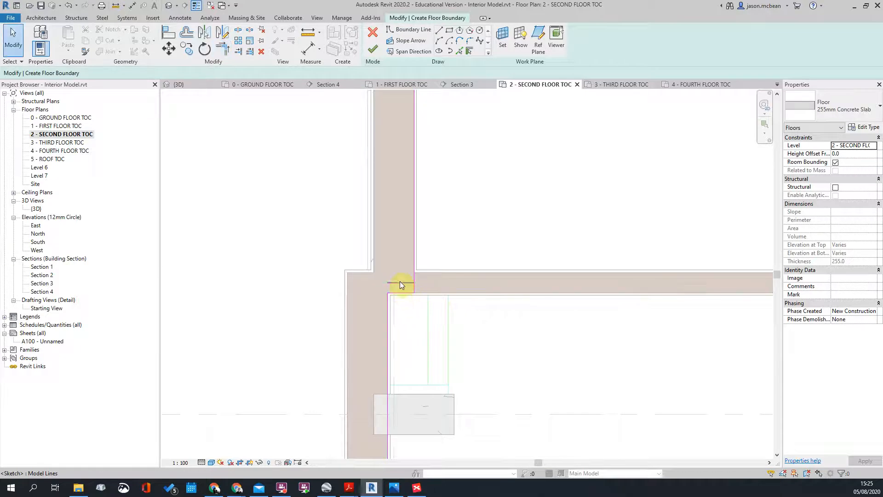
{"action": "left_click", "coordinate": [399, 284]}
{"action": "scroll", "coordinate": [352, 300], "scroll_direction": "down", "scroll_amount": 3}
{"action": "scroll", "coordinate": [433, 280], "scroll_direction": "down", "scroll_amount": 8}
{"action": "scroll", "coordinate": [612, 288], "scroll_direction": "up", "scroll_amount": 9}
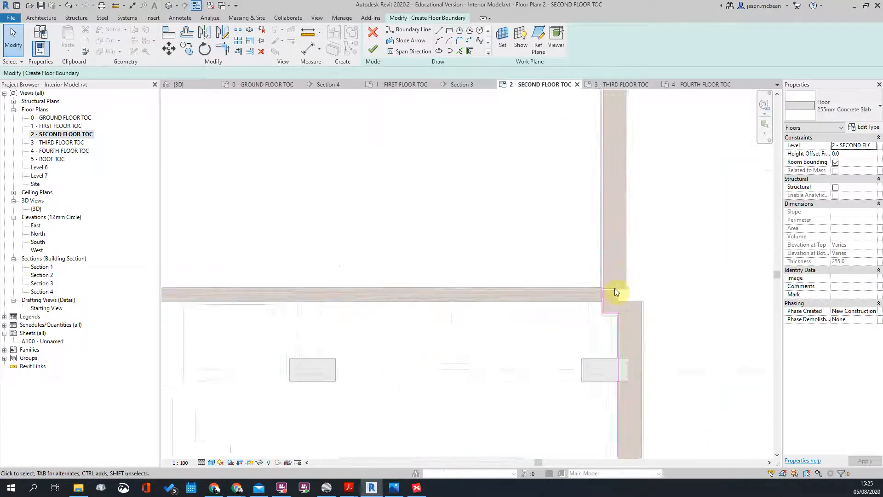
{"action": "scroll", "coordinate": [615, 272], "scroll_direction": "down", "scroll_amount": 4}
{"action": "scroll", "coordinate": [597, 389], "scroll_direction": "down", "scroll_amount": 3}
{"action": "key", "text": "Tab"}
{"action": "left_click", "coordinate": [601, 361]}
{"action": "scroll", "coordinate": [618, 351], "scroll_direction": "down", "scroll_amount": 2}
{"action": "middle_click_drag", "start_coordinate": [495, 301], "coordinate": [476, 409]}
{"action": "middle_click_drag", "start_coordinate": [468, 231], "coordinate": [416, 377]}
{"action": "scroll", "coordinate": [417, 290], "scroll_direction": "down", "scroll_amount": 1}
{"action": "scroll", "coordinate": [424, 274], "scroll_direction": "down", "scroll_amount": 2}
{"action": "left_click", "coordinate": [569, 220]}
Step: Move the left boundary line onto the wall face using MV
{"action": "middle_click_drag", "start_coordinate": [597, 231], "coordinate": [541, 256]}
{"action": "scroll", "coordinate": [280, 251], "scroll_direction": "up", "scroll_amount": 5}
{"action": "scroll", "coordinate": [388, 166], "scroll_direction": "down", "scroll_amount": 6}
{"action": "middle_click_drag", "start_coordinate": [543, 329], "coordinate": [526, 336]}
{"action": "scroll", "coordinate": [409, 244], "scroll_direction": "up", "scroll_amount": 1}
{"action": "scroll", "coordinate": [408, 245], "scroll_direction": "up", "scroll_amount": 3}
{"action": "middle_click_drag", "start_coordinate": [487, 312], "coordinate": [444, 294]}
{"action": "scroll", "coordinate": [443, 294], "scroll_direction": "up", "scroll_amount": 3}
{"action": "scroll", "coordinate": [423, 284], "scroll_direction": "down", "scroll_amount": 1}
{"action": "scroll", "coordinate": [428, 251], "scroll_direction": "up", "scroll_amount": 2}
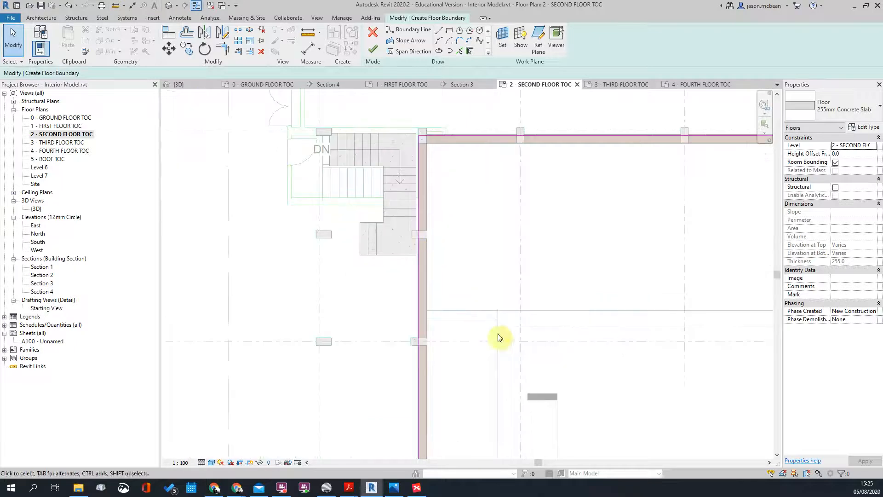
{"action": "middle_click_drag", "start_coordinate": [496, 337], "coordinate": [469, 302]}
{"action": "scroll", "coordinate": [415, 356], "scroll_direction": "up", "scroll_amount": 2}
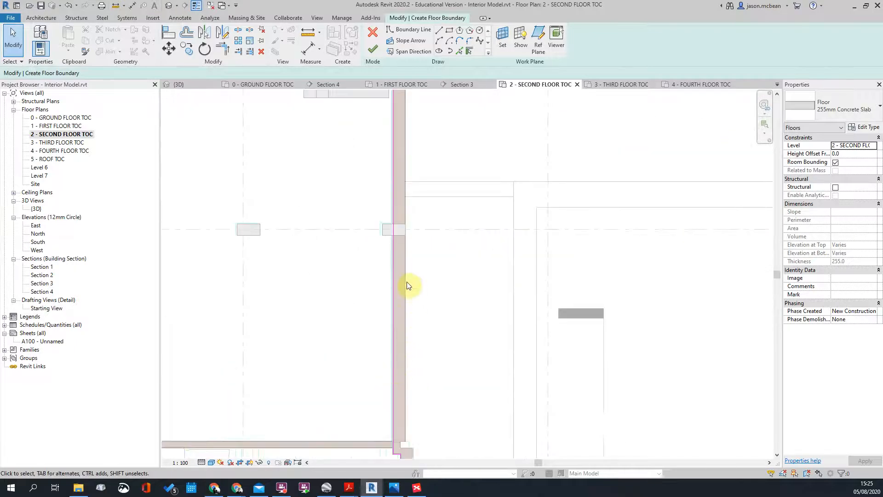
{"action": "scroll", "coordinate": [413, 287], "scroll_direction": "down", "scroll_amount": 2}
{"action": "scroll", "coordinate": [413, 400], "scroll_direction": "up", "scroll_amount": 4}
{"action": "scroll", "coordinate": [403, 273], "scroll_direction": "down", "scroll_amount": 3}
{"action": "middle_click_drag", "start_coordinate": [496, 223], "coordinate": [393, 447]}
{"action": "scroll", "coordinate": [506, 202], "scroll_direction": "down", "scroll_amount": 3}
{"action": "scroll", "coordinate": [570, 219], "scroll_direction": "up", "scroll_amount": 3}
{"action": "left_click", "coordinate": [533, 212]}
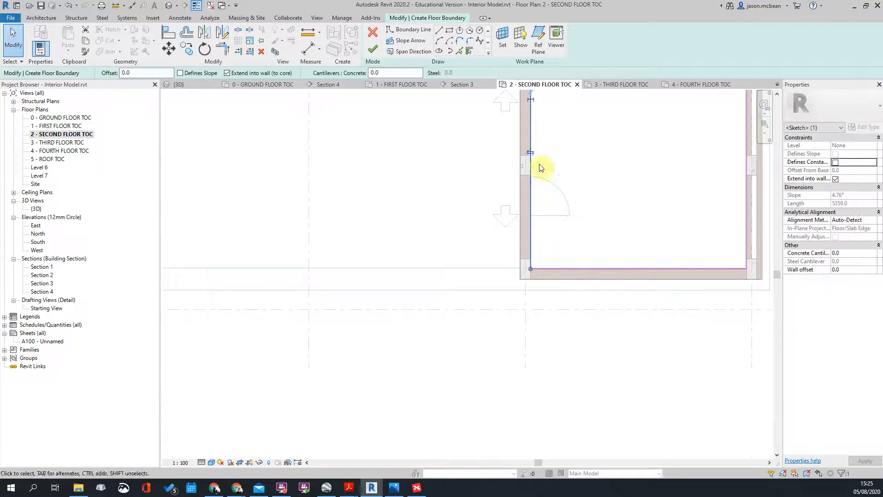
{"action": "scroll", "coordinate": [607, 184], "scroll_direction": "down", "scroll_amount": 2}
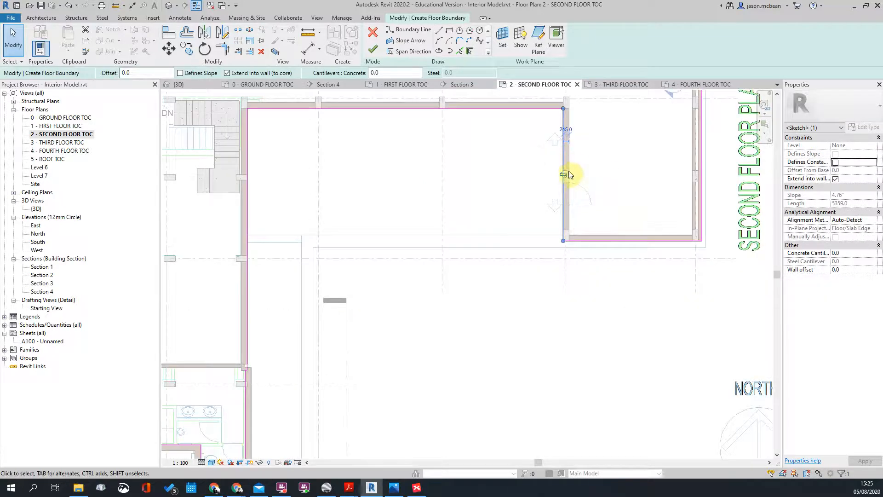
{"action": "key", "text": "Escape"}
{"action": "scroll", "coordinate": [572, 169], "scroll_direction": "up", "scroll_amount": 2}
{"action": "scroll", "coordinate": [565, 172], "scroll_direction": "up", "scroll_amount": 3}
{"action": "left_click", "coordinate": [562, 210]}
{"action": "key", "text": "m"}
{"action": "key", "text": "v"}
{"action": "left_click", "coordinate": [564, 234]}
{"action": "left_click", "coordinate": [549, 234]}
{"action": "scroll", "coordinate": [549, 234], "scroll_direction": "up", "scroll_amount": 2}
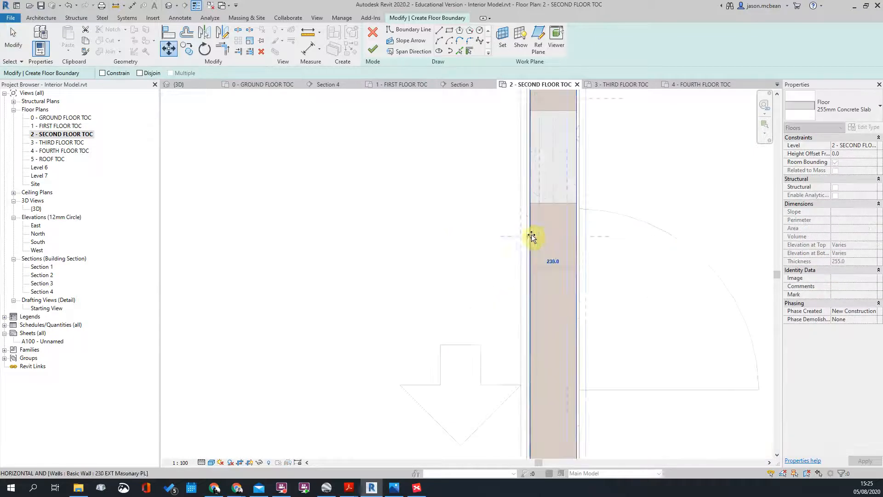
{"action": "scroll", "coordinate": [621, 230], "scroll_direction": "down", "scroll_amount": 5}
{"action": "scroll", "coordinate": [613, 129], "scroll_direction": "up", "scroll_amount": 3}
Step: Move the top boundary line onto the top-right wall edge
{"action": "middle_click_drag", "start_coordinate": [612, 129], "coordinate": [620, 199]}
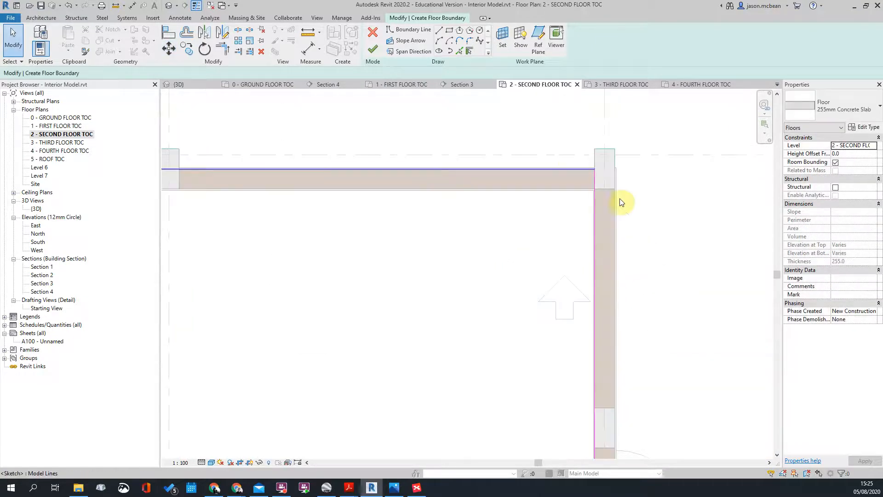
{"action": "scroll", "coordinate": [577, 173], "scroll_direction": "up", "scroll_amount": 2}
{"action": "key", "text": "m"}
{"action": "key", "text": "v"}
{"action": "left_click", "coordinate": [585, 171]}
{"action": "left_click", "coordinate": [581, 203]}
{"action": "scroll", "coordinate": [677, 191], "scroll_direction": "down", "scroll_amount": 4}
{"action": "scroll", "coordinate": [473, 233], "scroll_direction": "up", "scroll_amount": 3}
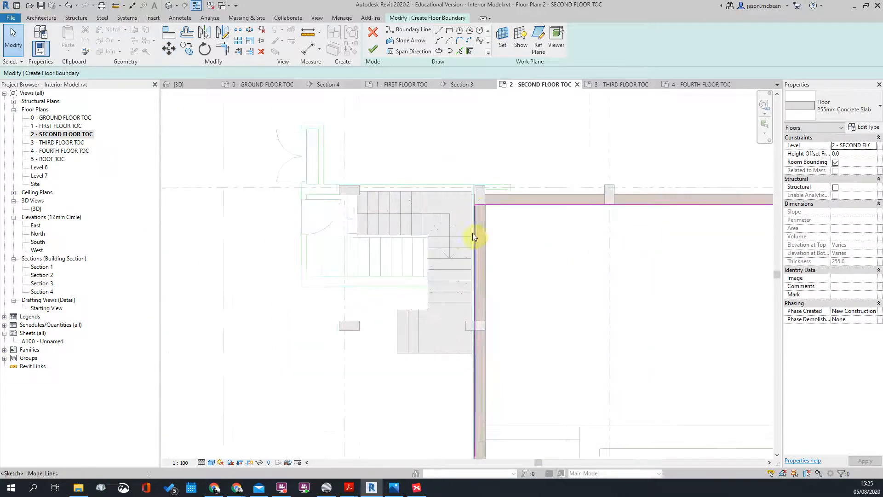
Step: Check the boundary beside the stairs and toilet block, selecting the line along the wall
{"action": "left_click", "coordinate": [479, 234]}
{"action": "scroll", "coordinate": [481, 266], "scroll_direction": "up", "scroll_amount": 3}
{"action": "scroll", "coordinate": [480, 266], "scroll_direction": "up", "scroll_amount": 1}
{"action": "scroll", "coordinate": [529, 260], "scroll_direction": "down", "scroll_amount": 5}
{"action": "scroll", "coordinate": [558, 309], "scroll_direction": "up", "scroll_amount": 2}
{"action": "middle_click_drag", "start_coordinate": [527, 337], "coordinate": [481, 265]}
{"action": "key", "text": "Escape"}
{"action": "scroll", "coordinate": [525, 169], "scroll_direction": "down", "scroll_amount": 2}
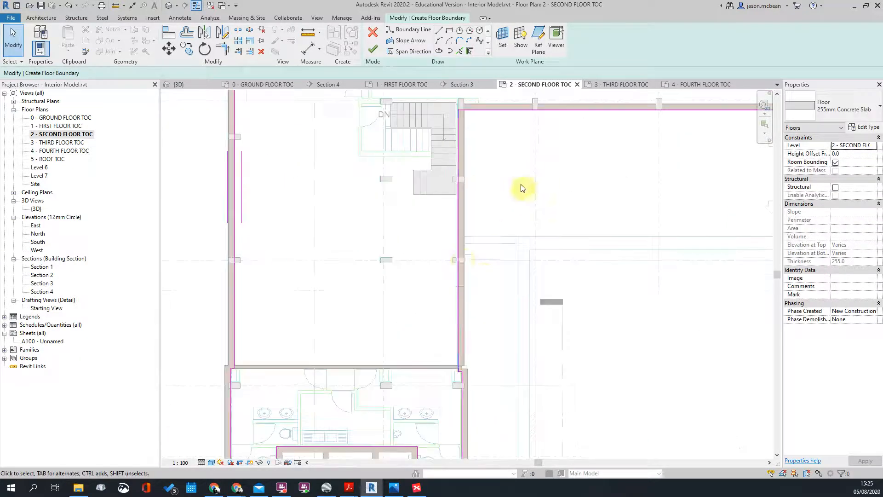
{"action": "scroll", "coordinate": [456, 228], "scroll_direction": "up", "scroll_amount": 1}
{"action": "scroll", "coordinate": [491, 184], "scroll_direction": "down", "scroll_amount": 3}
{"action": "scroll", "coordinate": [482, 401], "scroll_direction": "up", "scroll_amount": 4}
{"action": "middle_click_drag", "start_coordinate": [482, 402], "coordinate": [467, 307]}
{"action": "scroll", "coordinate": [472, 293], "scroll_direction": "down", "scroll_amount": 3}
{"action": "middle_click_drag", "start_coordinate": [500, 206], "coordinate": [482, 277]}
{"action": "scroll", "coordinate": [446, 418], "scroll_direction": "up", "scroll_amount": 2}
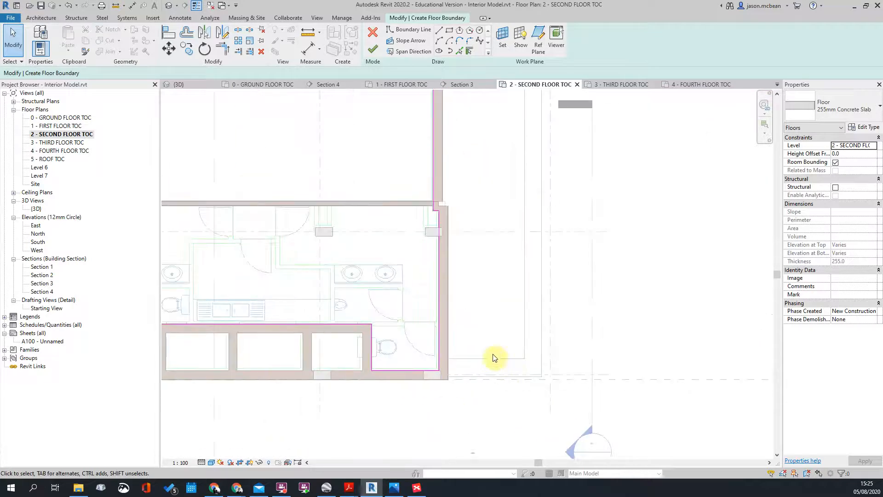
{"action": "scroll", "coordinate": [591, 174], "scroll_direction": "down", "scroll_amount": 3}
{"action": "middle_click_drag", "start_coordinate": [592, 170], "coordinate": [537, 272]}
{"action": "scroll", "coordinate": [667, 148], "scroll_direction": "up", "scroll_amount": 2}
{"action": "scroll", "coordinate": [474, 276], "scroll_direction": "down", "scroll_amount": 2}
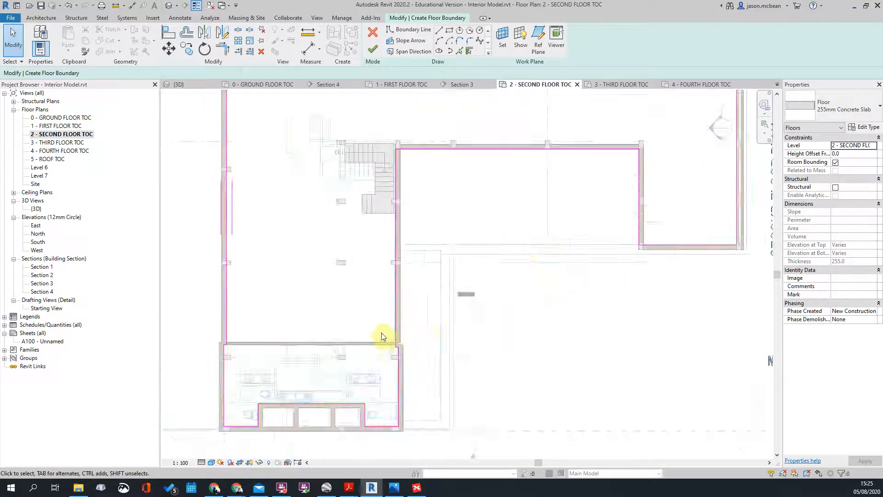
{"action": "scroll", "coordinate": [384, 334], "scroll_direction": "up", "scroll_amount": 4}
{"action": "left_click", "coordinate": [420, 340]}
{"action": "scroll", "coordinate": [423, 347], "scroll_direction": "up", "scroll_amount": 3}
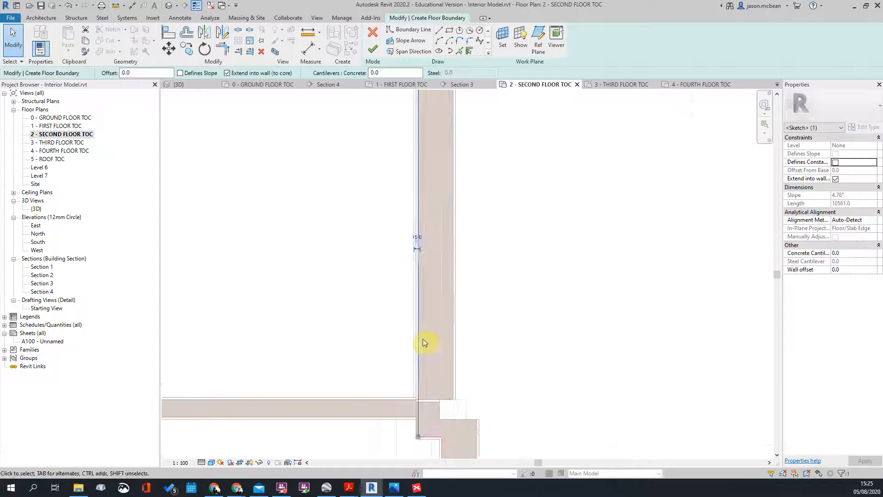
Step: Snap the first boundary line onto the wall face, using Move (MV) to position it
{"action": "left_click_drag", "start_coordinate": [455, 341], "coordinate": [451, 349]}
{"action": "scroll", "coordinate": [451, 349], "scroll_direction": "up", "scroll_amount": 3}
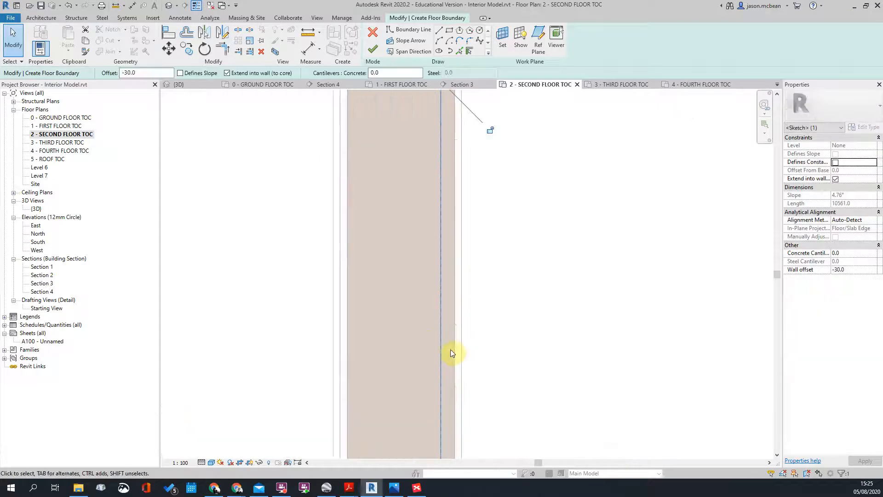
{"action": "left_click", "coordinate": [453, 369]}
{"action": "key", "text": "m"}
{"action": "key", "text": "v"}
{"action": "left_click", "coordinate": [441, 356]}
{"action": "left_click", "coordinate": [455, 356]}
{"action": "scroll", "coordinate": [526, 232], "scroll_direction": "down", "scroll_amount": 3}
Step: Drag the next blue boundary line onto the wall's outer face
{"action": "middle_click_drag", "start_coordinate": [584, 361], "coordinate": [553, 334]}
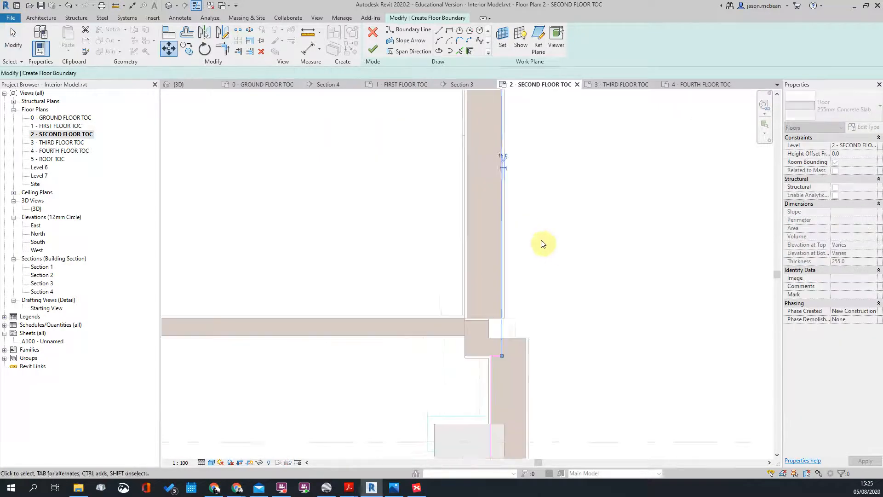
{"action": "left_click", "coordinate": [554, 337]}
{"action": "scroll", "coordinate": [479, 334], "scroll_direction": "up", "scroll_amount": 3}
{"action": "scroll", "coordinate": [477, 244], "scroll_direction": "down", "scroll_amount": 3}
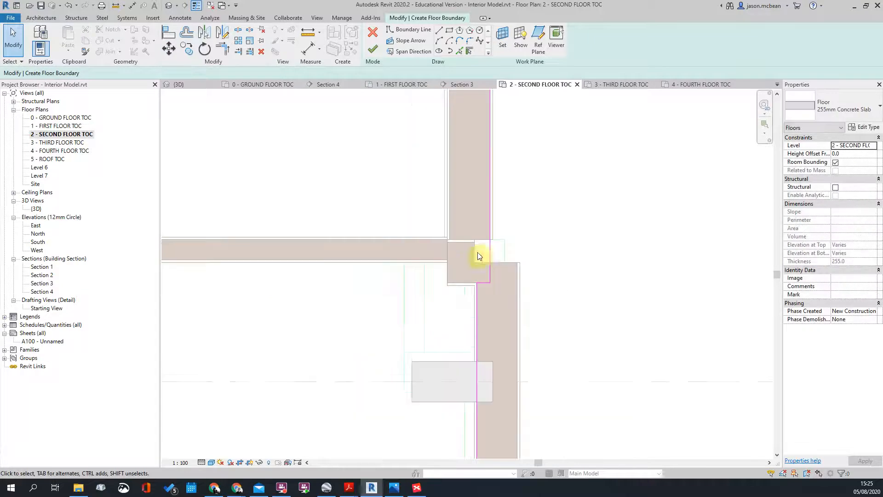
{"action": "left_click", "coordinate": [476, 312]}
{"action": "left_click_drag", "start_coordinate": [477, 316], "coordinate": [518, 321]}
{"action": "scroll", "coordinate": [516, 325], "scroll_direction": "up", "scroll_amount": 3}
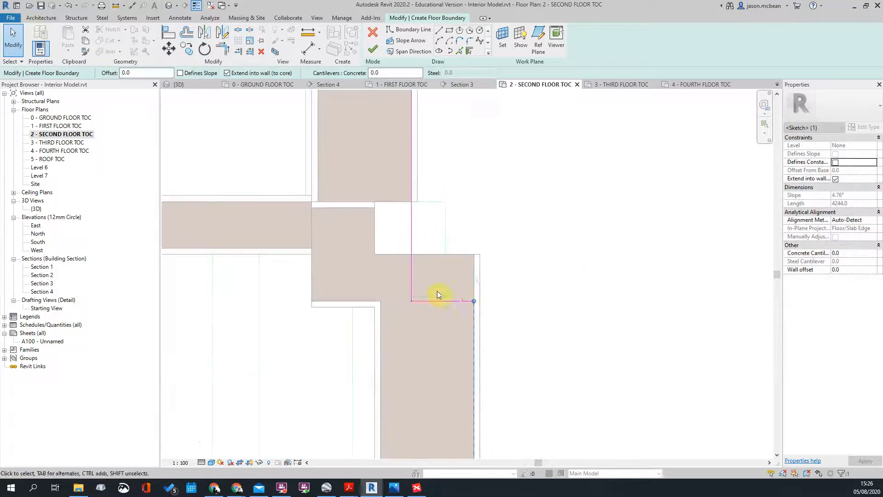
Step: Move the horizontal boundary line up onto the wall face
{"action": "left_click", "coordinate": [444, 300]}
{"action": "left_click_drag", "start_coordinate": [453, 301], "coordinate": [442, 202]}
{"action": "left_click", "coordinate": [574, 217]}
{"action": "scroll", "coordinate": [499, 235], "scroll_direction": "down", "scroll_amount": 6}
{"action": "scroll", "coordinate": [570, 214], "scroll_direction": "down", "scroll_amount": 3}
{"action": "scroll", "coordinate": [572, 271], "scroll_direction": "up", "scroll_amount": 2}
{"action": "middle_click_drag", "start_coordinate": [518, 217], "coordinate": [491, 227]}
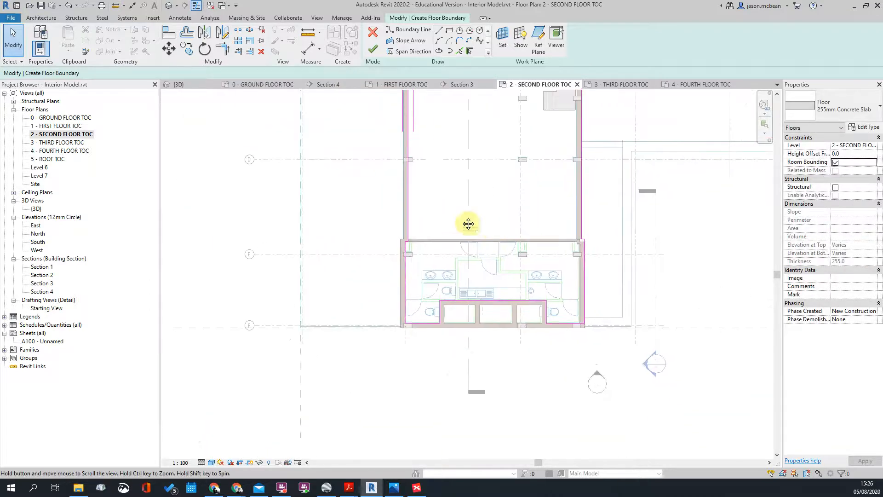
{"action": "scroll", "coordinate": [437, 221], "scroll_direction": "down", "scroll_amount": 1}
Step: Shift the top horizontal boundary line down to the wall's bottom face
{"action": "middle_click_drag", "start_coordinate": [586, 265], "coordinate": [573, 319]}
{"action": "scroll", "coordinate": [380, 297], "scroll_direction": "up", "scroll_amount": 3}
{"action": "scroll", "coordinate": [400, 271], "scroll_direction": "down", "scroll_amount": 3}
{"action": "scroll", "coordinate": [368, 180], "scroll_direction": "up", "scroll_amount": 4}
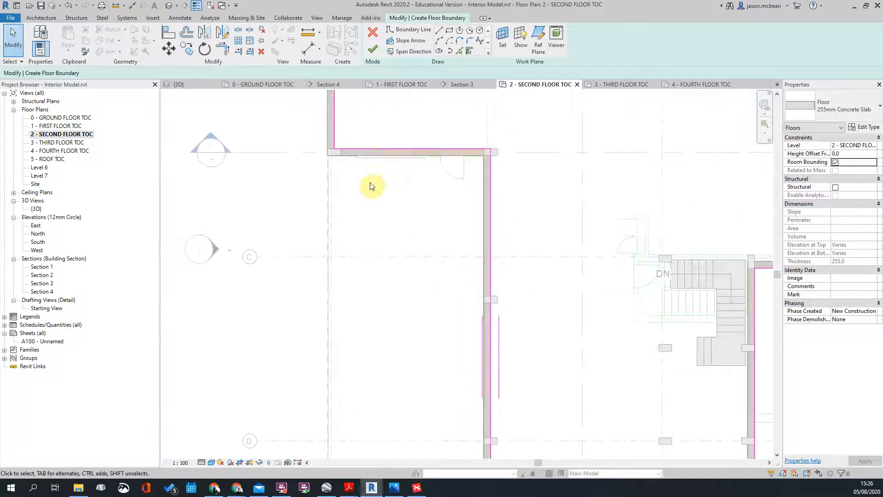
{"action": "left_click", "coordinate": [365, 167]}
{"action": "scroll", "coordinate": [365, 171], "scroll_direction": "up", "scroll_amount": 2}
{"action": "left_click_drag", "start_coordinate": [355, 163], "coordinate": [360, 193]}
{"action": "scroll", "coordinate": [352, 194], "scroll_direction": "up", "scroll_amount": 3}
{"action": "scroll", "coordinate": [369, 242], "scroll_direction": "down", "scroll_amount": 6}
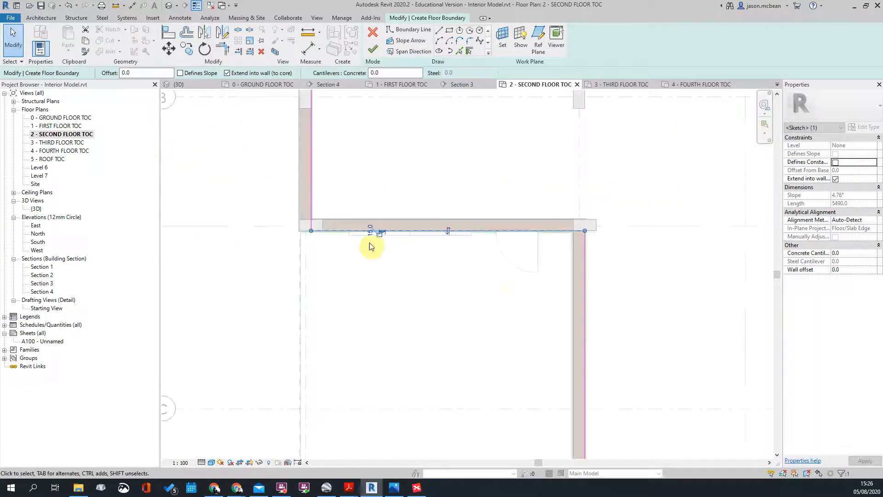
{"action": "scroll", "coordinate": [584, 246], "scroll_direction": "up", "scroll_amount": 3}
Step: Move the corner vertical boundary line onto the wall's inner face
{"action": "left_click", "coordinate": [587, 226]}
{"action": "scroll", "coordinate": [587, 225], "scroll_direction": "up", "scroll_amount": 3}
{"action": "left_click_drag", "start_coordinate": [583, 223], "coordinate": [526, 222]}
{"action": "scroll", "coordinate": [529, 223], "scroll_direction": "down", "scroll_amount": 3}
{"action": "scroll", "coordinate": [551, 214], "scroll_direction": "down", "scroll_amount": 3}
{"action": "left_click", "coordinate": [532, 188]}
{"action": "middle_click_drag", "start_coordinate": [529, 189], "coordinate": [423, 118]}
{"action": "scroll", "coordinate": [424, 120], "scroll_direction": "down", "scroll_amount": 3}
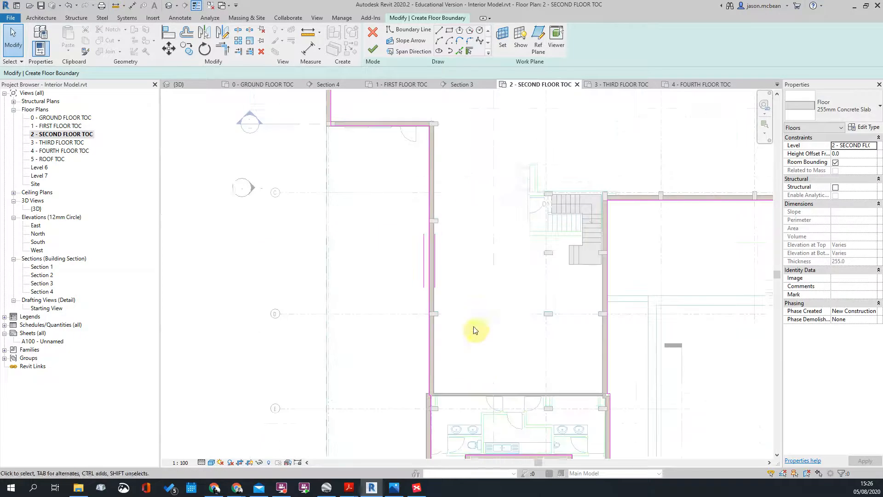
{"action": "middle_click_drag", "start_coordinate": [488, 391], "coordinate": [494, 201]}
{"action": "scroll", "coordinate": [458, 227], "scroll_direction": "up", "scroll_amount": 5}
Step: Align the toilet area's left and horizontal boundary lines with the wall faces
{"action": "left_click", "coordinate": [420, 222]}
{"action": "left_click_drag", "start_coordinate": [420, 222], "coordinate": [399, 218]}
{"action": "scroll", "coordinate": [405, 117], "scroll_direction": "up", "scroll_amount": 5}
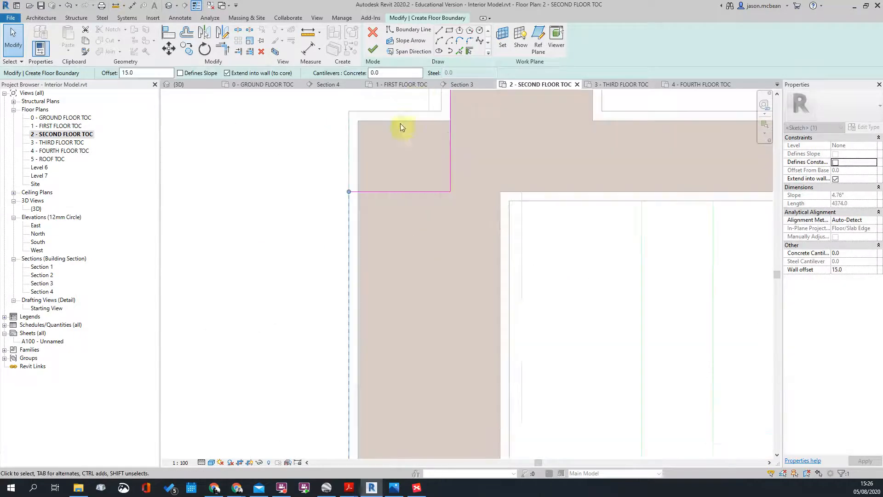
{"action": "left_click", "coordinate": [322, 260]}
{"action": "left_click_drag", "start_coordinate": [347, 227], "coordinate": [357, 229]}
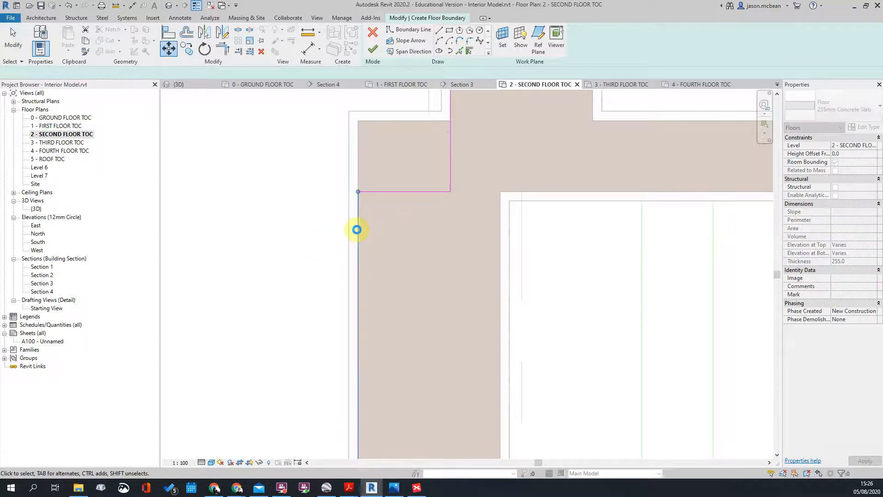
{"action": "left_click", "coordinate": [420, 191]}
{"action": "left_click_drag", "start_coordinate": [420, 190], "coordinate": [420, 194]}
{"action": "left_click", "coordinate": [420, 194]}
{"action": "left_click", "coordinate": [419, 121]}
Step: Check the bottom-left boundary segment, then finish the sketch to create the second-floor slab
{"action": "scroll", "coordinate": [456, 172], "scroll_direction": "down", "scroll_amount": 3}
{"action": "left_click", "coordinate": [451, 173]}
{"action": "scroll", "coordinate": [423, 194], "scroll_direction": "down", "scroll_amount": 4}
{"action": "scroll", "coordinate": [506, 288], "scroll_direction": "down", "scroll_amount": 1}
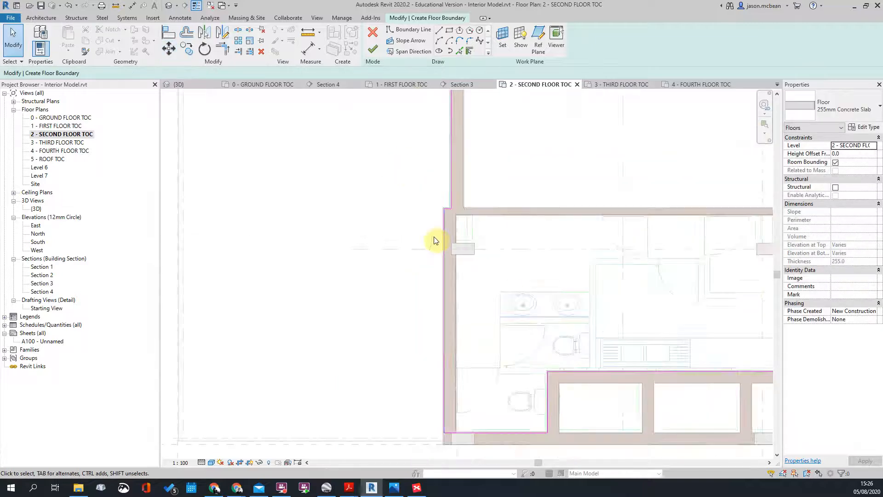
{"action": "scroll", "coordinate": [436, 240], "scroll_direction": "down", "scroll_amount": 4}
{"action": "scroll", "coordinate": [565, 371], "scroll_direction": "up", "scroll_amount": 3}
{"action": "left_click", "coordinate": [364, 305]}
{"action": "scroll", "coordinate": [413, 301], "scroll_direction": "down", "scroll_amount": 2}
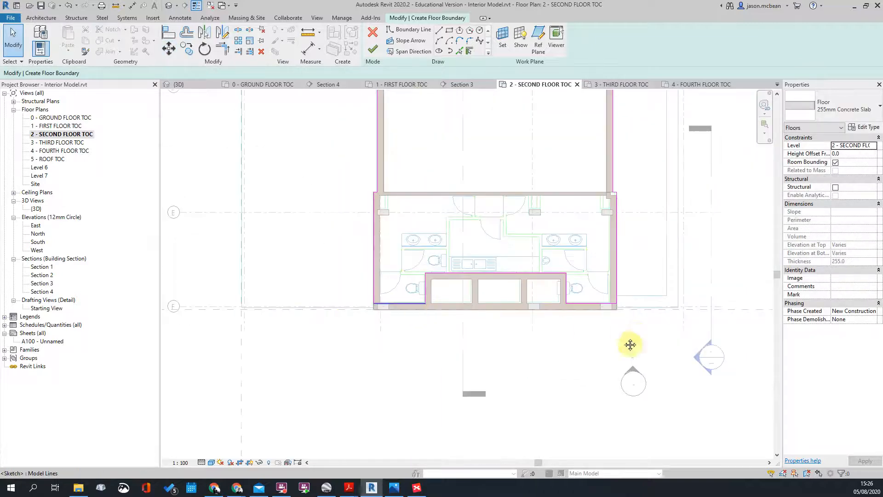
{"action": "middle_click_drag", "start_coordinate": [630, 345], "coordinate": [560, 307]}
{"action": "scroll", "coordinate": [560, 307], "scroll_direction": "down", "scroll_amount": 5}
{"action": "middle_click_drag", "start_coordinate": [602, 199], "coordinate": [537, 298]}
{"action": "scroll", "coordinate": [715, 183], "scroll_direction": "up", "scroll_amount": 1}
{"action": "scroll", "coordinate": [608, 255], "scroll_direction": "down", "scroll_amount": 3}
{"action": "scroll", "coordinate": [633, 181], "scroll_direction": "up", "scroll_amount": 2}
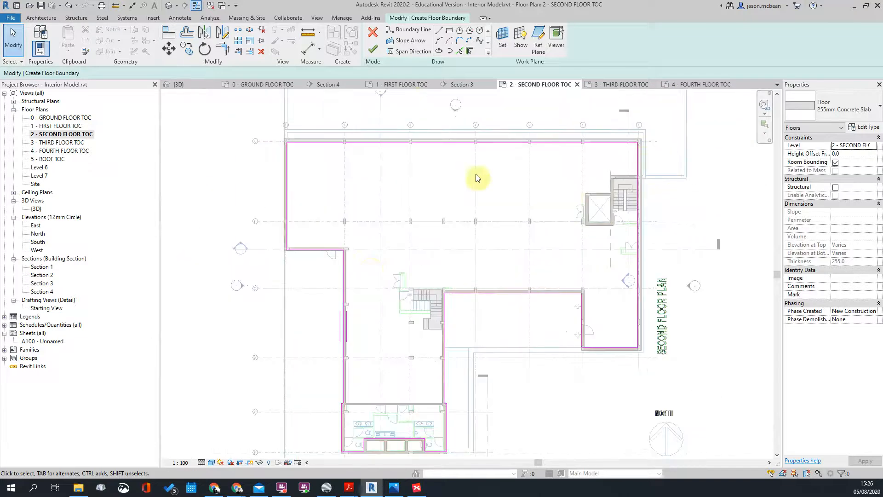
{"action": "left_click", "coordinate": [372, 49]}
{"action": "scroll", "coordinate": [512, 272], "scroll_direction": "up", "scroll_amount": 5}
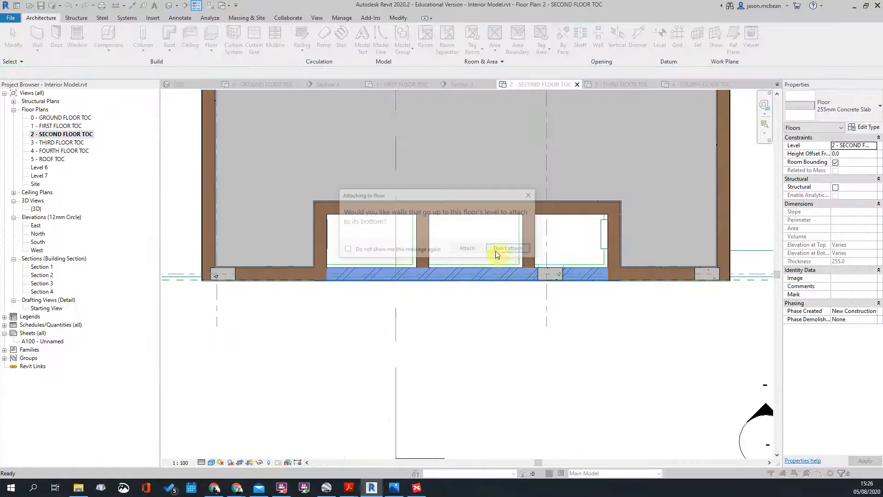
Step: Decline attaching walls and joining geometry, then switch to the Default 3D View
{"action": "left_click", "coordinate": [510, 248]}
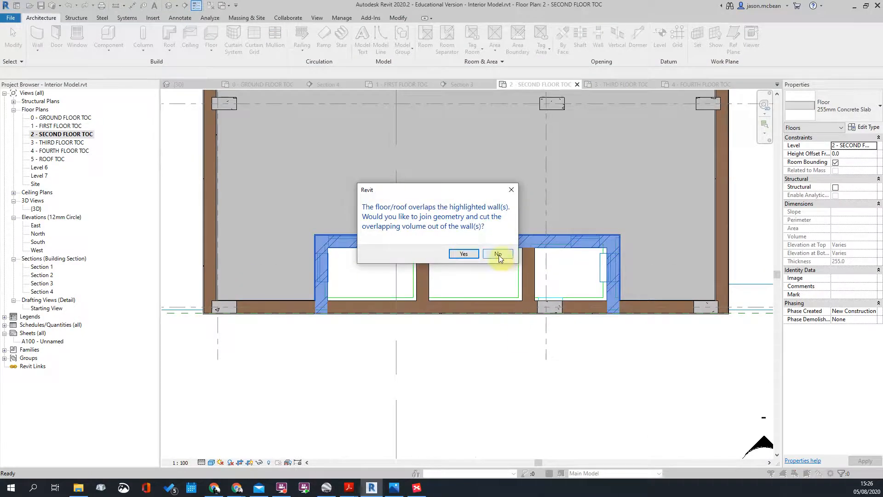
{"action": "left_click", "coordinate": [499, 255]}
{"action": "scroll", "coordinate": [476, 274], "scroll_direction": "down", "scroll_amount": 5}
{"action": "key", "text": "Escape"}
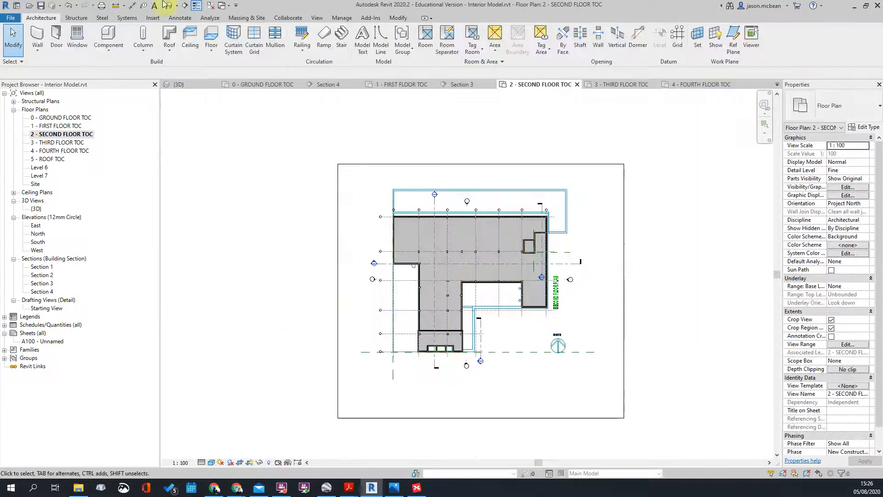
{"action": "left_click", "coordinate": [170, 7]}
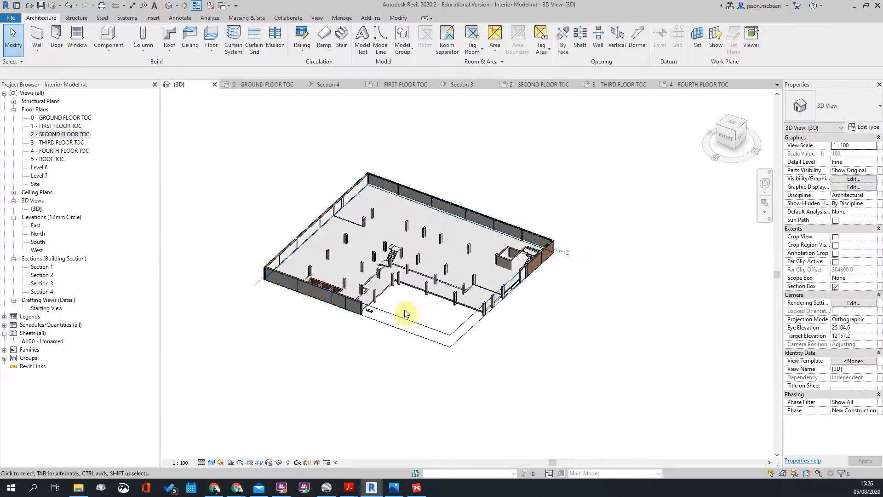
Step: Raise the top of the section box and orbit to a low side angle
{"action": "left_click", "coordinate": [405, 318]}
{"action": "left_click_drag", "start_coordinate": [409, 253], "coordinate": [405, 218]}
{"action": "scroll", "coordinate": [406, 224], "scroll_direction": "up", "scroll_amount": 2}
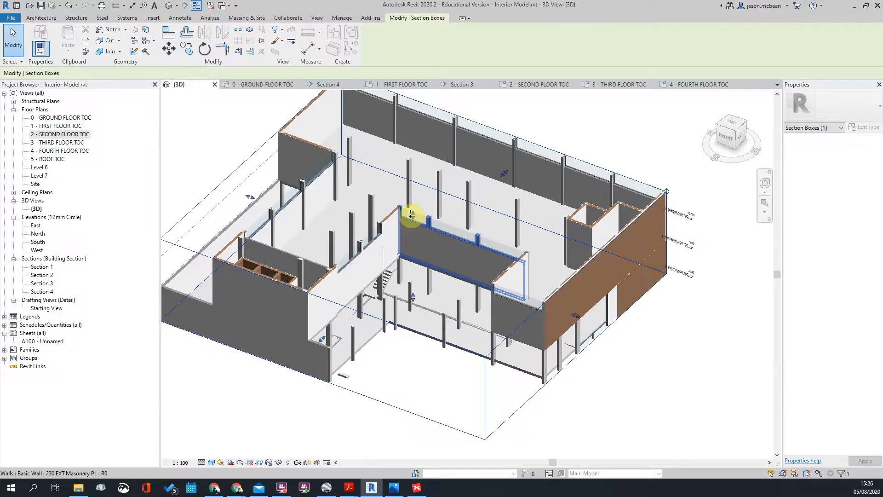
{"action": "scroll", "coordinate": [540, 355], "scroll_direction": "down", "scroll_amount": 3}
{"action": "middle_click_drag", "start_coordinate": [541, 355], "coordinate": [383, 265], "text": "shift"}
{"action": "scroll", "coordinate": [381, 263], "scroll_direction": "up", "scroll_amount": 3}
{"action": "key", "text": "Escape"}
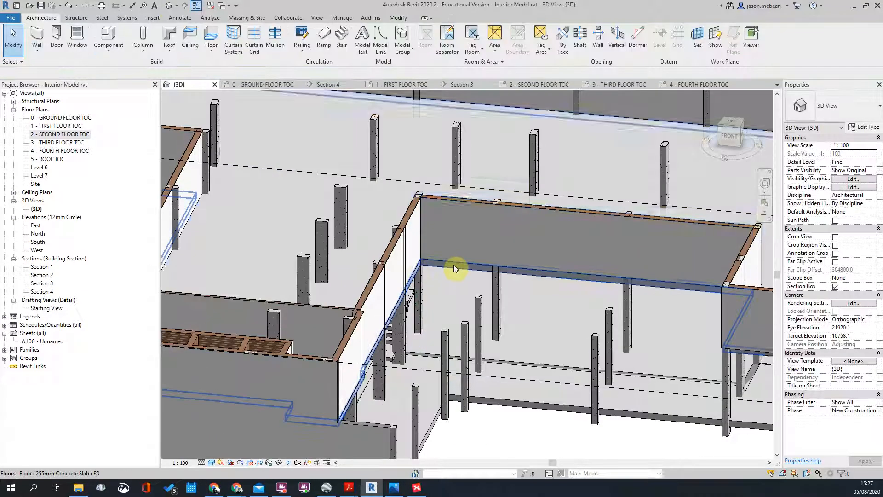
Step: Inspect the new second-floor slab from above, then return to the 2 - SECOND FLOOR TOC plan
{"action": "left_click", "coordinate": [454, 268]}
{"action": "scroll", "coordinate": [454, 268], "scroll_direction": "down", "scroll_amount": 3}
{"action": "middle_click_drag", "start_coordinate": [495, 390], "coordinate": [403, 282], "text": "shift"}
{"action": "key", "text": "Escape"}
{"action": "scroll", "coordinate": [377, 262], "scroll_direction": "up", "scroll_amount": 3}
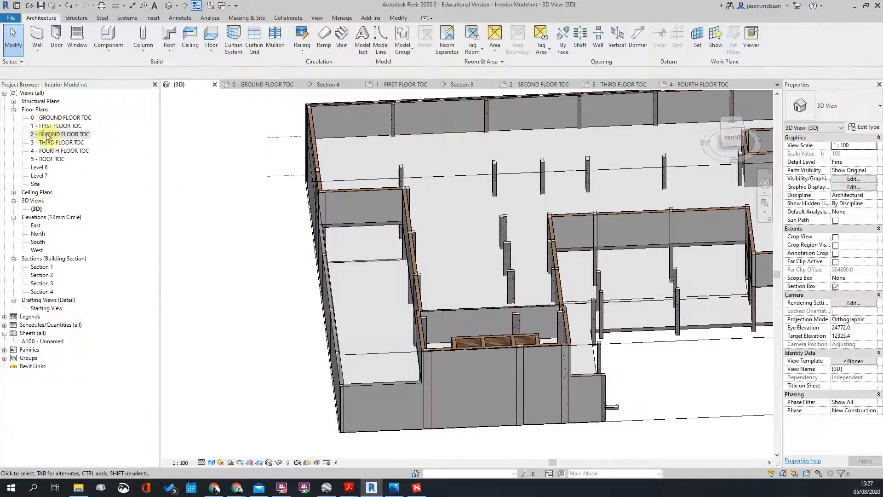
{"action": "double_click", "coordinate": [46, 134]}
{"action": "scroll", "coordinate": [395, 277], "scroll_direction": "up", "scroll_amount": 5}
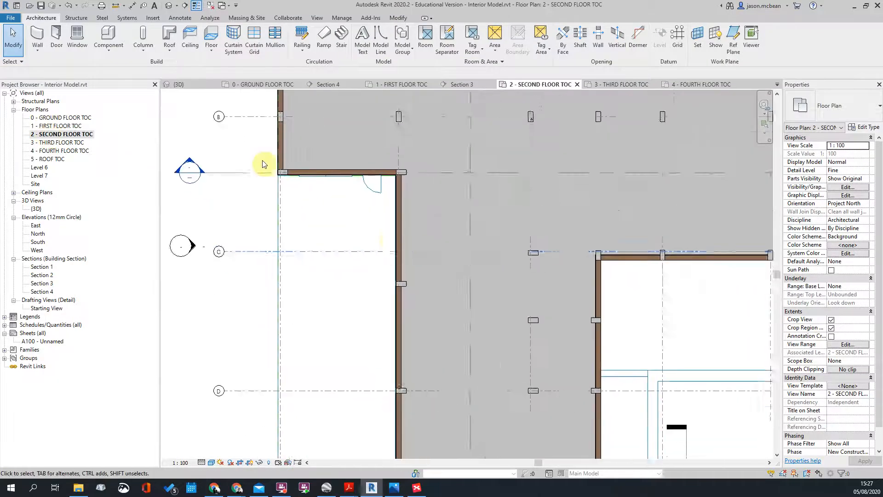
Step: Start a new floor and duplicate the 255mm Concrete Slab type for a 170mm version
{"action": "scroll", "coordinate": [258, 145], "scroll_direction": "up", "scroll_amount": 4}
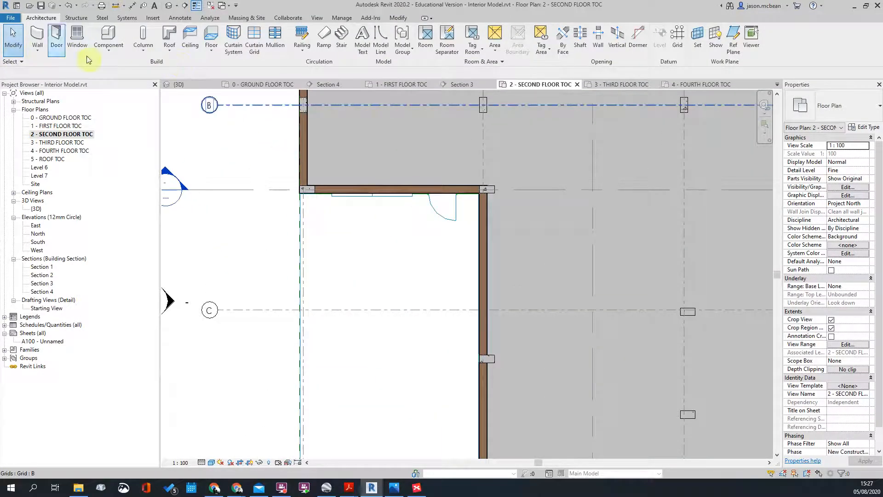
{"action": "left_click", "coordinate": [211, 36]}
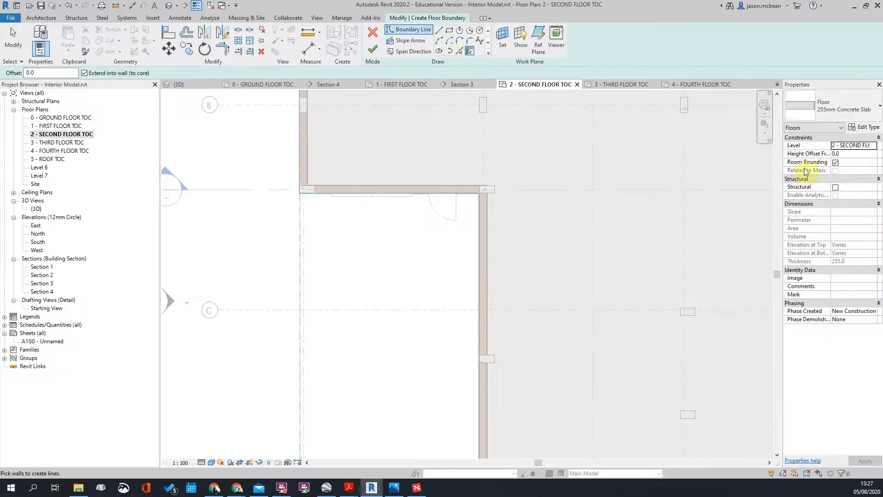
{"action": "left_click", "coordinate": [865, 128]}
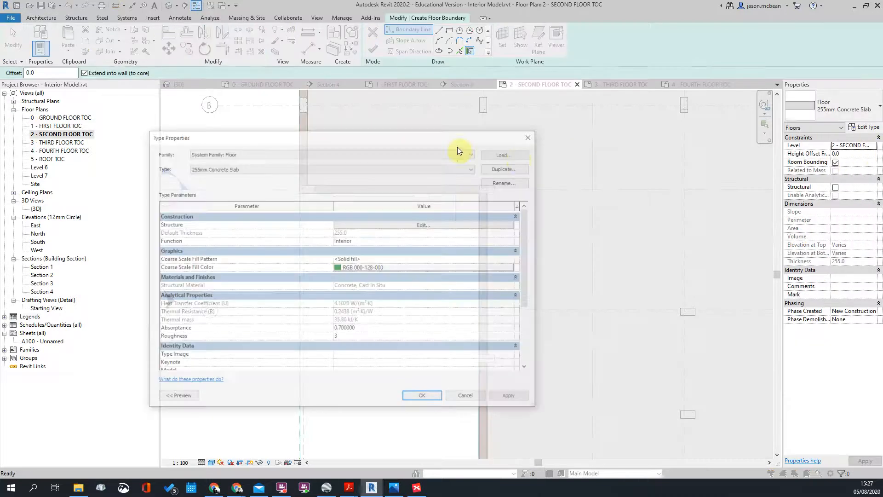
{"action": "left_click", "coordinate": [516, 168]}
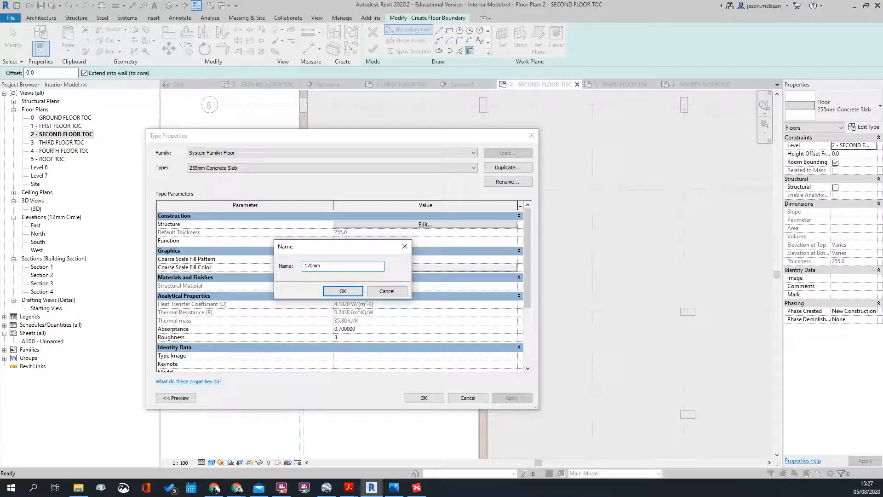
Step: Name the duplicated floor type '170mm sLAB' and give its concrete structure layer 170 mm thickness
{"action": "type", "text": "170mm sLAB"}
{"action": "key", "text": "Return"}
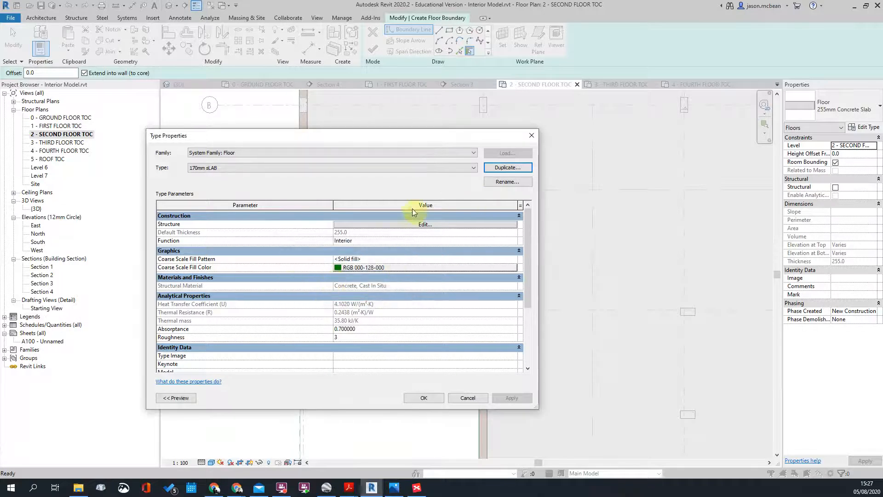
{"action": "left_click", "coordinate": [433, 224]}
{"action": "left_click", "coordinate": [364, 221]}
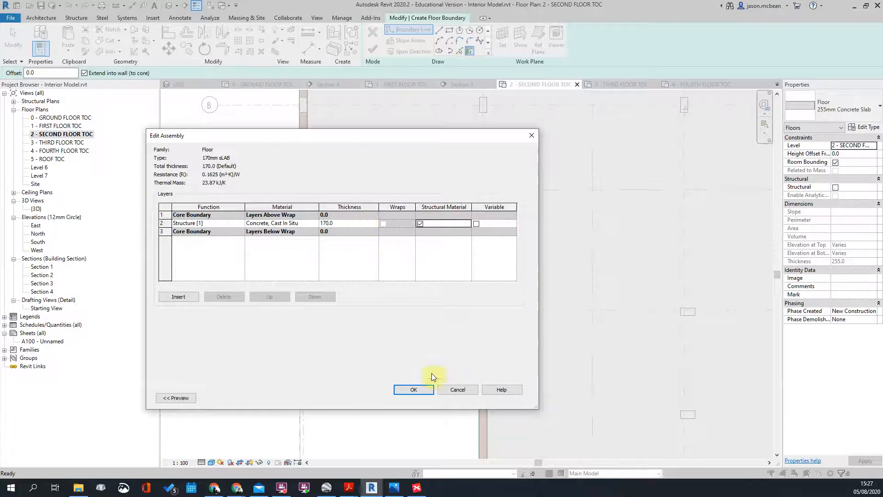
{"action": "left_click", "coordinate": [415, 389]}
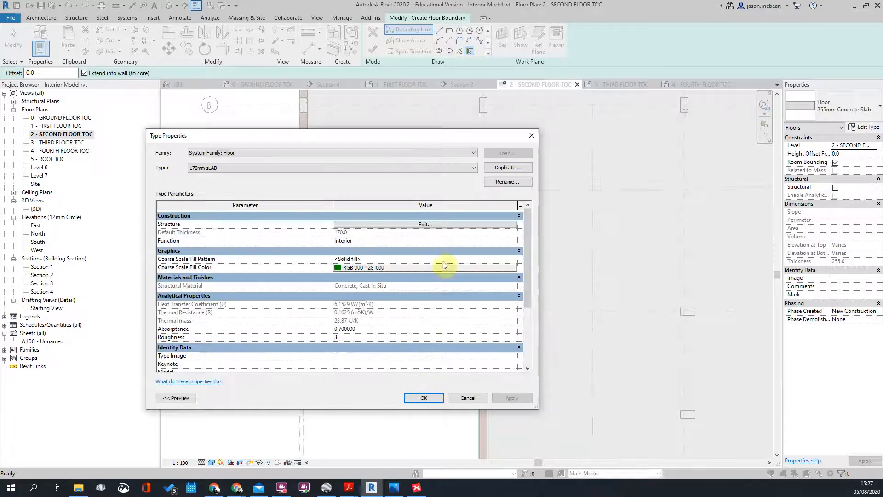
{"action": "left_click", "coordinate": [423, 397]}
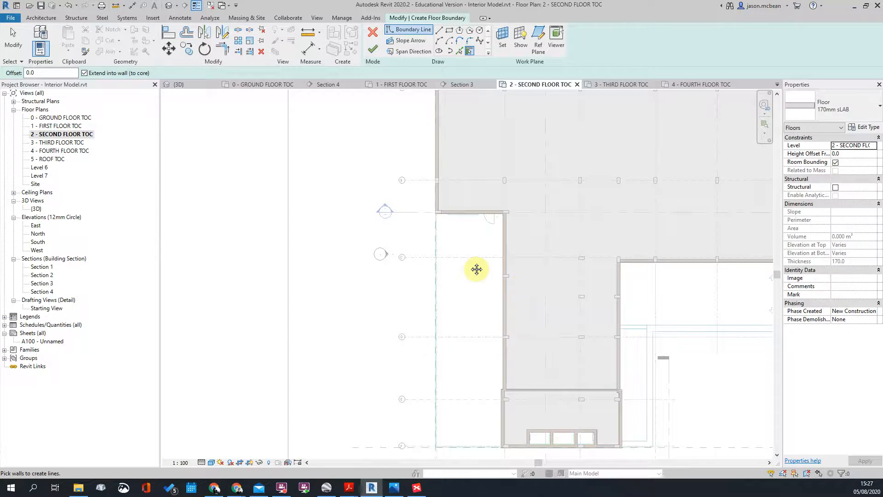
{"action": "middle_click_drag", "start_coordinate": [476, 269], "coordinate": [385, 223]}
{"action": "scroll", "coordinate": [385, 223], "scroll_direction": "down", "scroll_amount": 1}
{"action": "middle_click_drag", "start_coordinate": [593, 307], "coordinate": [448, 337]}
{"action": "scroll", "coordinate": [448, 337], "scroll_direction": "down", "scroll_amount": 1}
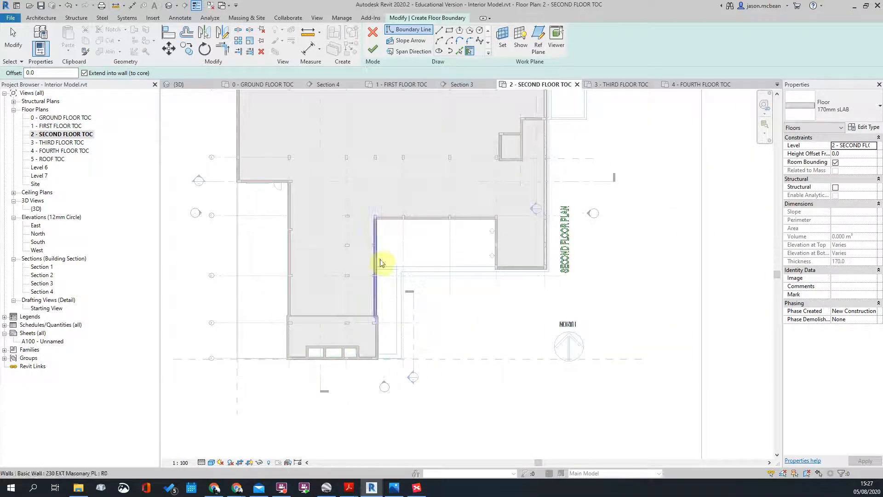
{"action": "middle_click_drag", "start_coordinate": [496, 241], "coordinate": [468, 392]}
{"action": "scroll", "coordinate": [506, 299], "scroll_direction": "up", "scroll_amount": 3}
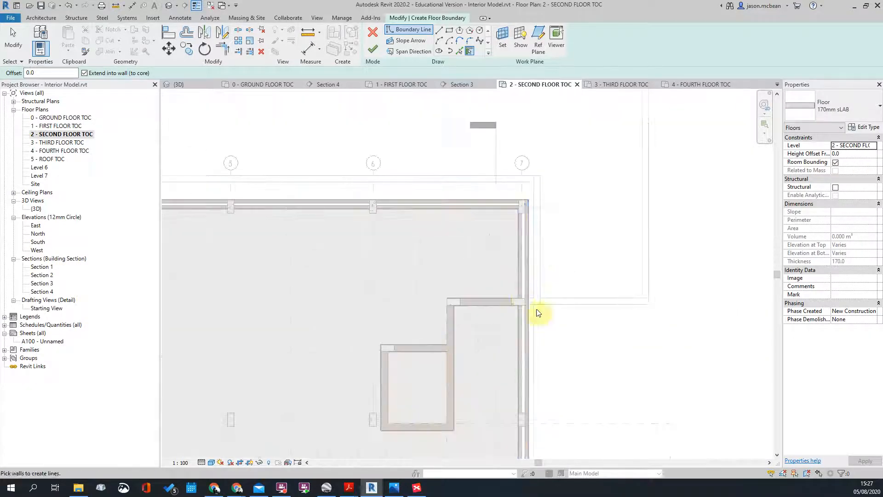
{"action": "scroll", "coordinate": [548, 202], "scroll_direction": "down", "scroll_amount": 4}
{"action": "scroll", "coordinate": [298, 193], "scroll_direction": "up", "scroll_amount": 4}
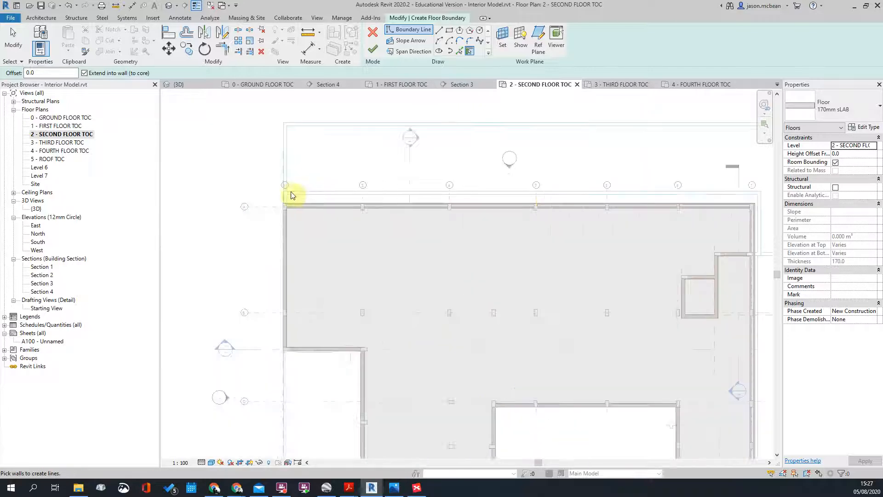
{"action": "scroll", "coordinate": [278, 212], "scroll_direction": "down", "scroll_amount": 2}
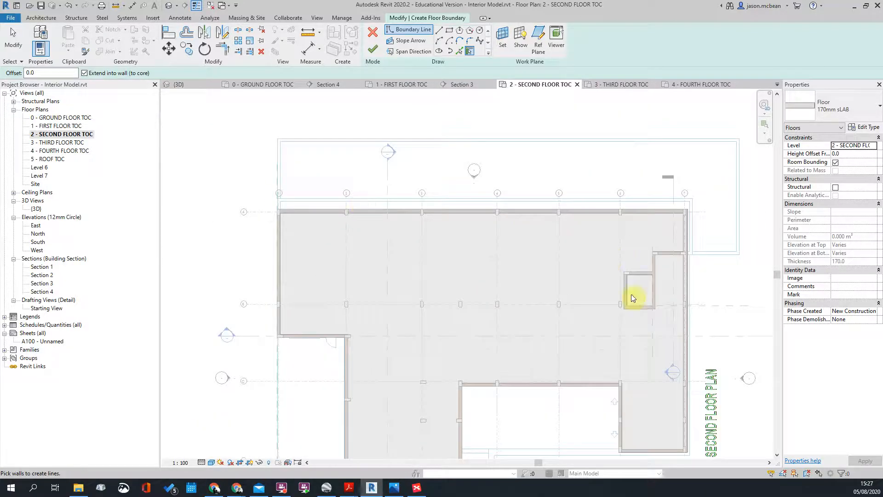
{"action": "scroll", "coordinate": [664, 230], "scroll_direction": "up", "scroll_amount": 5}
{"action": "scroll", "coordinate": [644, 207], "scroll_direction": "down", "scroll_amount": 3}
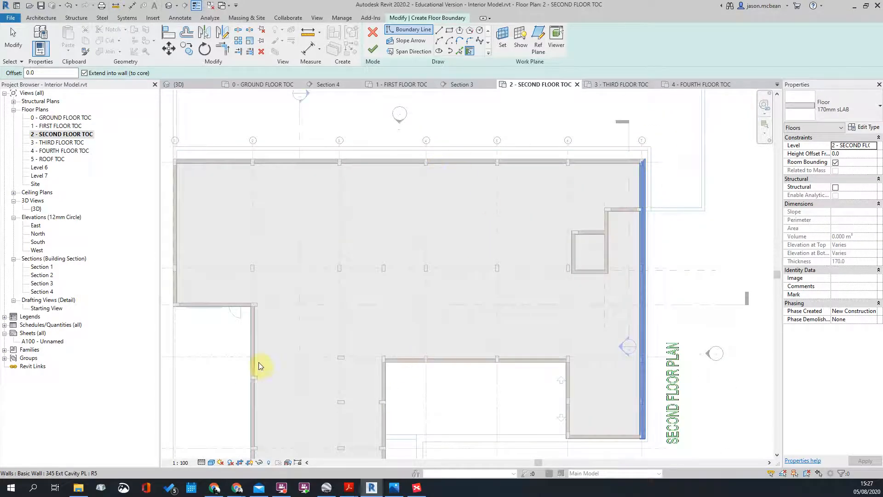
{"action": "scroll", "coordinate": [393, 448], "scroll_direction": "down", "scroll_amount": 2}
{"action": "scroll", "coordinate": [528, 310], "scroll_direction": "up", "scroll_amount": 3}
{"action": "scroll", "coordinate": [365, 375], "scroll_direction": "down", "scroll_amount": 3}
{"action": "scroll", "coordinate": [424, 306], "scroll_direction": "up", "scroll_amount": 4}
{"action": "scroll", "coordinate": [493, 231], "scroll_direction": "down", "scroll_amount": 4}
{"action": "scroll", "coordinate": [410, 331], "scroll_direction": "up", "scroll_amount": 4}
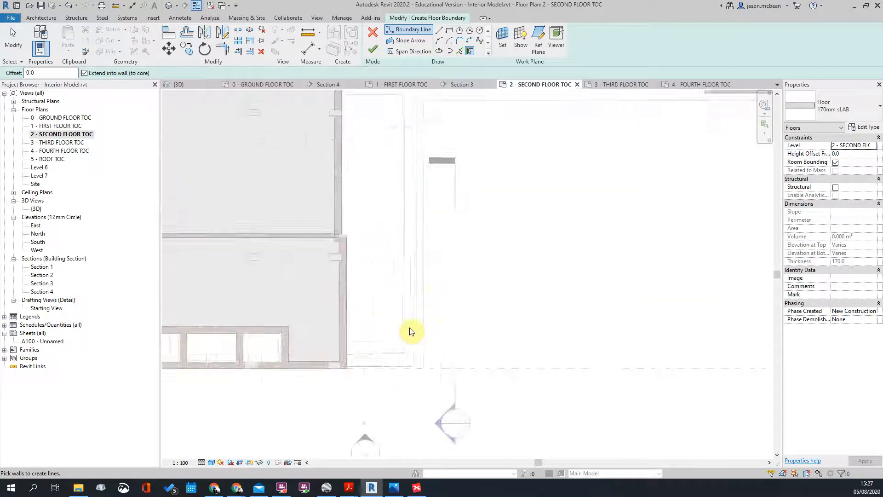
{"action": "scroll", "coordinate": [432, 240], "scroll_direction": "down", "scroll_amount": 4}
{"action": "scroll", "coordinate": [500, 236], "scroll_direction": "up", "scroll_amount": 4}
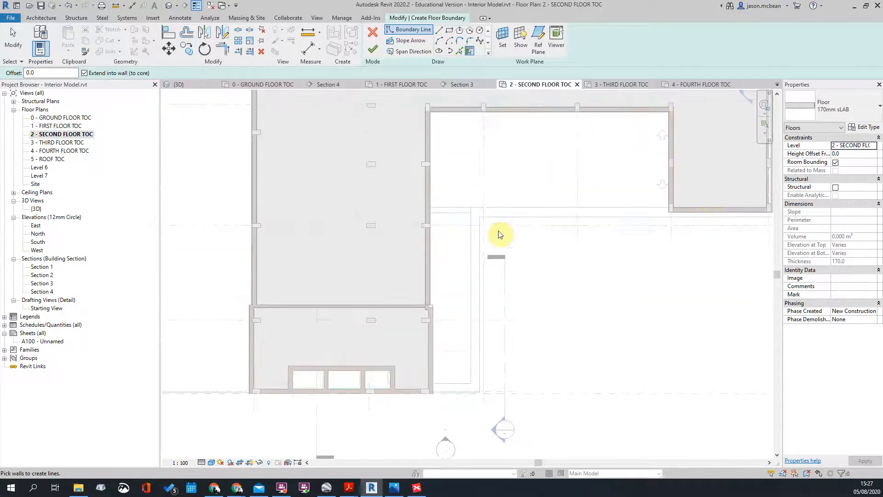
{"action": "scroll", "coordinate": [642, 181], "scroll_direction": "down", "scroll_amount": 4}
{"action": "scroll", "coordinate": [524, 211], "scroll_direction": "up", "scroll_amount": 4}
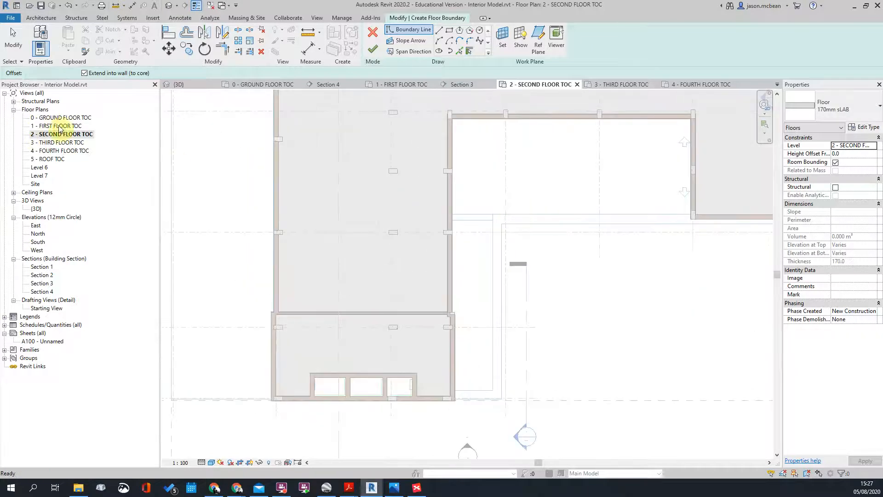
{"action": "double_click", "coordinate": [59, 127]}
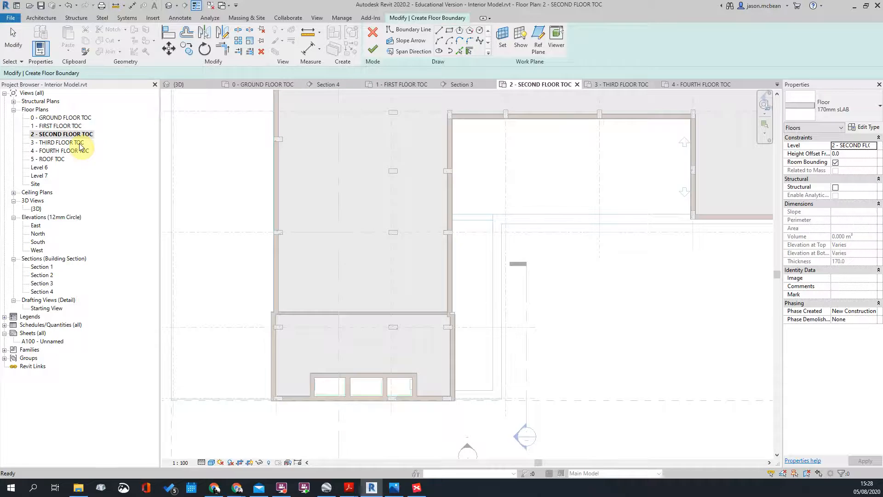
{"action": "scroll", "coordinate": [514, 285], "scroll_direction": "down", "scroll_amount": 1}
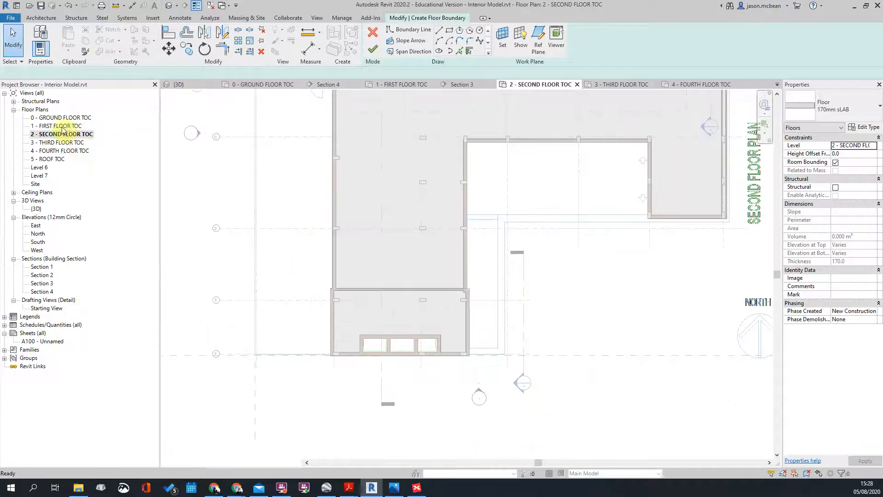
{"action": "double_click", "coordinate": [63, 127]}
{"action": "scroll", "coordinate": [429, 279], "scroll_direction": "up", "scroll_amount": 1}
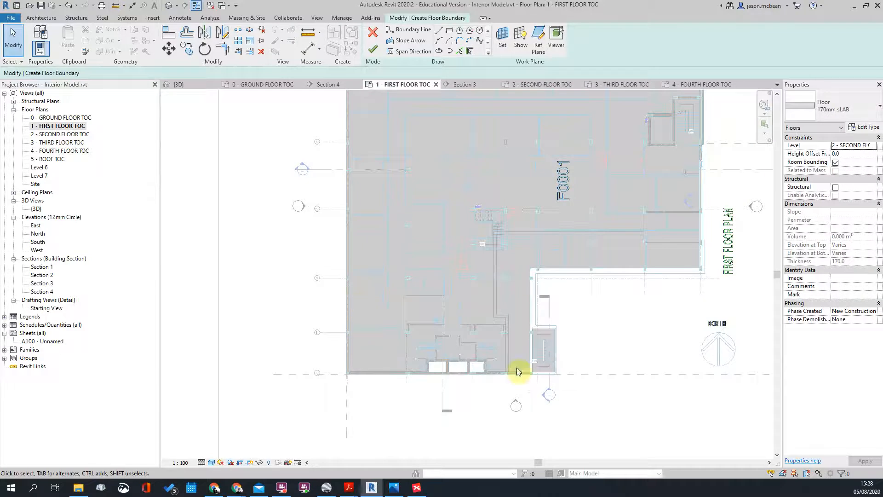
{"action": "double_click", "coordinate": [61, 134]}
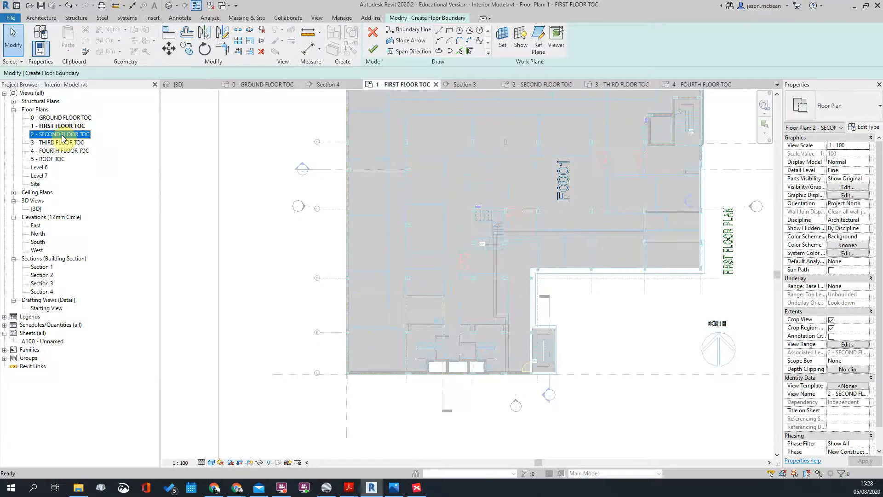
{"action": "scroll", "coordinate": [497, 326], "scroll_direction": "up", "scroll_amount": 2}
{"action": "scroll", "coordinate": [529, 313], "scroll_direction": "up", "scroll_amount": 2}
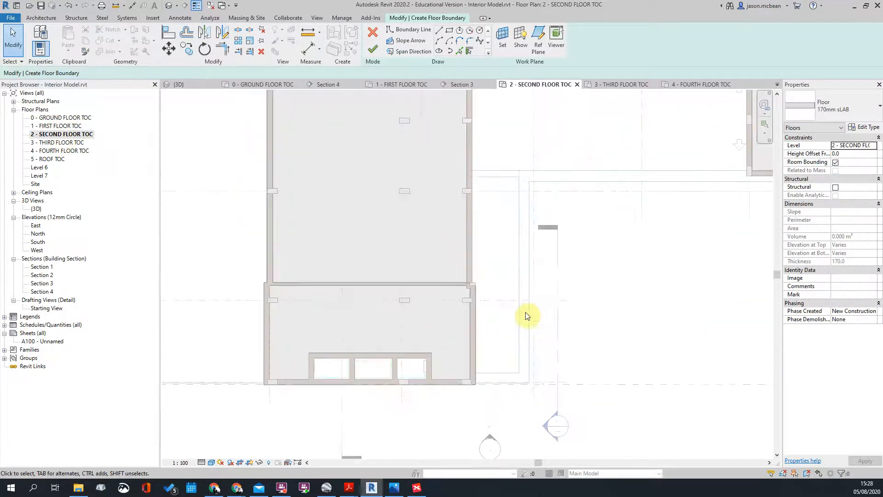
{"action": "double_click", "coordinate": [56, 129]}
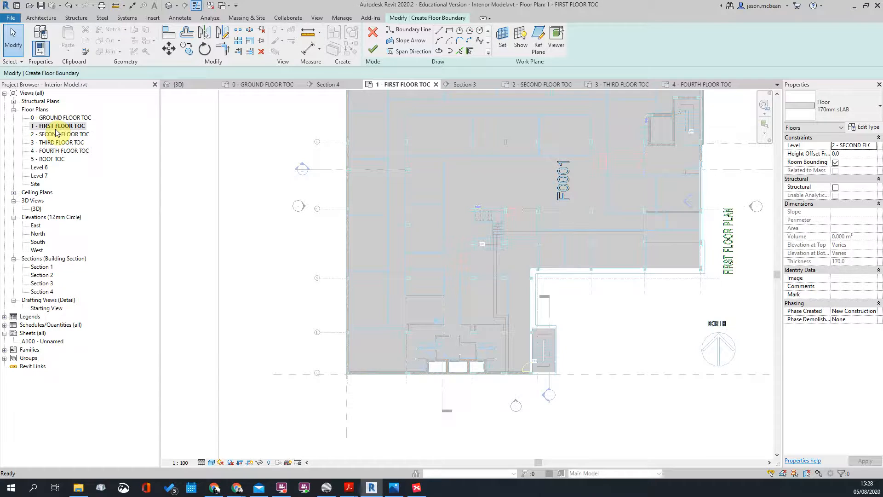
{"action": "double_click", "coordinate": [54, 118]}
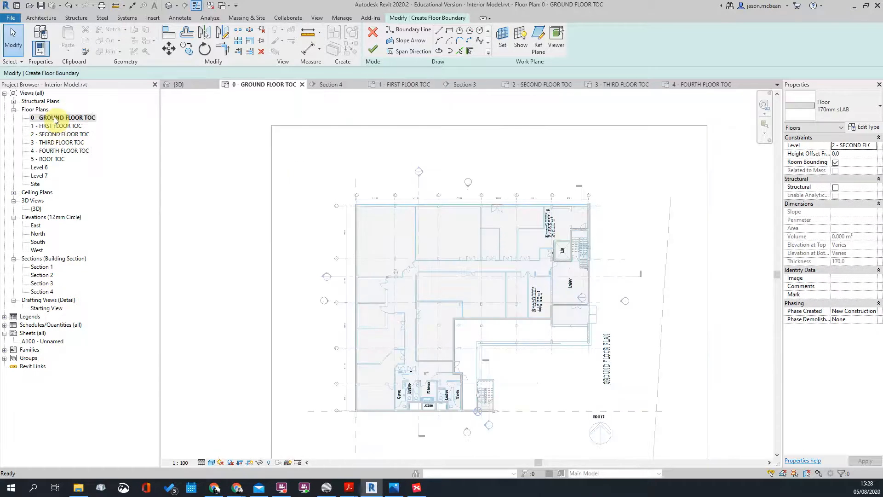
{"action": "double_click", "coordinate": [56, 126]}
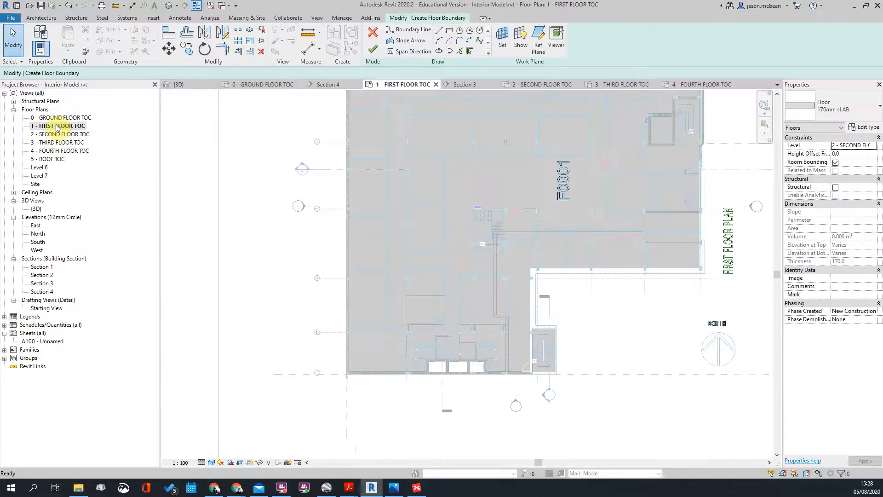
{"action": "scroll", "coordinate": [577, 343], "scroll_direction": "up", "scroll_amount": 3}
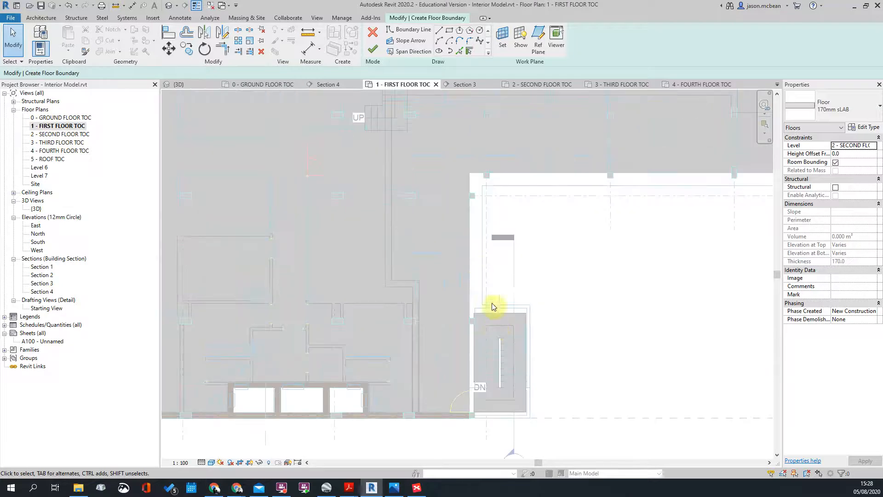
{"action": "double_click", "coordinate": [52, 135]}
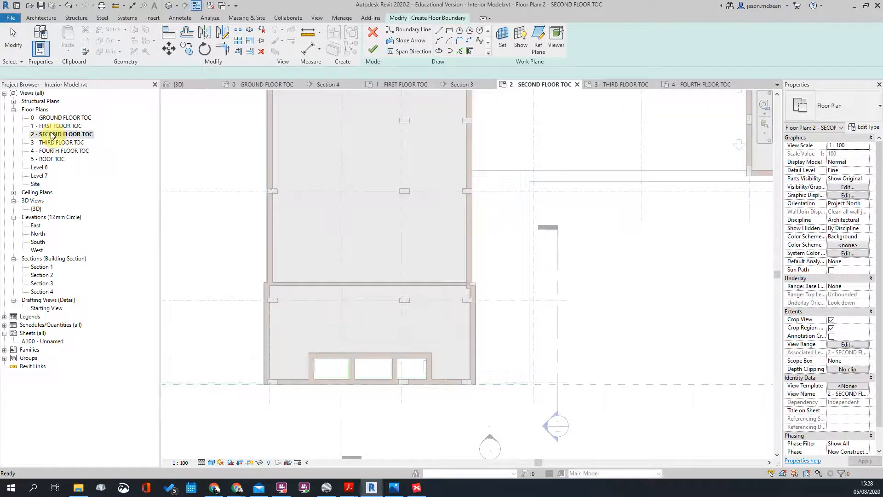
{"action": "scroll", "coordinate": [446, 229], "scroll_direction": "down", "scroll_amount": 3}
{"action": "scroll", "coordinate": [469, 242], "scroll_direction": "down", "scroll_amount": 1}
{"action": "scroll", "coordinate": [405, 155], "scroll_direction": "up", "scroll_amount": 2}
{"action": "scroll", "coordinate": [451, 217], "scroll_direction": "down", "scroll_amount": 2}
{"action": "middle_click_drag", "start_coordinate": [613, 210], "coordinate": [594, 199]}
{"action": "scroll", "coordinate": [583, 193], "scroll_direction": "up", "scroll_amount": 3}
{"action": "scroll", "coordinate": [528, 165], "scroll_direction": "down", "scroll_amount": 2}
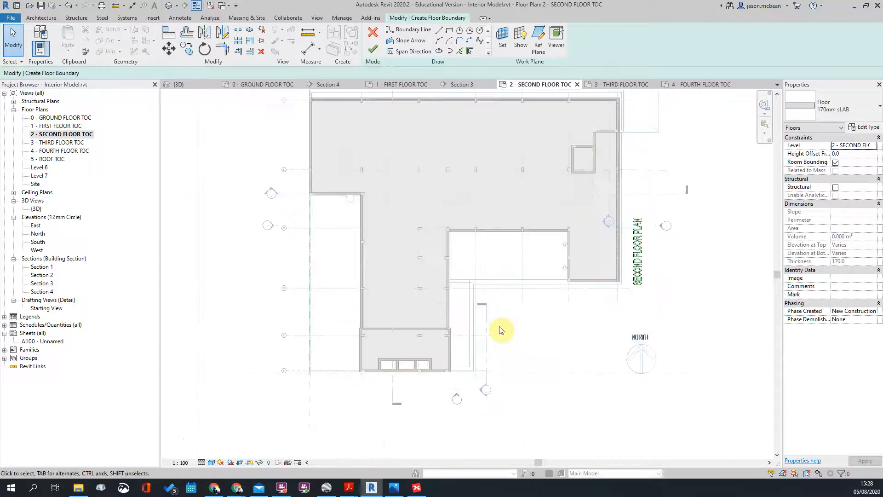
{"action": "scroll", "coordinate": [501, 330], "scroll_direction": "up", "scroll_amount": 1}
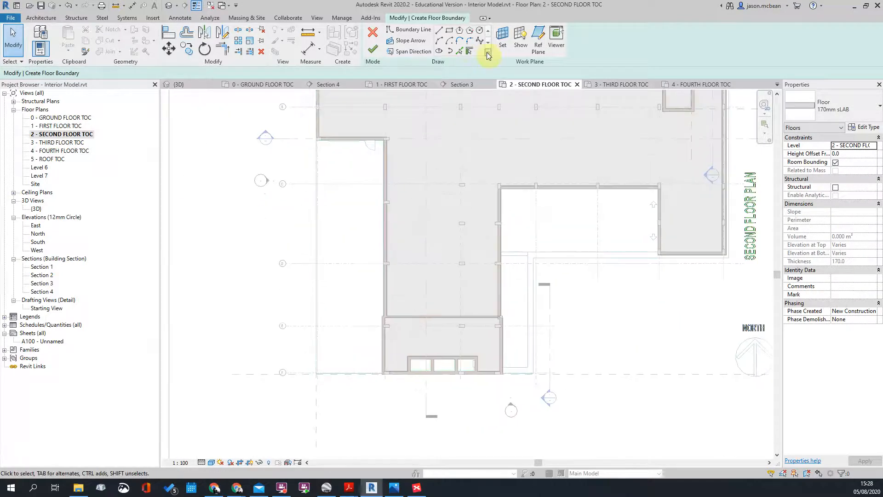
Step: Pick boundary lines along the reference plane, the column's bottom edge and the right wall
{"action": "left_click", "coordinate": [460, 51]}
{"action": "scroll", "coordinate": [305, 151], "scroll_direction": "up", "scroll_amount": 4}
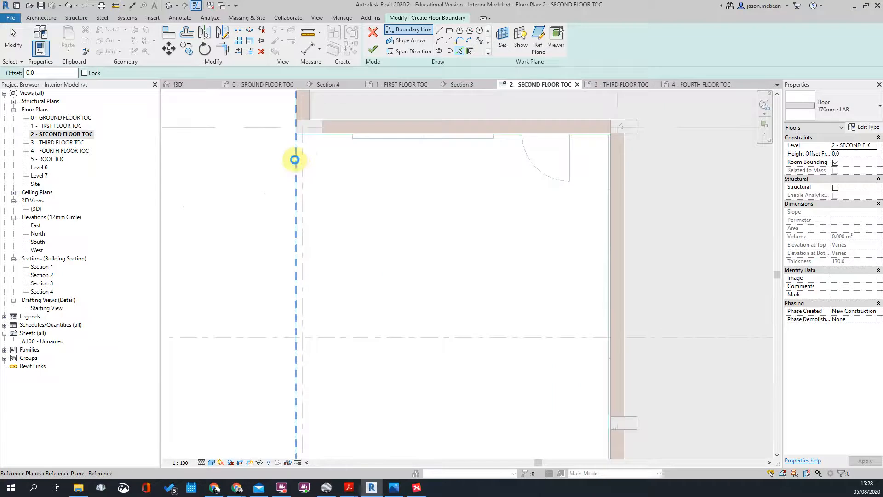
{"action": "left_click", "coordinate": [295, 160]}
{"action": "scroll", "coordinate": [296, 138], "scroll_direction": "up", "scroll_amount": 3}
{"action": "scroll", "coordinate": [309, 142], "scroll_direction": "up", "scroll_amount": 3}
{"action": "left_click", "coordinate": [293, 143]}
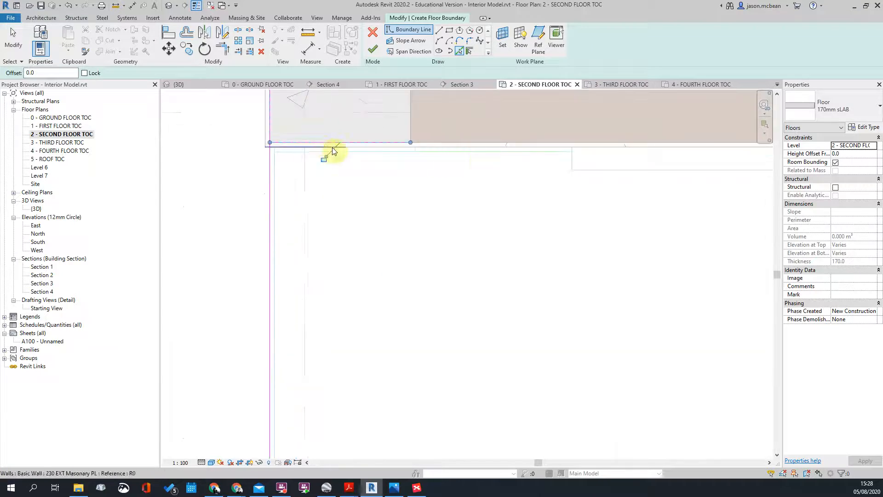
{"action": "scroll", "coordinate": [371, 142], "scroll_direction": "down", "scroll_amount": 6}
{"action": "scroll", "coordinate": [563, 208], "scroll_direction": "up", "scroll_amount": 3}
{"action": "scroll", "coordinate": [559, 209], "scroll_direction": "up", "scroll_amount": 2}
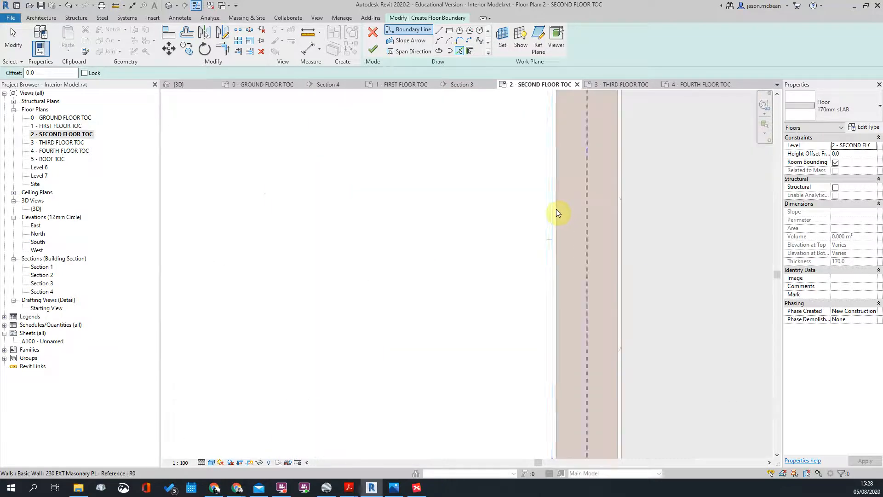
{"action": "left_click", "coordinate": [556, 209]}
{"action": "scroll", "coordinate": [454, 124], "scroll_direction": "down", "scroll_amount": 4}
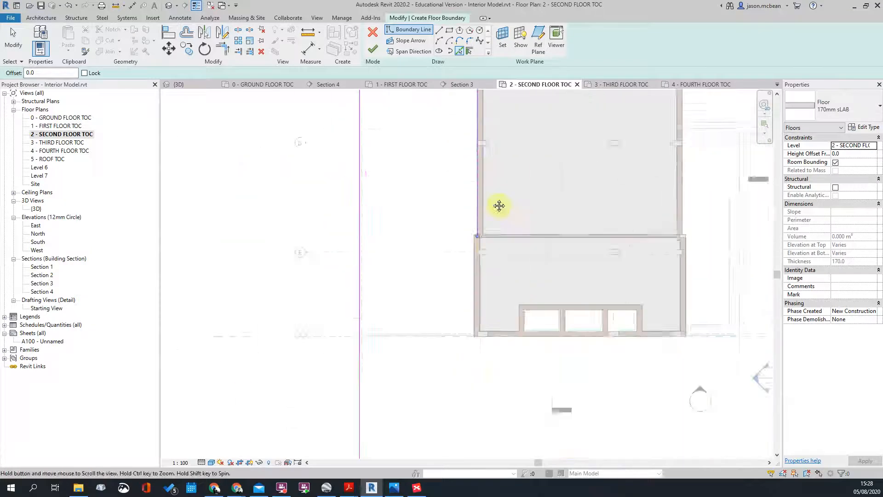
{"action": "scroll", "coordinate": [483, 241], "scroll_direction": "up", "scroll_amount": 4}
{"action": "scroll", "coordinate": [440, 225], "scroll_direction": "up", "scroll_amount": 3}
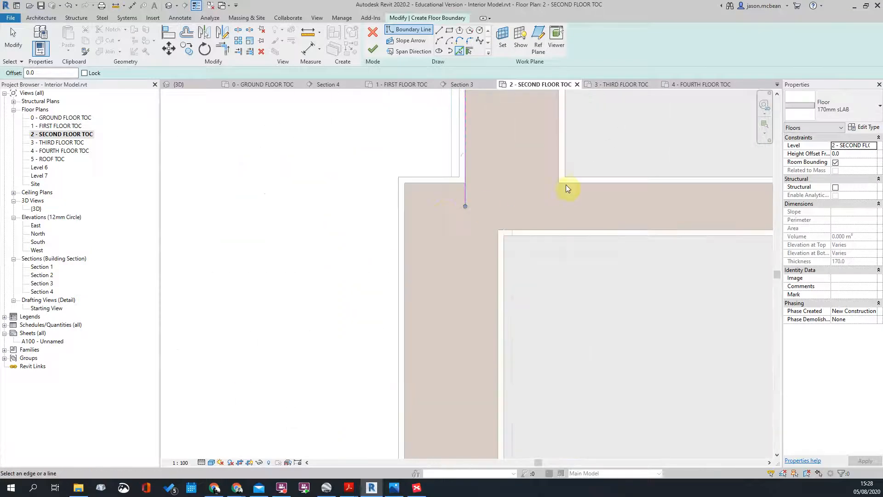
Step: Add the wall's top edge, a single Tab-selected edge and the bottom wall edge to the boundary
{"action": "left_click", "coordinate": [427, 183]}
{"action": "key", "text": "Tab"}
{"action": "left_click", "coordinate": [405, 218]}
{"action": "scroll", "coordinate": [410, 161], "scroll_direction": "down", "scroll_amount": 5}
{"action": "middle_click_drag", "start_coordinate": [411, 442], "coordinate": [496, 249]}
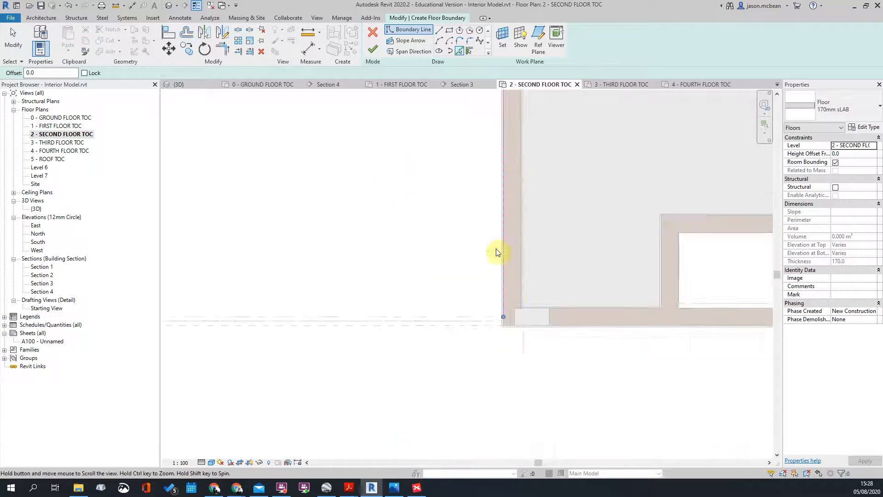
{"action": "scroll", "coordinate": [492, 310], "scroll_direction": "up", "scroll_amount": 2}
{"action": "left_click", "coordinate": [522, 345]}
{"action": "scroll", "coordinate": [561, 287], "scroll_direction": "down", "scroll_amount": 3}
{"action": "key", "text": "Escape"}
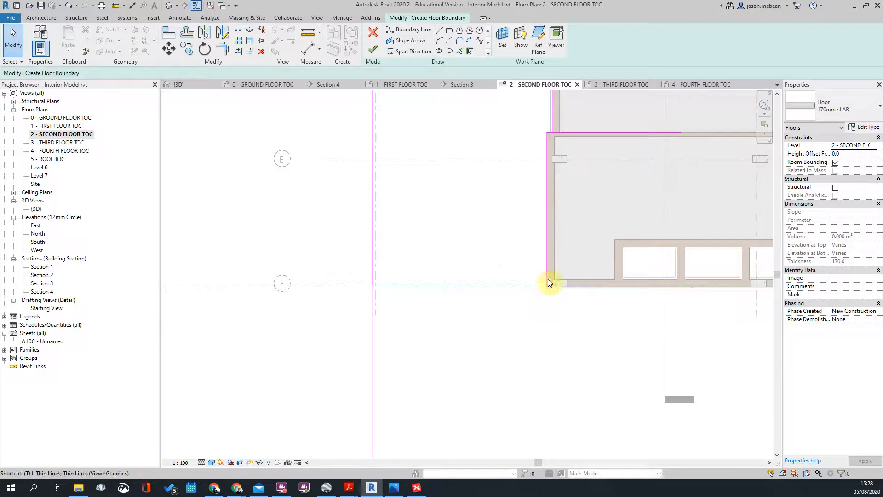
Step: Trim the left, vertical and bottom-right boundary corners with TR so the lines meet
{"action": "key", "text": "t"}
{"action": "key", "text": "r"}
{"action": "left_click", "coordinate": [547, 264]}
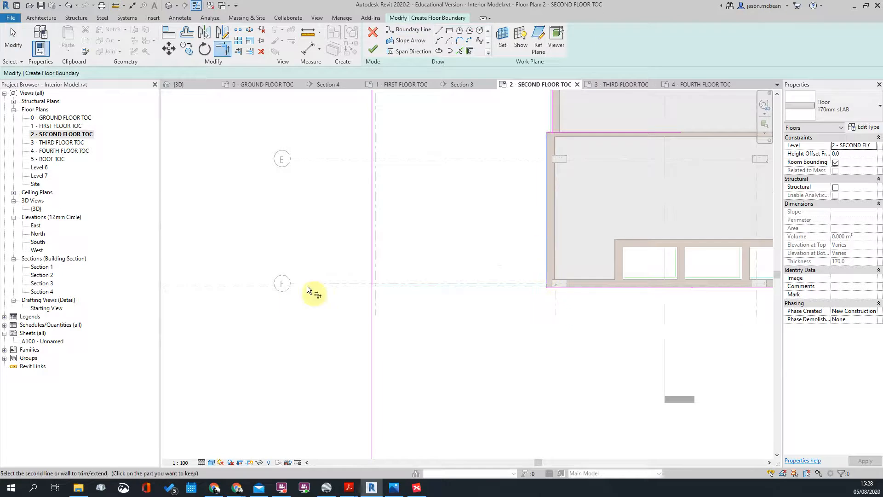
{"action": "left_click", "coordinate": [566, 288]}
{"action": "left_click", "coordinate": [371, 236]}
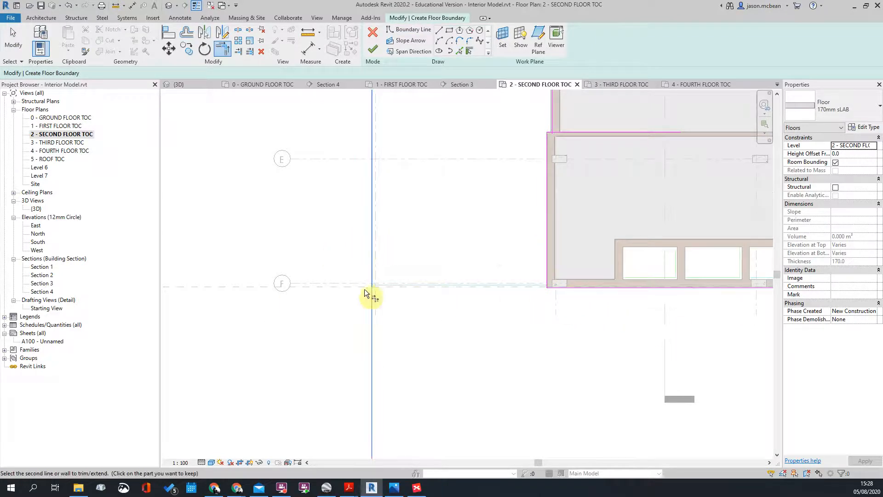
{"action": "left_click", "coordinate": [599, 290]}
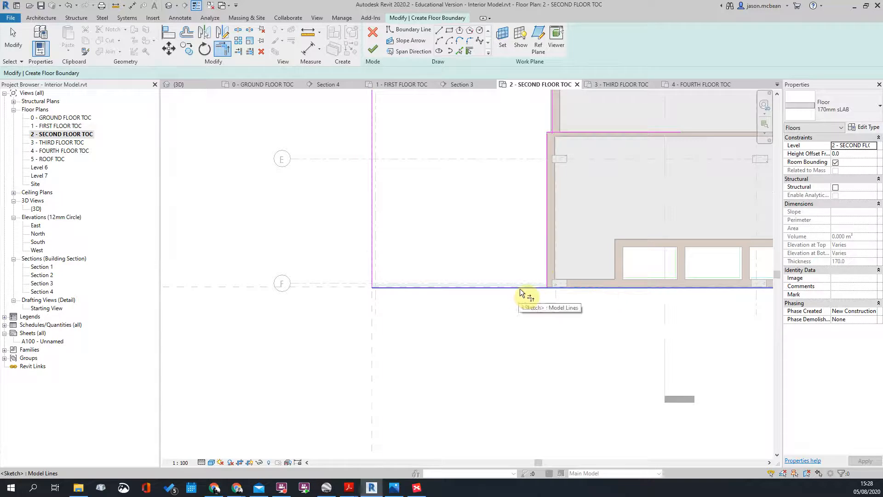
{"action": "left_click", "coordinate": [547, 277]}
{"action": "scroll", "coordinate": [548, 277], "scroll_direction": "down", "scroll_amount": 4}
{"action": "scroll", "coordinate": [507, 153], "scroll_direction": "up", "scroll_amount": 2}
Step: Trim the remaining top-left, right and lower corners so every boundary line joins
{"action": "left_click", "coordinate": [502, 123]}
{"action": "left_click", "coordinate": [504, 95]}
{"action": "left_click", "coordinate": [594, 138]}
{"action": "scroll", "coordinate": [606, 326], "scroll_direction": "up", "scroll_amount": 5}
{"action": "left_click", "coordinate": [532, 331]}
{"action": "left_click", "coordinate": [534, 319]}
{"action": "left_click", "coordinate": [516, 337]}
{"action": "left_click", "coordinate": [512, 344]}
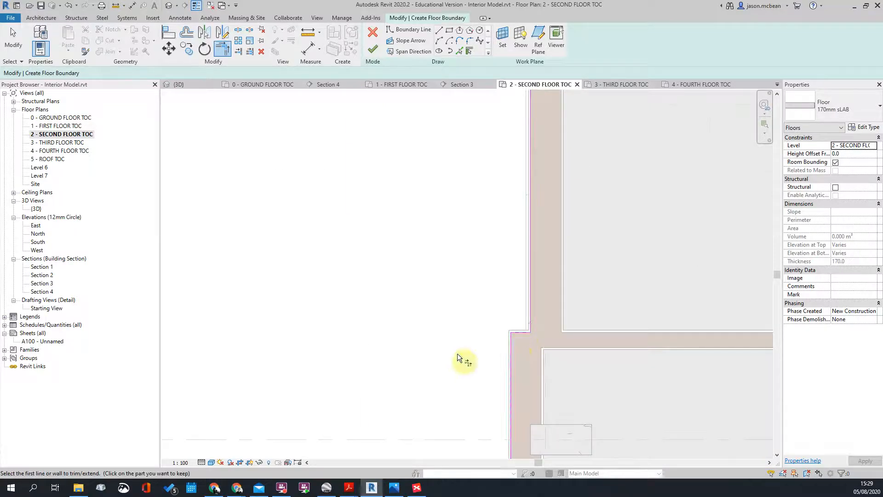
{"action": "scroll", "coordinate": [503, 321], "scroll_direction": "down", "scroll_amount": 4}
{"action": "key", "text": "Escape"}
{"action": "scroll", "coordinate": [506, 326], "scroll_direction": "down", "scroll_amount": 5}
{"action": "scroll", "coordinate": [516, 203], "scroll_direction": "up", "scroll_amount": 4}
{"action": "middle_click_drag", "start_coordinate": [516, 203], "coordinate": [467, 210]}
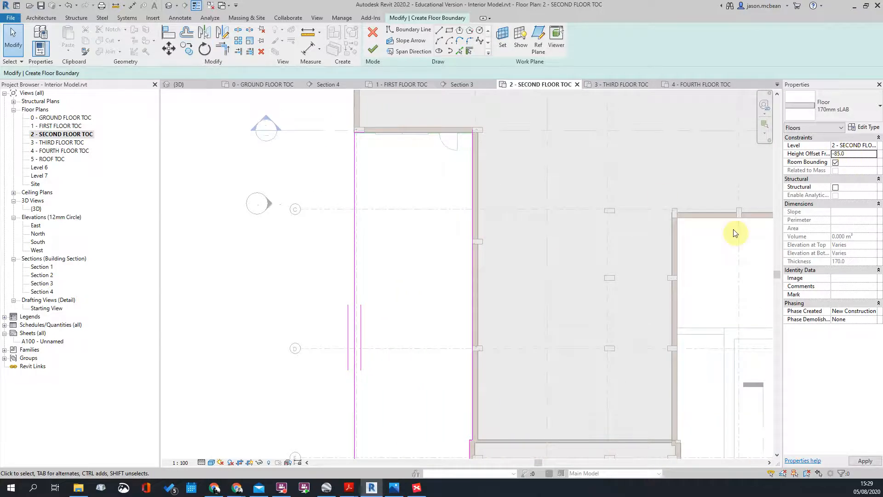
{"action": "scroll", "coordinate": [326, 188], "scroll_direction": "down", "scroll_amount": 3}
Step: After the open-loop error, trim the top-left corner with TR to close the boundary
{"action": "left_click", "coordinate": [373, 49]}
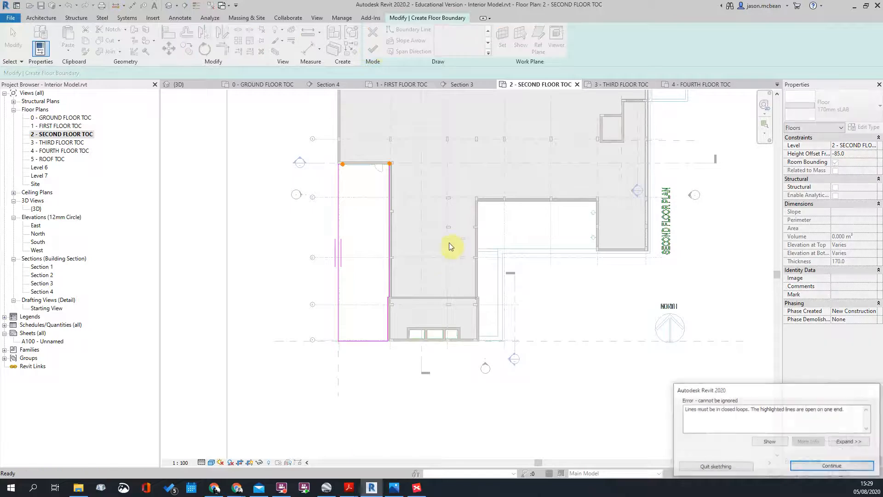
{"action": "scroll", "coordinate": [360, 179], "scroll_direction": "up", "scroll_amount": 5}
{"action": "scroll", "coordinate": [366, 162], "scroll_direction": "up", "scroll_amount": 3}
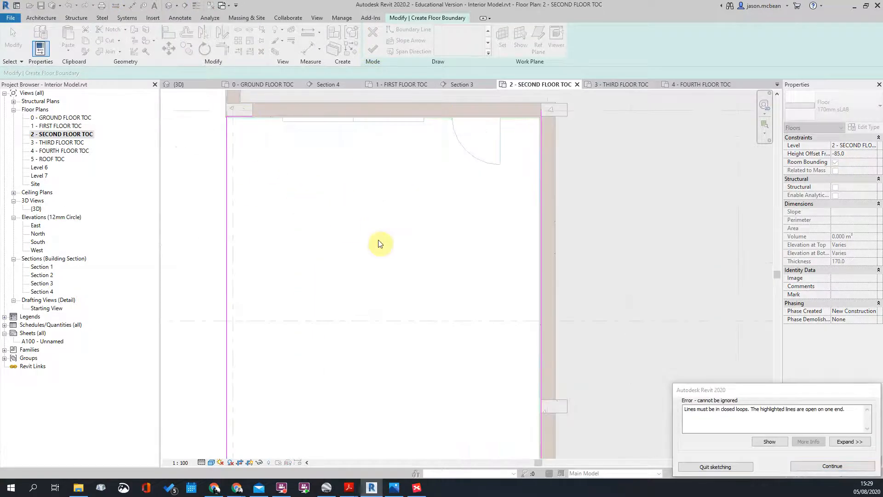
{"action": "key", "text": "Escape"}
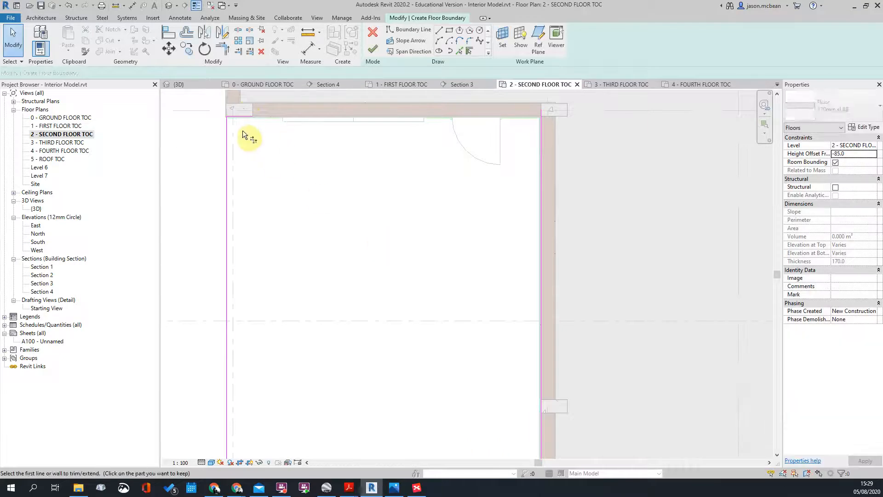
{"action": "key", "text": "t"}
{"action": "key", "text": "r"}
{"action": "left_click", "coordinate": [244, 116]}
{"action": "left_click", "coordinate": [538, 127]}
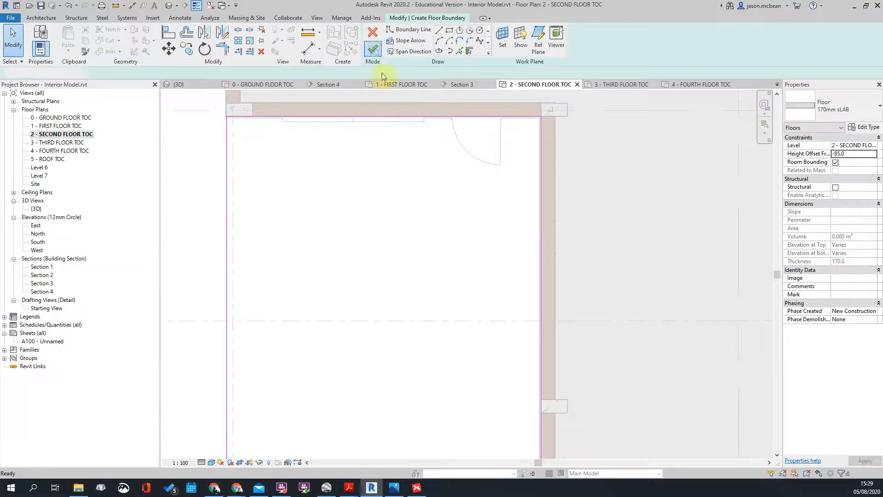
Step: Finish the 170mm sLAB floor and leave the walls unattached to it
{"action": "left_click", "coordinate": [373, 49]}
{"action": "left_click", "coordinate": [510, 249]}
{"action": "scroll", "coordinate": [455, 224], "scroll_direction": "down", "scroll_amount": 3}
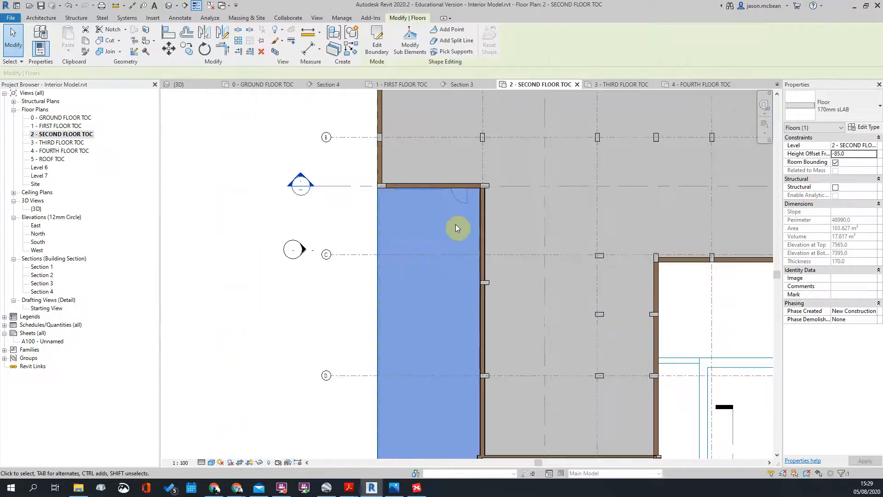
{"action": "key", "text": "Escape"}
{"action": "scroll", "coordinate": [488, 355], "scroll_direction": "down", "scroll_amount": 2}
{"action": "scroll", "coordinate": [500, 280], "scroll_direction": "up", "scroll_amount": 3}
{"action": "scroll", "coordinate": [500, 280], "scroll_direction": "down", "scroll_amount": 3}
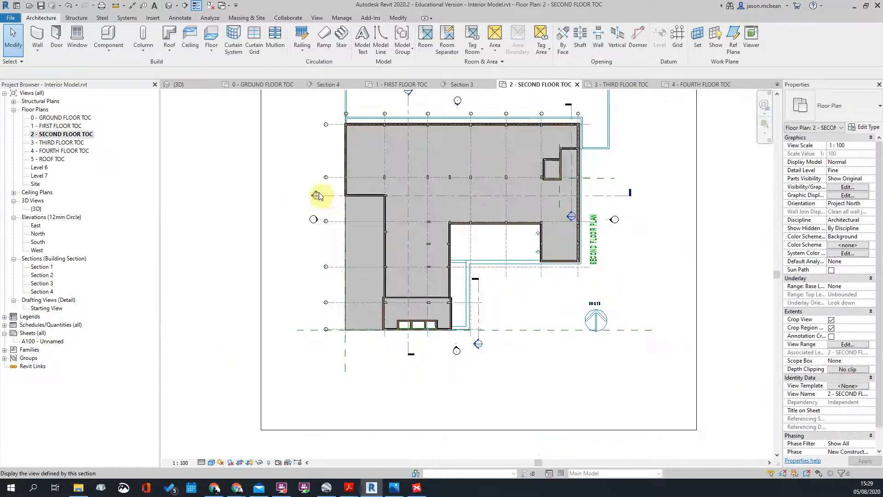
Step: Open Section 3 and inspect the second-floor slab, the red exterior wall and adjacent slabs
{"action": "left_click", "coordinate": [335, 194]}
{"action": "double_click", "coordinate": [316, 196]}
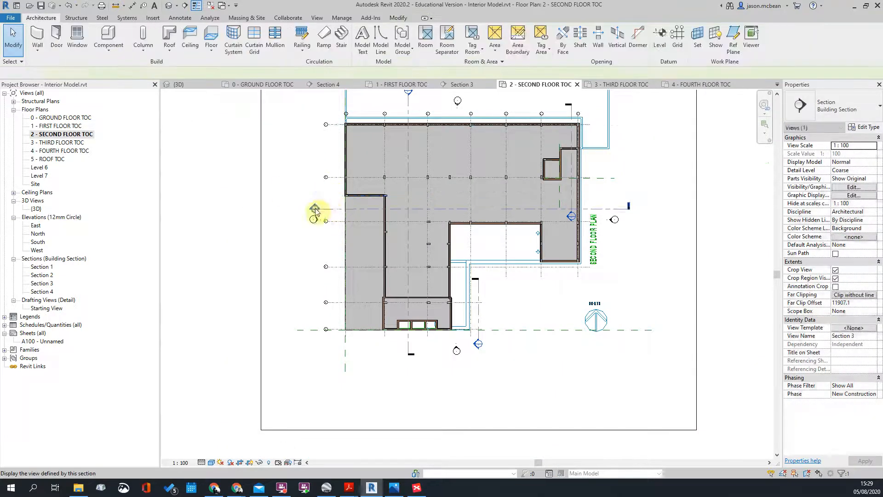
{"action": "scroll", "coordinate": [284, 148], "scroll_direction": "up", "scroll_amount": 3}
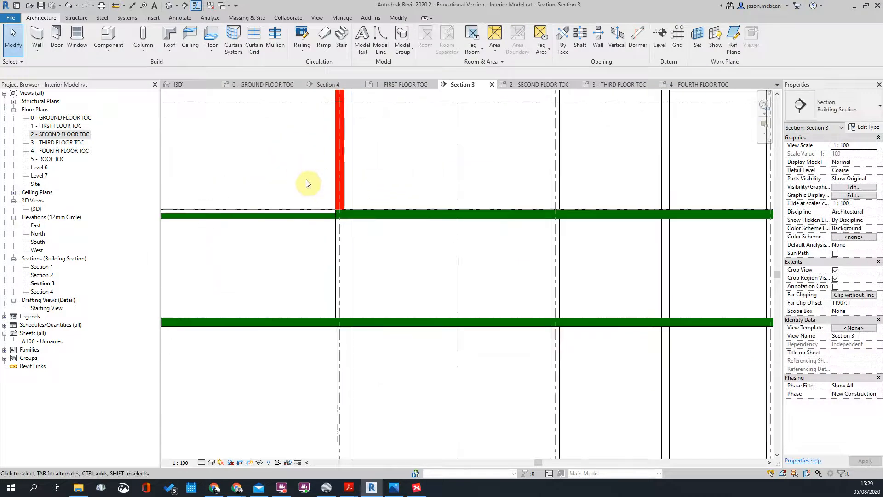
{"action": "scroll", "coordinate": [313, 193], "scroll_direction": "up", "scroll_amount": 6}
{"action": "scroll", "coordinate": [460, 256], "scroll_direction": "down", "scroll_amount": 5}
{"action": "scroll", "coordinate": [276, 262], "scroll_direction": "up", "scroll_amount": 2}
{"action": "scroll", "coordinate": [444, 258], "scroll_direction": "down", "scroll_amount": 2}
{"action": "scroll", "coordinate": [363, 247], "scroll_direction": "up", "scroll_amount": 2}
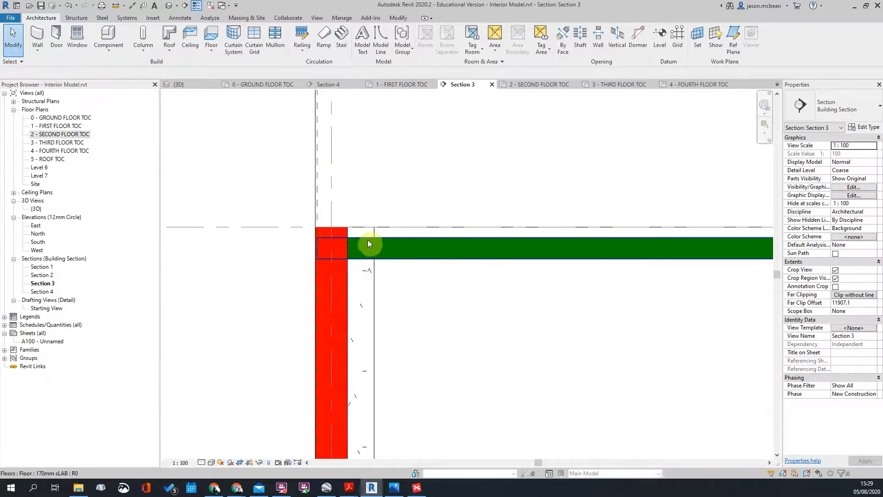
{"action": "left_click", "coordinate": [368, 242]}
{"action": "scroll", "coordinate": [370, 241], "scroll_direction": "down", "scroll_amount": 2}
{"action": "left_click", "coordinate": [447, 263]}
{"action": "scroll", "coordinate": [355, 288], "scroll_direction": "up", "scroll_amount": 2}
{"action": "left_click", "coordinate": [366, 275]}
{"action": "scroll", "coordinate": [364, 241], "scroll_direction": "down", "scroll_amount": 2}
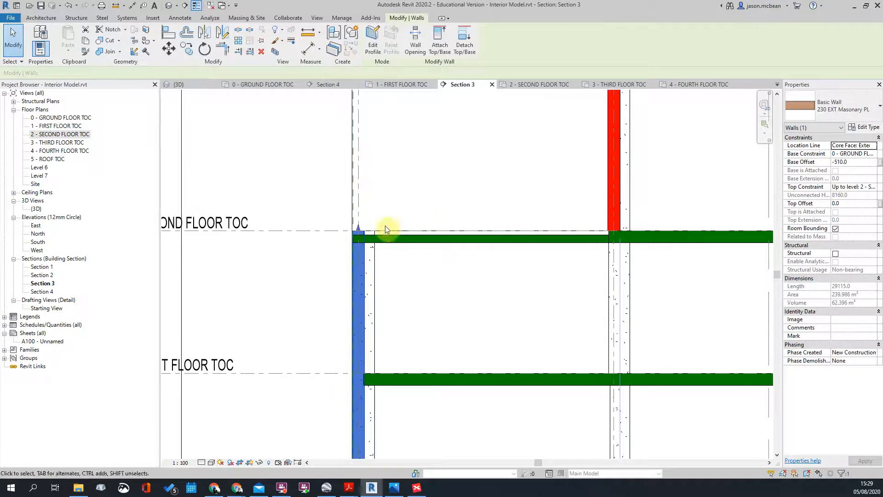
{"action": "left_click", "coordinate": [357, 164]}
{"action": "scroll", "coordinate": [366, 228], "scroll_direction": "up", "scroll_amount": 2}
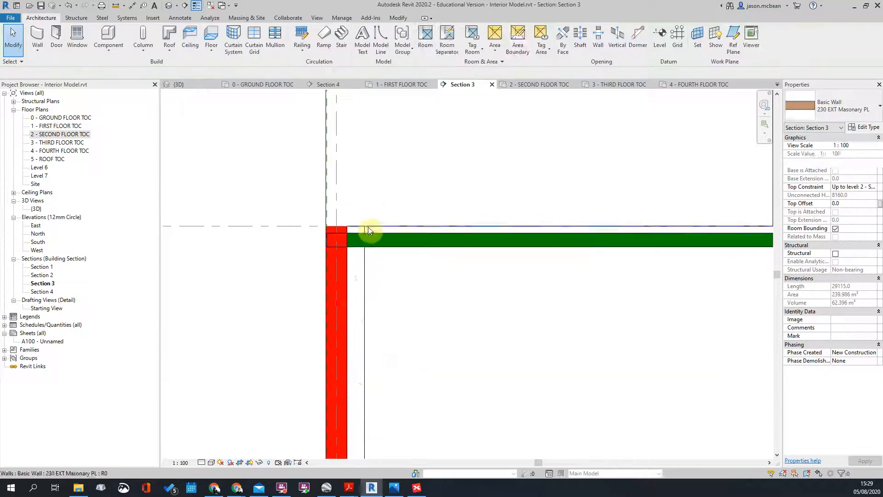
{"action": "left_click", "coordinate": [389, 232]}
{"action": "scroll", "coordinate": [351, 233], "scroll_direction": "up", "scroll_amount": 1}
{"action": "scroll", "coordinate": [333, 259], "scroll_direction": "down", "scroll_amount": 2}
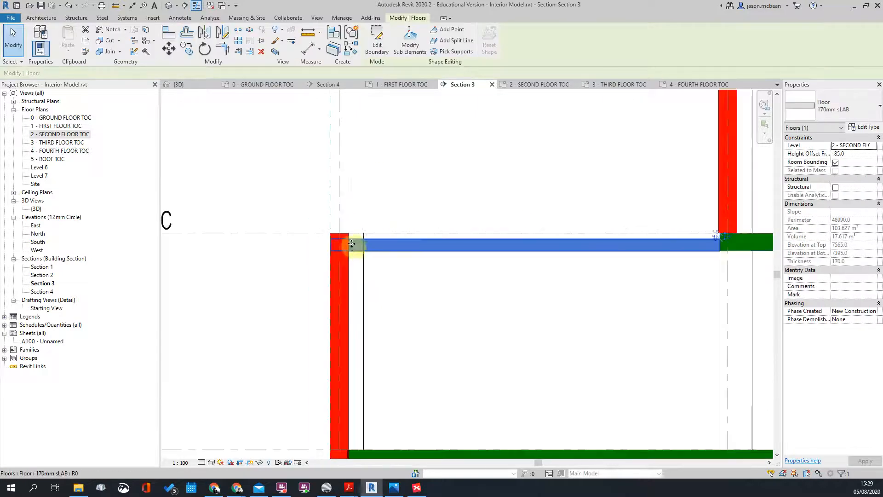
{"action": "left_click", "coordinate": [338, 247]}
{"action": "scroll", "coordinate": [347, 256], "scroll_direction": "down", "scroll_amount": 4}
{"action": "scroll", "coordinate": [359, 307], "scroll_direction": "up", "scroll_amount": 2}
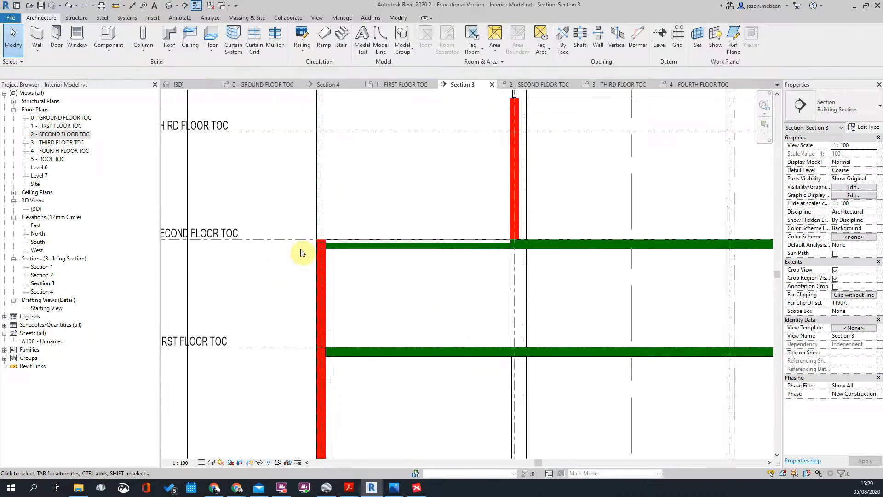
{"action": "scroll", "coordinate": [390, 248], "scroll_direction": "down", "scroll_amount": 3}
{"action": "scroll", "coordinate": [306, 245], "scroll_direction": "up", "scroll_amount": 2}
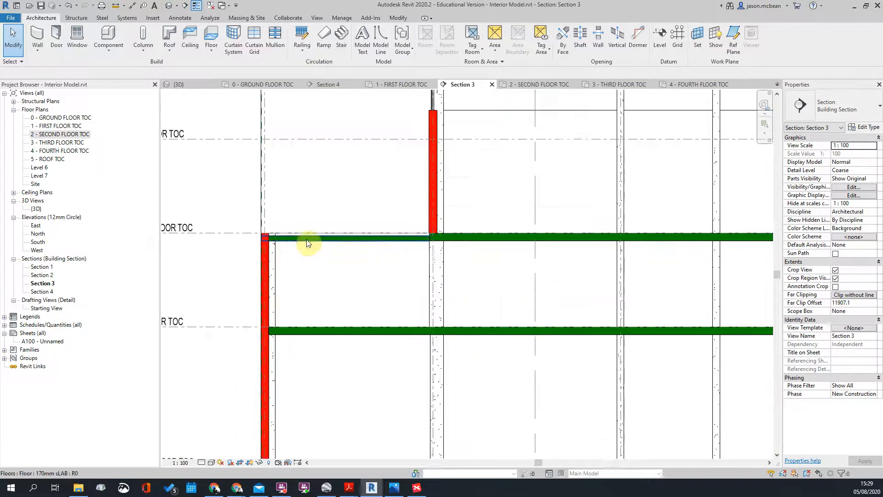
{"action": "left_click", "coordinate": [307, 240]}
{"action": "scroll", "coordinate": [307, 243], "scroll_direction": "down", "scroll_amount": 3}
{"action": "key", "text": "Escape"}
Step: Zoom out over the building, check the multistory stair, then open the Section 1 view
{"action": "scroll", "coordinate": [344, 238], "scroll_direction": "up", "scroll_amount": 2}
{"action": "scroll", "coordinate": [344, 237], "scroll_direction": "down", "scroll_amount": 3}
{"action": "scroll", "coordinate": [355, 239], "scroll_direction": "up", "scroll_amount": 7}
{"action": "scroll", "coordinate": [414, 246], "scroll_direction": "up", "scroll_amount": 3}
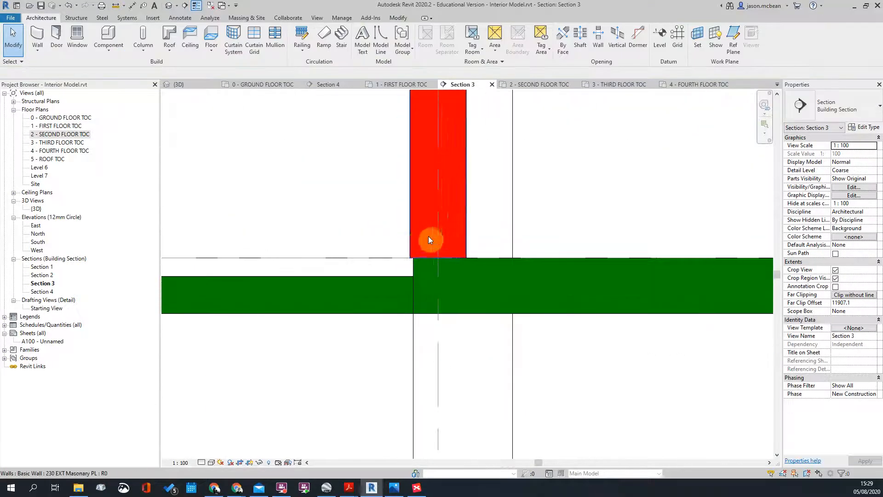
{"action": "scroll", "coordinate": [433, 262], "scroll_direction": "down", "scroll_amount": 4}
{"action": "scroll", "coordinate": [420, 270], "scroll_direction": "down", "scroll_amount": 3}
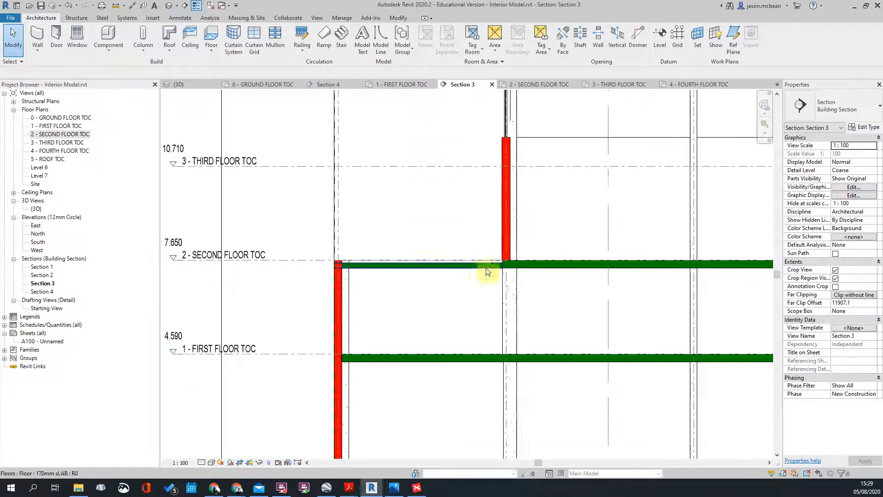
{"action": "scroll", "coordinate": [343, 261], "scroll_direction": "down", "scroll_amount": 3}
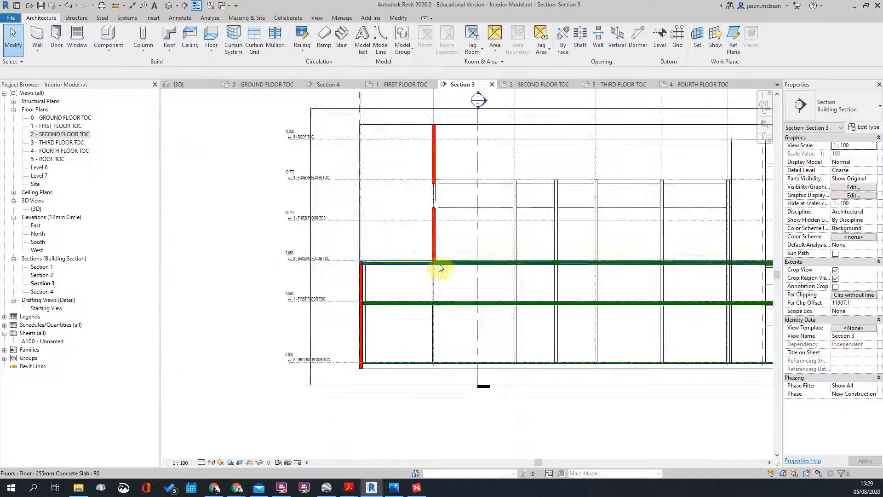
{"action": "scroll", "coordinate": [414, 267], "scroll_direction": "up", "scroll_amount": 3}
{"action": "scroll", "coordinate": [450, 263], "scroll_direction": "down", "scroll_amount": 4}
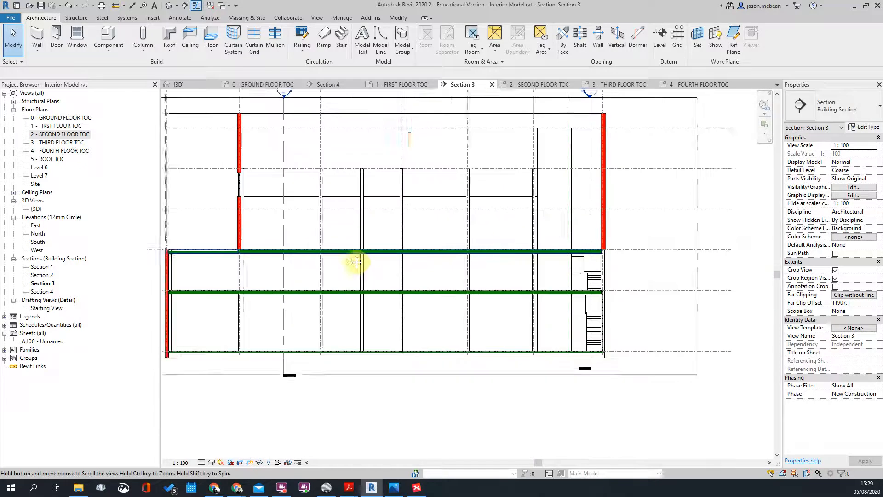
{"action": "scroll", "coordinate": [430, 241], "scroll_direction": "up", "scroll_amount": 7}
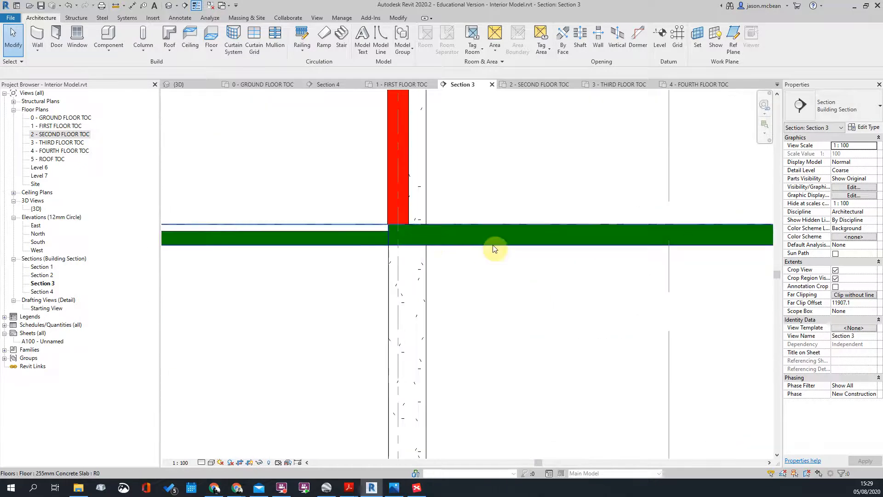
{"action": "scroll", "coordinate": [501, 250], "scroll_direction": "down", "scroll_amount": 3}
{"action": "scroll", "coordinate": [508, 229], "scroll_direction": "down", "scroll_amount": 3}
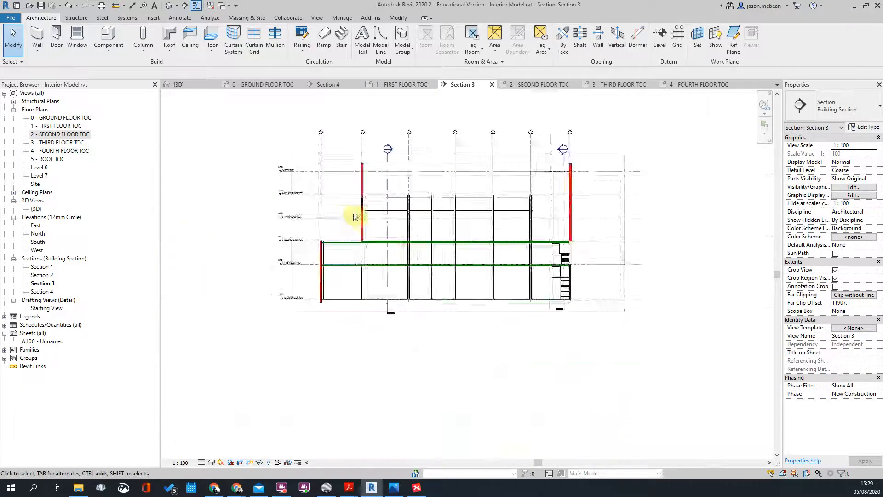
{"action": "scroll", "coordinate": [366, 201], "scroll_direction": "up", "scroll_amount": 3}
{"action": "scroll", "coordinate": [366, 201], "scroll_direction": "up", "scroll_amount": 5}
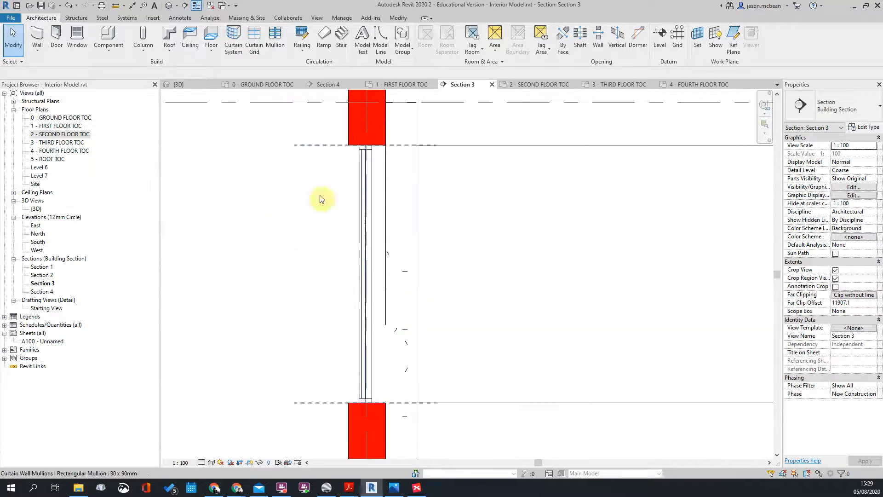
{"action": "scroll", "coordinate": [428, 201], "scroll_direction": "down", "scroll_amount": 6}
{"action": "scroll", "coordinate": [421, 283], "scroll_direction": "up", "scroll_amount": 4}
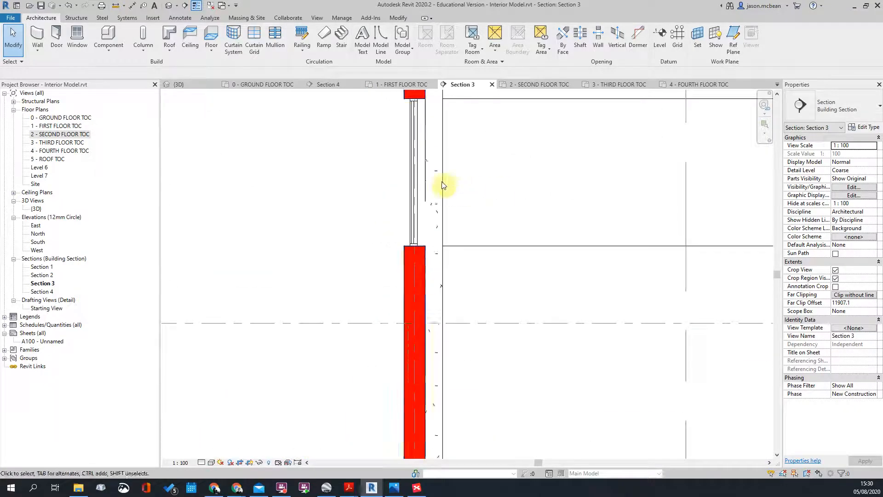
{"action": "scroll", "coordinate": [447, 189], "scroll_direction": "down", "scroll_amount": 5}
{"action": "scroll", "coordinate": [353, 227], "scroll_direction": "down", "scroll_amount": 4}
{"action": "scroll", "coordinate": [295, 234], "scroll_direction": "up", "scroll_amount": 1}
{"action": "scroll", "coordinate": [648, 244], "scroll_direction": "up", "scroll_amount": 3}
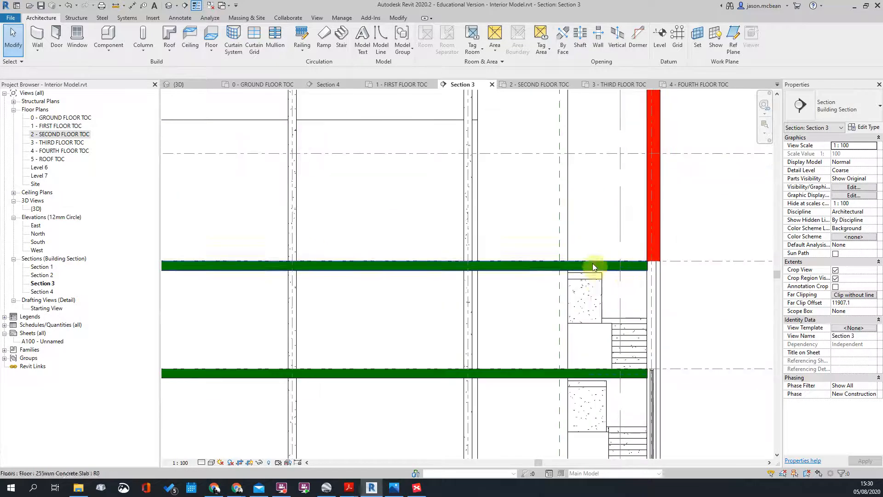
{"action": "scroll", "coordinate": [601, 276], "scroll_direction": "up", "scroll_amount": 3}
{"action": "scroll", "coordinate": [603, 187], "scroll_direction": "down", "scroll_amount": 4}
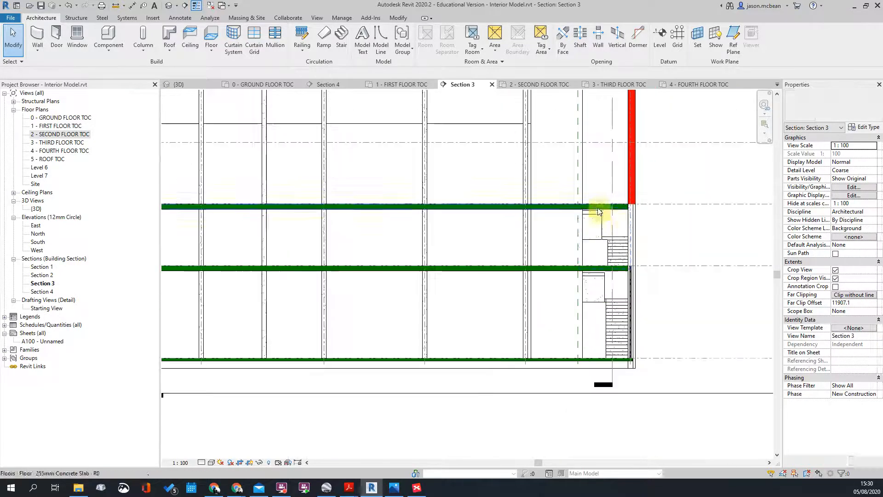
{"action": "left_click", "coordinate": [596, 221]}
{"action": "scroll", "coordinate": [598, 221], "scroll_direction": "up", "scroll_amount": 3}
{"action": "key", "text": "Escape"}
{"action": "scroll", "coordinate": [611, 276], "scroll_direction": "down", "scroll_amount": 3}
{"action": "scroll", "coordinate": [607, 257], "scroll_direction": "up", "scroll_amount": 4}
{"action": "scroll", "coordinate": [611, 258], "scroll_direction": "down", "scroll_amount": 4}
{"action": "scroll", "coordinate": [381, 262], "scroll_direction": "up", "scroll_amount": 3}
{"action": "middle_click_drag", "start_coordinate": [380, 262], "coordinate": [394, 277]}
{"action": "scroll", "coordinate": [644, 173], "scroll_direction": "down", "scroll_amount": 4}
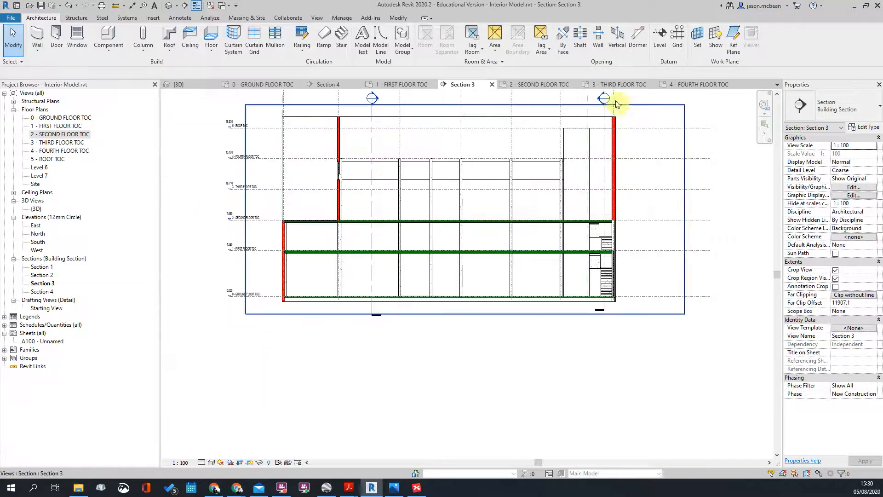
{"action": "scroll", "coordinate": [576, 130], "scroll_direction": "down", "scroll_amount": 1}
{"action": "double_click", "coordinate": [570, 137]}
Step: Select and deselect the stair in Section 1, then close the Section 1 view
{"action": "scroll", "coordinate": [414, 296], "scroll_direction": "up", "scroll_amount": 4}
{"action": "scroll", "coordinate": [454, 262], "scroll_direction": "up", "scroll_amount": 2}
{"action": "scroll", "coordinate": [454, 262], "scroll_direction": "down", "scroll_amount": 1}
{"action": "left_click", "coordinate": [468, 260]}
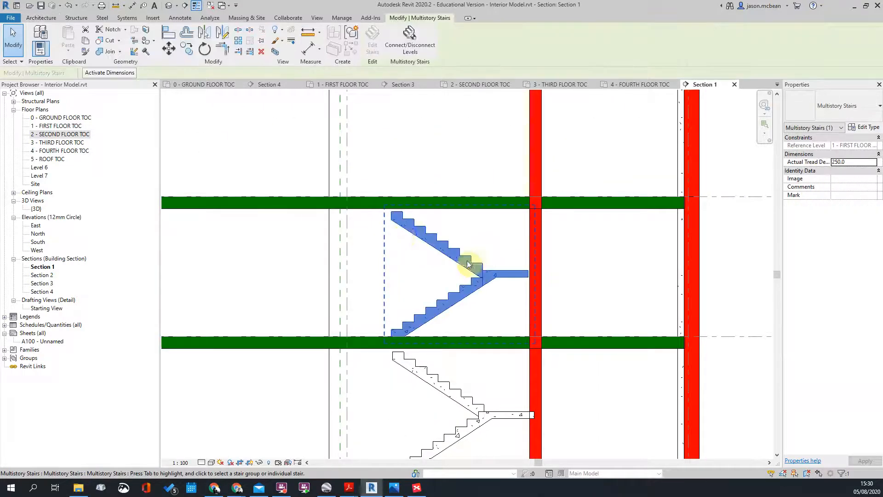
{"action": "scroll", "coordinate": [477, 290], "scroll_direction": "down", "scroll_amount": 4}
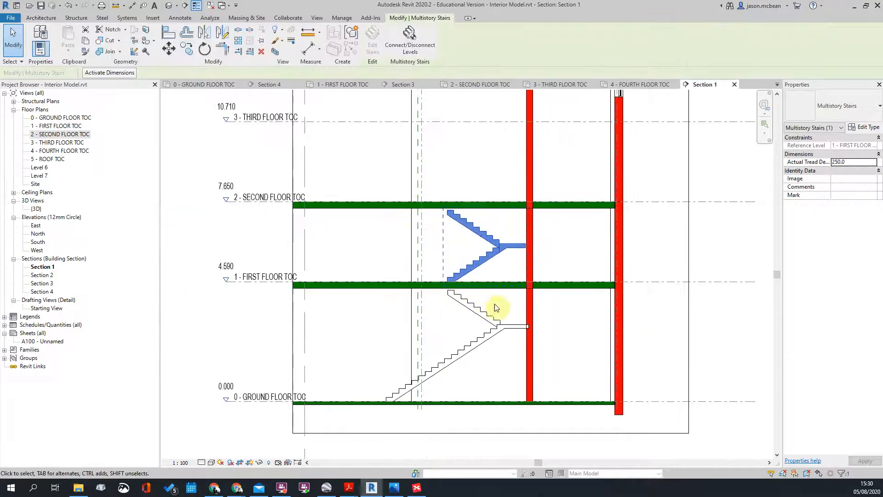
{"action": "key", "text": "Escape"}
{"action": "scroll", "coordinate": [619, 197], "scroll_direction": "down", "scroll_amount": 3}
{"action": "scroll", "coordinate": [553, 231], "scroll_direction": "down", "scroll_amount": 1}
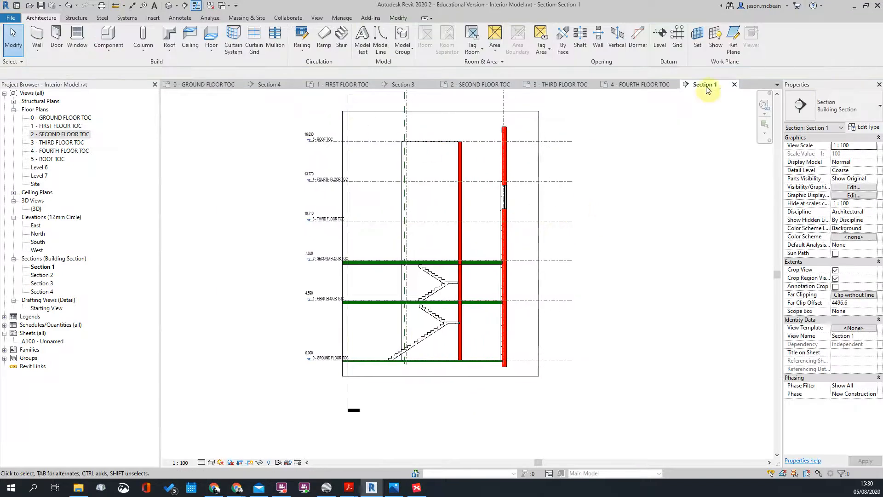
{"action": "left_click", "coordinate": [735, 86]}
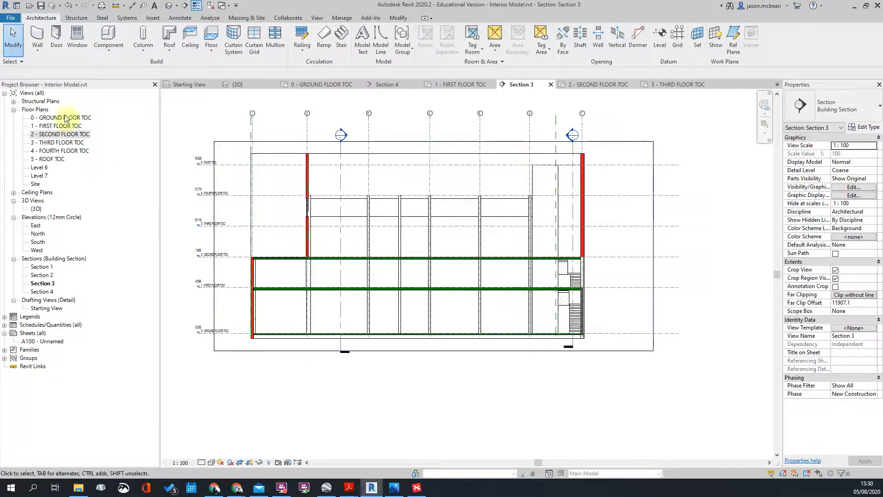
Step: Open the 2 - SECOND FLOOR TOC plan and start a new 170mm slab floor sketch
{"action": "double_click", "coordinate": [42, 134]}
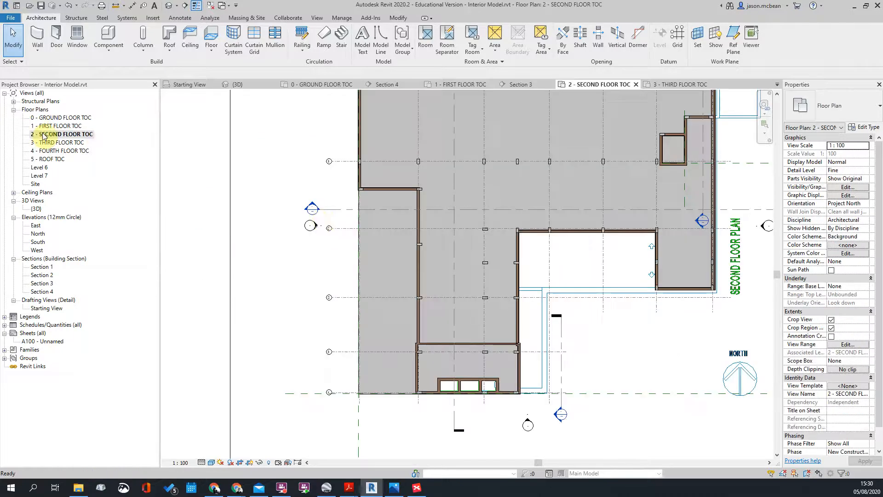
{"action": "scroll", "coordinate": [497, 302], "scroll_direction": "up", "scroll_amount": 2}
{"action": "scroll", "coordinate": [349, 258], "scroll_direction": "up", "scroll_amount": 2}
{"action": "middle_click_drag", "start_coordinate": [351, 256], "coordinate": [165, 221]}
{"action": "scroll", "coordinate": [294, 220], "scroll_direction": "down", "scroll_amount": 2}
{"action": "scroll", "coordinate": [347, 284], "scroll_direction": "up", "scroll_amount": 3}
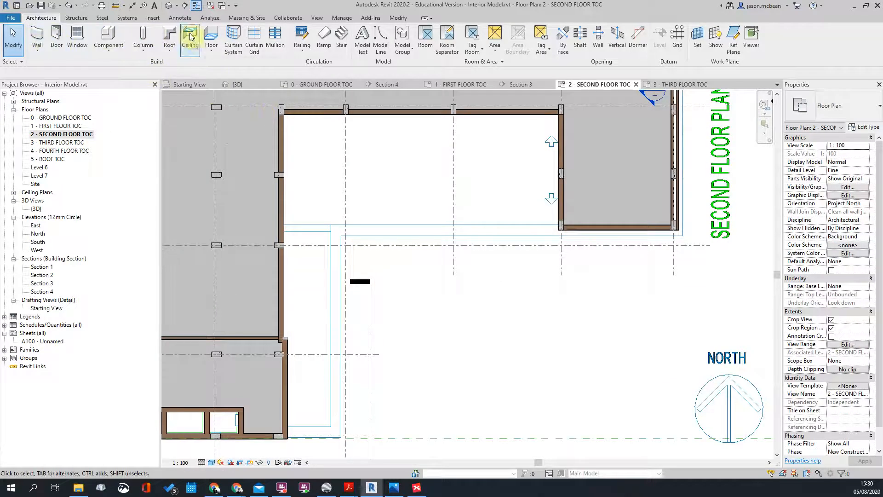
{"action": "left_click", "coordinate": [212, 36]}
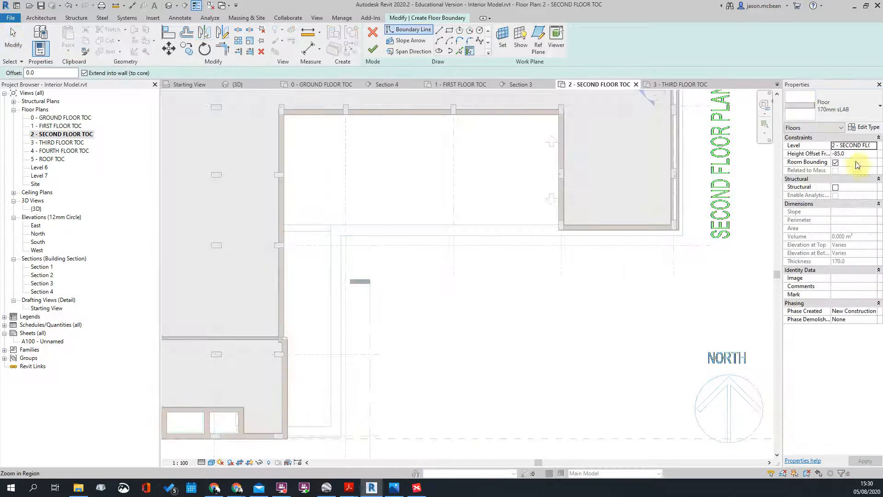
Step: With Pick Walls, add slab boundary lines along the first wall and the top wall
{"action": "scroll", "coordinate": [361, 230], "scroll_direction": "up", "scroll_amount": 5}
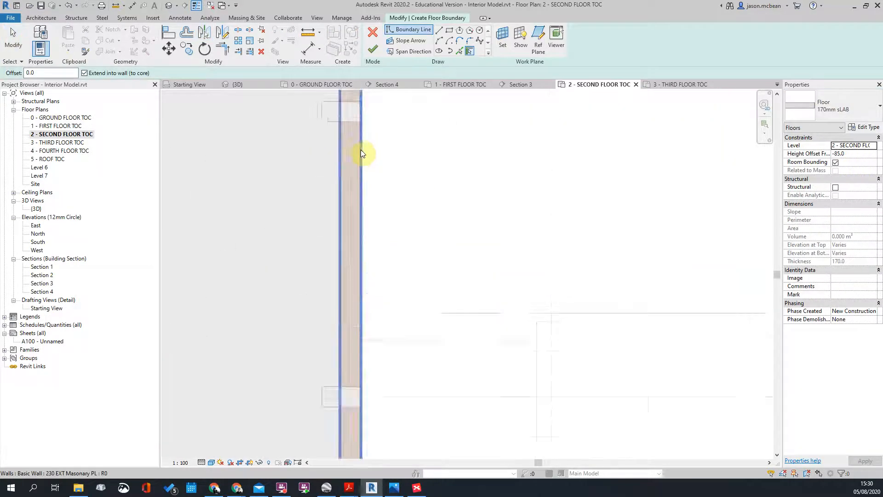
{"action": "left_click", "coordinate": [469, 52]}
{"action": "left_click", "coordinate": [361, 159]}
{"action": "scroll", "coordinate": [395, 166], "scroll_direction": "down", "scroll_amount": 4}
{"action": "middle_click_drag", "start_coordinate": [449, 125], "coordinate": [377, 388]}
{"action": "left_click", "coordinate": [335, 270]}
{"action": "scroll", "coordinate": [354, 190], "scroll_direction": "down", "scroll_amount": 1}
{"action": "scroll", "coordinate": [359, 191], "scroll_direction": "down", "scroll_amount": 3}
{"action": "scroll", "coordinate": [499, 296], "scroll_direction": "up", "scroll_amount": 5}
Step: Add boundary lines along the right, horizontal and lower right walls
{"action": "left_click", "coordinate": [486, 292]}
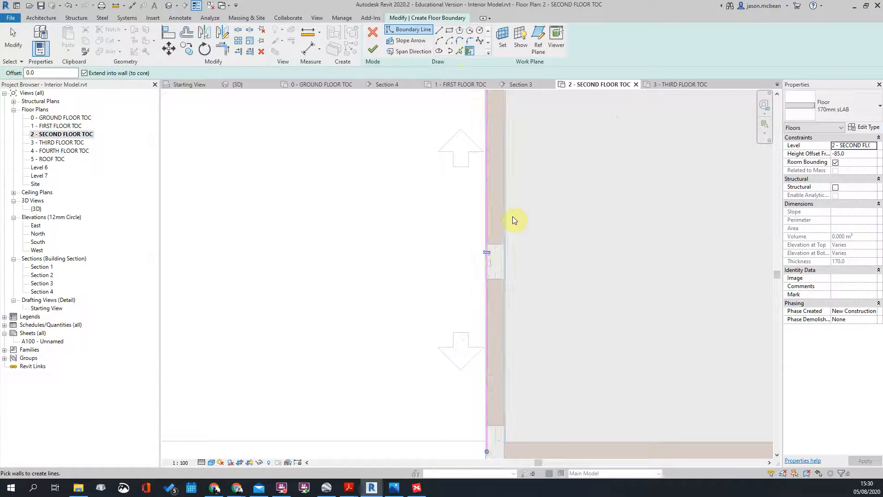
{"action": "scroll", "coordinate": [514, 220], "scroll_direction": "down", "scroll_amount": 3}
{"action": "scroll", "coordinate": [339, 312], "scroll_direction": "up", "scroll_amount": 5}
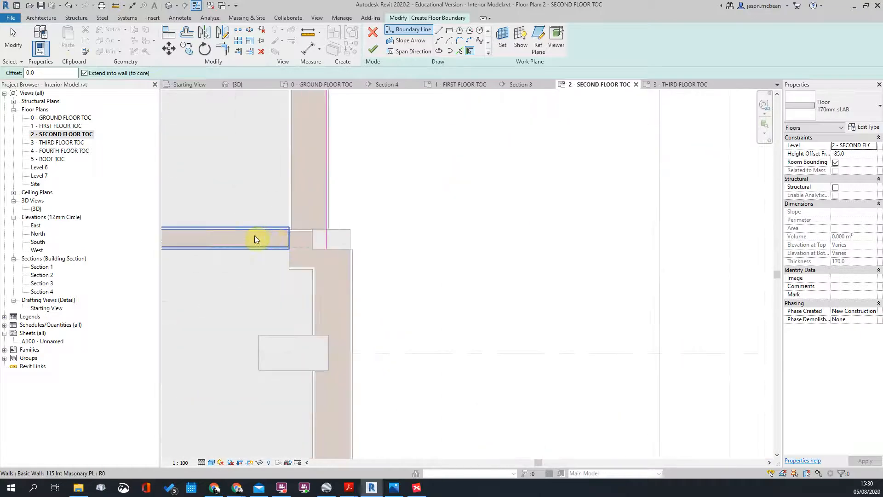
{"action": "left_click", "coordinate": [266, 248]}
{"action": "scroll", "coordinate": [565, 284], "scroll_direction": "down", "scroll_amount": 2}
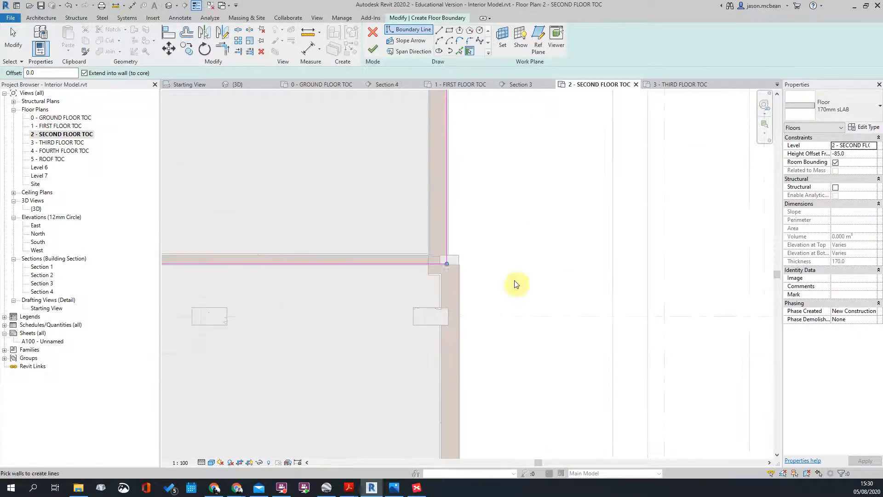
{"action": "left_click", "coordinate": [461, 293]}
{"action": "scroll", "coordinate": [487, 250], "scroll_direction": "down", "scroll_amount": 3}
{"action": "scroll", "coordinate": [440, 263], "scroll_direction": "up", "scroll_amount": 3}
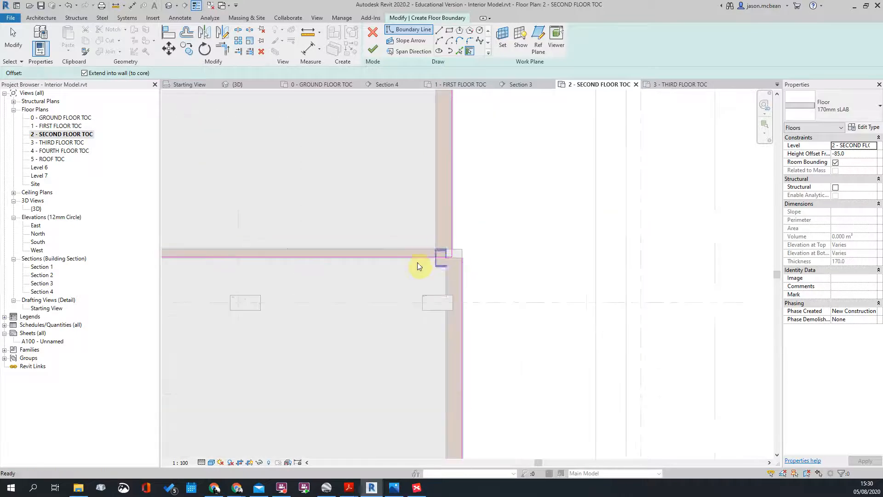
{"action": "key", "text": "Escape"}
Step: Flip the horizontal boundary line to the wall's other face
{"action": "left_click", "coordinate": [410, 258]}
{"action": "scroll", "coordinate": [592, 245], "scroll_direction": "down", "scroll_amount": 2}
{"action": "left_click", "coordinate": [335, 252]}
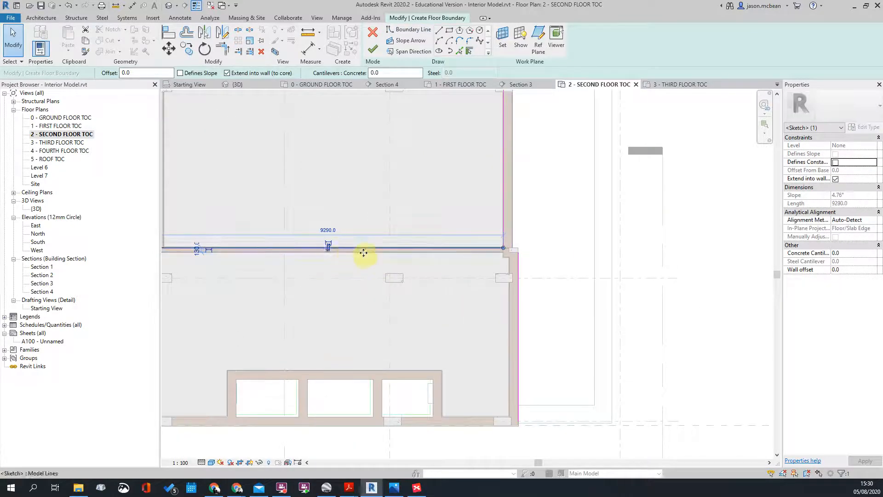
{"action": "scroll", "coordinate": [454, 252], "scroll_direction": "up", "scroll_amount": 4}
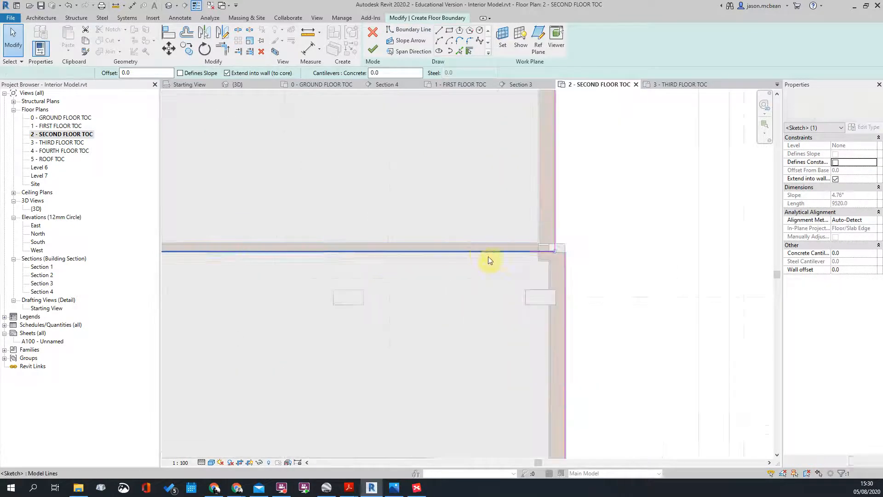
{"action": "key", "text": "Escape"}
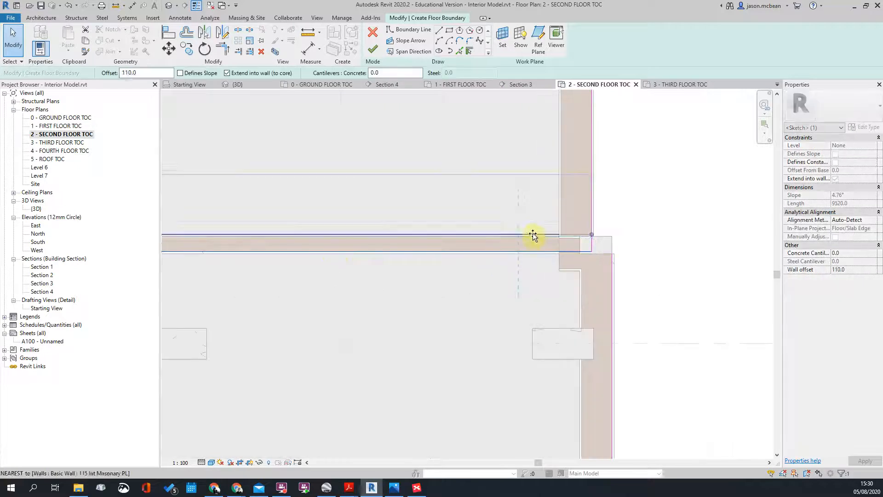
Step: Trim the top horizontal and vertical boundary lines to a clean corner with TR
{"action": "key", "text": "t"}
{"action": "key", "text": "r"}
{"action": "left_click", "coordinate": [539, 235]}
{"action": "left_click", "coordinate": [614, 252]}
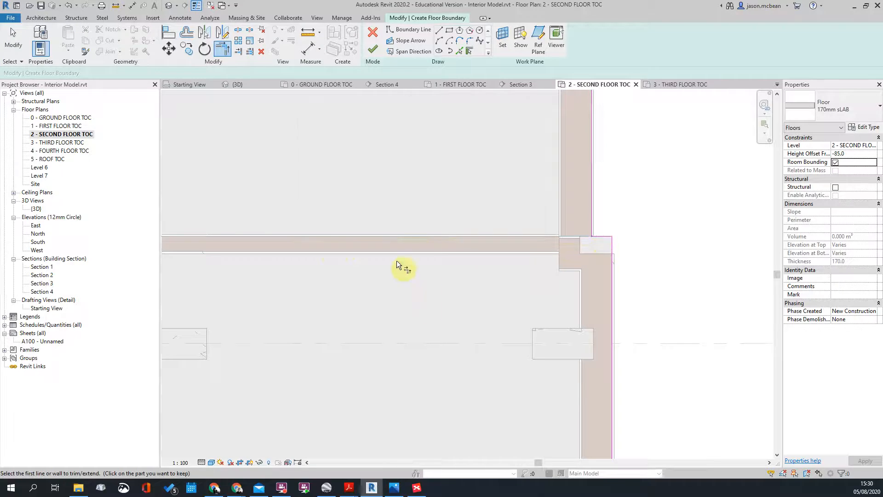
{"action": "scroll", "coordinate": [418, 280], "scroll_direction": "down", "scroll_amount": 4}
{"action": "scroll", "coordinate": [412, 341], "scroll_direction": "up", "scroll_amount": 5}
{"action": "key", "text": "Escape"}
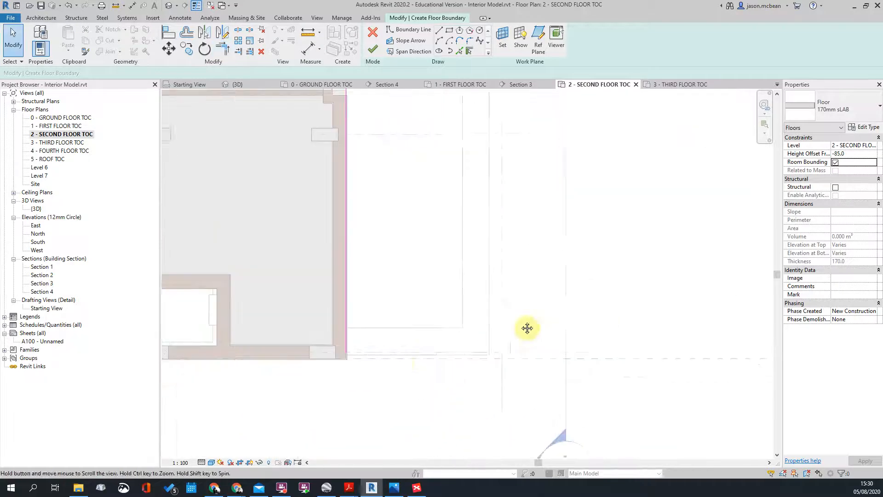
Step: Use Pick Lines to add the bottom horizontal, vertical and upper horizontal lines to the boundary
{"action": "left_click", "coordinate": [460, 51]}
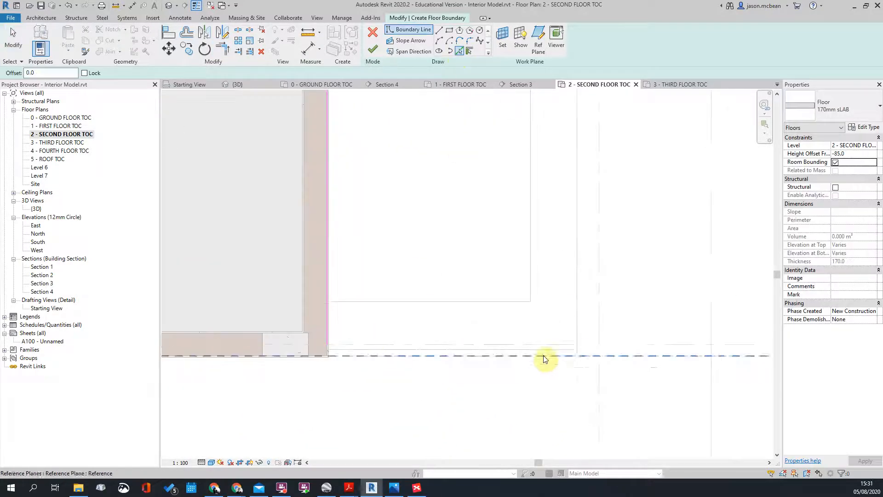
{"action": "left_click", "coordinate": [545, 350]}
{"action": "left_click", "coordinate": [582, 329]}
{"action": "scroll", "coordinate": [463, 380], "scroll_direction": "down", "scroll_amount": 5}
{"action": "middle_click_drag", "start_coordinate": [591, 189], "coordinate": [517, 353]}
{"action": "left_click", "coordinate": [468, 186]}
{"action": "scroll", "coordinate": [499, 230], "scroll_direction": "down", "scroll_amount": 2}
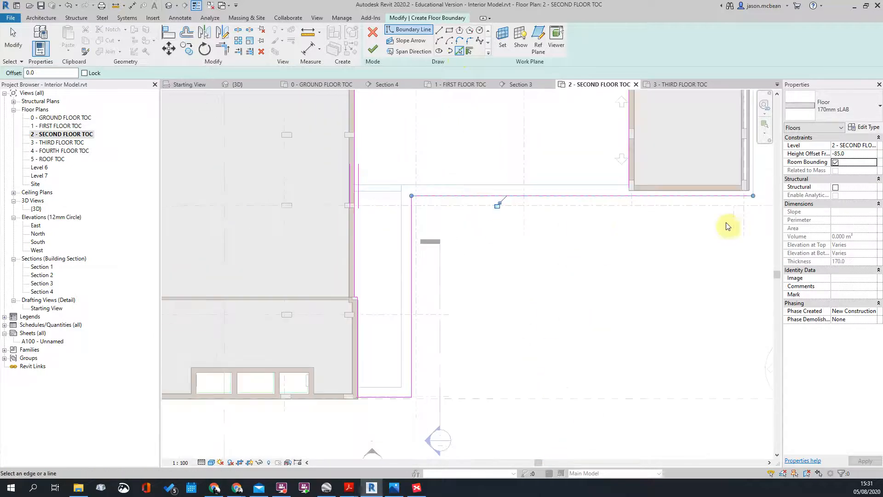
{"action": "middle_click_drag", "start_coordinate": [639, 235], "coordinate": [587, 273]}
{"action": "scroll", "coordinate": [590, 213], "scroll_direction": "up", "scroll_amount": 2}
{"action": "key", "text": "Escape"}
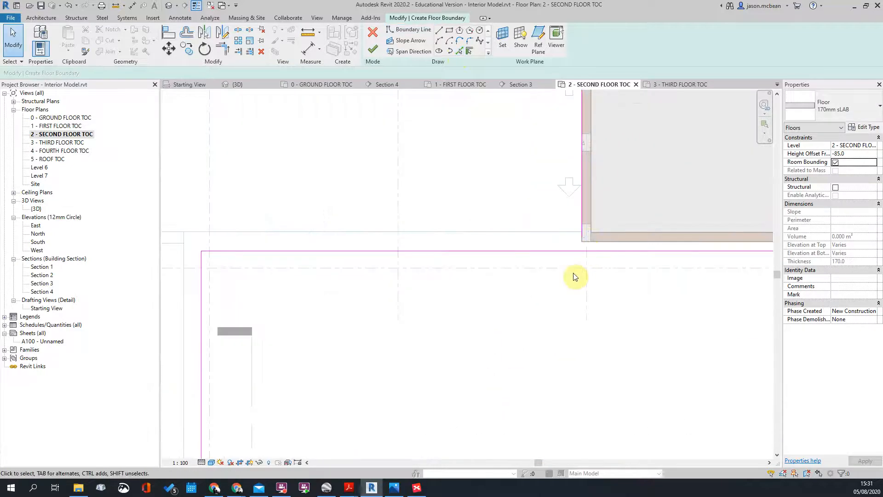
Step: Trim the vertical and horizontal boundary lines to a corner with TR
{"action": "key", "text": "t"}
{"action": "key", "text": "r"}
{"action": "left_click", "coordinate": [583, 226]}
{"action": "left_click", "coordinate": [570, 252]}
{"action": "scroll", "coordinate": [562, 267], "scroll_direction": "down", "scroll_amount": 3}
{"action": "key", "text": "Escape"}
Step: Pan and zoom around the plan to check the slab boundary at every corner
{"action": "scroll", "coordinate": [668, 231], "scroll_direction": "down", "scroll_amount": 2}
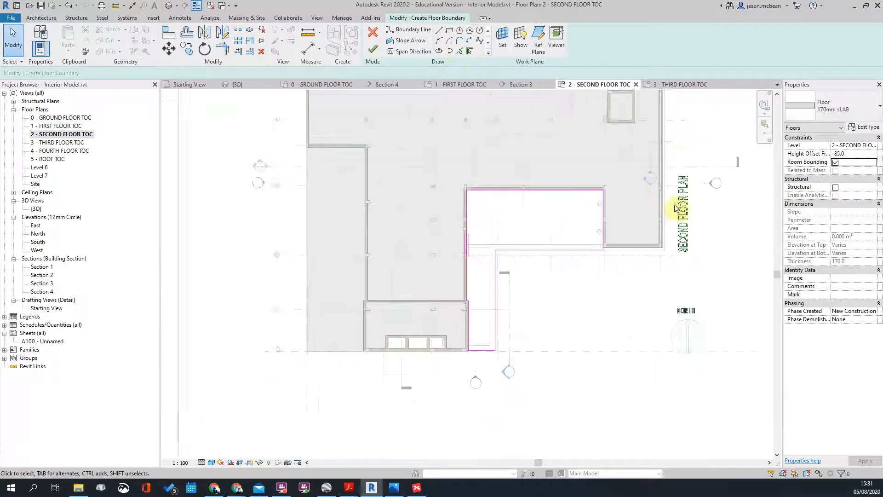
{"action": "middle_click_drag", "start_coordinate": [679, 208], "coordinate": [653, 233]}
{"action": "scroll", "coordinate": [651, 143], "scroll_direction": "up", "scroll_amount": 3}
{"action": "middle_click_drag", "start_coordinate": [622, 195], "coordinate": [598, 325]}
{"action": "scroll", "coordinate": [649, 163], "scroll_direction": "up", "scroll_amount": 2}
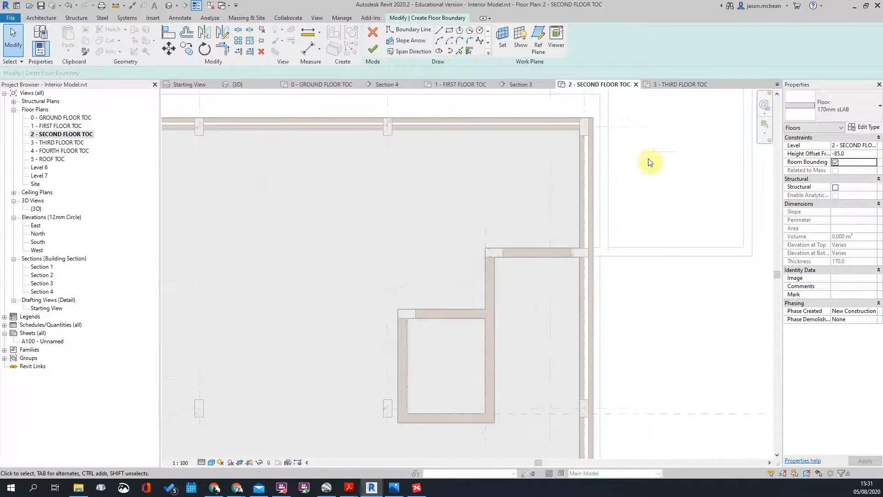
{"action": "scroll", "coordinate": [600, 280], "scroll_direction": "down", "scroll_amount": 2}
{"action": "scroll", "coordinate": [621, 330], "scroll_direction": "up", "scroll_amount": 4}
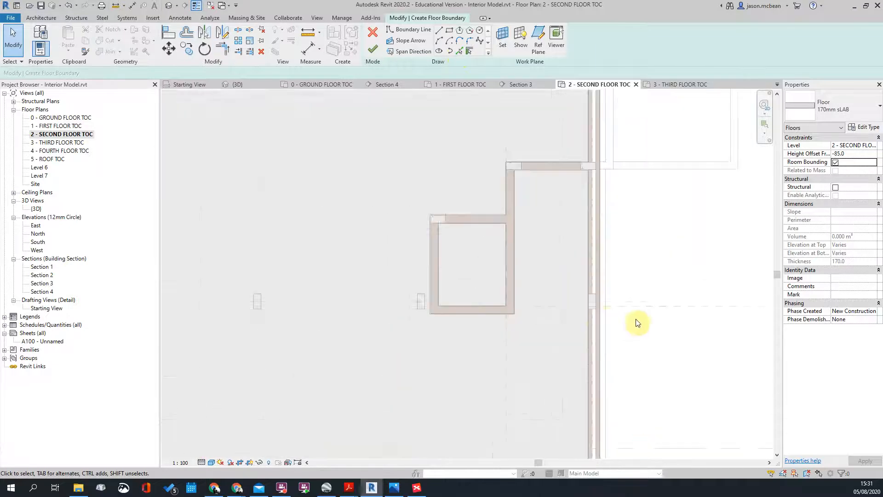
{"action": "scroll", "coordinate": [644, 322], "scroll_direction": "down", "scroll_amount": 1}
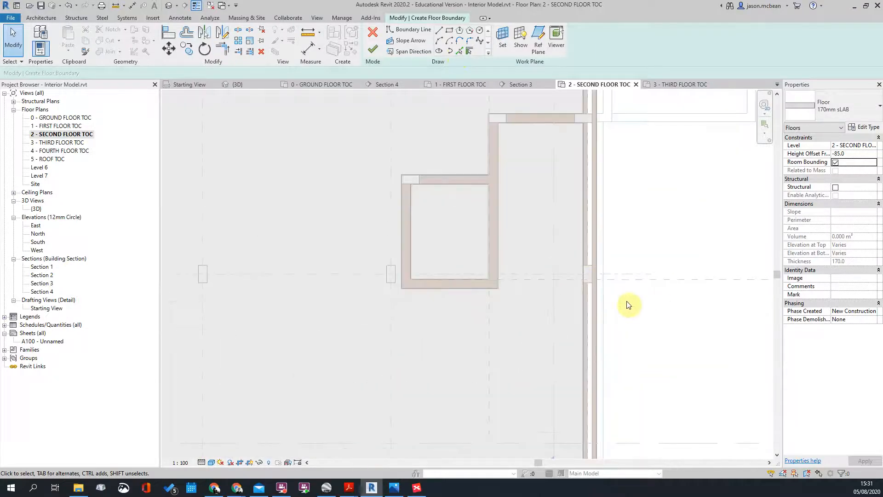
{"action": "scroll", "coordinate": [565, 127], "scroll_direction": "down", "scroll_amount": 1}
{"action": "middle_click_drag", "start_coordinate": [602, 264], "coordinate": [573, 159]}
{"action": "scroll", "coordinate": [574, 159], "scroll_direction": "down", "scroll_amount": 1}
{"action": "scroll", "coordinate": [570, 261], "scroll_direction": "up", "scroll_amount": 2}
{"action": "middle_click_drag", "start_coordinate": [584, 322], "coordinate": [619, 150]}
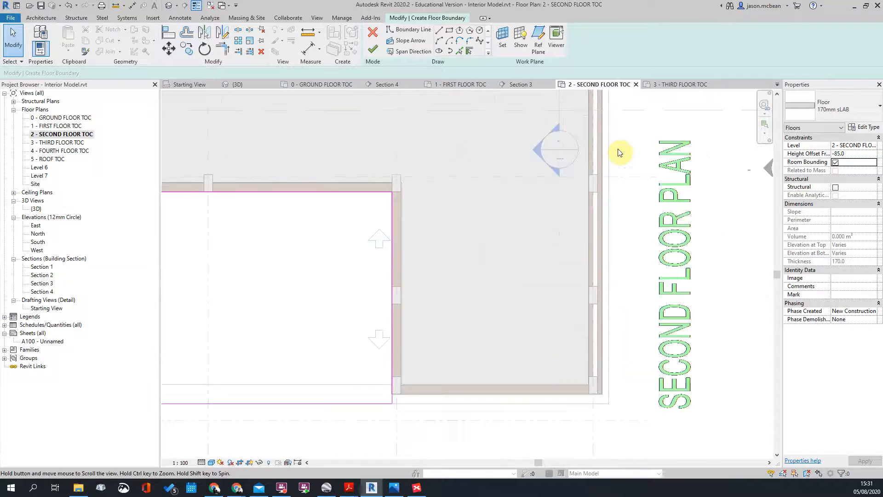
{"action": "scroll", "coordinate": [653, 292], "scroll_direction": "down", "scroll_amount": 2}
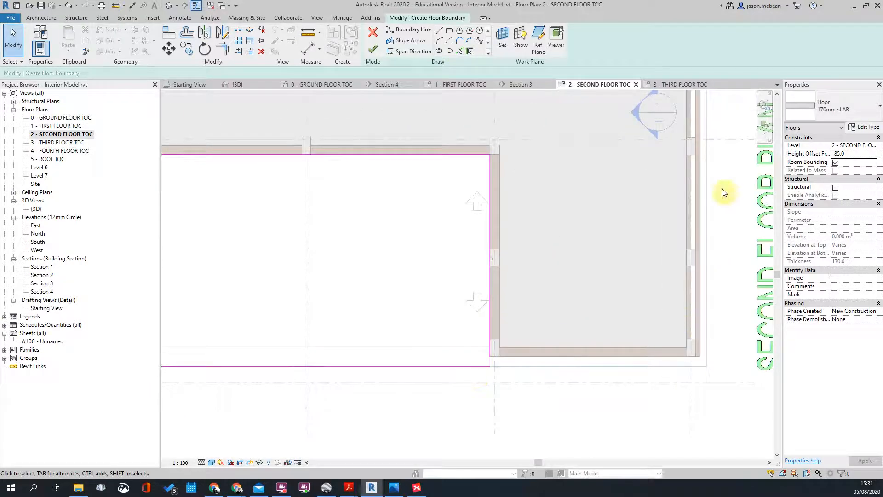
{"action": "scroll", "coordinate": [598, 295], "scroll_direction": "down", "scroll_amount": 3}
{"action": "middle_click_drag", "start_coordinate": [690, 283], "coordinate": [562, 369]}
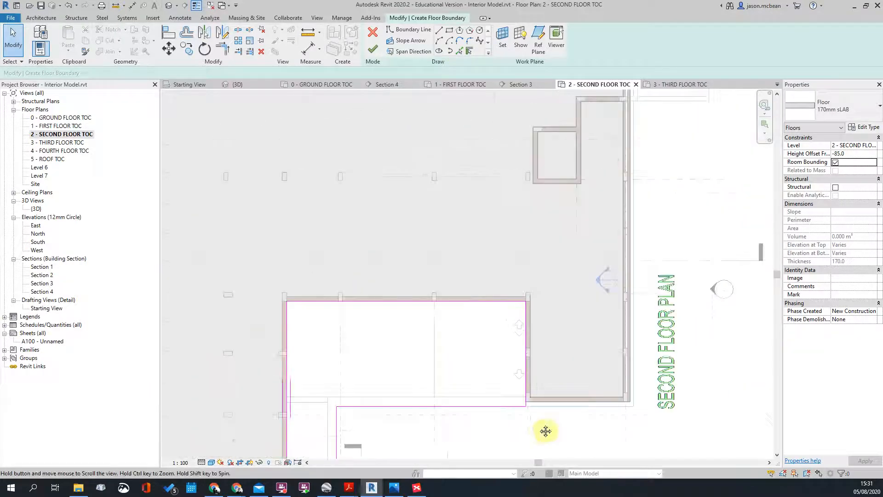
{"action": "middle_click_drag", "start_coordinate": [541, 431], "coordinate": [576, 317]}
{"action": "scroll", "coordinate": [576, 316], "scroll_direction": "down", "scroll_amount": 3}
{"action": "scroll", "coordinate": [494, 371], "scroll_direction": "up", "scroll_amount": 2}
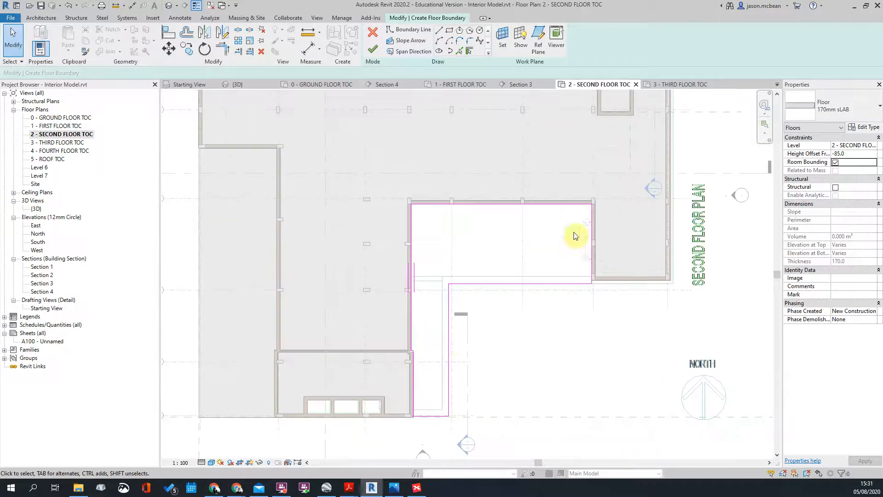
{"action": "scroll", "coordinate": [580, 213], "scroll_direction": "up", "scroll_amount": 4}
{"action": "scroll", "coordinate": [635, 189], "scroll_direction": "down", "scroll_amount": 2}
{"action": "scroll", "coordinate": [356, 270], "scroll_direction": "up", "scroll_amount": 1}
{"action": "middle_click_drag", "start_coordinate": [356, 270], "coordinate": [417, 157]}
{"action": "middle_click_drag", "start_coordinate": [402, 338], "coordinate": [442, 245]}
{"action": "scroll", "coordinate": [442, 244], "scroll_direction": "up", "scroll_amount": 1}
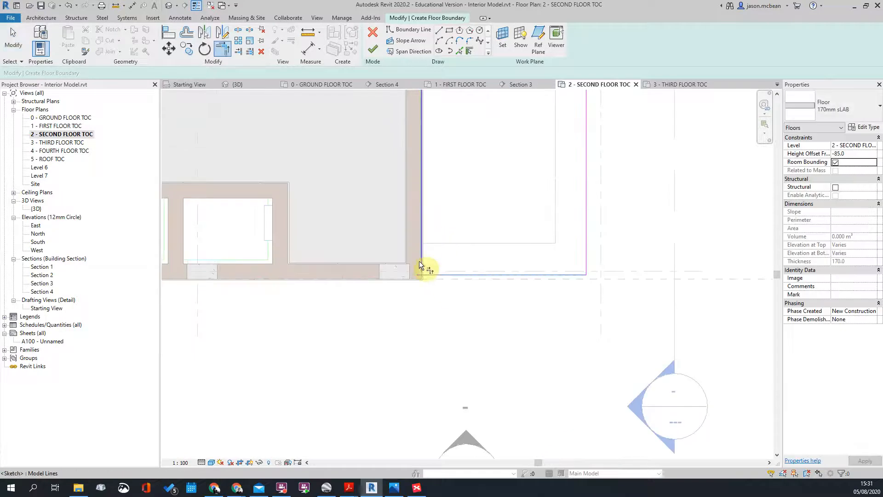
{"action": "scroll", "coordinate": [469, 241], "scroll_direction": "down", "scroll_amount": 2}
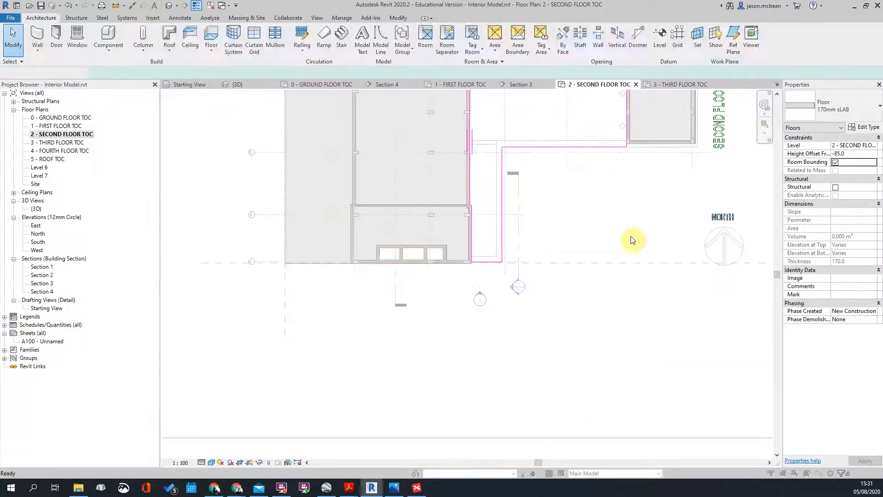
Step: Finish the floor sketch, dismiss the attach-walls prompt, and select the new second-floor slab
{"action": "left_click", "coordinate": [373, 49]}
{"action": "left_click", "coordinate": [508, 251]}
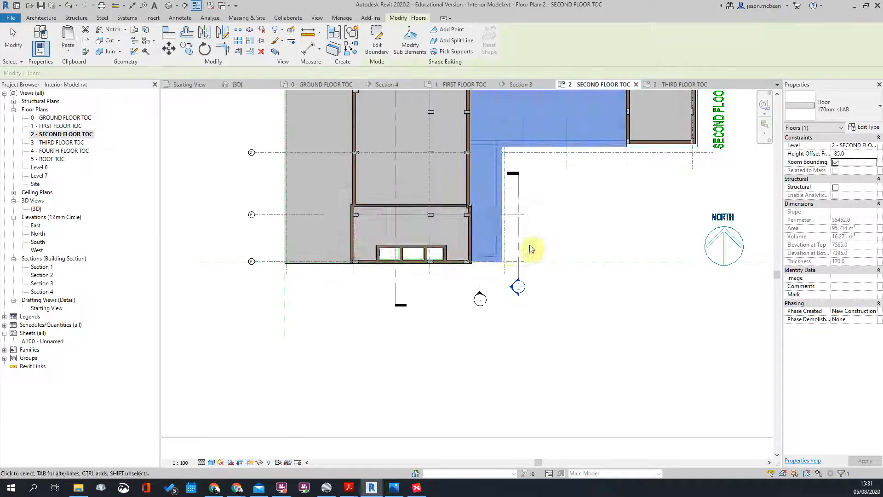
{"action": "left_click", "coordinate": [531, 249]}
{"action": "scroll", "coordinate": [485, 234], "scroll_direction": "down", "scroll_amount": 4}
{"action": "scroll", "coordinate": [499, 169], "scroll_direction": "up", "scroll_amount": 2}
{"action": "middle_click_drag", "start_coordinate": [541, 220], "coordinate": [474, 223]}
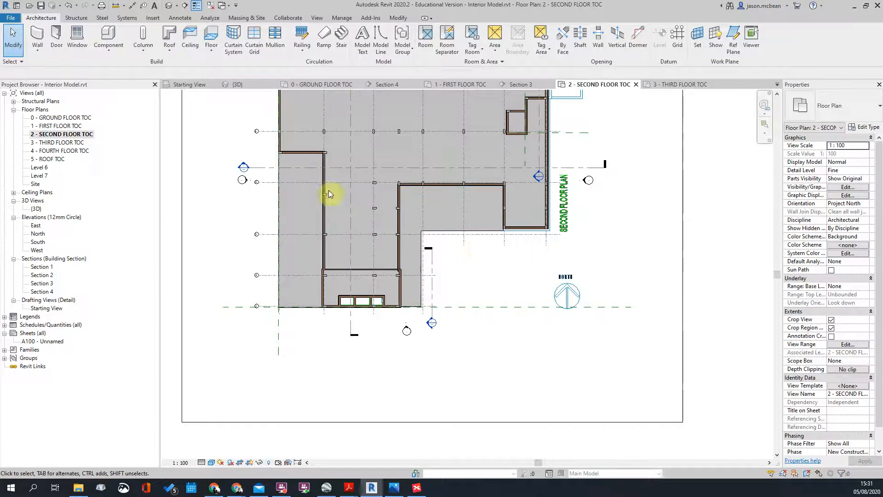
{"action": "scroll", "coordinate": [340, 209], "scroll_direction": "down", "scroll_amount": 1}
Step: In the default 3D view, orbit around and under the building to inspect the floor slabs
{"action": "left_click", "coordinate": [171, 8]}
{"action": "middle_click_drag", "start_coordinate": [441, 191], "coordinate": [503, 287], "text": "shift"}
{"action": "scroll", "coordinate": [439, 263], "scroll_direction": "up", "scroll_amount": 4}
{"action": "middle_click_drag", "start_coordinate": [440, 263], "coordinate": [425, 275], "text": "shift"}
{"action": "scroll", "coordinate": [361, 144], "scroll_direction": "up", "scroll_amount": 2}
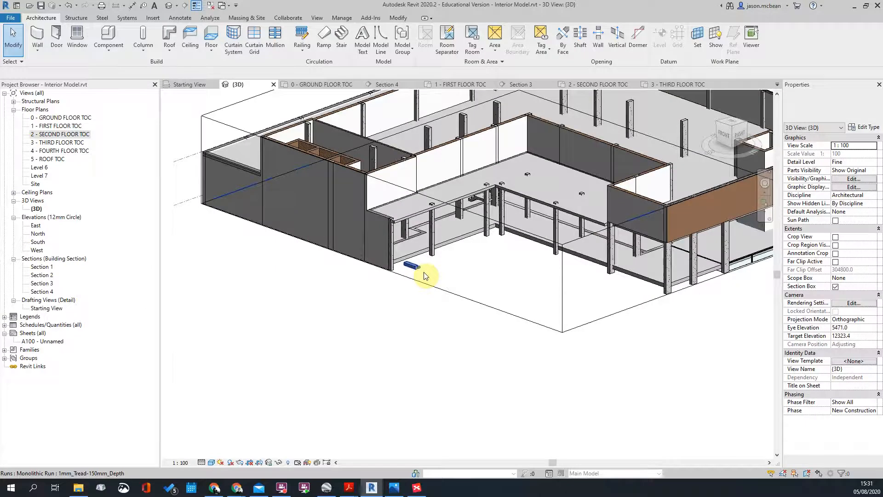
{"action": "scroll", "coordinate": [424, 275], "scroll_direction": "up", "scroll_amount": 2}
{"action": "left_click", "coordinate": [395, 244]}
{"action": "scroll", "coordinate": [416, 263], "scroll_direction": "down", "scroll_amount": 2}
{"action": "middle_click_drag", "start_coordinate": [416, 263], "coordinate": [364, 195], "text": "shift"}
{"action": "scroll", "coordinate": [361, 190], "scroll_direction": "up", "scroll_amount": 3}
{"action": "left_click", "coordinate": [410, 266]}
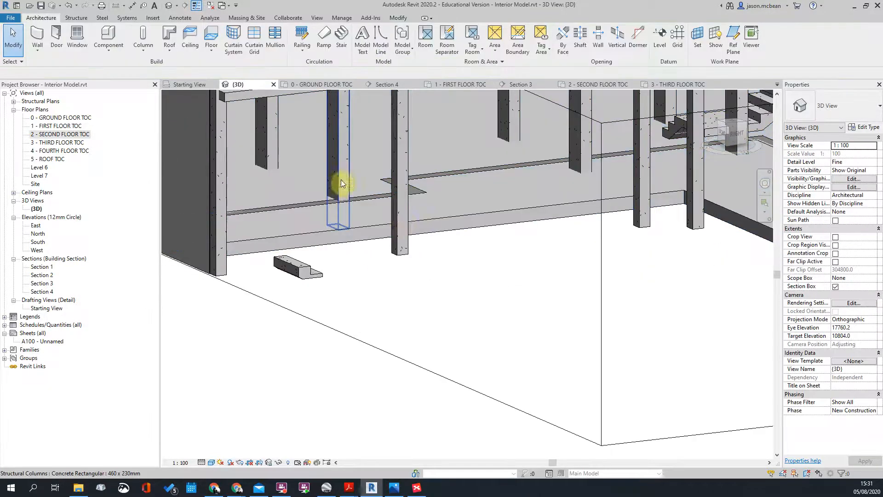
{"action": "scroll", "coordinate": [500, 318], "scroll_direction": "down", "scroll_amount": 3}
{"action": "middle_click_drag", "start_coordinate": [500, 318], "coordinate": [442, 191], "text": "shift"}
Step: Select the section box and orbit to a higher isometric view of the floors
{"action": "left_click", "coordinate": [443, 188]}
{"action": "middle_click_drag", "start_coordinate": [543, 195], "coordinate": [479, 209], "text": "shift"}
{"action": "scroll", "coordinate": [478, 209], "scroll_direction": "down", "scroll_amount": 2}
{"action": "key", "text": "Escape"}
{"action": "scroll", "coordinate": [556, 229], "scroll_direction": "up", "scroll_amount": 2}
{"action": "middle_click_drag", "start_coordinate": [557, 229], "coordinate": [546, 264], "text": "shift"}
{"action": "scroll", "coordinate": [529, 212], "scroll_direction": "down", "scroll_amount": 2}
{"action": "scroll", "coordinate": [532, 203], "scroll_direction": "up", "scroll_amount": 2}
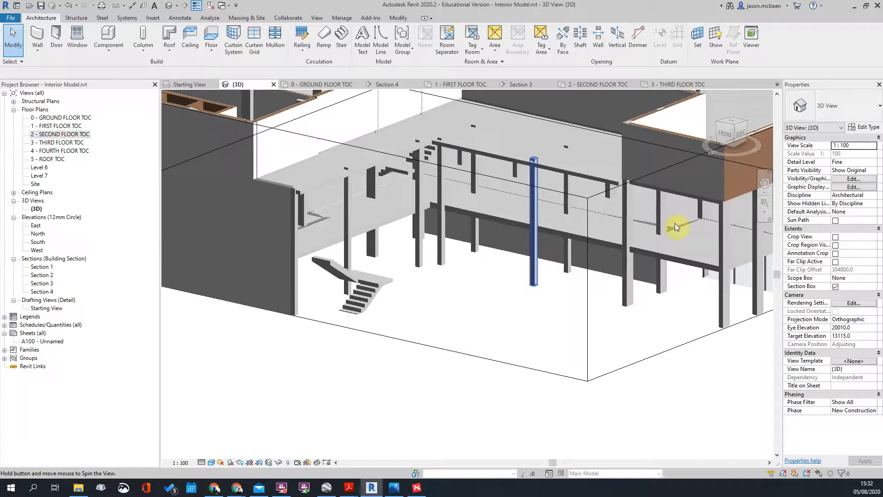
{"action": "scroll", "coordinate": [676, 226], "scroll_direction": "down", "scroll_amount": 2}
{"action": "middle_click_drag", "start_coordinate": [676, 227], "coordinate": [559, 221], "text": "shift"}
{"action": "scroll", "coordinate": [559, 221], "scroll_direction": "up", "scroll_amount": 2}
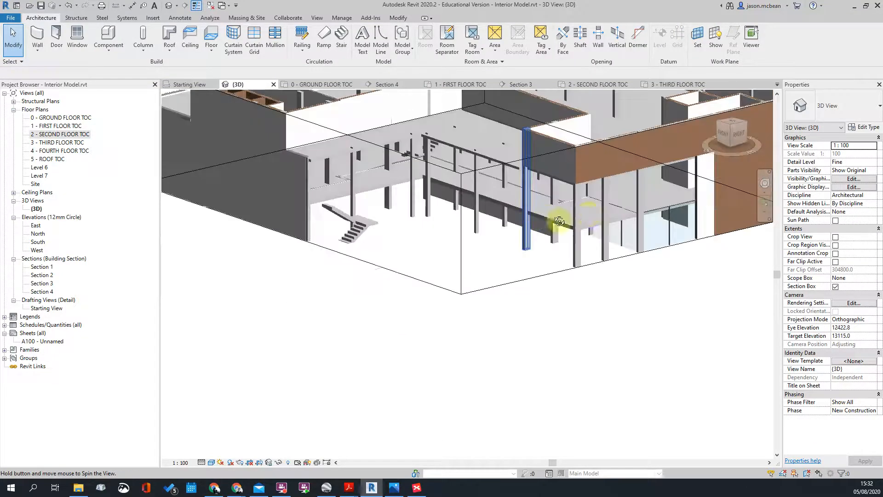
{"action": "scroll", "coordinate": [493, 217], "scroll_direction": "down", "scroll_amount": 3}
{"action": "middle_click_drag", "start_coordinate": [479, 208], "coordinate": [470, 140], "text": "shift"}
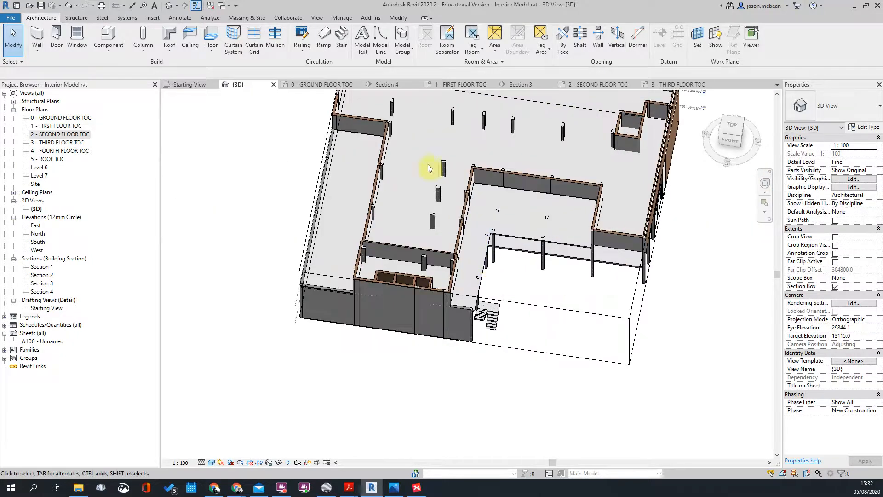
{"action": "scroll", "coordinate": [624, 149], "scroll_direction": "up", "scroll_amount": 3}
{"action": "left_click", "coordinate": [69, 127]}
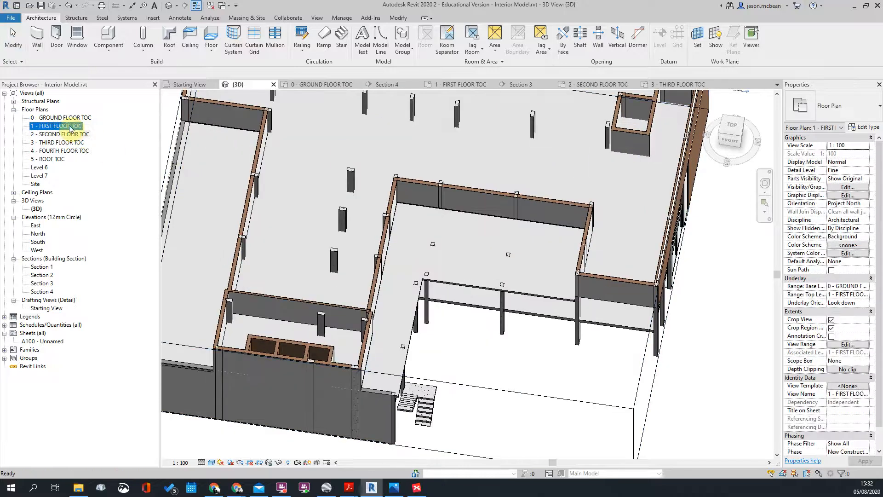
Step: Open the third, fourth and second floor plans and the Section 3 view
{"action": "double_click", "coordinate": [55, 143]}
{"action": "double_click", "coordinate": [65, 151]}
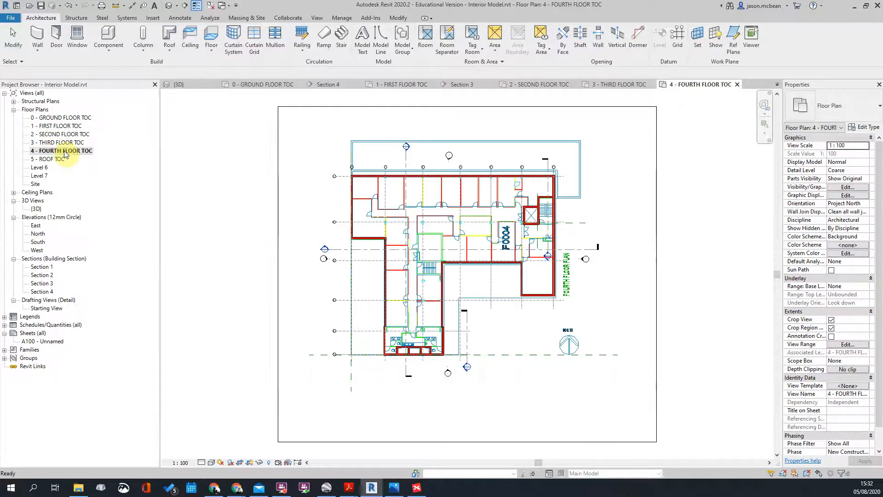
{"action": "double_click", "coordinate": [58, 143]}
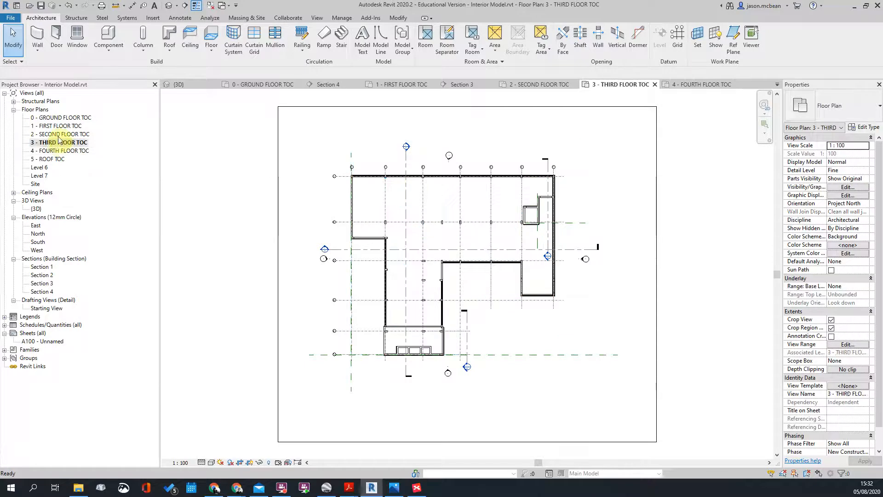
{"action": "double_click", "coordinate": [62, 134]}
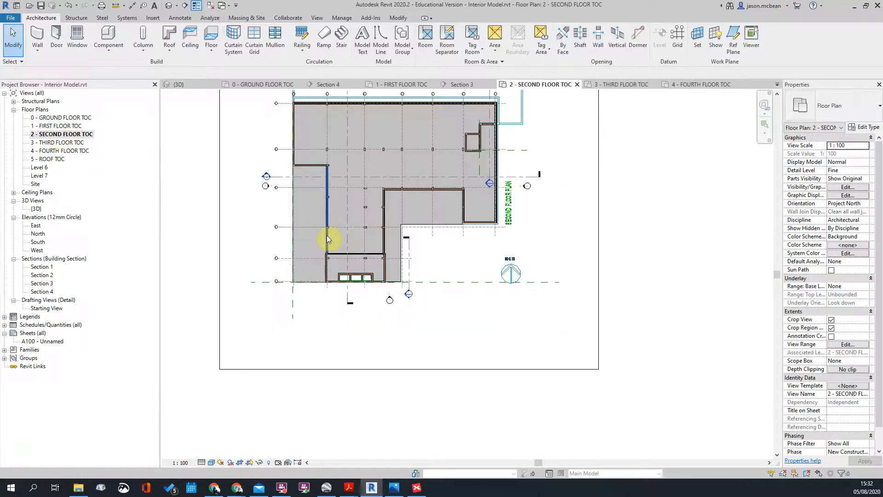
{"action": "double_click", "coordinate": [266, 175]}
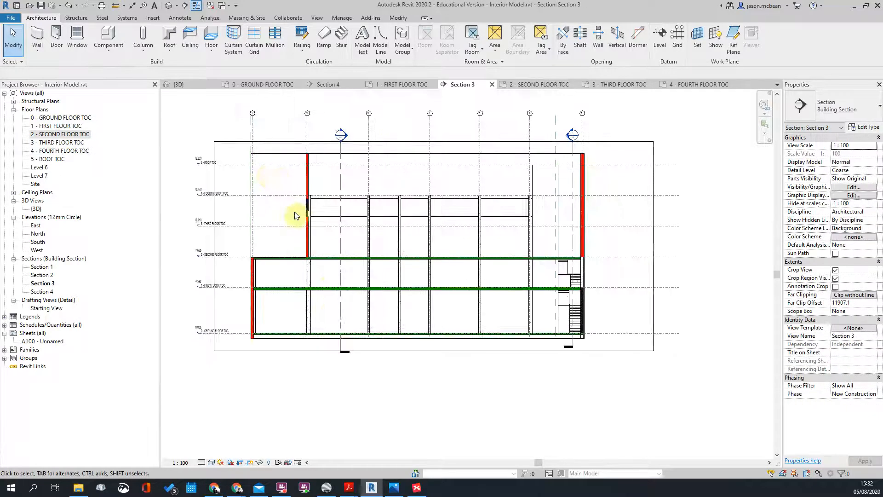
Step: Select the 255mm Concrete Slab on the second floor and bring up its aligned paste options
{"action": "left_click", "coordinate": [327, 262]}
{"action": "scroll", "coordinate": [327, 260], "scroll_direction": "up", "scroll_amount": 3}
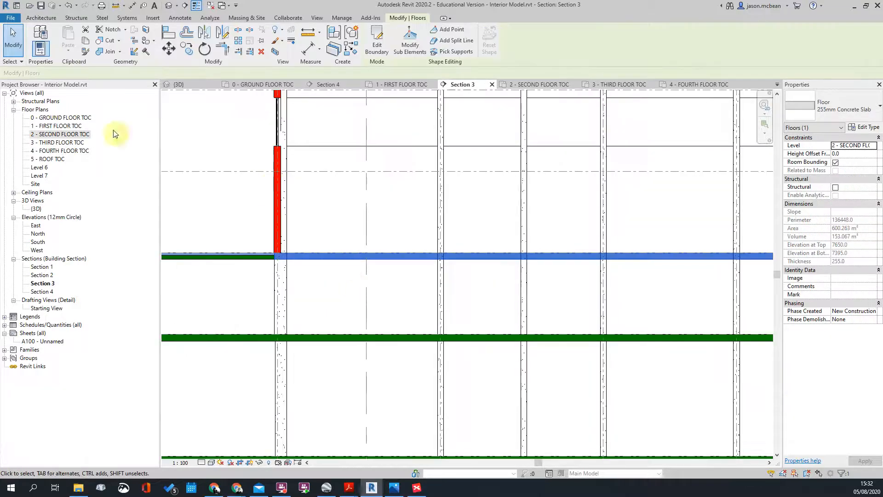
{"action": "left_click", "coordinate": [52, 137]}
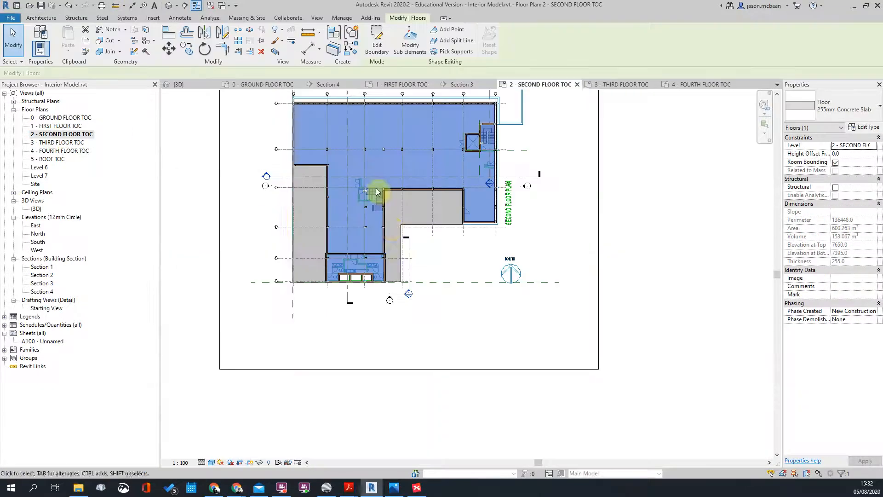
{"action": "middle_click_drag", "start_coordinate": [328, 132], "coordinate": [379, 224]}
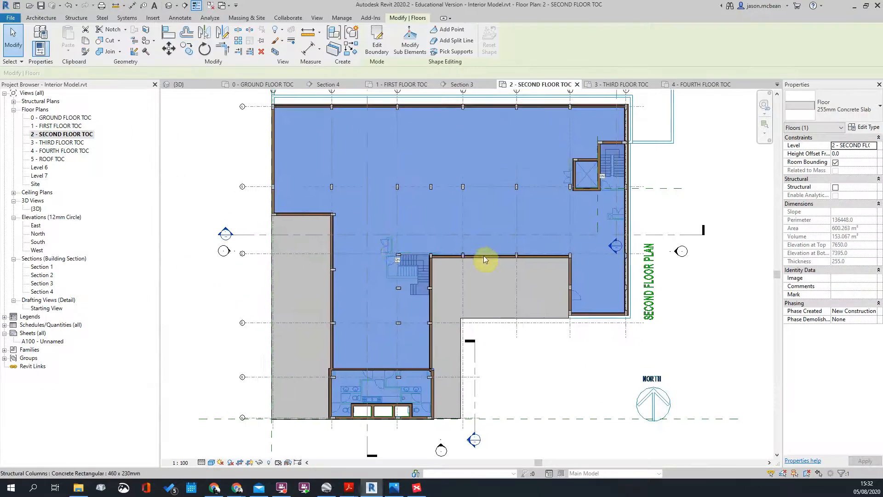
{"action": "scroll", "coordinate": [577, 345], "scroll_direction": "up", "scroll_amount": 1}
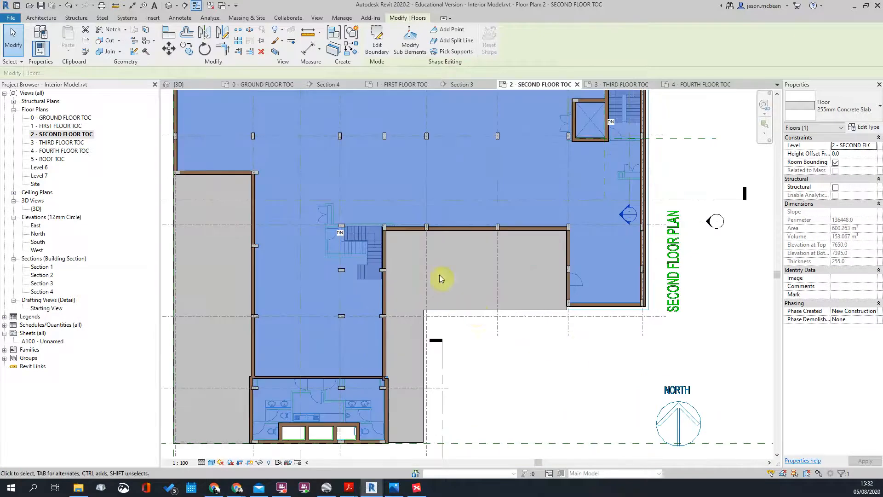
{"action": "scroll", "coordinate": [553, 206], "scroll_direction": "down", "scroll_amount": 3}
{"action": "scroll", "coordinate": [592, 152], "scroll_direction": "up", "scroll_amount": 3}
{"action": "scroll", "coordinate": [483, 223], "scroll_direction": "down", "scroll_amount": 2}
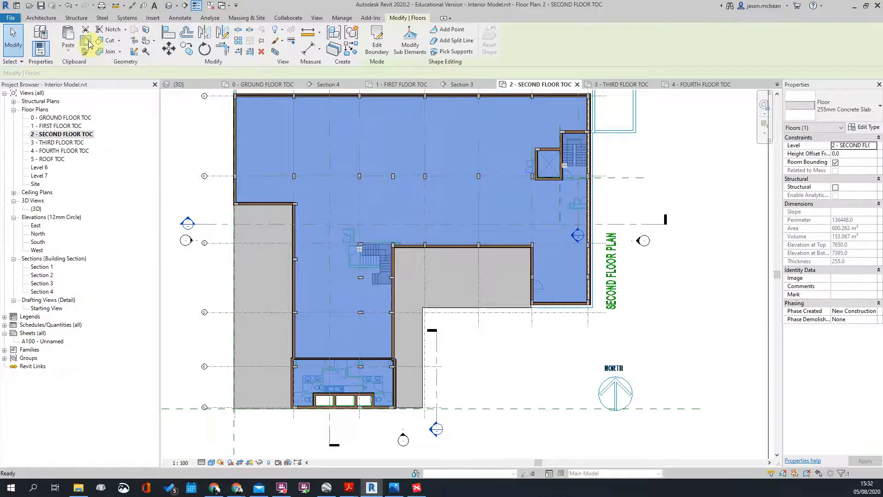
{"action": "left_click", "coordinate": [68, 53]}
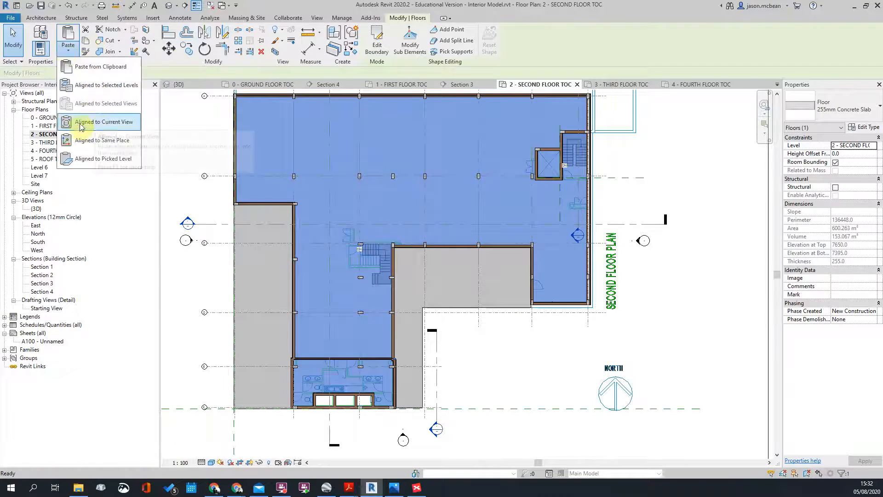
Step: Paste the 255mm concrete slab aligned to 3 - THIRD, 4 - FOURTH and 5 - ROOF TOC, then check it in 3D
{"action": "left_click", "coordinate": [95, 85]}
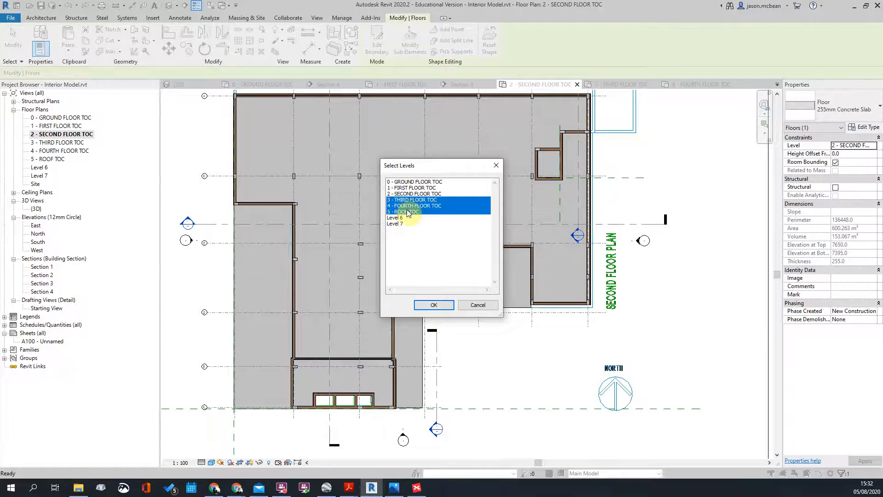
{"action": "left_click", "coordinate": [435, 305]}
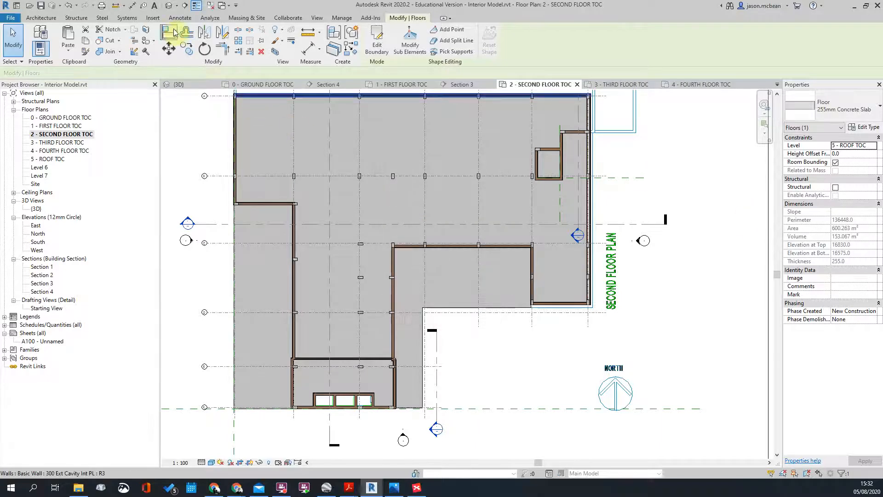
{"action": "left_click", "coordinate": [172, 8]}
{"action": "scroll", "coordinate": [344, 193], "scroll_direction": "down", "scroll_amount": 3}
{"action": "middle_click_drag", "start_coordinate": [451, 283], "coordinate": [396, 184], "text": "shift"}
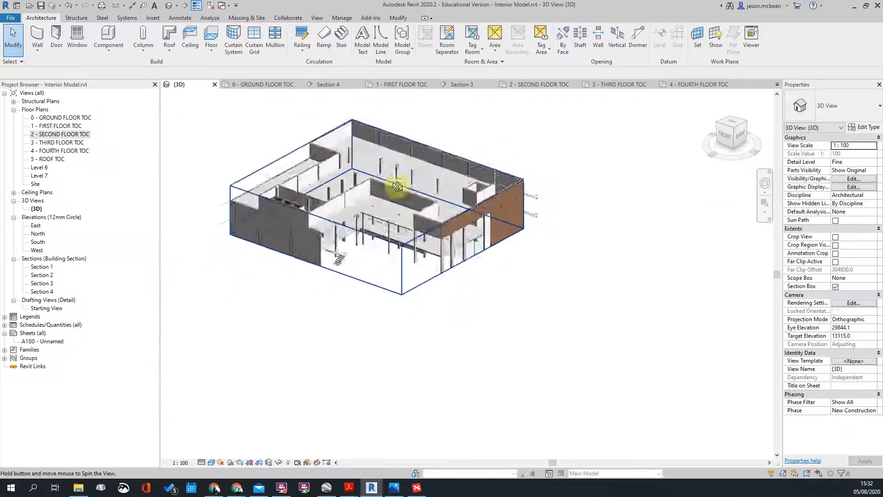
{"action": "left_click", "coordinate": [362, 232]}
{"action": "left_click_drag", "start_coordinate": [377, 183], "coordinate": [378, 100]}
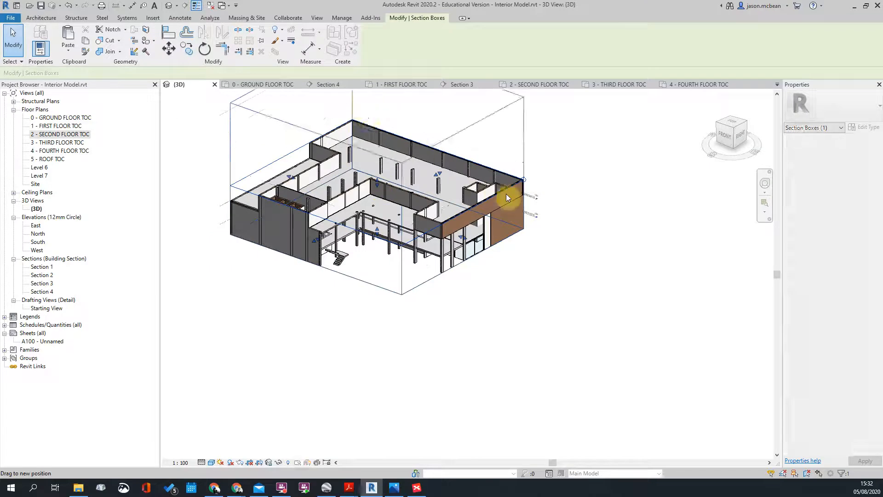
{"action": "middle_click_drag", "start_coordinate": [377, 152], "coordinate": [360, 220], "text": "shift"}
{"action": "scroll", "coordinate": [359, 156], "scroll_direction": "up", "scroll_amount": 5}
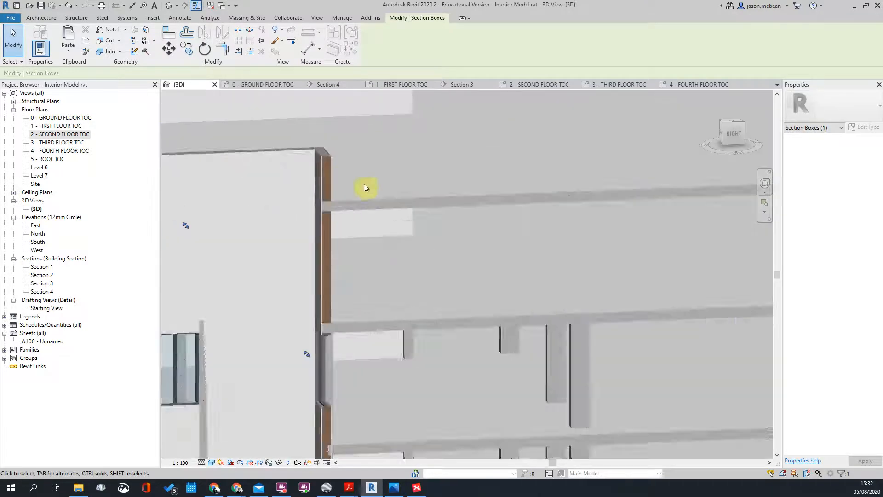
{"action": "scroll", "coordinate": [362, 209], "scroll_direction": "down", "scroll_amount": 2}
{"action": "scroll", "coordinate": [363, 212], "scroll_direction": "down", "scroll_amount": 3}
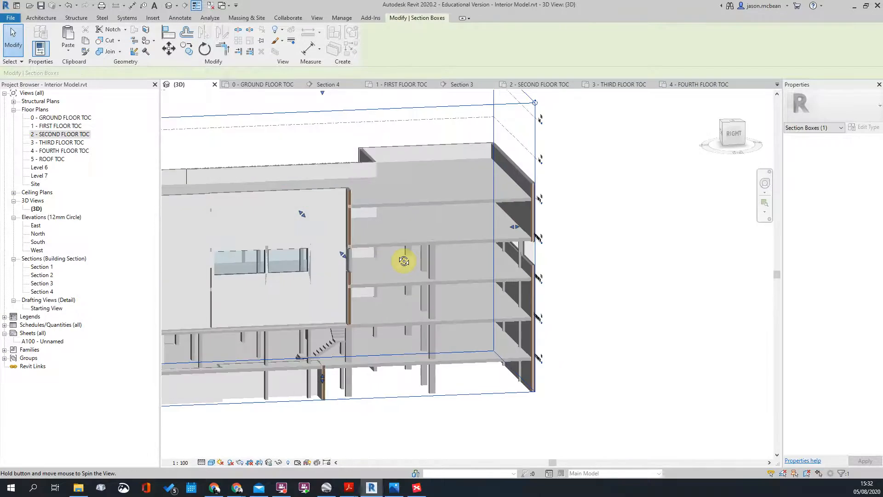
{"action": "middle_click_drag", "start_coordinate": [402, 258], "coordinate": [399, 249], "text": "shift"}
{"action": "left_click", "coordinate": [391, 284]}
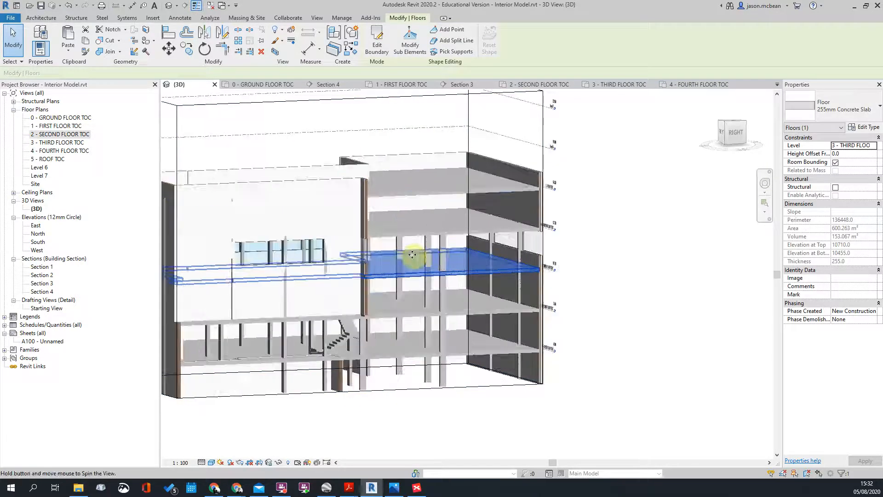
{"action": "scroll", "coordinate": [346, 232], "scroll_direction": "up", "scroll_amount": 3}
{"action": "scroll", "coordinate": [391, 237], "scroll_direction": "down", "scroll_amount": 3}
{"action": "key", "text": "Escape"}
{"action": "scroll", "coordinate": [327, 272], "scroll_direction": "up", "scroll_amount": 2}
{"action": "scroll", "coordinate": [469, 234], "scroll_direction": "down", "scroll_amount": 2}
{"action": "middle_click_drag", "start_coordinate": [474, 276], "coordinate": [552, 285], "text": "shift"}
{"action": "middle_click_drag", "start_coordinate": [471, 325], "coordinate": [284, 299], "text": "shift"}
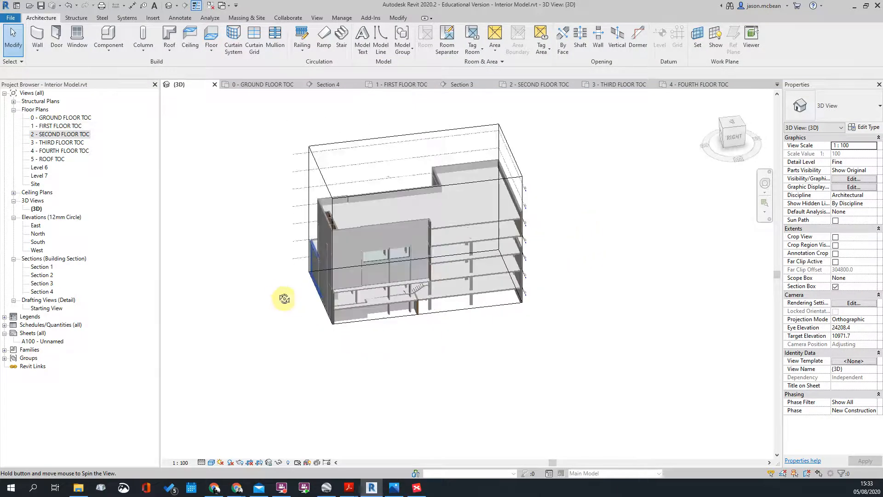
{"action": "scroll", "coordinate": [281, 297], "scroll_direction": "up", "scroll_amount": 4}
{"action": "middle_click_drag", "start_coordinate": [498, 284], "coordinate": [451, 235], "text": "shift"}
{"action": "scroll", "coordinate": [451, 235], "scroll_direction": "down", "scroll_amount": 2}
{"action": "middle_click_drag", "start_coordinate": [508, 385], "coordinate": [550, 351], "text": "shift"}
{"action": "scroll", "coordinate": [558, 253], "scroll_direction": "up", "scroll_amount": 2}
{"action": "middle_click_drag", "start_coordinate": [559, 253], "coordinate": [515, 208]}
{"action": "scroll", "coordinate": [515, 208], "scroll_direction": "down", "scroll_amount": 2}
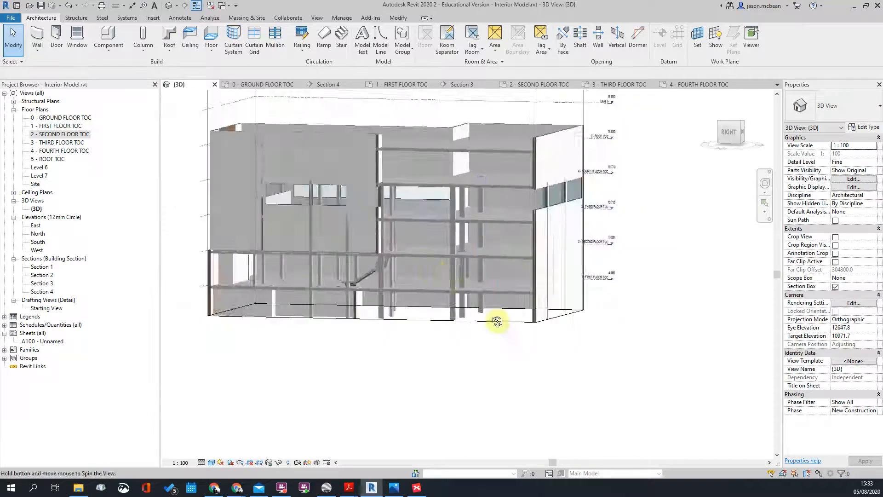
{"action": "middle_click_drag", "start_coordinate": [436, 274], "coordinate": [509, 313], "text": "shift"}
{"action": "scroll", "coordinate": [509, 307], "scroll_direction": "down", "scroll_amount": 2}
{"action": "left_click", "coordinate": [347, 178]}
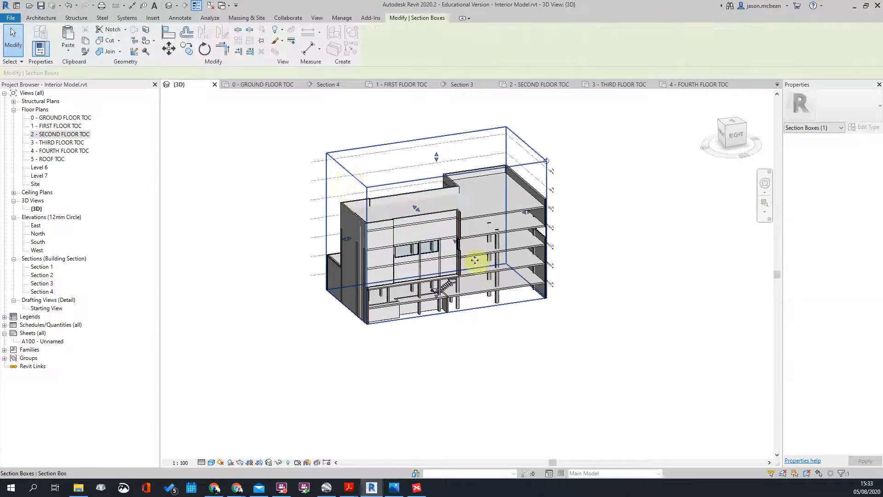
{"action": "left_click_drag", "start_coordinate": [506, 244], "coordinate": [584, 340]}
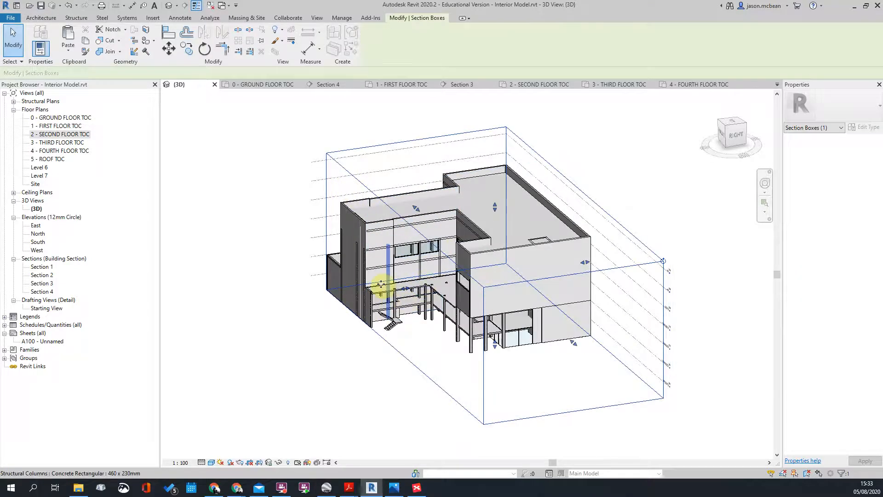
{"action": "middle_click_drag", "start_coordinate": [532, 276], "coordinate": [581, 250], "text": "shift"}
{"action": "scroll", "coordinate": [581, 250], "scroll_direction": "up", "scroll_amount": 5}
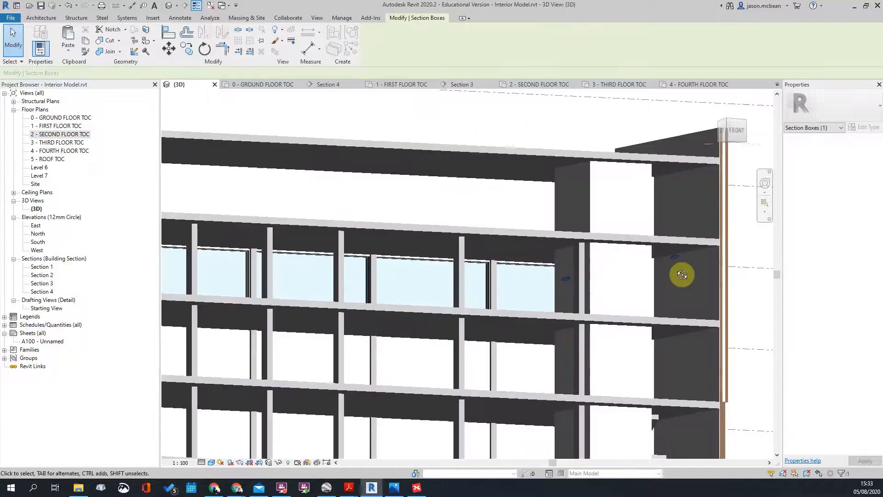
{"action": "scroll", "coordinate": [682, 274], "scroll_direction": "up", "scroll_amount": 6}
{"action": "key", "text": "Escape"}
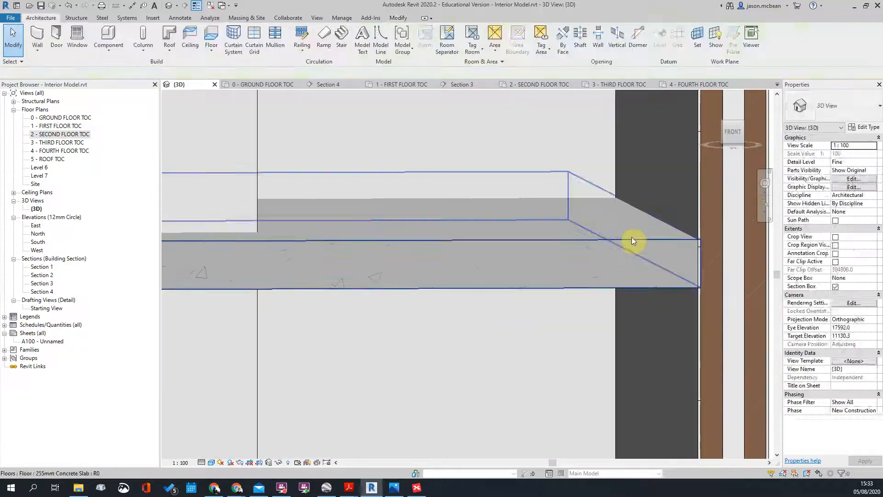
{"action": "left_click", "coordinate": [632, 239]}
{"action": "middle_click_drag", "start_coordinate": [633, 238], "coordinate": [566, 233]}
{"action": "scroll", "coordinate": [566, 233], "scroll_direction": "down", "scroll_amount": 3}
{"action": "key", "text": "Escape"}
{"action": "scroll", "coordinate": [597, 232], "scroll_direction": "down", "scroll_amount": 3}
{"action": "scroll", "coordinate": [613, 235], "scroll_direction": "up", "scroll_amount": 3}
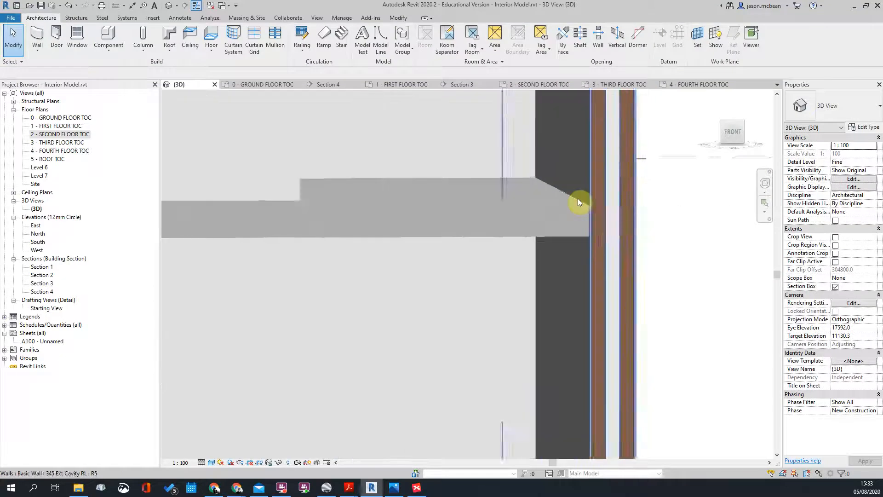
{"action": "scroll", "coordinate": [614, 235], "scroll_direction": "up", "scroll_amount": 3}
{"action": "left_click", "coordinate": [572, 214]}
{"action": "scroll", "coordinate": [604, 203], "scroll_direction": "down", "scroll_amount": 3}
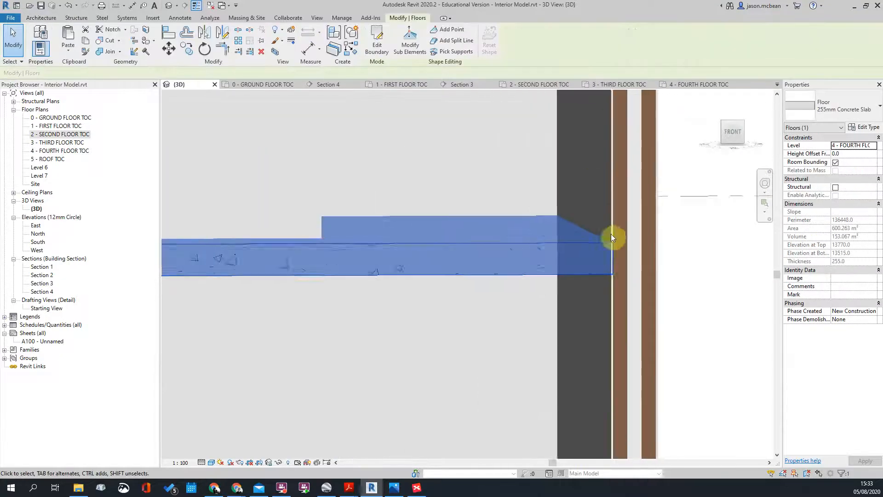
{"action": "key", "text": "Escape"}
{"action": "scroll", "coordinate": [607, 216], "scroll_direction": "down", "scroll_amount": 6}
{"action": "middle_click_drag", "start_coordinate": [188, 272], "coordinate": [385, 173]}
{"action": "scroll", "coordinate": [384, 173], "scroll_direction": "up", "scroll_amount": 3}
{"action": "scroll", "coordinate": [416, 224], "scroll_direction": "down", "scroll_amount": 2}
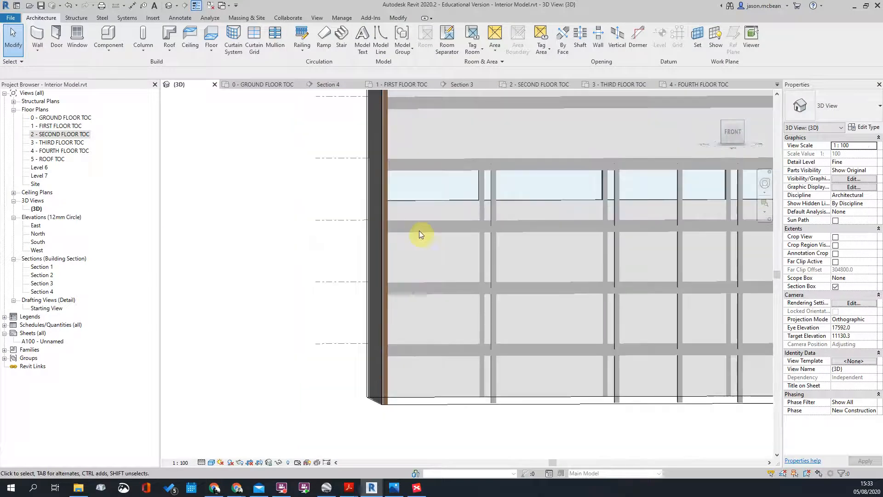
{"action": "mouse_move", "coordinate": [418, 230]}
{"action": "middle_mouse_down", "text": "shift"}
{"action": "mouse_move", "coordinate": [536, 309]}
{"action": "mouse_move", "coordinate": [541, 256]}
{"action": "mouse_move", "coordinate": [473, 232]}
{"action": "mouse_move", "coordinate": [479, 216]}
{"action": "mouse_move", "coordinate": [423, 250]}
{"action": "mouse_move", "coordinate": [529, 243]}
{"action": "mouse_move", "coordinate": [450, 244]}
{"action": "mouse_move", "coordinate": [421, 230]}
{"action": "middle_mouse_up", "text": "shift"}
{"action": "scroll", "coordinate": [421, 231], "scroll_direction": "up", "scroll_amount": 5}
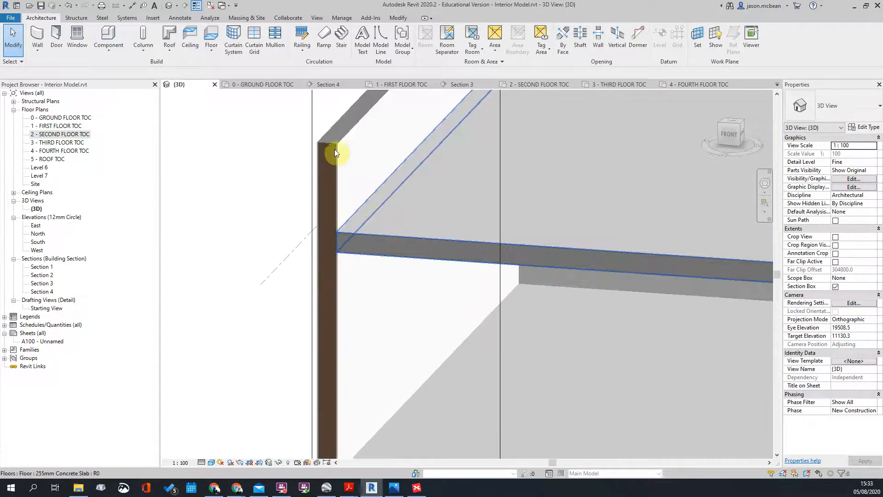
{"action": "left_click", "coordinate": [334, 147]}
{"action": "scroll", "coordinate": [420, 201], "scroll_direction": "down", "scroll_amount": 3}
{"action": "key", "text": "Escape"}
{"action": "scroll", "coordinate": [410, 203], "scroll_direction": "up", "scroll_amount": 1}
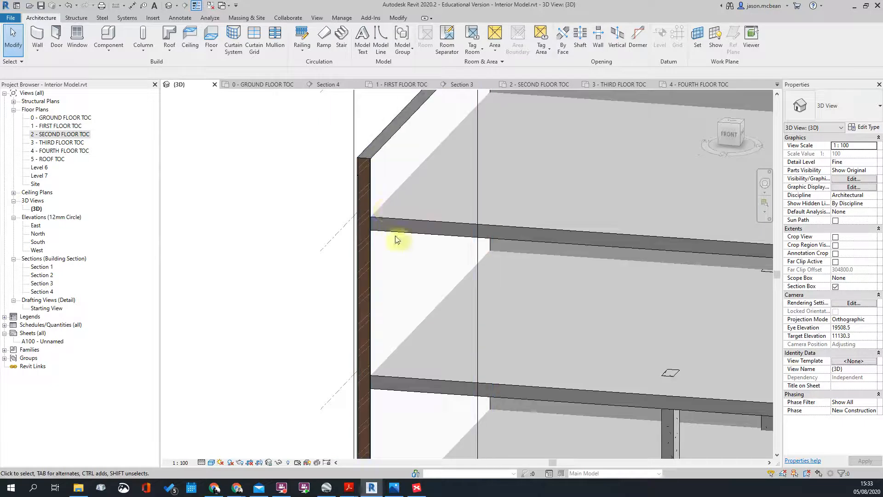
{"action": "scroll", "coordinate": [389, 209], "scroll_direction": "down", "scroll_amount": 3}
{"action": "middle_click_drag", "start_coordinate": [452, 282], "coordinate": [456, 252], "text": "shift"}
{"action": "scroll", "coordinate": [474, 281], "scroll_direction": "down", "scroll_amount": 3}
{"action": "middle_click_drag", "start_coordinate": [462, 294], "coordinate": [645, 294], "text": "shift"}
{"action": "scroll", "coordinate": [598, 291], "scroll_direction": "down", "scroll_amount": 1}
{"action": "middle_click_drag", "start_coordinate": [684, 264], "coordinate": [544, 351], "text": "shift"}
{"action": "scroll", "coordinate": [564, 301], "scroll_direction": "down", "scroll_amount": 1}
{"action": "left_click", "coordinate": [516, 188]}
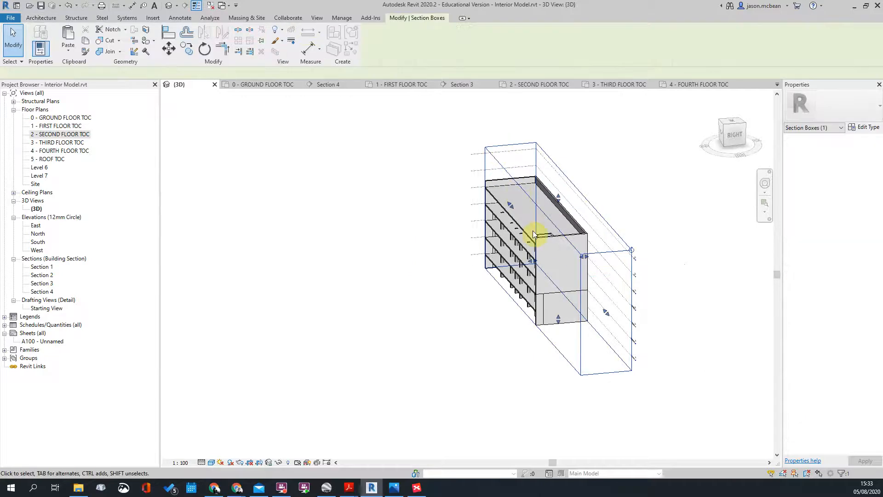
Step: Stretch the section box out to enclose the whole building, then open the Second Floor TOC plan
{"action": "left_click_drag", "start_coordinate": [530, 262], "coordinate": [396, 302]}
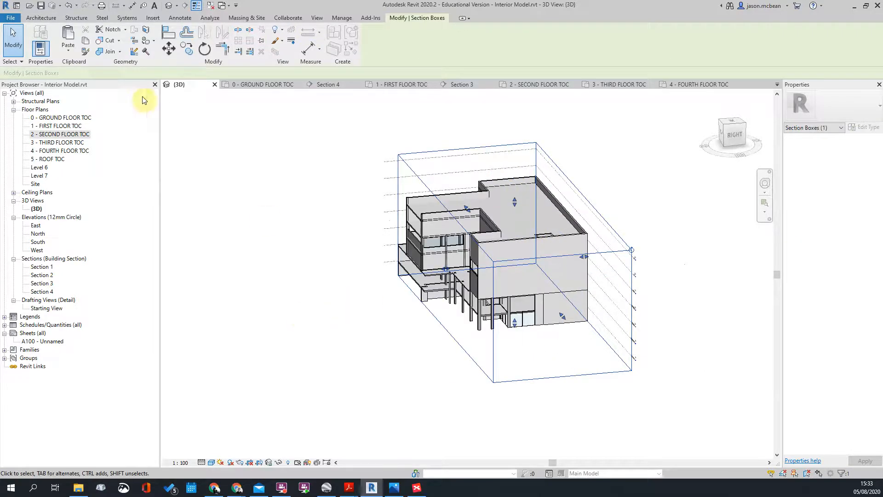
{"action": "double_click", "coordinate": [76, 134]}
{"action": "middle_click_drag", "start_coordinate": [367, 251], "coordinate": [362, 245]}
{"action": "left_click", "coordinate": [54, 136]}
Step: Open the Third Floor TOC plan and set its visual style to Consistent Colors
{"action": "double_click", "coordinate": [57, 143]}
{"action": "scroll", "coordinate": [565, 210], "scroll_direction": "up", "scroll_amount": 5}
{"action": "left_click", "coordinate": [214, 462]}
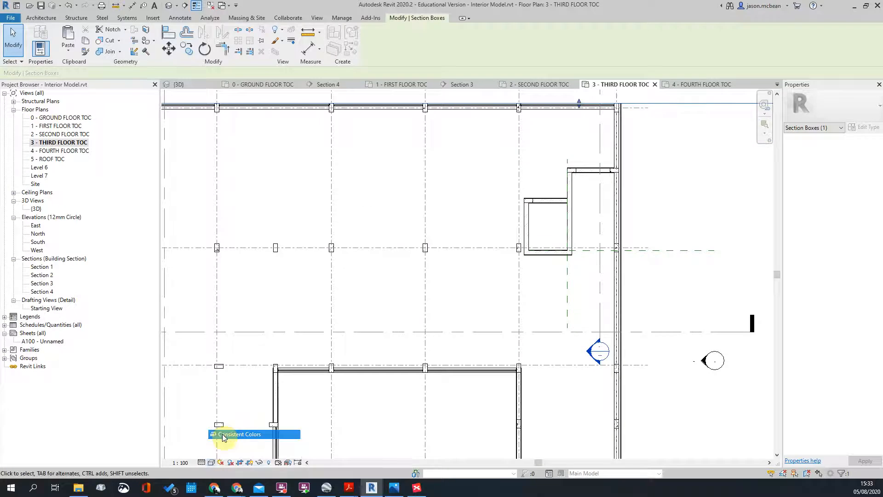
{"action": "left_click", "coordinate": [224, 435]}
{"action": "scroll", "coordinate": [580, 219], "scroll_direction": "down", "scroll_amount": 4}
{"action": "middle_click_drag", "start_coordinate": [611, 211], "coordinate": [492, 154]}
{"action": "scroll", "coordinate": [391, 197], "scroll_direction": "up", "scroll_amount": 2}
{"action": "scroll", "coordinate": [426, 197], "scroll_direction": "down", "scroll_amount": 3}
{"action": "scroll", "coordinate": [473, 281], "scroll_direction": "down", "scroll_amount": 1}
{"action": "middle_click_drag", "start_coordinate": [462, 230], "coordinate": [460, 223]}
Step: Return to the {3D} view and orbit the section-boxed building to inspect the roof slab opening
{"action": "left_click", "coordinate": [169, 5]}
{"action": "left_click", "coordinate": [544, 256]}
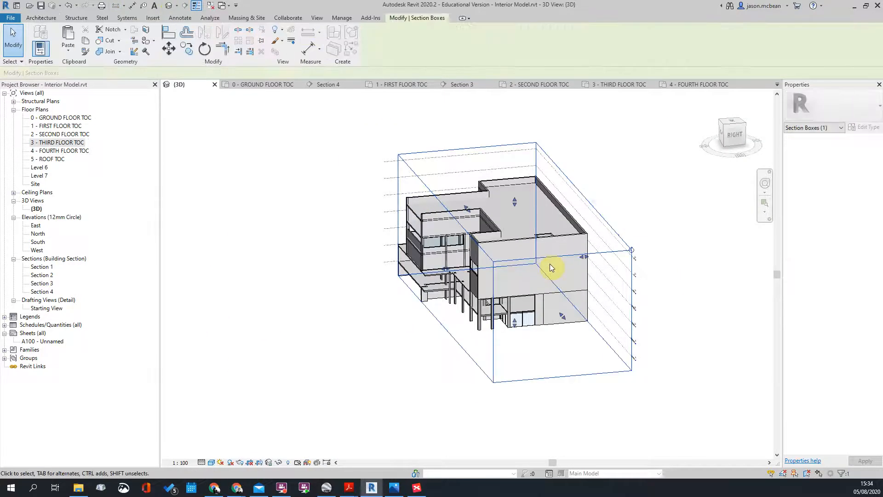
{"action": "middle_click_drag", "start_coordinate": [552, 268], "coordinate": [495, 217], "text": "shift"}
{"action": "scroll", "coordinate": [494, 215], "scroll_direction": "up", "scroll_amount": 3}
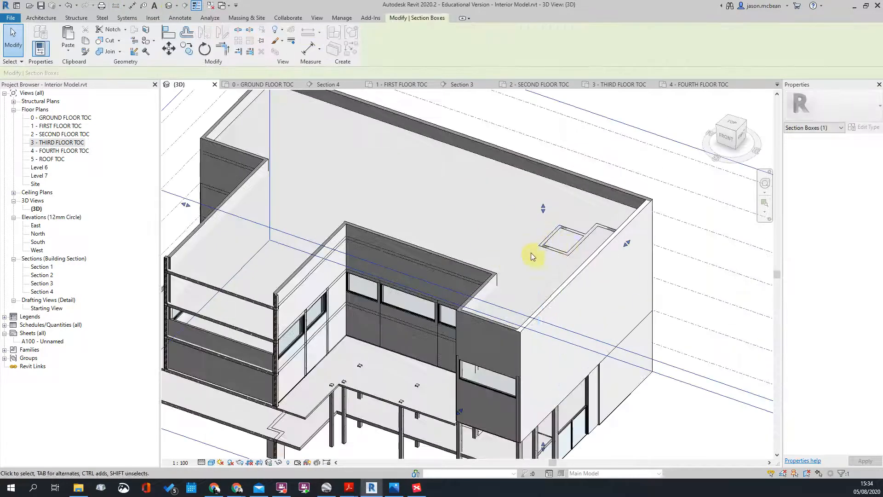
{"action": "scroll", "coordinate": [483, 258], "scroll_direction": "down", "scroll_amount": 3}
{"action": "middle_click_drag", "start_coordinate": [528, 299], "coordinate": [532, 283], "text": "shift"}
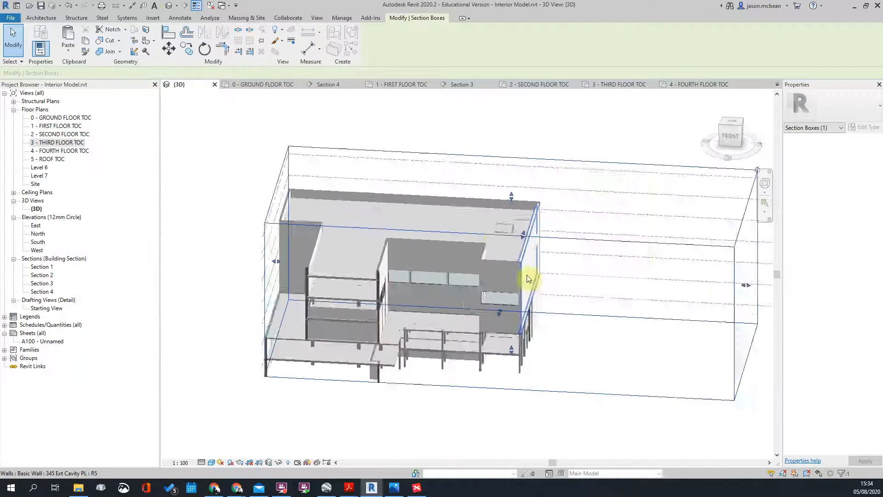
{"action": "scroll", "coordinate": [499, 257], "scroll_direction": "up", "scroll_amount": 3}
{"action": "scroll", "coordinate": [460, 218], "scroll_direction": "down", "scroll_amount": 3}
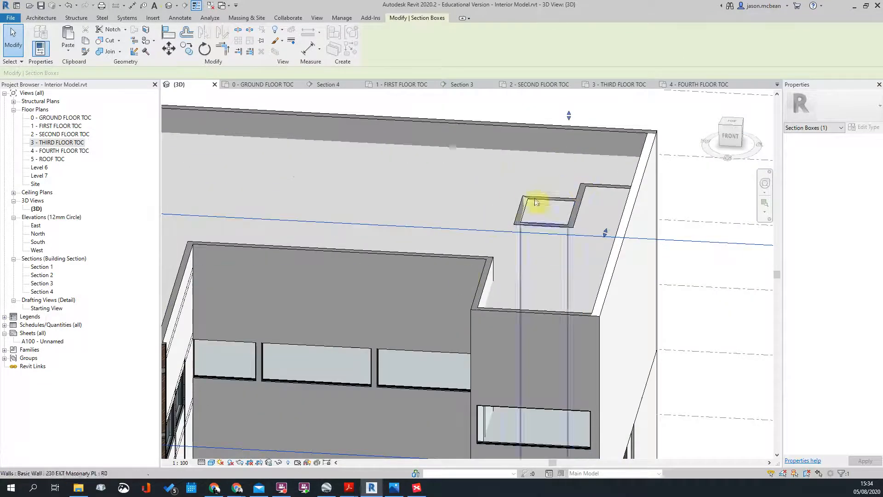
{"action": "scroll", "coordinate": [548, 219], "scroll_direction": "down", "scroll_amount": 1}
{"action": "scroll", "coordinate": [552, 199], "scroll_direction": "up", "scroll_amount": 1}
{"action": "key", "text": "Escape"}
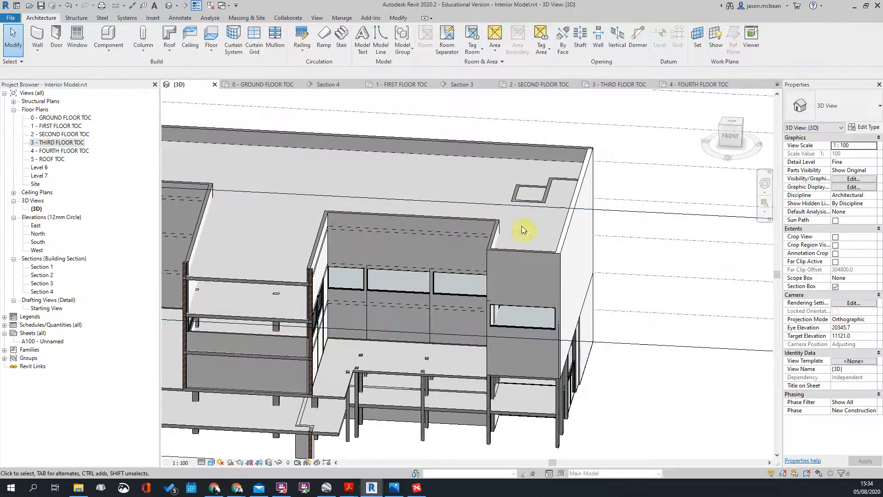
{"action": "scroll", "coordinate": [508, 251], "scroll_direction": "down", "scroll_amount": 4}
{"action": "middle_click_drag", "start_coordinate": [524, 285], "coordinate": [522, 305], "text": "shift"}
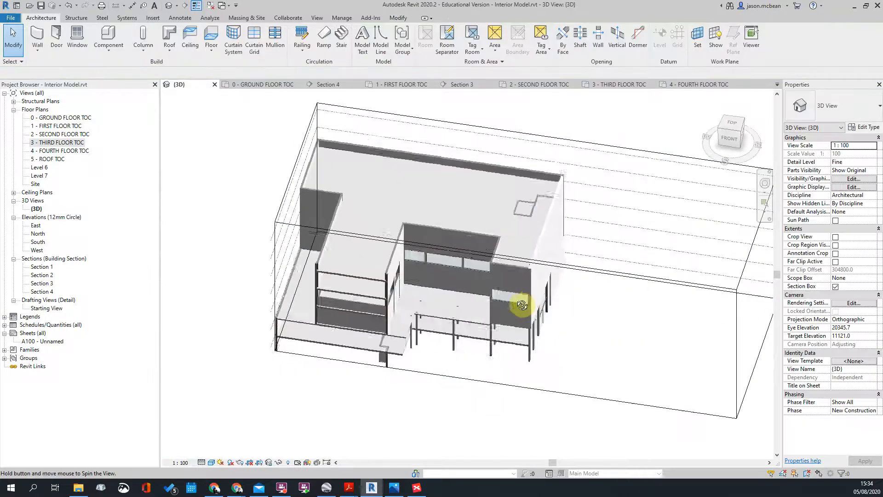
Step: Open the 4 - FOURTH FLOOR TOC plan, then the 0 - GROUND FLOOR TOC plan, and zoom in on the lift
{"action": "double_click", "coordinate": [58, 151]}
{"action": "scroll", "coordinate": [429, 209], "scroll_direction": "up", "scroll_amount": 4}
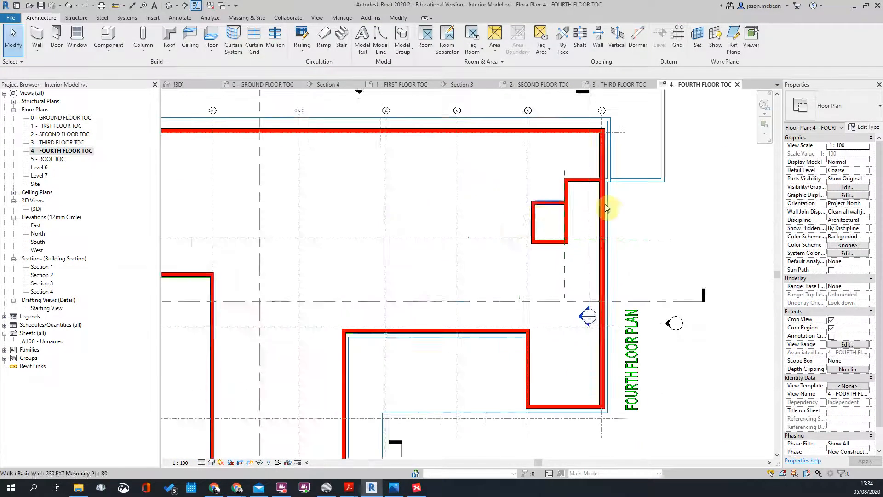
{"action": "left_click", "coordinate": [42, 135]}
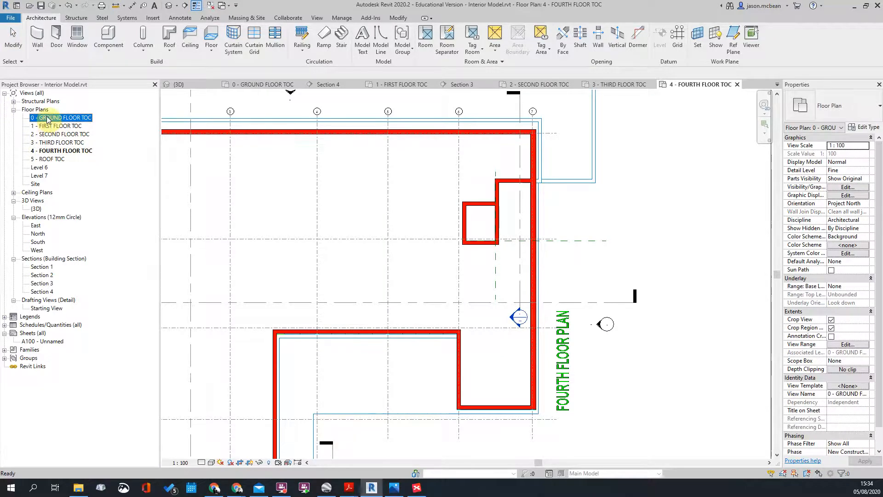
{"action": "double_click", "coordinate": [47, 119]}
{"action": "scroll", "coordinate": [489, 245], "scroll_direction": "up", "scroll_amount": 5}
{"action": "scroll", "coordinate": [480, 213], "scroll_direction": "down", "scroll_amount": 1}
{"action": "scroll", "coordinate": [527, 184], "scroll_direction": "up", "scroll_amount": 1}
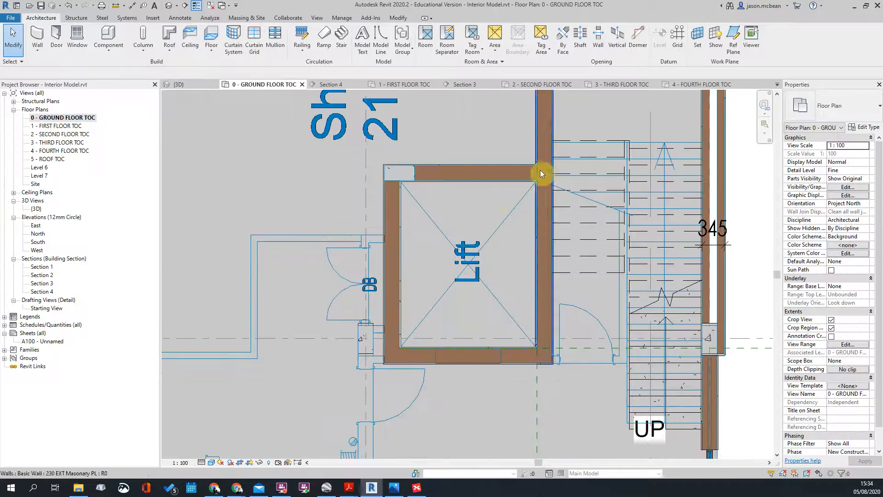
Step: Start a shaft opening sketch and pick the top, left, right and bottom lift walls as boundary lines
{"action": "left_click", "coordinate": [581, 37]}
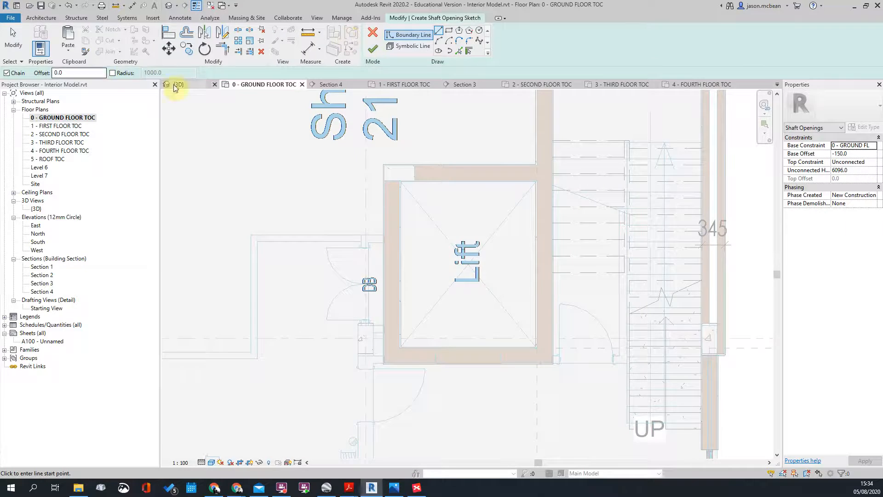
{"action": "scroll", "coordinate": [511, 217], "scroll_direction": "up", "scroll_amount": 2}
{"action": "scroll", "coordinate": [491, 102], "scroll_direction": "down", "scroll_amount": 1}
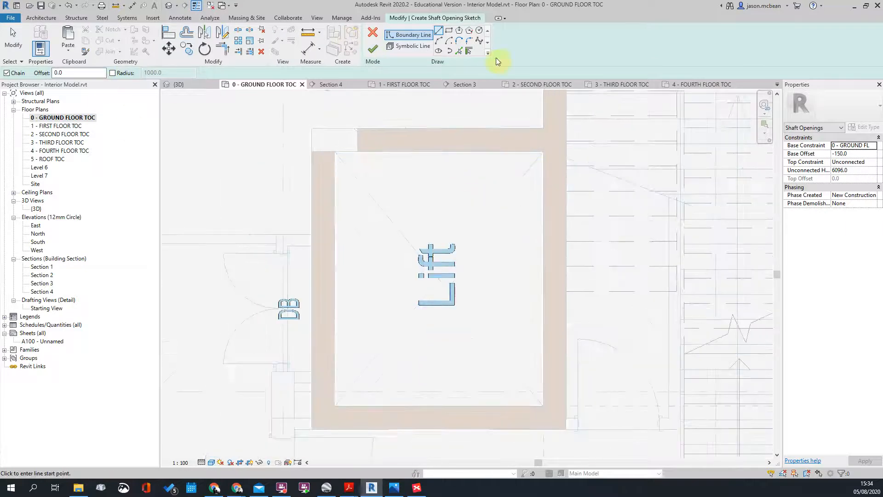
{"action": "left_click", "coordinate": [459, 50]}
{"action": "scroll", "coordinate": [421, 156], "scroll_direction": "up", "scroll_amount": 2}
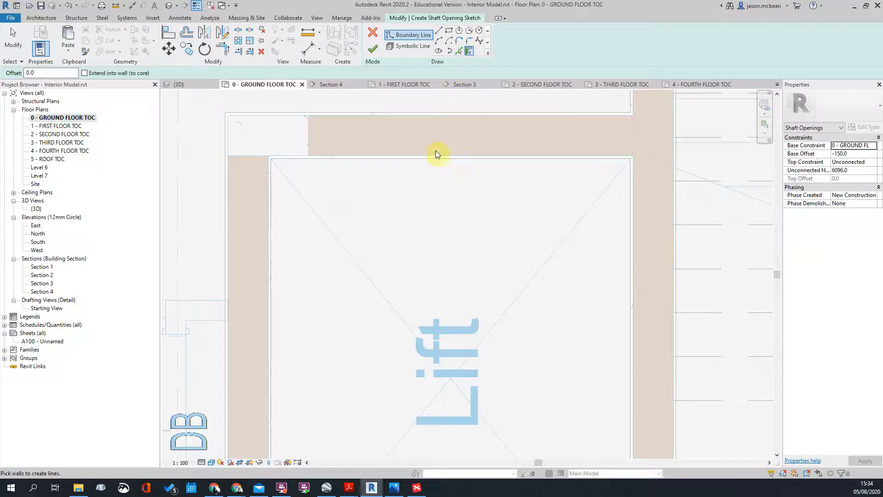
{"action": "left_click", "coordinate": [436, 156]}
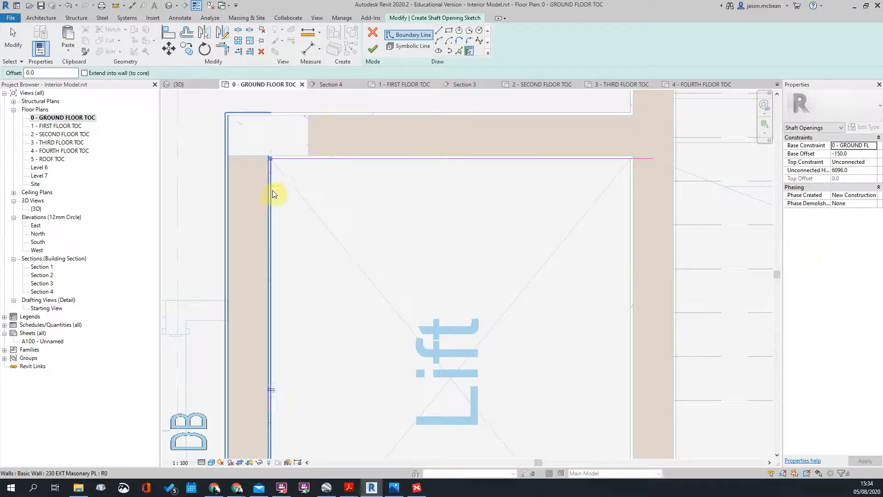
{"action": "left_click", "coordinate": [270, 192]}
{"action": "scroll", "coordinate": [503, 217], "scroll_direction": "down", "scroll_amount": 3}
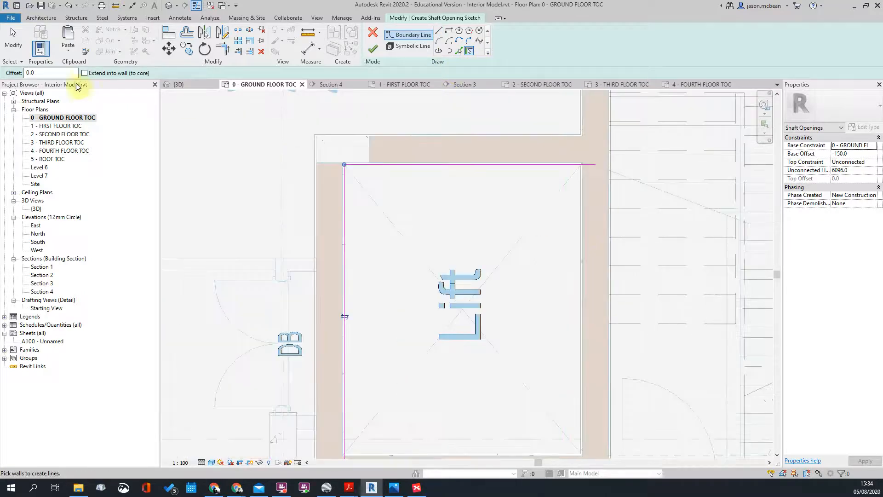
{"action": "left_click", "coordinate": [580, 209]}
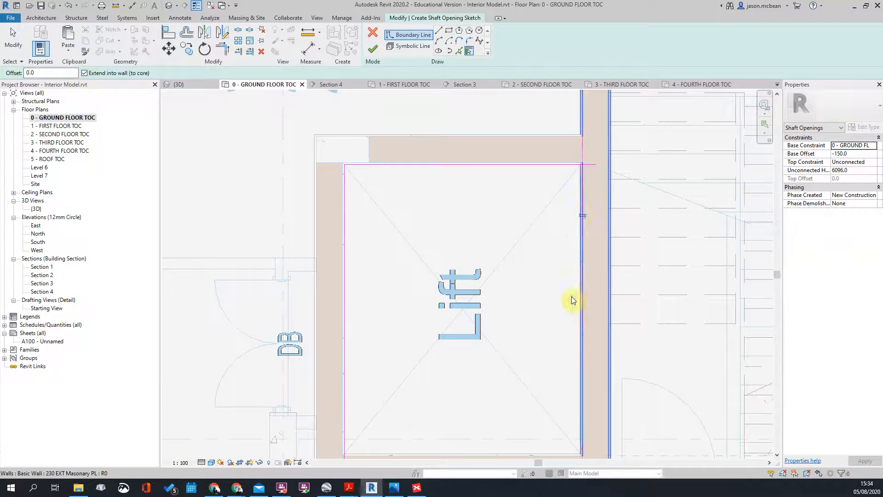
{"action": "middle_click_drag", "start_coordinate": [526, 430], "coordinate": [532, 276]}
{"action": "left_click", "coordinate": [527, 303]}
{"action": "scroll", "coordinate": [384, 279], "scroll_direction": "up", "scroll_amount": 2}
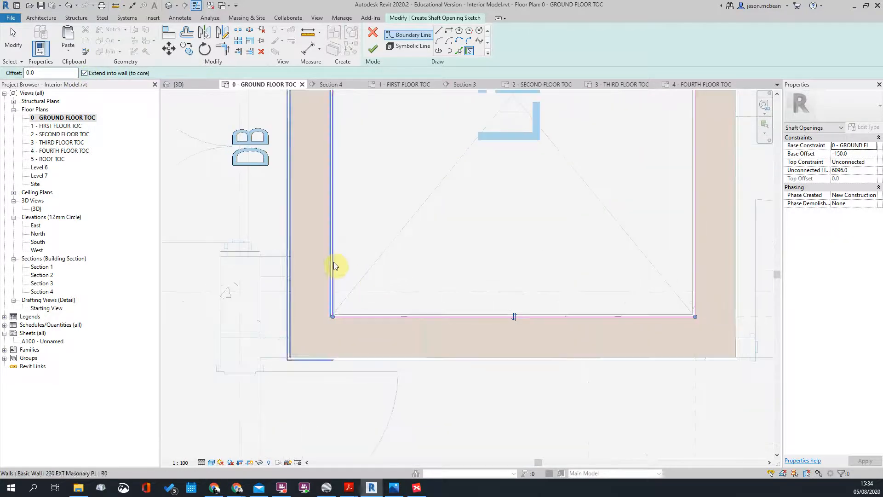
{"action": "key", "text": "Escape"}
{"action": "key", "text": "Escape"}
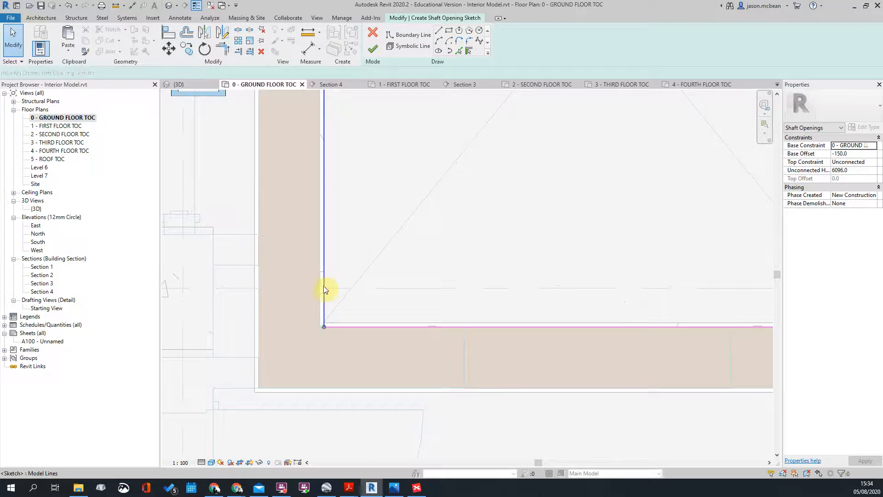
Step: Move the left and top shaft boundary lines onto the inner faces of the lift walls
{"action": "left_click", "coordinate": [324, 290]}
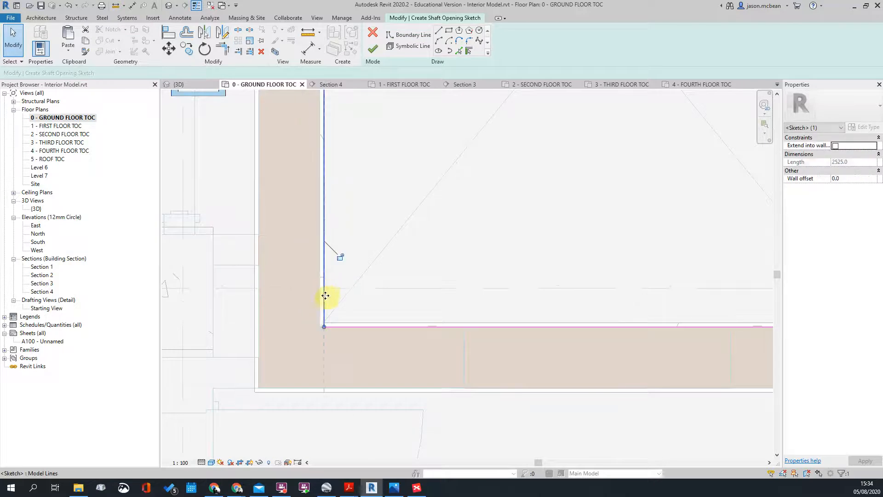
{"action": "scroll", "coordinate": [325, 295], "scroll_direction": "up", "scroll_amount": 3}
{"action": "left_click_drag", "start_coordinate": [323, 296], "coordinate": [313, 298]}
{"action": "scroll", "coordinate": [384, 401], "scroll_direction": "down", "scroll_amount": 4}
{"action": "scroll", "coordinate": [416, 225], "scroll_direction": "down", "scroll_amount": 3}
{"action": "scroll", "coordinate": [364, 211], "scroll_direction": "up", "scroll_amount": 3}
{"action": "key", "text": "Escape"}
{"action": "left_click", "coordinate": [377, 201]}
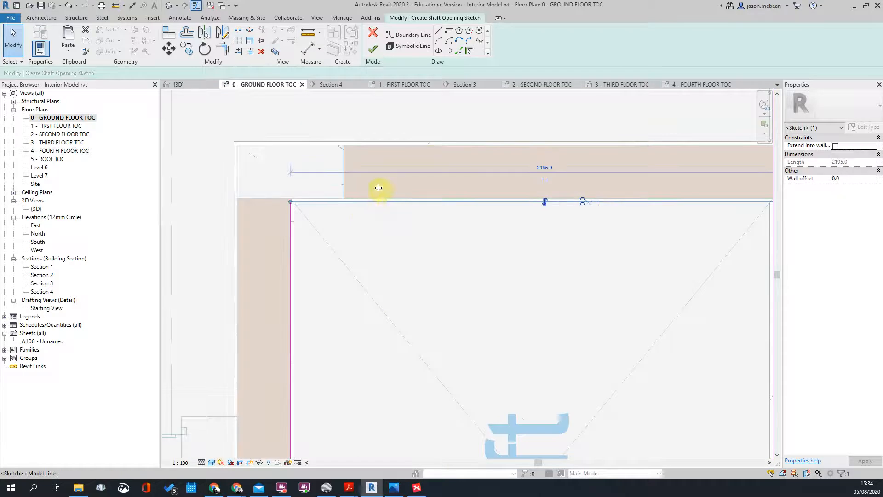
{"action": "left_click_drag", "start_coordinate": [380, 198], "coordinate": [389, 195]}
{"action": "left_click", "coordinate": [408, 258]}
{"action": "scroll", "coordinate": [409, 258], "scroll_direction": "down", "scroll_amount": 3}
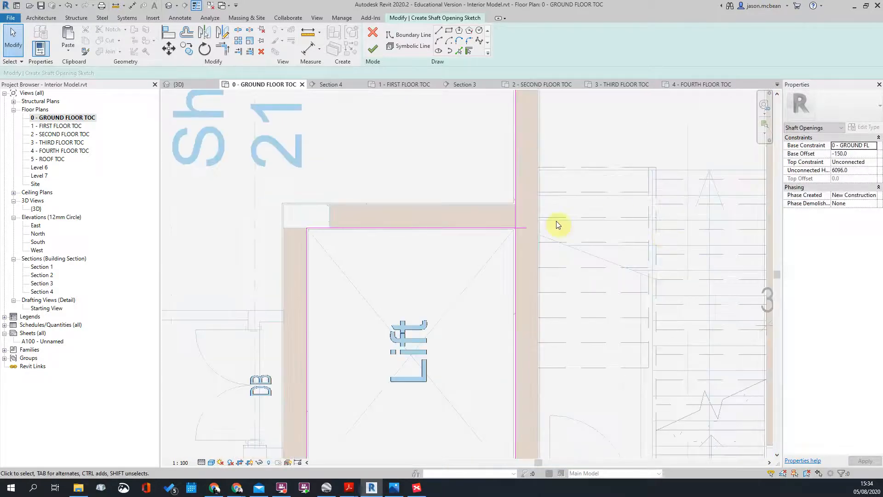
{"action": "scroll", "coordinate": [598, 214], "scroll_direction": "up", "scroll_amount": 2}
Step: Close the shaft boundary rectangle with Trim/Extend to Corner (TR)
{"action": "key", "text": "t"}
{"action": "key", "text": "r"}
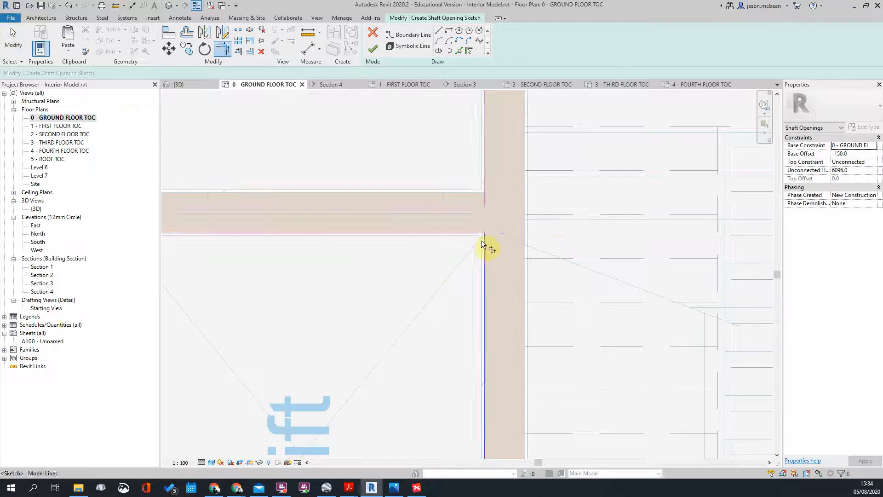
{"action": "scroll", "coordinate": [525, 212], "scroll_direction": "down", "scroll_amount": 2}
{"action": "key", "text": "Escape"}
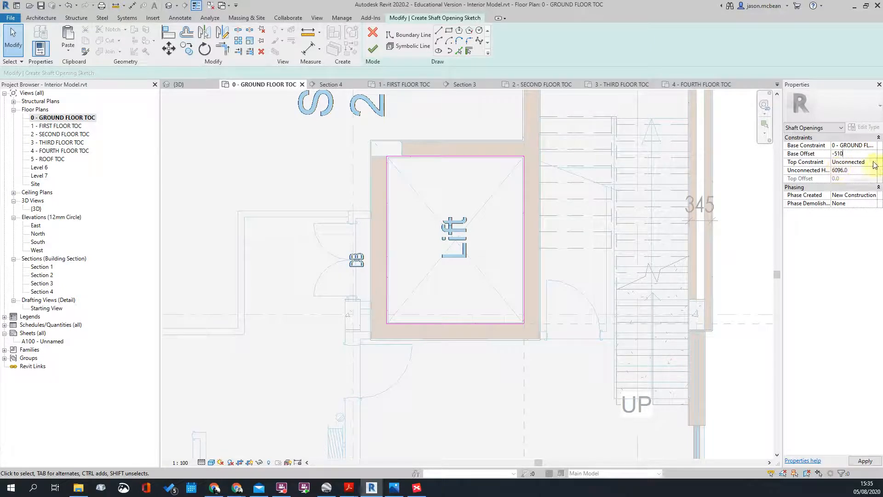
Step: Give the shaft a -510 base offset and a top at 5 - ROOF TOC plus 2500, then finish the sketch
{"action": "left_click", "coordinate": [875, 163]}
{"action": "scroll", "coordinate": [857, 188], "scroll_direction": "down", "scroll_amount": 1}
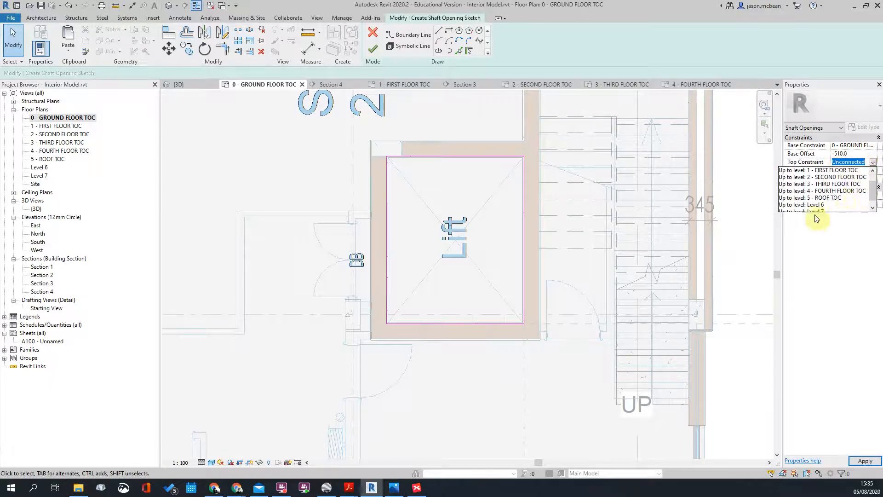
{"action": "left_click", "coordinate": [834, 198]}
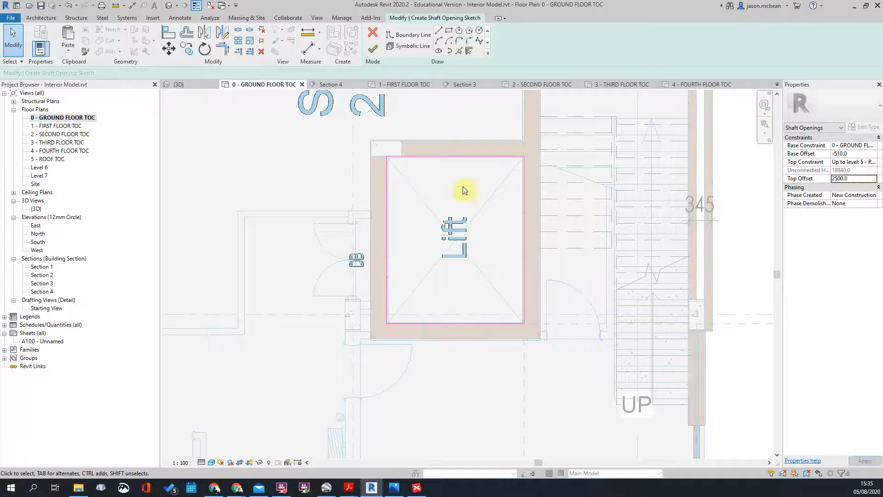
{"action": "left_click", "coordinate": [373, 48]}
{"action": "scroll", "coordinate": [455, 248], "scroll_direction": "down", "scroll_amount": 8}
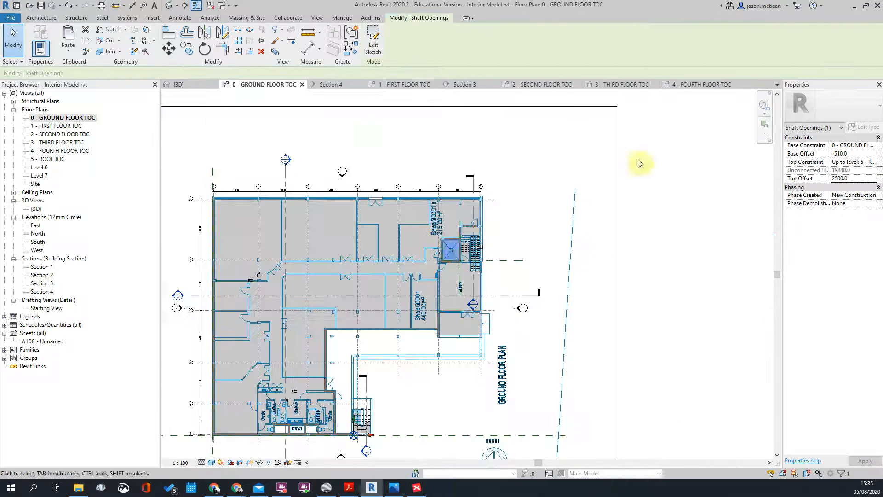
{"action": "left_click", "coordinate": [366, 120]}
Step: Orbit the {3D} view, including from underneath, to inspect the new lift shaft opening through the floors
{"action": "left_click", "coordinate": [169, 7]}
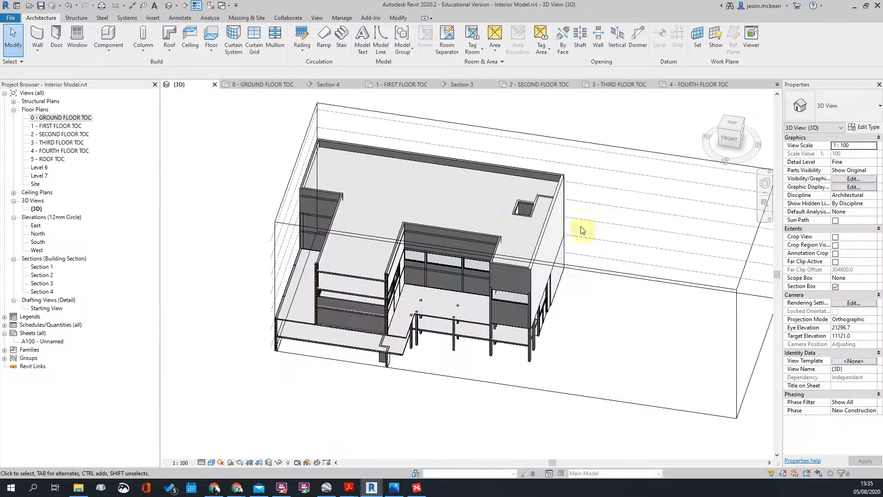
{"action": "middle_click_drag", "start_coordinate": [500, 220], "coordinate": [599, 261], "text": "shift"}
{"action": "scroll", "coordinate": [529, 203], "scroll_direction": "up", "scroll_amount": 5}
{"action": "left_click", "coordinate": [540, 204]}
{"action": "middle_click_drag", "start_coordinate": [574, 115], "coordinate": [581, 55], "text": "shift"}
{"action": "middle_click_drag", "start_coordinate": [629, 327], "coordinate": [635, 198], "text": "shift"}
{"action": "left_click", "coordinate": [617, 392]}
{"action": "scroll", "coordinate": [618, 393], "scroll_direction": "up", "scroll_amount": 4}
{"action": "middle_click_drag", "start_coordinate": [535, 304], "coordinate": [487, 334], "text": "shift"}
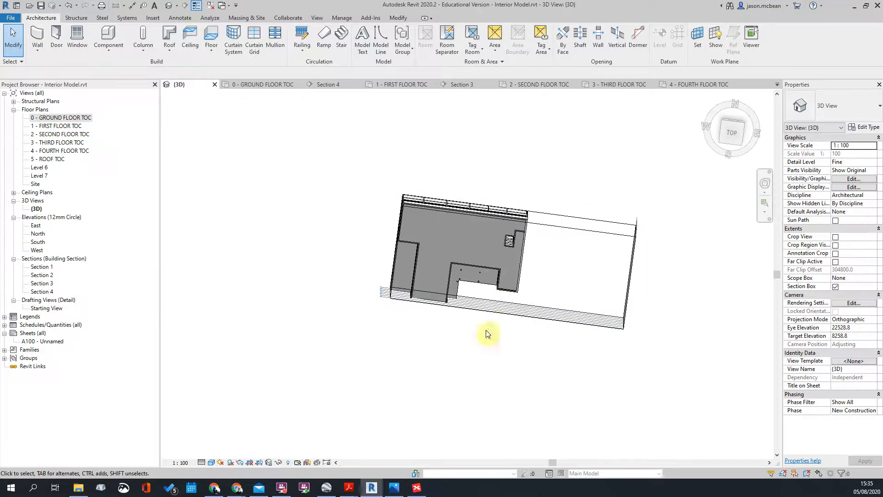
Step: On the ground floor plan, move the Section 3 line so it cuts through the lift
{"action": "double_click", "coordinate": [57, 118]}
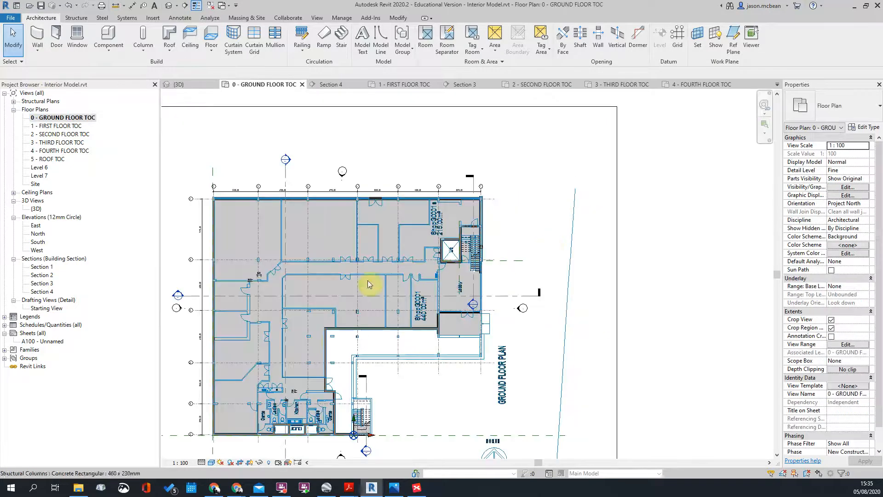
{"action": "left_click", "coordinate": [198, 296]}
{"action": "left_click_drag", "start_coordinate": [420, 242], "coordinate": [339, 254]}
{"action": "scroll", "coordinate": [637, 249], "scroll_direction": "down", "scroll_amount": 3}
{"action": "key", "text": "Escape"}
{"action": "scroll", "coordinate": [330, 251], "scroll_direction": "up", "scroll_amount": 2}
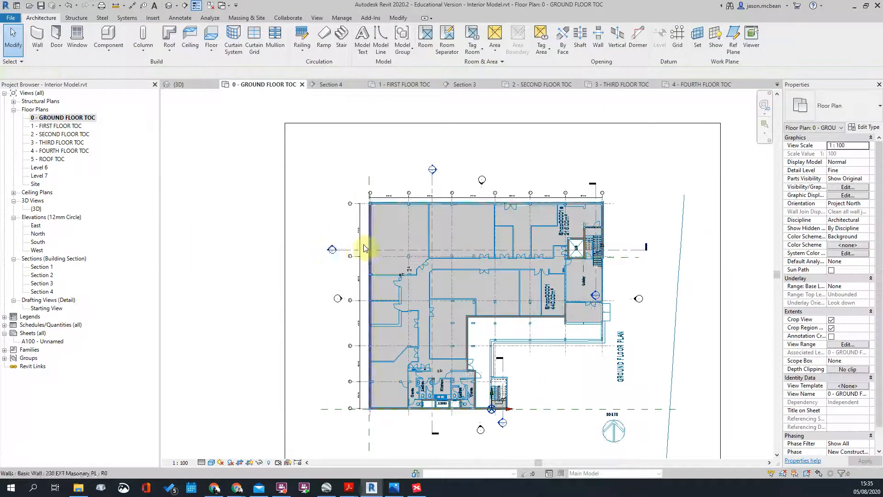
Step: Open the Section 3 view and frame the lift shaft area
{"action": "double_click", "coordinate": [332, 250]}
{"action": "scroll", "coordinate": [508, 282], "scroll_direction": "down", "scroll_amount": 2}
{"action": "scroll", "coordinate": [501, 288], "scroll_direction": "up", "scroll_amount": 4}
{"action": "scroll", "coordinate": [523, 205], "scroll_direction": "down", "scroll_amount": 2}
{"action": "middle_click_drag", "start_coordinate": [526, 199], "coordinate": [496, 347]}
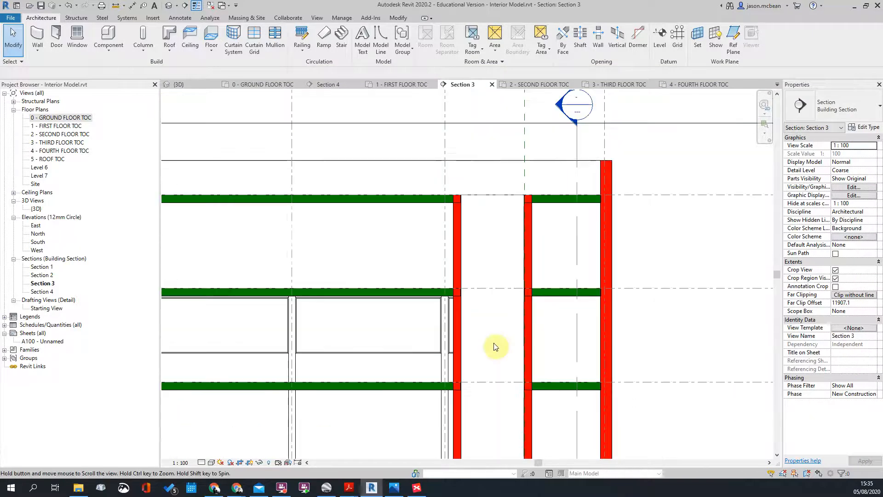
{"action": "scroll", "coordinate": [491, 225], "scroll_direction": "up", "scroll_amount": 4}
{"action": "scroll", "coordinate": [491, 225], "scroll_direction": "down", "scroll_amount": 4}
{"action": "scroll", "coordinate": [451, 341], "scroll_direction": "up", "scroll_amount": 4}
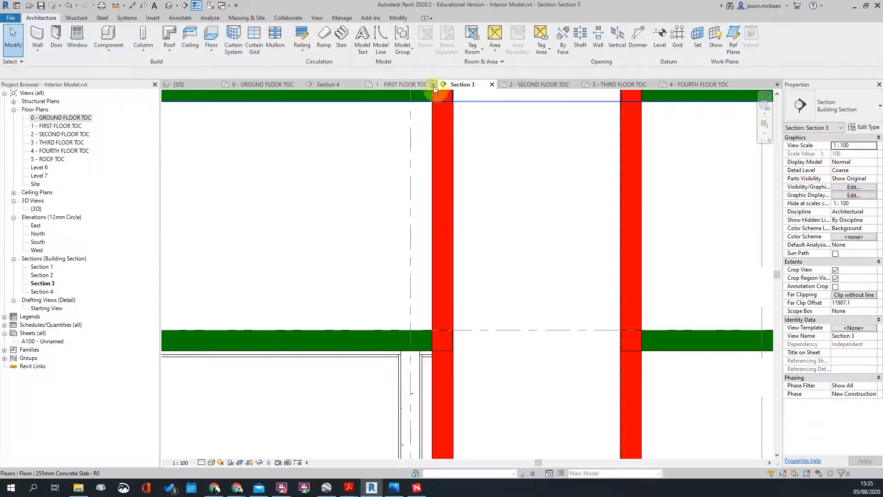
Step: Cut the floor slab beside the lift with the red lift wall using Cut Geometry
{"action": "left_click", "coordinate": [368, 330]}
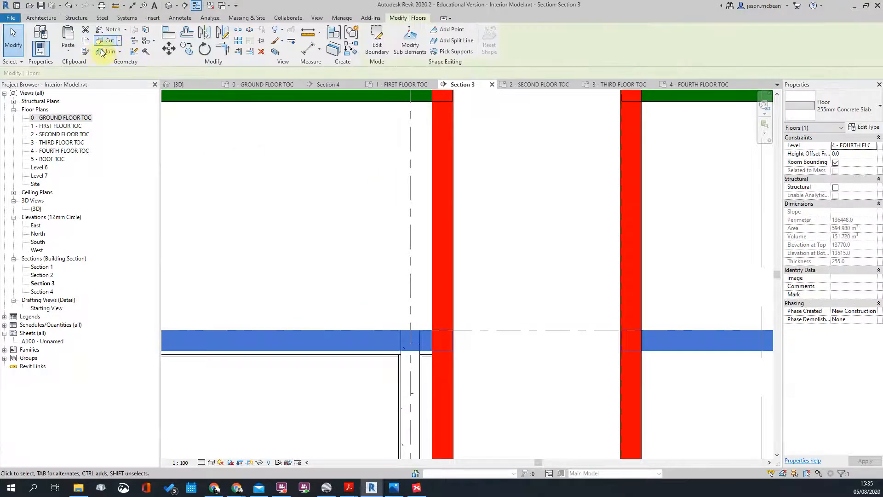
{"action": "left_click", "coordinate": [109, 43]}
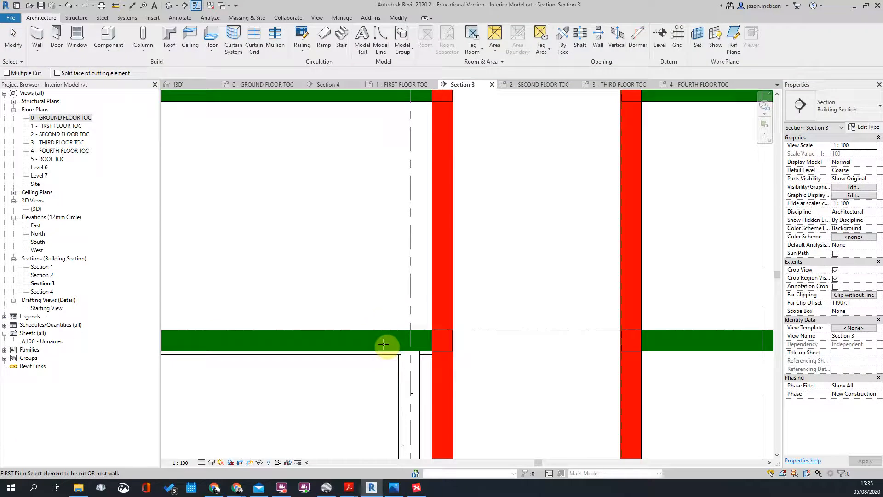
{"action": "left_click", "coordinate": [436, 300]}
{"action": "key", "text": "Escape"}
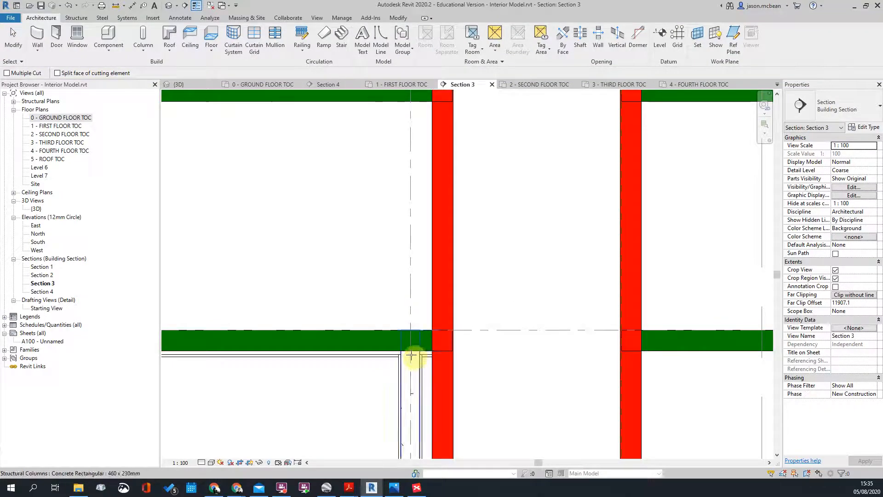
{"action": "scroll", "coordinate": [437, 320], "scroll_direction": "down", "scroll_amount": 3}
{"action": "scroll", "coordinate": [452, 454], "scroll_direction": "up", "scroll_amount": 6}
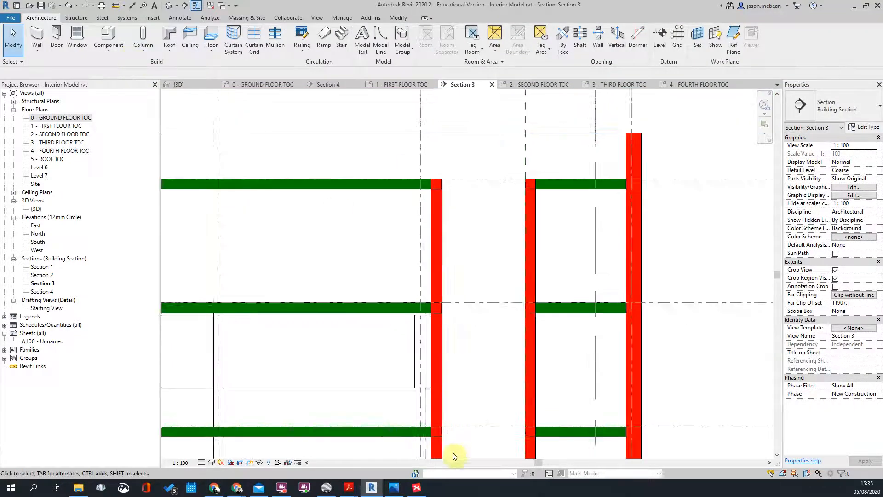
{"action": "scroll", "coordinate": [419, 224], "scroll_direction": "down", "scroll_amount": 6}
{"action": "scroll", "coordinate": [389, 223], "scroll_direction": "up", "scroll_amount": 5}
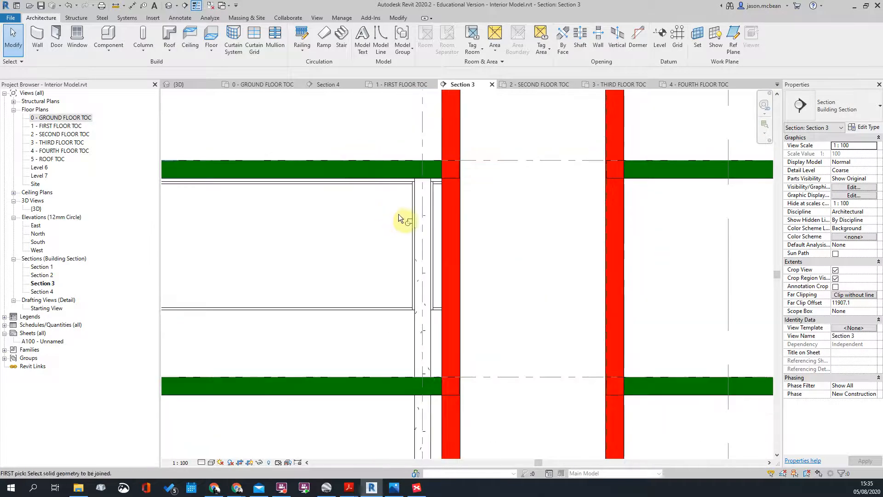
Step: Join the upper and lower floor slabs with the red lift wall using Join Geometry (JG)
{"action": "key", "text": "j"}
{"action": "key", "text": "g"}
{"action": "left_click", "coordinate": [465, 158]}
{"action": "left_click", "coordinate": [454, 161]}
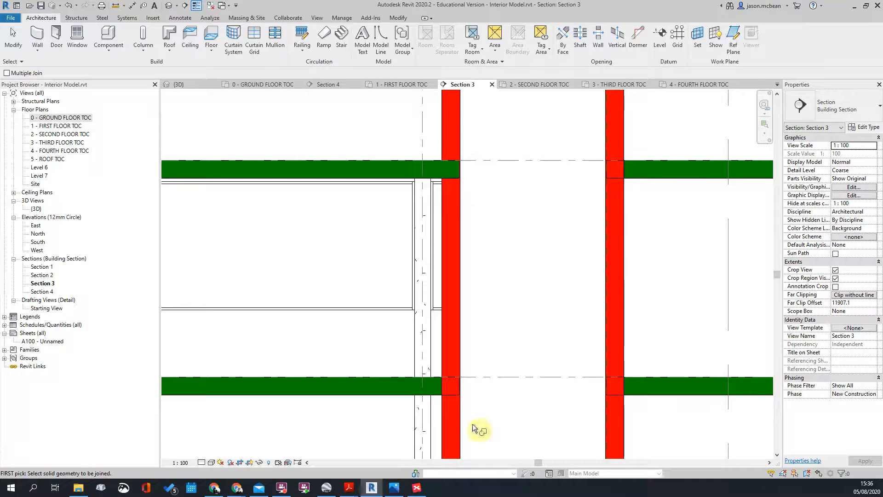
{"action": "left_click", "coordinate": [430, 382]}
{"action": "left_click", "coordinate": [444, 351]}
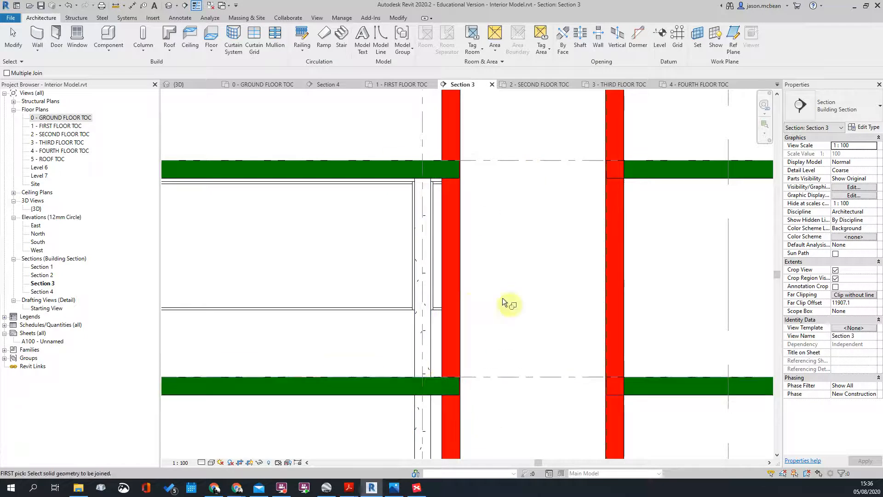
{"action": "scroll", "coordinate": [483, 336], "scroll_direction": "down", "scroll_amount": 2}
{"action": "key", "text": "Escape"}
{"action": "scroll", "coordinate": [465, 174], "scroll_direction": "up", "scroll_amount": 6}
Step: Turn off Thin Lines to show lines at full thickness and review the section
{"action": "left_click", "coordinate": [205, 7]}
{"action": "scroll", "coordinate": [479, 253], "scroll_direction": "down", "scroll_amount": 5}
{"action": "scroll", "coordinate": [536, 254], "scroll_direction": "down", "scroll_amount": 4}
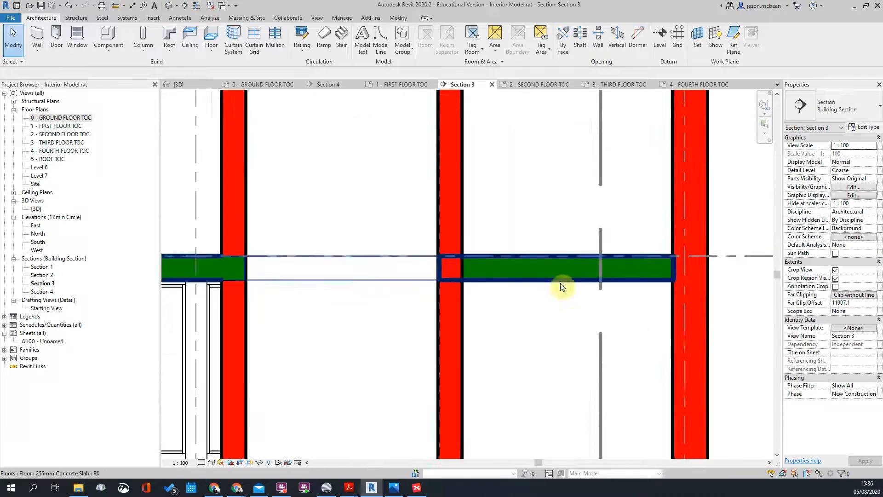
{"action": "scroll", "coordinate": [432, 332], "scroll_direction": "up", "scroll_amount": 4}
{"action": "scroll", "coordinate": [493, 183], "scroll_direction": "down", "scroll_amount": 1}
{"action": "scroll", "coordinate": [469, 282], "scroll_direction": "up", "scroll_amount": 3}
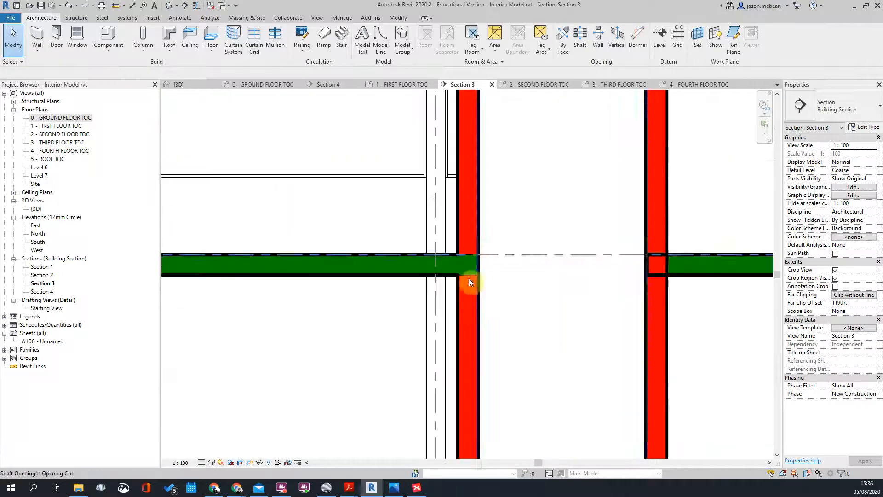
{"action": "scroll", "coordinate": [488, 232], "scroll_direction": "down", "scroll_amount": 3}
{"action": "scroll", "coordinate": [511, 221], "scroll_direction": "up", "scroll_amount": 2}
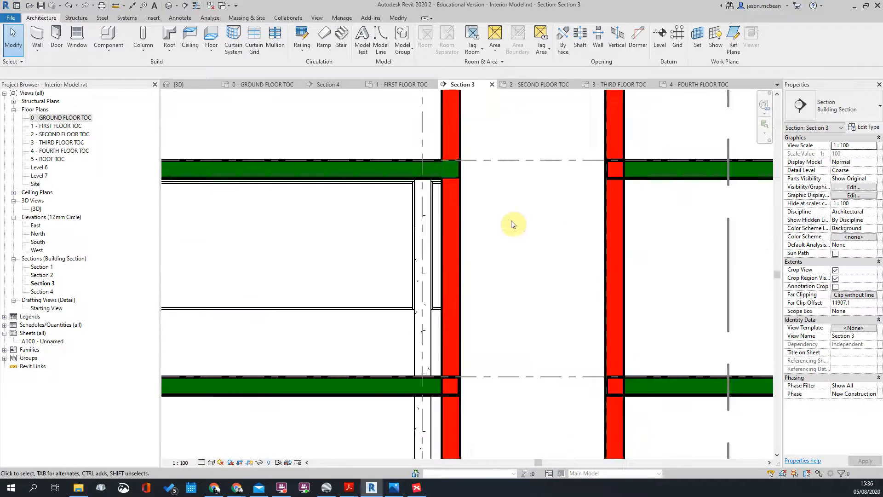
{"action": "scroll", "coordinate": [508, 202], "scroll_direction": "down", "scroll_amount": 3}
{"action": "scroll", "coordinate": [515, 186], "scroll_direction": "down", "scroll_amount": 2}
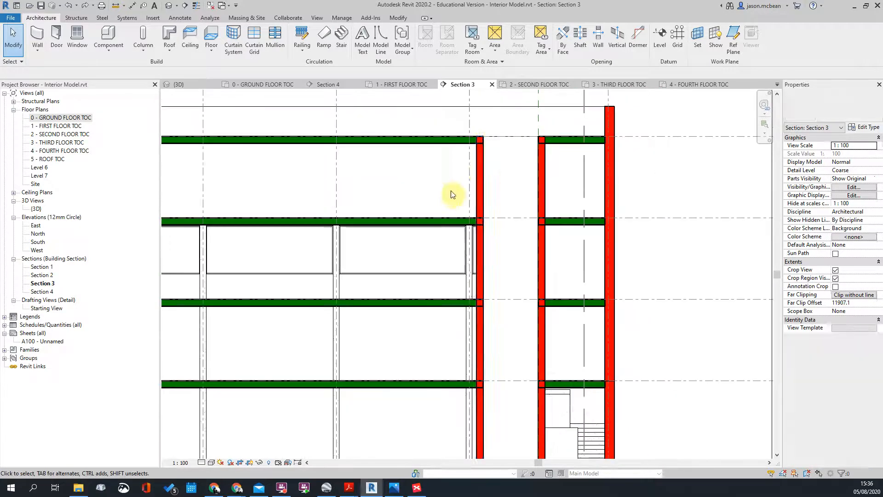
{"action": "left_click", "coordinate": [478, 170]}
{"action": "key", "text": "Escape"}
{"action": "scroll", "coordinate": [482, 202], "scroll_direction": "up", "scroll_amount": 1}
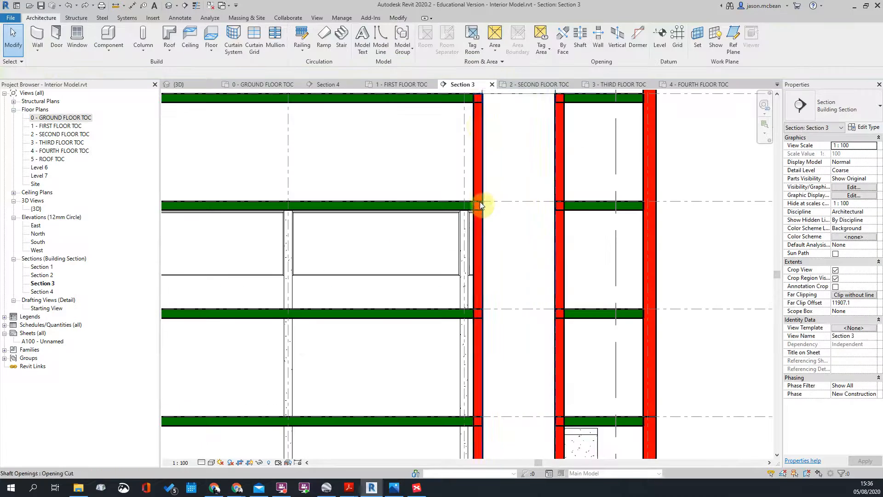
{"action": "scroll", "coordinate": [474, 138], "scroll_direction": "down", "scroll_amount": 2}
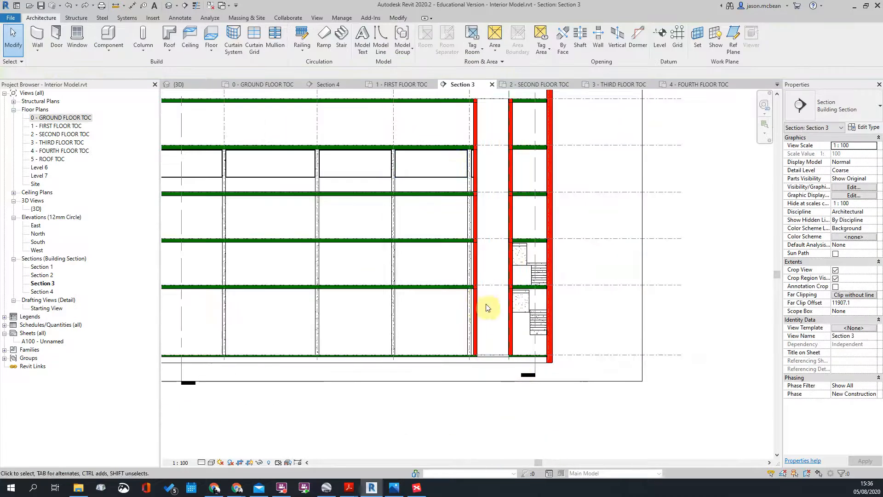
{"action": "scroll", "coordinate": [524, 296], "scroll_direction": "up", "scroll_amount": 2}
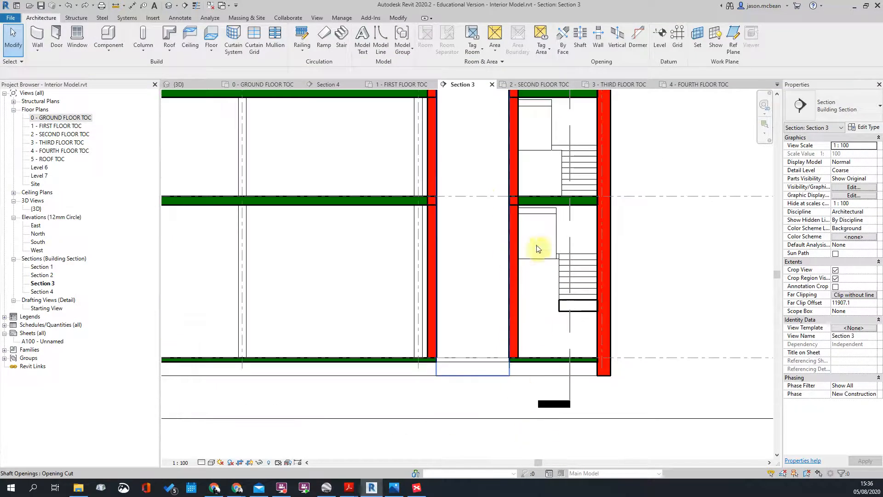
{"action": "scroll", "coordinate": [529, 203], "scroll_direction": "down", "scroll_amount": 5}
{"action": "scroll", "coordinate": [508, 203], "scroll_direction": "up", "scroll_amount": 4}
{"action": "scroll", "coordinate": [354, 202], "scroll_direction": "up", "scroll_amount": 2}
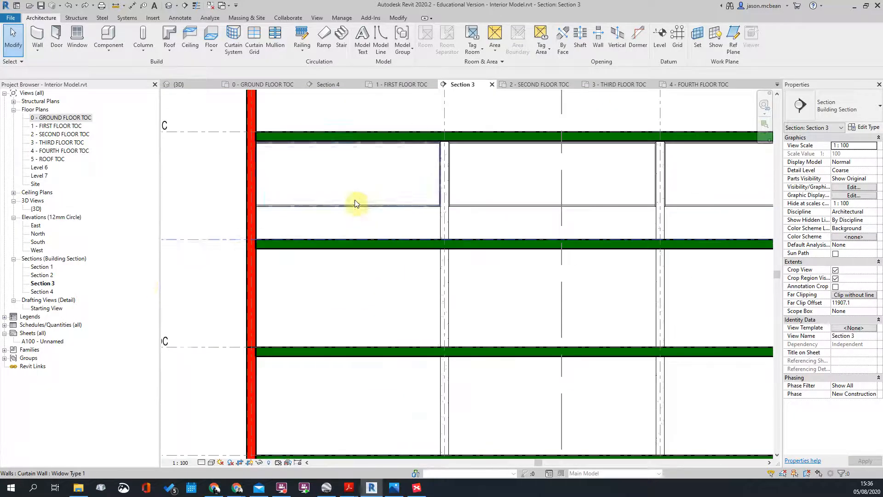
{"action": "scroll", "coordinate": [258, 203], "scroll_direction": "down", "scroll_amount": 2}
{"action": "scroll", "coordinate": [392, 220], "scroll_direction": "down", "scroll_amount": 2}
{"action": "middle_click_drag", "start_coordinate": [631, 289], "coordinate": [603, 275]}
{"action": "scroll", "coordinate": [708, 118], "scroll_direction": "up", "scroll_amount": 3}
{"action": "scroll", "coordinate": [612, 197], "scroll_direction": "up", "scroll_amount": 2}
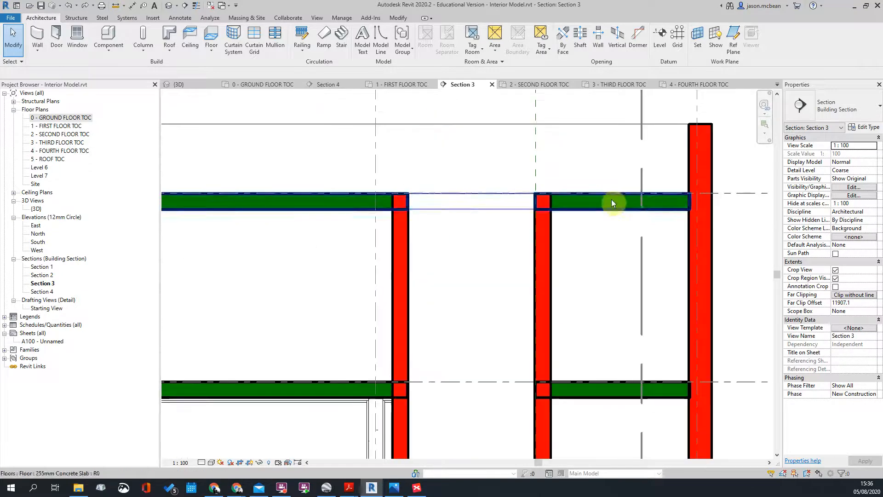
{"action": "double_click", "coordinate": [611, 205]}
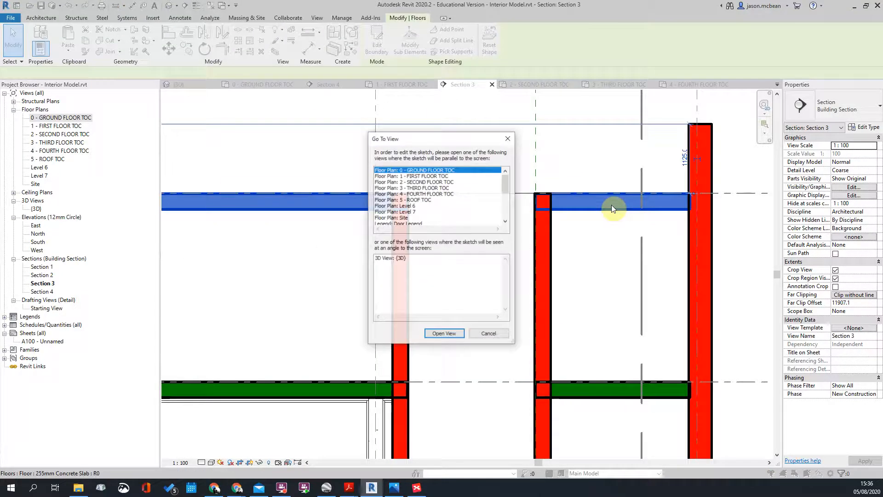
{"action": "left_click", "coordinate": [491, 337]}
{"action": "left_click", "coordinate": [739, 237]}
{"action": "scroll", "coordinate": [594, 205], "scroll_direction": "down", "scroll_amount": 2}
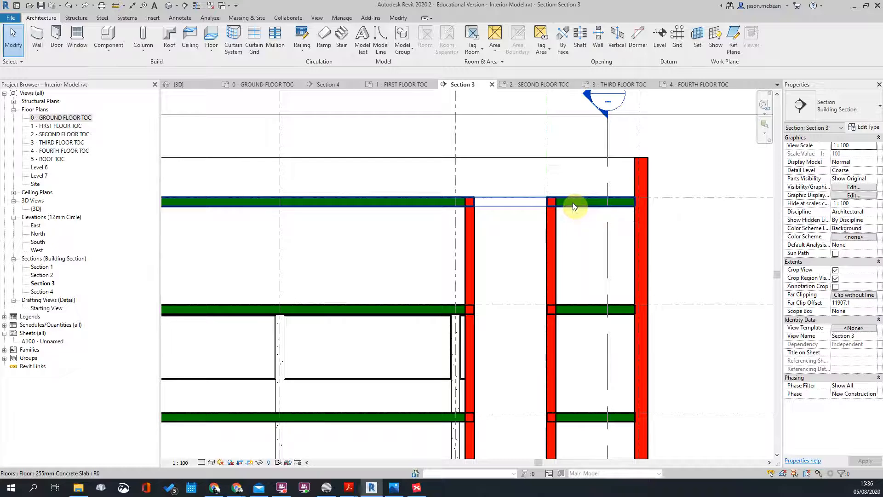
{"action": "scroll", "coordinate": [581, 233], "scroll_direction": "down", "scroll_amount": 5}
{"action": "scroll", "coordinate": [414, 292], "scroll_direction": "up", "scroll_amount": 2}
{"action": "scroll", "coordinate": [552, 322], "scroll_direction": "up", "scroll_amount": 3}
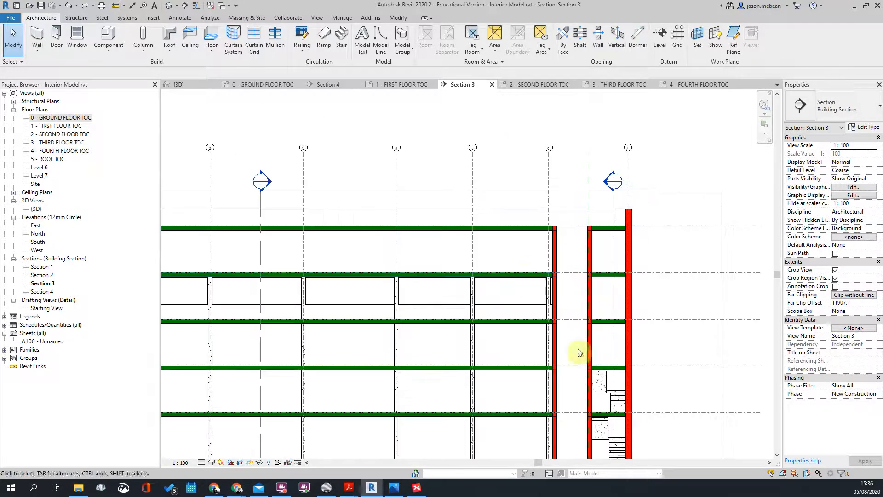
{"action": "middle_click_drag", "start_coordinate": [558, 319], "coordinate": [507, 273]}
{"action": "scroll", "coordinate": [501, 270], "scroll_direction": "down", "scroll_amount": 4}
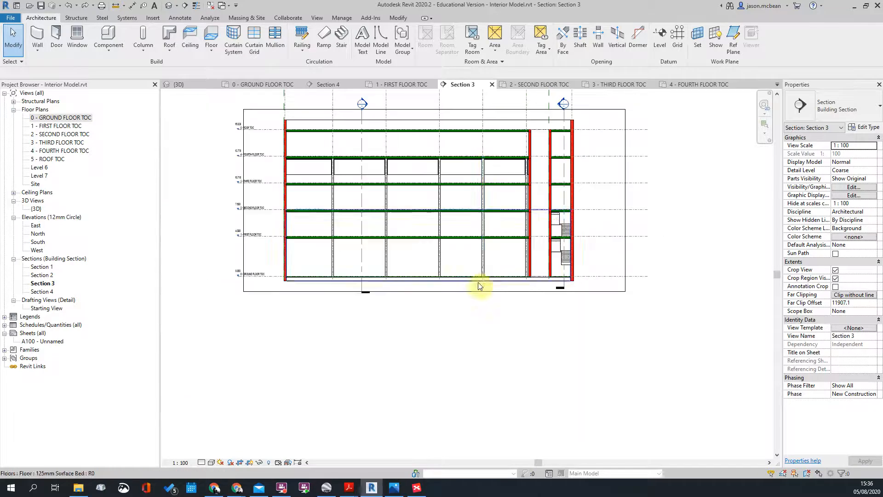
{"action": "scroll", "coordinate": [483, 276], "scroll_direction": "up", "scroll_amount": 2}
{"action": "scroll", "coordinate": [558, 223], "scroll_direction": "down", "scroll_amount": 3}
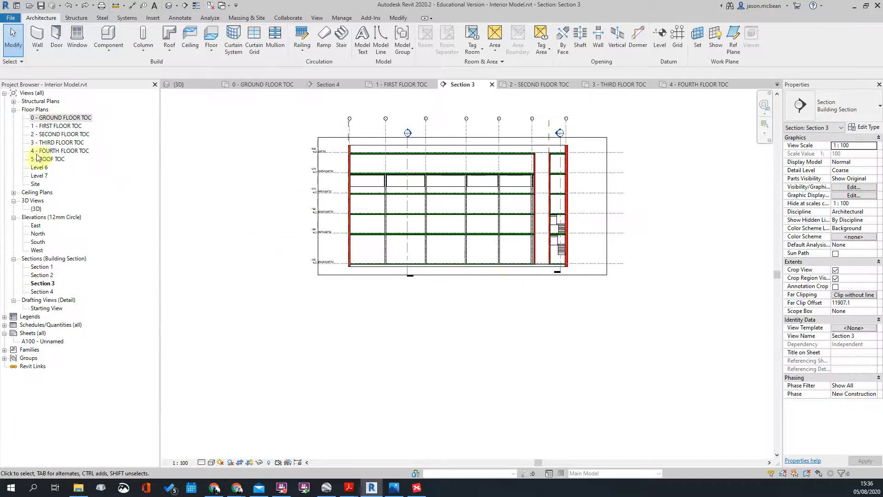
Step: Open the 0 - GROUND FLOOR TOC, Level 6 and Level 7 floor plans in turn
{"action": "double_click", "coordinate": [52, 118]}
{"action": "scroll", "coordinate": [414, 214], "scroll_direction": "up", "scroll_amount": 1}
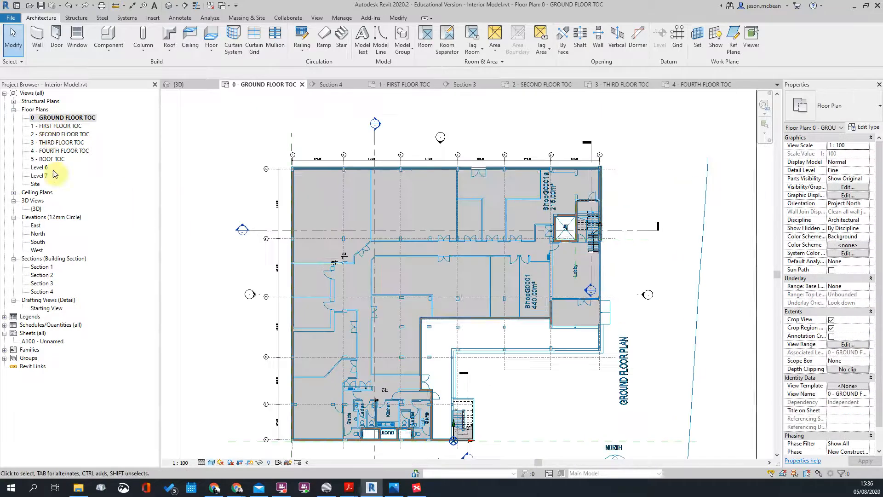
{"action": "double_click", "coordinate": [37, 168]}
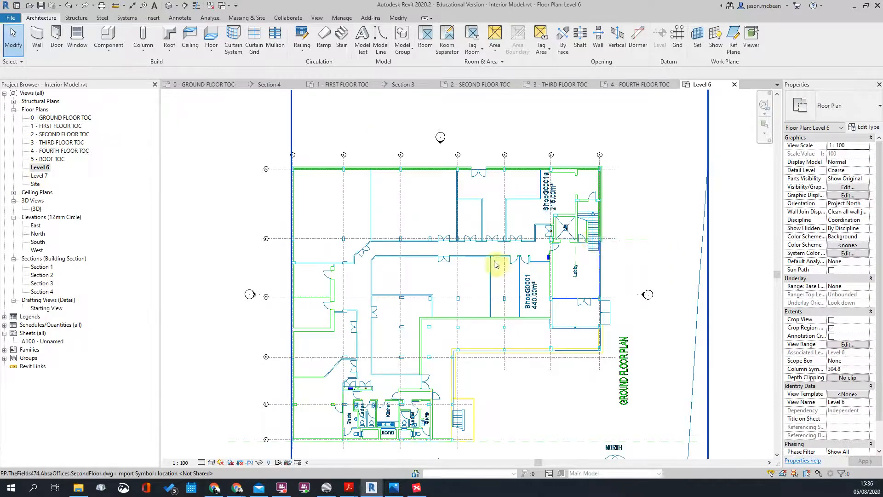
{"action": "scroll", "coordinate": [589, 241], "scroll_direction": "up", "scroll_amount": 4}
{"action": "scroll", "coordinate": [622, 232], "scroll_direction": "down", "scroll_amount": 4}
{"action": "double_click", "coordinate": [39, 176]}
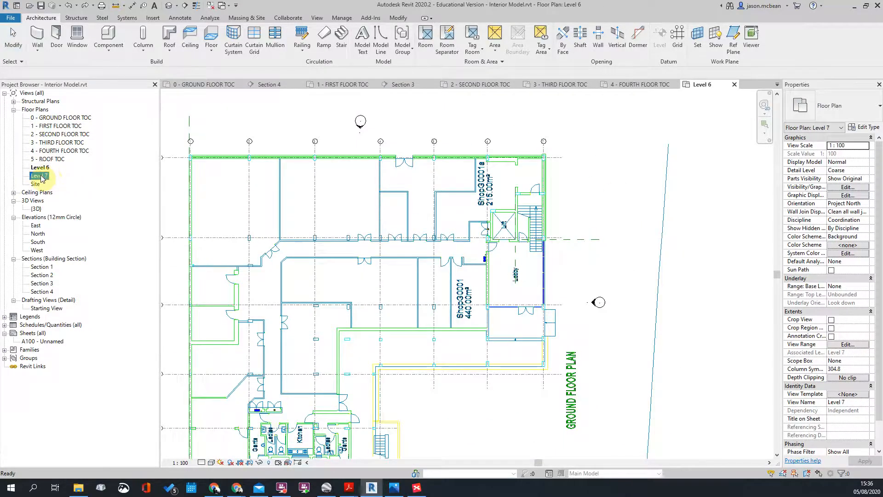
{"action": "scroll", "coordinate": [493, 251], "scroll_direction": "down", "scroll_amount": 2}
{"action": "middle_click_drag", "start_coordinate": [493, 251], "coordinate": [563, 246]}
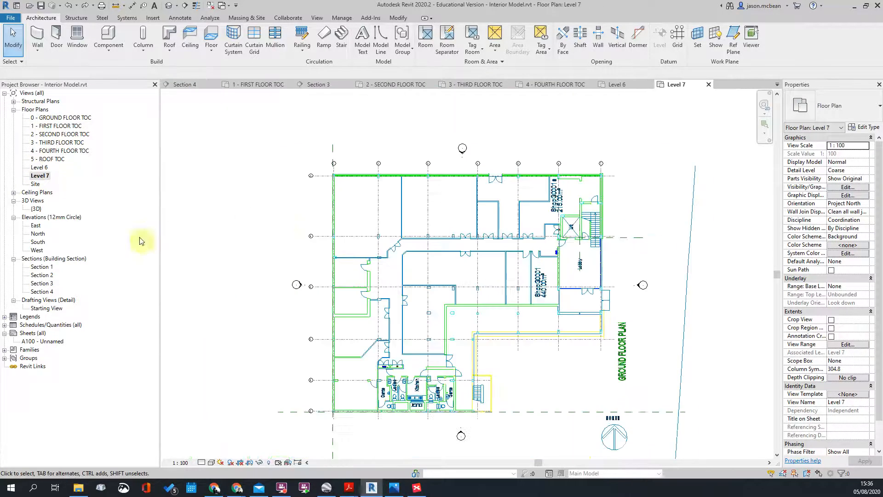
Step: Open the 5 - ROOF TOC floor plan and select the imported DWG
{"action": "double_click", "coordinate": [45, 160]}
{"action": "scroll", "coordinate": [528, 218], "scroll_direction": "up", "scroll_amount": 5}
{"action": "scroll", "coordinate": [527, 219], "scroll_direction": "down", "scroll_amount": 4}
{"action": "scroll", "coordinate": [567, 287], "scroll_direction": "up", "scroll_amount": 4}
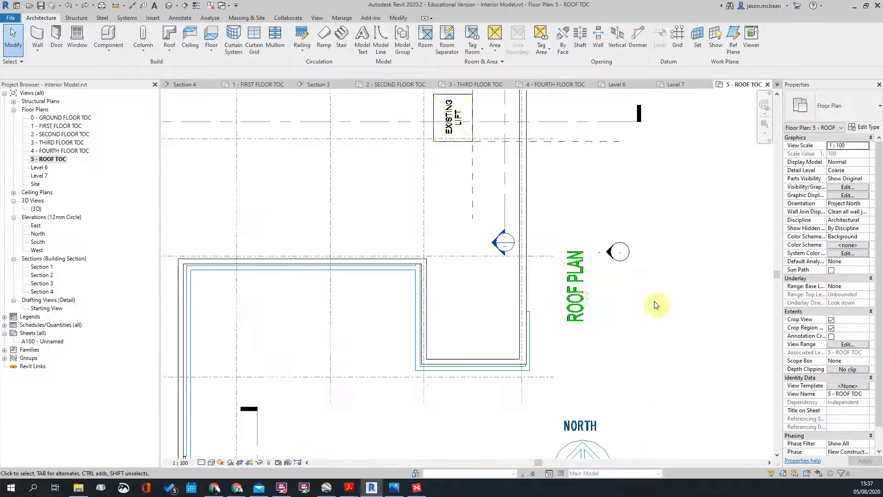
{"action": "left_click", "coordinate": [570, 293]}
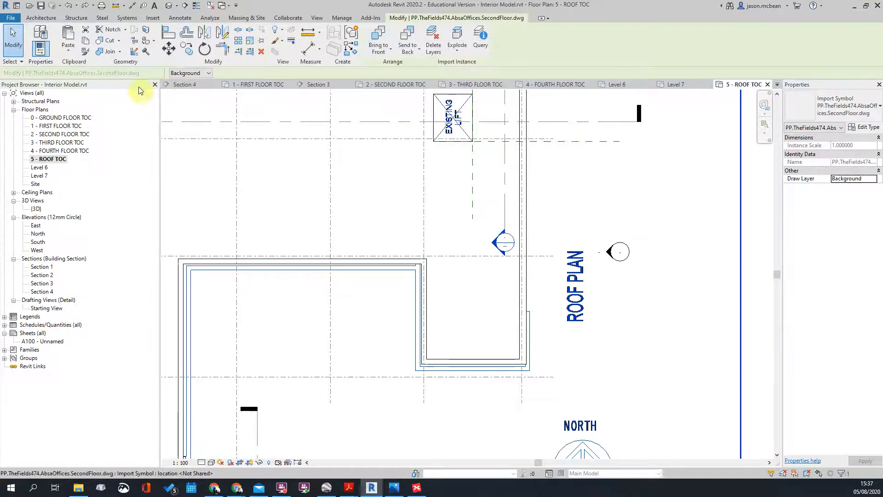
Step: Set the imported DWG's Draw Layer to Foreground and deselect it
{"action": "left_click", "coordinate": [177, 73]}
{"action": "left_click", "coordinate": [184, 89]}
{"action": "left_click", "coordinate": [667, 200]}
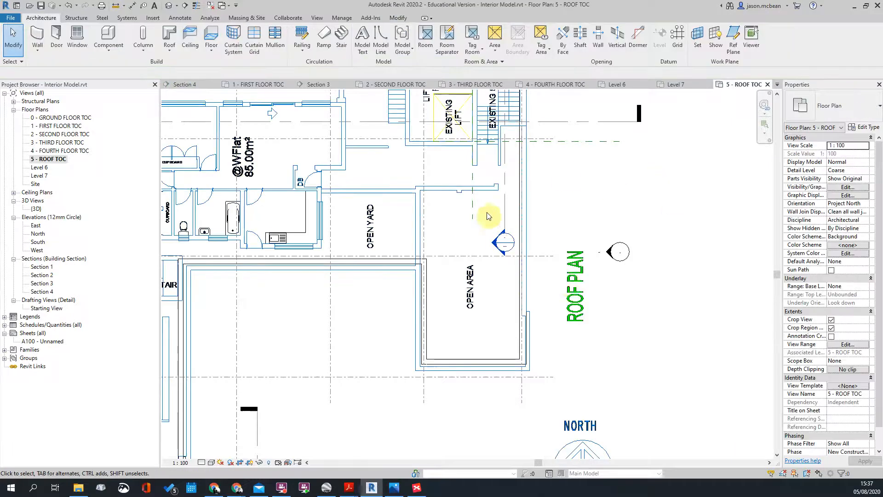
{"action": "scroll", "coordinate": [355, 249], "scroll_direction": "down", "scroll_amount": 3}
{"action": "scroll", "coordinate": [537, 305], "scroll_direction": "up", "scroll_amount": 4}
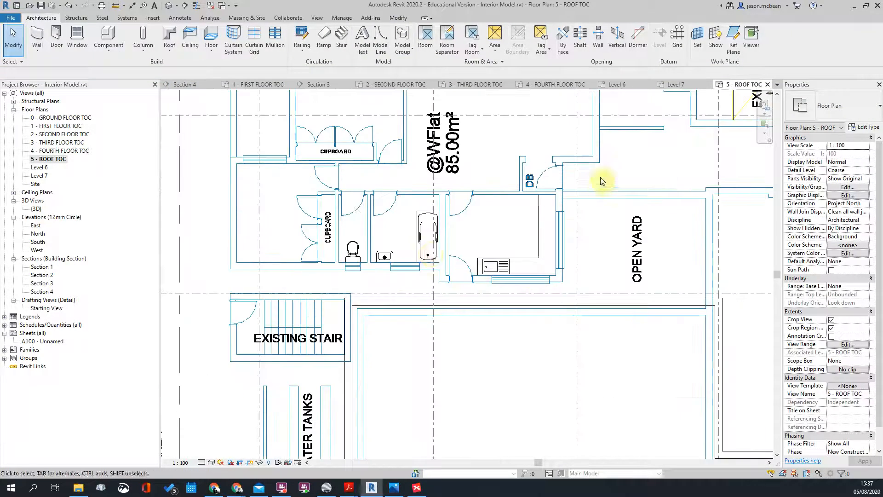
{"action": "scroll", "coordinate": [351, 230], "scroll_direction": "down", "scroll_amount": 2}
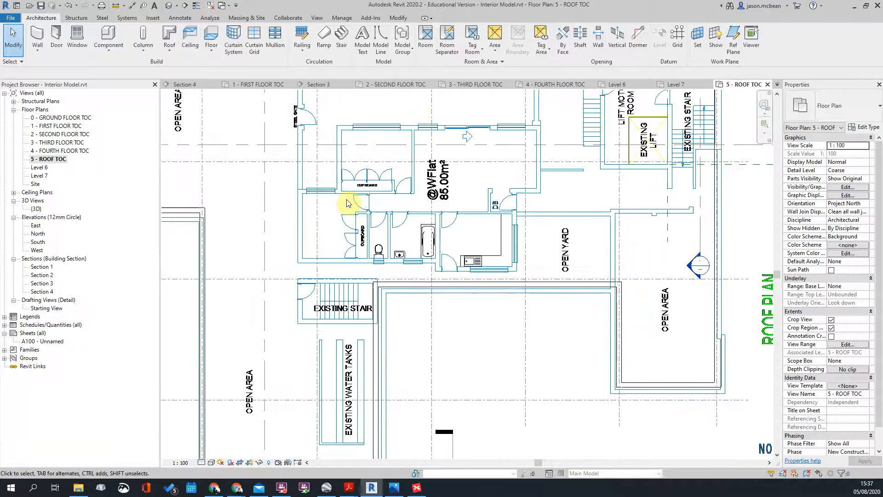
{"action": "scroll", "coordinate": [347, 203], "scroll_direction": "down", "scroll_amount": 2}
{"action": "scroll", "coordinate": [299, 400], "scroll_direction": "up", "scroll_amount": 3}
{"action": "scroll", "coordinate": [322, 223], "scroll_direction": "up", "scroll_amount": 2}
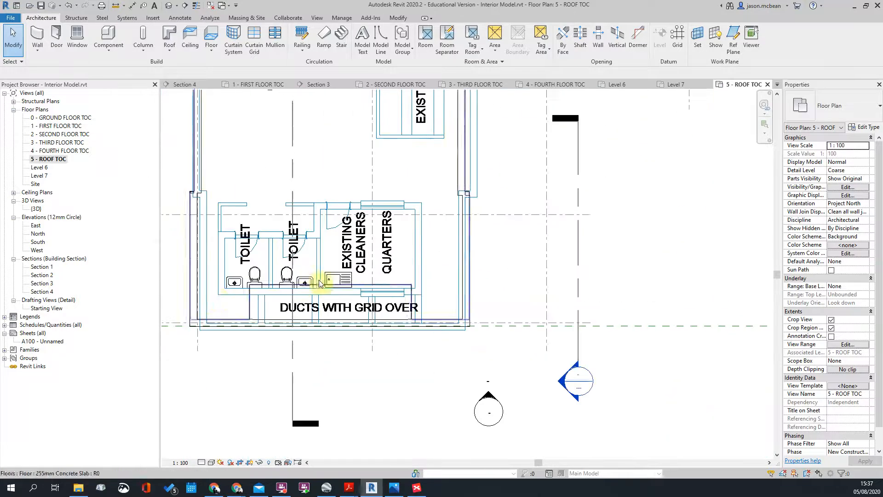
{"action": "scroll", "coordinate": [260, 273], "scroll_direction": "up", "scroll_amount": 2}
{"action": "scroll", "coordinate": [328, 279], "scroll_direction": "down", "scroll_amount": 5}
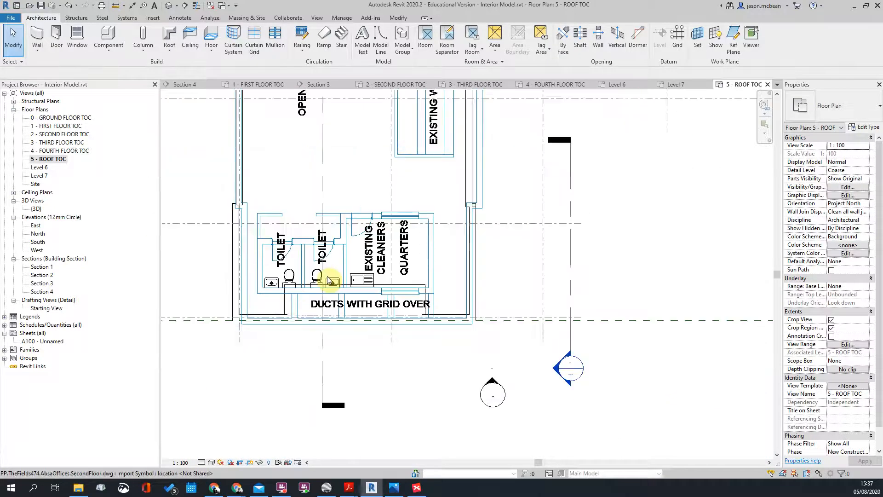
Step: Bring the lift and stair area into view and reselect the imported drawing to check it
{"action": "middle_click_drag", "start_coordinate": [460, 162], "coordinate": [441, 316]}
{"action": "scroll", "coordinate": [473, 201], "scroll_direction": "up", "scroll_amount": 2}
{"action": "scroll", "coordinate": [559, 199], "scroll_direction": "down", "scroll_amount": 2}
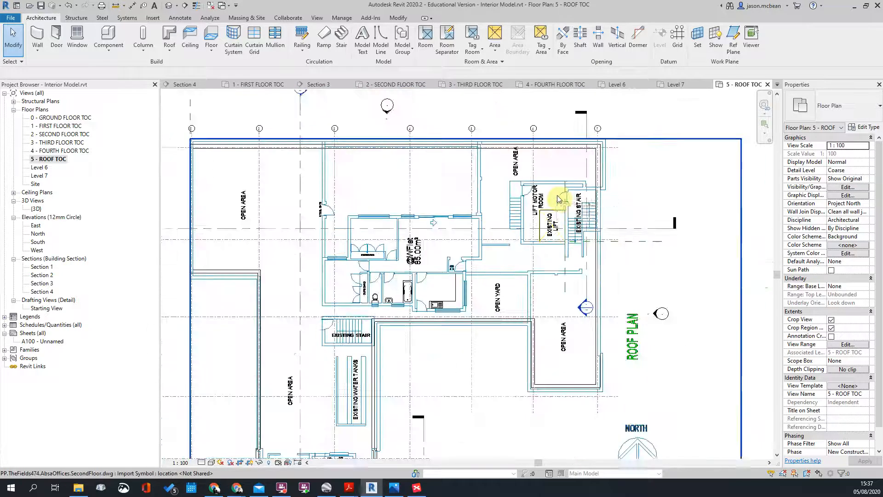
{"action": "scroll", "coordinate": [563, 183], "scroll_direction": "down", "scroll_amount": 3}
{"action": "scroll", "coordinate": [558, 262], "scroll_direction": "up", "scroll_amount": 4}
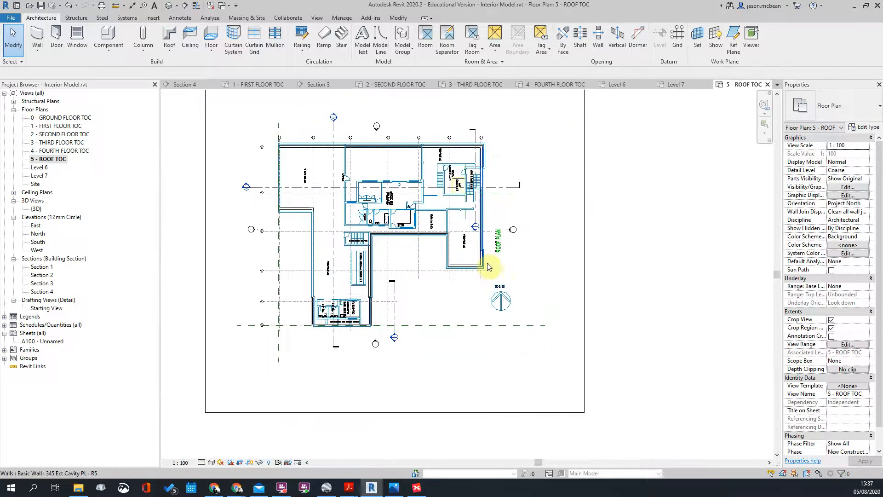
{"action": "scroll", "coordinate": [423, 230], "scroll_direction": "down", "scroll_amount": 5}
{"action": "scroll", "coordinate": [423, 230], "scroll_direction": "up", "scroll_amount": 4}
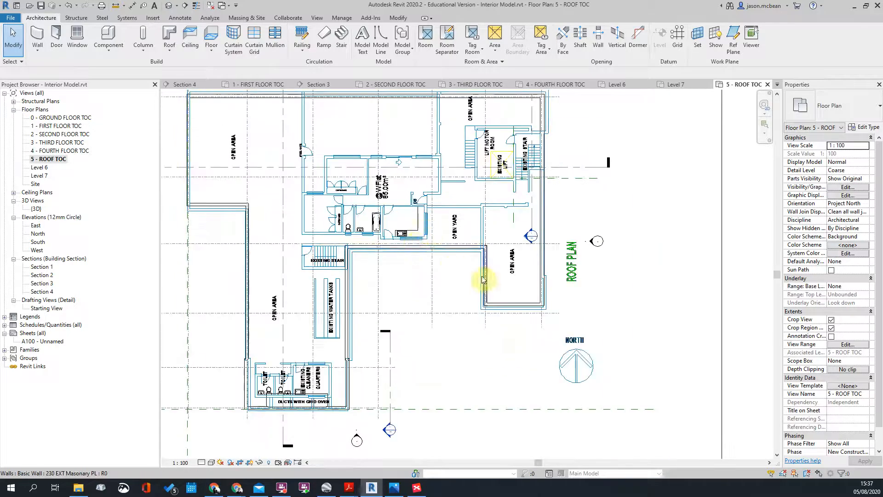
{"action": "scroll", "coordinate": [418, 247], "scroll_direction": "down", "scroll_amount": 2}
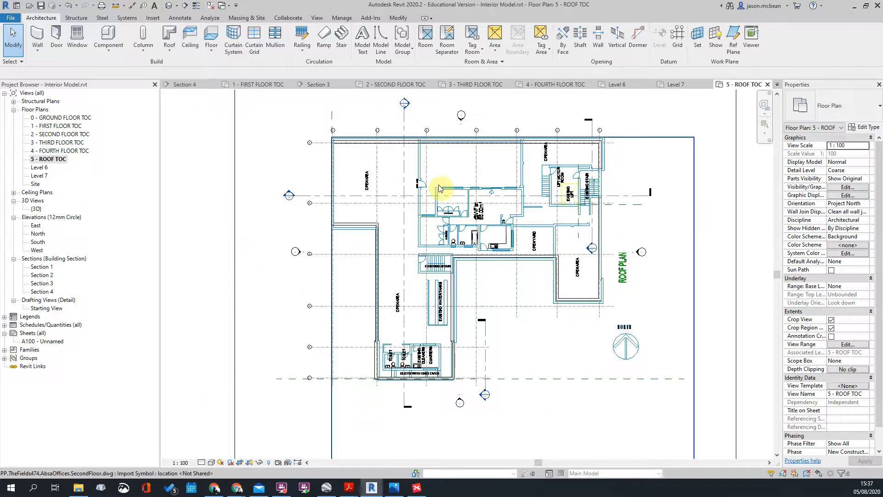
{"action": "scroll", "coordinate": [550, 207], "scroll_direction": "down", "scroll_amount": 1}
{"action": "scroll", "coordinate": [497, 198], "scroll_direction": "up", "scroll_amount": 5}
{"action": "scroll", "coordinate": [480, 206], "scroll_direction": "down", "scroll_amount": 5}
{"action": "scroll", "coordinate": [591, 191], "scroll_direction": "up", "scroll_amount": 4}
{"action": "scroll", "coordinate": [293, 236], "scroll_direction": "down", "scroll_amount": 1}
{"action": "scroll", "coordinate": [342, 209], "scroll_direction": "up", "scroll_amount": 2}
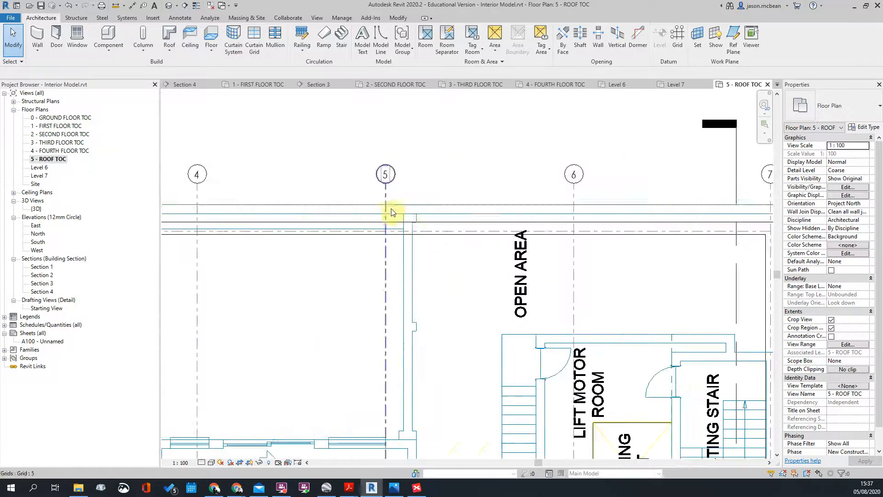
{"action": "left_click", "coordinate": [405, 216]}
{"action": "scroll", "coordinate": [467, 171], "scroll_direction": "down", "scroll_amount": 1}
{"action": "scroll", "coordinate": [467, 170], "scroll_direction": "down", "scroll_amount": 2}
{"action": "scroll", "coordinate": [345, 359], "scroll_direction": "down", "scroll_amount": 2}
{"action": "scroll", "coordinate": [404, 335], "scroll_direction": "up", "scroll_amount": 4}
{"action": "scroll", "coordinate": [420, 408], "scroll_direction": "up", "scroll_amount": 2}
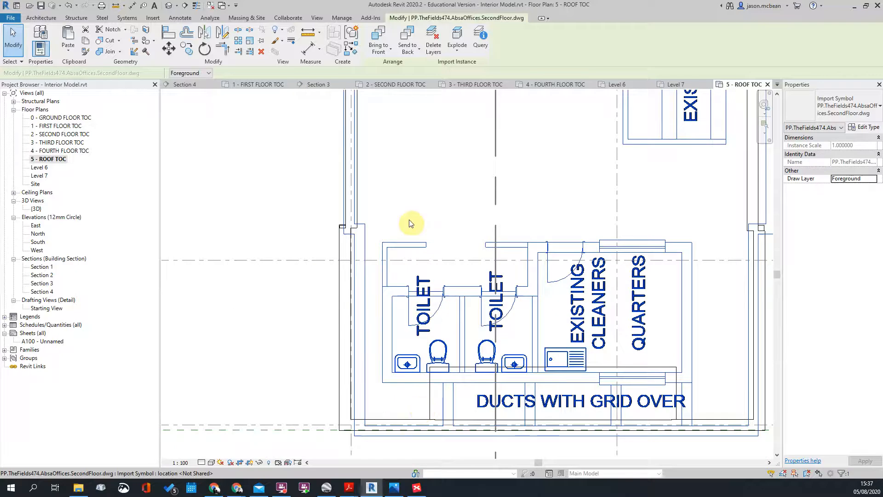
{"action": "scroll", "coordinate": [401, 203], "scroll_direction": "down", "scroll_amount": 4}
{"action": "scroll", "coordinate": [566, 211], "scroll_direction": "up", "scroll_amount": 4}
{"action": "scroll", "coordinate": [538, 245], "scroll_direction": "up", "scroll_amount": 3}
{"action": "scroll", "coordinate": [581, 227], "scroll_direction": "down", "scroll_amount": 5}
{"action": "scroll", "coordinate": [345, 217], "scroll_direction": "down", "scroll_amount": 1}
{"action": "scroll", "coordinate": [355, 217], "scroll_direction": "up", "scroll_amount": 4}
{"action": "scroll", "coordinate": [355, 216], "scroll_direction": "down", "scroll_amount": 4}
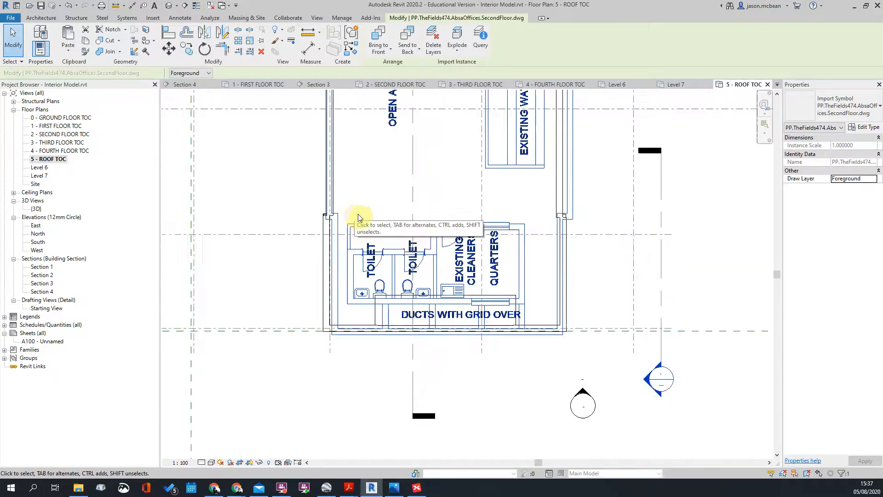
{"action": "scroll", "coordinate": [519, 321], "scroll_direction": "down", "scroll_amount": 3}
{"action": "scroll", "coordinate": [582, 318], "scroll_direction": "up", "scroll_amount": 1}
{"action": "scroll", "coordinate": [494, 344], "scroll_direction": "down", "scroll_amount": 4}
{"action": "scroll", "coordinate": [428, 125], "scroll_direction": "up", "scroll_amount": 5}
{"action": "scroll", "coordinate": [438, 143], "scroll_direction": "up", "scroll_amount": 2}
{"action": "scroll", "coordinate": [332, 153], "scroll_direction": "down", "scroll_amount": 4}
{"action": "scroll", "coordinate": [335, 374], "scroll_direction": "down", "scroll_amount": 2}
{"action": "scroll", "coordinate": [349, 276], "scroll_direction": "up", "scroll_amount": 2}
{"action": "scroll", "coordinate": [264, 264], "scroll_direction": "down", "scroll_amount": 5}
{"action": "scroll", "coordinate": [564, 253], "scroll_direction": "up", "scroll_amount": 4}
{"action": "scroll", "coordinate": [617, 309], "scroll_direction": "down", "scroll_amount": 4}
{"action": "scroll", "coordinate": [357, 299], "scroll_direction": "up", "scroll_amount": 3}
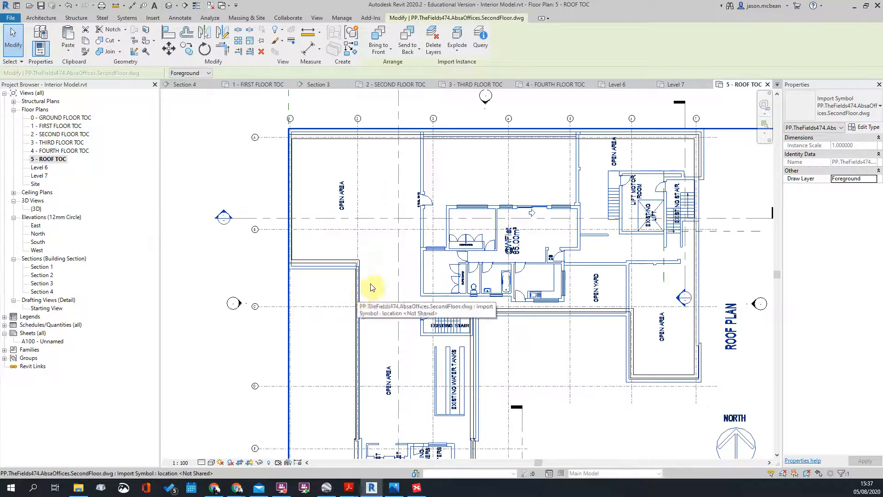
{"action": "scroll", "coordinate": [369, 278], "scroll_direction": "down", "scroll_amount": 4}
Step: Deselect the import and dismiss the Project Not Saved Recently reminder
{"action": "middle_click_drag", "start_coordinate": [375, 269], "coordinate": [404, 289]}
{"action": "key", "text": "Escape"}
{"action": "left_click", "coordinate": [501, 279]}
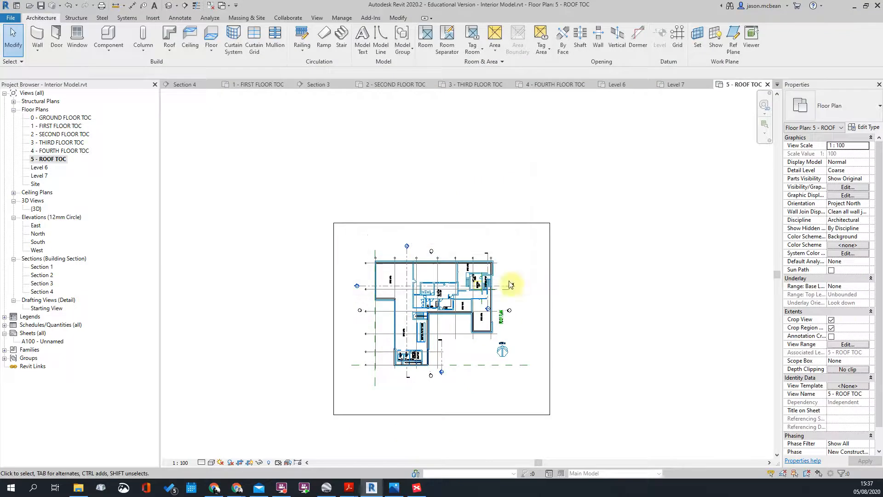
{"action": "scroll", "coordinate": [473, 281], "scroll_direction": "up", "scroll_amount": 5}
{"action": "scroll", "coordinate": [501, 192], "scroll_direction": "up", "scroll_amount": 2}
{"action": "scroll", "coordinate": [499, 191], "scroll_direction": "down", "scroll_amount": 4}
{"action": "scroll", "coordinate": [370, 220], "scroll_direction": "up", "scroll_amount": 4}
{"action": "scroll", "coordinate": [370, 220], "scroll_direction": "down", "scroll_amount": 4}
{"action": "scroll", "coordinate": [433, 217], "scroll_direction": "up", "scroll_amount": 6}
{"action": "scroll", "coordinate": [537, 226], "scroll_direction": "down", "scroll_amount": 4}
{"action": "scroll", "coordinate": [544, 216], "scroll_direction": "up", "scroll_amount": 3}
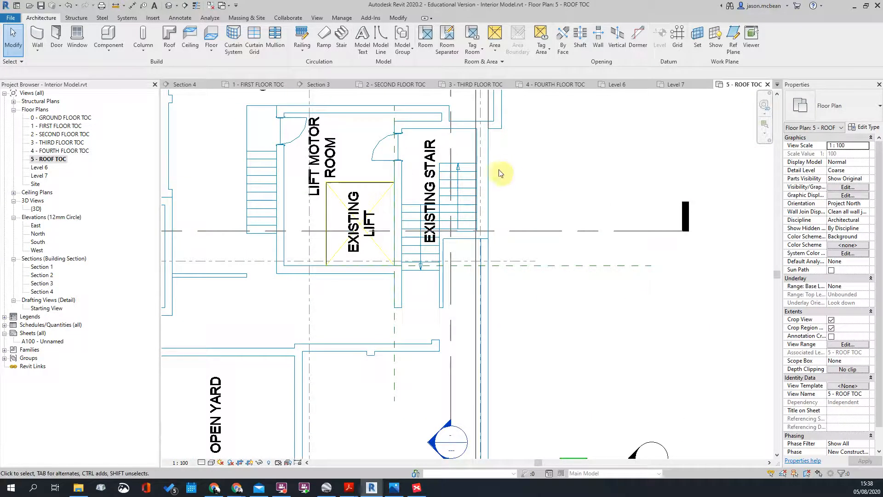
{"action": "scroll", "coordinate": [506, 175], "scroll_direction": "down", "scroll_amount": 4}
{"action": "scroll", "coordinate": [451, 160], "scroll_direction": "up", "scroll_amount": 8}
{"action": "scroll", "coordinate": [421, 148], "scroll_direction": "up", "scroll_amount": 6}
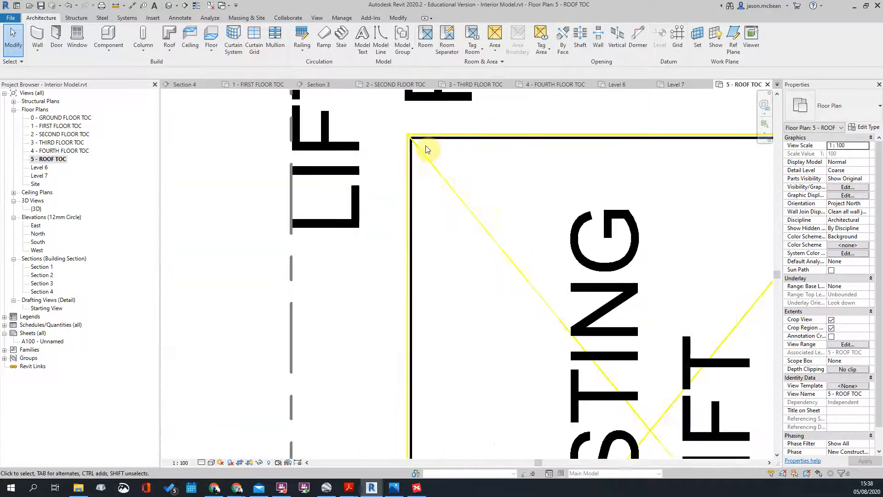
{"action": "scroll", "coordinate": [410, 146], "scroll_direction": "down", "scroll_amount": 5}
{"action": "middle_click_drag", "start_coordinate": [580, 290], "coordinate": [472, 138]}
{"action": "scroll", "coordinate": [294, 276], "scroll_direction": "up", "scroll_amount": 6}
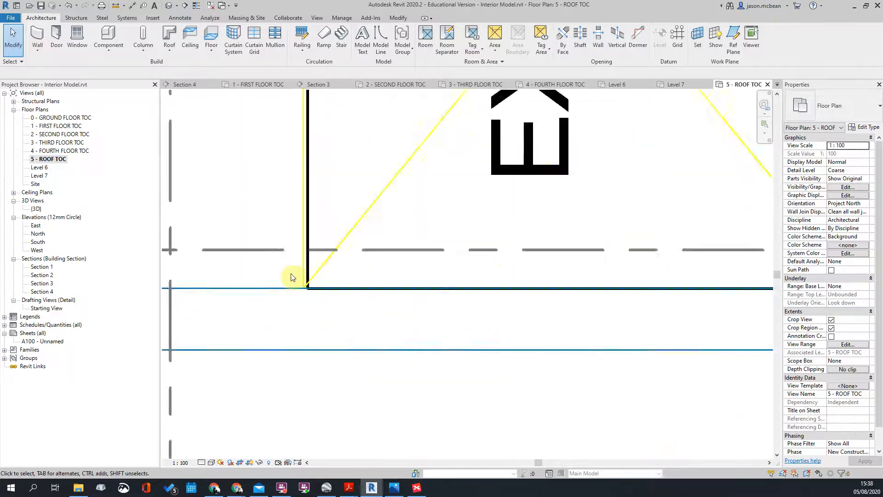
{"action": "scroll", "coordinate": [330, 300], "scroll_direction": "down", "scroll_amount": 4}
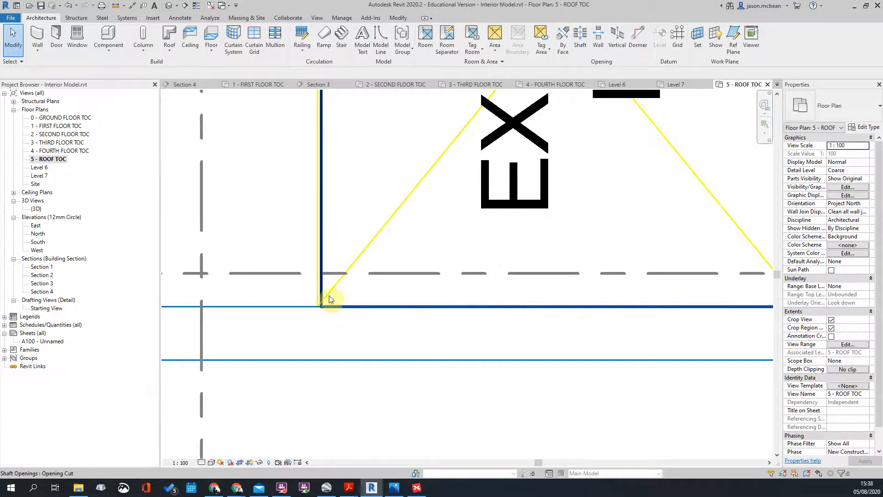
{"action": "left_click", "coordinate": [302, 307]}
{"action": "scroll", "coordinate": [345, 302], "scroll_direction": "down", "scroll_amount": 4}
{"action": "scroll", "coordinate": [384, 174], "scroll_direction": "up", "scroll_amount": 1}
{"action": "scroll", "coordinate": [394, 179], "scroll_direction": "down", "scroll_amount": 3}
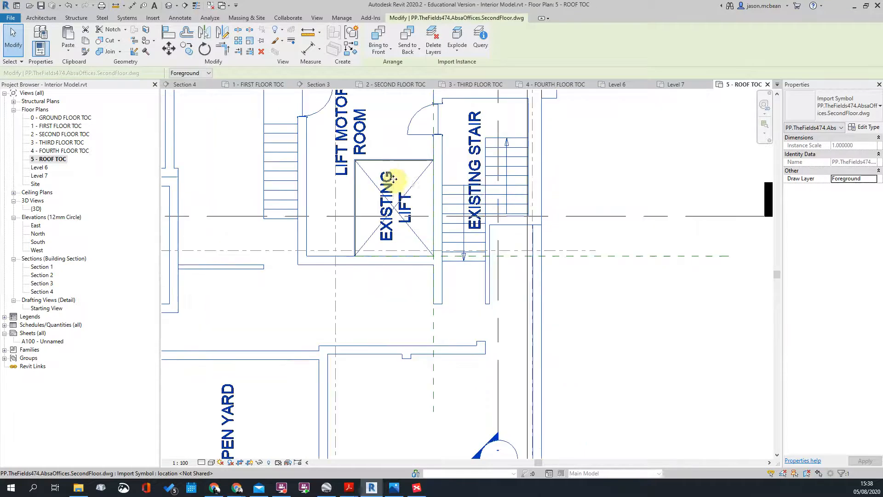
{"action": "key", "text": "Escape"}
{"action": "scroll", "coordinate": [350, 148], "scroll_direction": "up", "scroll_amount": 4}
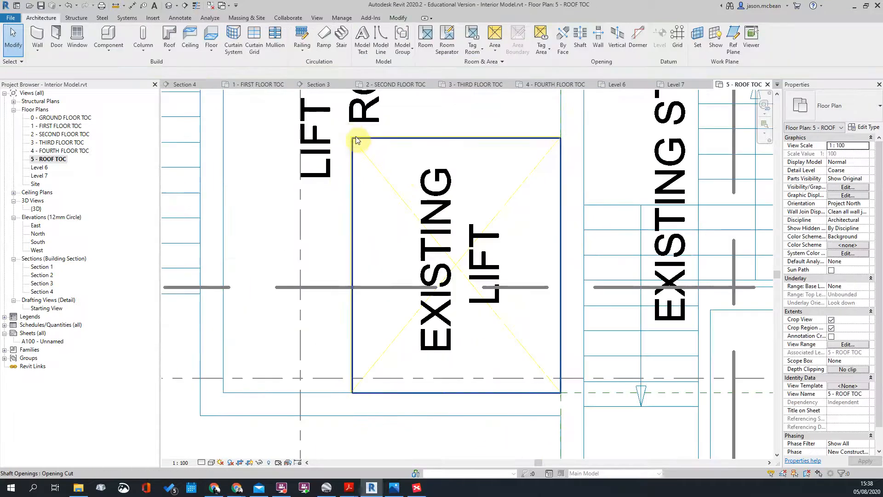
{"action": "middle_click_drag", "start_coordinate": [327, 187], "coordinate": [428, 188]}
{"action": "scroll", "coordinate": [428, 188], "scroll_direction": "down", "scroll_amount": 1}
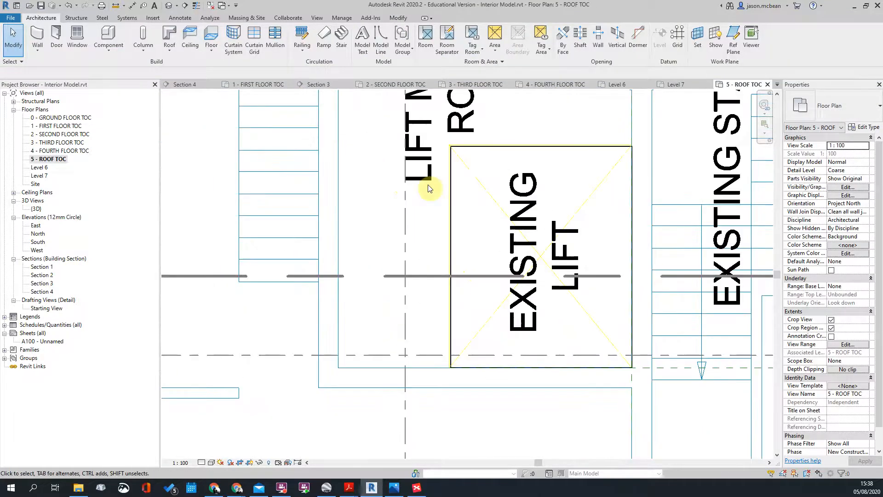
{"action": "left_click", "coordinate": [336, 292]}
{"action": "scroll", "coordinate": [678, 410], "scroll_direction": "up", "scroll_amount": 6}
{"action": "key", "text": "Escape"}
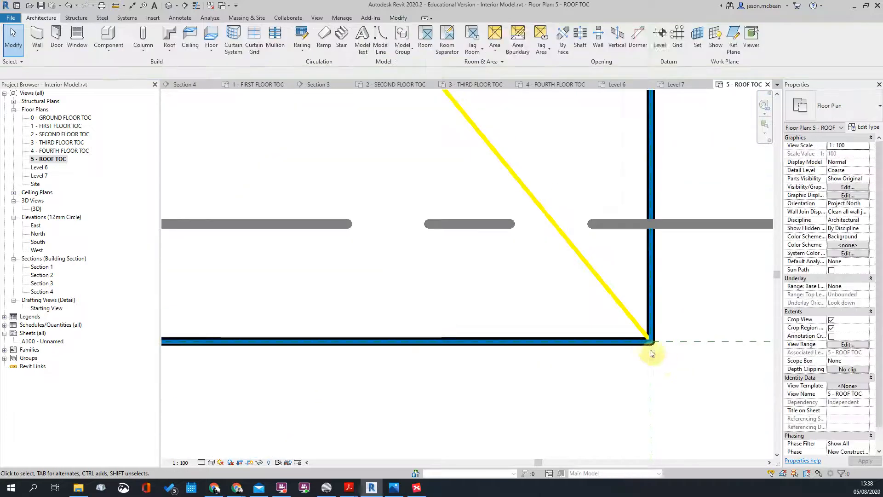
{"action": "scroll", "coordinate": [621, 335], "scroll_direction": "down", "scroll_amount": 5}
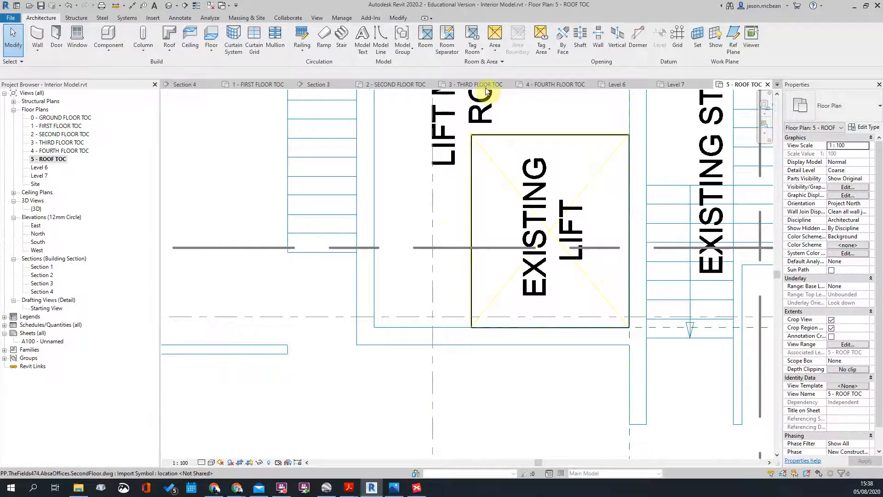
{"action": "scroll", "coordinate": [457, 142], "scroll_direction": "up", "scroll_amount": 3}
{"action": "scroll", "coordinate": [449, 158], "scroll_direction": "down", "scroll_amount": 3}
{"action": "scroll", "coordinate": [474, 114], "scroll_direction": "down", "scroll_amount": 2}
{"action": "middle_click_drag", "start_coordinate": [473, 114], "coordinate": [452, 271]}
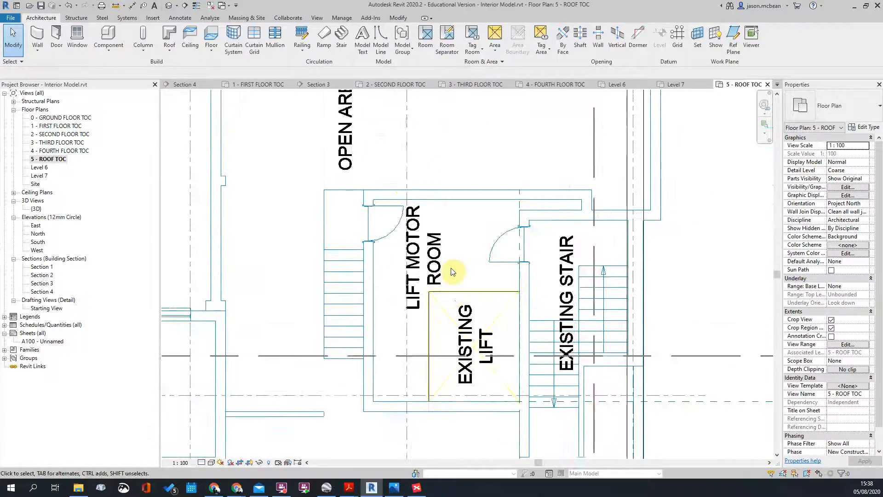
{"action": "scroll", "coordinate": [450, 208], "scroll_direction": "down", "scroll_amount": 4}
{"action": "middle_click_drag", "start_coordinate": [629, 322], "coordinate": [651, 216]}
{"action": "scroll", "coordinate": [648, 217], "scroll_direction": "down", "scroll_amount": 3}
{"action": "scroll", "coordinate": [428, 179], "scroll_direction": "up", "scroll_amount": 2}
{"action": "scroll", "coordinate": [546, 241], "scroll_direction": "up", "scroll_amount": 1}
{"action": "middle_click_drag", "start_coordinate": [545, 241], "coordinate": [468, 213]}
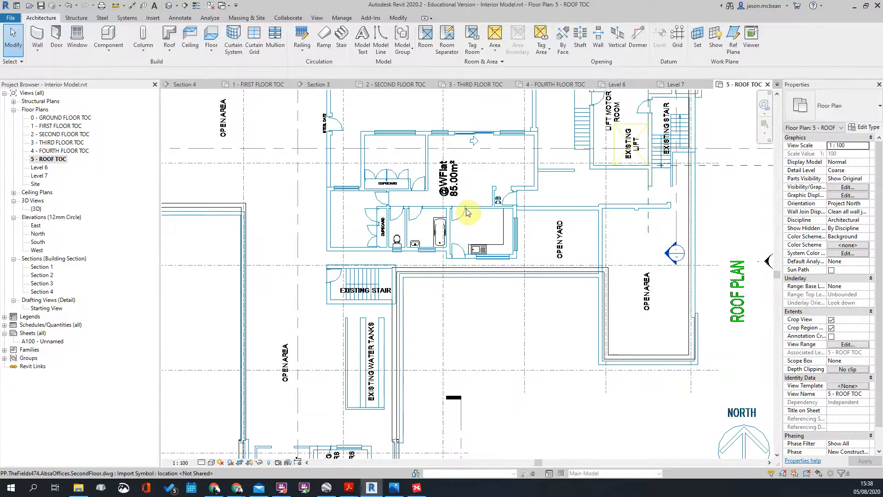
{"action": "scroll", "coordinate": [516, 310], "scroll_direction": "down", "scroll_amount": 3}
{"action": "scroll", "coordinate": [385, 363], "scroll_direction": "up", "scroll_amount": 3}
{"action": "middle_click_drag", "start_coordinate": [388, 368], "coordinate": [388, 239]}
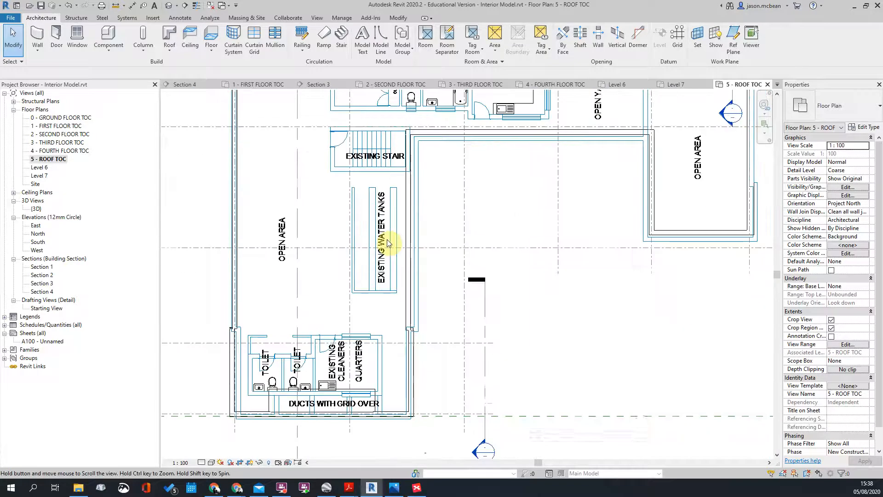
{"action": "scroll", "coordinate": [387, 240], "scroll_direction": "down", "scroll_amount": 5}
Step: Open the 2 - SECOND FLOOR TOC plan and frame it in the view
{"action": "double_click", "coordinate": [48, 135]}
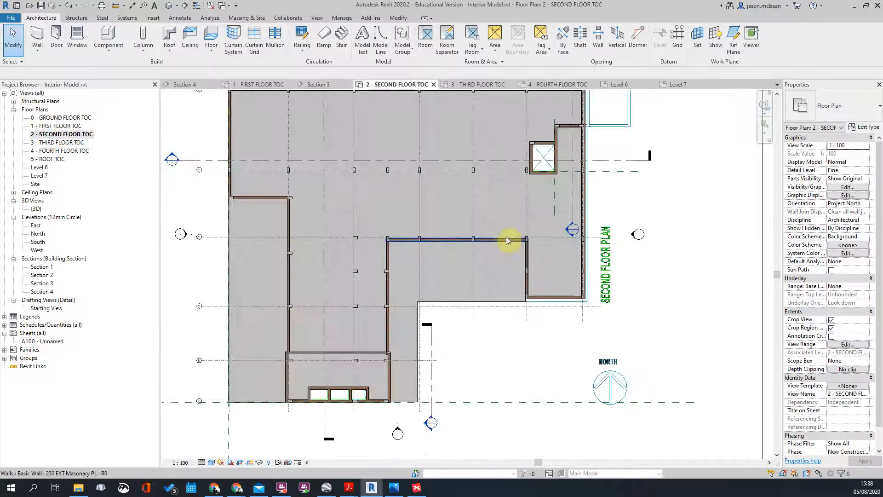
{"action": "middle_click_drag", "start_coordinate": [640, 267], "coordinate": [642, 308]}
{"action": "middle_click_drag", "start_coordinate": [376, 410], "coordinate": [428, 325]}
{"action": "scroll", "coordinate": [377, 313], "scroll_direction": "up", "scroll_amount": 5}
{"action": "scroll", "coordinate": [313, 315], "scroll_direction": "down", "scroll_amount": 3}
{"action": "scroll", "coordinate": [329, 303], "scroll_direction": "up", "scroll_amount": 2}
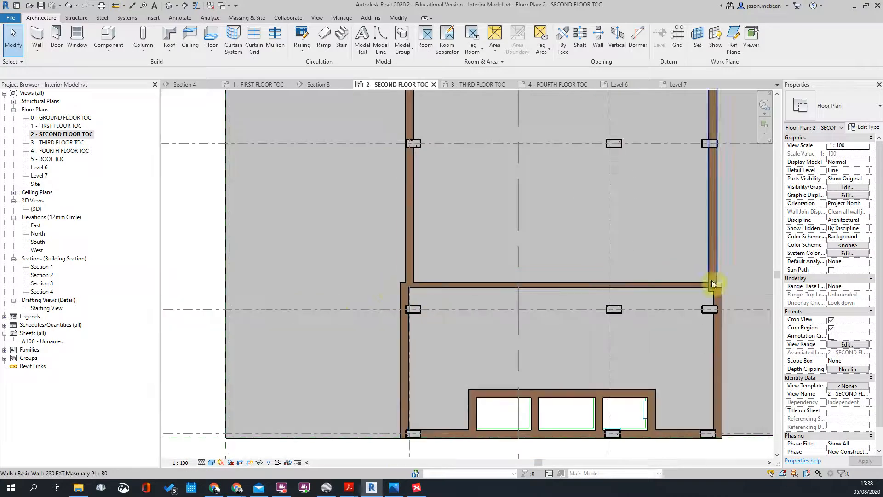
{"action": "scroll", "coordinate": [446, 279], "scroll_direction": "down", "scroll_amount": 5}
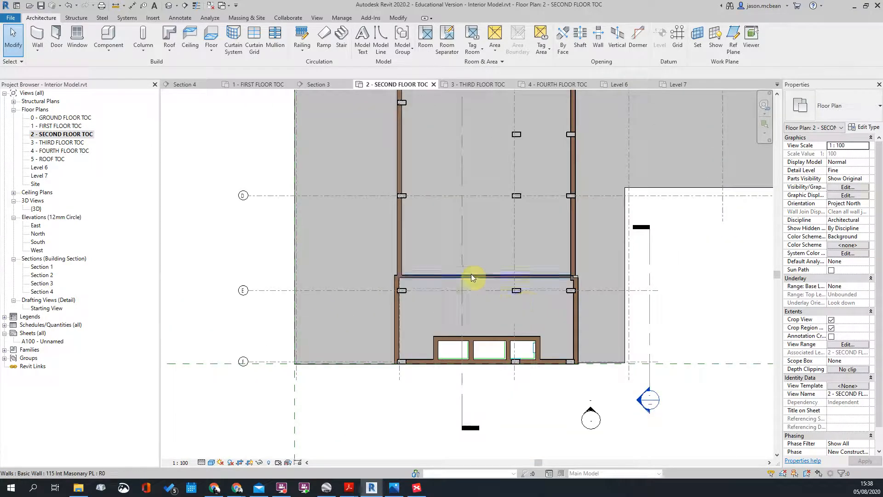
{"action": "scroll", "coordinate": [498, 283], "scroll_direction": "up", "scroll_amount": 3}
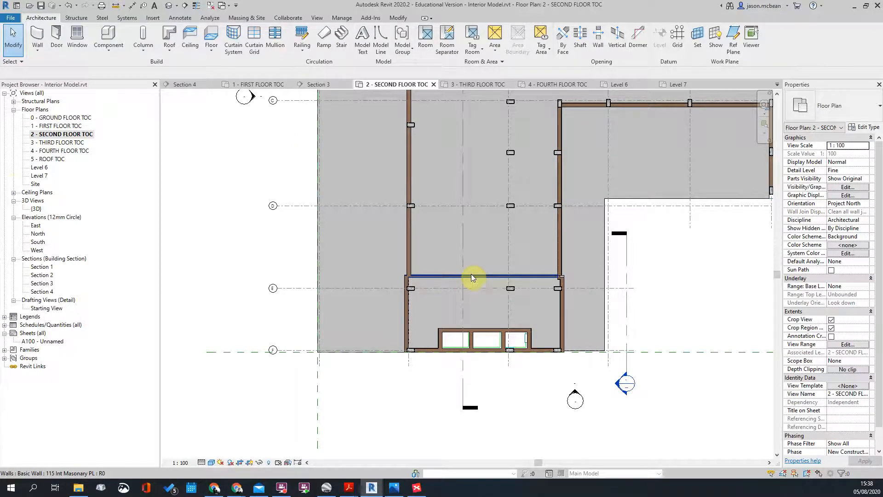
Step: In the Default 3D View, drag the section box grips outward past the building
{"action": "left_click", "coordinate": [169, 6]}
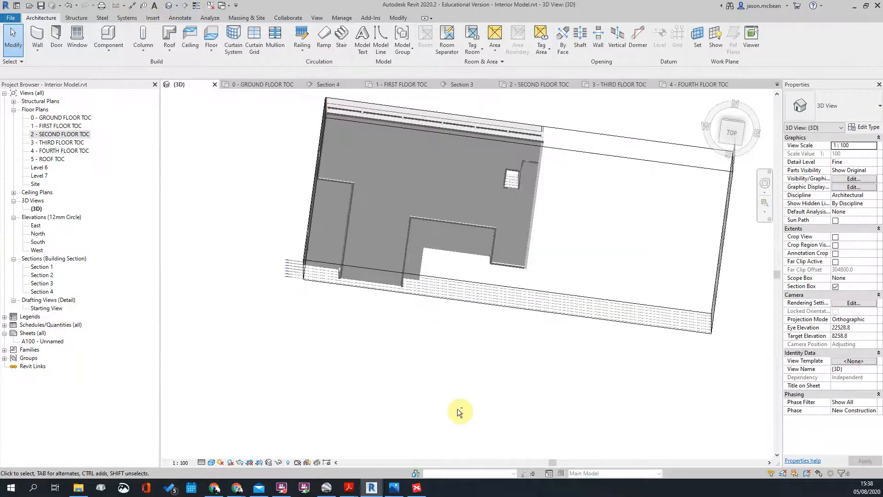
{"action": "middle_click_drag", "start_coordinate": [457, 408], "coordinate": [568, 216], "text": "shift"}
{"action": "left_click", "coordinate": [507, 210]}
{"action": "left_click_drag", "start_coordinate": [419, 206], "coordinate": [334, 199]}
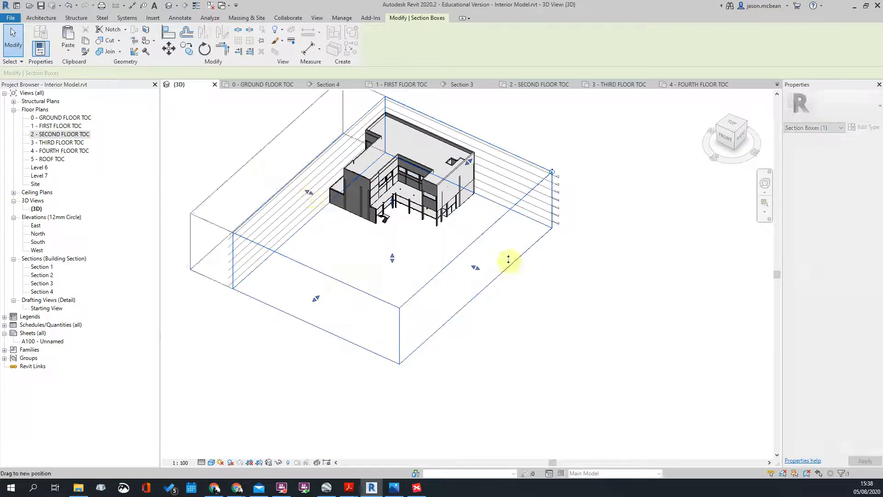
{"action": "left_click_drag", "start_coordinate": [477, 268], "coordinate": [499, 278]}
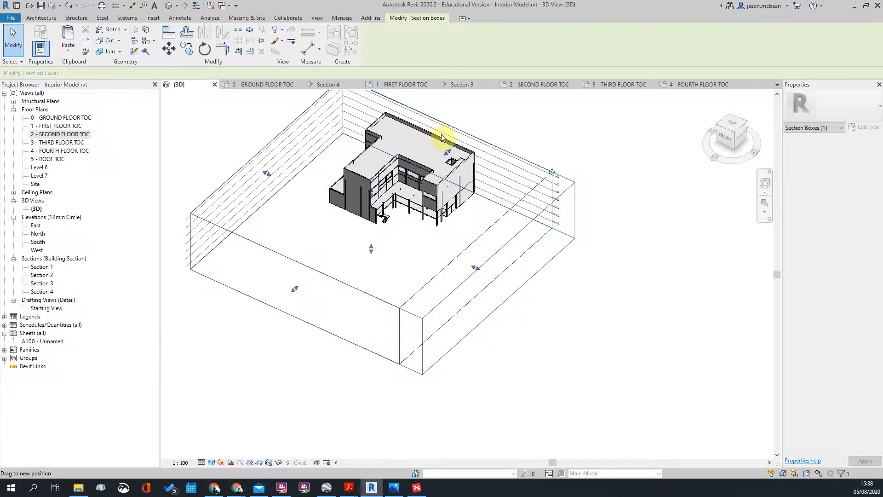
{"action": "scroll", "coordinate": [346, 230], "scroll_direction": "up", "scroll_amount": 4}
{"action": "middle_click_drag", "start_coordinate": [345, 235], "coordinate": [543, 292], "text": "shift"}
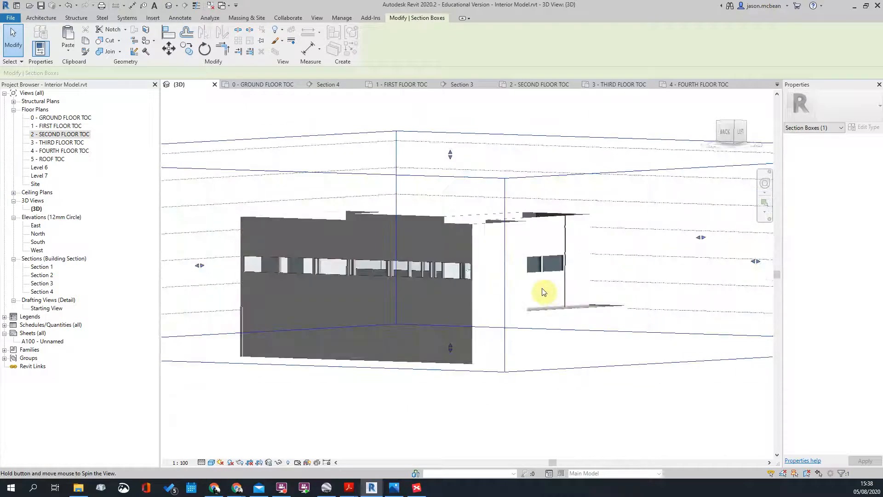
Step: Orbit around the building to inspect it, including the right-hand curtain wall
{"action": "left_click", "coordinate": [580, 253]}
{"action": "scroll", "coordinate": [579, 253], "scroll_direction": "up", "scroll_amount": 5}
{"action": "left_click", "coordinate": [514, 311]}
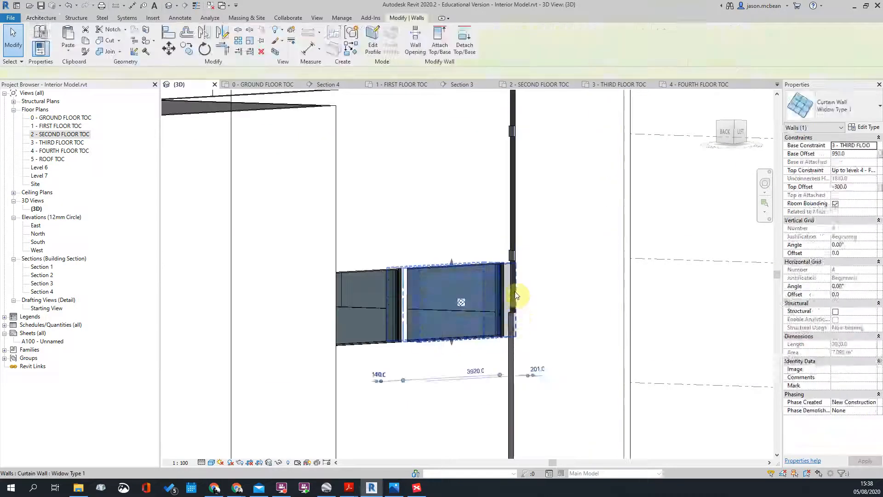
{"action": "scroll", "coordinate": [516, 307], "scroll_direction": "down", "scroll_amount": 4}
{"action": "key", "text": "Escape"}
{"action": "middle_click_drag", "start_coordinate": [522, 295], "coordinate": [460, 391], "text": "shift"}
{"action": "scroll", "coordinate": [369, 338], "scroll_direction": "up", "scroll_amount": 4}
{"action": "scroll", "coordinate": [434, 340], "scroll_direction": "down", "scroll_amount": 4}
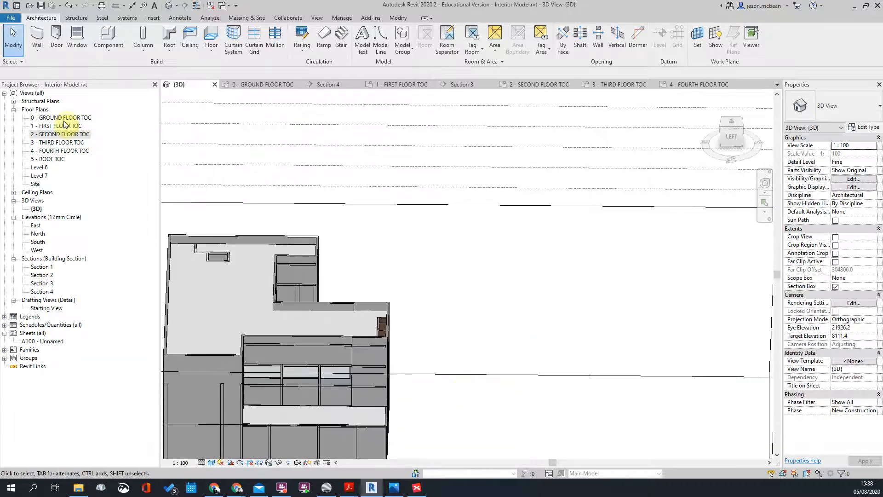
{"action": "left_click", "coordinate": [64, 118]}
Step: Delete the horizontal cross wall on the 2 - SECOND FLOOR TOC plan
{"action": "double_click", "coordinate": [61, 134]}
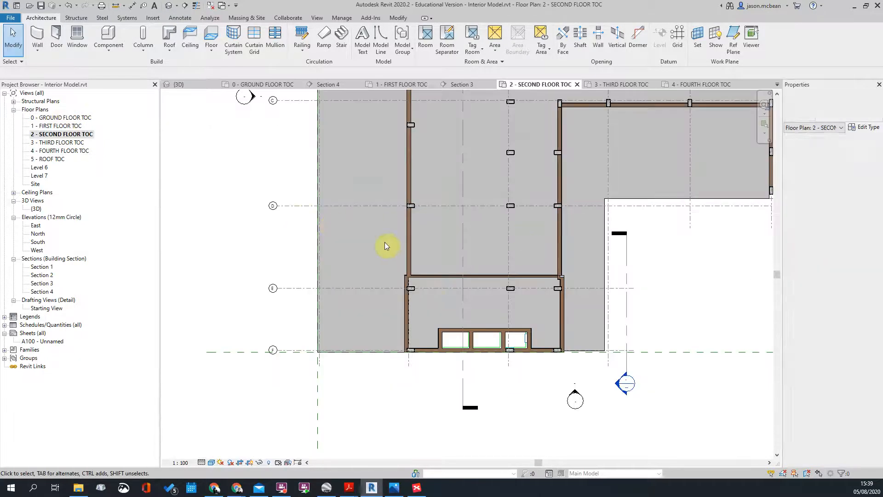
{"action": "scroll", "coordinate": [382, 285], "scroll_direction": "up", "scroll_amount": 5}
{"action": "left_click", "coordinate": [416, 276]}
{"action": "scroll", "coordinate": [359, 280], "scroll_direction": "down", "scroll_amount": 2}
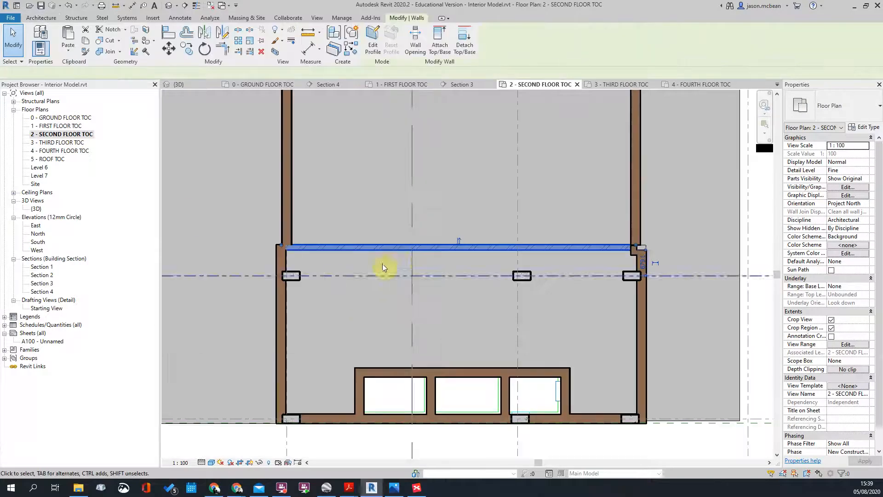
{"action": "key", "text": "Delete"}
{"action": "scroll", "coordinate": [600, 207], "scroll_direction": "up", "scroll_amount": 4}
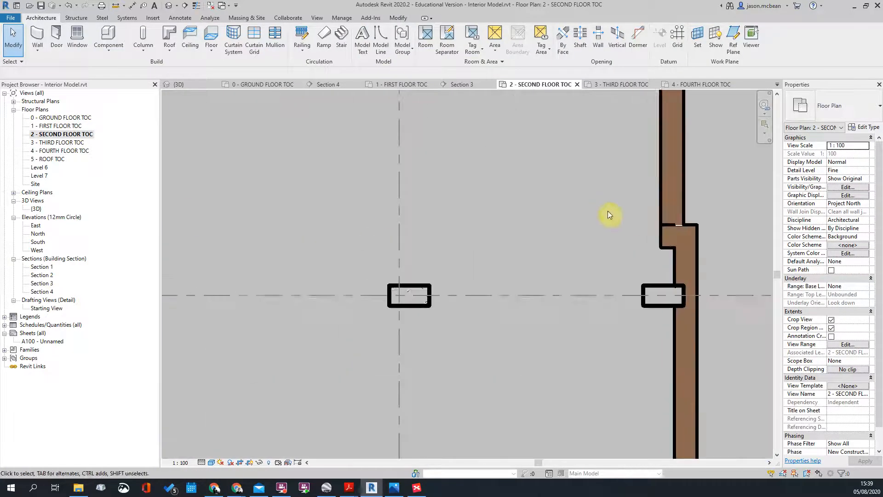
Step: Trim the right exterior walls at the jog to a corner with TR
{"action": "left_click", "coordinate": [665, 243]}
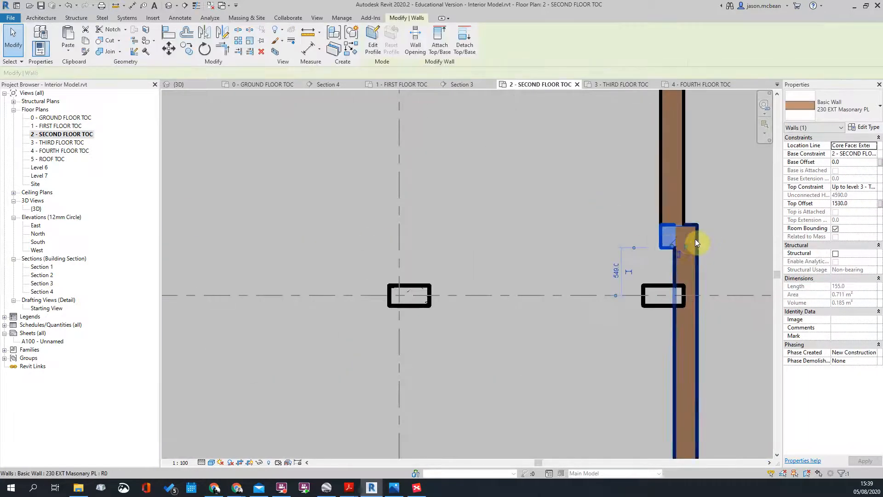
{"action": "scroll", "coordinate": [695, 238], "scroll_direction": "down", "scroll_amount": 2}
{"action": "left_click", "coordinate": [696, 223]}
{"action": "scroll", "coordinate": [696, 223], "scroll_direction": "up", "scroll_amount": 2}
{"action": "key", "text": "t"}
{"action": "key", "text": "r"}
{"action": "left_click", "coordinate": [671, 230]}
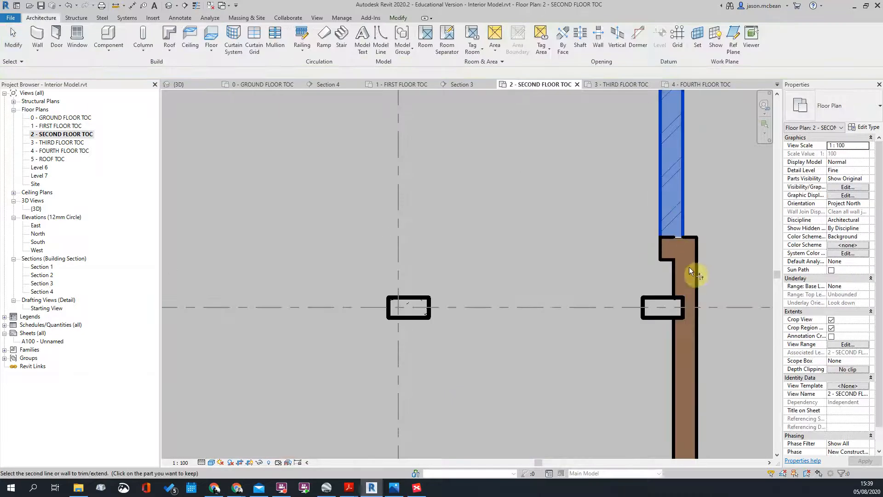
{"action": "left_click", "coordinate": [675, 248]}
{"action": "key", "text": "Escape"}
Step: Shorten the upper wall end, extend the short wall left, and turn on Thin Lines
{"action": "left_click", "coordinate": [670, 234]}
{"action": "left_click_drag", "start_coordinate": [682, 248], "coordinate": [675, 213]}
{"action": "key", "text": "Escape"}
{"action": "left_click", "coordinate": [673, 250]}
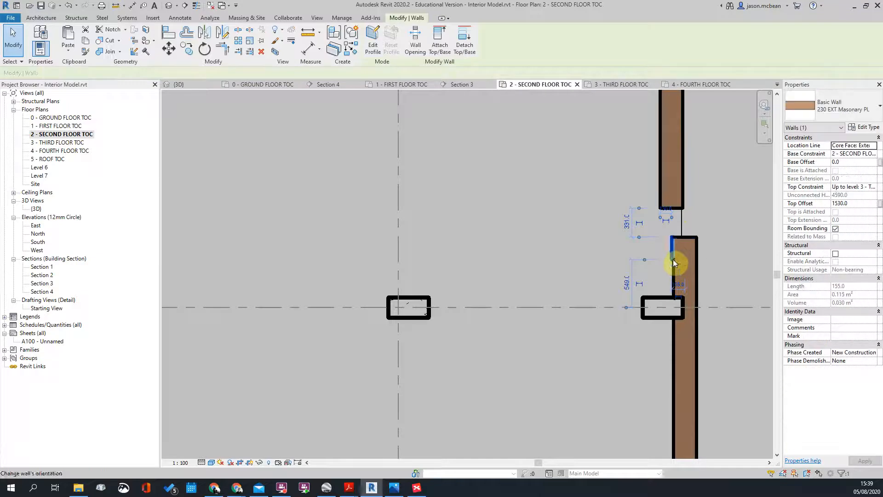
{"action": "left_click_drag", "start_coordinate": [669, 259], "coordinate": [659, 258]}
{"action": "key", "text": "Escape"}
{"action": "scroll", "coordinate": [663, 251], "scroll_direction": "up", "scroll_amount": 2}
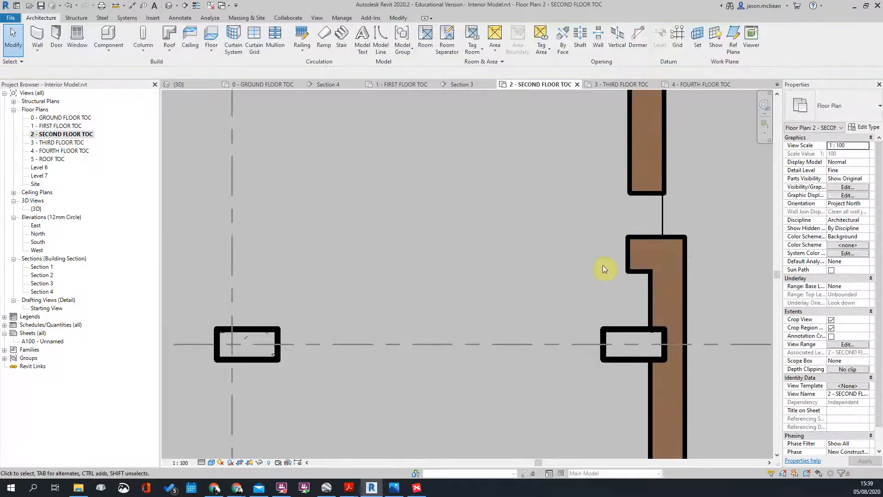
{"action": "middle_click_drag", "start_coordinate": [571, 228], "coordinate": [427, 208]}
{"action": "left_click", "coordinate": [196, 6]}
{"action": "scroll", "coordinate": [525, 225], "scroll_direction": "up", "scroll_amount": 2}
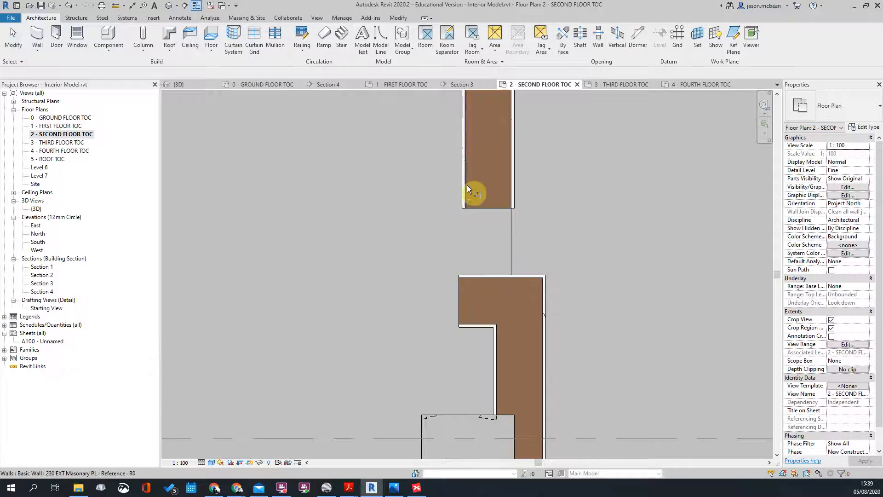
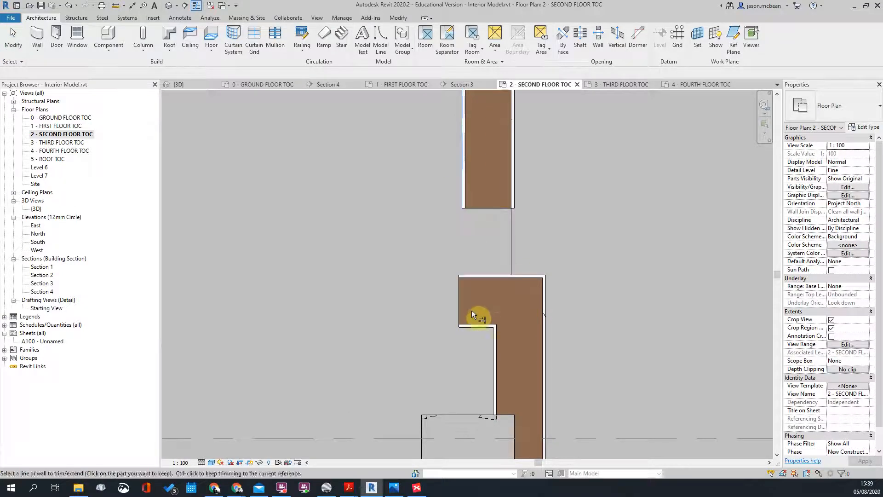
Step: Trim the upper wall to the lower wall with TR, then undo the corner trim
{"action": "scroll", "coordinate": [494, 222], "scroll_direction": "down", "scroll_amount": 2}
{"action": "key", "text": "t"}
{"action": "key", "text": "r"}
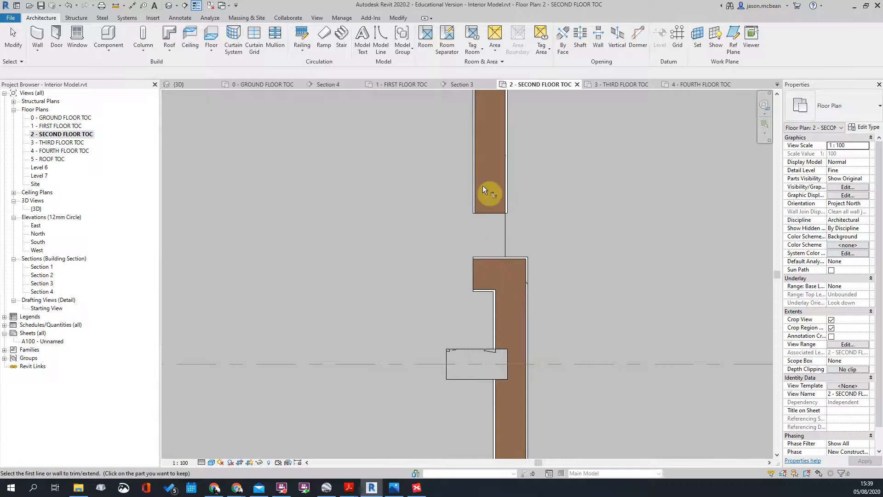
{"action": "left_click", "coordinate": [481, 195]}
{"action": "left_click", "coordinate": [519, 265]}
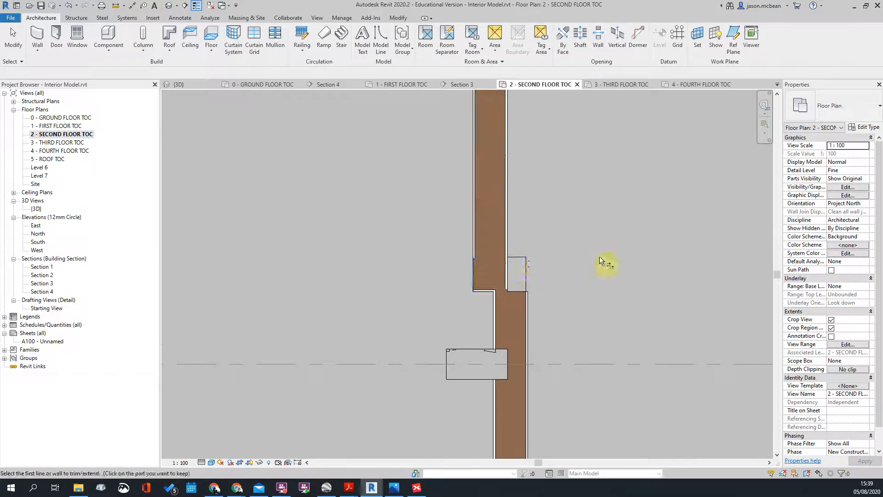
{"action": "key", "text": "ctrl+z"}
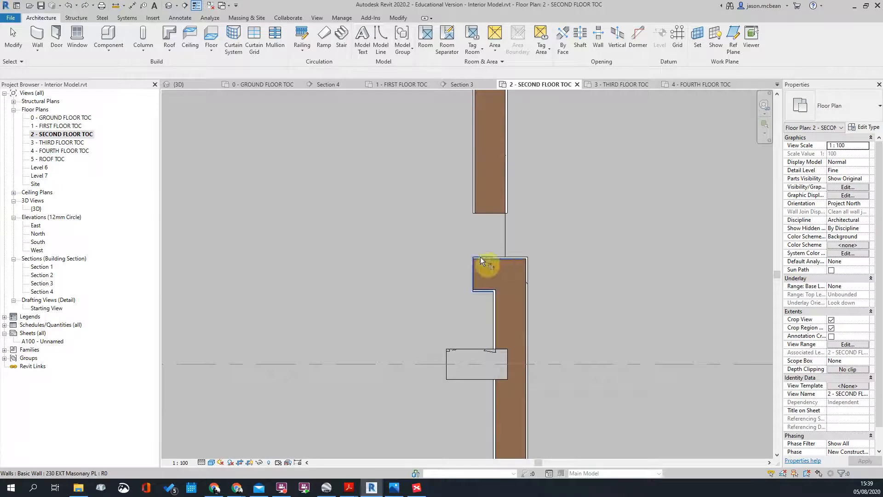
{"action": "key", "text": "Escape"}
Step: Drag the upper wall's end down to the lower wall and readjust that end
{"action": "left_click", "coordinate": [479, 187]}
{"action": "scroll", "coordinate": [476, 214], "scroll_direction": "up", "scroll_amount": 2}
{"action": "left_click_drag", "start_coordinate": [511, 211], "coordinate": [516, 279]}
{"action": "left_click", "coordinate": [620, 258]}
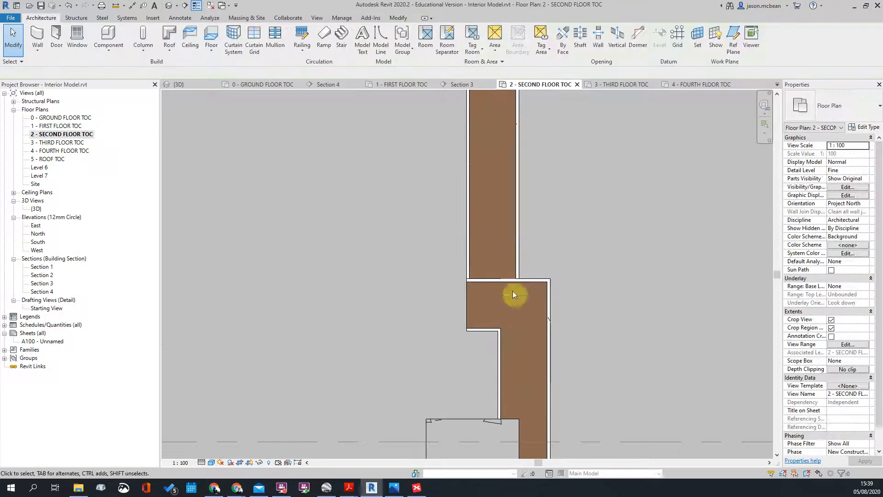
{"action": "left_click", "coordinate": [515, 263]}
{"action": "scroll", "coordinate": [518, 269], "scroll_direction": "up", "scroll_amount": 2}
{"action": "left_click_drag", "start_coordinate": [515, 332], "coordinate": [519, 363]}
{"action": "left_click", "coordinate": [485, 358]}
Step: Shorten the lower wall by moving its end down at the wall junction
{"action": "scroll", "coordinate": [484, 358], "scroll_direction": "down", "scroll_amount": 2}
{"action": "scroll", "coordinate": [572, 302], "scroll_direction": "down", "scroll_amount": 1}
{"action": "left_click", "coordinate": [572, 302]}
{"action": "scroll", "coordinate": [573, 301], "scroll_direction": "down", "scroll_amount": 4}
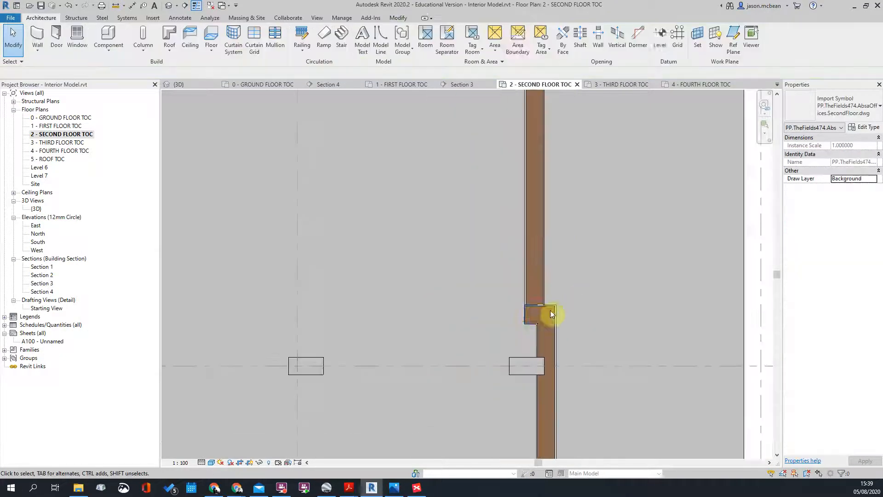
{"action": "left_click", "coordinate": [555, 304]}
{"action": "scroll", "coordinate": [557, 303], "scroll_direction": "up", "scroll_amount": 3}
{"action": "left_click", "coordinate": [561, 305]}
{"action": "scroll", "coordinate": [560, 313], "scroll_direction": "up", "scroll_amount": 2}
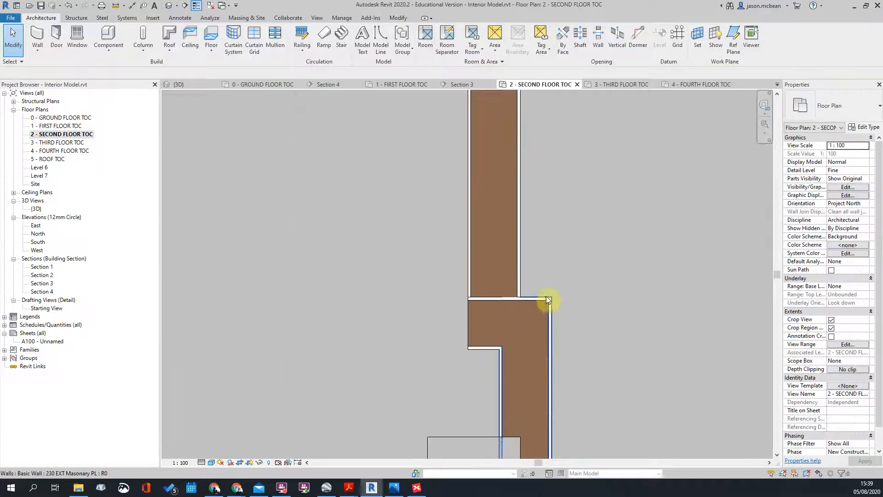
{"action": "left_click", "coordinate": [553, 352]}
{"action": "middle_click_drag", "start_coordinate": [554, 352], "coordinate": [535, 273]}
{"action": "left_click_drag", "start_coordinate": [515, 232], "coordinate": [516, 290]}
{"action": "left_click", "coordinate": [544, 292]}
Step: Extend the short upper wall's end to the slab edge, undoing an accidental flip
{"action": "left_click", "coordinate": [490, 216]}
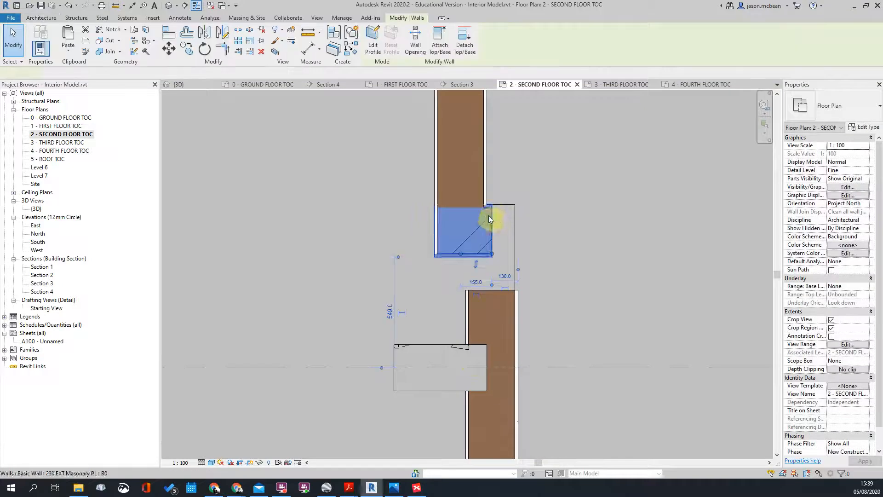
{"action": "left_click_drag", "start_coordinate": [492, 253], "coordinate": [517, 253]}
{"action": "left_click", "coordinate": [561, 278]}
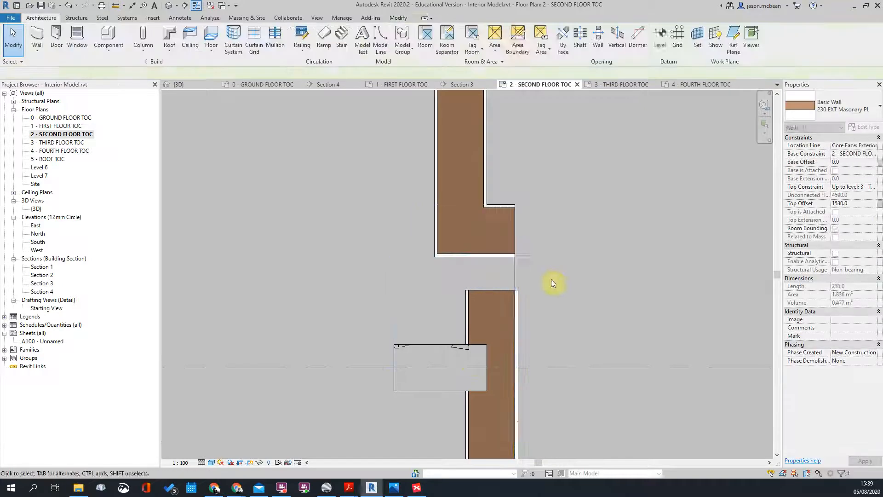
{"action": "left_click", "coordinate": [482, 255]}
{"action": "key", "text": "Escape"}
{"action": "key", "text": "Escape"}
{"action": "left_click", "coordinate": [474, 253]}
{"action": "left_click", "coordinate": [488, 266]}
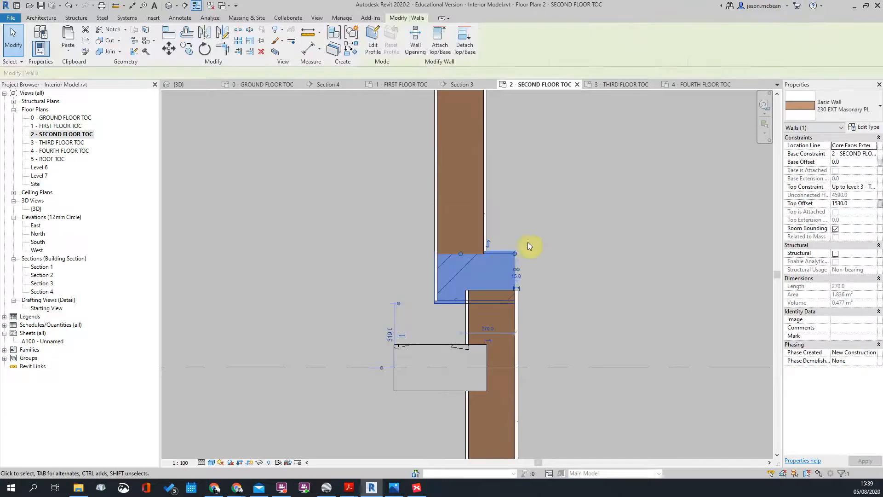
{"action": "key", "text": "ctrl+z"}
{"action": "left_click", "coordinate": [496, 257]}
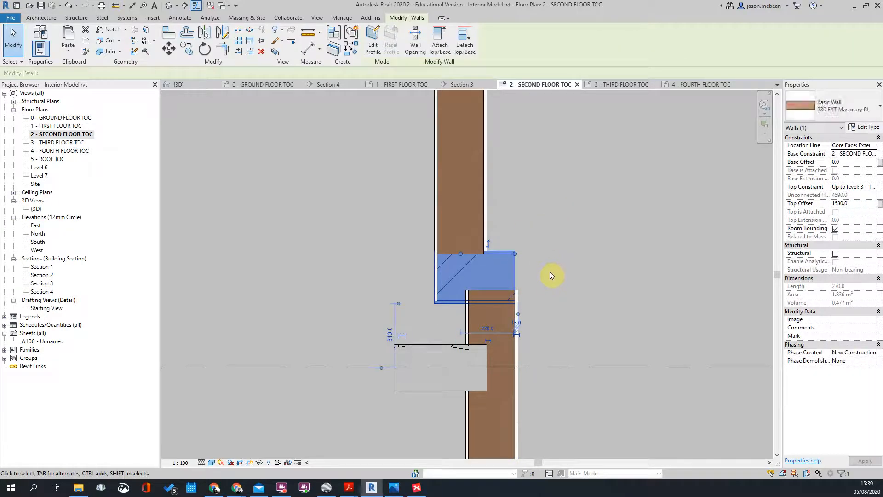
{"action": "left_click", "coordinate": [606, 241]}
Step: Corner-trim the left upper wall to the lower wall and open the lower wall's options
{"action": "scroll", "coordinate": [565, 242], "scroll_direction": "down", "scroll_amount": 6}
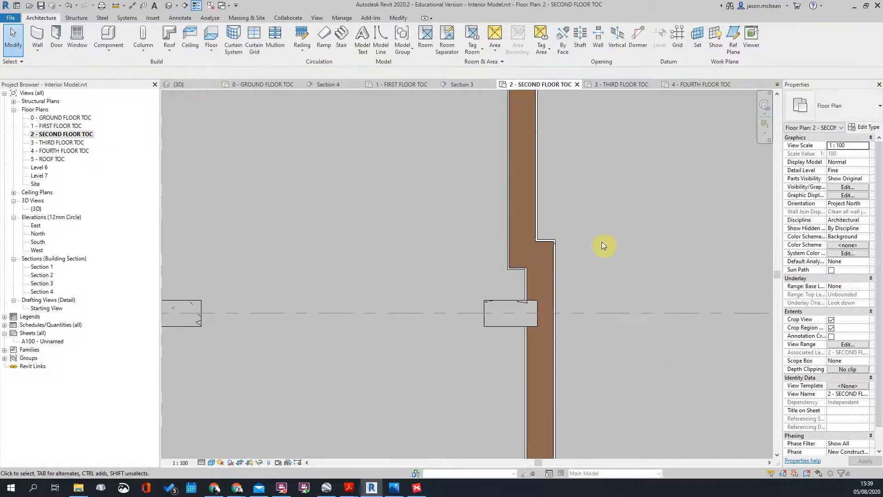
{"action": "scroll", "coordinate": [331, 265], "scroll_direction": "up", "scroll_amount": 6}
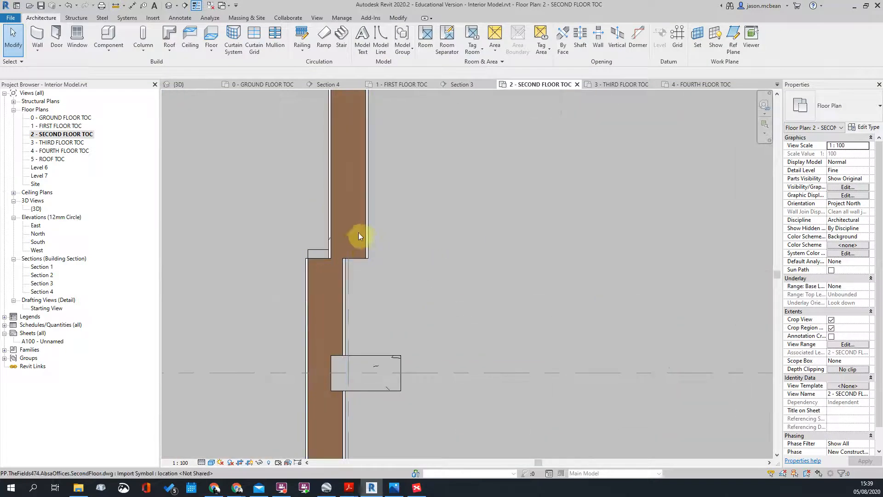
{"action": "left_click", "coordinate": [361, 254]}
{"action": "left_click", "coordinate": [369, 238]}
{"action": "left_click", "coordinate": [333, 256]}
{"action": "left_click", "coordinate": [329, 225]}
{"action": "left_click", "coordinate": [331, 273]}
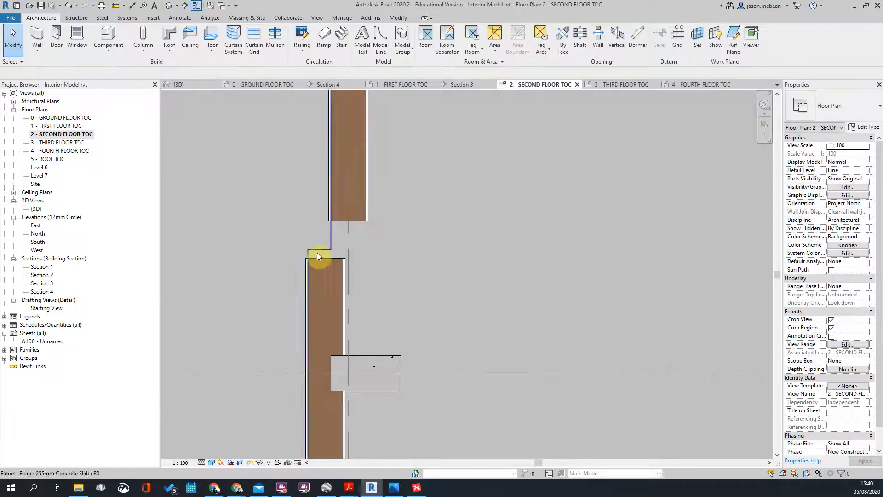
{"action": "left_click", "coordinate": [319, 256]}
{"action": "right_click", "coordinate": [319, 256]}
Step: Draw a new wall of the same type rightward from the lower wall's corner
{"action": "left_click", "coordinate": [352, 117]}
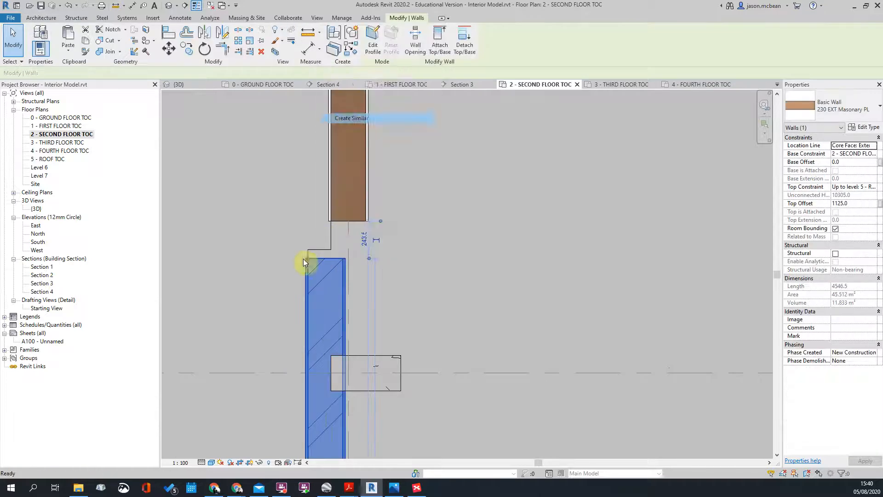
{"action": "scroll", "coordinate": [322, 243], "scroll_direction": "up", "scroll_amount": 2}
{"action": "left_click", "coordinate": [321, 252]}
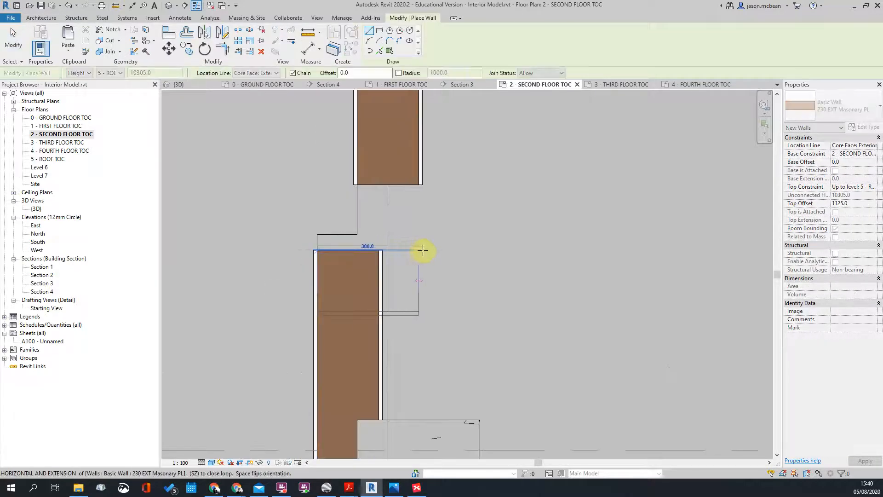
{"action": "left_click", "coordinate": [420, 250]}
{"action": "key", "text": "Escape"}
{"action": "key", "text": "Escape"}
{"action": "scroll", "coordinate": [462, 260], "scroll_direction": "down", "scroll_amount": 1}
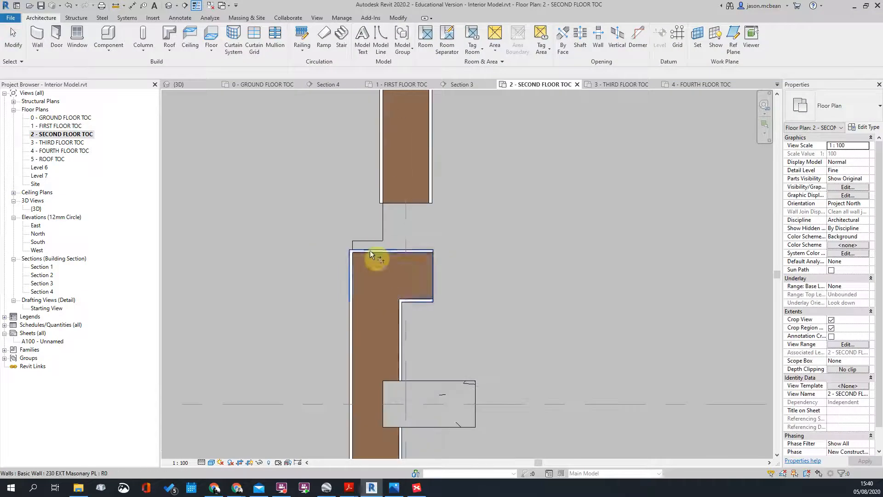
Step: Corner the short horizontal wall to the vertical wall, stretch it left, and raise the vertical wall's end
{"action": "left_click", "coordinate": [363, 261]}
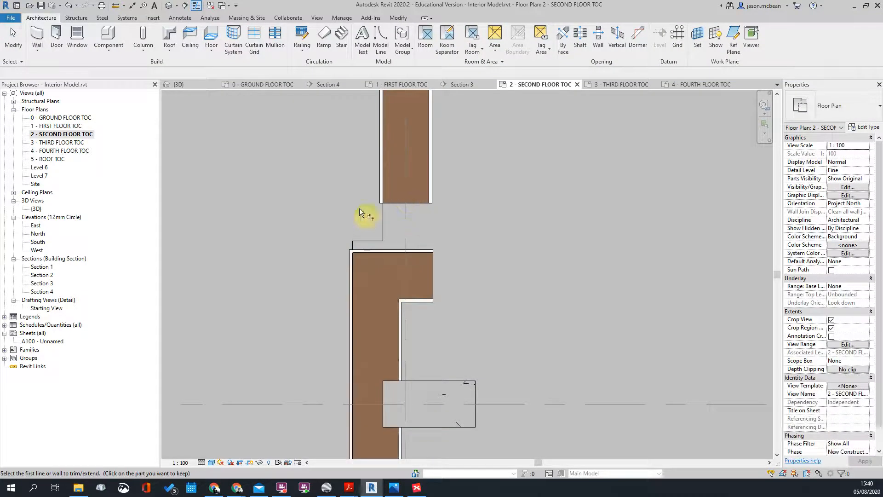
{"action": "left_click", "coordinate": [400, 195]}
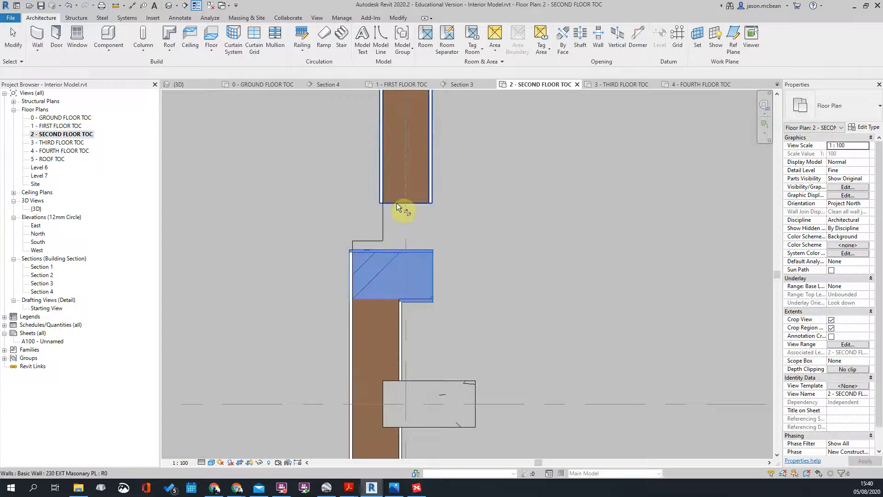
{"action": "left_click", "coordinate": [431, 290]}
{"action": "left_click_drag", "start_coordinate": [380, 252], "coordinate": [353, 252]}
{"action": "left_click", "coordinate": [480, 311]}
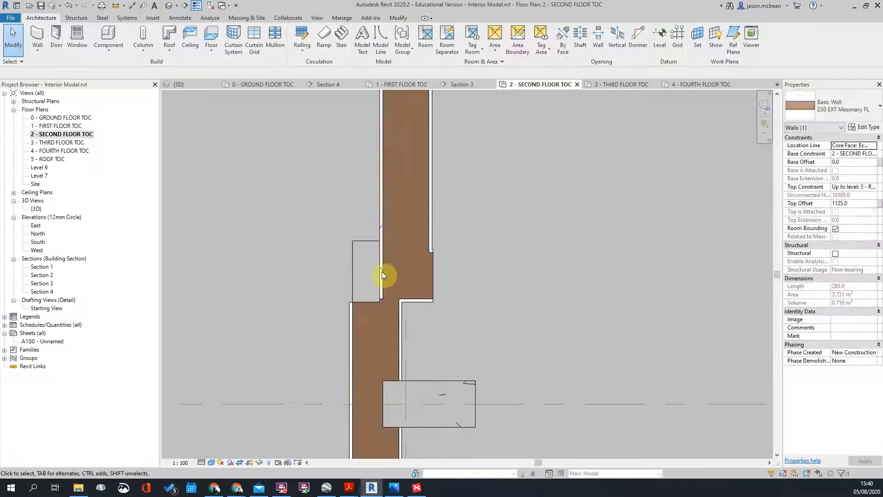
{"action": "left_click", "coordinate": [429, 213]}
{"action": "left_click_drag", "start_coordinate": [382, 276], "coordinate": [387, 206]}
{"action": "left_click", "coordinate": [383, 260]}
Step: Rejoin the horizontal wall and reposition the vertical wall ends so the upper wall meets the lower one
{"action": "scroll", "coordinate": [396, 250], "scroll_direction": "up", "scroll_amount": 3}
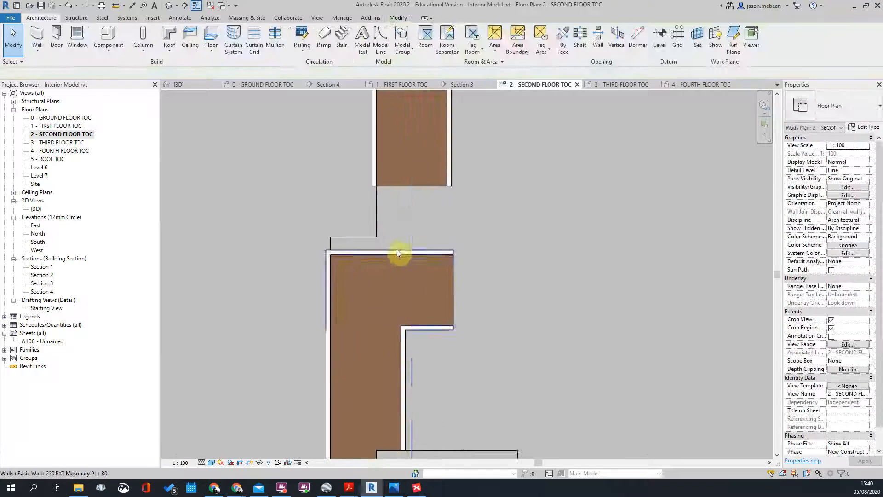
{"action": "left_click", "coordinate": [373, 177]}
{"action": "left_click", "coordinate": [345, 252]}
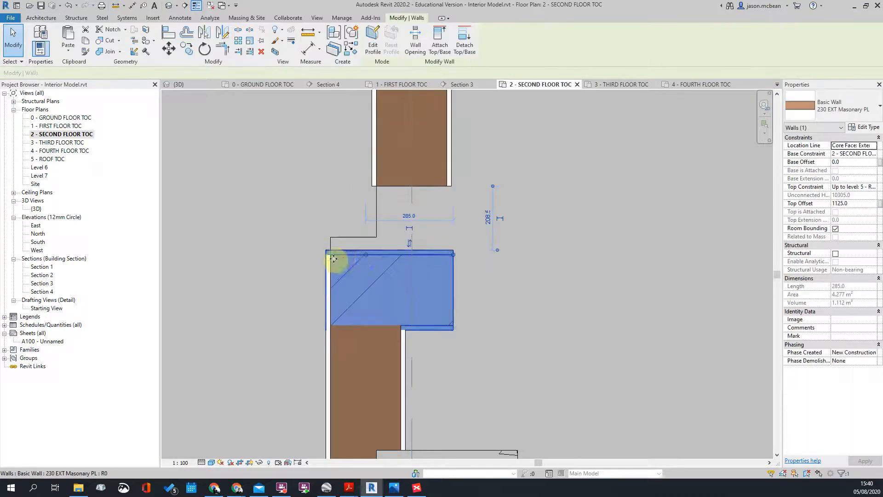
{"action": "mouse_move", "coordinate": [366, 259]}
{"action": "left_mouse_down"}
{"action": "mouse_move", "coordinate": [364, 239]}
{"action": "mouse_move", "coordinate": [365, 252]}
{"action": "left_mouse_up"}
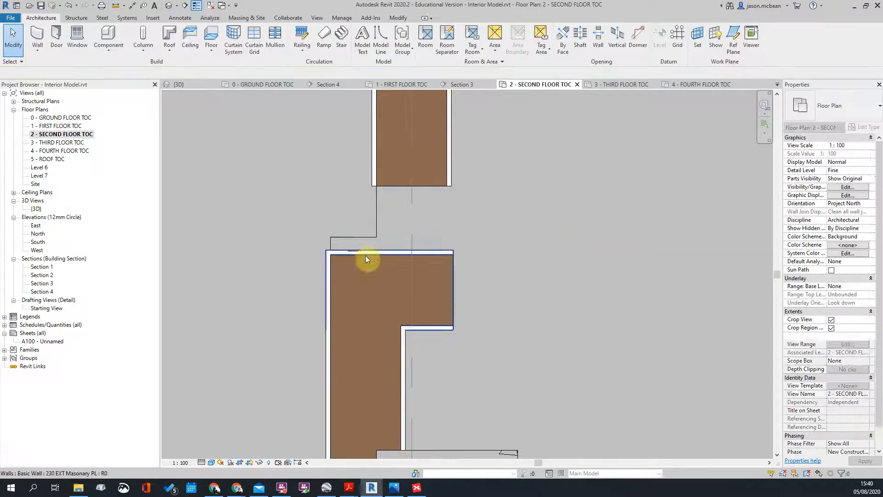
{"action": "left_click", "coordinate": [333, 358]}
{"action": "left_click_drag", "start_coordinate": [337, 292], "coordinate": [328, 253]}
{"action": "scroll", "coordinate": [433, 297], "scroll_direction": "down", "scroll_amount": 1}
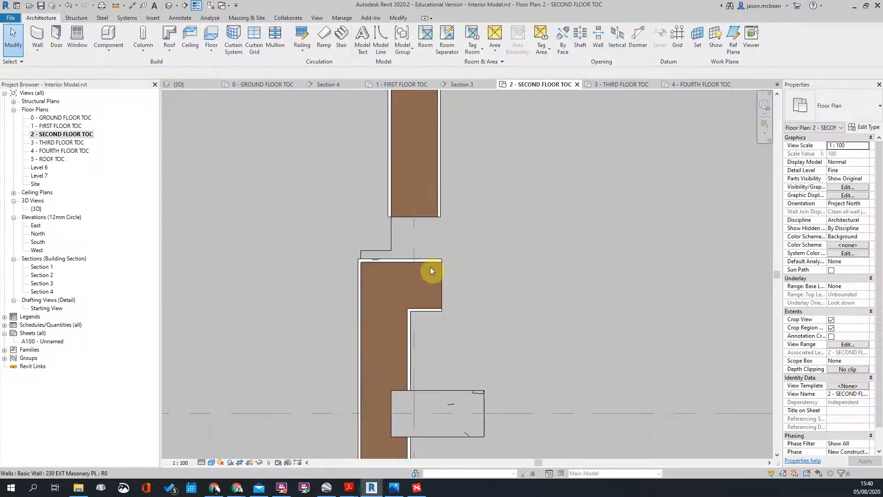
{"action": "left_click", "coordinate": [441, 201]}
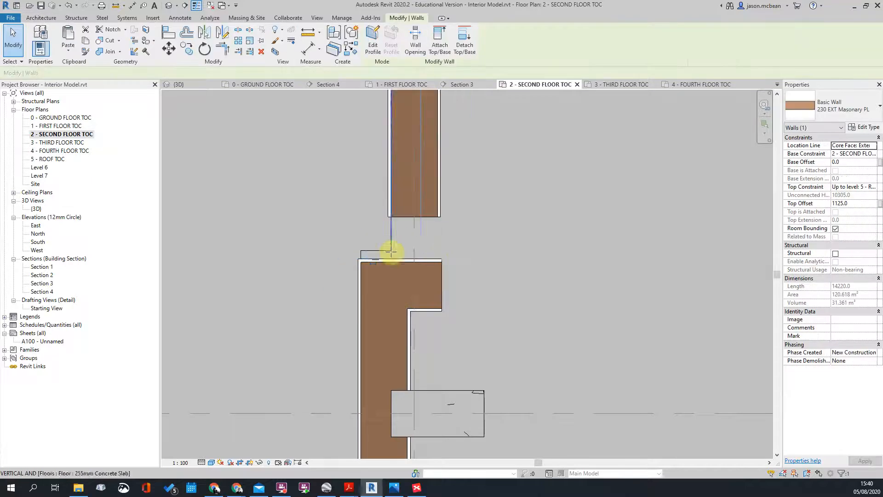
{"action": "left_click_drag", "start_coordinate": [392, 247], "coordinate": [395, 257]}
{"action": "left_click", "coordinate": [547, 277]}
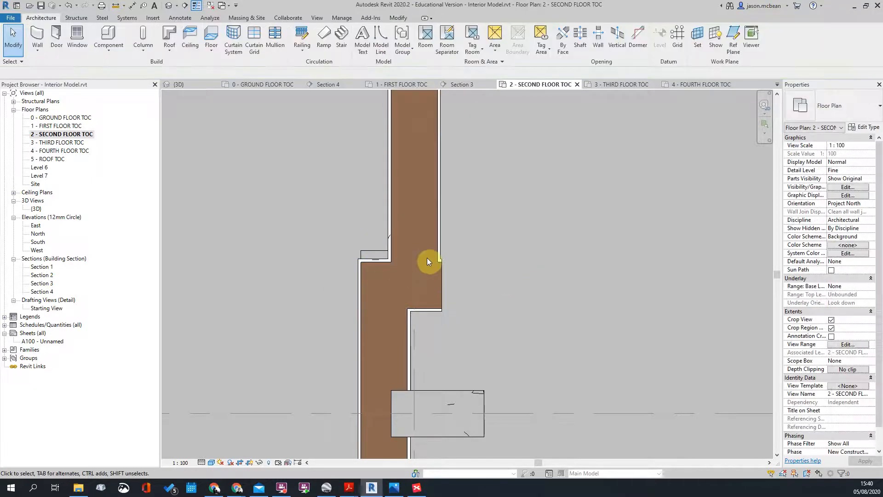
Step: Shorten the stepped wall segment from 285 to 280 and reset its end
{"action": "key", "text": "t"}
{"action": "key", "text": "r"}
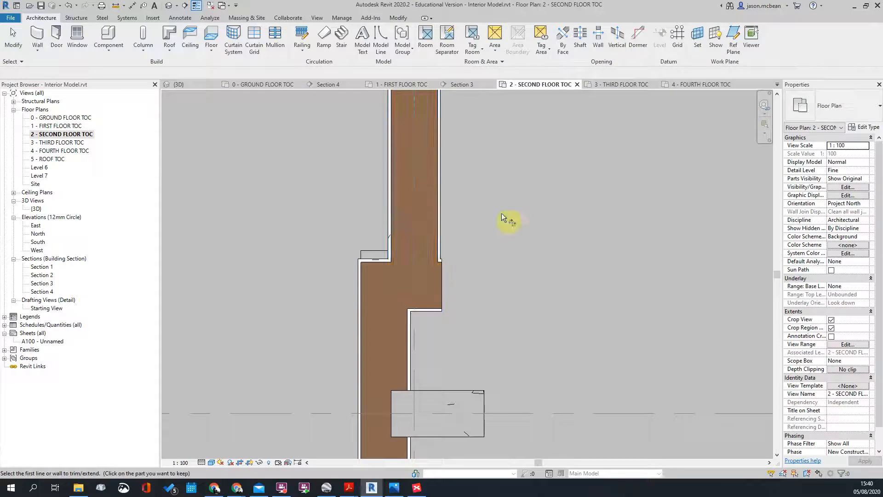
{"action": "key", "text": "Escape"}
{"action": "left_click", "coordinate": [433, 286]}
{"action": "scroll", "coordinate": [438, 251], "scroll_direction": "up", "scroll_amount": 2}
{"action": "left_click_drag", "start_coordinate": [439, 250], "coordinate": [434, 249]}
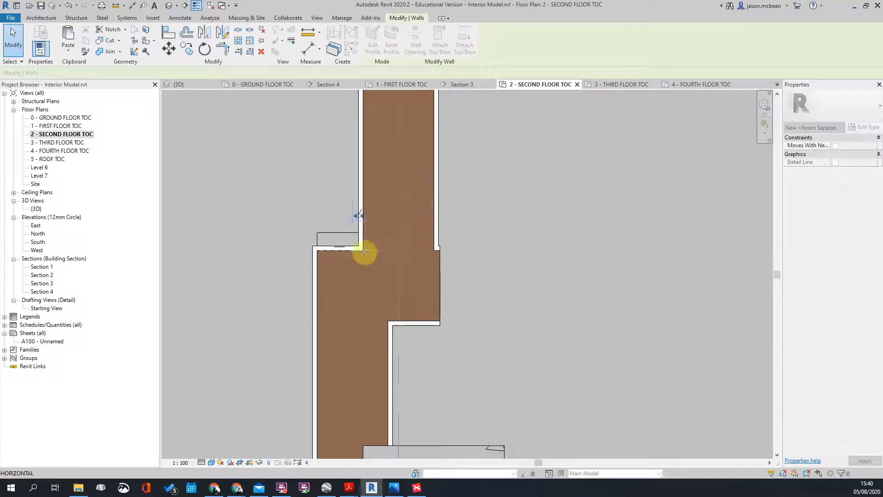
{"action": "left_click_drag", "start_coordinate": [365, 252], "coordinate": [451, 251]}
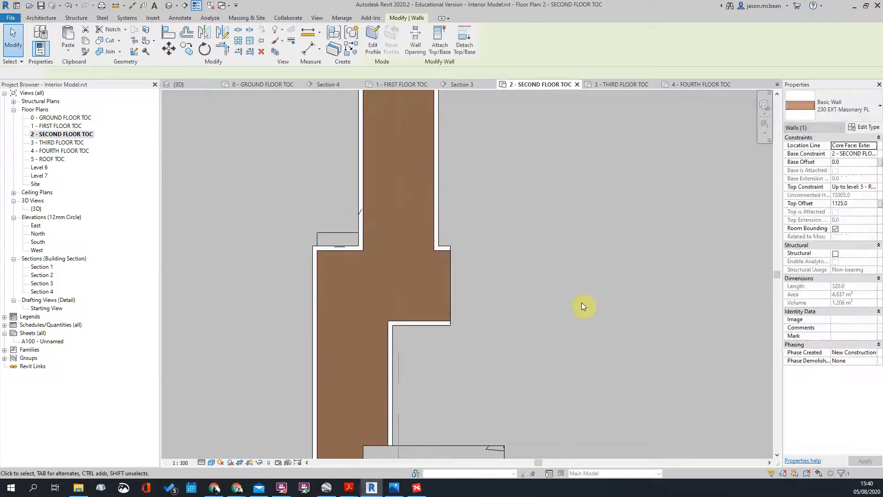
{"action": "left_click", "coordinate": [582, 306]}
Step: Trim the bottom-right wall back to the vertical wall and delete the extra horizontal segment
{"action": "left_click", "coordinate": [453, 278]}
{"action": "left_click", "coordinate": [454, 271]}
{"action": "scroll", "coordinate": [454, 272], "scroll_direction": "up", "scroll_amount": 1}
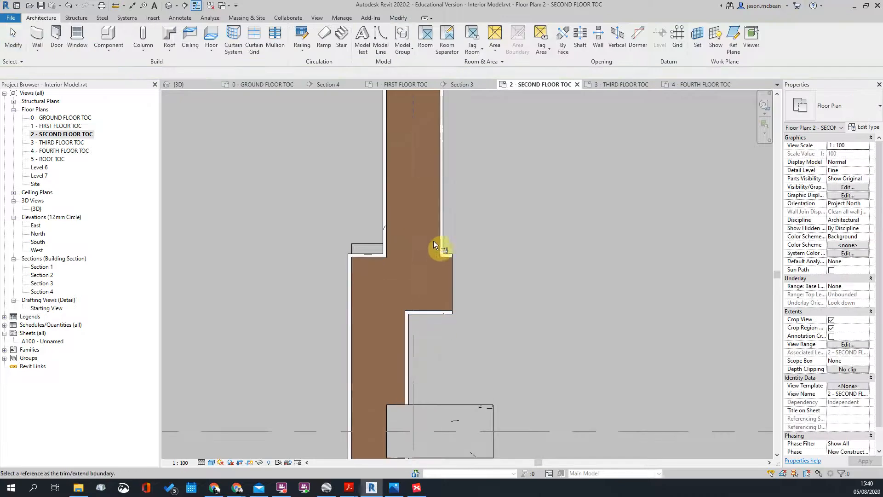
{"action": "left_click", "coordinate": [440, 240]}
{"action": "left_click", "coordinate": [435, 311]}
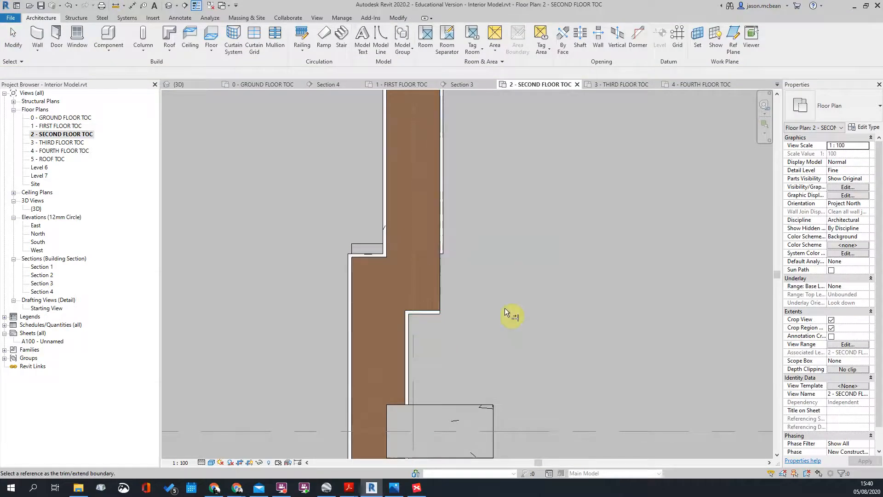
{"action": "left_click", "coordinate": [438, 312]}
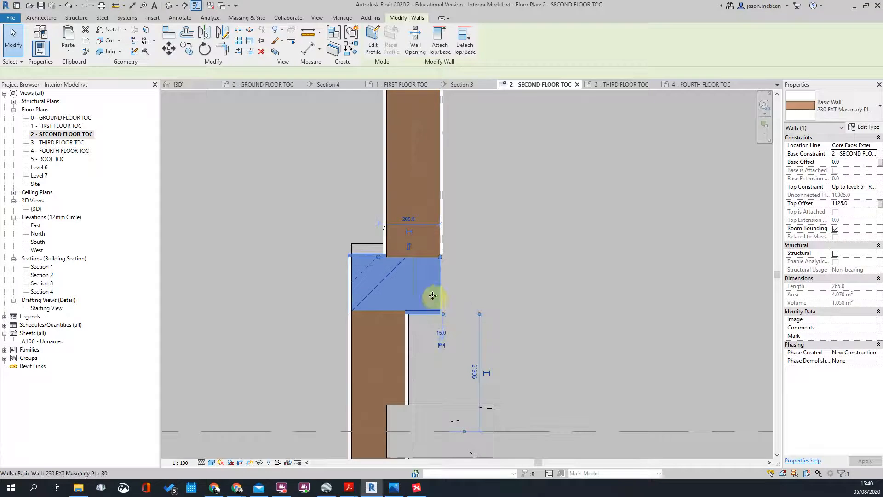
{"action": "key", "text": "Delete"}
Step: Check the exterior wall at the jog, then start a TR corner trim on the lower wall
{"action": "scroll", "coordinate": [434, 357], "scroll_direction": "down", "scroll_amount": 4}
{"action": "scroll", "coordinate": [427, 326], "scroll_direction": "up", "scroll_amount": 3}
{"action": "left_click", "coordinate": [427, 326]}
{"action": "scroll", "coordinate": [462, 281], "scroll_direction": "down", "scroll_amount": 3}
{"action": "left_click", "coordinate": [462, 280]}
{"action": "scroll", "coordinate": [442, 317], "scroll_direction": "up", "scroll_amount": 5}
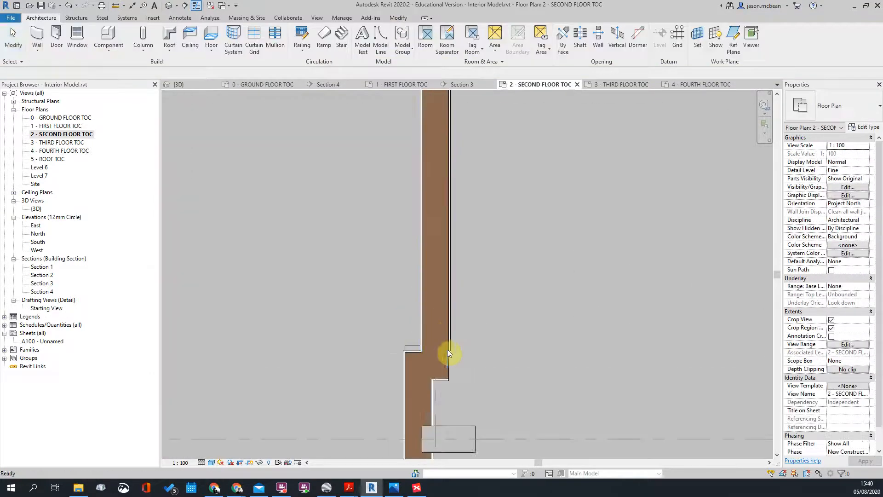
{"action": "left_click", "coordinate": [450, 375]}
{"action": "key", "text": "Escape"}
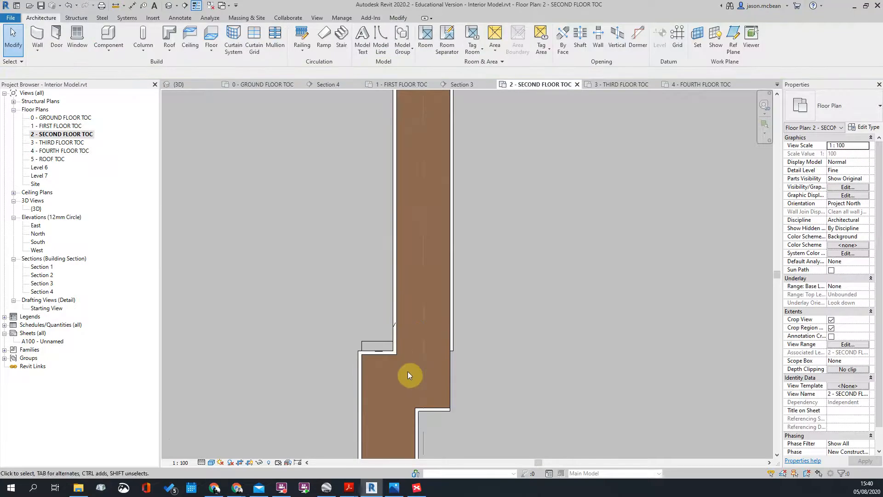
{"action": "key", "text": "t"}
{"action": "key", "text": "r"}
{"action": "left_click", "coordinate": [383, 354]}
Step: Pick the upper wall and resolve the join error with Unjoin Elements
{"action": "left_click", "coordinate": [396, 308]}
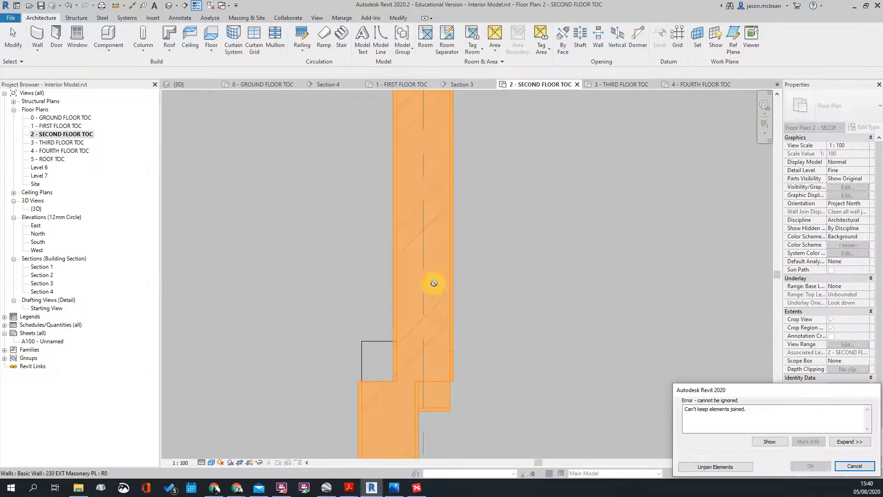
{"action": "left_click", "coordinate": [715, 466]}
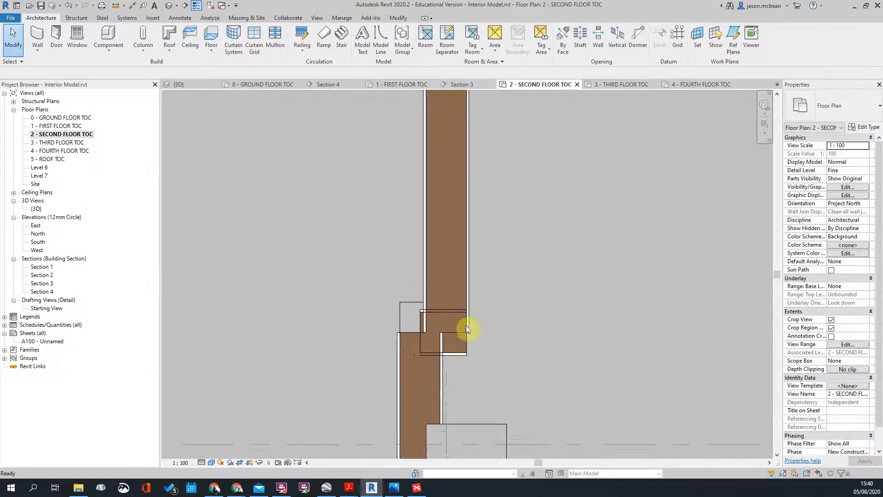
{"action": "key", "text": "t"}
{"action": "key", "text": "r"}
{"action": "left_click", "coordinate": [450, 366]}
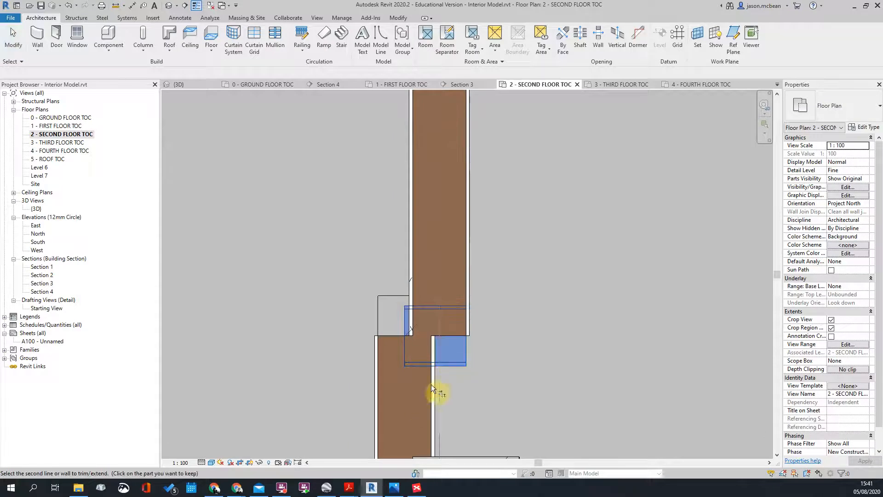
{"action": "key", "text": "Escape"}
{"action": "key", "text": "Escape"}
Step: Extend the short horizontal wall's end onto the lower wall's face
{"action": "left_click", "coordinate": [411, 362]}
{"action": "left_click_drag", "start_coordinate": [405, 309], "coordinate": [378, 308]}
{"action": "scroll", "coordinate": [387, 356], "scroll_direction": "up", "scroll_amount": 2}
{"action": "key", "text": "Escape"}
{"action": "left_click", "coordinate": [374, 398]}
Step: Start and cancel the Room Separator (RS) tool twice while checking the short and upper walls
{"action": "key", "text": "r"}
{"action": "key", "text": "s"}
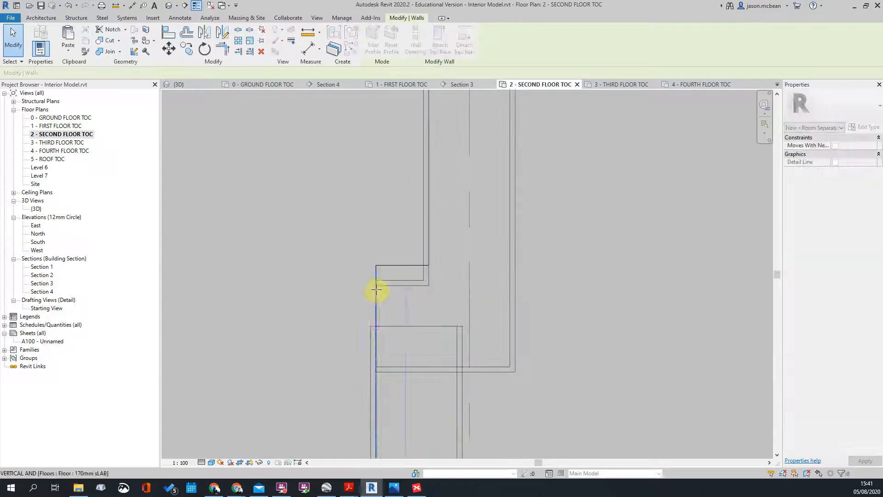
{"action": "key", "text": "Escape"}
{"action": "left_click", "coordinate": [406, 284]}
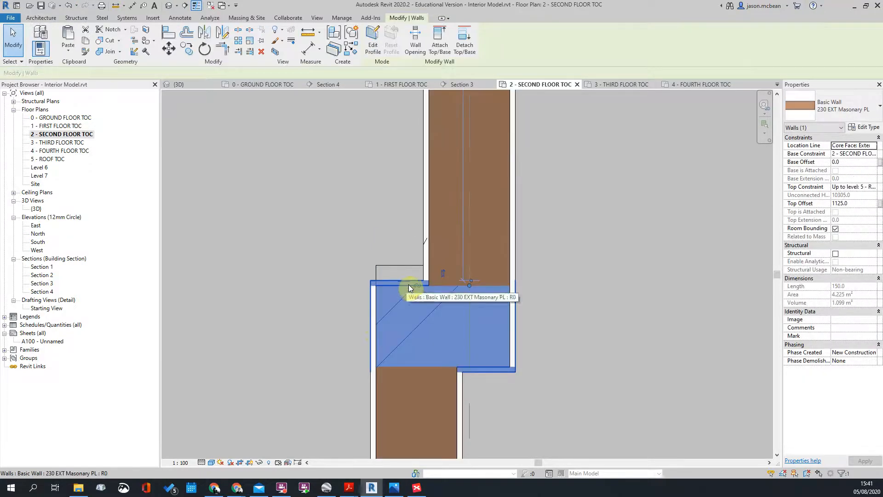
{"action": "key", "text": "Escape"}
{"action": "left_click", "coordinate": [429, 248]}
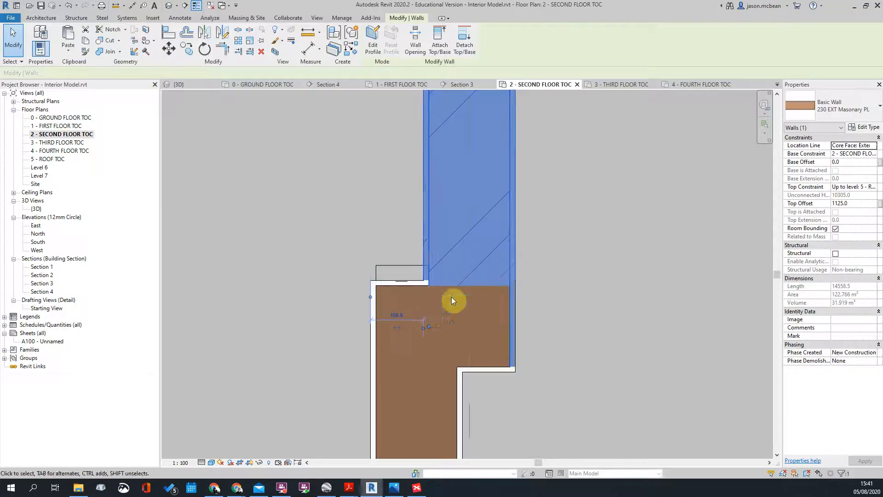
{"action": "scroll", "coordinate": [444, 315], "scroll_direction": "down", "scroll_amount": 2}
{"action": "scroll", "coordinate": [433, 294], "scroll_direction": "up", "scroll_amount": 2}
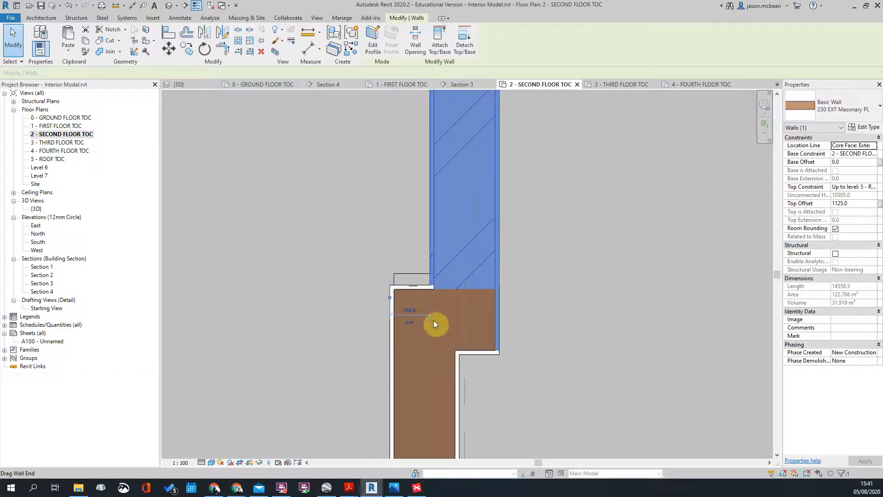
{"action": "key", "text": "r"}
{"action": "key", "text": "s"}
{"action": "scroll", "coordinate": [443, 296], "scroll_direction": "up", "scroll_amount": 2}
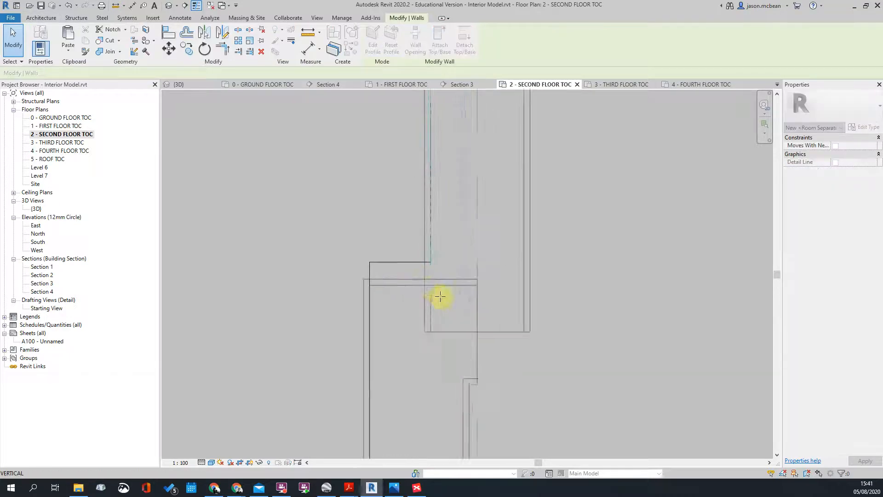
{"action": "key", "text": "Escape"}
{"action": "key", "text": "Escape"}
{"action": "scroll", "coordinate": [506, 283], "scroll_direction": "down", "scroll_amount": 3}
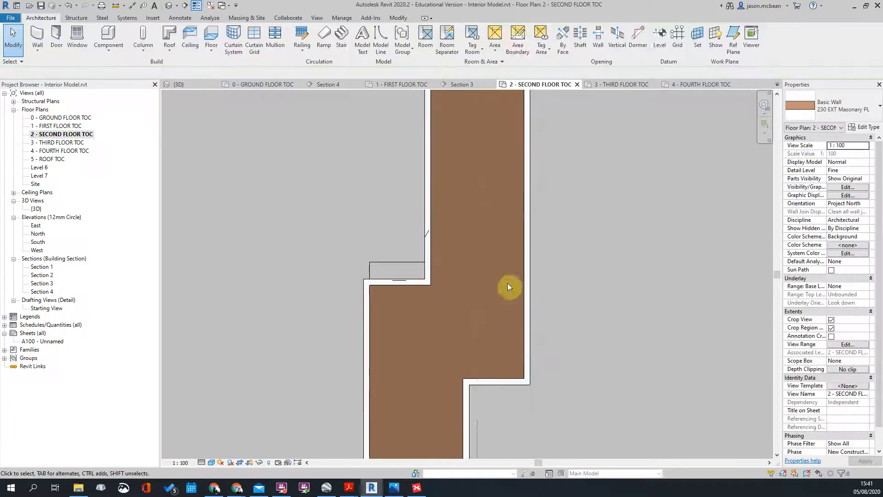
{"action": "scroll", "coordinate": [349, 262], "scroll_direction": "down", "scroll_amount": 5}
{"action": "scroll", "coordinate": [616, 283], "scroll_direction": "up", "scroll_amount": 3}
Step: Back on the second-floor plan, review the DWG's layers under Imported Categories in Visibility/Graphics
{"action": "scroll", "coordinate": [662, 275], "scroll_direction": "down", "scroll_amount": 3}
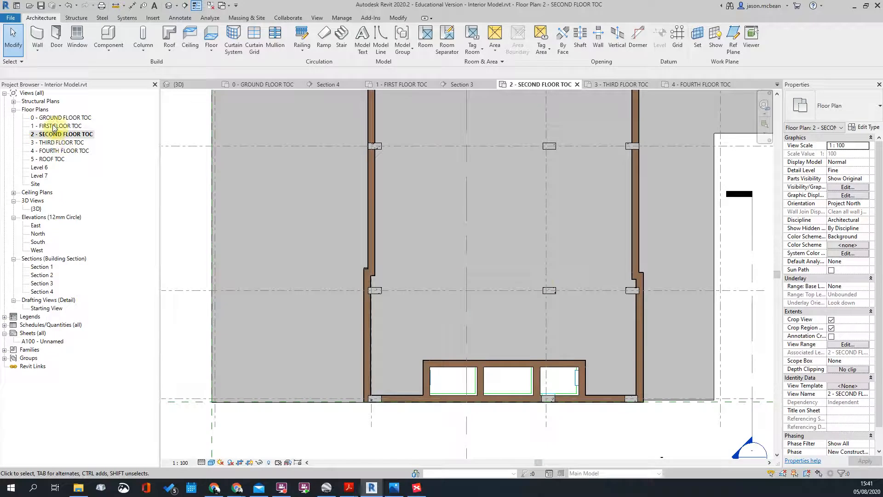
{"action": "left_click", "coordinate": [52, 134]}
{"action": "scroll", "coordinate": [450, 274], "scroll_direction": "down", "scroll_amount": 4}
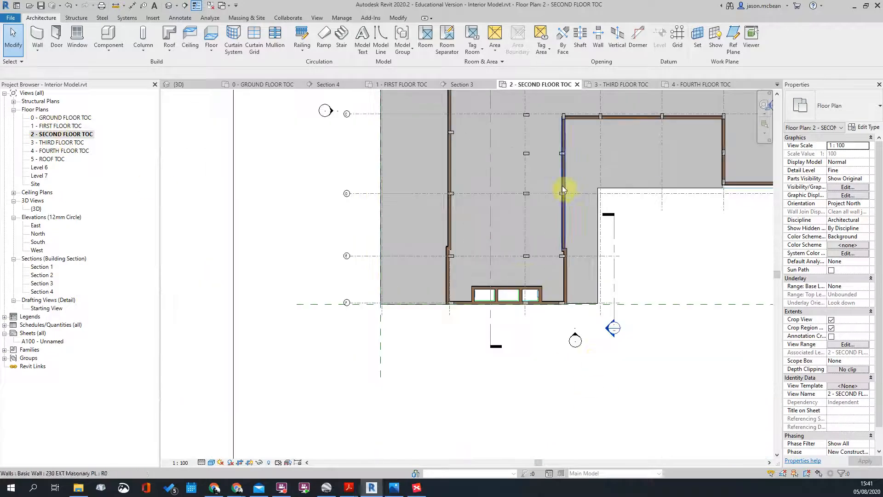
{"action": "scroll", "coordinate": [512, 247], "scroll_direction": "up", "scroll_amount": 3}
{"action": "key", "text": "v"}
{"action": "key", "text": "v"}
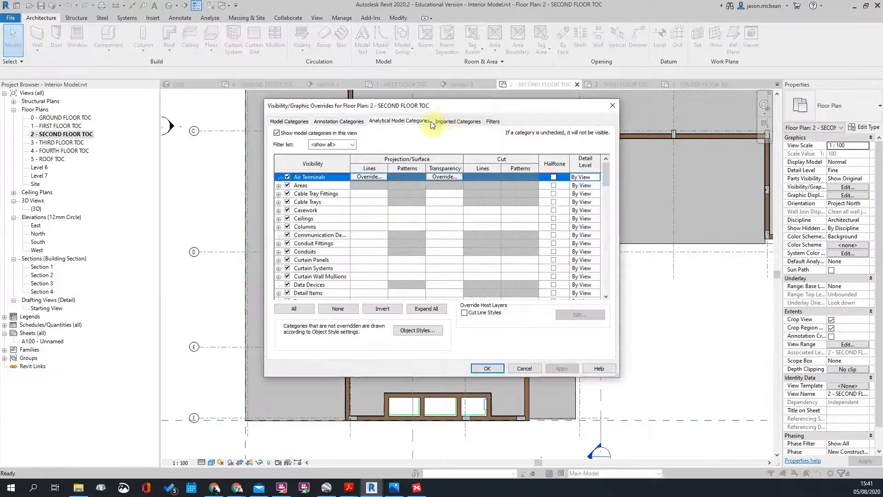
{"action": "left_click", "coordinate": [449, 121]}
{"action": "left_click", "coordinate": [278, 172]}
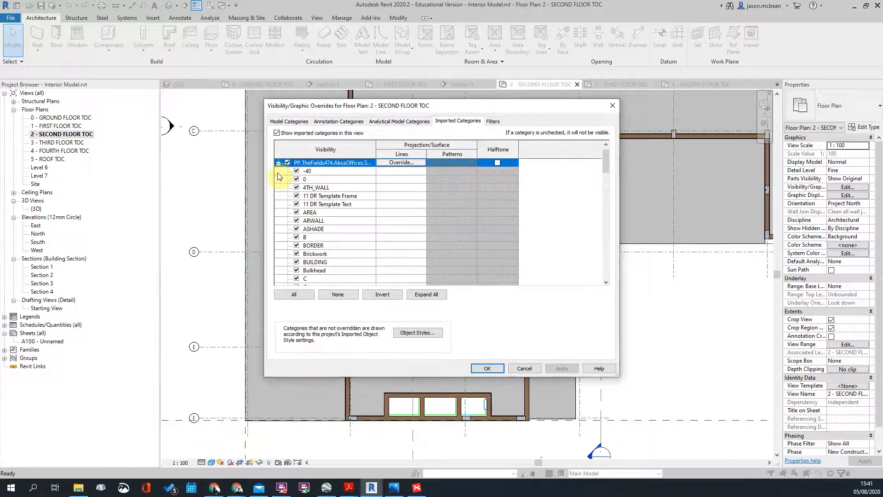
{"action": "left_click", "coordinate": [487, 368]}
Step: Set the imported SecondFloor.dwg's Draw Layer to Foreground
{"action": "scroll", "coordinate": [484, 378], "scroll_direction": "up", "scroll_amount": 2}
{"action": "left_click", "coordinate": [484, 378]}
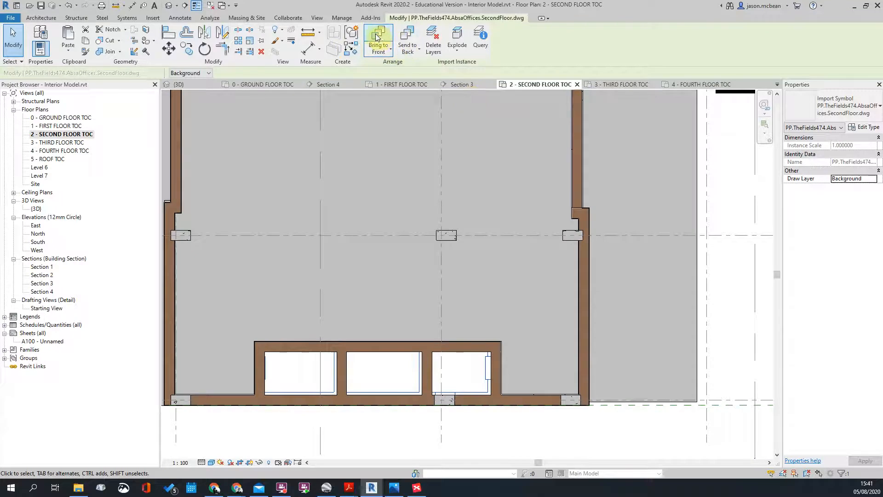
{"action": "left_click", "coordinate": [380, 52]}
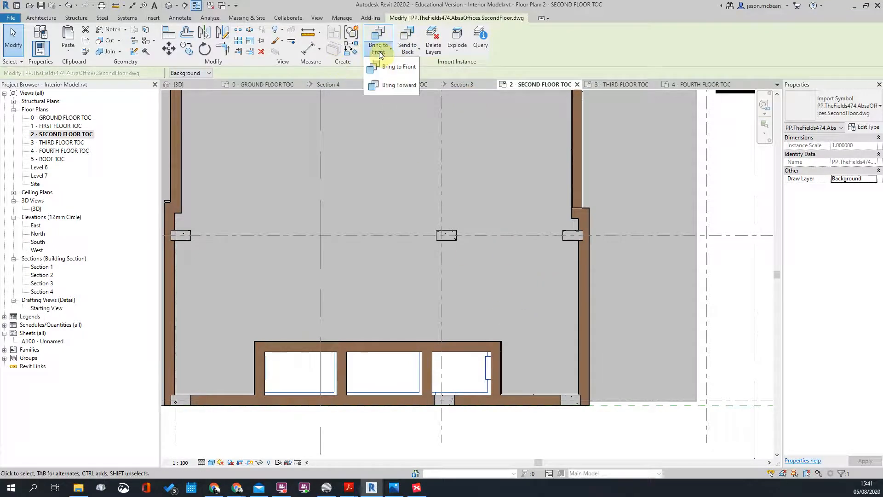
{"action": "left_click", "coordinate": [389, 87]}
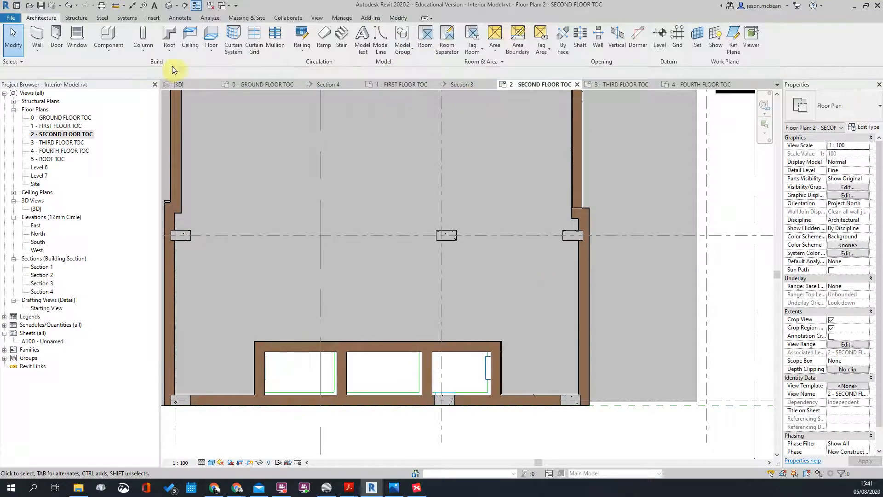
{"action": "left_click", "coordinate": [485, 373]}
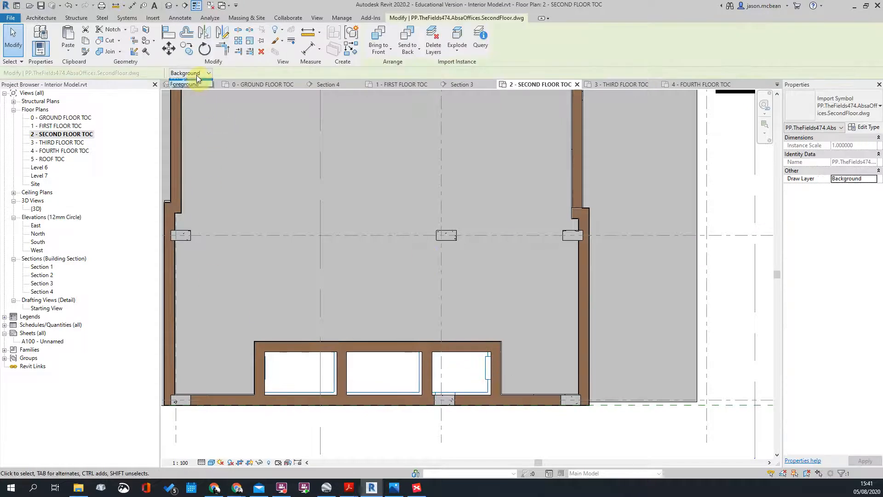
{"action": "left_click", "coordinate": [188, 89]}
{"action": "left_click", "coordinate": [518, 264]}
{"action": "scroll", "coordinate": [195, 172], "scroll_direction": "up", "scroll_amount": 3}
{"action": "middle_click_drag", "start_coordinate": [213, 260], "coordinate": [434, 261]}
Step: Align the left exterior wall face to the DWG wall line with AL
{"action": "scroll", "coordinate": [377, 270], "scroll_direction": "up", "scroll_amount": 2}
{"action": "scroll", "coordinate": [433, 255], "scroll_direction": "down", "scroll_amount": 2}
{"action": "key", "text": "a"}
{"action": "key", "text": "l"}
{"action": "left_click", "coordinate": [432, 251]}
{"action": "scroll", "coordinate": [367, 259], "scroll_direction": "up", "scroll_amount": 2}
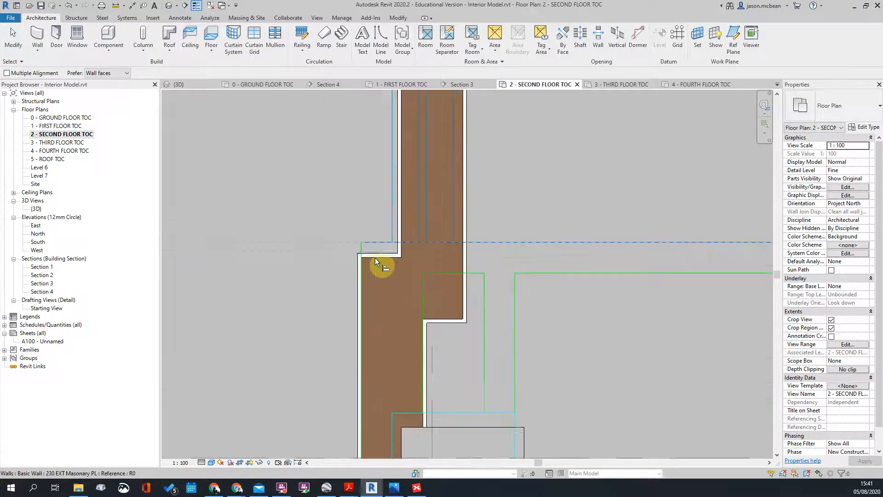
{"action": "left_click", "coordinate": [376, 257]}
{"action": "scroll", "coordinate": [291, 267], "scroll_direction": "down", "scroll_amount": 3}
{"action": "scroll", "coordinate": [557, 264], "scroll_direction": "down", "scroll_amount": 1}
{"action": "scroll", "coordinate": [738, 256], "scroll_direction": "up", "scroll_amount": 2}
{"action": "scroll", "coordinate": [516, 252], "scroll_direction": "down", "scroll_amount": 4}
{"action": "key", "text": "Escape"}
{"action": "key", "text": "Escape"}
{"action": "scroll", "coordinate": [202, 256], "scroll_direction": "up", "scroll_amount": 3}
Step: Align the right-hand exterior wall onto its DWG reference line
{"action": "middle_click_drag", "start_coordinate": [203, 256], "coordinate": [267, 262]}
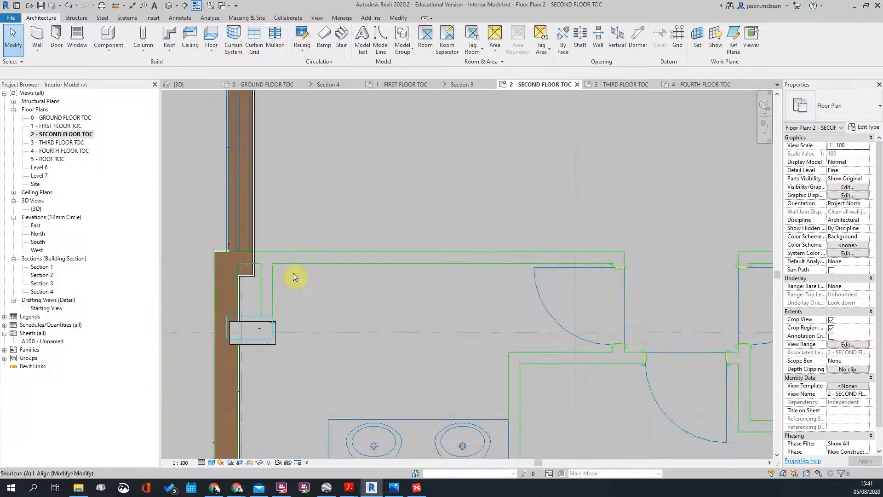
{"action": "key", "text": "a"}
{"action": "key", "text": "l"}
{"action": "scroll", "coordinate": [253, 268], "scroll_direction": "up", "scroll_amount": 3}
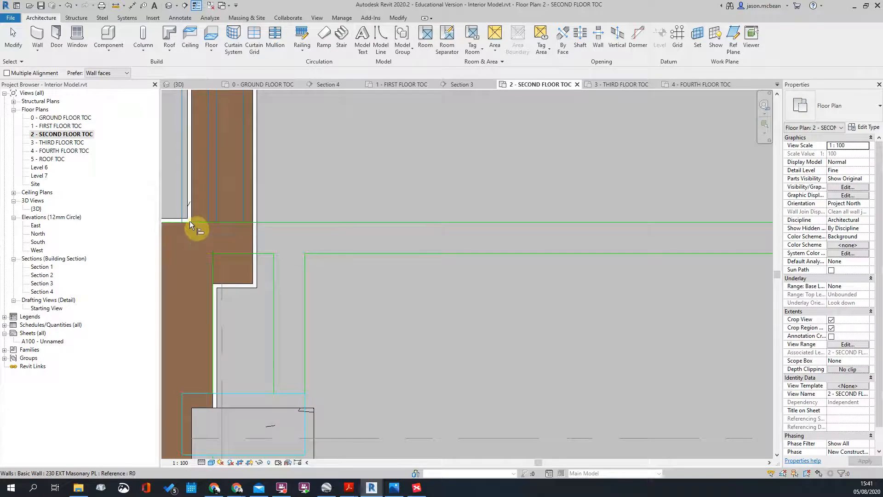
{"action": "left_click", "coordinate": [189, 221]}
{"action": "scroll", "coordinate": [203, 249], "scroll_direction": "down", "scroll_amount": 3}
{"action": "middle_click_drag", "start_coordinate": [217, 276], "coordinate": [705, 263]}
{"action": "scroll", "coordinate": [667, 276], "scroll_direction": "up", "scroll_amount": 3}
{"action": "scroll", "coordinate": [634, 283], "scroll_direction": "up", "scroll_amount": 2}
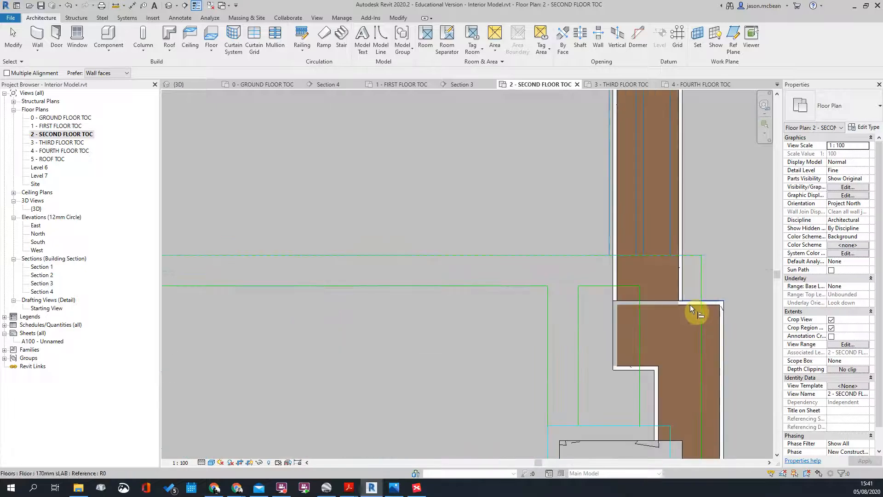
{"action": "left_click", "coordinate": [690, 304]}
{"action": "scroll", "coordinate": [684, 274], "scroll_direction": "down", "scroll_amount": 4}
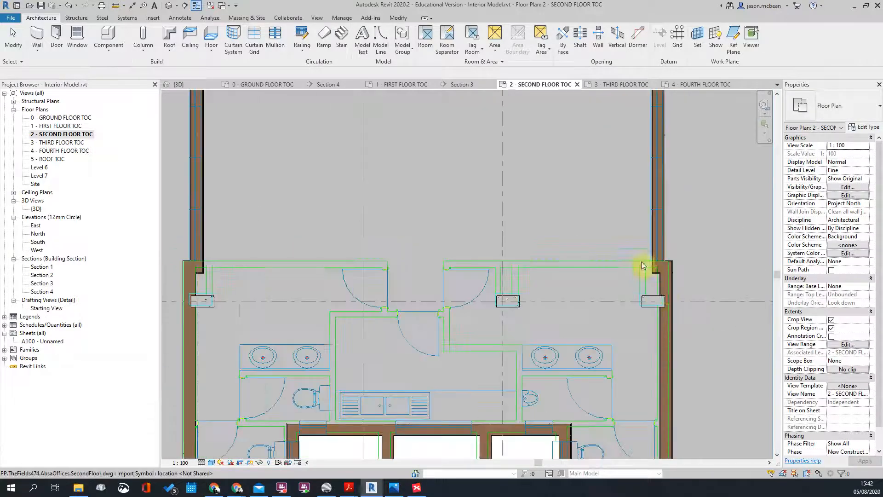
{"action": "scroll", "coordinate": [670, 282], "scroll_direction": "up", "scroll_amount": 4}
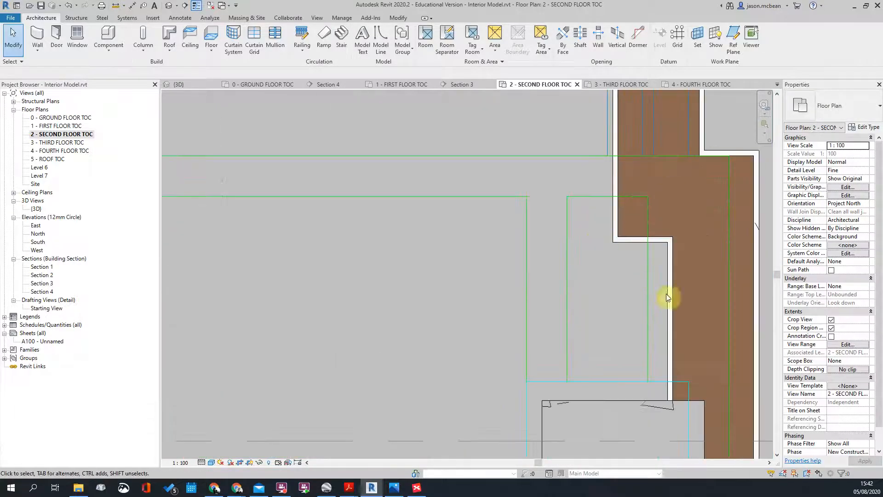
{"action": "scroll", "coordinate": [635, 207], "scroll_direction": "down", "scroll_amount": 5}
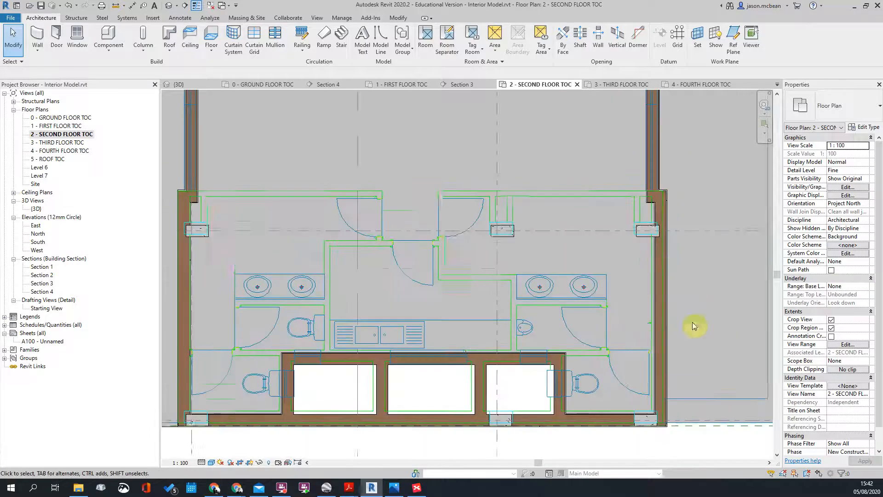
{"action": "scroll", "coordinate": [687, 289], "scroll_direction": "up", "scroll_amount": 4}
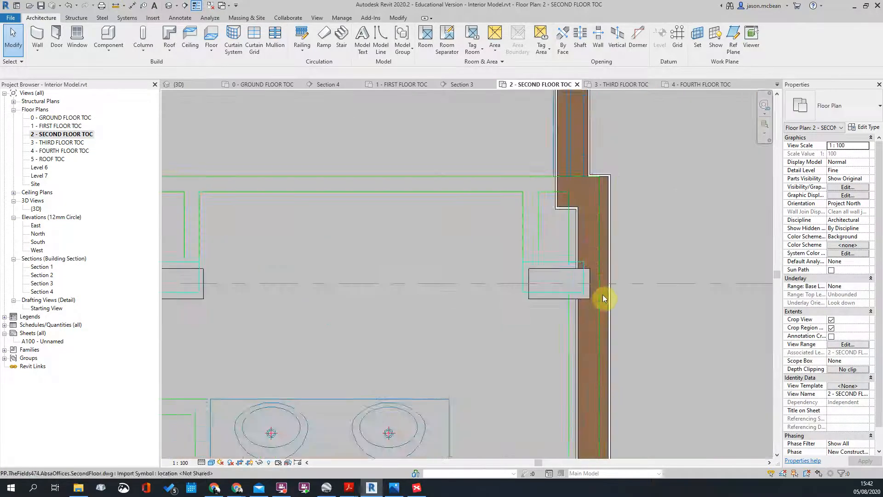
{"action": "scroll", "coordinate": [645, 258], "scroll_direction": "down", "scroll_amount": 3}
{"action": "scroll", "coordinate": [356, 262], "scroll_direction": "up", "scroll_amount": 5}
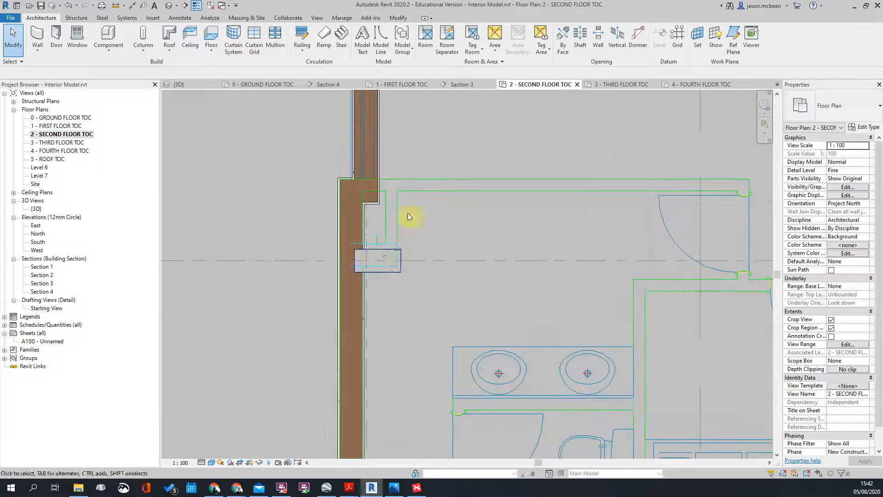
{"action": "scroll", "coordinate": [385, 360], "scroll_direction": "down", "scroll_amount": 3}
{"action": "scroll", "coordinate": [368, 355], "scroll_direction": "up", "scroll_amount": 2}
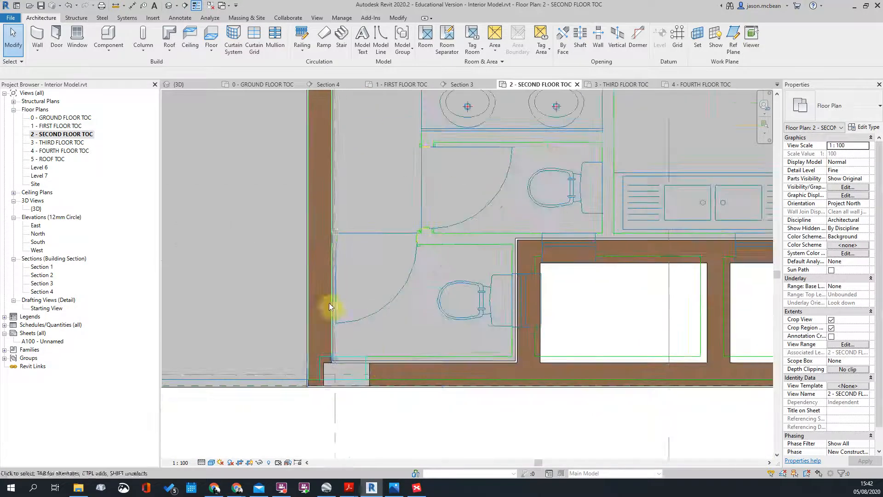
{"action": "scroll", "coordinate": [314, 264], "scroll_direction": "down", "scroll_amount": 2}
Step: Look through the third-floor and ground-floor plans, settling on the 1 - FIRST FLOOR TOC plan
{"action": "double_click", "coordinate": [50, 142]}
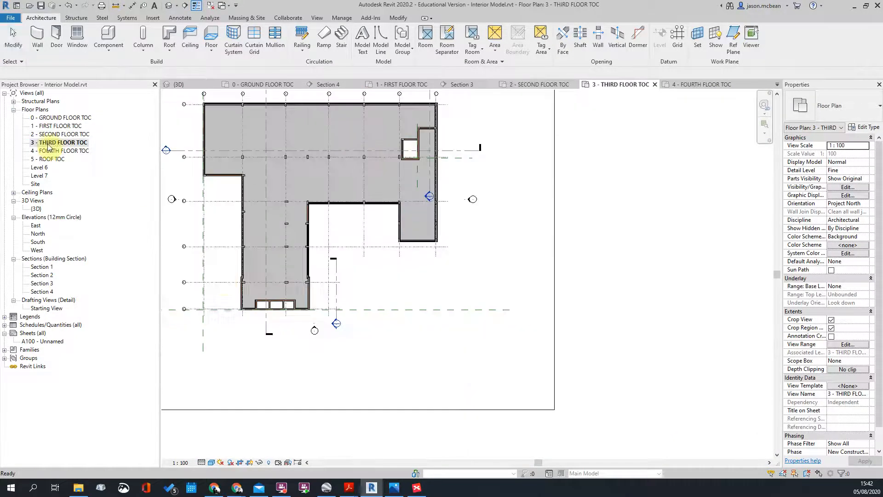
{"action": "scroll", "coordinate": [216, 305], "scroll_direction": "up", "scroll_amount": 5}
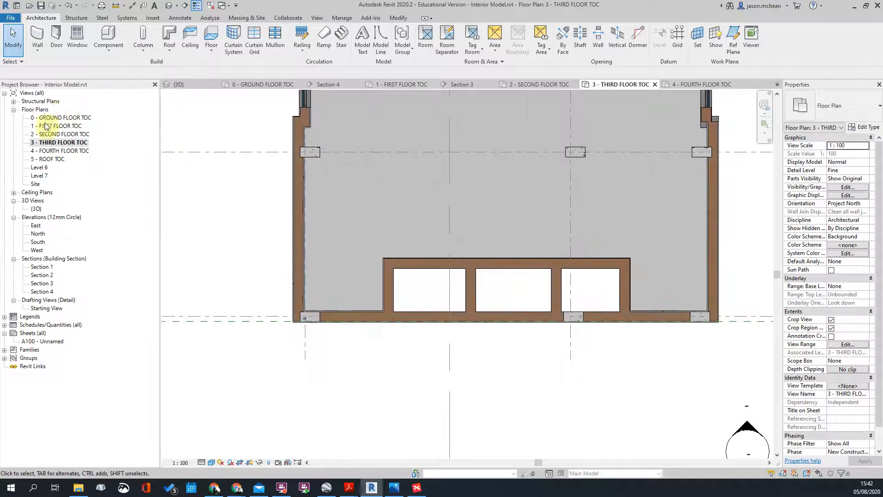
{"action": "double_click", "coordinate": [46, 118]}
{"action": "scroll", "coordinate": [385, 331], "scroll_direction": "up", "scroll_amount": 5}
{"action": "scroll", "coordinate": [358, 287], "scroll_direction": "up", "scroll_amount": 3}
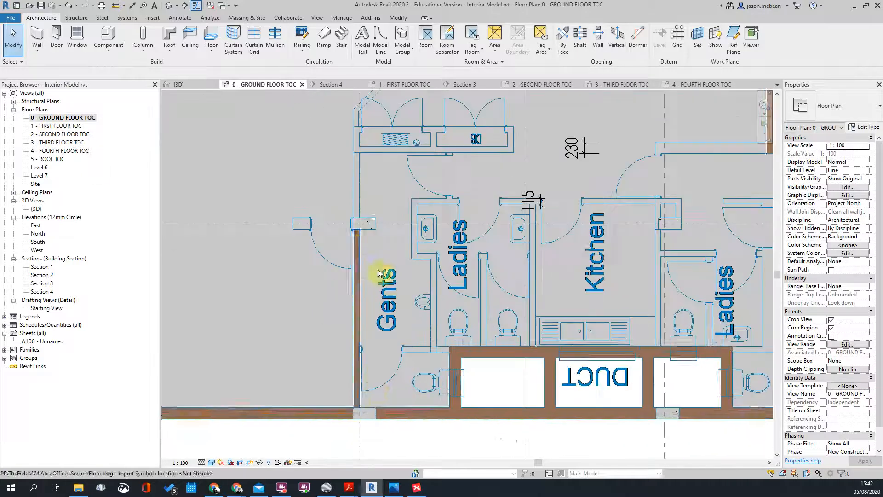
{"action": "scroll", "coordinate": [354, 186], "scroll_direction": "down", "scroll_amount": 3}
{"action": "scroll", "coordinate": [324, 310], "scroll_direction": "up", "scroll_amount": 1}
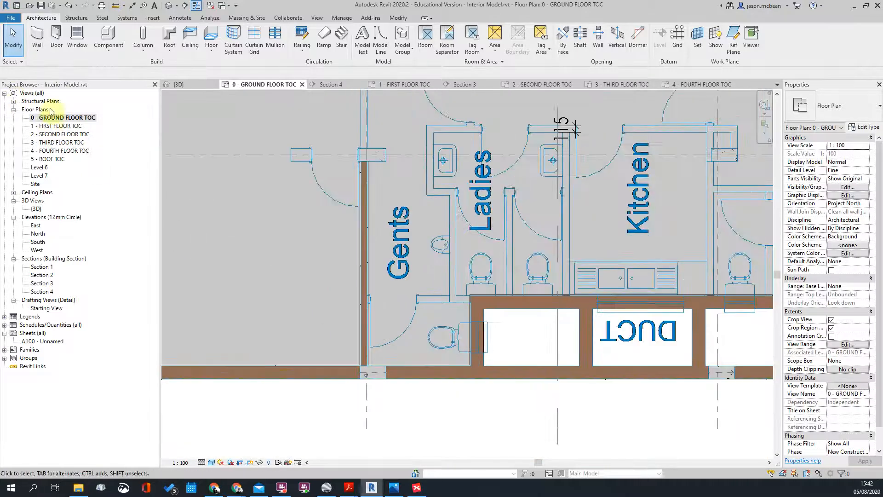
{"action": "double_click", "coordinate": [47, 128]}
{"action": "scroll", "coordinate": [467, 219], "scroll_direction": "down", "scroll_amount": 3}
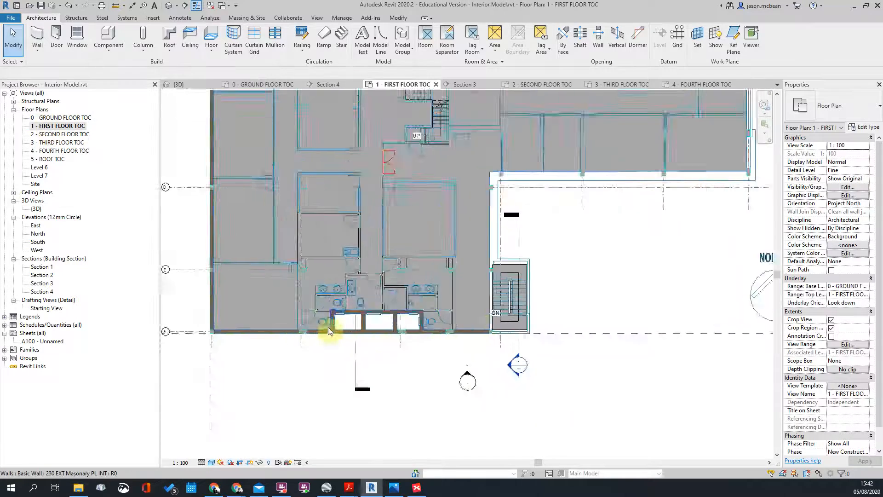
{"action": "scroll", "coordinate": [360, 286], "scroll_direction": "up", "scroll_amount": 3}
{"action": "scroll", "coordinate": [354, 276], "scroll_direction": "down", "scroll_amount": 3}
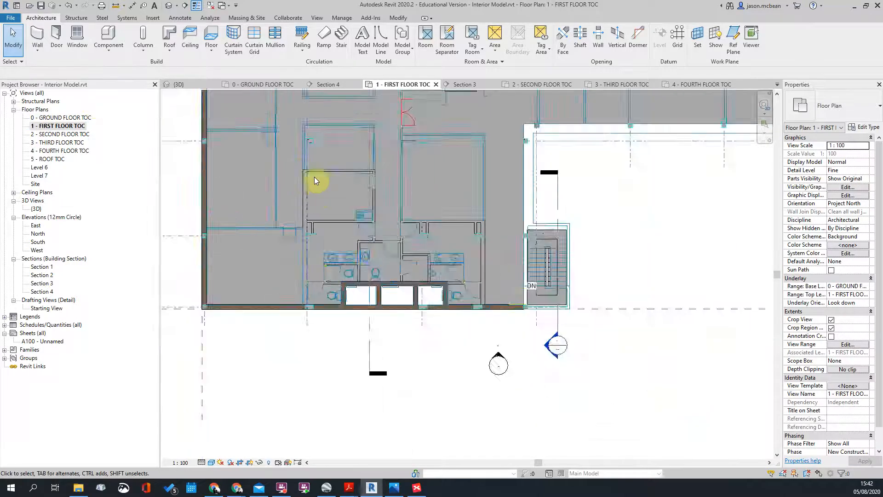
{"action": "scroll", "coordinate": [314, 176], "scroll_direction": "up", "scroll_amount": 4}
{"action": "scroll", "coordinate": [308, 193], "scroll_direction": "down", "scroll_amount": 3}
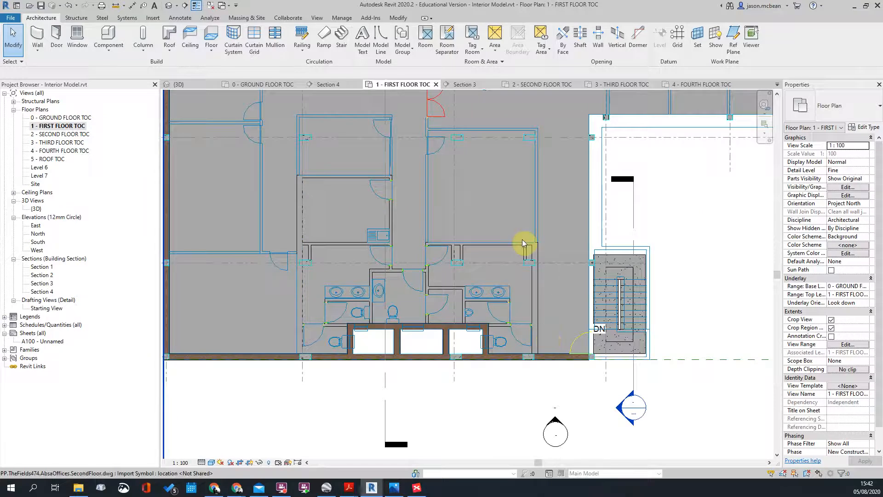
{"action": "scroll", "coordinate": [573, 289], "scroll_direction": "up", "scroll_amount": 2}
{"action": "scroll", "coordinate": [473, 380], "scroll_direction": "up", "scroll_amount": 2}
{"action": "scroll", "coordinate": [304, 315], "scroll_direction": "up", "scroll_amount": 4}
{"action": "scroll", "coordinate": [296, 309], "scroll_direction": "up", "scroll_amount": 2}
Step: Start and cancel an aligned dimension, then view the 2 - SECOND FLOOR TOC column area
{"action": "key", "text": "d"}
{"action": "key", "text": "i"}
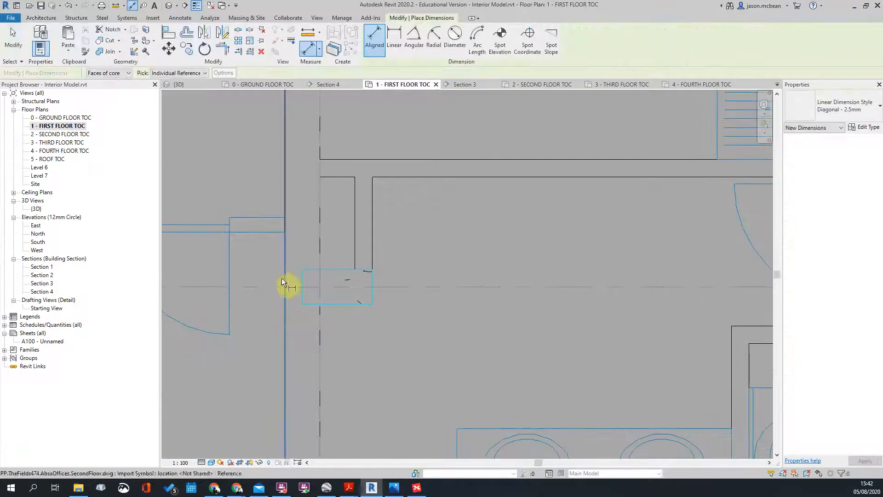
{"action": "left_click", "coordinate": [284, 280]}
{"action": "key", "text": "Escape"}
{"action": "key", "text": "Escape"}
{"action": "double_click", "coordinate": [60, 134]}
{"action": "scroll", "coordinate": [306, 142], "scroll_direction": "up", "scroll_amount": 3}
{"action": "scroll", "coordinate": [482, 237], "scroll_direction": "up", "scroll_amount": 1}
{"action": "middle_click_drag", "start_coordinate": [482, 237], "coordinate": [488, 240]}
{"action": "scroll", "coordinate": [445, 203], "scroll_direction": "down", "scroll_amount": 3}
{"action": "scroll", "coordinate": [442, 205], "scroll_direction": "up", "scroll_amount": 3}
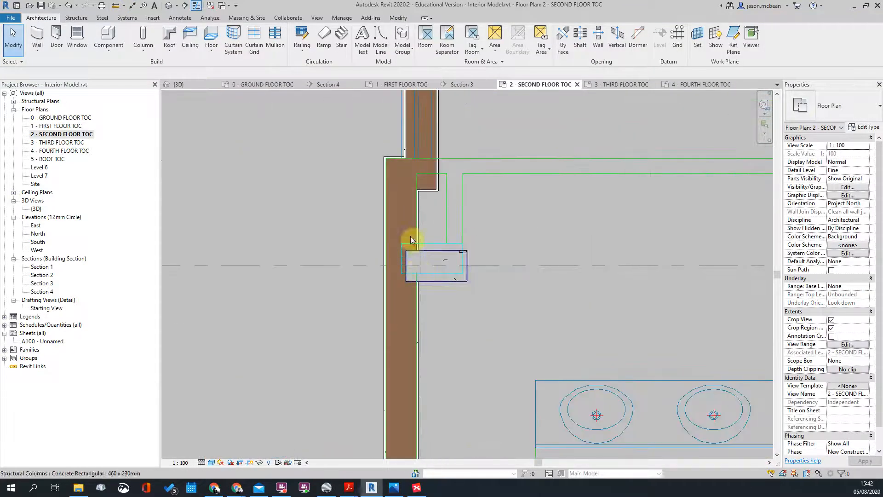
Step: Move the exterior masonry wall left against the column and dismiss the overlap warning
{"action": "left_click", "coordinate": [412, 257]}
{"action": "scroll", "coordinate": [425, 235], "scroll_direction": "down", "scroll_amount": 2}
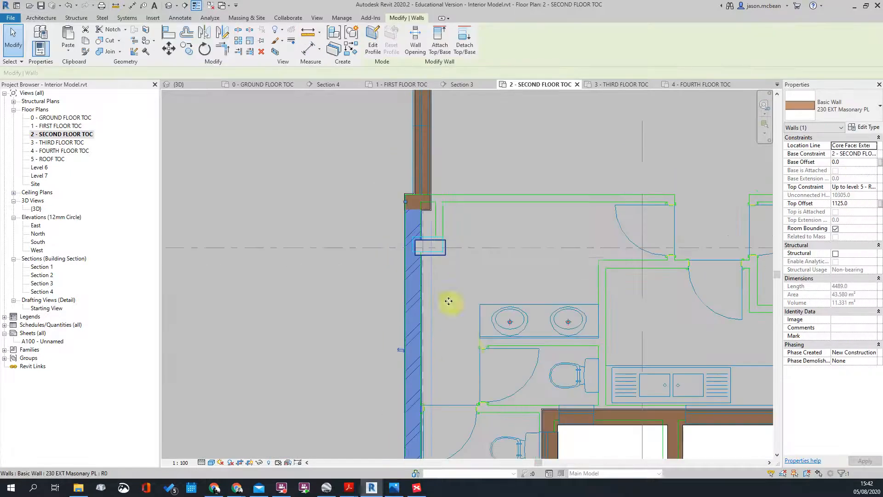
{"action": "scroll", "coordinate": [435, 260], "scroll_direction": "up", "scroll_amount": 5}
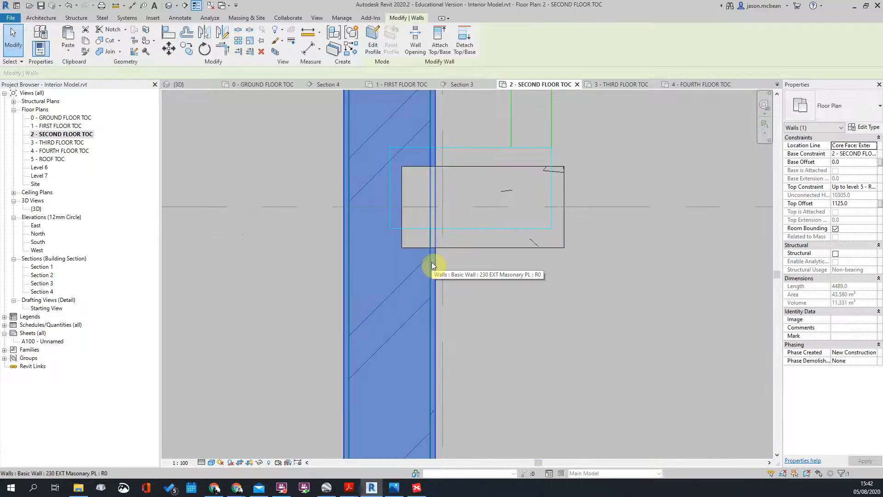
{"action": "key", "text": "m"}
{"action": "key", "text": "v"}
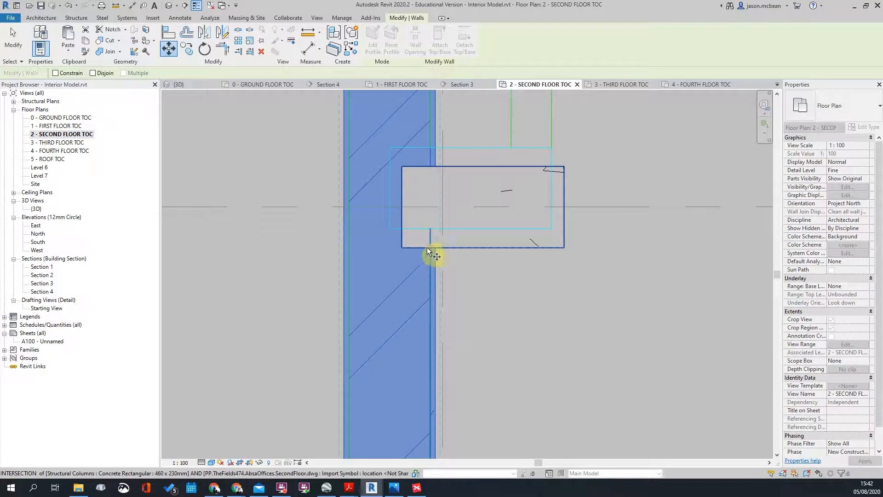
{"action": "left_click", "coordinate": [402, 247]}
{"action": "scroll", "coordinate": [508, 305], "scroll_direction": "down", "scroll_amount": 3}
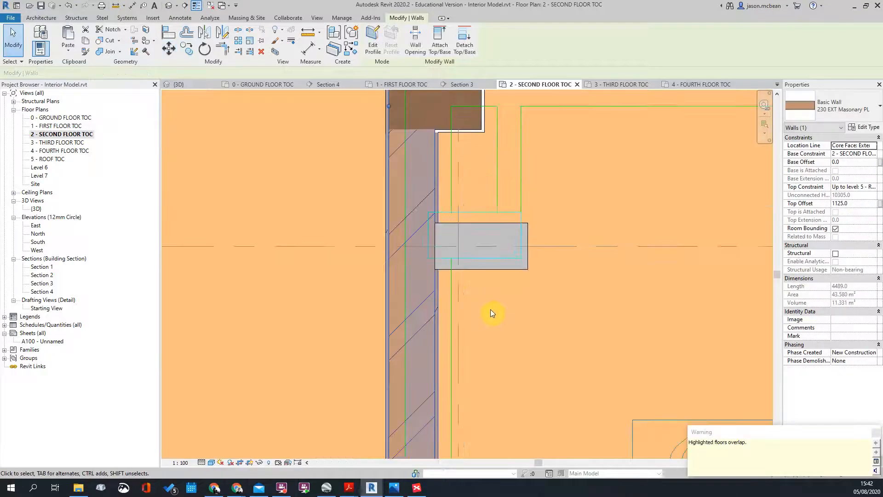
{"action": "left_click", "coordinate": [544, 356]}
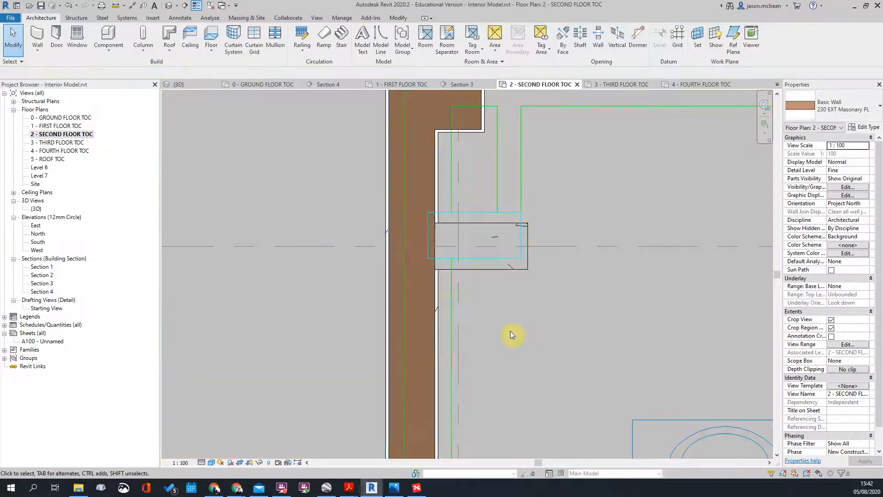
Step: Shift the exterior masonry wall by 115 mm with Move (MV)
{"action": "left_click", "coordinate": [435, 286]}
{"action": "key", "text": "m"}
{"action": "key", "text": "v"}
{"action": "left_click", "coordinate": [469, 321]}
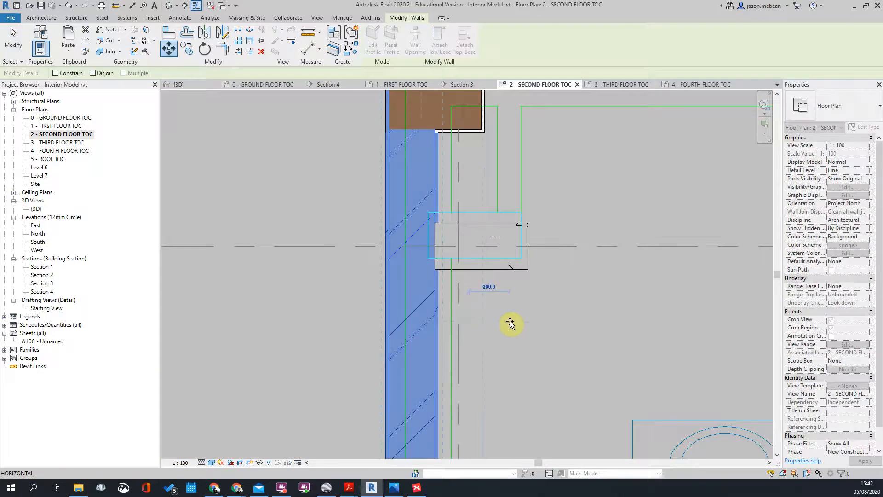
{"action": "type", "text": "115"}
{"action": "key", "text": "Return"}
{"action": "scroll", "coordinate": [463, 294], "scroll_direction": "down", "scroll_amount": 3}
{"action": "key", "text": "Escape"}
Step: Pan across the toilet area to the washroom and inspect the right-hand exterior wall
{"action": "scroll", "coordinate": [443, 248], "scroll_direction": "down", "scroll_amount": 3}
{"action": "scroll", "coordinate": [463, 269], "scroll_direction": "up", "scroll_amount": 6}
{"action": "scroll", "coordinate": [380, 232], "scroll_direction": "down", "scroll_amount": 4}
{"action": "middle_click_drag", "start_coordinate": [566, 244], "coordinate": [238, 244]}
{"action": "scroll", "coordinate": [606, 239], "scroll_direction": "up", "scroll_amount": 3}
{"action": "left_click", "coordinate": [607, 239]}
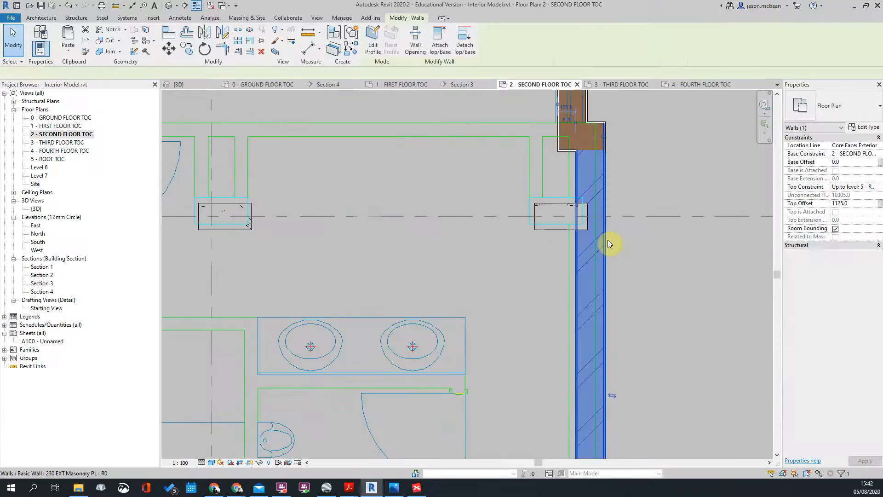
{"action": "scroll", "coordinate": [557, 132], "scroll_direction": "up", "scroll_amount": 2}
{"action": "scroll", "coordinate": [581, 150], "scroll_direction": "down", "scroll_amount": 2}
{"action": "middle_click_drag", "start_coordinate": [651, 408], "coordinate": [600, 330]}
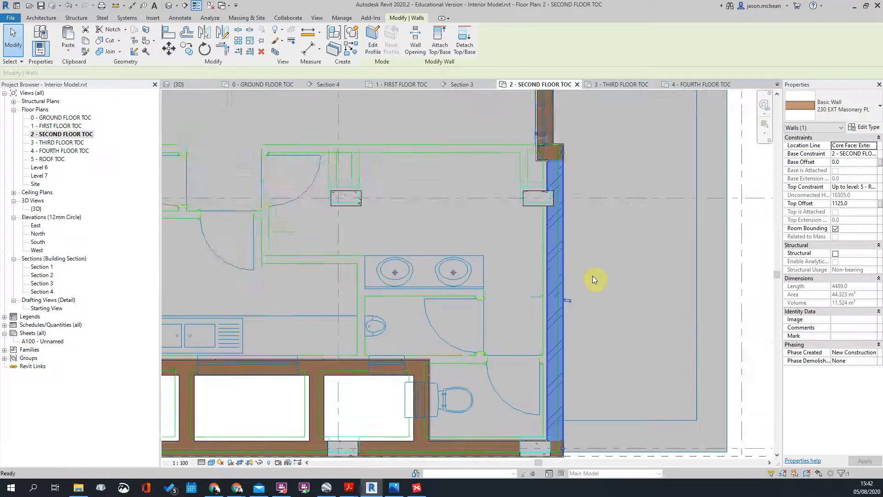
{"action": "scroll", "coordinate": [549, 159], "scroll_direction": "up", "scroll_amount": 3}
{"action": "key", "text": "Escape"}
Step: Align the right-hand exterior wall's face with the column edge
{"action": "left_click", "coordinate": [544, 204]}
{"action": "scroll", "coordinate": [559, 245], "scroll_direction": "up", "scroll_amount": 1}
{"action": "key", "text": "m"}
{"action": "key", "text": "v"}
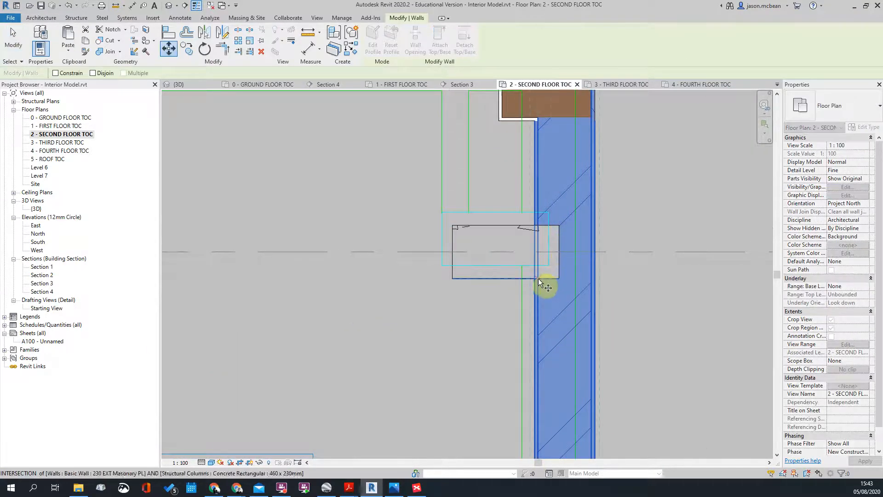
{"action": "left_click", "coordinate": [538, 278]}
{"action": "left_click", "coordinate": [557, 279]}
{"action": "scroll", "coordinate": [654, 299], "scroll_direction": "down", "scroll_amount": 1}
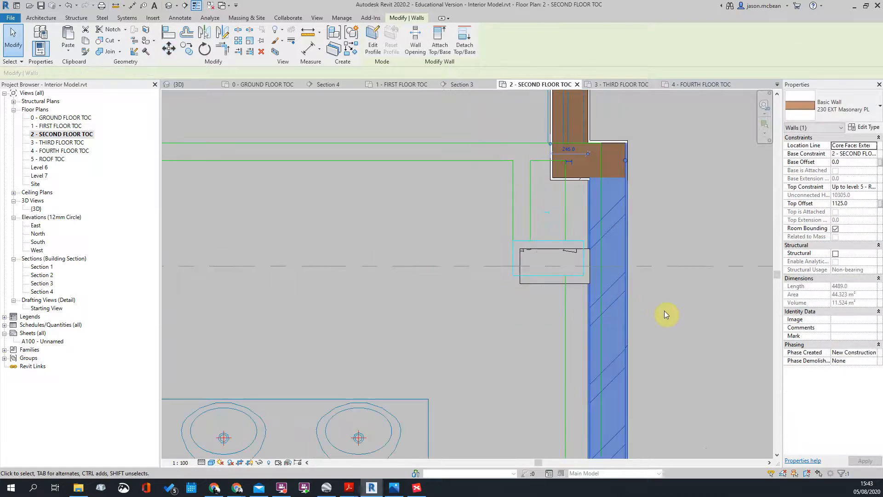
Step: Shift the right-hand exterior wall a further 115 mm
{"action": "key", "text": "m"}
{"action": "key", "text": "v"}
{"action": "left_click", "coordinate": [664, 312]}
{"action": "type", "text": "115"}
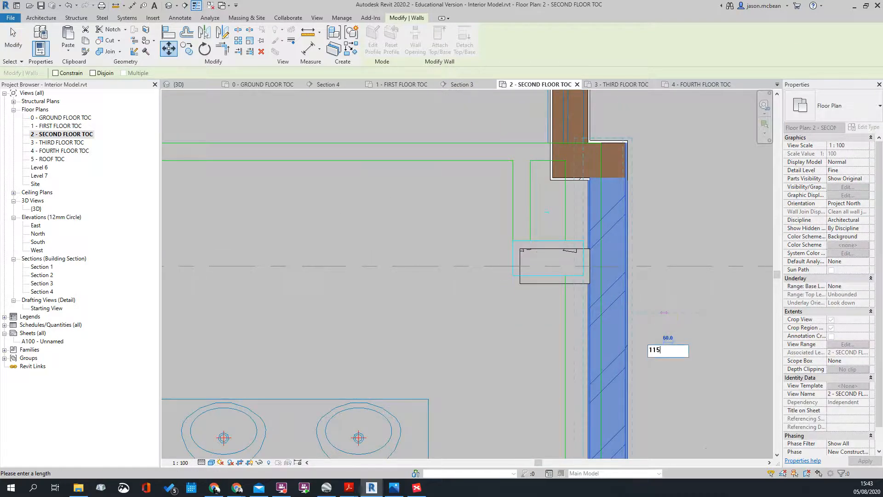
{"action": "key", "text": "Return"}
{"action": "left_click", "coordinate": [659, 306]}
{"action": "scroll", "coordinate": [659, 305], "scroll_direction": "down", "scroll_amount": 2}
{"action": "scroll", "coordinate": [627, 234], "scroll_direction": "up", "scroll_amount": 3}
{"action": "scroll", "coordinate": [629, 221], "scroll_direction": "up", "scroll_amount": 4}
{"action": "scroll", "coordinate": [628, 219], "scroll_direction": "down", "scroll_amount": 4}
{"action": "scroll", "coordinate": [620, 382], "scroll_direction": "up", "scroll_amount": 4}
{"action": "scroll", "coordinate": [589, 318], "scroll_direction": "down", "scroll_amount": 5}
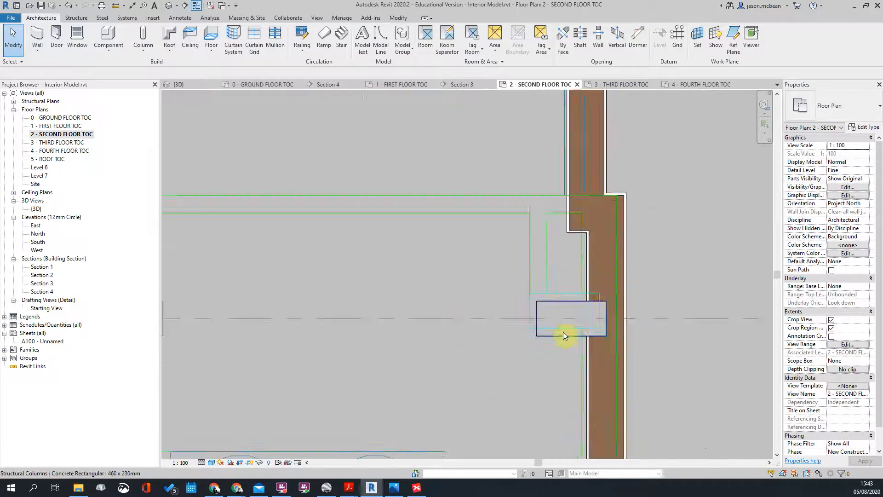
{"action": "scroll", "coordinate": [588, 319], "scroll_direction": "down", "scroll_amount": 4}
{"action": "scroll", "coordinate": [514, 317], "scroll_direction": "up", "scroll_amount": 2}
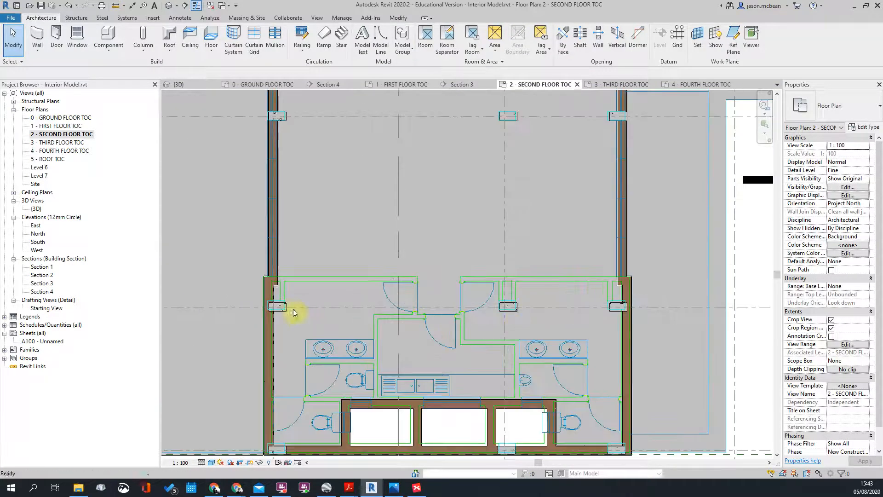
{"action": "scroll", "coordinate": [518, 322], "scroll_direction": "up", "scroll_amount": 2}
Step: Move the imported DWG so its column corner snaps onto the Revit column
{"action": "left_click", "coordinate": [510, 256]}
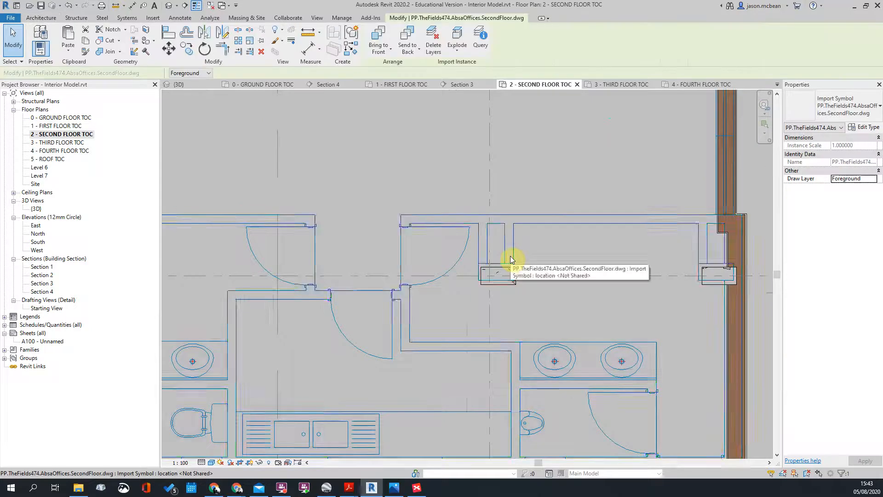
{"action": "scroll", "coordinate": [511, 257], "scroll_direction": "up", "scroll_amount": 3}
{"action": "key", "text": "m"}
{"action": "key", "text": "v"}
{"action": "left_click", "coordinate": [517, 316]}
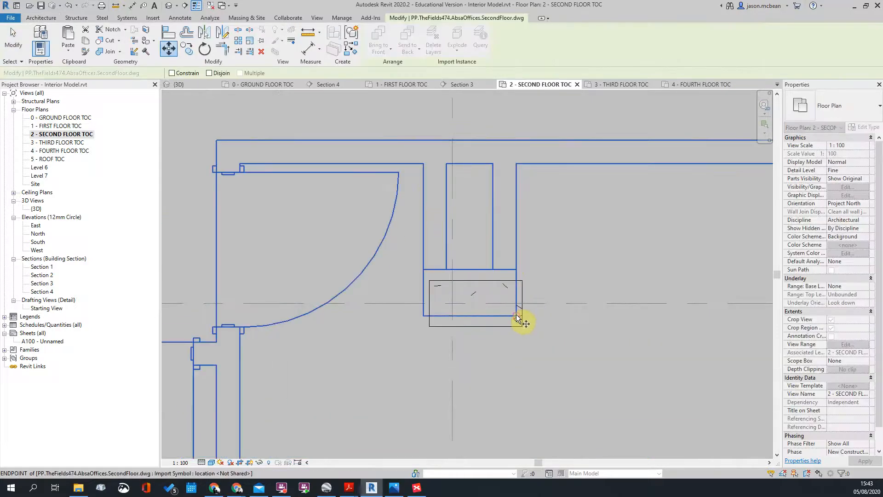
{"action": "left_click", "coordinate": [523, 326]}
{"action": "scroll", "coordinate": [532, 247], "scroll_direction": "down", "scroll_amount": 5}
{"action": "key", "text": "Escape"}
{"action": "scroll", "coordinate": [454, 291], "scroll_direction": "up", "scroll_amount": 4}
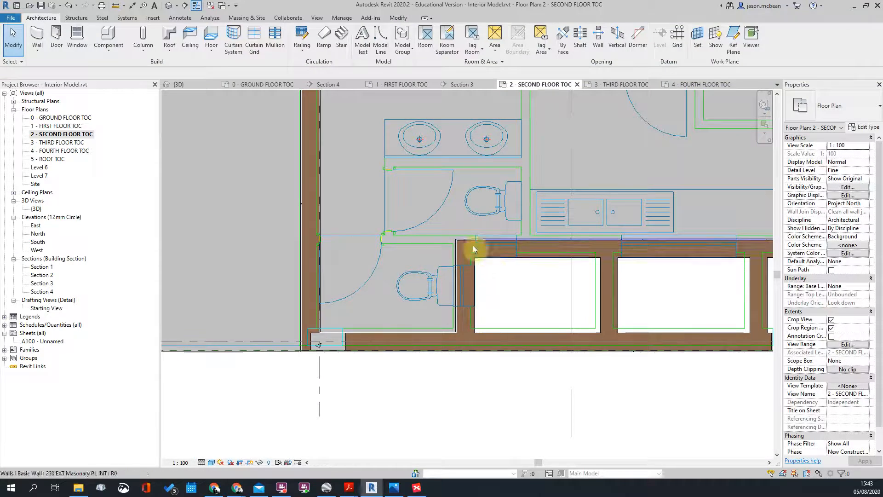
Step: Zoom around the plan and check the DWG underlay's alignment against the walls
{"action": "scroll", "coordinate": [476, 248], "scroll_direction": "down", "scroll_amount": 2}
{"action": "scroll", "coordinate": [652, 253], "scroll_direction": "up", "scroll_amount": 2}
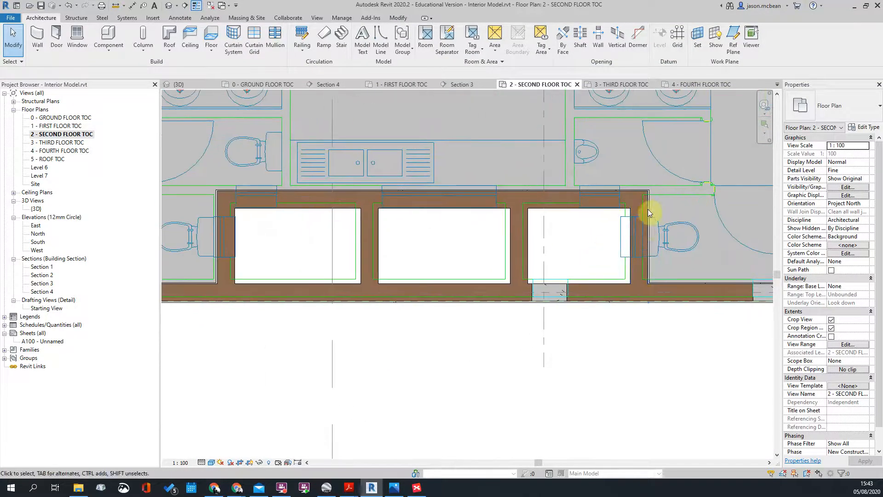
{"action": "scroll", "coordinate": [663, 208], "scroll_direction": "down", "scroll_amount": 2}
{"action": "scroll", "coordinate": [674, 190], "scroll_direction": "up", "scroll_amount": 2}
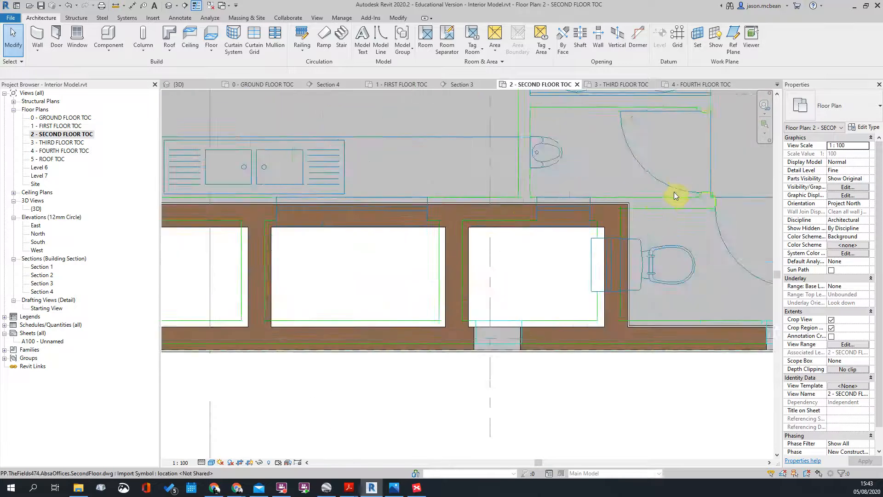
{"action": "scroll", "coordinate": [650, 216], "scroll_direction": "down", "scroll_amount": 2}
{"action": "left_click", "coordinate": [649, 214]}
{"action": "scroll", "coordinate": [539, 188], "scroll_direction": "down", "scroll_amount": 1}
{"action": "scroll", "coordinate": [342, 308], "scroll_direction": "up", "scroll_amount": 3}
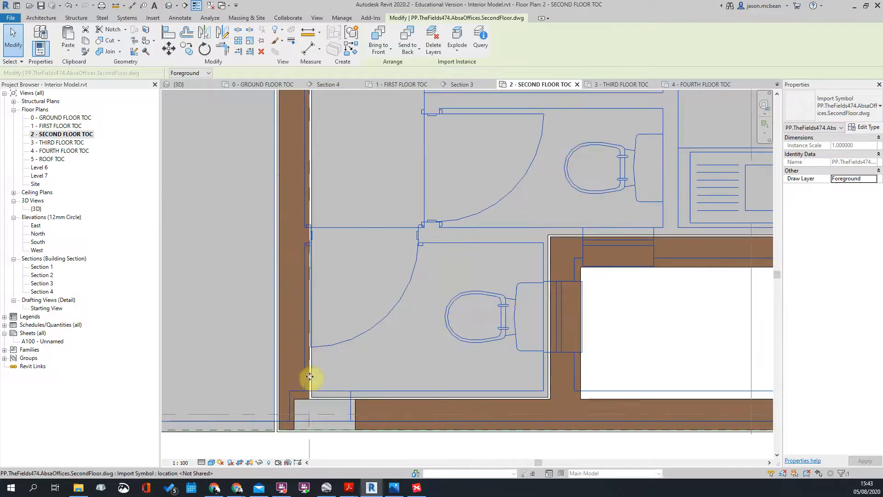
{"action": "scroll", "coordinate": [171, 337], "scroll_direction": "down", "scroll_amount": 3}
{"action": "scroll", "coordinate": [278, 324], "scroll_direction": "down", "scroll_amount": 1}
{"action": "scroll", "coordinate": [266, 320], "scroll_direction": "up", "scroll_amount": 3}
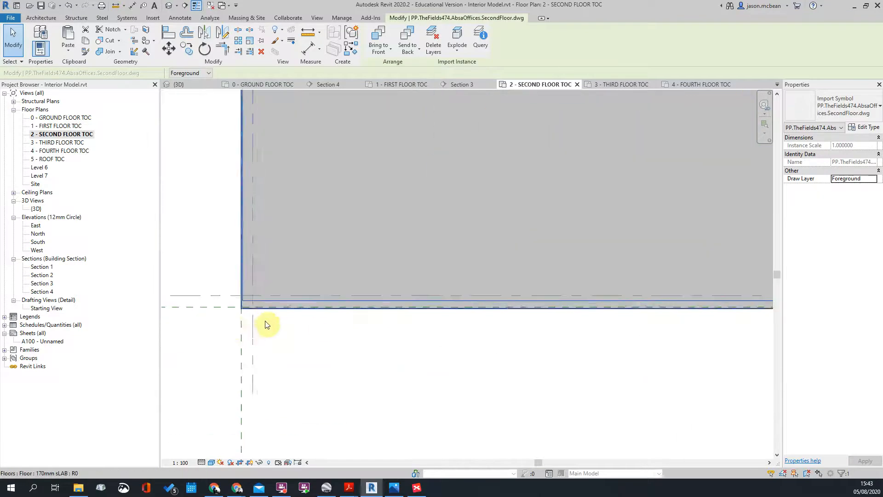
{"action": "left_click", "coordinate": [220, 336]}
{"action": "scroll", "coordinate": [252, 317], "scroll_direction": "up", "scroll_amount": 1}
{"action": "scroll", "coordinate": [252, 317], "scroll_direction": "up", "scroll_amount": 2}
Step: Move the DWG so its corner aligns with the wall endpoint
{"action": "left_click", "coordinate": [236, 274]}
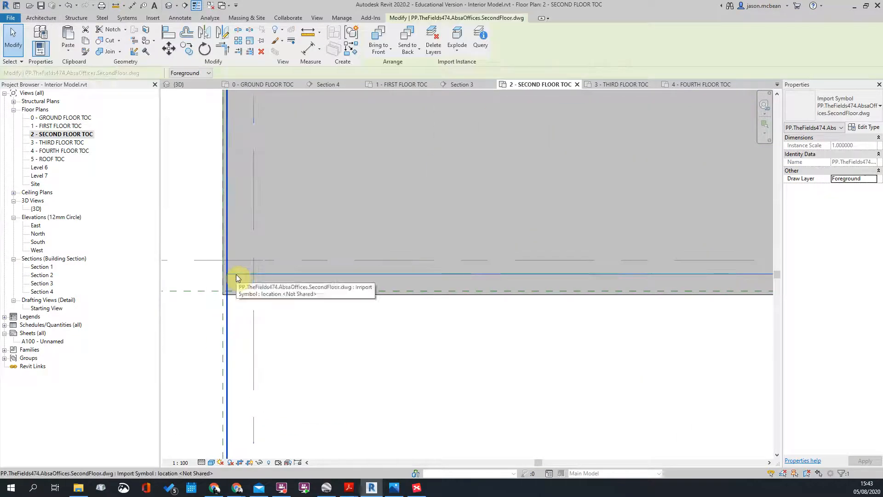
{"action": "scroll", "coordinate": [240, 281], "scroll_direction": "down", "scroll_amount": 4}
{"action": "scroll", "coordinate": [499, 275], "scroll_direction": "up", "scroll_amount": 2}
{"action": "scroll", "coordinate": [451, 278], "scroll_direction": "down", "scroll_amount": 3}
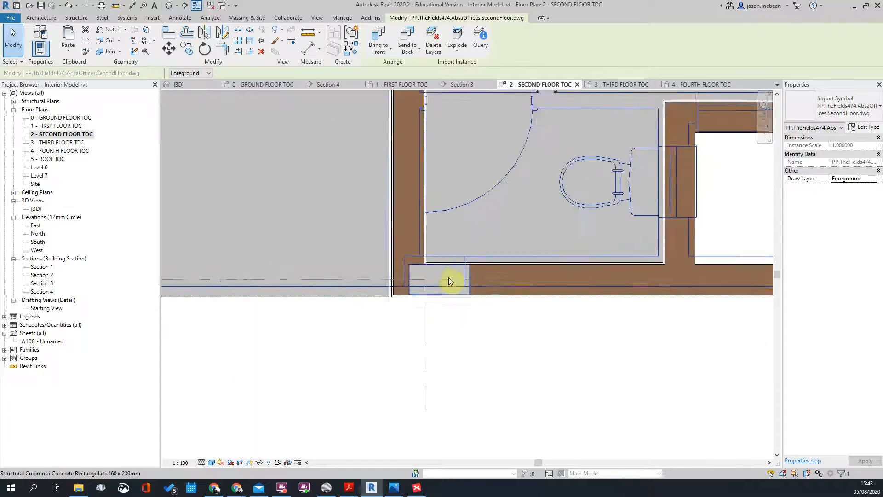
{"action": "scroll", "coordinate": [566, 299], "scroll_direction": "up", "scroll_amount": 3}
{"action": "scroll", "coordinate": [567, 299], "scroll_direction": "up", "scroll_amount": 4}
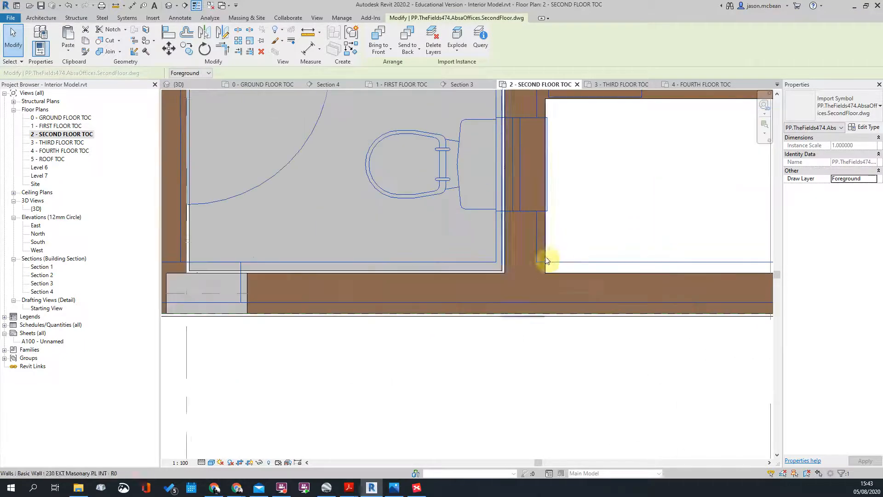
{"action": "key", "text": "m"}
{"action": "key", "text": "v"}
{"action": "left_click", "coordinate": [499, 264]}
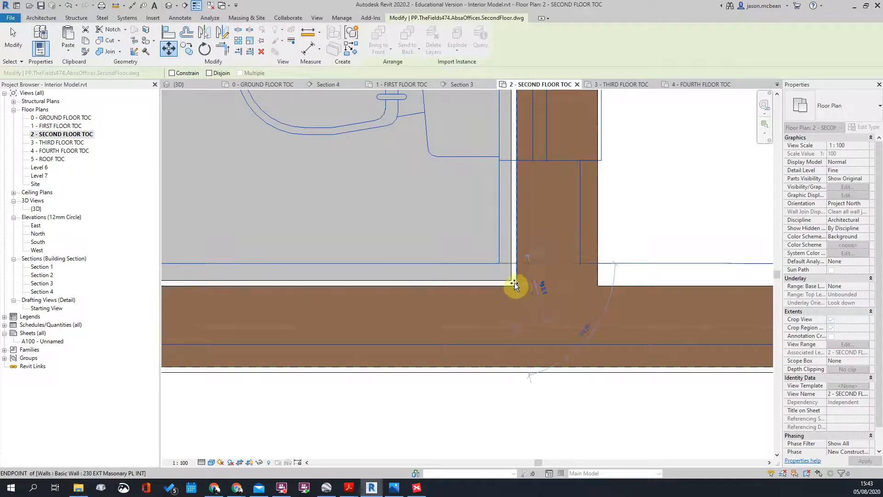
{"action": "left_click", "coordinate": [511, 283]}
{"action": "scroll", "coordinate": [523, 269], "scroll_direction": "down", "scroll_amount": 3}
{"action": "key", "text": "Escape"}
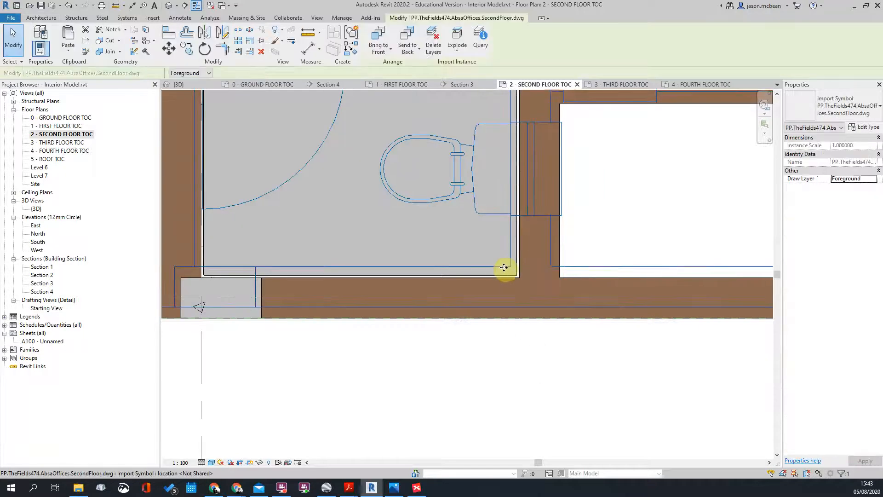
Step: Nudge the DWG down onto the wall line, then across to line up with the wall
{"action": "left_click", "coordinate": [501, 267]}
{"action": "scroll", "coordinate": [501, 267], "scroll_direction": "up", "scroll_amount": 3}
{"action": "key", "text": "m"}
{"action": "key", "text": "v"}
{"action": "left_click", "coordinate": [493, 266]}
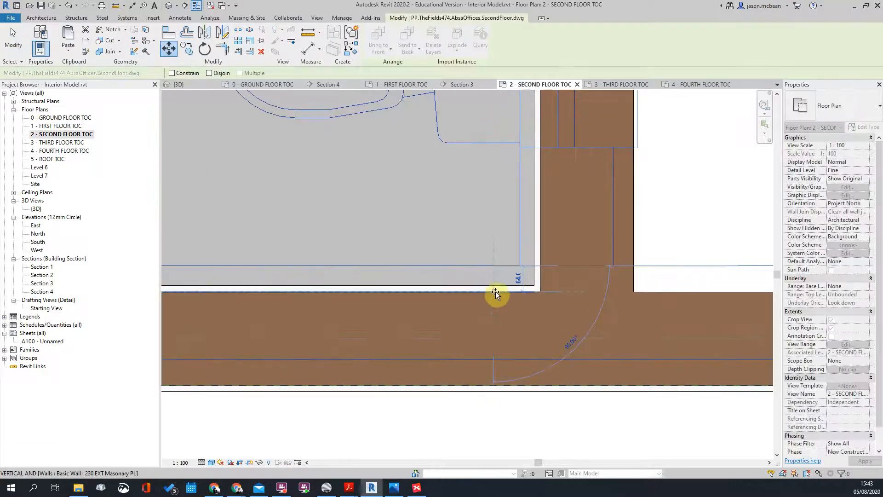
{"action": "left_click", "coordinate": [493, 290]}
{"action": "key", "text": "m"}
{"action": "key", "text": "v"}
{"action": "left_click", "coordinate": [520, 270]}
{"action": "left_click", "coordinate": [537, 275]}
{"action": "key", "text": "Escape"}
Step: Select the DWG to confirm its final position, then deselect it
{"action": "scroll", "coordinate": [501, 312], "scroll_direction": "down", "scroll_amount": 6}
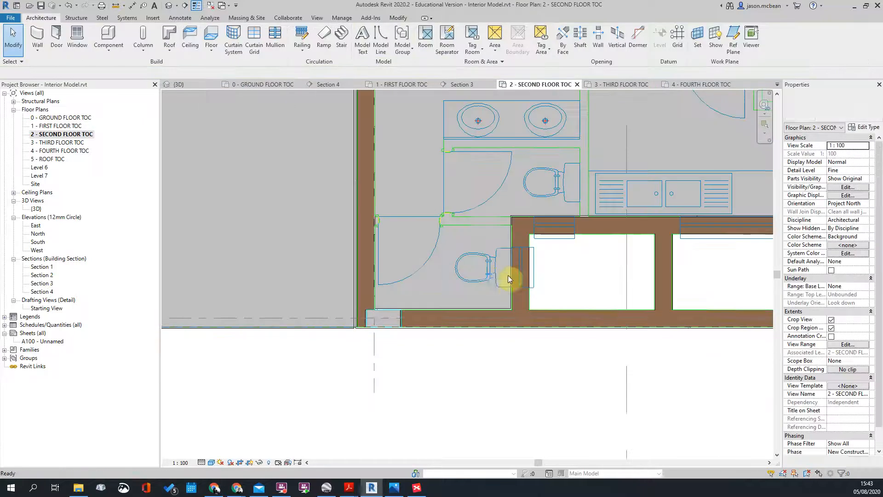
{"action": "left_click", "coordinate": [496, 275]}
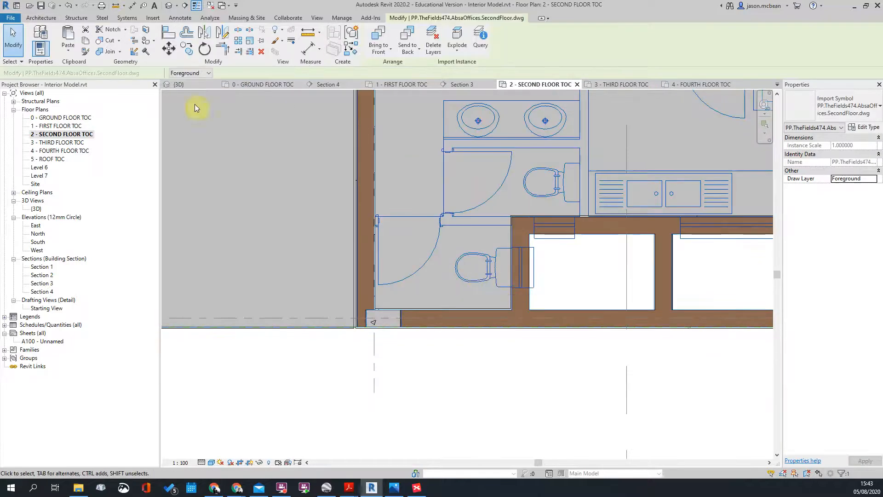
{"action": "key", "text": "Escape"}
{"action": "scroll", "coordinate": [441, 271], "scroll_direction": "up", "scroll_amount": 5}
{"action": "scroll", "coordinate": [540, 221], "scroll_direction": "down", "scroll_amount": 3}
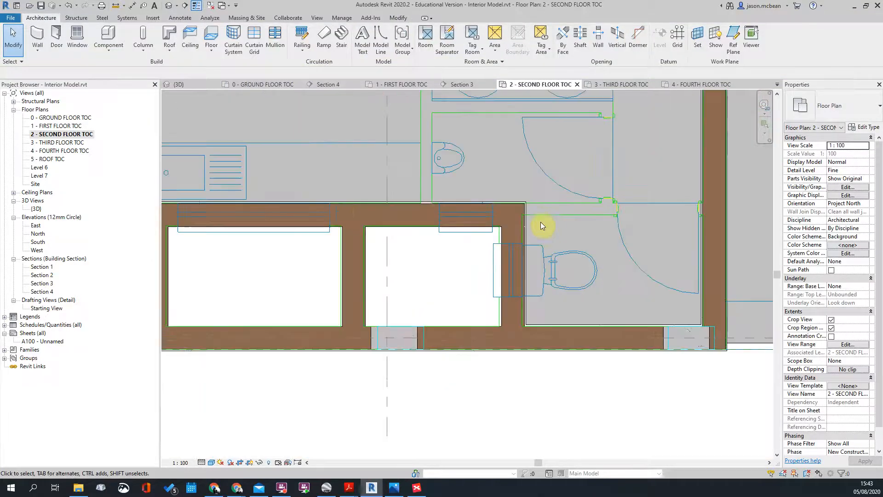
Step: Compare the 1 - FIRST FLOOR TOC and 0 - GROUND FLOOR TOC plans around the left toilet area
{"action": "double_click", "coordinate": [63, 127]}
{"action": "scroll", "coordinate": [427, 230], "scroll_direction": "down", "scroll_amount": 3}
{"action": "scroll", "coordinate": [644, 341], "scroll_direction": "up", "scroll_amount": 3}
{"action": "scroll", "coordinate": [645, 342], "scroll_direction": "down", "scroll_amount": 2}
{"action": "scroll", "coordinate": [644, 343], "scroll_direction": "up", "scroll_amount": 3}
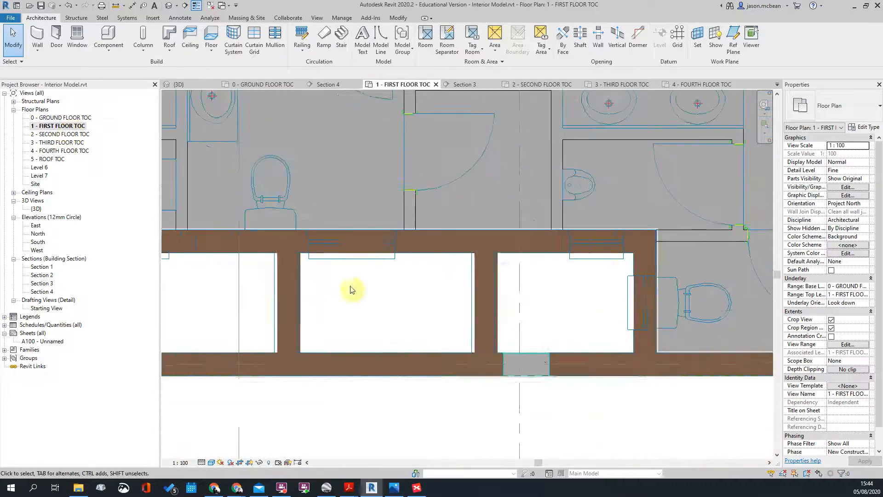
{"action": "middle_click_drag", "start_coordinate": [320, 293], "coordinate": [524, 293]}
{"action": "scroll", "coordinate": [311, 272], "scroll_direction": "up", "scroll_amount": 5}
{"action": "scroll", "coordinate": [310, 271], "scroll_direction": "down", "scroll_amount": 4}
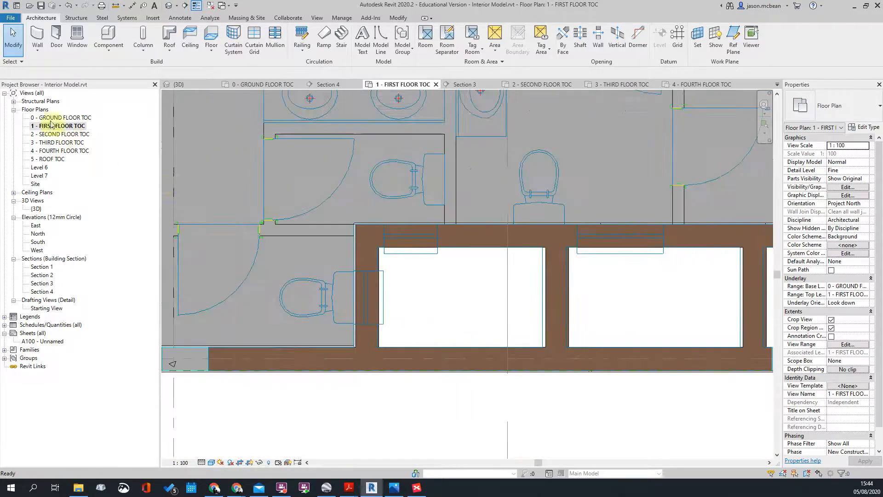
{"action": "double_click", "coordinate": [61, 117]}
{"action": "scroll", "coordinate": [453, 316], "scroll_direction": "up", "scroll_amount": 6}
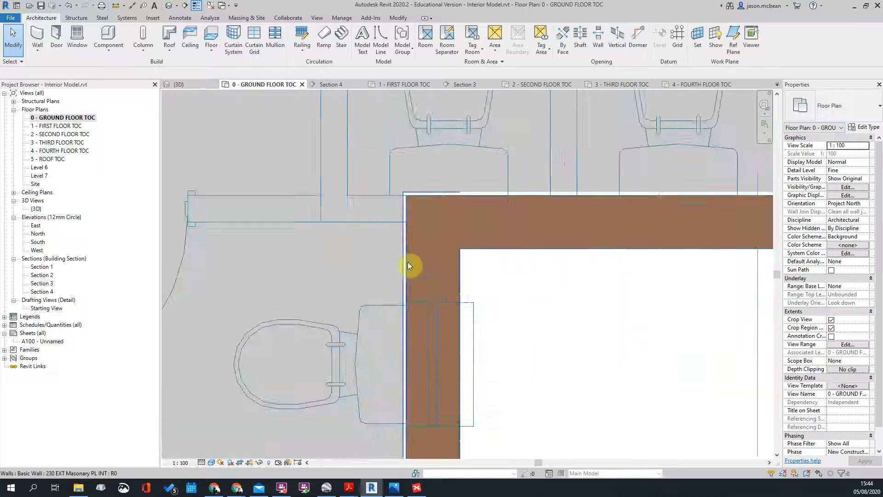
{"action": "scroll", "coordinate": [437, 270], "scroll_direction": "down", "scroll_amount": 6}
{"action": "scroll", "coordinate": [571, 272], "scroll_direction": "down", "scroll_amount": 4}
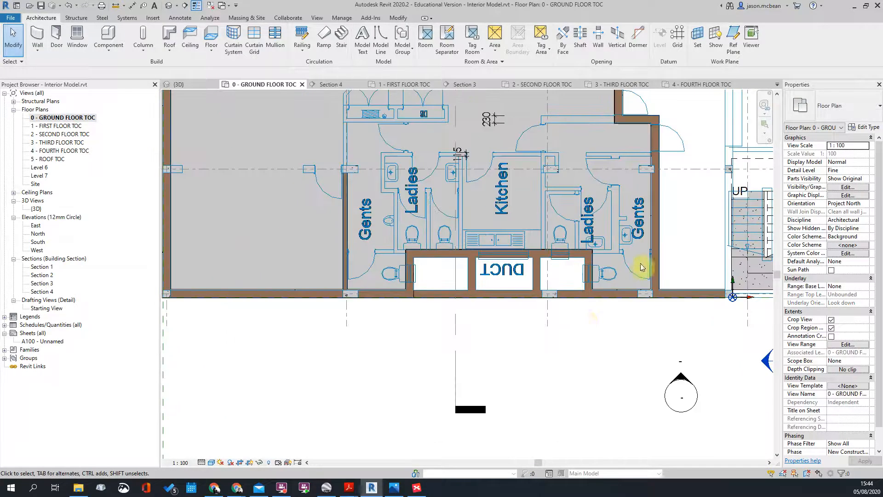
{"action": "scroll", "coordinate": [470, 314], "scroll_direction": "up", "scroll_amount": 3}
{"action": "scroll", "coordinate": [417, 289], "scroll_direction": "up", "scroll_amount": 4}
{"action": "scroll", "coordinate": [418, 289], "scroll_direction": "down", "scroll_amount": 4}
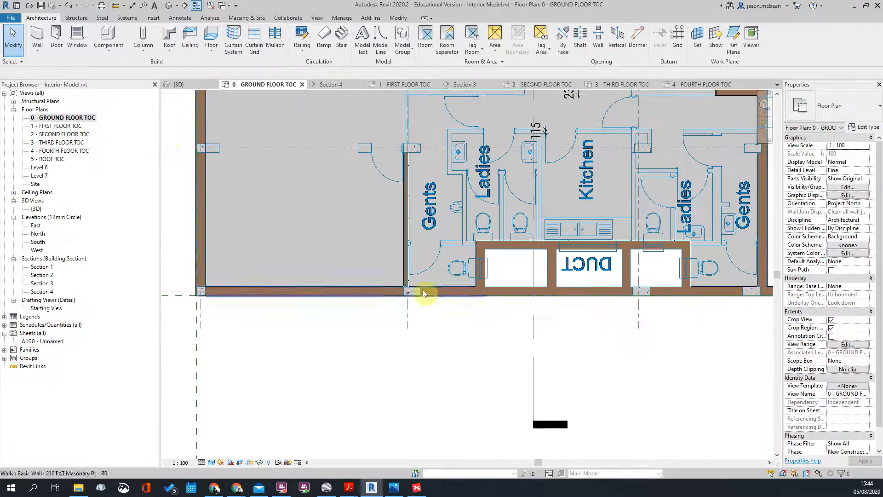
{"action": "double_click", "coordinate": [57, 127]}
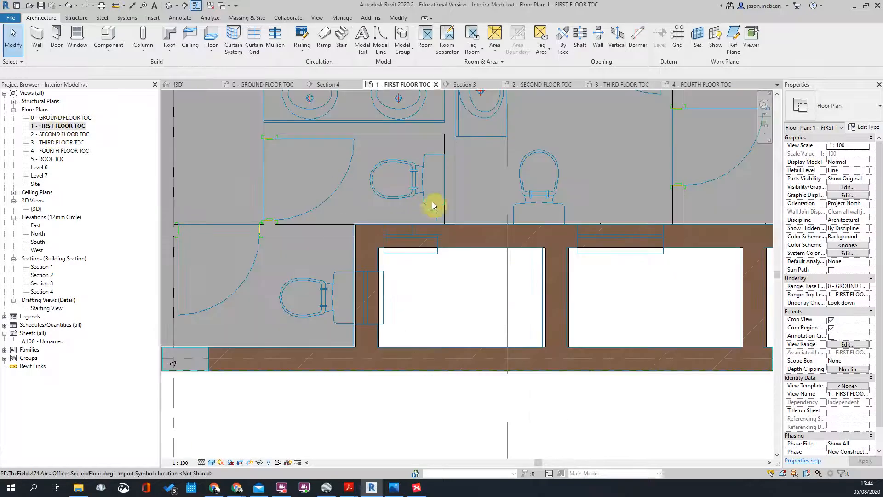
{"action": "scroll", "coordinate": [386, 231], "scroll_direction": "down", "scroll_amount": 2}
{"action": "scroll", "coordinate": [308, 245], "scroll_direction": "up", "scroll_amount": 3}
Step: Select the first-floor DWG underlay and move it with MV onto a picked wall endpoint
{"action": "left_click", "coordinate": [356, 253]}
{"action": "scroll", "coordinate": [421, 244], "scroll_direction": "up", "scroll_amount": 4}
{"action": "key", "text": "m"}
{"action": "key", "text": "v"}
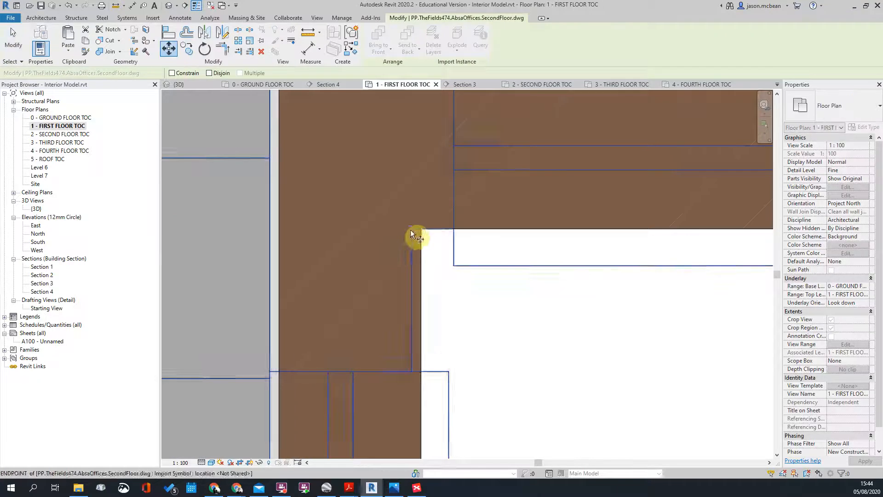
{"action": "left_click", "coordinate": [429, 230]}
{"action": "scroll", "coordinate": [498, 201], "scroll_direction": "down", "scroll_amount": 9}
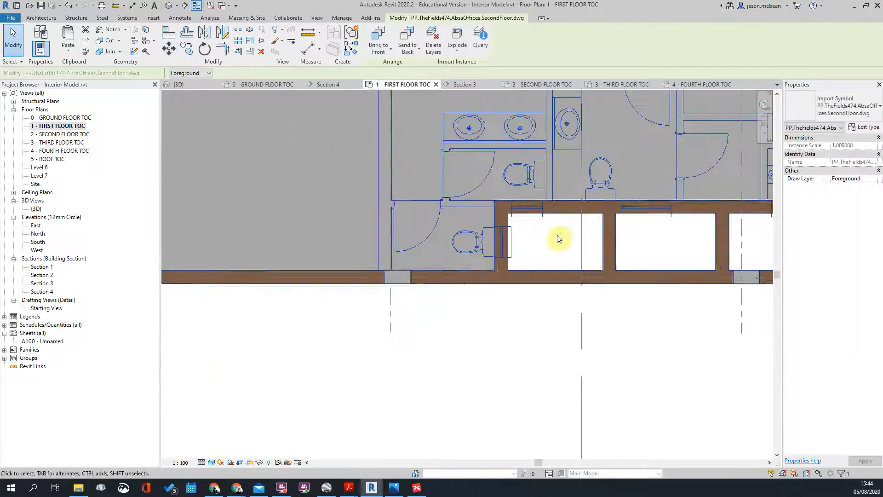
{"action": "scroll", "coordinate": [284, 231], "scroll_direction": "up", "scroll_amount": 3}
Step: Move the DWG again with MV so it snaps onto the toilet-block wall corner
{"action": "middle_click_drag", "start_coordinate": [393, 301], "coordinate": [335, 288]}
{"action": "scroll", "coordinate": [334, 287], "scroll_direction": "up", "scroll_amount": 4}
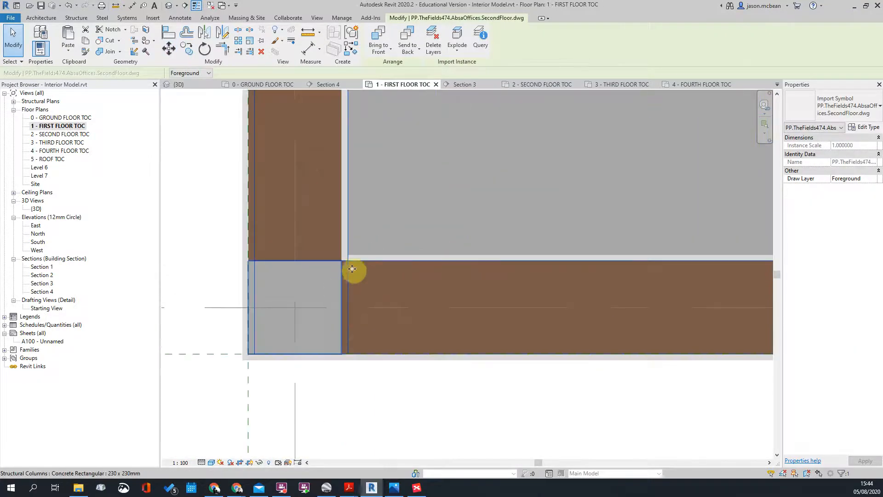
{"action": "key", "text": "Escape"}
{"action": "left_click", "coordinate": [349, 272]}
{"action": "key", "text": "m"}
{"action": "key", "text": "v"}
{"action": "left_click", "coordinate": [341, 262]}
{"action": "key", "text": "Escape"}
Step: Pan around the toilet block and upper-left plan to check the DWG alignment
{"action": "scroll", "coordinate": [294, 248], "scroll_direction": "down", "scroll_amount": 5}
{"action": "middle_click_drag", "start_coordinate": [560, 295], "coordinate": [226, 324]}
{"action": "scroll", "coordinate": [227, 324], "scroll_direction": "down", "scroll_amount": 3}
{"action": "scroll", "coordinate": [470, 251], "scroll_direction": "down", "scroll_amount": 3}
{"action": "scroll", "coordinate": [469, 262], "scroll_direction": "down", "scroll_amount": 1}
{"action": "scroll", "coordinate": [465, 257], "scroll_direction": "up", "scroll_amount": 3}
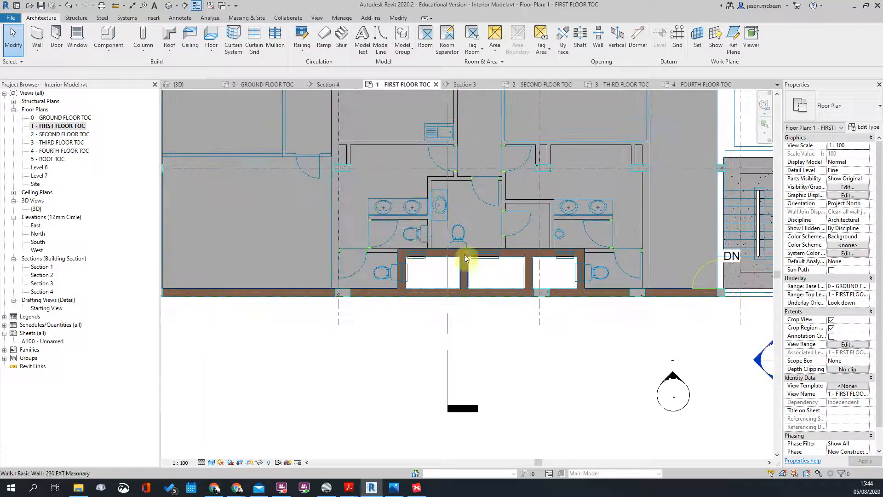
{"action": "middle_click_drag", "start_coordinate": [426, 217], "coordinate": [402, 343]}
{"action": "scroll", "coordinate": [431, 233], "scroll_direction": "down", "scroll_amount": 2}
{"action": "middle_click_drag", "start_coordinate": [465, 148], "coordinate": [457, 250]}
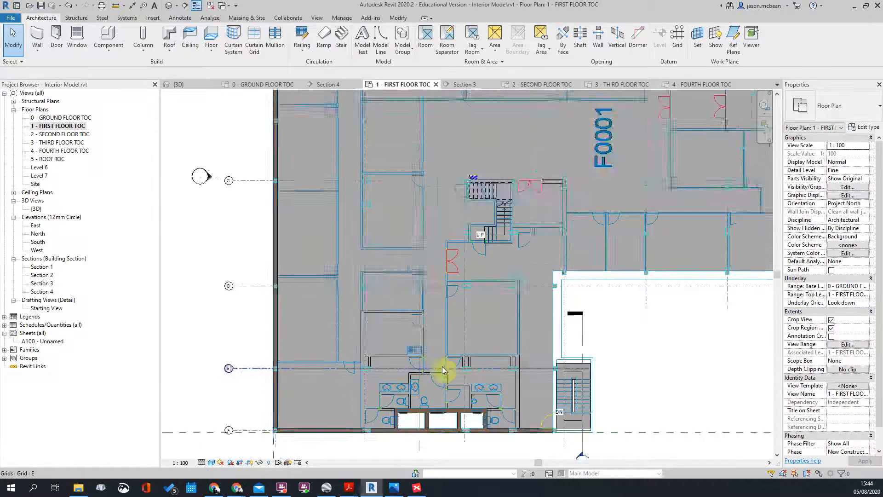
{"action": "scroll", "coordinate": [421, 374], "scroll_direction": "up", "scroll_amount": 2}
{"action": "middle_click_drag", "start_coordinate": [552, 367], "coordinate": [509, 272]}
{"action": "scroll", "coordinate": [510, 272], "scroll_direction": "up", "scroll_amount": 2}
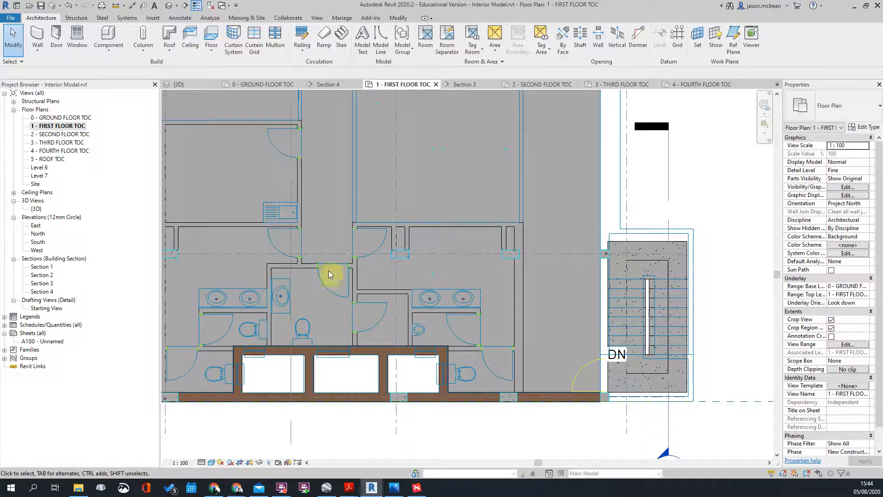
{"action": "scroll", "coordinate": [574, 281], "scroll_direction": "down", "scroll_amount": 1}
{"action": "scroll", "coordinate": [698, 259], "scroll_direction": "up", "scroll_amount": 3}
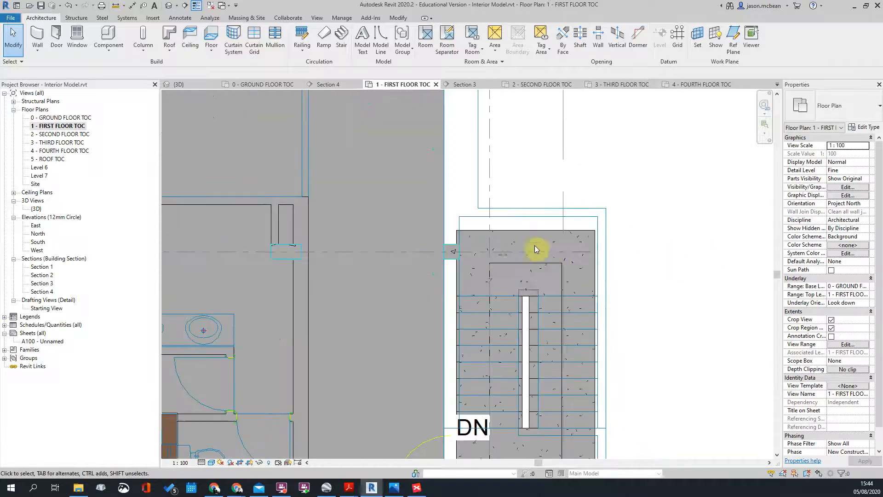
{"action": "scroll", "coordinate": [535, 245], "scroll_direction": "down", "scroll_amount": 3}
{"action": "scroll", "coordinate": [166, 242], "scroll_direction": "down", "scroll_amount": 2}
{"action": "scroll", "coordinate": [590, 359], "scroll_direction": "down", "scroll_amount": 3}
{"action": "scroll", "coordinate": [498, 230], "scroll_direction": "up", "scroll_amount": 3}
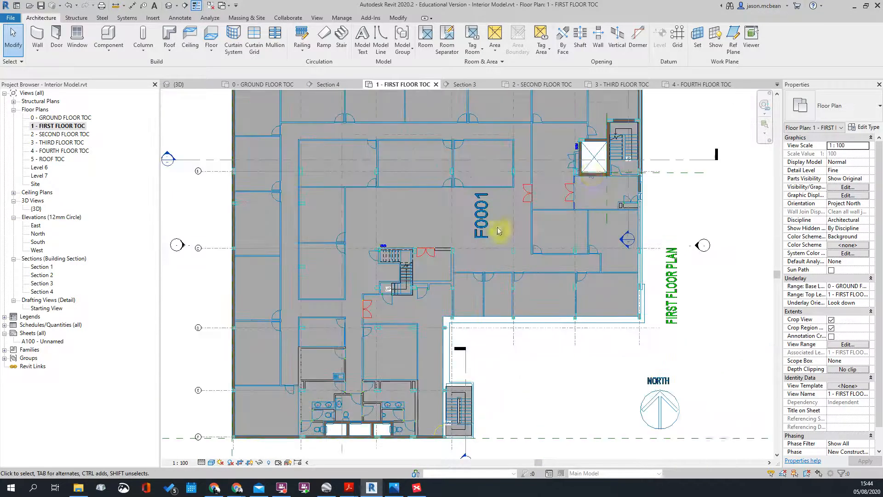
Step: Open the 2 - SECOND FLOOR TOC plan and inspect the second-floor slab's corner edge
{"action": "double_click", "coordinate": [58, 135]}
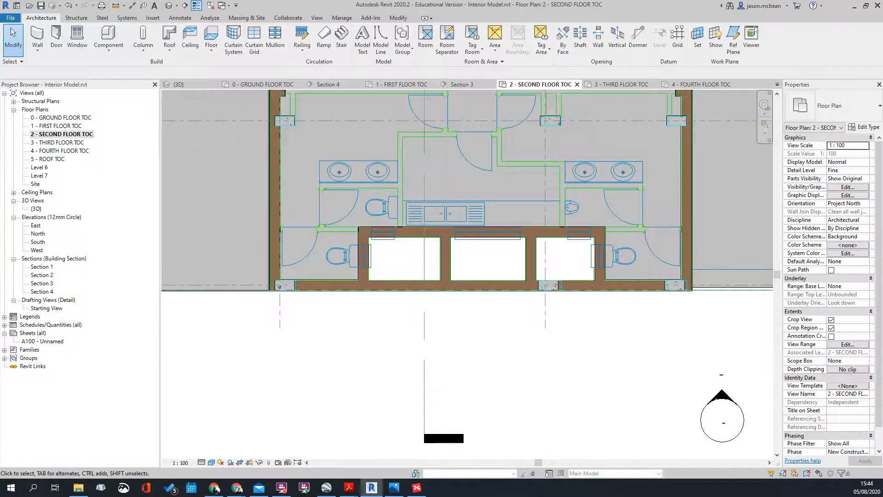
{"action": "scroll", "coordinate": [530, 384], "scroll_direction": "down", "scroll_amount": 4}
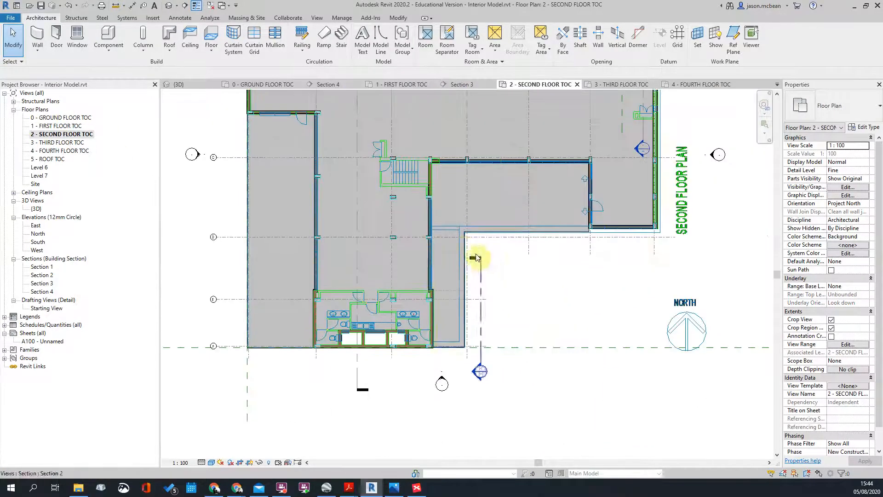
{"action": "scroll", "coordinate": [615, 221], "scroll_direction": "up", "scroll_amount": 5}
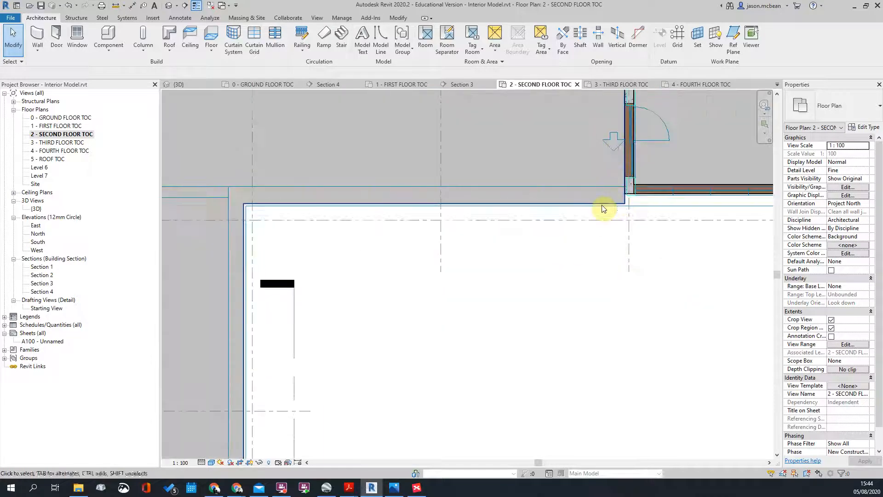
{"action": "left_click", "coordinate": [604, 208]}
{"action": "scroll", "coordinate": [603, 208], "scroll_direction": "down", "scroll_amount": 5}
{"action": "key", "text": "Escape"}
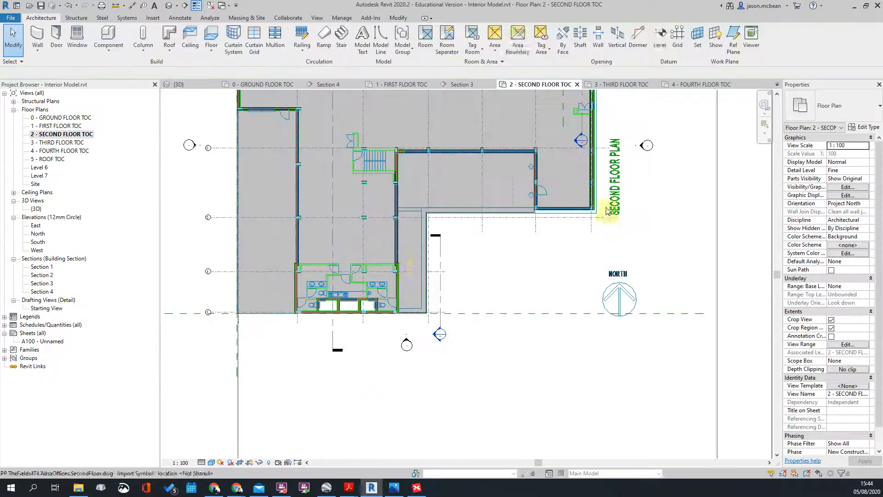
{"action": "middle_click_drag", "start_coordinate": [471, 229], "coordinate": [465, 381]}
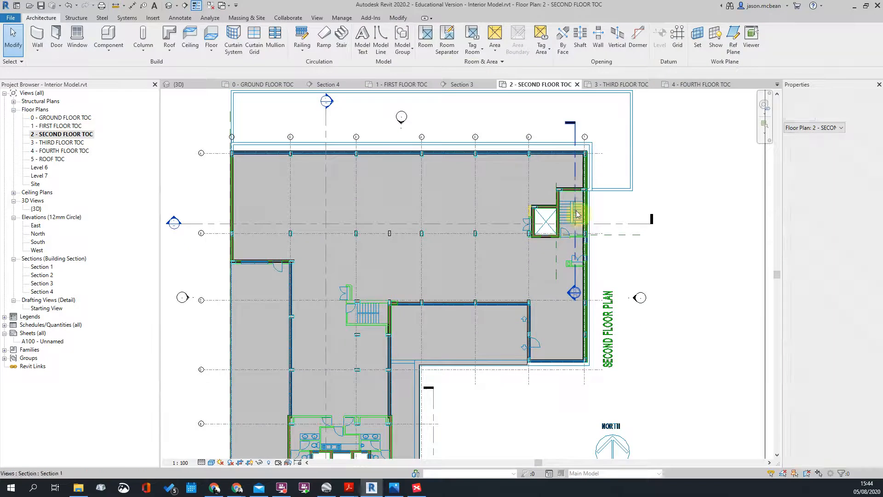
{"action": "scroll", "coordinate": [458, 176], "scroll_direction": "down", "scroll_amount": 3}
{"action": "scroll", "coordinate": [427, 223], "scroll_direction": "up", "scroll_amount": 6}
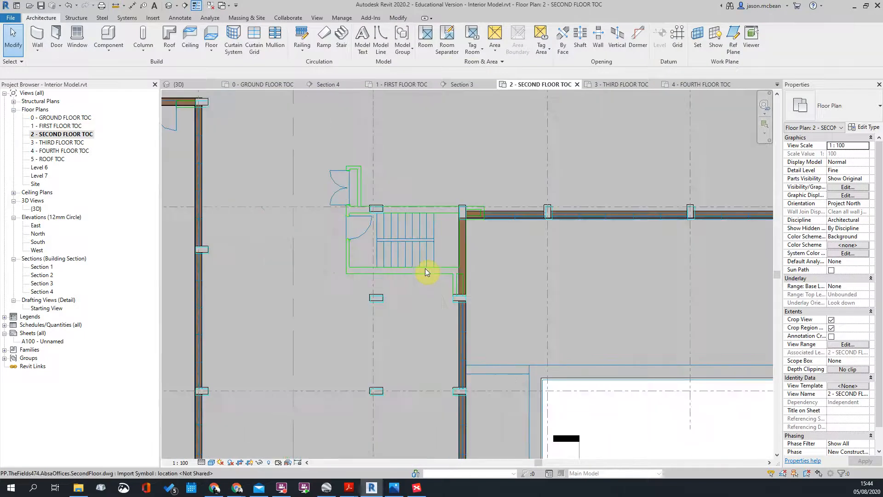
{"action": "scroll", "coordinate": [426, 271], "scroll_direction": "down", "scroll_amount": 5}
{"action": "scroll", "coordinate": [498, 198], "scroll_direction": "up", "scroll_amount": 4}
{"action": "scroll", "coordinate": [483, 162], "scroll_direction": "down", "scroll_amount": 2}
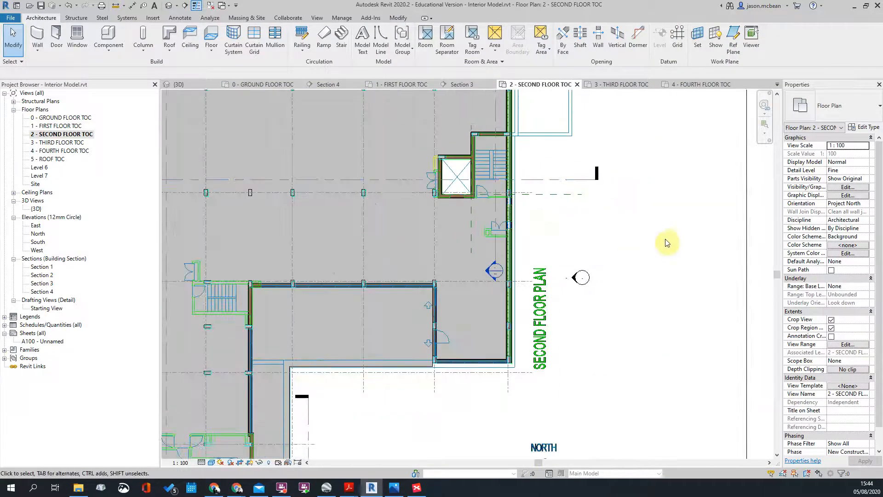
{"action": "scroll", "coordinate": [542, 226], "scroll_direction": "down", "scroll_amount": 3}
{"action": "scroll", "coordinate": [528, 174], "scroll_direction": "up", "scroll_amount": 3}
{"action": "scroll", "coordinate": [516, 250], "scroll_direction": "down", "scroll_amount": 3}
{"action": "scroll", "coordinate": [515, 235], "scroll_direction": "up", "scroll_amount": 3}
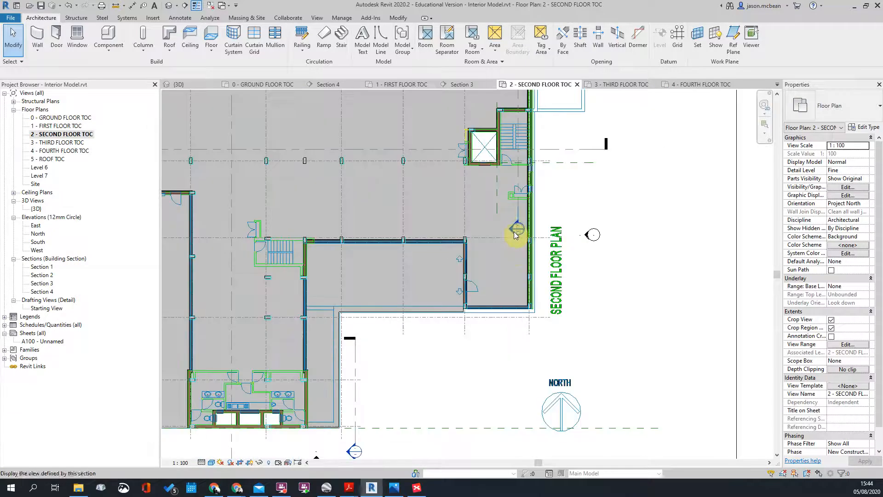
{"action": "scroll", "coordinate": [497, 361], "scroll_direction": "up", "scroll_amount": 5}
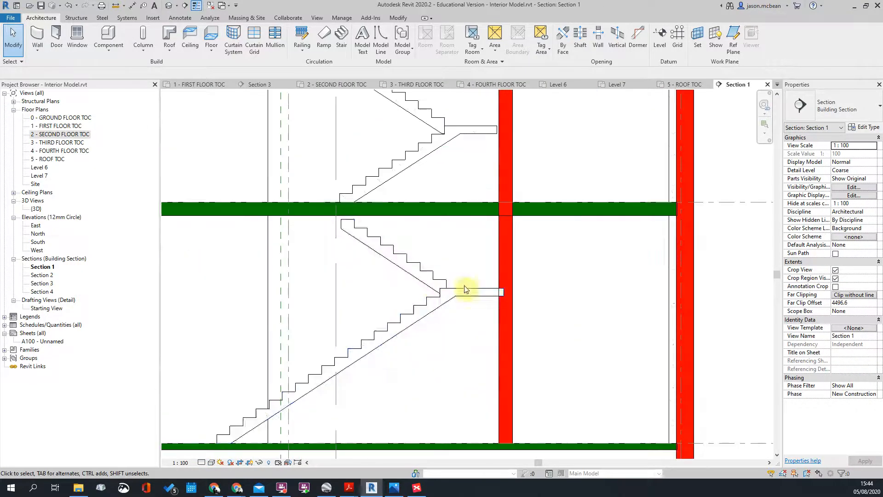
Step: Inspect the lower stair in the section and the multistory stair group on the first floor
{"action": "left_click", "coordinate": [434, 289]}
{"action": "scroll", "coordinate": [362, 253], "scroll_direction": "down", "scroll_amount": 3}
{"action": "scroll", "coordinate": [405, 251], "scroll_direction": "up", "scroll_amount": 3}
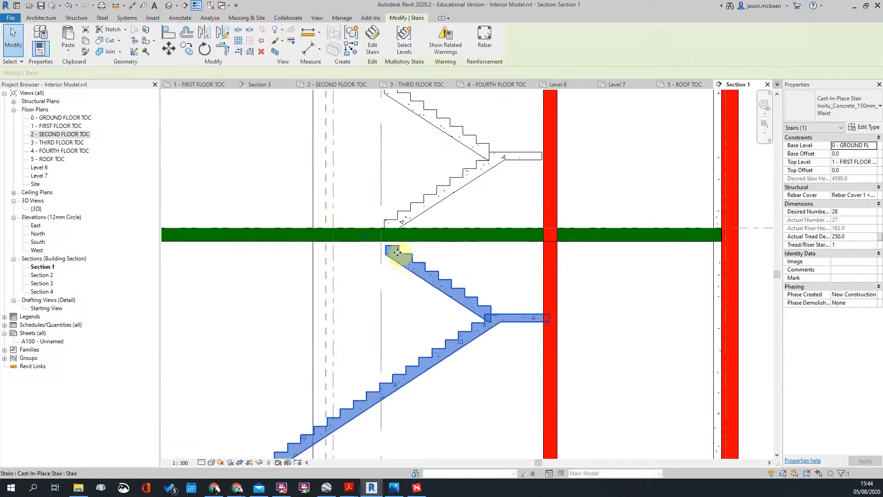
{"action": "scroll", "coordinate": [410, 250], "scroll_direction": "down", "scroll_amount": 2}
{"action": "scroll", "coordinate": [410, 250], "scroll_direction": "up", "scroll_amount": 4}
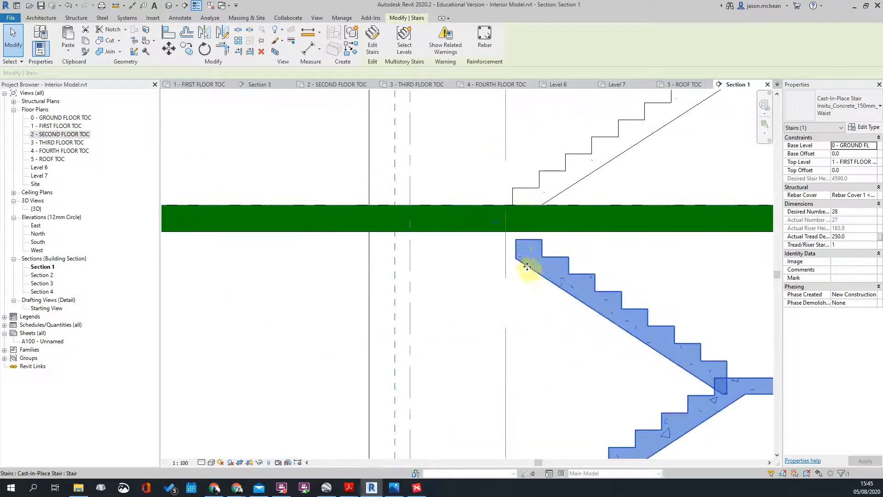
{"action": "scroll", "coordinate": [507, 224], "scroll_direction": "down", "scroll_amount": 3}
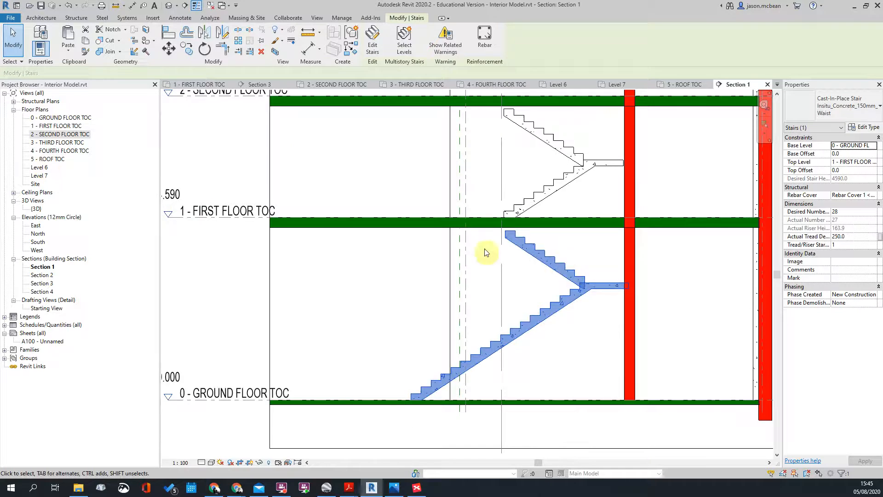
{"action": "scroll", "coordinate": [483, 247], "scroll_direction": "up", "scroll_amount": 1}
{"action": "double_click", "coordinate": [40, 125]}
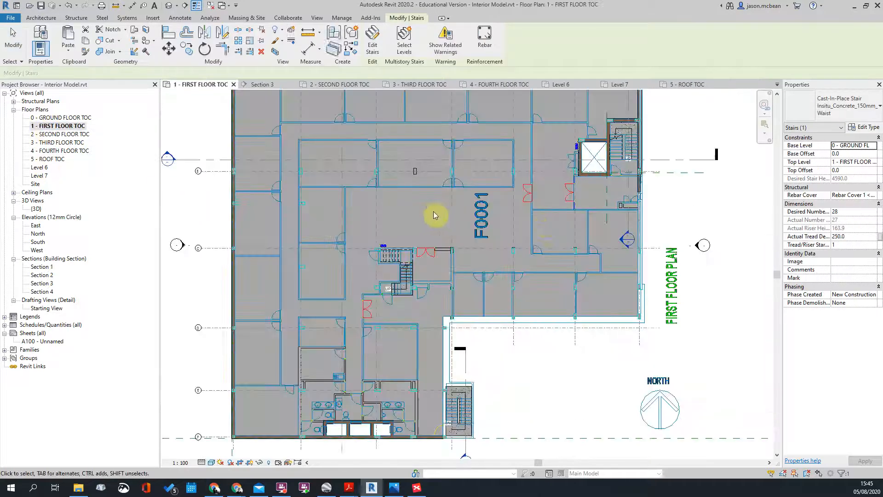
{"action": "scroll", "coordinate": [708, 137], "scroll_direction": "up", "scroll_amount": 3}
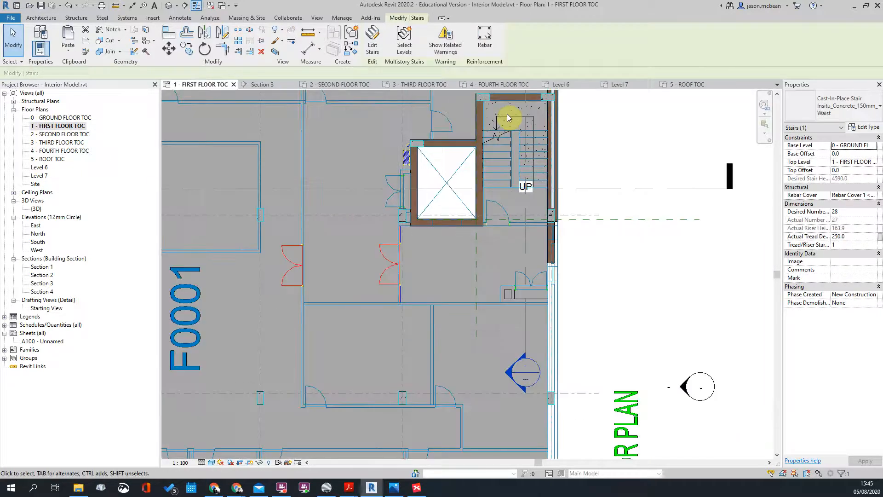
{"action": "left_click", "coordinate": [524, 137]}
{"action": "scroll", "coordinate": [524, 137], "scroll_direction": "up", "scroll_amount": 2}
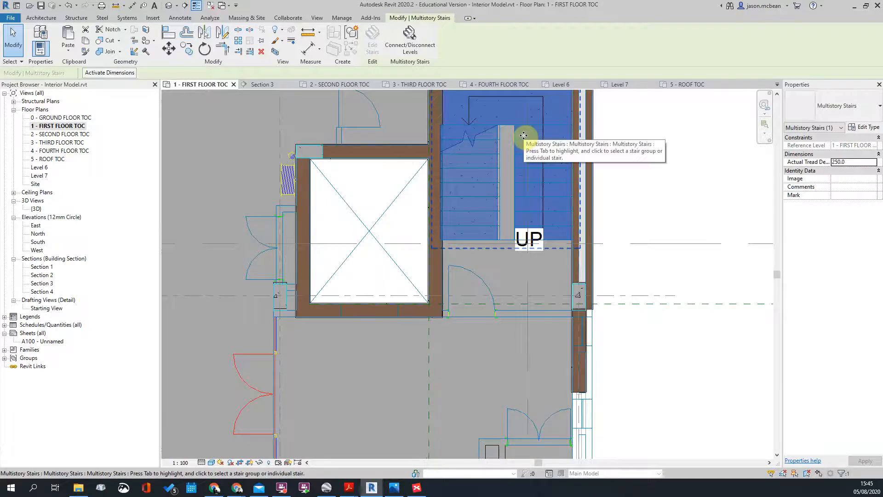
{"action": "key", "text": "Escape"}
Step: In the 0 - GROUND FLOOR TOC plan, select the cast-in-place stair beside the lift
{"action": "double_click", "coordinate": [46, 119]}
{"action": "scroll", "coordinate": [479, 335], "scroll_direction": "down", "scroll_amount": 6}
{"action": "scroll", "coordinate": [629, 393], "scroll_direction": "up", "scroll_amount": 1}
{"action": "scroll", "coordinate": [629, 392], "scroll_direction": "up", "scroll_amount": 2}
{"action": "middle_click_drag", "start_coordinate": [615, 244], "coordinate": [292, 485]}
{"action": "middle_click_drag", "start_coordinate": [430, 392], "coordinate": [354, 483]}
{"action": "middle_click_drag", "start_coordinate": [704, 127], "coordinate": [558, 344]}
{"action": "scroll", "coordinate": [488, 220], "scroll_direction": "up", "scroll_amount": 4}
{"action": "left_click", "coordinate": [449, 213]}
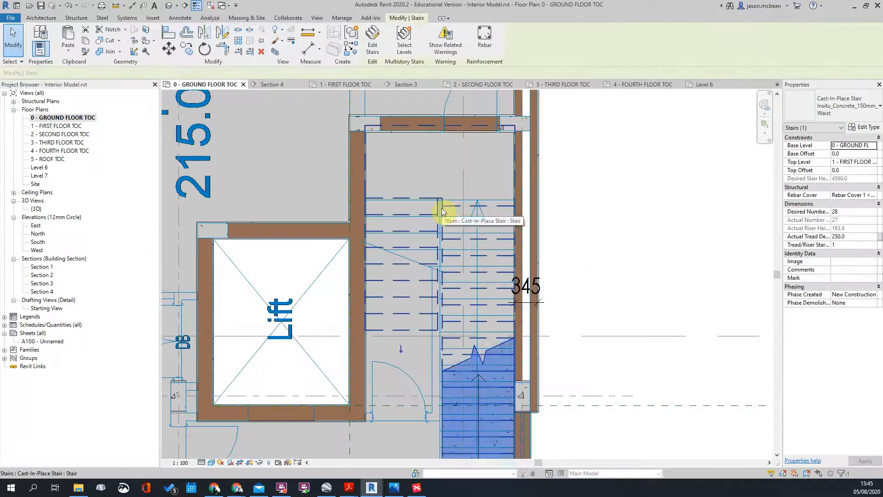
{"action": "scroll", "coordinate": [327, 183], "scroll_direction": "up", "scroll_amount": 2}
Step: Enter stair edit mode and examine the left and right stair runs
{"action": "scroll", "coordinate": [326, 183], "scroll_direction": "down", "scroll_amount": 3}
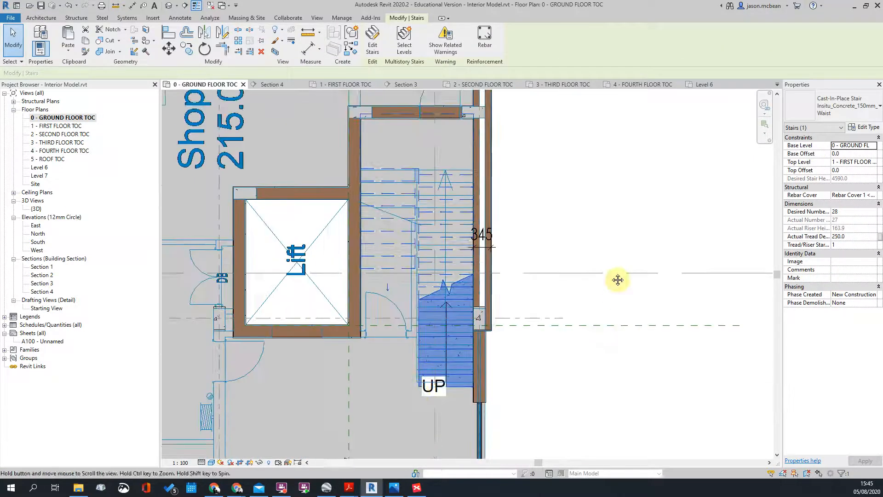
{"action": "scroll", "coordinate": [438, 366], "scroll_direction": "up", "scroll_amount": 3}
{"action": "scroll", "coordinate": [515, 338], "scroll_direction": "up", "scroll_amount": 1}
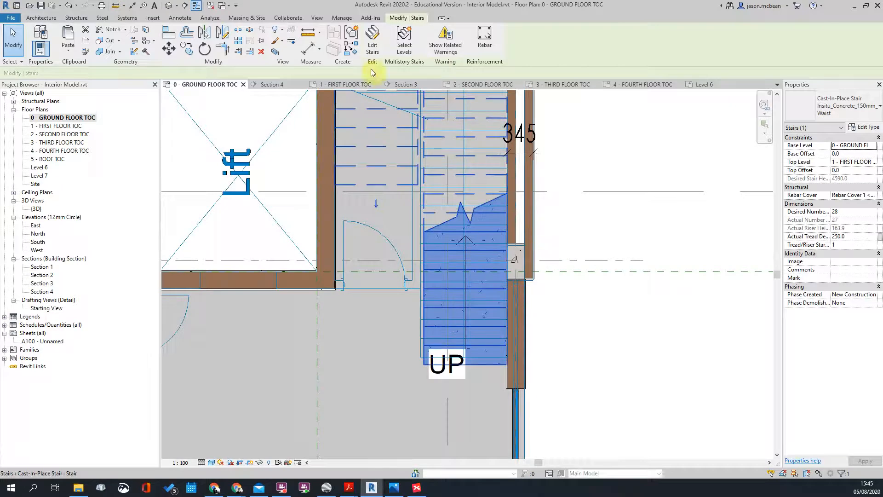
{"action": "left_click", "coordinate": [371, 47]}
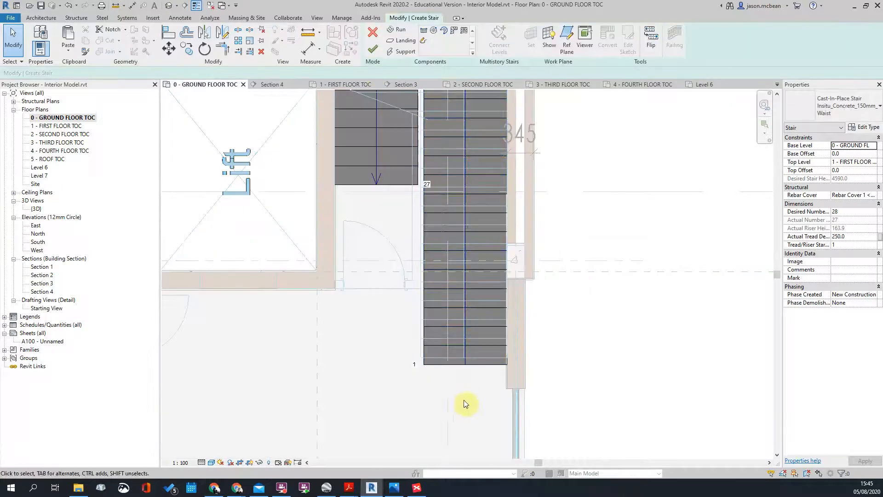
{"action": "scroll", "coordinate": [446, 368], "scroll_direction": "up", "scroll_amount": 2}
{"action": "left_click", "coordinate": [450, 356]}
{"action": "scroll", "coordinate": [453, 288], "scroll_direction": "down", "scroll_amount": 3}
{"action": "scroll", "coordinate": [452, 410], "scroll_direction": "up", "scroll_amount": 3}
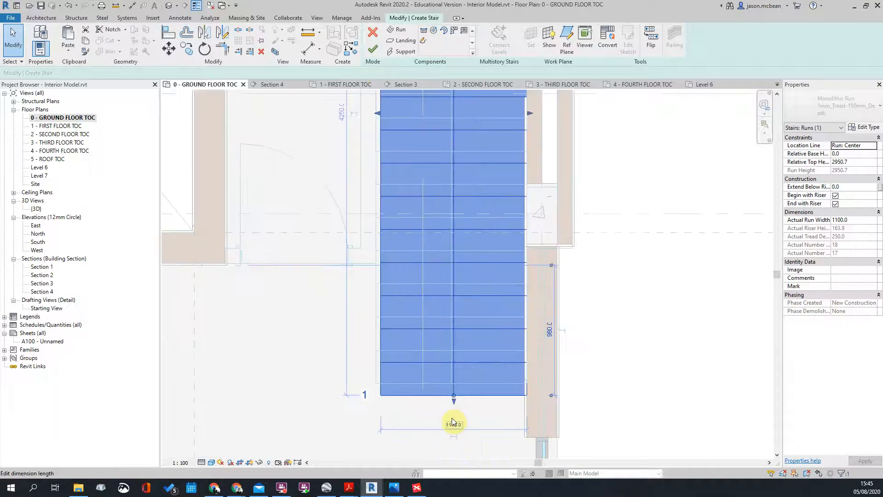
{"action": "scroll", "coordinate": [455, 411], "scroll_direction": "down", "scroll_amount": 3}
{"action": "scroll", "coordinate": [390, 186], "scroll_direction": "up", "scroll_amount": 2}
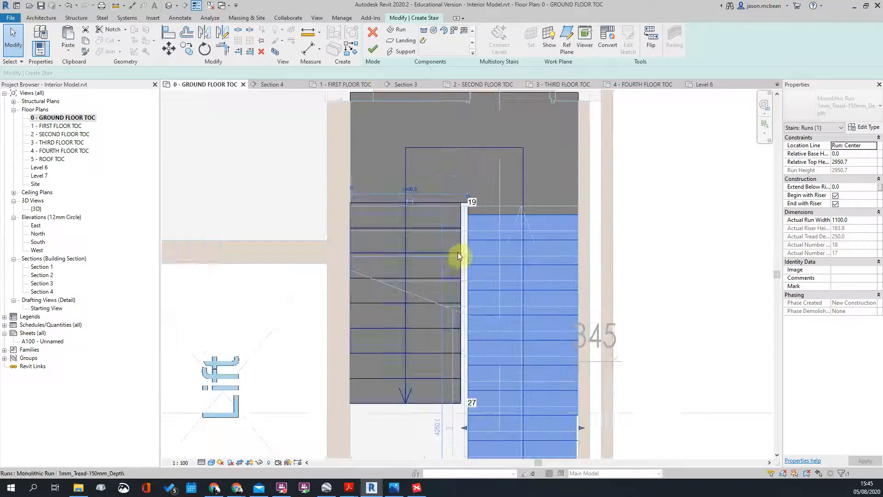
{"action": "left_click", "coordinate": [457, 247]}
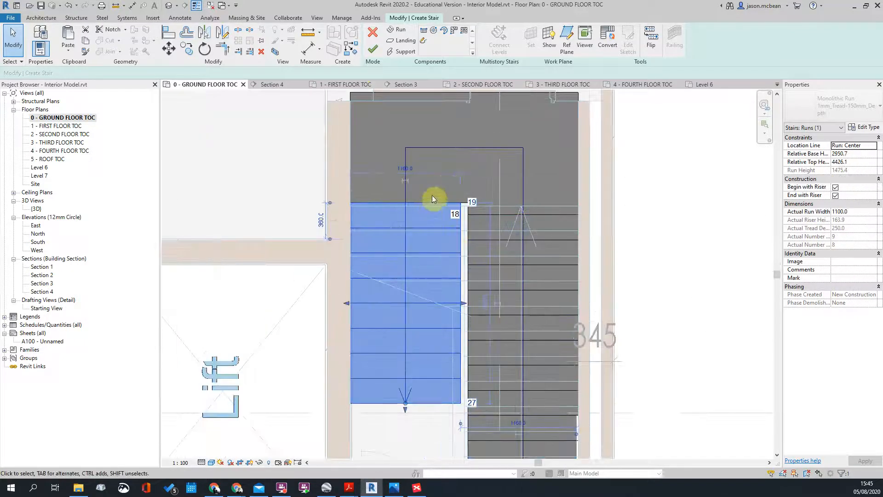
{"action": "scroll", "coordinate": [430, 263], "scroll_direction": "down", "scroll_amount": 2}
{"action": "scroll", "coordinate": [477, 166], "scroll_direction": "up", "scroll_amount": 3}
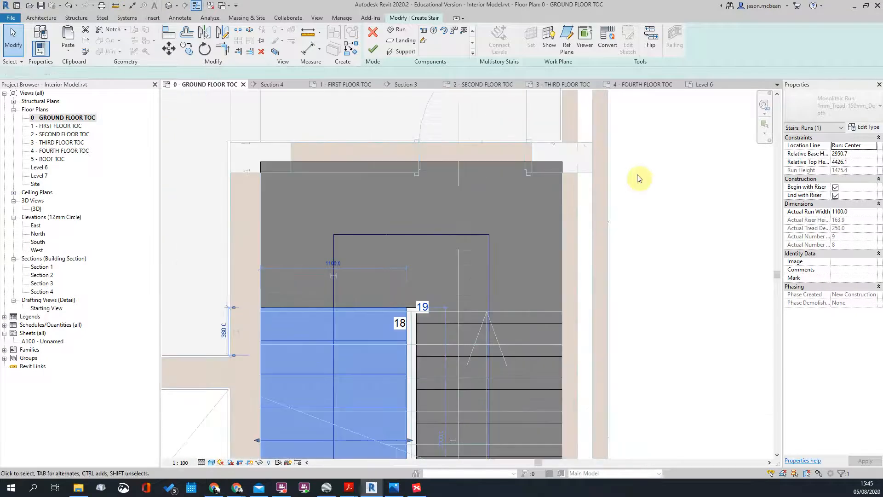
{"action": "left_click", "coordinate": [637, 177]}
{"action": "middle_click_drag", "start_coordinate": [479, 350], "coordinate": [438, 204]}
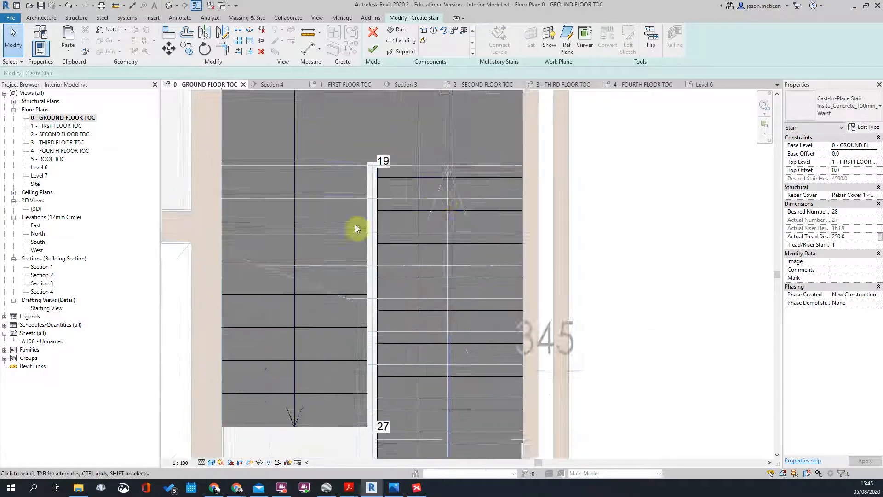
{"action": "scroll", "coordinate": [372, 186], "scroll_direction": "down", "scroll_amount": 2}
{"action": "middle_click_drag", "start_coordinate": [494, 355], "coordinate": [504, 351]}
{"action": "scroll", "coordinate": [340, 299], "scroll_direction": "up", "scroll_amount": 2}
Step: Drag the left run's end down to the wall line to add risers
{"action": "left_click", "coordinate": [368, 299]}
{"action": "left_click_drag", "start_coordinate": [349, 304], "coordinate": [346, 329]}
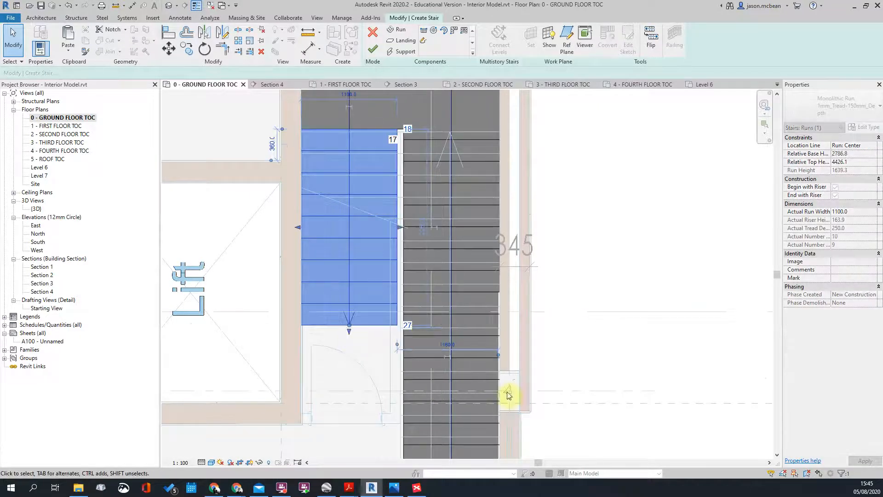
{"action": "scroll", "coordinate": [381, 296], "scroll_direction": "down", "scroll_amount": 4}
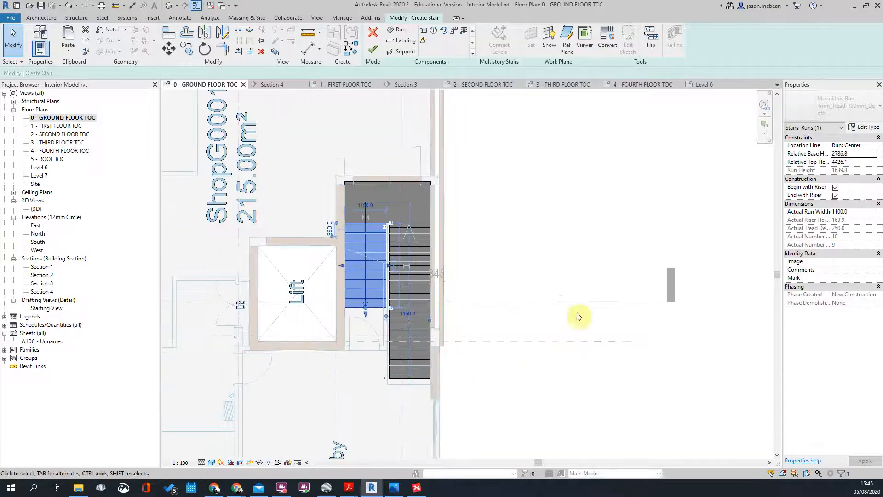
{"action": "scroll", "coordinate": [354, 324], "scroll_direction": "up", "scroll_amount": 4}
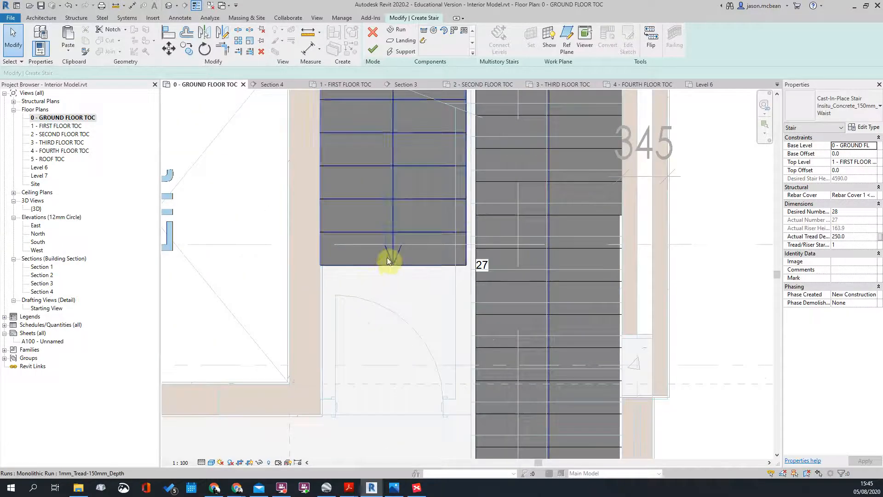
{"action": "left_click_drag", "start_coordinate": [395, 274], "coordinate": [399, 346]}
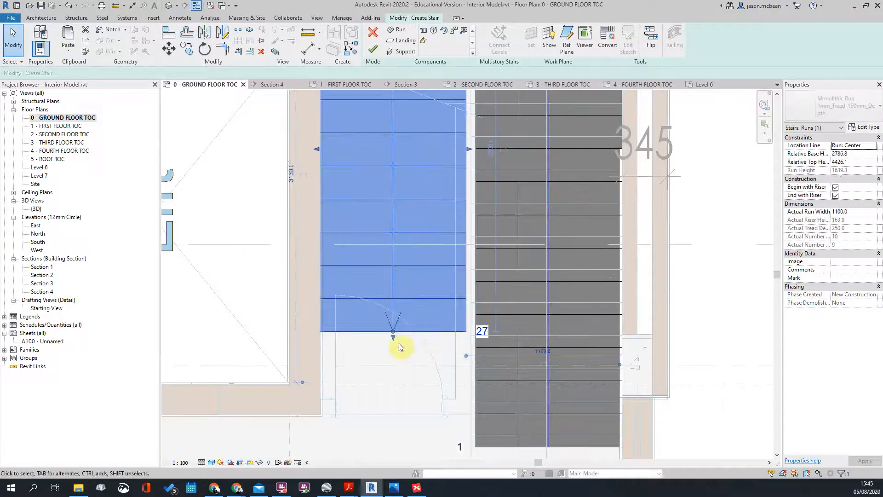
{"action": "scroll", "coordinate": [393, 328], "scroll_direction": "down", "scroll_amount": 3}
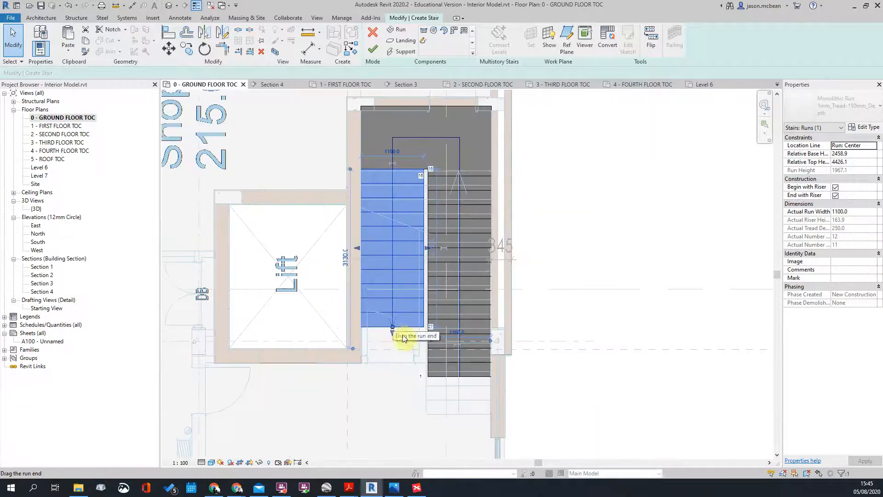
{"action": "scroll", "coordinate": [460, 377], "scroll_direction": "up", "scroll_amount": 2}
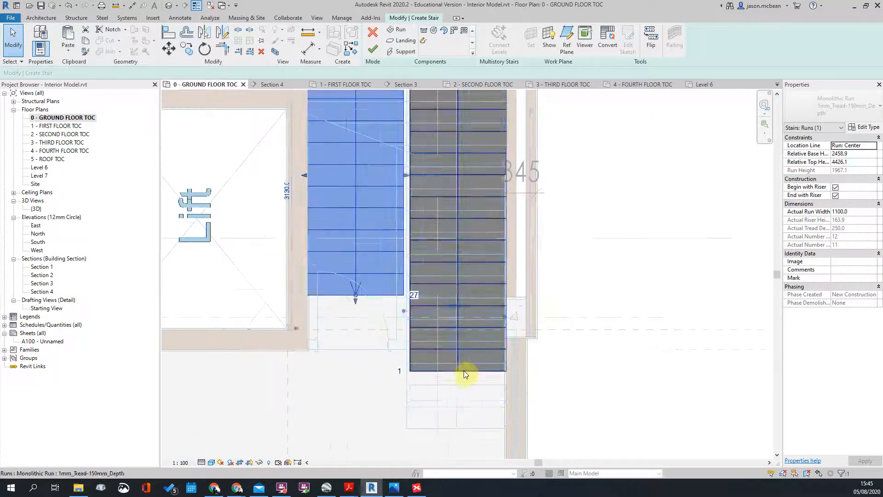
Step: Lengthen the right run by two risers and extend the left run to the lift wall (28 risers, 163.0 mm)
{"action": "left_click", "coordinate": [462, 371]}
{"action": "left_click_drag", "start_coordinate": [458, 395], "coordinate": [457, 416]}
{"action": "scroll", "coordinate": [359, 247], "scroll_direction": "up", "scroll_amount": 2}
{"action": "left_click", "coordinate": [357, 249]}
{"action": "left_click_drag", "start_coordinate": [357, 260], "coordinate": [361, 296]}
{"action": "scroll", "coordinate": [363, 297], "scroll_direction": "down", "scroll_amount": 4}
{"action": "scroll", "coordinate": [413, 351], "scroll_direction": "up", "scroll_amount": 3}
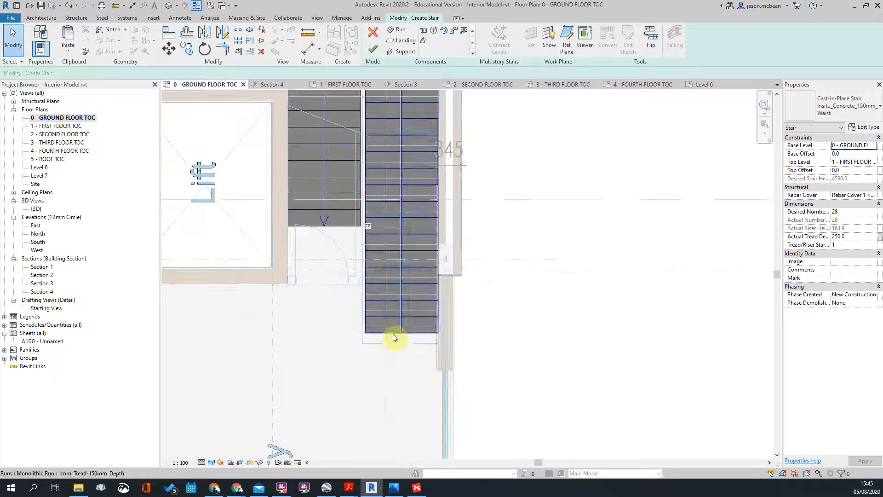
{"action": "scroll", "coordinate": [395, 336], "scroll_direction": "down", "scroll_amount": 3}
{"action": "scroll", "coordinate": [452, 249], "scroll_direction": "down", "scroll_amount": 3}
{"action": "scroll", "coordinate": [450, 203], "scroll_direction": "up", "scroll_amount": 1}
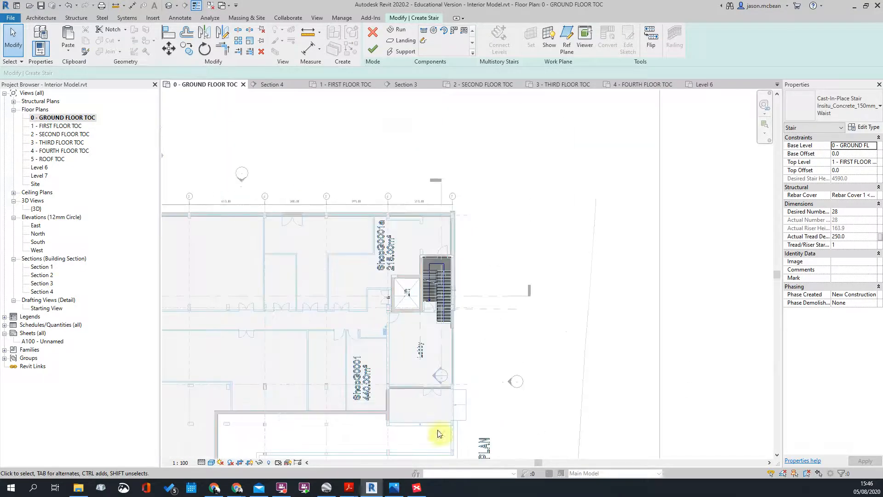
Step: Finish the stair edit and select the stair in the Section 1 view
{"action": "left_click", "coordinate": [373, 49]}
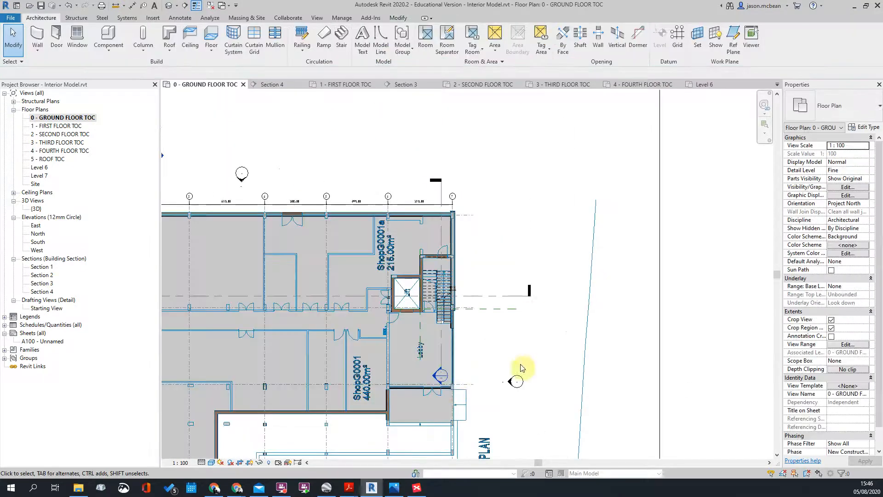
{"action": "double_click", "coordinate": [437, 378]}
{"action": "scroll", "coordinate": [478, 239], "scroll_direction": "up", "scroll_amount": 2}
{"action": "left_click", "coordinate": [477, 235]}
{"action": "scroll", "coordinate": [481, 235], "scroll_direction": "up", "scroll_amount": 2}
{"action": "scroll", "coordinate": [468, 205], "scroll_direction": "down", "scroll_amount": 3}
{"action": "key", "text": "Escape"}
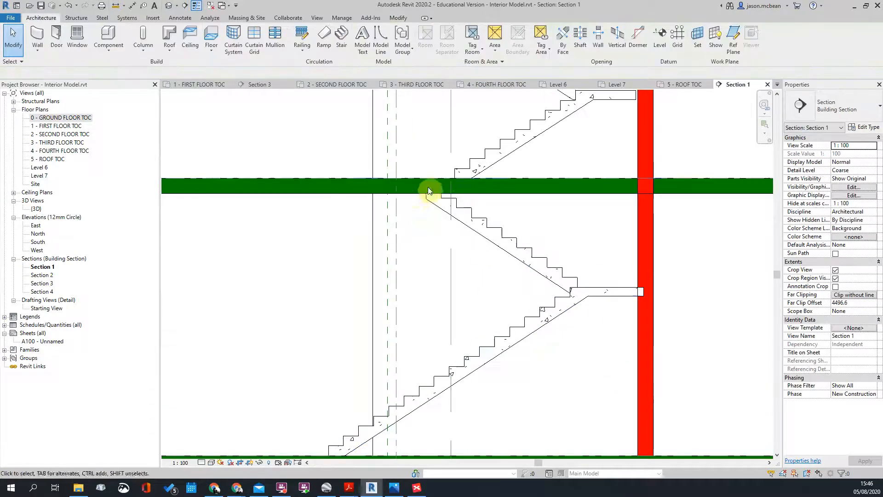
{"action": "left_click", "coordinate": [529, 257]}
{"action": "scroll", "coordinate": [521, 250], "scroll_direction": "up", "scroll_amount": 2}
{"action": "scroll", "coordinate": [542, 263], "scroll_direction": "down", "scroll_amount": 1}
{"action": "scroll", "coordinate": [542, 263], "scroll_direction": "up", "scroll_amount": 2}
Step: Move the stair with MV so its landing meets the wall face
{"action": "key", "text": "m"}
{"action": "key", "text": "v"}
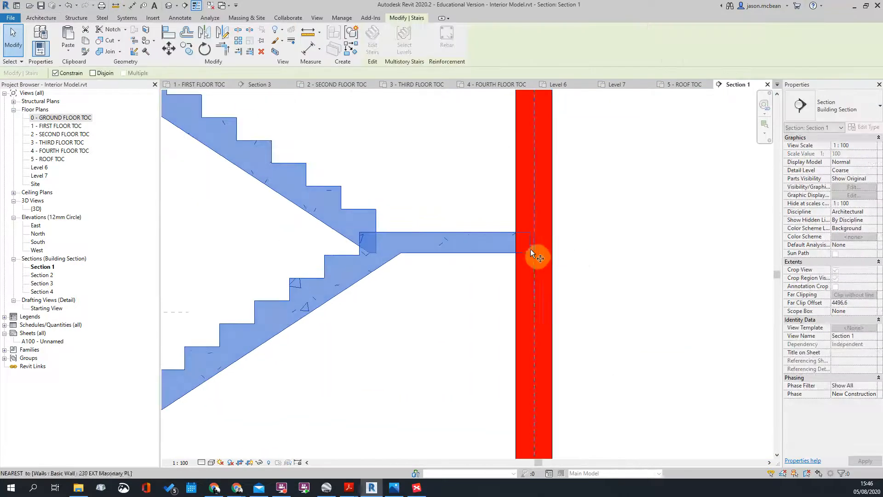
{"action": "left_click", "coordinate": [516, 258]}
{"action": "key", "text": "Escape"}
{"action": "scroll", "coordinate": [483, 262], "scroll_direction": "down", "scroll_amount": 2}
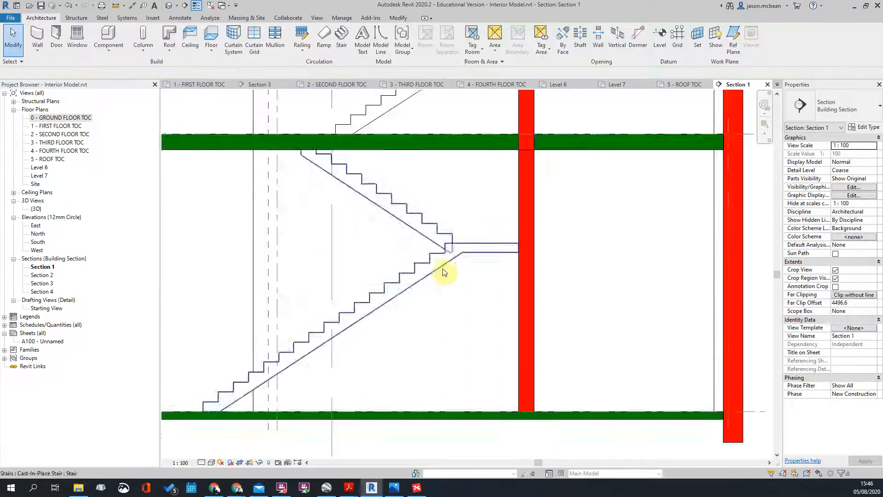
{"action": "scroll", "coordinate": [483, 264], "scroll_direction": "up", "scroll_amount": 1}
{"action": "scroll", "coordinate": [483, 243], "scroll_direction": "down", "scroll_amount": 4}
{"action": "scroll", "coordinate": [388, 300], "scroll_direction": "down", "scroll_amount": 2}
Step: Return to the 0 - GROUND FLOOR TOC plan and select the stair's UP path
{"action": "double_click", "coordinate": [39, 118]}
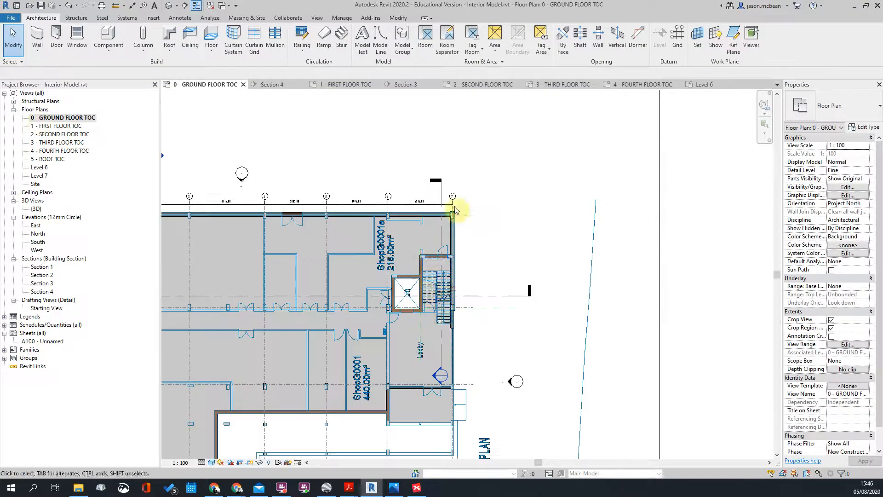
{"action": "scroll", "coordinate": [262, 270], "scroll_direction": "up", "scroll_amount": 3}
{"action": "scroll", "coordinate": [307, 173], "scroll_direction": "up", "scroll_amount": 3}
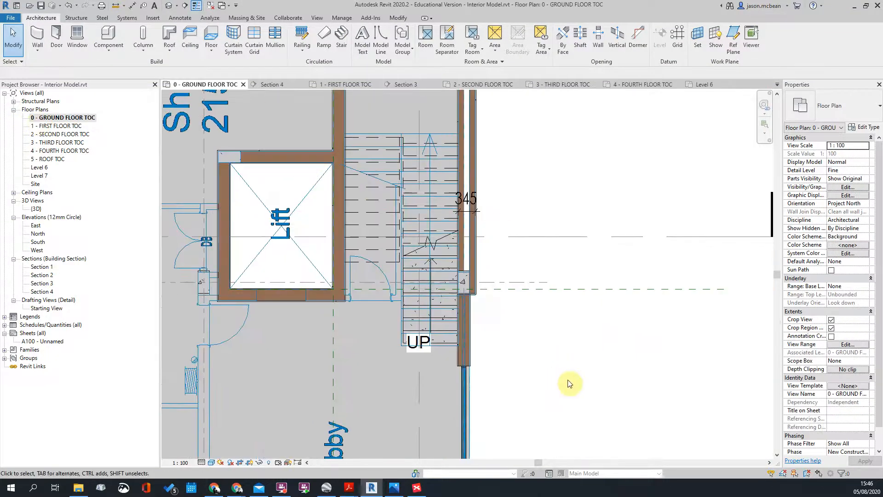
{"action": "scroll", "coordinate": [371, 292], "scroll_direction": "up", "scroll_amount": 2}
{"action": "left_click", "coordinate": [450, 382]}
Step: Drag the UP label below the stair run and select the stair
{"action": "left_click_drag", "start_coordinate": [451, 382], "coordinate": [481, 414]}
{"action": "left_click", "coordinate": [617, 391]}
{"action": "left_click", "coordinate": [436, 375]}
{"action": "middle_click_drag", "start_coordinate": [465, 201], "coordinate": [449, 166]}
{"action": "scroll", "coordinate": [454, 184], "scroll_direction": "up", "scroll_amount": 2}
{"action": "scroll", "coordinate": [420, 148], "scroll_direction": "down", "scroll_amount": 2}
Step: In stair edit mode, move the right run down onto the line below
{"action": "left_click", "coordinate": [368, 41]}
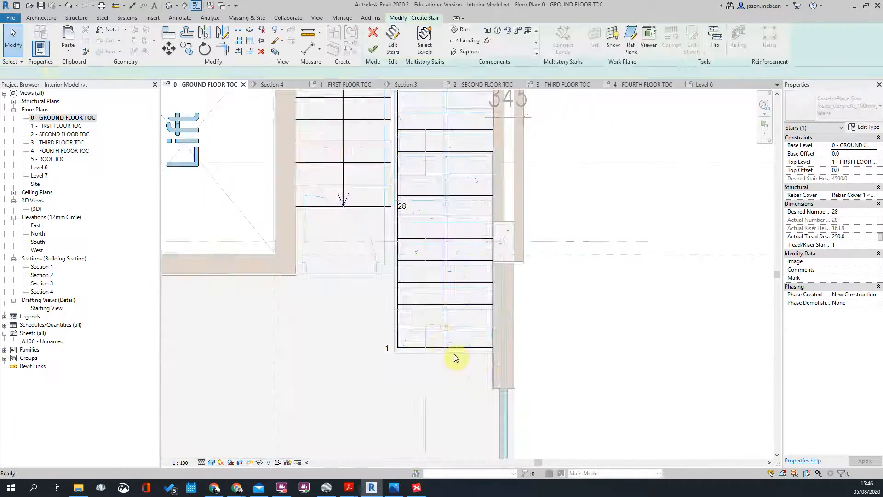
{"action": "left_click", "coordinate": [454, 359]}
{"action": "scroll", "coordinate": [456, 356], "scroll_direction": "up", "scroll_amount": 2}
{"action": "key", "text": "m"}
{"action": "key", "text": "v"}
{"action": "left_click", "coordinate": [458, 336]}
{"action": "left_click", "coordinate": [458, 345]}
{"action": "left_click", "coordinate": [662, 323]}
{"action": "scroll", "coordinate": [660, 322], "scroll_direction": "down", "scroll_amount": 3}
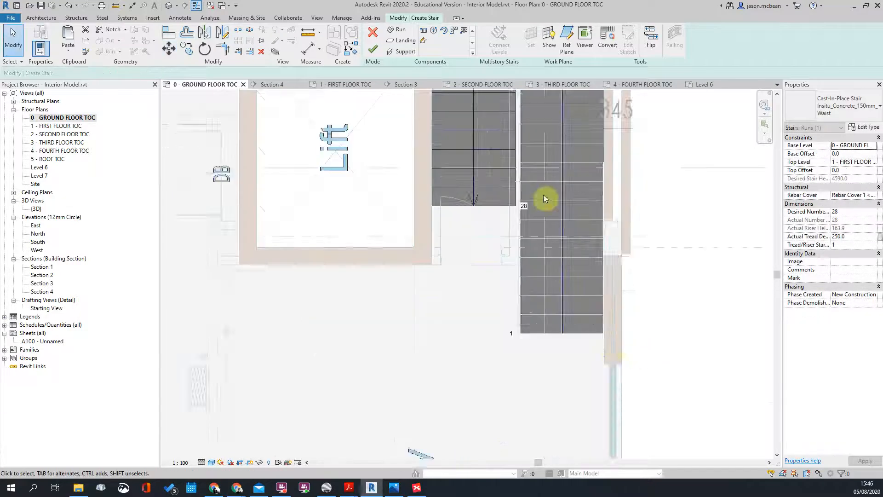
Step: Check the stair landing and left run by selecting each in turn
{"action": "middle_click_drag", "start_coordinate": [546, 198], "coordinate": [497, 356]}
{"action": "scroll", "coordinate": [501, 177], "scroll_direction": "up", "scroll_amount": 2}
{"action": "scroll", "coordinate": [449, 189], "scroll_direction": "up", "scroll_amount": 3}
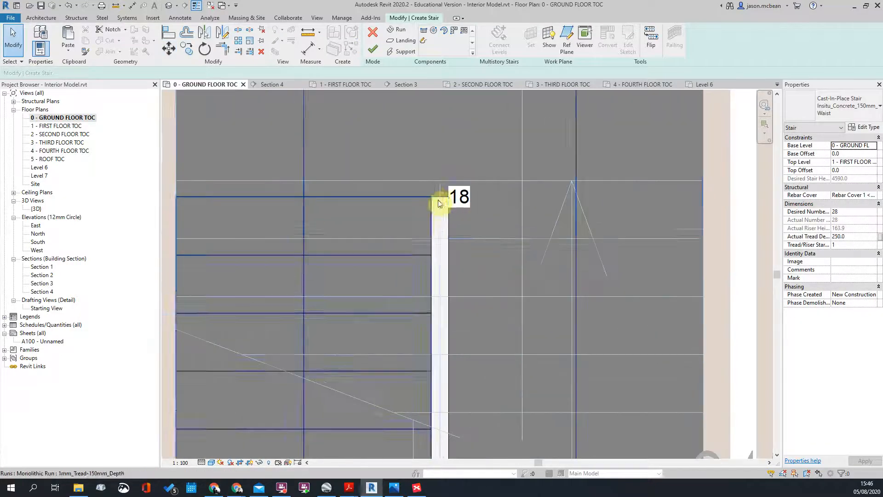
{"action": "left_click", "coordinate": [438, 196]}
{"action": "scroll", "coordinate": [438, 195], "scroll_direction": "down", "scroll_amount": 2}
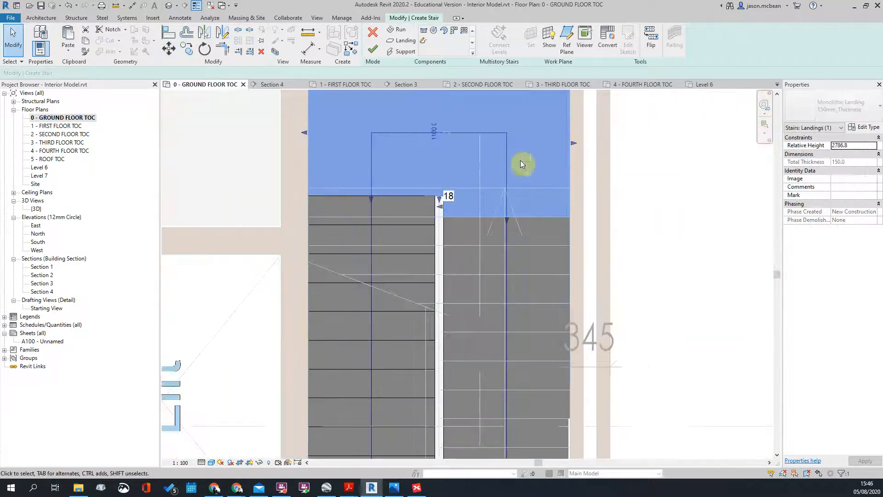
{"action": "left_click", "coordinate": [682, 186]}
{"action": "left_click", "coordinate": [419, 223]}
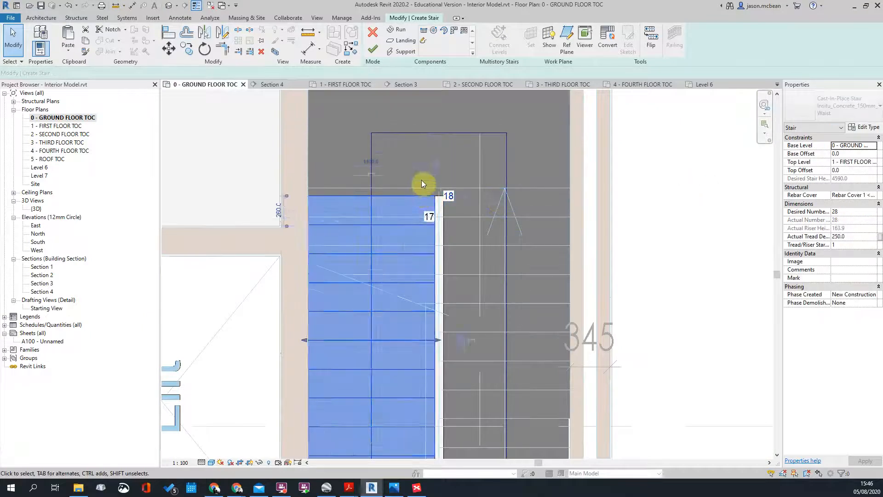
{"action": "scroll", "coordinate": [419, 181], "scroll_direction": "down", "scroll_amount": 2}
{"action": "scroll", "coordinate": [403, 313], "scroll_direction": "up", "scroll_amount": 2}
{"action": "scroll", "coordinate": [395, 322], "scroll_direction": "down", "scroll_amount": 2}
{"action": "left_click", "coordinate": [665, 239]}
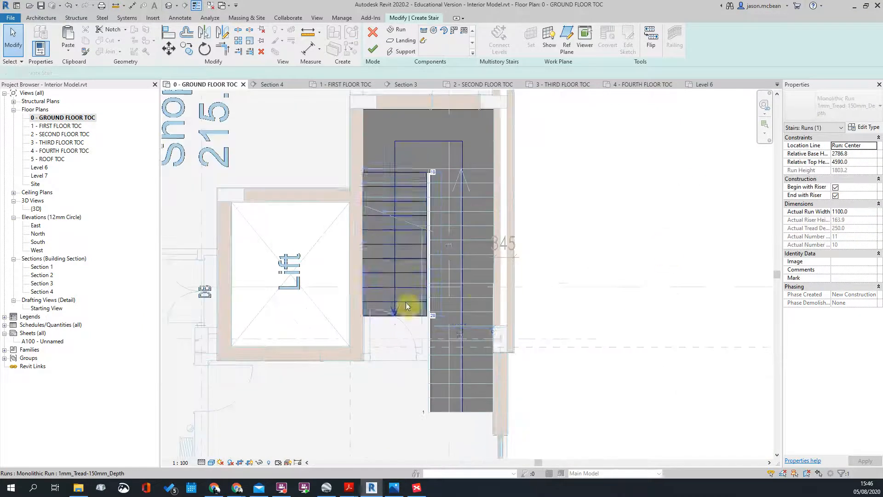
{"action": "scroll", "coordinate": [437, 313], "scroll_direction": "up", "scroll_amount": 2}
{"action": "scroll", "coordinate": [396, 318], "scroll_direction": "down", "scroll_amount": 2}
{"action": "scroll", "coordinate": [399, 202], "scroll_direction": "up", "scroll_amount": 2}
{"action": "scroll", "coordinate": [399, 202], "scroll_direction": "down", "scroll_amount": 2}
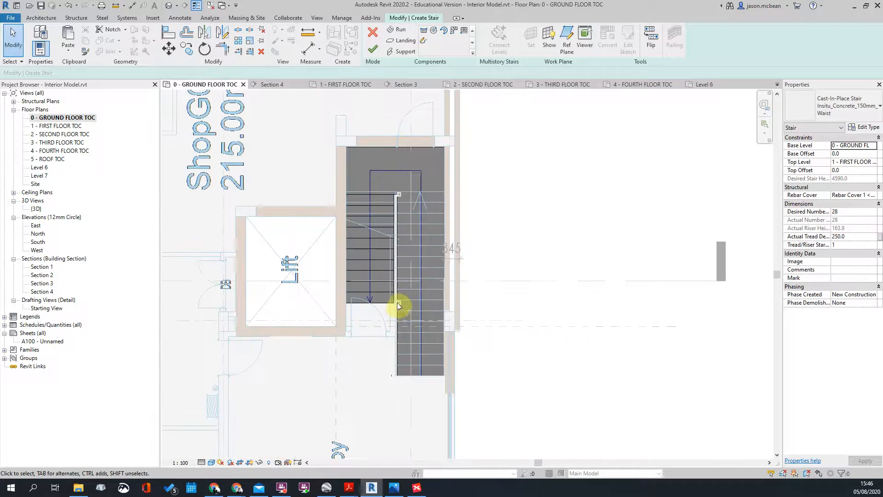
{"action": "scroll", "coordinate": [399, 219], "scroll_direction": "up", "scroll_amount": 2}
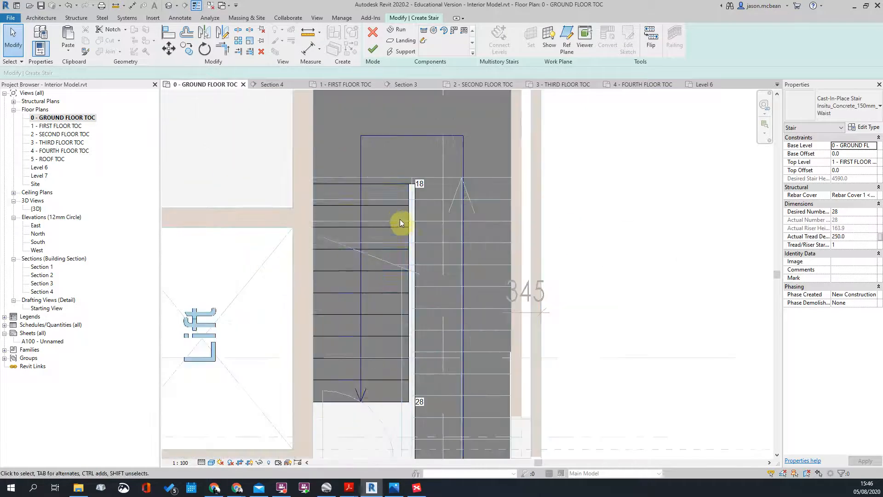
Step: Review the left run, then accept the two-run stair with Finish Edit Mode
{"action": "left_click", "coordinate": [393, 209]}
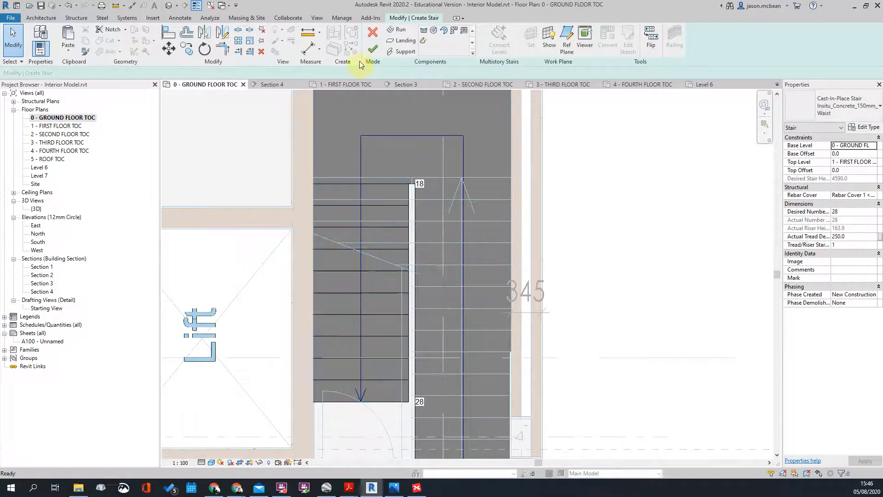
{"action": "scroll", "coordinate": [432, 281], "scroll_direction": "up", "scroll_amount": 3}
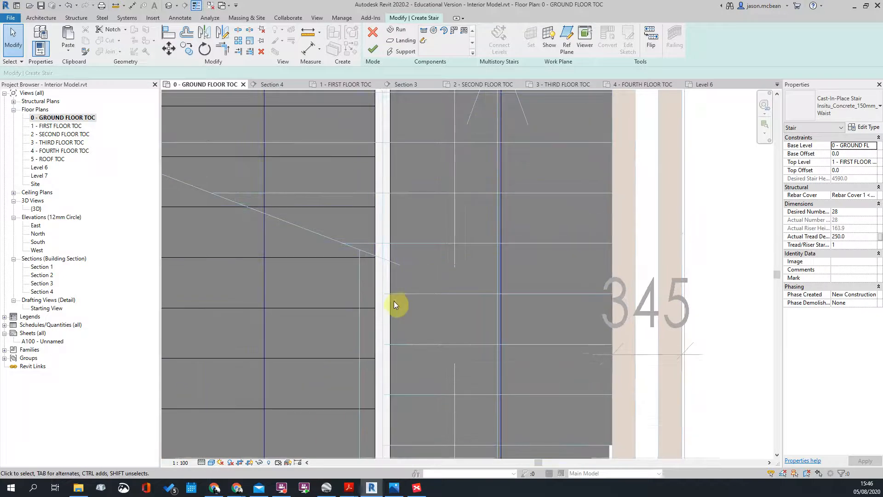
{"action": "scroll", "coordinate": [396, 300], "scroll_direction": "down", "scroll_amount": 2}
{"action": "scroll", "coordinate": [383, 297], "scroll_direction": "up", "scroll_amount": 2}
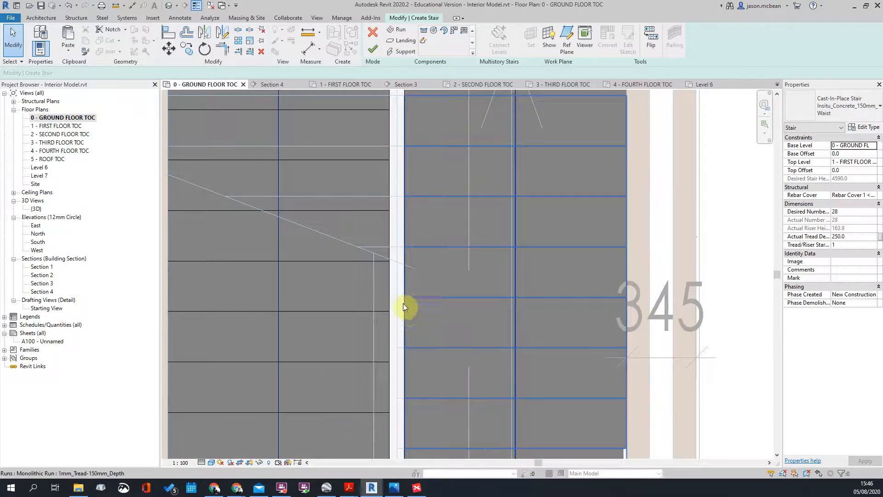
{"action": "scroll", "coordinate": [414, 313], "scroll_direction": "down", "scroll_amount": 2}
{"action": "scroll", "coordinate": [387, 189], "scroll_direction": "up", "scroll_amount": 3}
{"action": "scroll", "coordinate": [419, 200], "scroll_direction": "down", "scroll_amount": 3}
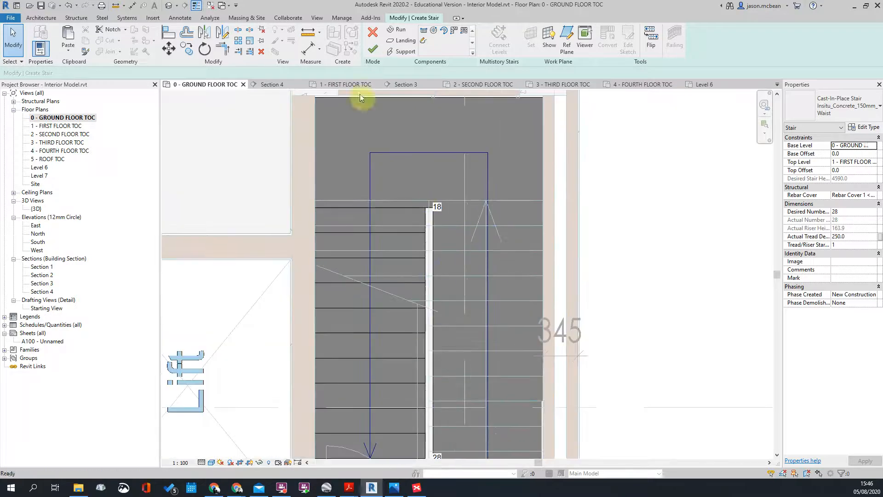
{"action": "left_click", "coordinate": [376, 48]}
{"action": "scroll", "coordinate": [510, 276], "scroll_direction": "down", "scroll_amount": 2}
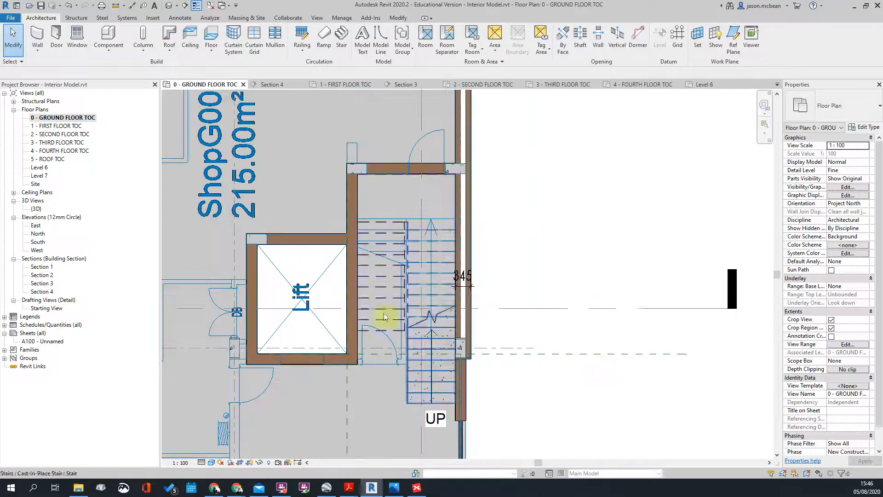
Step: Check the upper multistory flight in Section 1, then open the 1 - FIRST FLOOR TOC plan
{"action": "scroll", "coordinate": [433, 291], "scroll_direction": "down", "scroll_amount": 2}
{"action": "scroll", "coordinate": [424, 322], "scroll_direction": "down", "scroll_amount": 2}
{"action": "scroll", "coordinate": [414, 343], "scroll_direction": "up", "scroll_amount": 3}
{"action": "double_click", "coordinate": [414, 326]}
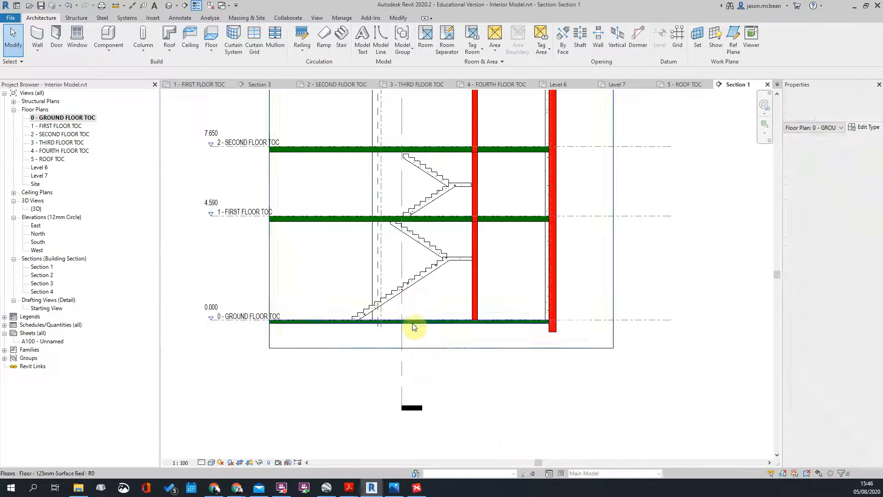
{"action": "scroll", "coordinate": [498, 222], "scroll_direction": "up", "scroll_amount": 4}
{"action": "scroll", "coordinate": [437, 276], "scroll_direction": "down", "scroll_amount": 2}
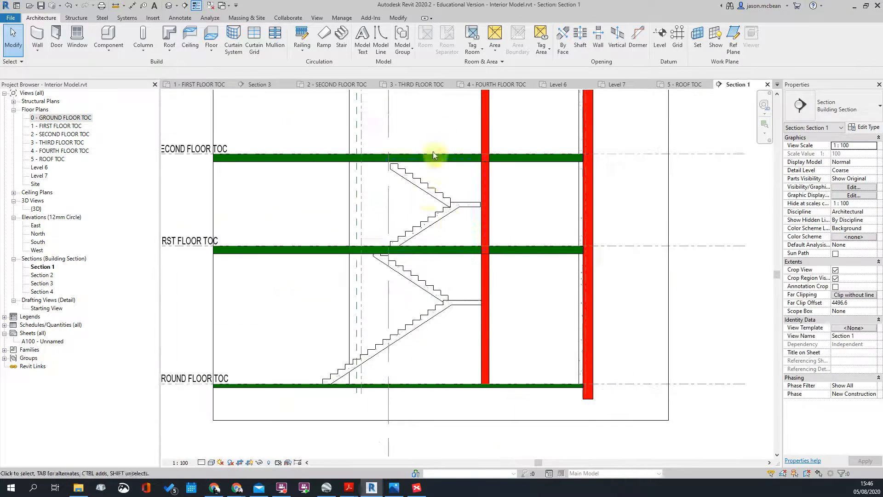
{"action": "left_click", "coordinate": [427, 193]}
{"action": "scroll", "coordinate": [425, 235], "scroll_direction": "up", "scroll_amount": 2}
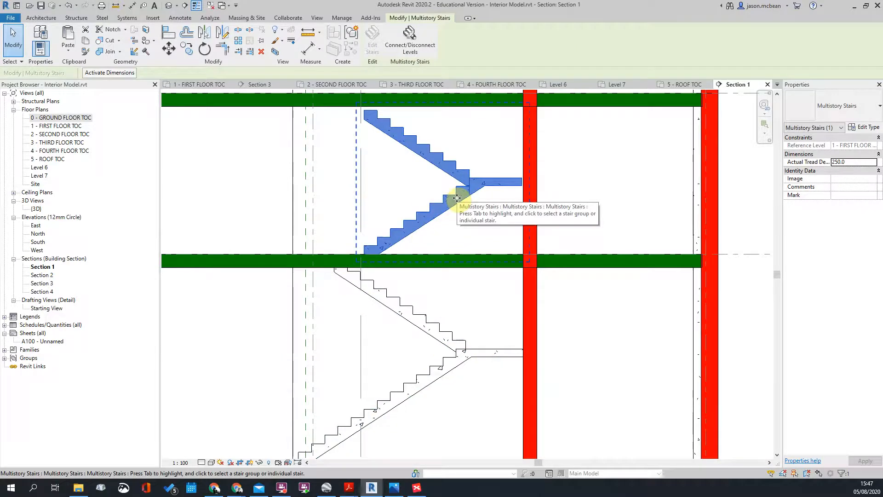
{"action": "scroll", "coordinate": [457, 198], "scroll_direction": "down", "scroll_amount": 3}
{"action": "double_click", "coordinate": [41, 128]}
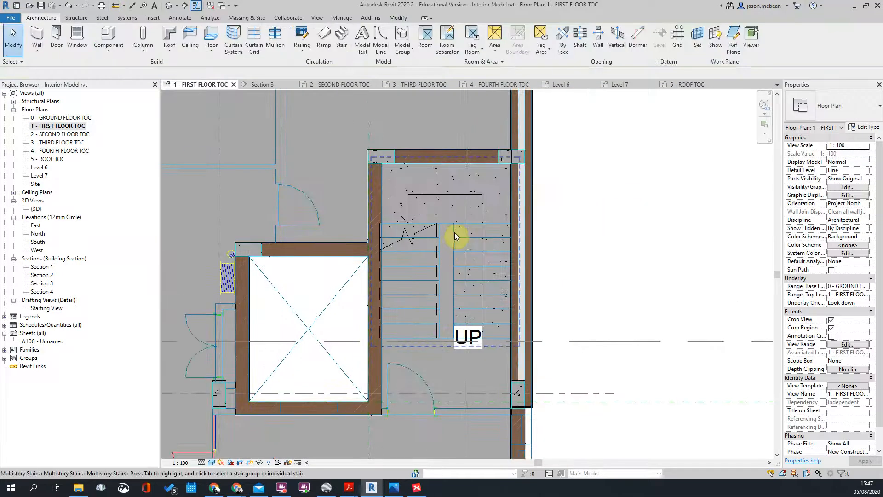
{"action": "left_click", "coordinate": [474, 237]}
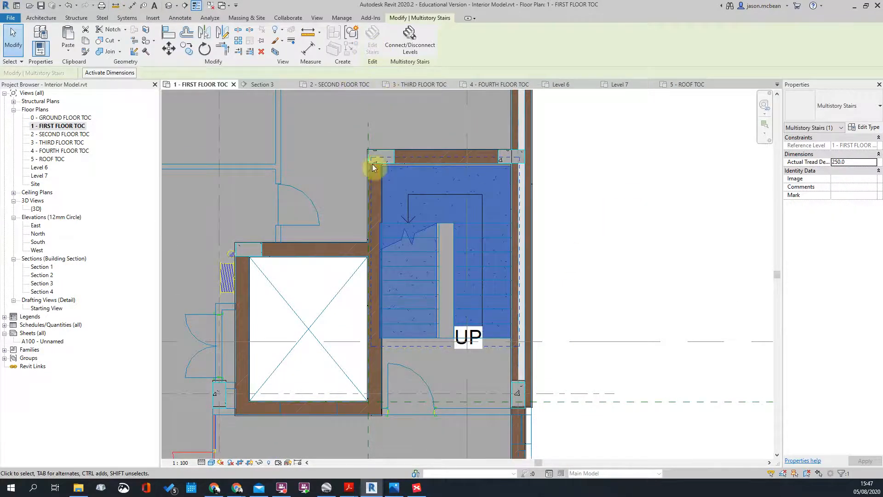
{"action": "left_click", "coordinate": [398, 39]}
{"action": "left_click", "coordinate": [433, 223]}
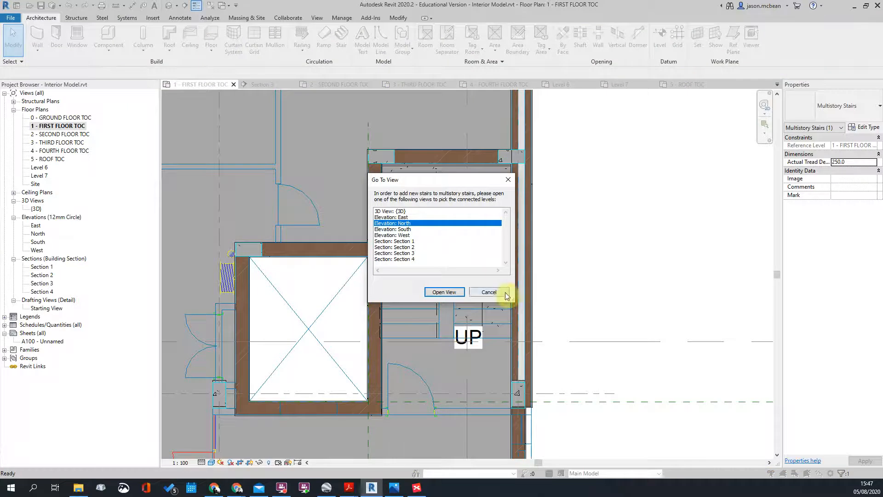
{"action": "left_click", "coordinate": [488, 292]}
{"action": "left_click", "coordinate": [454, 232]}
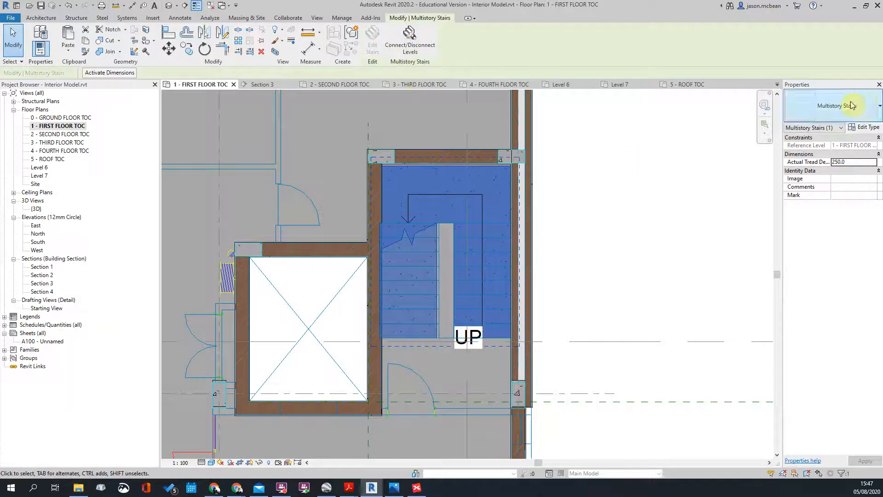
{"action": "left_click", "coordinate": [388, 48]}
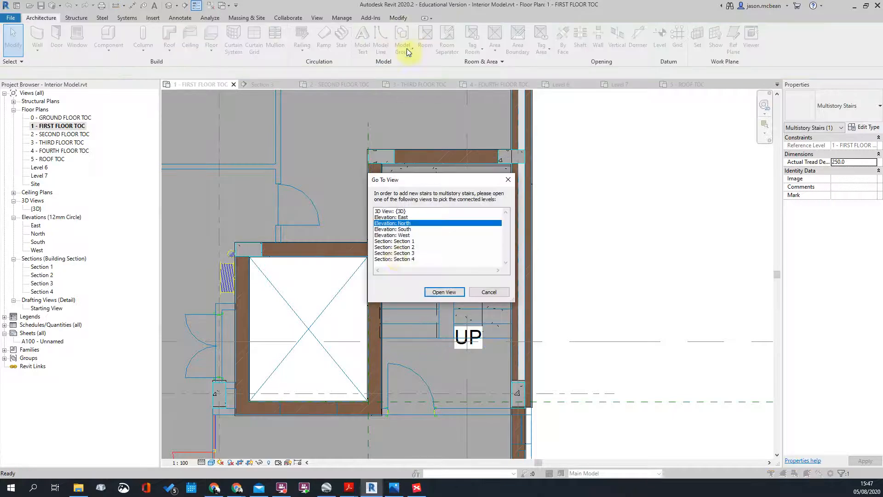
{"action": "key", "text": "Escape"}
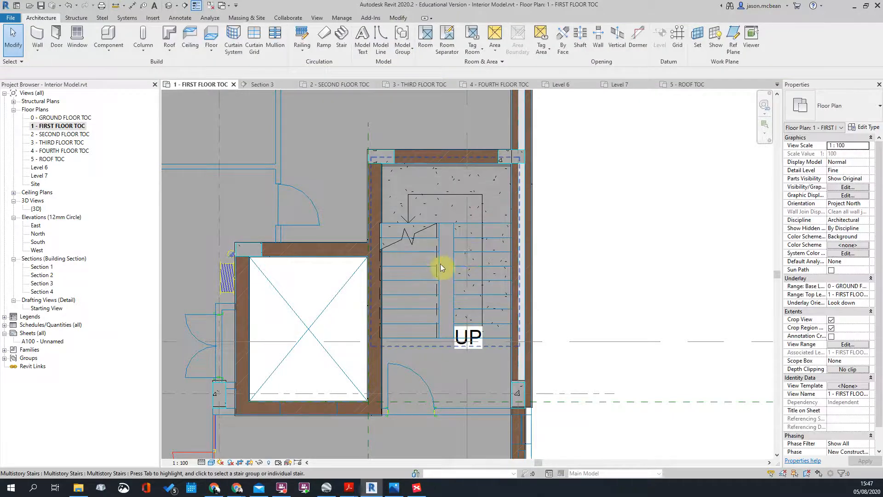
{"action": "left_click", "coordinate": [423, 222]}
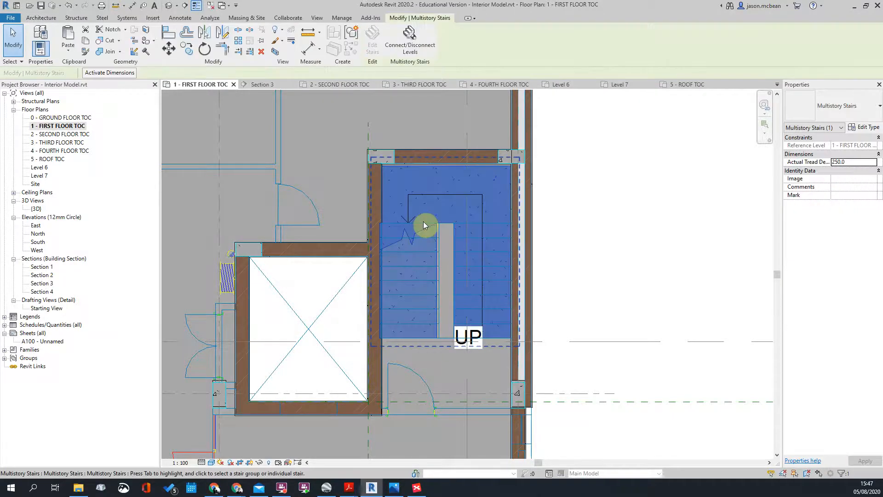
{"action": "right_click", "coordinate": [423, 225]}
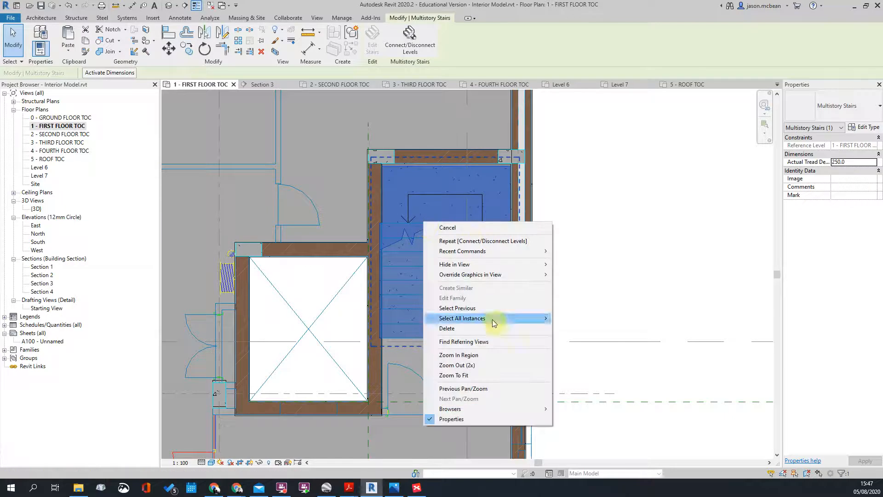
{"action": "left_click", "coordinate": [410, 212]}
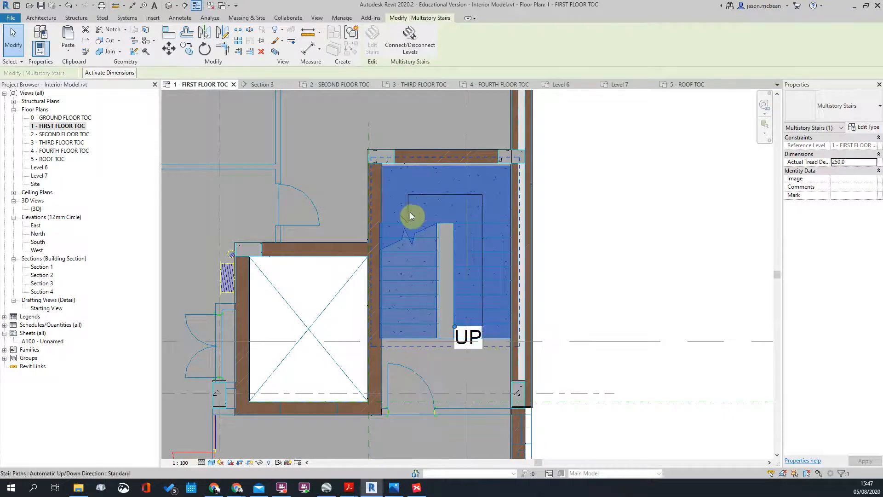
{"action": "right_click", "coordinate": [437, 233]}
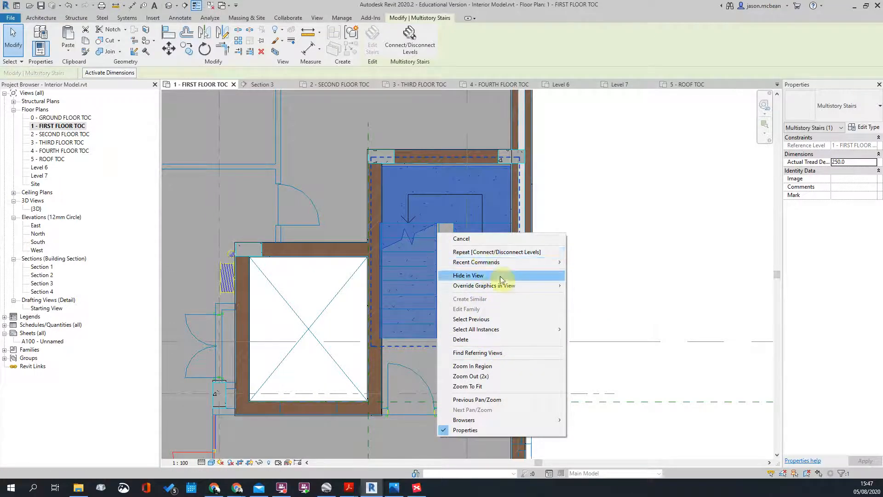
{"action": "mouse_move", "coordinate": [503, 268]}
{"action": "key", "text": "Escape"}
{"action": "key", "text": "Escape"}
{"action": "key", "text": "Escape"}
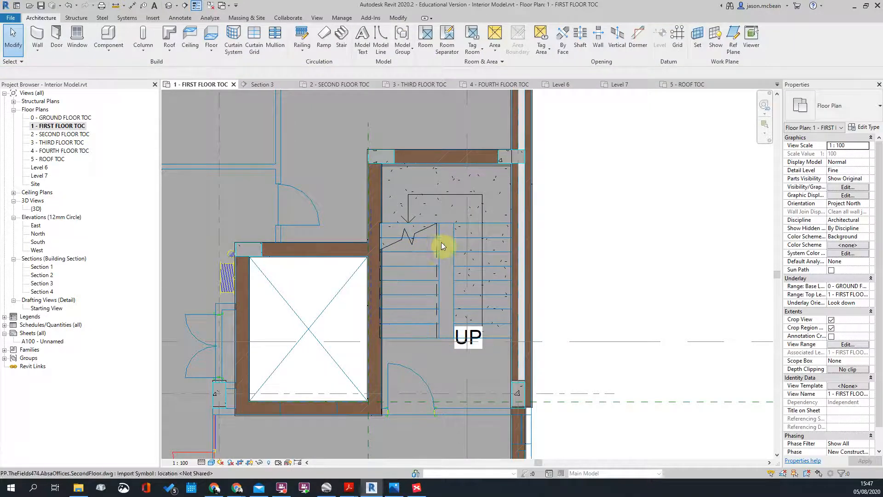
{"action": "key", "text": "Tab"}
Step: Select the first-floor stair and enter its run and landing edit mode
{"action": "left_click", "coordinate": [460, 238]}
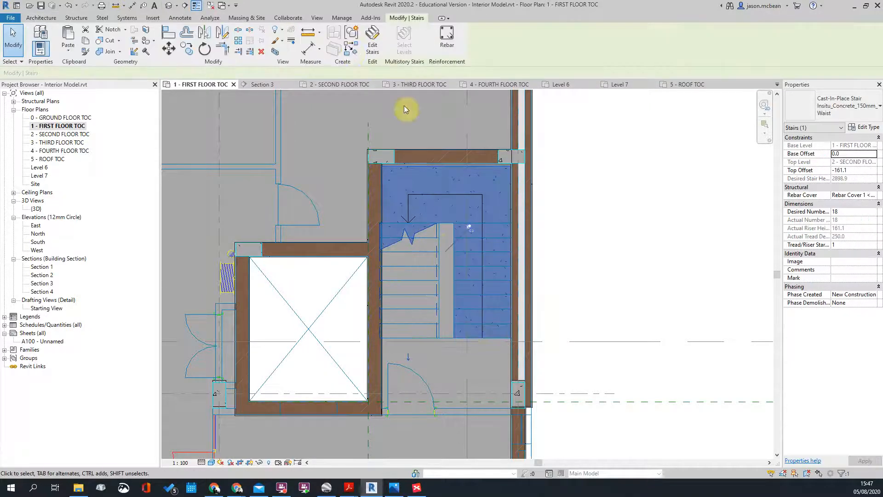
{"action": "left_click", "coordinate": [367, 42]}
{"action": "scroll", "coordinate": [495, 276], "scroll_direction": "up", "scroll_amount": 3}
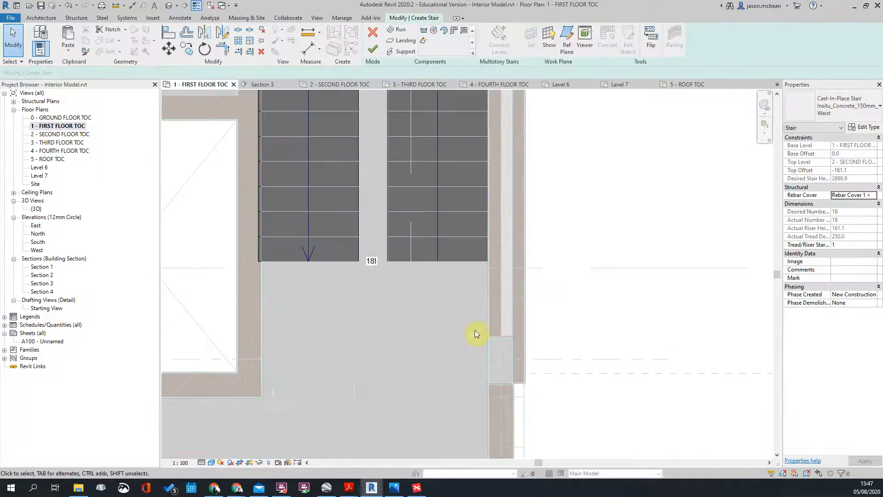
{"action": "scroll", "coordinate": [440, 248], "scroll_direction": "down", "scroll_amount": 2}
{"action": "scroll", "coordinate": [414, 151], "scroll_direction": "up", "scroll_amount": 2}
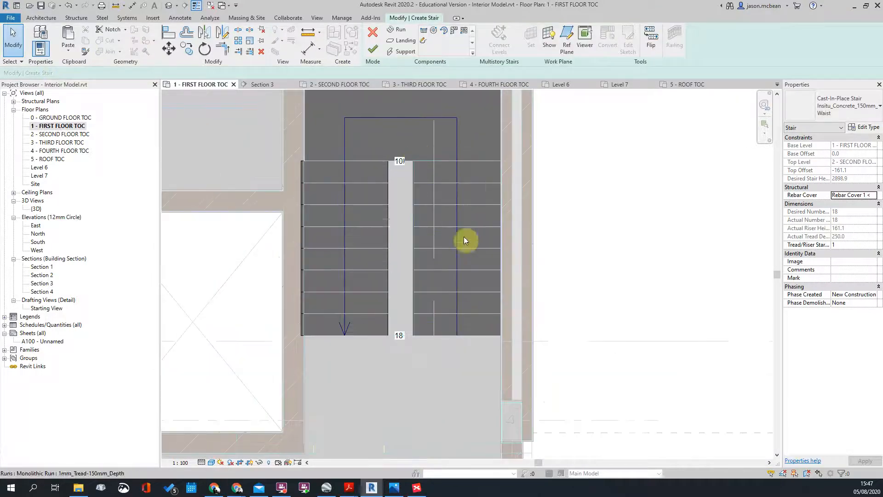
{"action": "scroll", "coordinate": [378, 200], "scroll_direction": "up", "scroll_amount": 1}
Step: Set both the left and right stair runs to 1100 width
{"action": "left_click", "coordinate": [387, 182]}
{"action": "scroll", "coordinate": [387, 226], "scroll_direction": "down", "scroll_amount": 1}
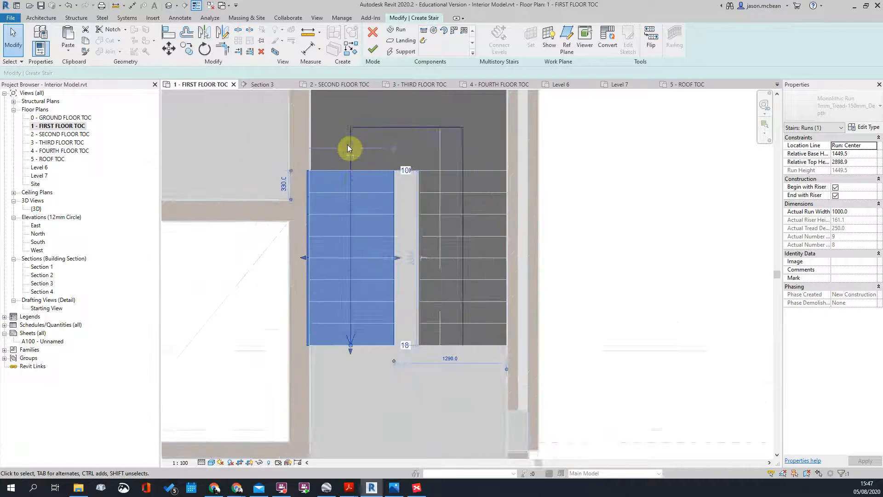
{"action": "scroll", "coordinate": [342, 146], "scroll_direction": "up", "scroll_amount": 2}
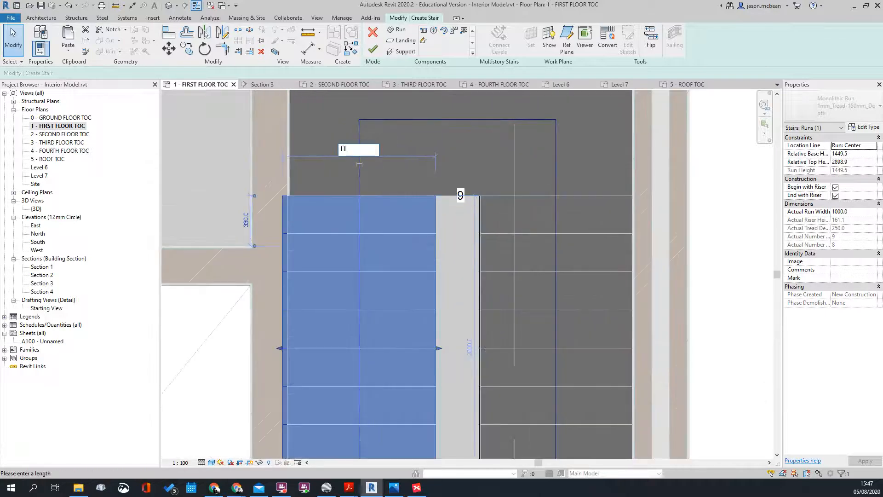
{"action": "key", "text": "Return"}
{"action": "scroll", "coordinate": [362, 150], "scroll_direction": "down", "scroll_amount": 1}
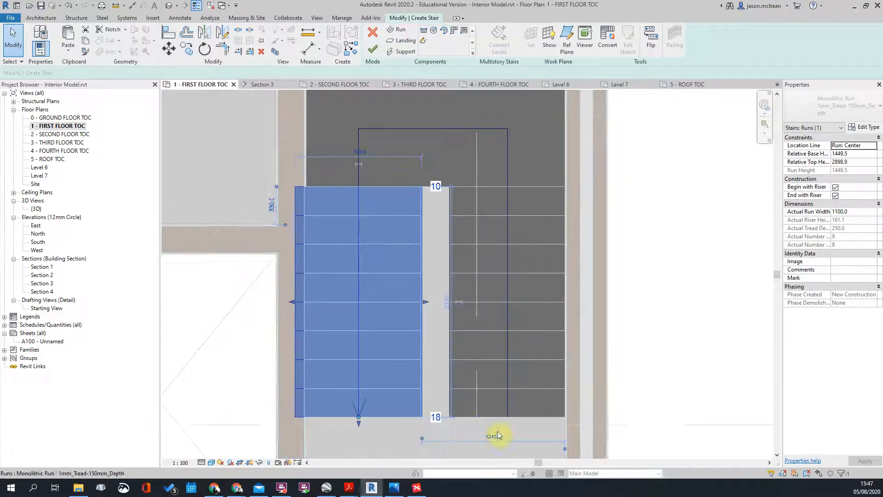
{"action": "left_click", "coordinate": [469, 411]}
{"action": "scroll", "coordinate": [506, 407], "scroll_direction": "down", "scroll_amount": 2}
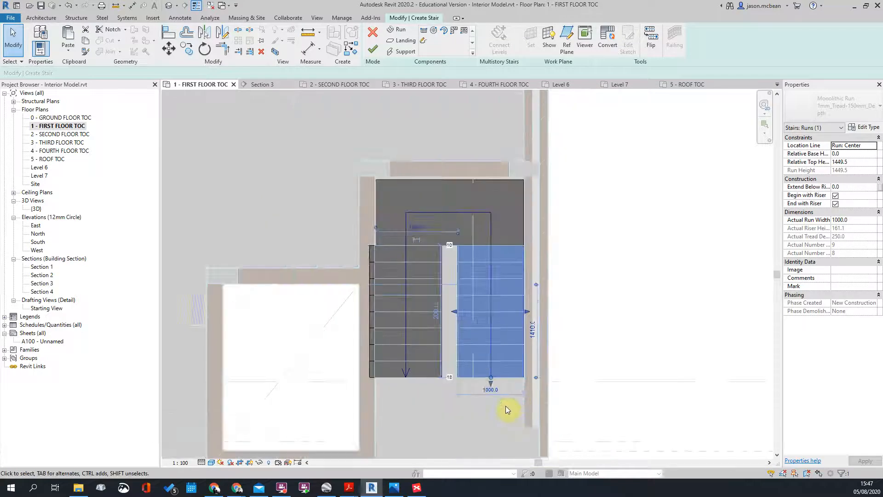
{"action": "scroll", "coordinate": [487, 391], "scroll_direction": "up", "scroll_amount": 2}
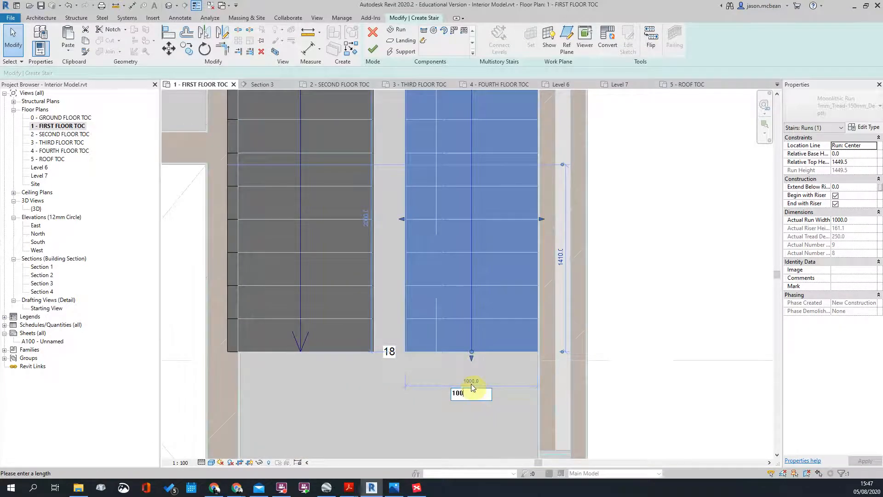
{"action": "key", "text": "Return"}
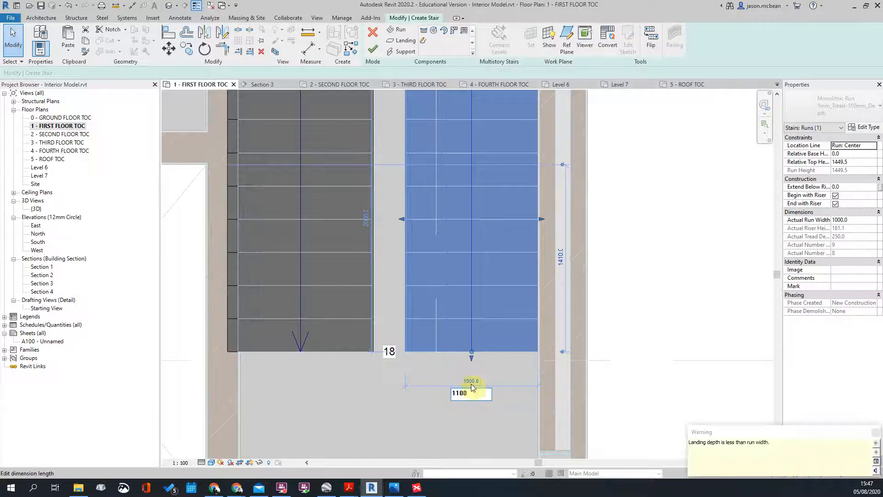
{"action": "scroll", "coordinate": [494, 403], "scroll_direction": "down", "scroll_amount": 3}
{"action": "left_click", "coordinate": [569, 367]}
Step: Enlarge the stair landing's depth so it meets the wall
{"action": "scroll", "coordinate": [479, 242], "scroll_direction": "up", "scroll_amount": 2}
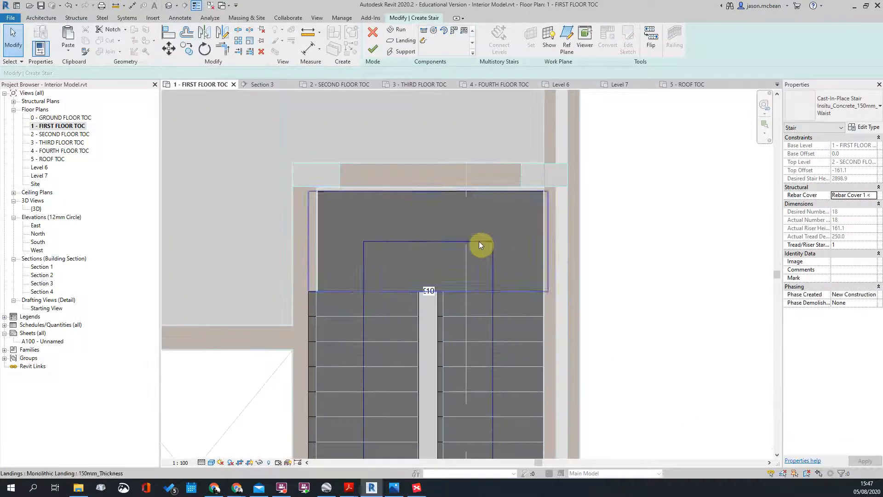
{"action": "left_click", "coordinate": [426, 197]}
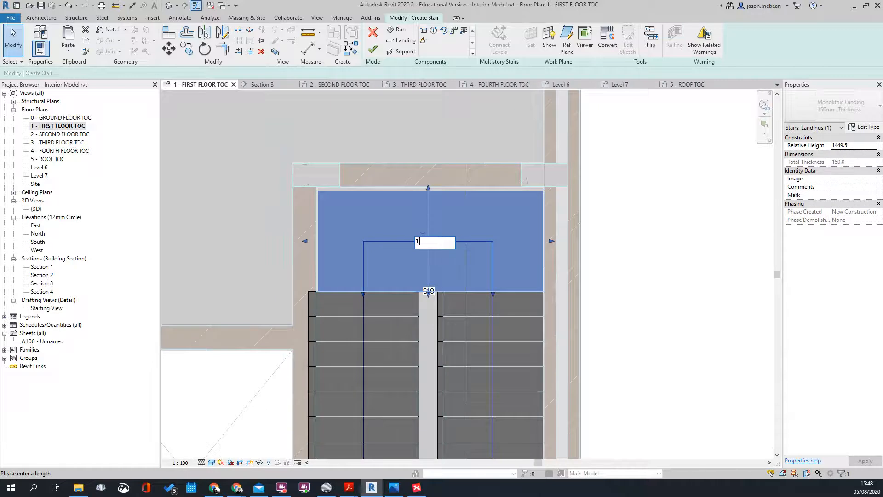
{"action": "key", "text": "Return"}
{"action": "left_click", "coordinate": [475, 262]}
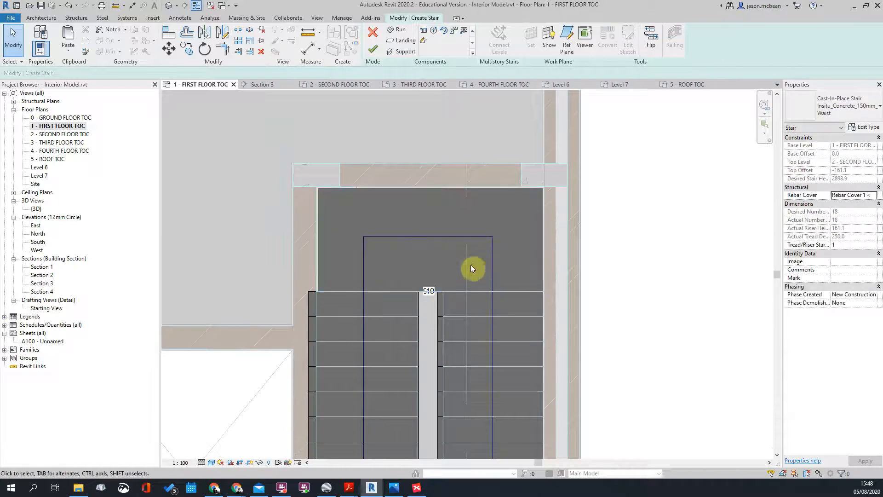
{"action": "scroll", "coordinate": [426, 231], "scroll_direction": "up", "scroll_amount": 2}
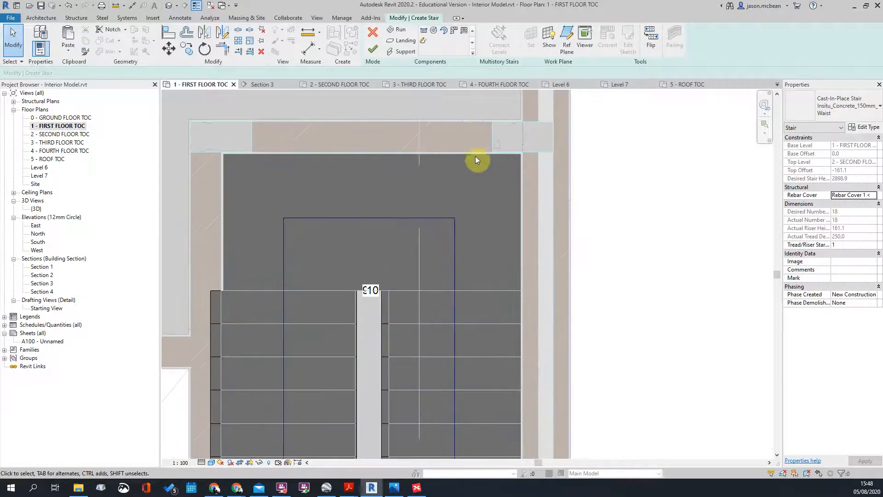
Step: Drag the left stair run slightly right toward the right run
{"action": "left_click", "coordinate": [470, 294]}
{"action": "scroll", "coordinate": [454, 299], "scroll_direction": "down", "scroll_amount": 4}
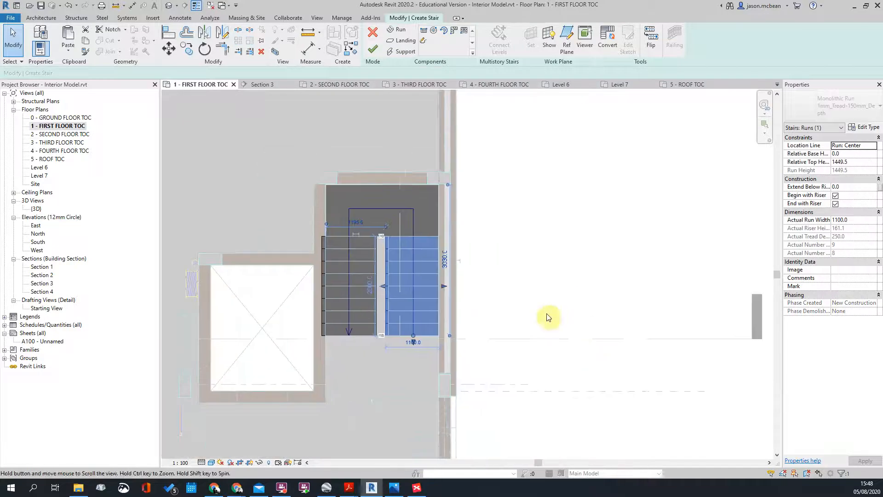
{"action": "scroll", "coordinate": [375, 243], "scroll_direction": "up", "scroll_amount": 4}
{"action": "left_click", "coordinate": [664, 242]}
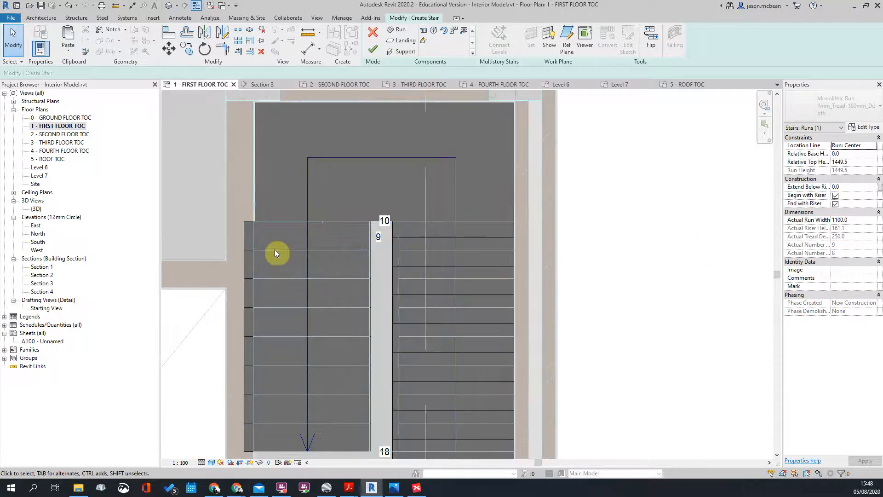
{"action": "left_click", "coordinate": [312, 252]}
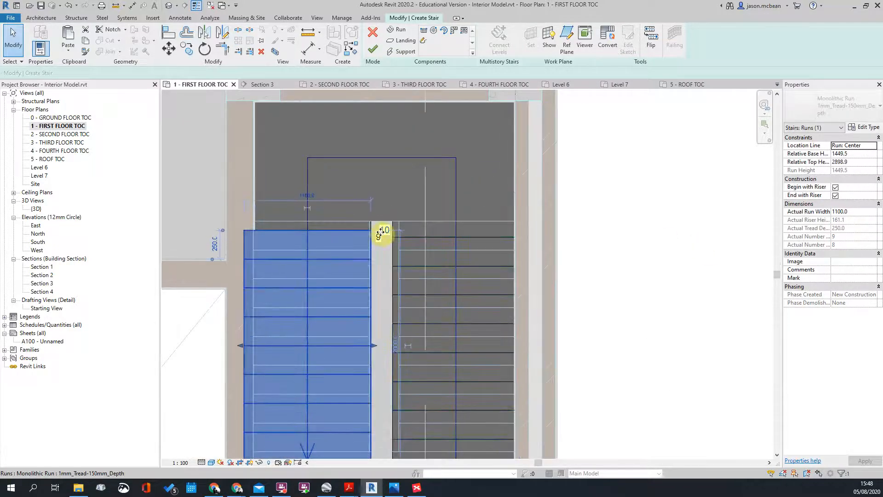
{"action": "left_click_drag", "start_coordinate": [380, 236], "coordinate": [398, 250]}
{"action": "scroll", "coordinate": [383, 201], "scroll_direction": "down", "scroll_amount": 3}
{"action": "left_click", "coordinate": [559, 204]}
Step: Window-select the two runs and the landing together, then clear the selection
{"action": "scroll", "coordinate": [478, 200], "scroll_direction": "down", "scroll_amount": 1}
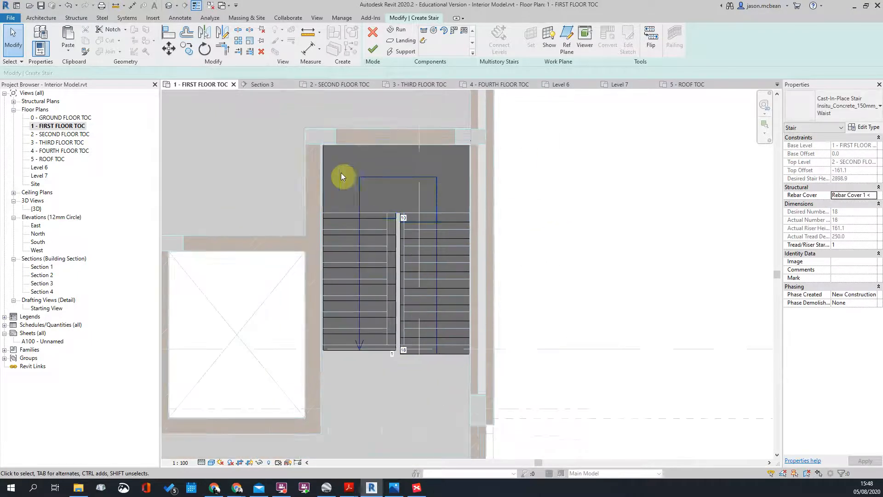
{"action": "scroll", "coordinate": [340, 223], "scroll_direction": "down", "scroll_amount": 2}
{"action": "left_click_drag", "start_coordinate": [307, 152], "coordinate": [479, 284]}
{"action": "left_click", "coordinate": [545, 208]}
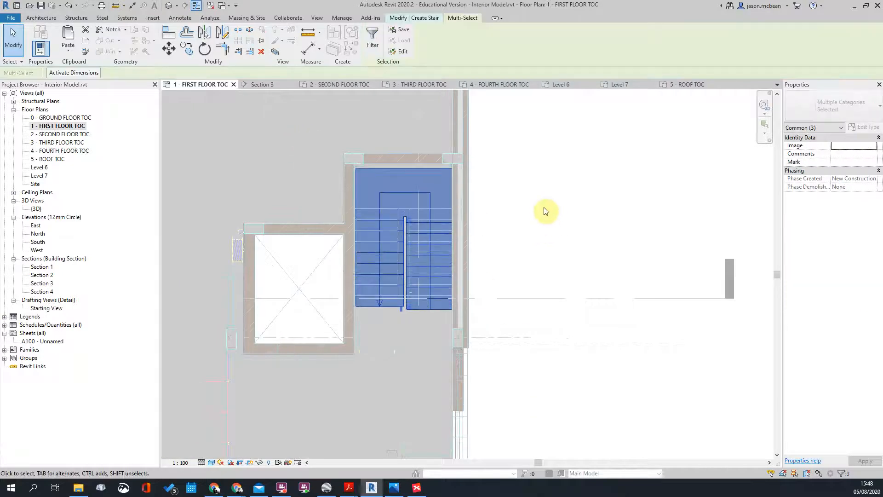
Step: Window-select both stair runs and the landing and move them further left
{"action": "scroll", "coordinate": [407, 150], "scroll_direction": "up", "scroll_amount": 4}
{"action": "left_click", "coordinate": [356, 197]}
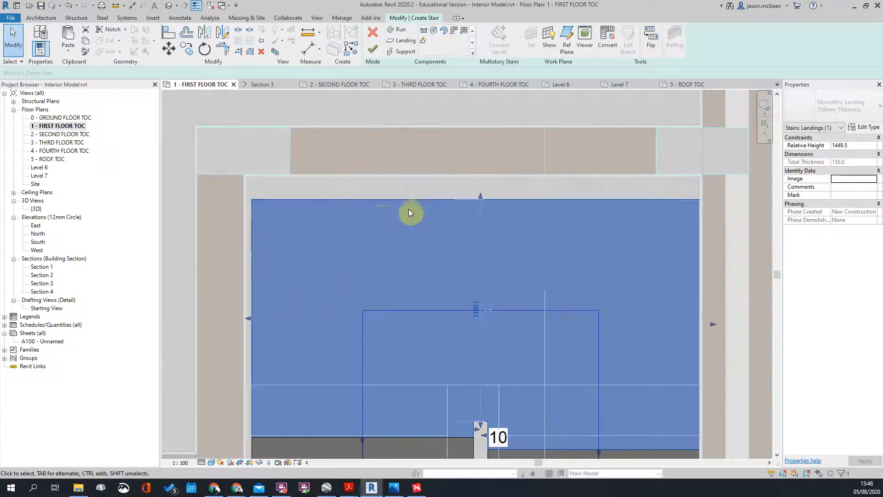
{"action": "scroll", "coordinate": [398, 186], "scroll_direction": "down", "scroll_amount": 3}
{"action": "left_click_drag", "start_coordinate": [332, 183], "coordinate": [619, 466]}
{"action": "scroll", "coordinate": [517, 454], "scroll_direction": "up", "scroll_amount": 4}
{"action": "scroll", "coordinate": [516, 452], "scroll_direction": "up", "scroll_amount": 1}
{"action": "middle_click_drag", "start_coordinate": [516, 452], "coordinate": [512, 354]}
{"action": "scroll", "coordinate": [518, 358], "scroll_direction": "down", "scroll_amount": 4}
{"action": "key", "text": "m"}
{"action": "key", "text": "v"}
{"action": "scroll", "coordinate": [517, 359], "scroll_direction": "up", "scroll_amount": 5}
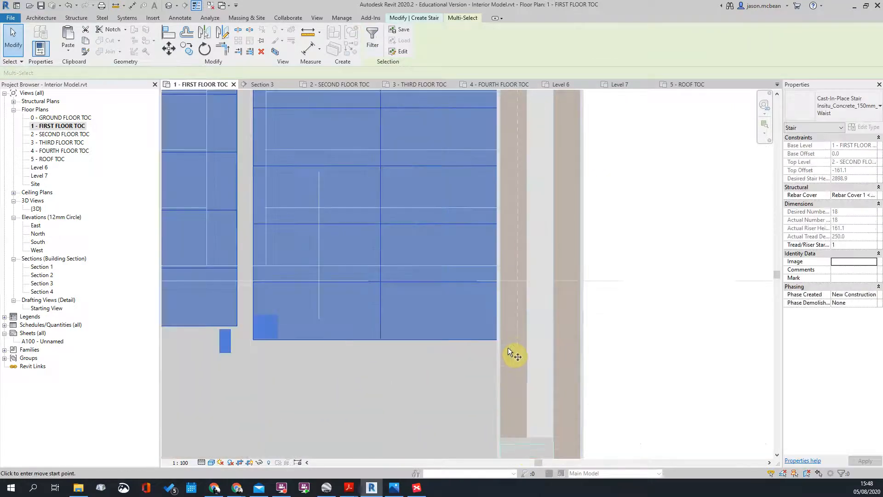
{"action": "left_click", "coordinate": [424, 367]}
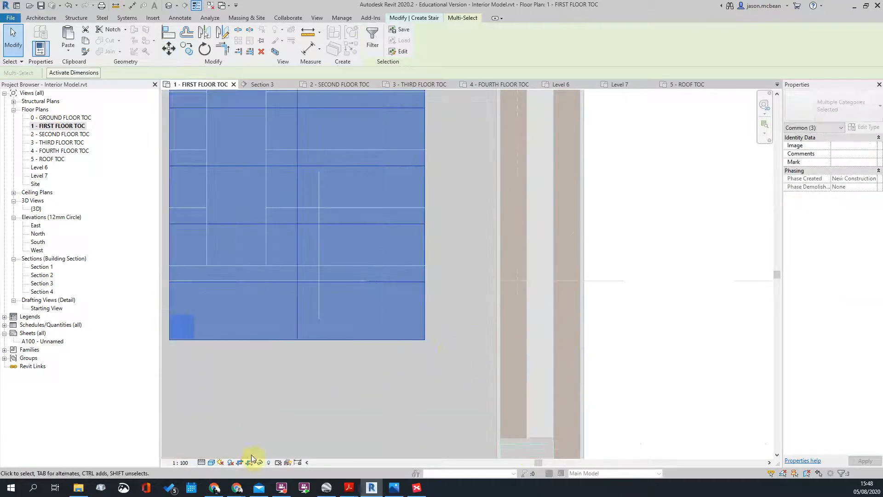
Step: Switch the plan's visual style to Wireframe
{"action": "left_click", "coordinate": [211, 462]}
{"action": "left_click", "coordinate": [230, 409]}
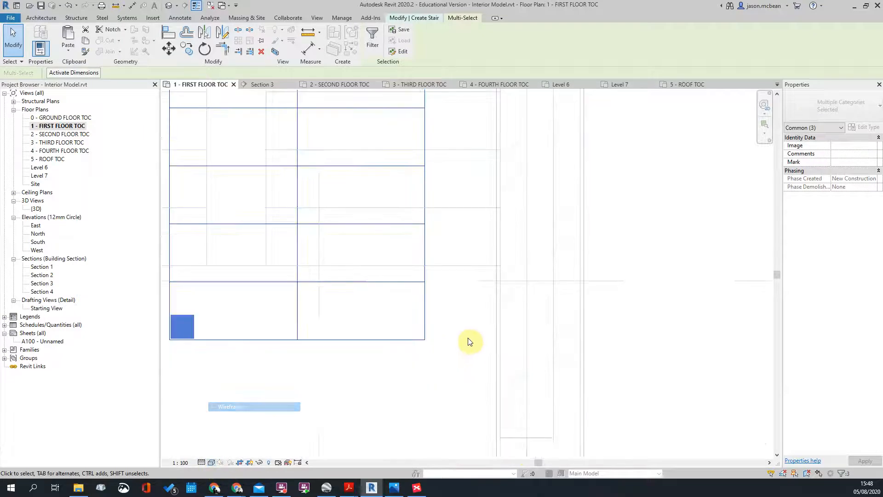
{"action": "scroll", "coordinate": [428, 351], "scroll_direction": "down", "scroll_amount": 1}
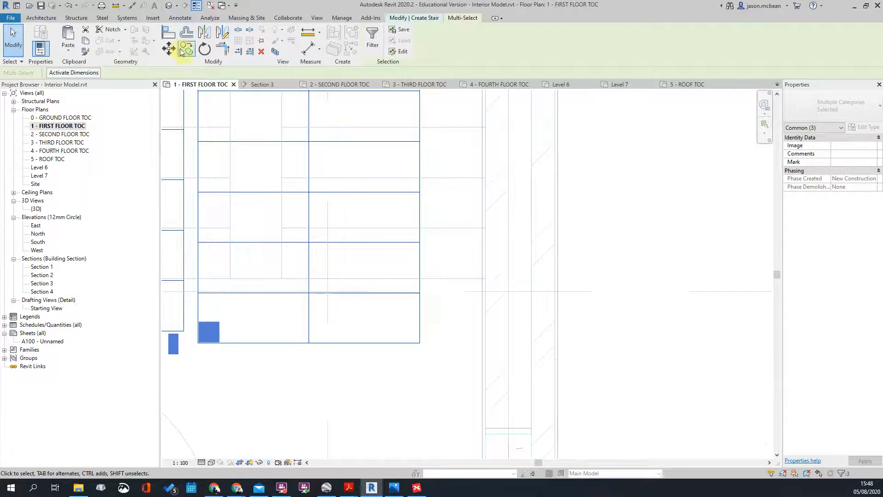
Step: Move the stair 340 horizontally from its corner
{"action": "left_click", "coordinate": [169, 48]}
{"action": "left_click", "coordinate": [419, 342]}
{"action": "scroll", "coordinate": [419, 341], "scroll_direction": "up", "scroll_amount": 2}
{"action": "left_click", "coordinate": [488, 348]}
{"action": "scroll", "coordinate": [535, 363], "scroll_direction": "down", "scroll_amount": 3}
{"action": "scroll", "coordinate": [629, 309], "scroll_direction": "up", "scroll_amount": 5}
{"action": "scroll", "coordinate": [543, 262], "scroll_direction": "up", "scroll_amount": 6}
Step: Move the stair slightly upward to sit within the core walls, then deselect it
{"action": "key", "text": "m"}
{"action": "key", "text": "v"}
{"action": "left_click", "coordinate": [564, 326]}
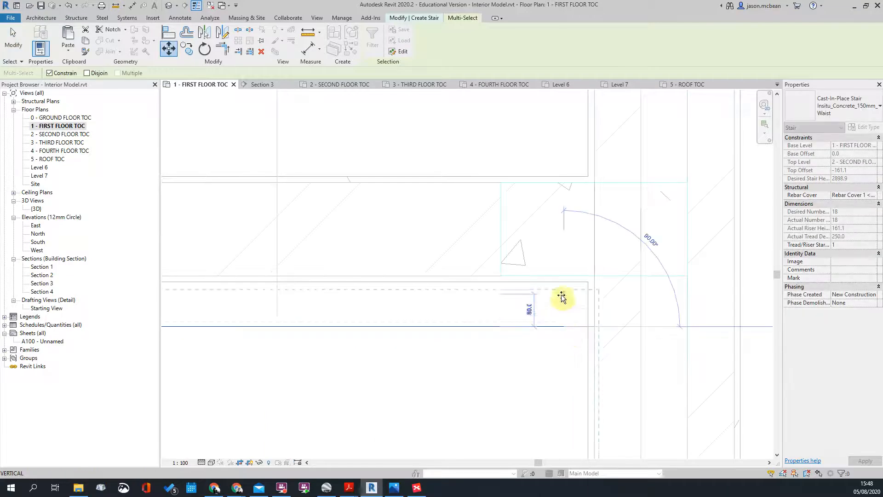
{"action": "left_click", "coordinate": [562, 275]}
{"action": "scroll", "coordinate": [513, 237], "scroll_direction": "down", "scroll_amount": 3}
{"action": "left_click", "coordinate": [515, 404]}
{"action": "middle_click_drag", "start_coordinate": [515, 404], "coordinate": [502, 367]}
{"action": "scroll", "coordinate": [446, 364], "scroll_direction": "up", "scroll_amount": 4}
{"action": "scroll", "coordinate": [505, 313], "scroll_direction": "up", "scroll_amount": 1}
{"action": "scroll", "coordinate": [502, 367], "scroll_direction": "down", "scroll_amount": 1}
{"action": "scroll", "coordinate": [493, 168], "scroll_direction": "up", "scroll_amount": 1}
{"action": "scroll", "coordinate": [473, 217], "scroll_direction": "down", "scroll_amount": 1}
{"action": "scroll", "coordinate": [475, 227], "scroll_direction": "up", "scroll_amount": 2}
{"action": "scroll", "coordinate": [468, 205], "scroll_direction": "down", "scroll_amount": 1}
Step: Change both stair run widths from 1100 to 1000 and set the landing depth to 1000
{"action": "left_click", "coordinate": [467, 207]}
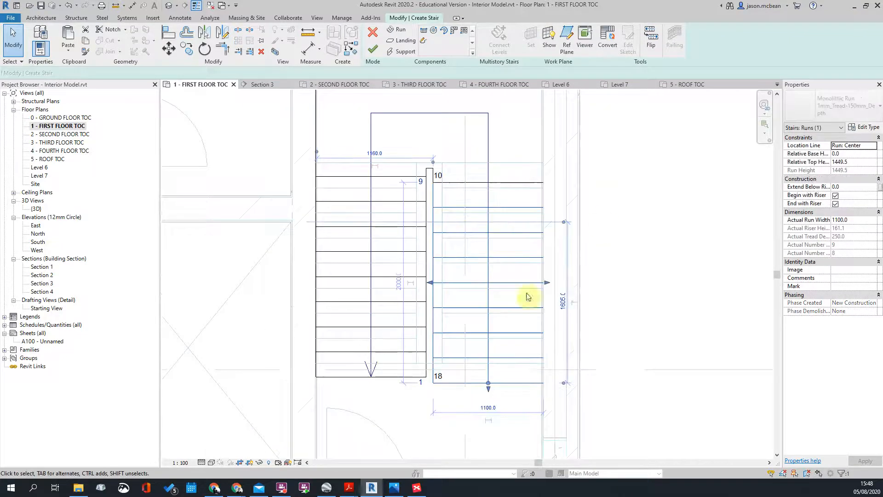
{"action": "scroll", "coordinate": [463, 301], "scroll_direction": "up", "scroll_amount": 1}
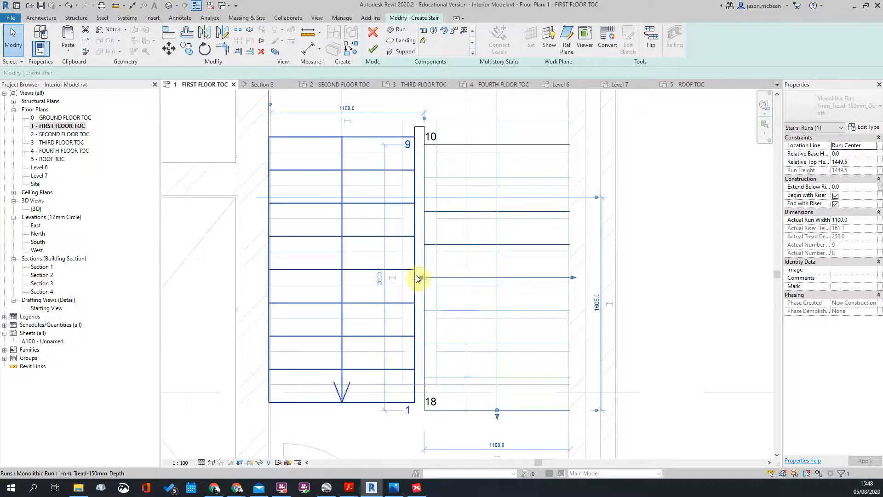
{"action": "scroll", "coordinate": [372, 257], "scroll_direction": "down", "scroll_amount": 2}
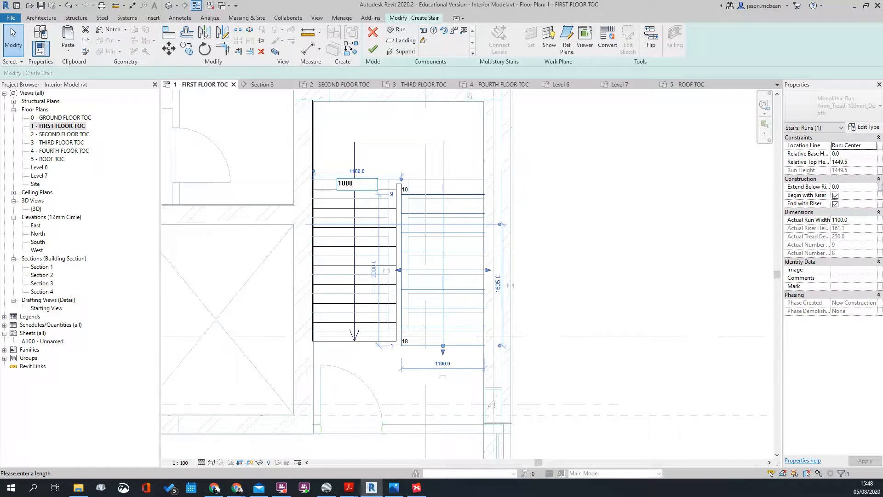
{"action": "type", "text": "0"}
{"action": "key", "text": "Return"}
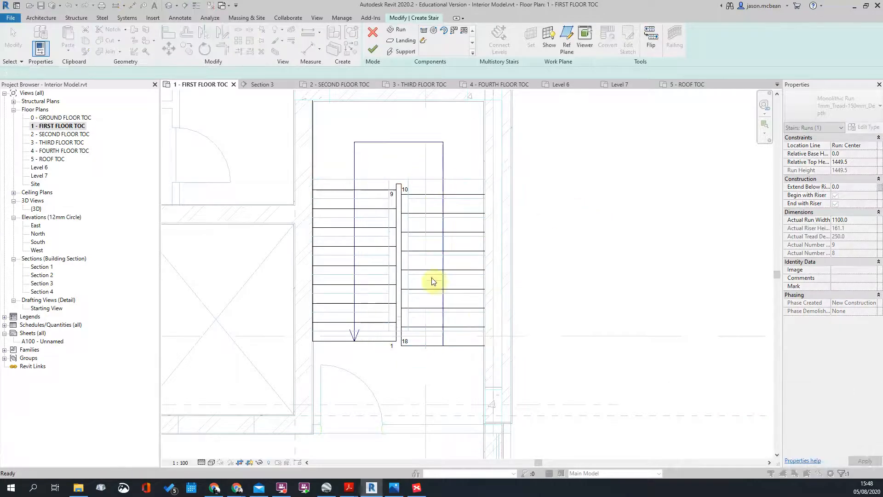
{"action": "left_click", "coordinate": [342, 342]}
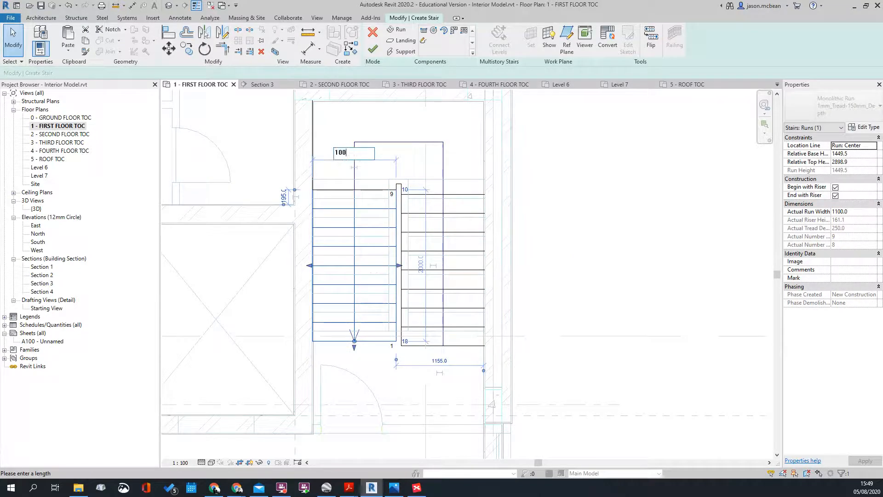
{"action": "key", "text": "Return"}
{"action": "left_click", "coordinate": [498, 237]}
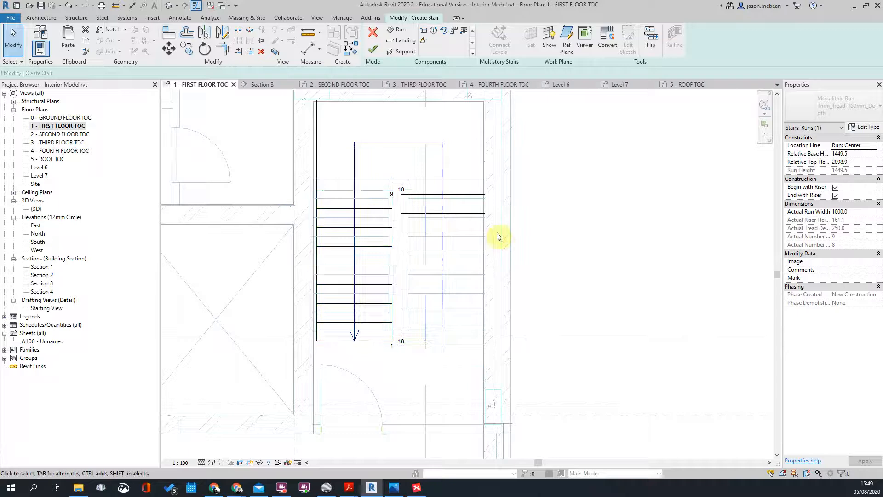
{"action": "left_click", "coordinate": [405, 246]}
{"action": "scroll", "coordinate": [443, 360], "scroll_direction": "down", "scroll_amount": 2}
{"action": "left_click", "coordinate": [442, 367]}
{"action": "key", "text": "Return"}
{"action": "key", "text": "Escape"}
{"action": "left_click", "coordinate": [416, 170]}
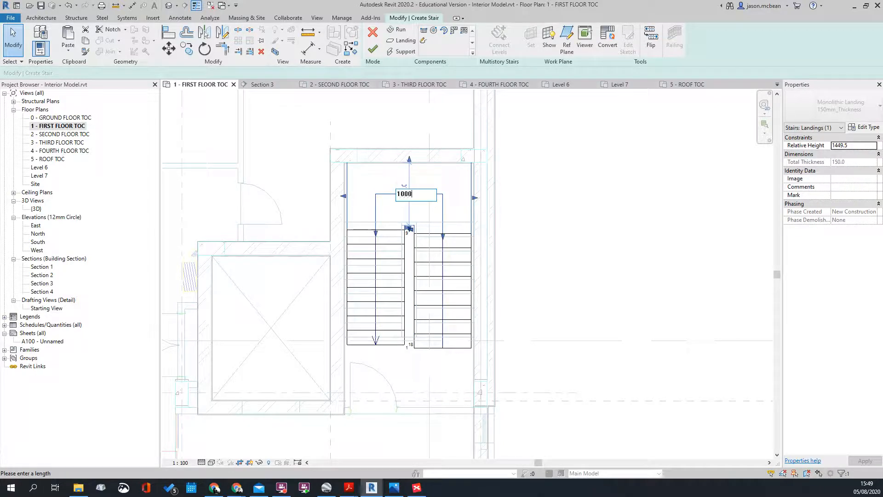
{"action": "key", "text": "Escape"}
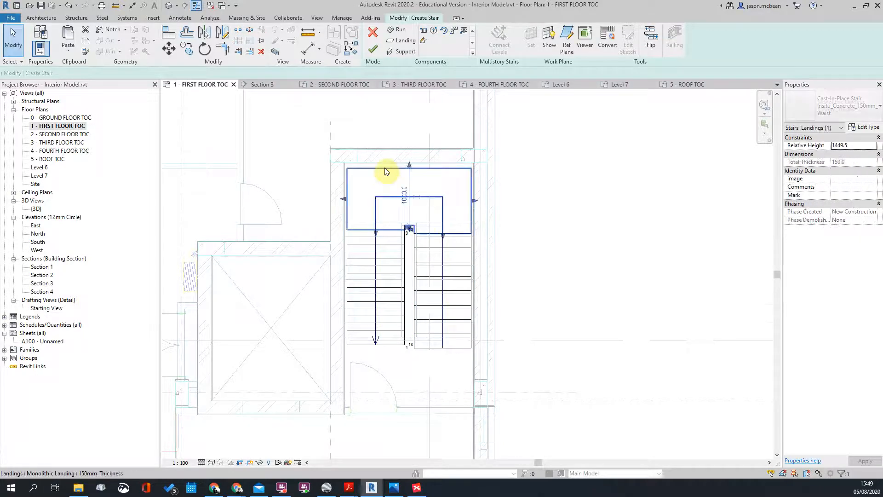
Step: Move all stair sketch elements into place, shifting them 50 onto the column edge
{"action": "left_click_drag", "start_coordinate": [305, 153], "coordinate": [538, 405]}
{"action": "scroll", "coordinate": [458, 201], "scroll_direction": "up", "scroll_amount": 4}
{"action": "middle_click_drag", "start_coordinate": [474, 181], "coordinate": [445, 326]}
{"action": "scroll", "coordinate": [448, 280], "scroll_direction": "up", "scroll_amount": 2}
{"action": "key", "text": "m"}
{"action": "key", "text": "v"}
{"action": "left_click", "coordinate": [455, 275]}
{"action": "scroll", "coordinate": [460, 263], "scroll_direction": "up", "scroll_amount": 2}
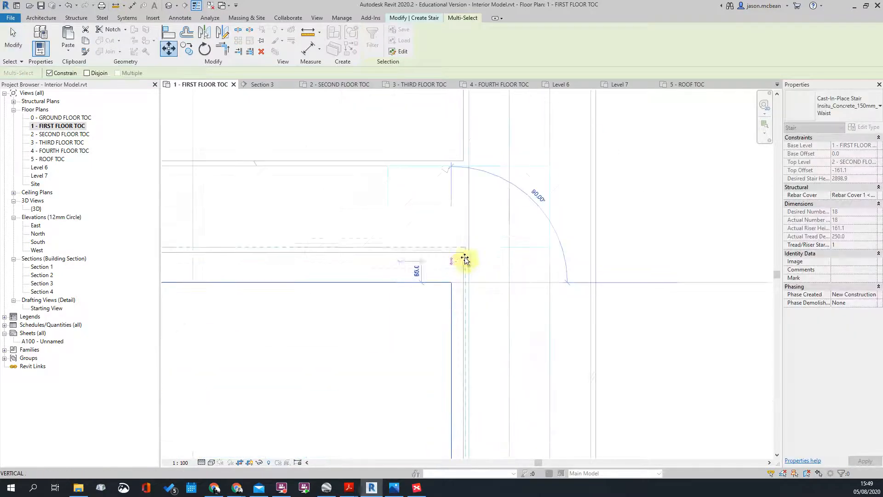
{"action": "left_click", "coordinate": [470, 253]}
{"action": "scroll", "coordinate": [467, 254], "scroll_direction": "up", "scroll_amount": 2}
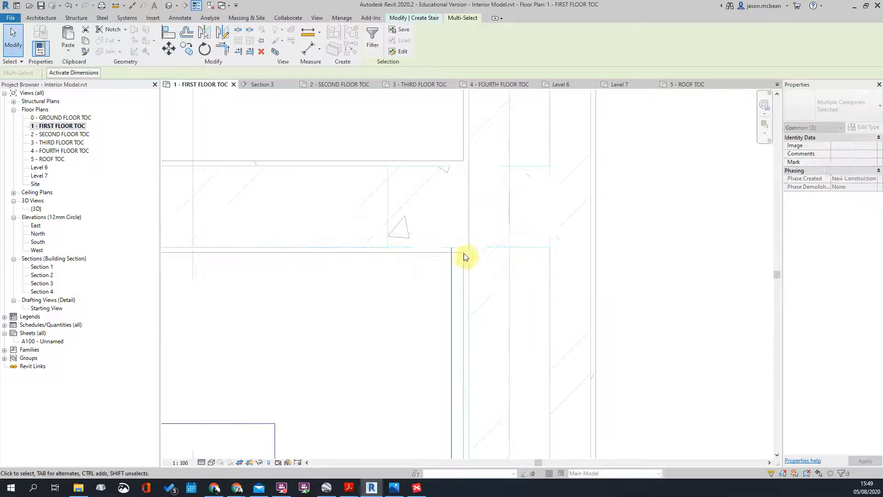
{"action": "scroll", "coordinate": [458, 257], "scroll_direction": "down", "scroll_amount": 1}
{"action": "key", "text": "m"}
{"action": "key", "text": "v"}
{"action": "left_click", "coordinate": [448, 247]}
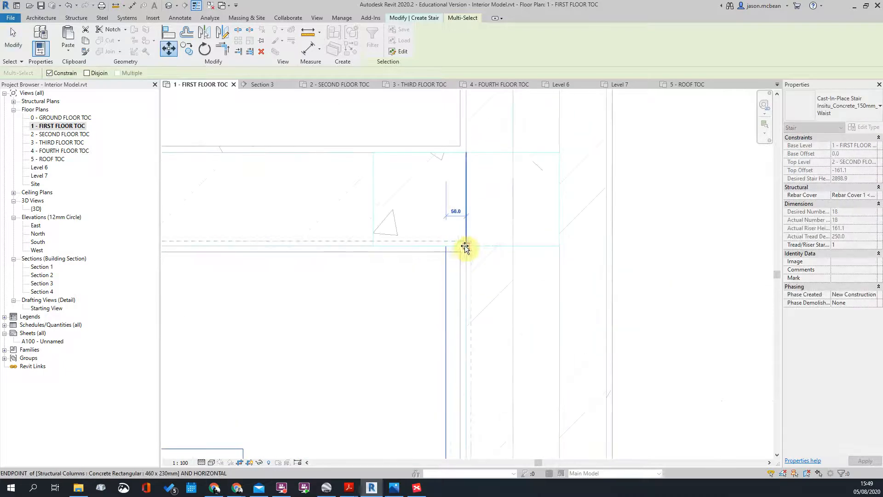
{"action": "left_click", "coordinate": [519, 201]}
{"action": "scroll", "coordinate": [509, 230], "scroll_direction": "down", "scroll_amount": 3}
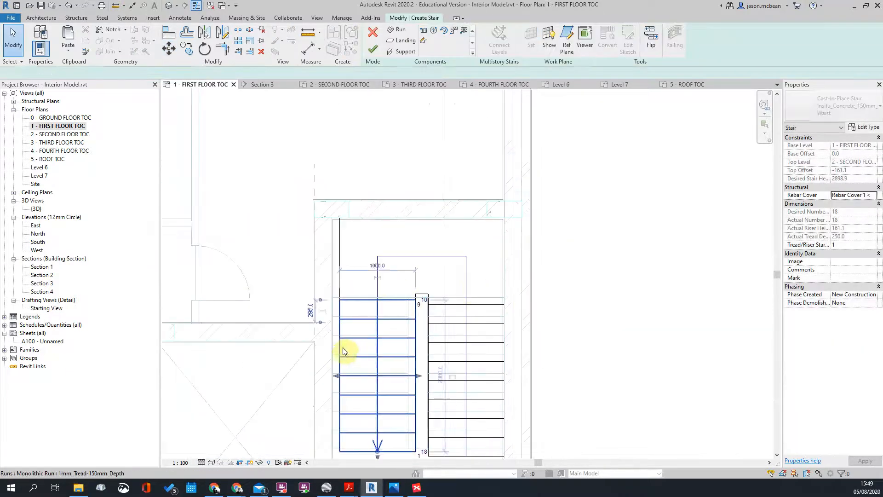
Step: Move the left stair run against the wall line
{"action": "left_click", "coordinate": [341, 336]}
{"action": "scroll", "coordinate": [347, 363], "scroll_direction": "up", "scroll_amount": 5}
{"action": "key", "text": "m"}
{"action": "key", "text": "v"}
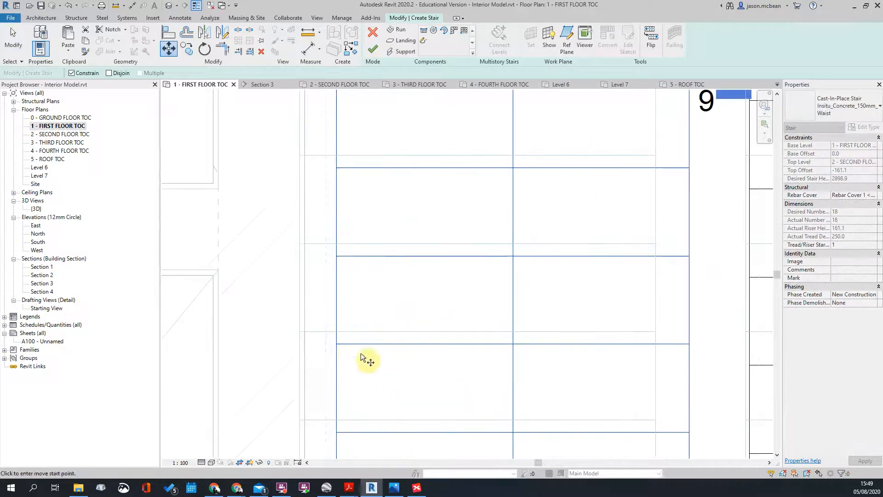
{"action": "left_click", "coordinate": [336, 305]}
{"action": "left_click", "coordinate": [299, 311]}
{"action": "scroll", "coordinate": [321, 258], "scroll_direction": "down", "scroll_amount": 3}
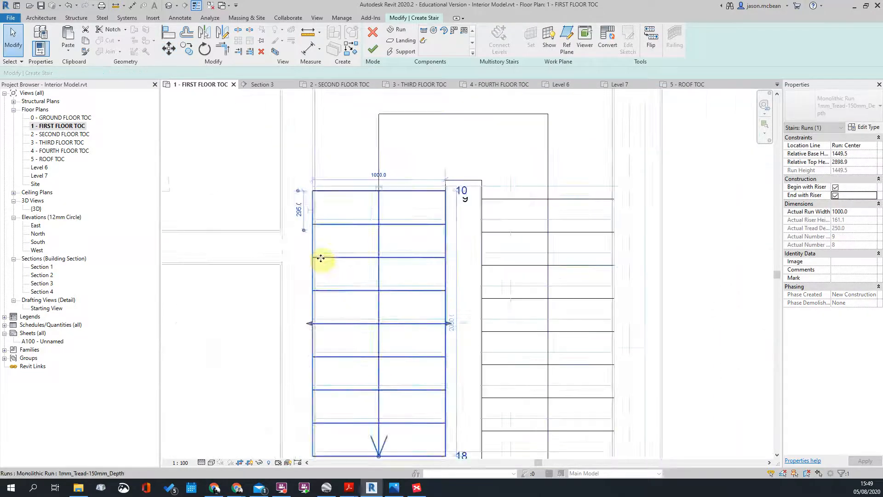
{"action": "scroll", "coordinate": [437, 213], "scroll_direction": "up", "scroll_amount": 2}
{"action": "scroll", "coordinate": [446, 246], "scroll_direction": "down", "scroll_amount": 2}
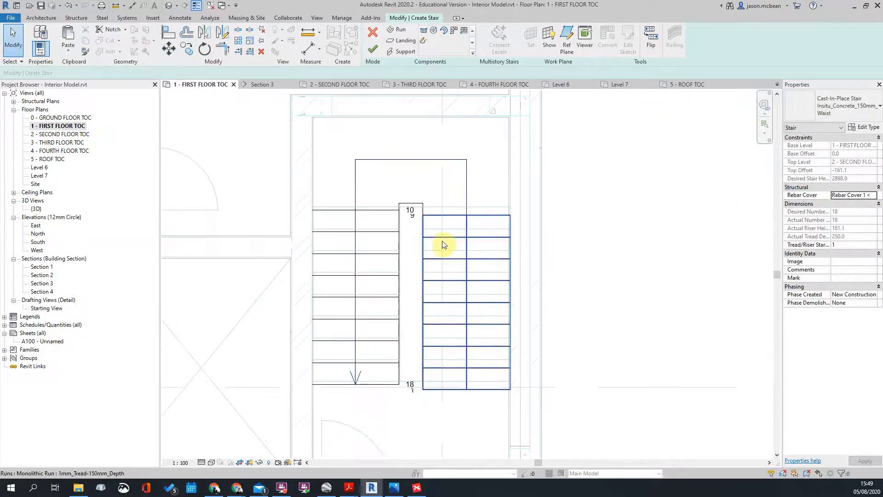
Step: Move the right stair run so its end sits on the edge
{"action": "left_click", "coordinate": [443, 244]}
{"action": "scroll", "coordinate": [443, 401], "scroll_direction": "up", "scroll_amount": 2}
{"action": "scroll", "coordinate": [447, 395], "scroll_direction": "down", "scroll_amount": 1}
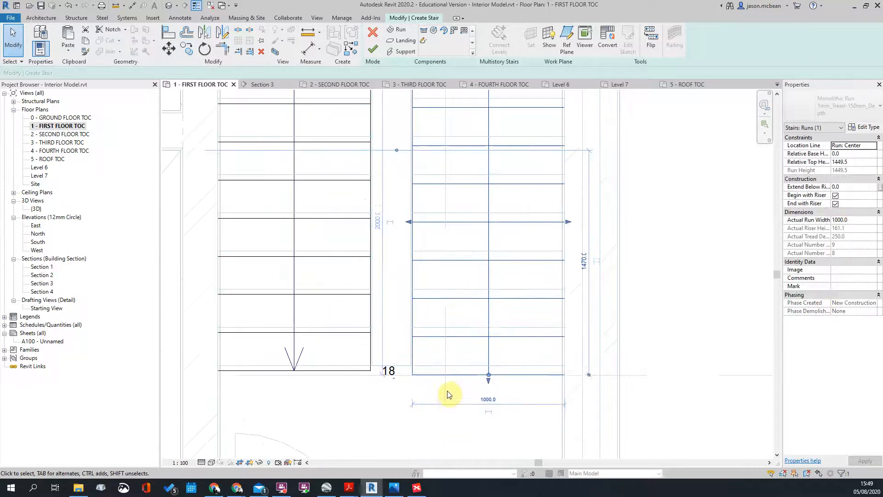
{"action": "scroll", "coordinate": [449, 392], "scroll_direction": "down", "scroll_amount": 2}
{"action": "scroll", "coordinate": [437, 239], "scroll_direction": "up", "scroll_amount": 1}
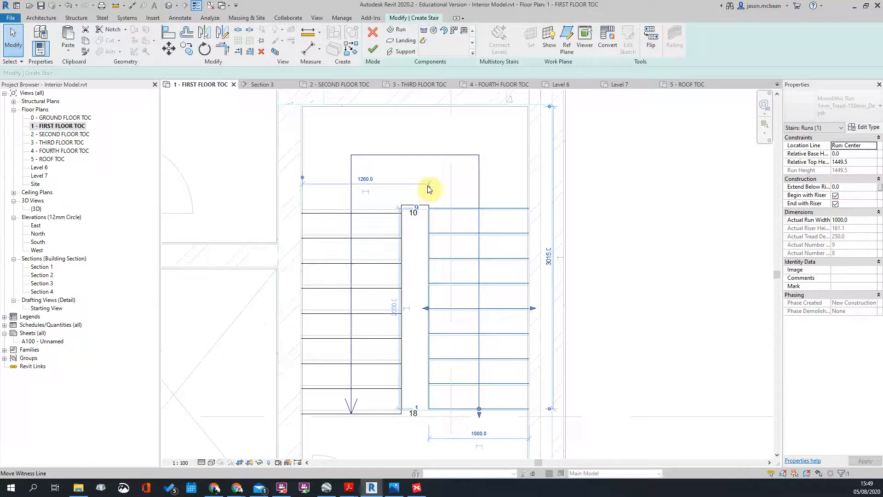
{"action": "scroll", "coordinate": [430, 187], "scroll_direction": "up", "scroll_amount": 2}
{"action": "scroll", "coordinate": [443, 233], "scroll_direction": "up", "scroll_amount": 2}
{"action": "scroll", "coordinate": [467, 240], "scroll_direction": "down", "scroll_amount": 1}
{"action": "scroll", "coordinate": [454, 234], "scroll_direction": "up", "scroll_amount": 1}
{"action": "scroll", "coordinate": [455, 199], "scroll_direction": "down", "scroll_amount": 2}
{"action": "middle_click_drag", "start_coordinate": [523, 336], "coordinate": [496, 169]}
{"action": "scroll", "coordinate": [483, 401], "scroll_direction": "down", "scroll_amount": 2}
{"action": "scroll", "coordinate": [449, 404], "scroll_direction": "up", "scroll_amount": 4}
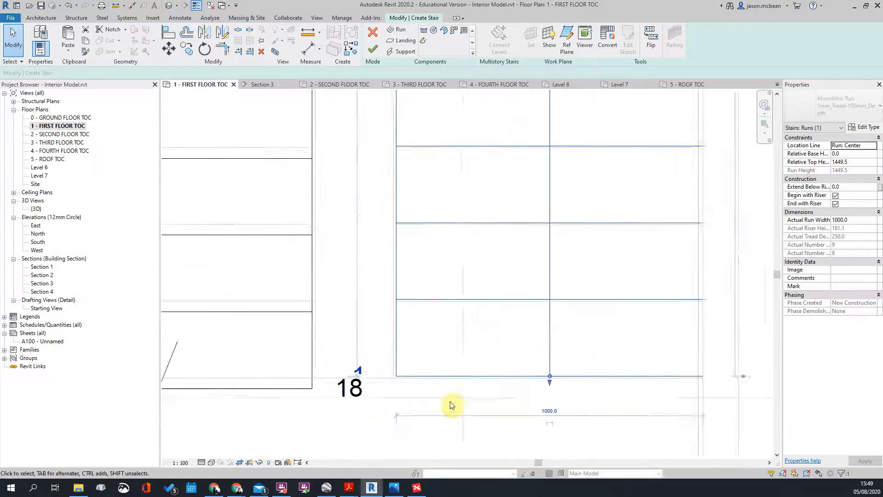
{"action": "left_click", "coordinate": [400, 312]}
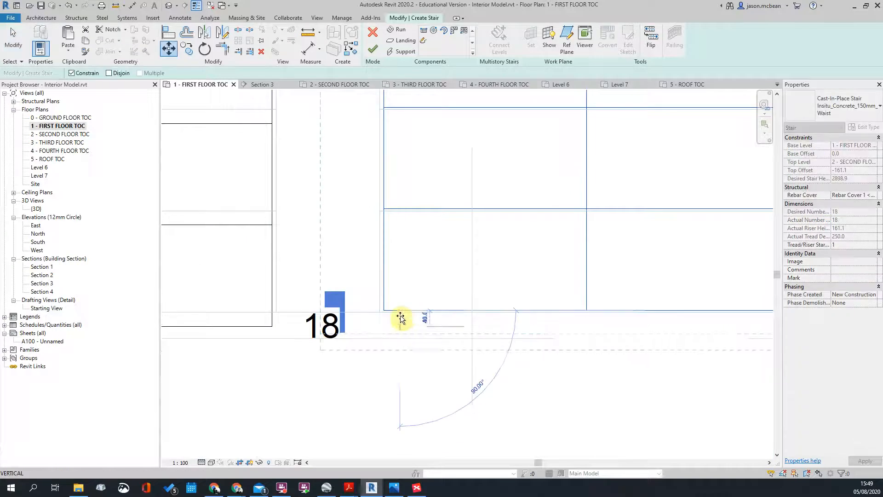
{"action": "scroll", "coordinate": [402, 320], "scroll_direction": "up", "scroll_amount": 3}
{"action": "left_click", "coordinate": [402, 305]}
{"action": "scroll", "coordinate": [451, 329], "scroll_direction": "down", "scroll_amount": 6}
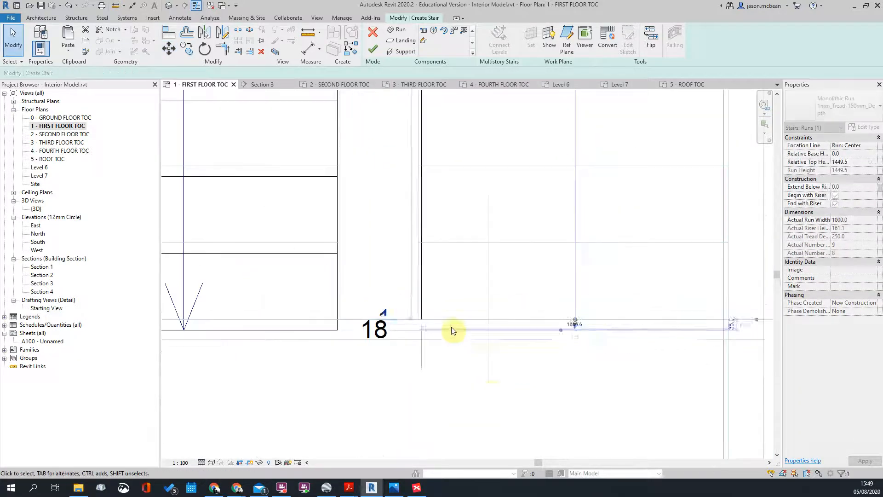
{"action": "left_click", "coordinate": [495, 389]}
{"action": "scroll", "coordinate": [451, 354], "scroll_direction": "down", "scroll_amount": 3}
{"action": "scroll", "coordinate": [419, 366], "scroll_direction": "up", "scroll_amount": 2}
Step: Align the right run to the horizontal reference line with AL
{"action": "left_click", "coordinate": [418, 367]}
{"action": "scroll", "coordinate": [423, 158], "scroll_direction": "up", "scroll_amount": 3}
{"action": "middle_click_drag", "start_coordinate": [472, 148], "coordinate": [465, 244]}
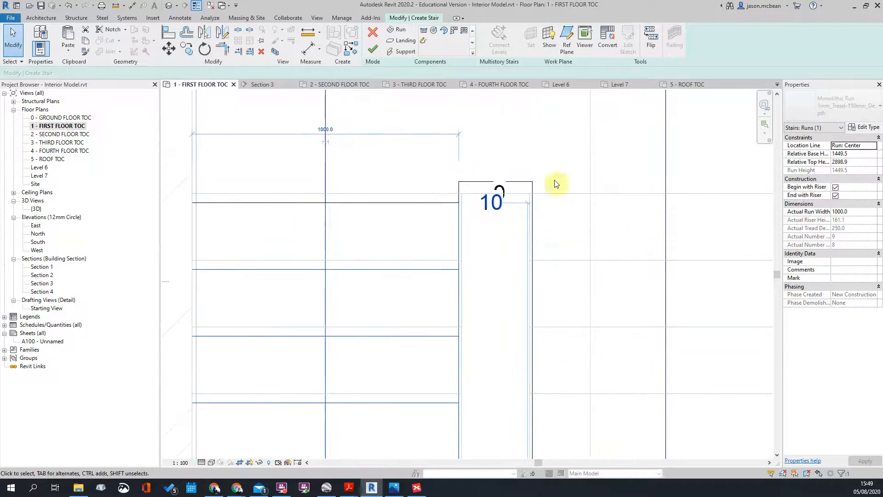
{"action": "left_click", "coordinate": [559, 231]}
{"action": "key", "text": "a"}
{"action": "key", "text": "l"}
{"action": "left_click", "coordinate": [559, 194]}
{"action": "left_click", "coordinate": [432, 203]}
{"action": "scroll", "coordinate": [443, 216], "scroll_direction": "down", "scroll_amount": 5}
{"action": "key", "text": "Escape"}
{"action": "key", "text": "Escape"}
Step: Finish stair editing and inspect the multistory stair in the Section 1 view
{"action": "left_click", "coordinate": [372, 49]}
{"action": "scroll", "coordinate": [503, 253], "scroll_direction": "down", "scroll_amount": 6}
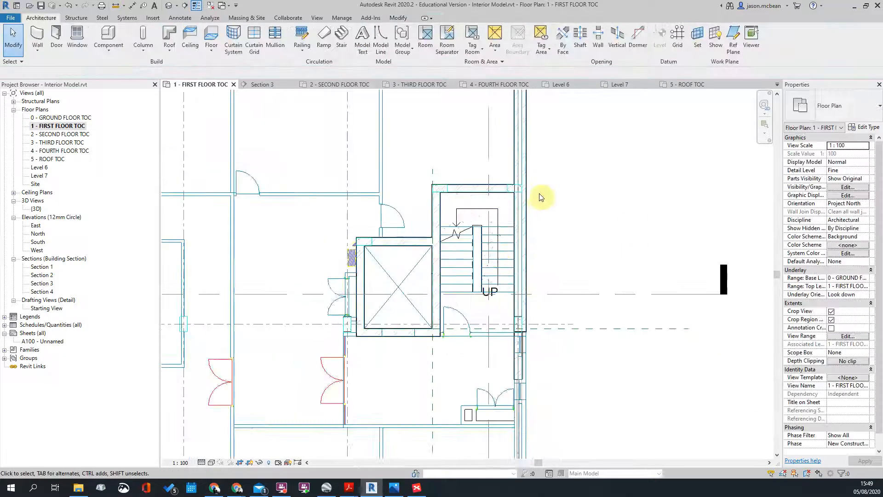
{"action": "scroll", "coordinate": [520, 228], "scroll_direction": "down", "scroll_amount": 3}
{"action": "double_click", "coordinate": [517, 285]}
{"action": "scroll", "coordinate": [444, 190], "scroll_direction": "up", "scroll_amount": 4}
{"action": "left_click", "coordinate": [433, 137]}
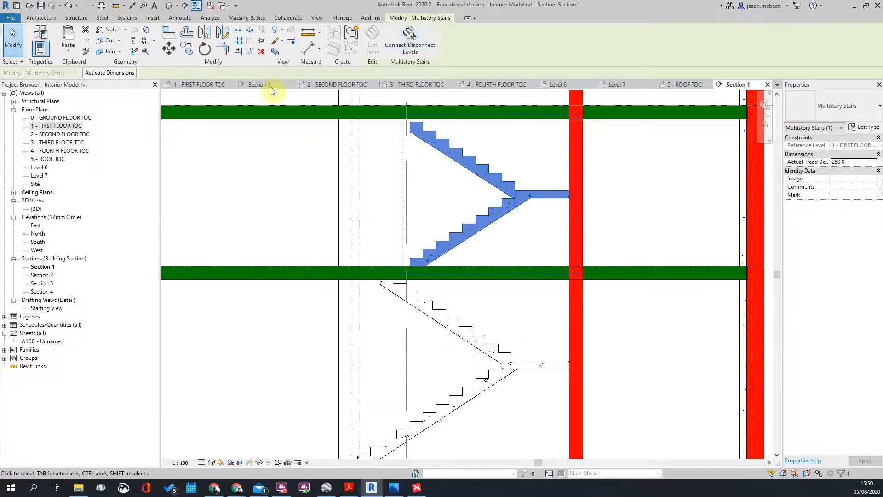
{"action": "key", "text": "Escape"}
Step: Edit the first-floor stair from the 1 - FIRST FLOOR TOC plan
{"action": "double_click", "coordinate": [55, 126]}
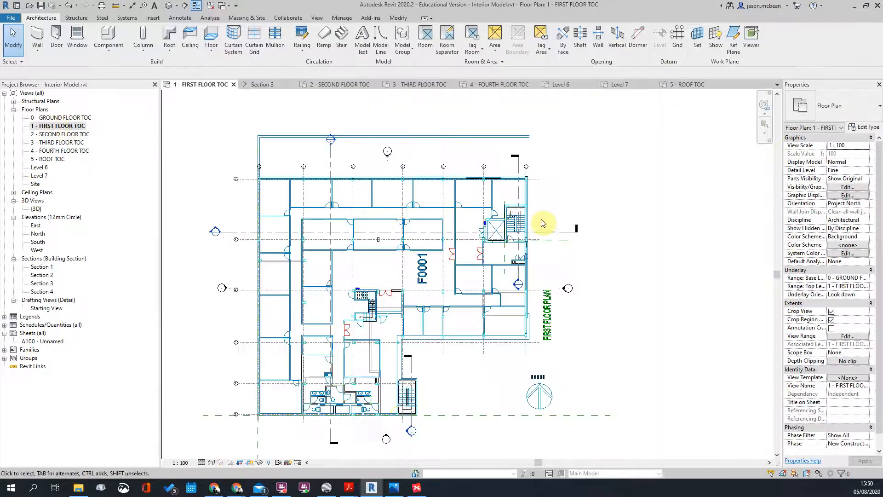
{"action": "scroll", "coordinate": [541, 220], "scroll_direction": "up", "scroll_amount": 6}
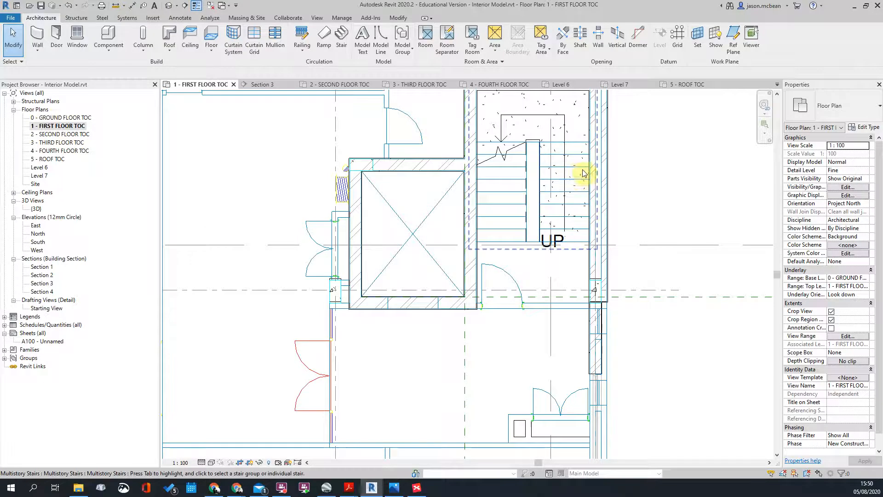
{"action": "left_click", "coordinate": [562, 171]}
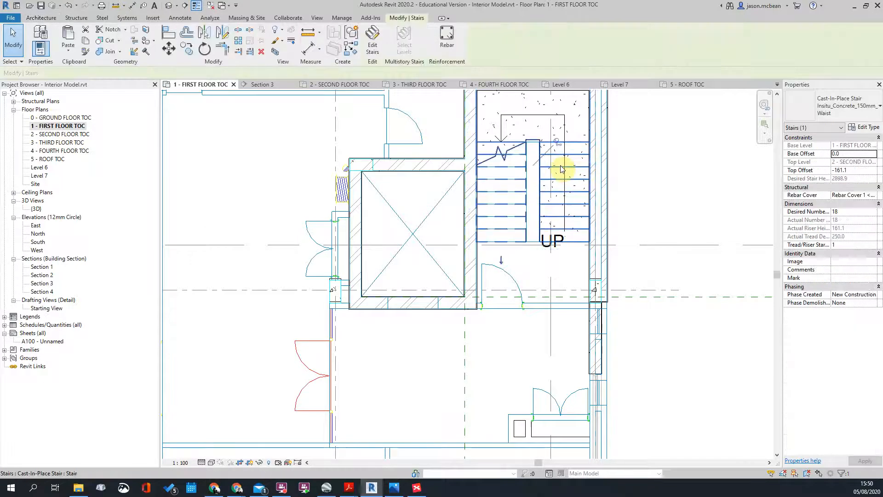
{"action": "left_click", "coordinate": [376, 44]}
Step: Lengthen the stair run by one riser to 19 risers and finish editing
{"action": "scroll", "coordinate": [467, 207], "scroll_direction": "up", "scroll_amount": 3}
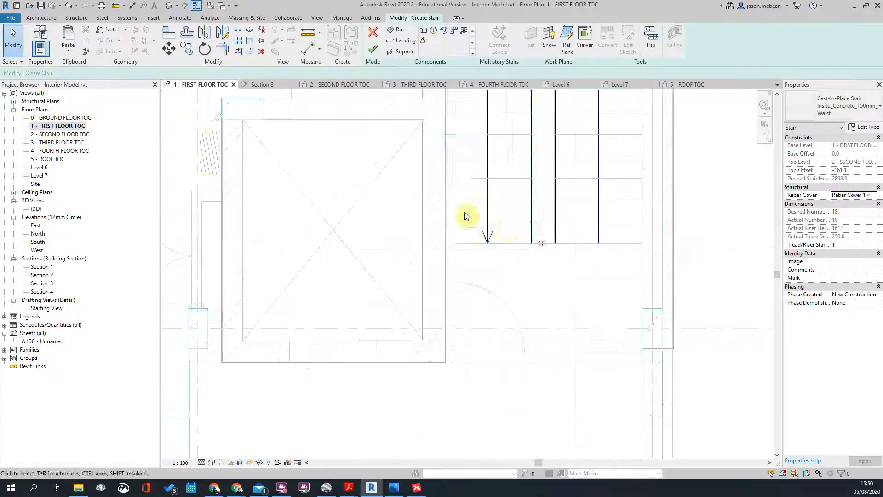
{"action": "left_click", "coordinate": [487, 221]}
{"action": "scroll", "coordinate": [487, 246], "scroll_direction": "up", "scroll_amount": 2}
{"action": "left_click_drag", "start_coordinate": [488, 242], "coordinate": [489, 279]}
{"action": "left_click", "coordinate": [567, 285]}
{"action": "left_click", "coordinate": [548, 292]}
{"action": "scroll", "coordinate": [552, 281], "scroll_direction": "down", "scroll_amount": 5}
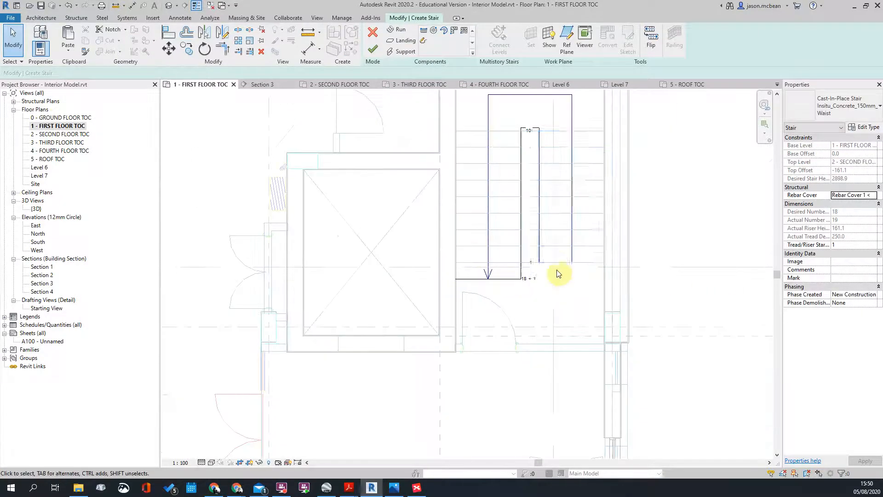
{"action": "left_click", "coordinate": [371, 50]}
{"action": "scroll", "coordinate": [395, 244], "scroll_direction": "down", "scroll_amount": 3}
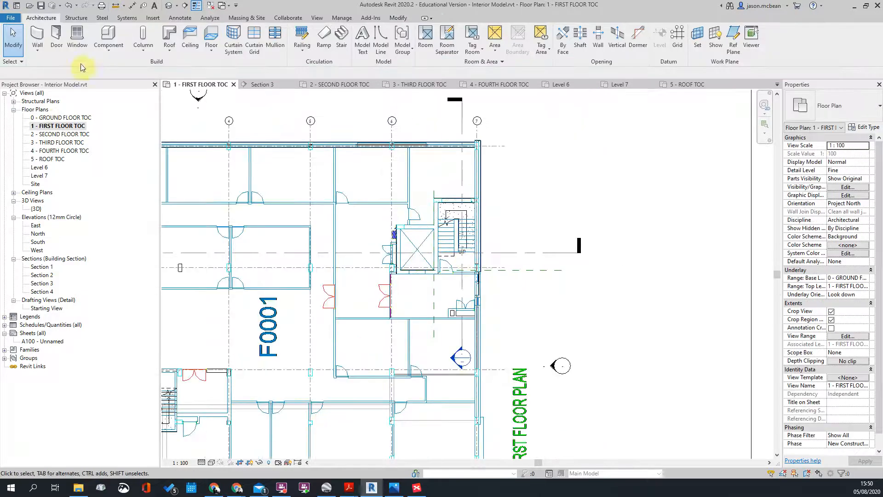
Step: Open Section 1 and select the multistory stair to check its flights between the green slabs
{"action": "double_click", "coordinate": [453, 357]}
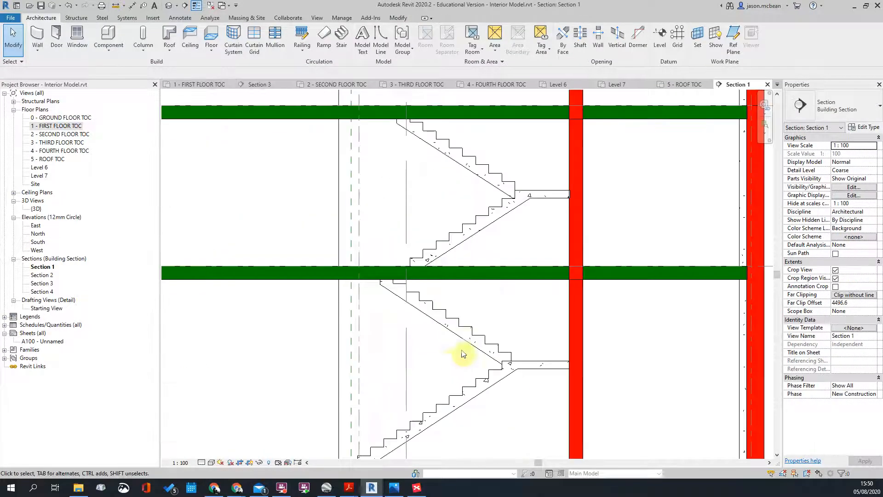
{"action": "left_click", "coordinate": [468, 240]}
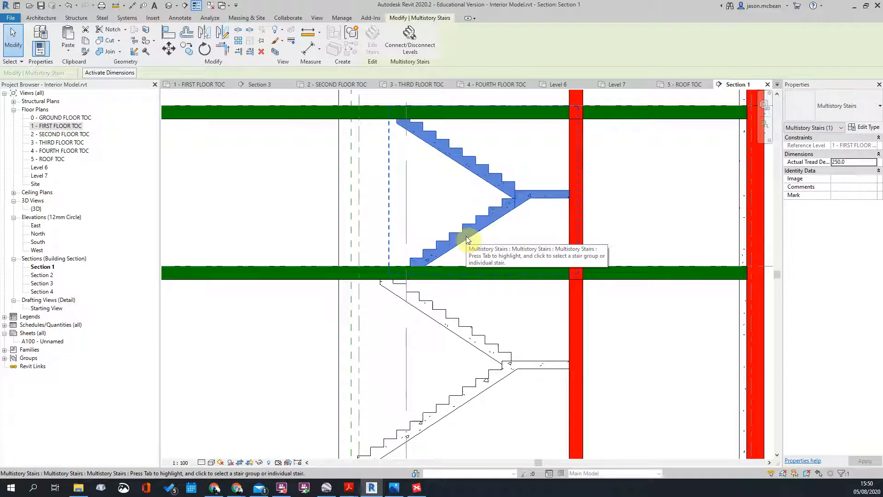
{"action": "key", "text": "Escape"}
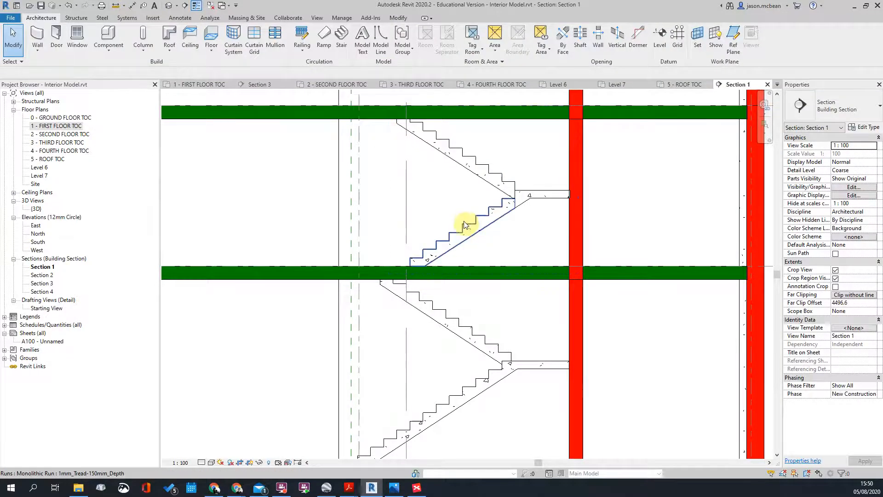
{"action": "scroll", "coordinate": [465, 222], "scroll_direction": "up", "scroll_amount": 2}
{"action": "scroll", "coordinate": [498, 192], "scroll_direction": "down", "scroll_amount": 2}
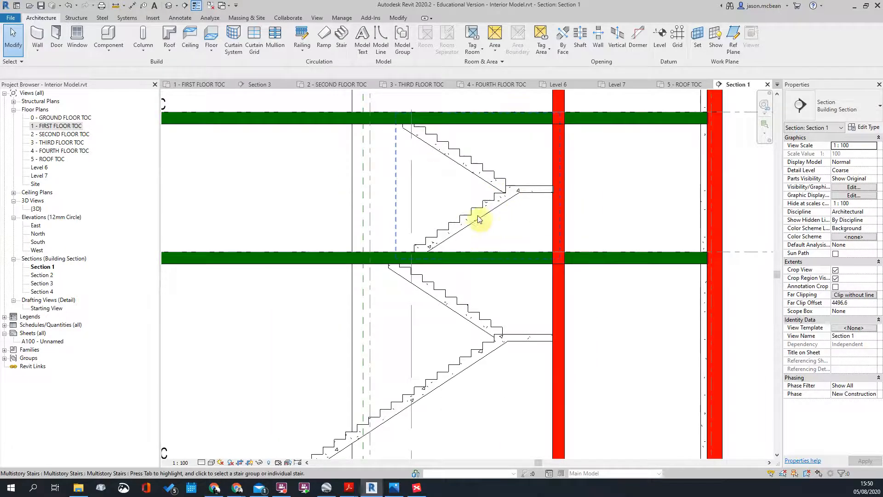
{"action": "scroll", "coordinate": [517, 196], "scroll_direction": "up", "scroll_amount": 1}
{"action": "scroll", "coordinate": [502, 202], "scroll_direction": "down", "scroll_amount": 2}
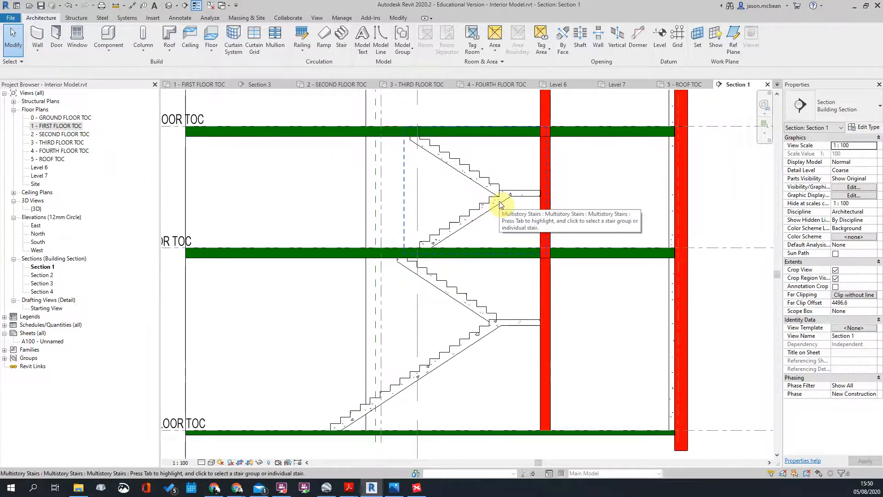
{"action": "scroll", "coordinate": [457, 192], "scroll_direction": "down", "scroll_amount": 2}
{"action": "scroll", "coordinate": [429, 174], "scroll_direction": "up", "scroll_amount": 3}
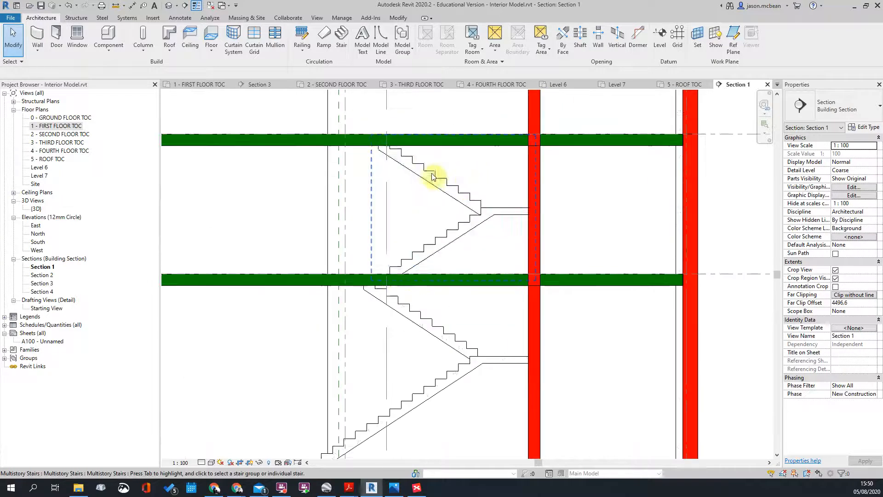
Step: Reselect the multistory stair and zoom and pan down to inspect the lower flights at each level
{"action": "left_click", "coordinate": [432, 176]}
{"action": "scroll", "coordinate": [442, 184], "scroll_direction": "down", "scroll_amount": 2}
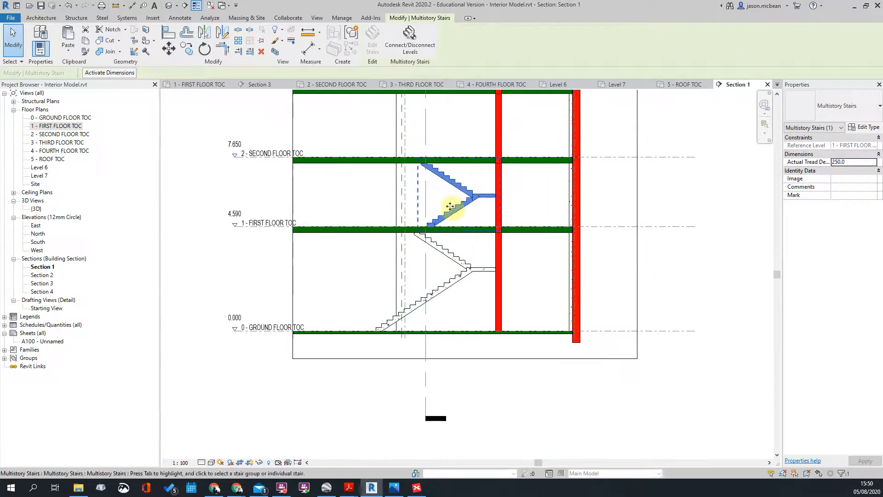
{"action": "scroll", "coordinate": [464, 206], "scroll_direction": "up", "scroll_amount": 2}
{"action": "scroll", "coordinate": [423, 197], "scroll_direction": "down", "scroll_amount": 2}
{"action": "scroll", "coordinate": [450, 188], "scroll_direction": "up", "scroll_amount": 2}
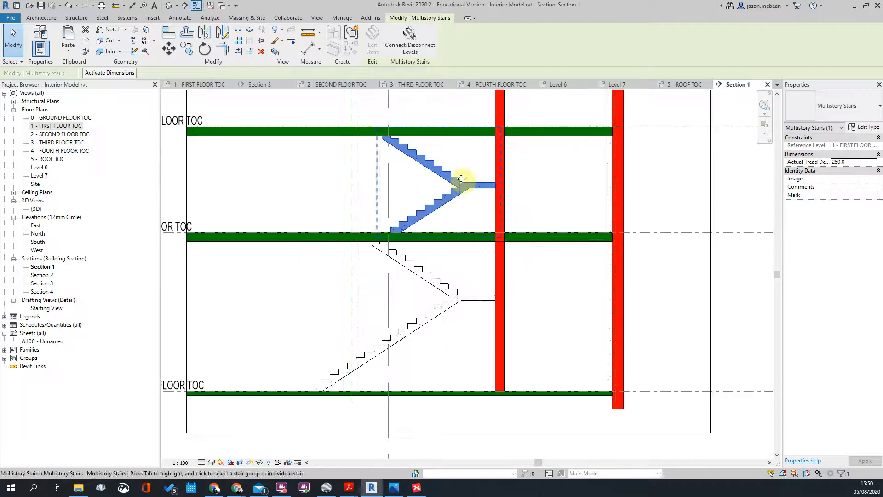
{"action": "scroll", "coordinate": [394, 221], "scroll_direction": "up", "scroll_amount": 2}
{"action": "scroll", "coordinate": [414, 243], "scroll_direction": "up", "scroll_amount": 3}
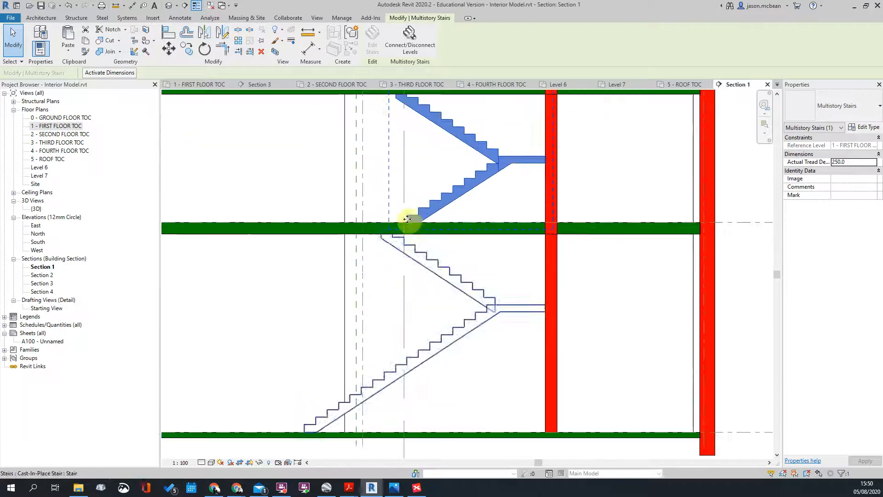
{"action": "scroll", "coordinate": [374, 229], "scroll_direction": "down", "scroll_amount": 4}
{"action": "scroll", "coordinate": [408, 234], "scroll_direction": "up", "scroll_amount": 3}
{"action": "middle_click_drag", "start_coordinate": [408, 233], "coordinate": [419, 326]}
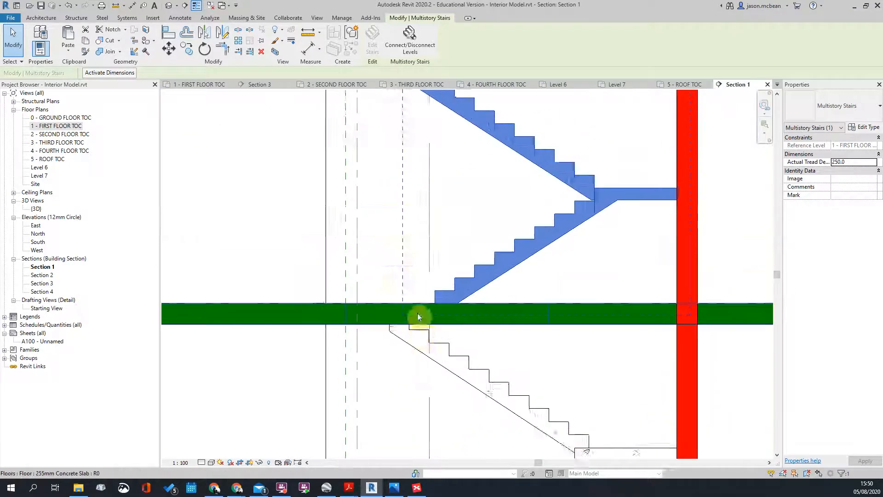
{"action": "scroll", "coordinate": [425, 299], "scroll_direction": "down", "scroll_amount": 3}
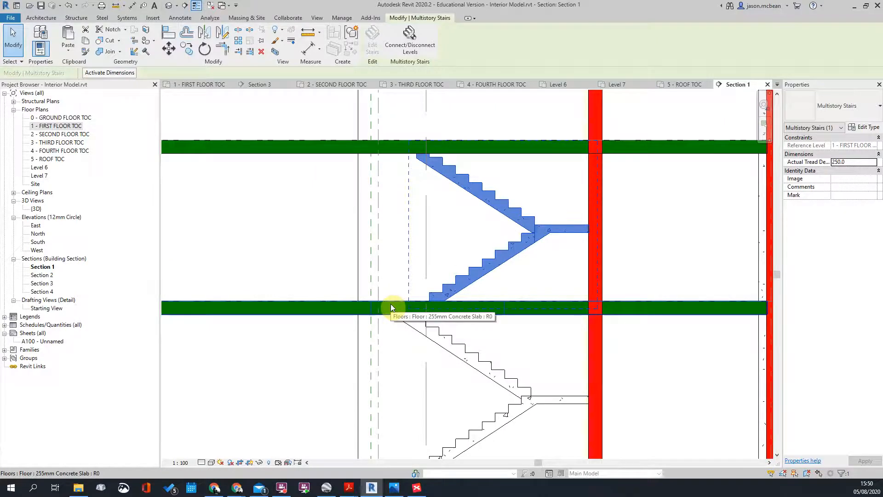
{"action": "scroll", "coordinate": [531, 214], "scroll_direction": "down", "scroll_amount": 2}
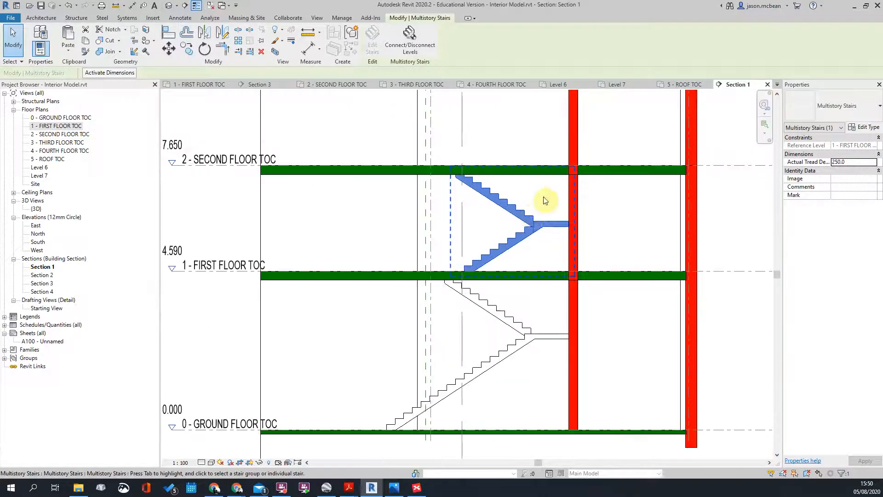
{"action": "scroll", "coordinate": [474, 209], "scroll_direction": "up", "scroll_amount": 3}
{"action": "scroll", "coordinate": [487, 186], "scroll_direction": "down", "scroll_amount": 2}
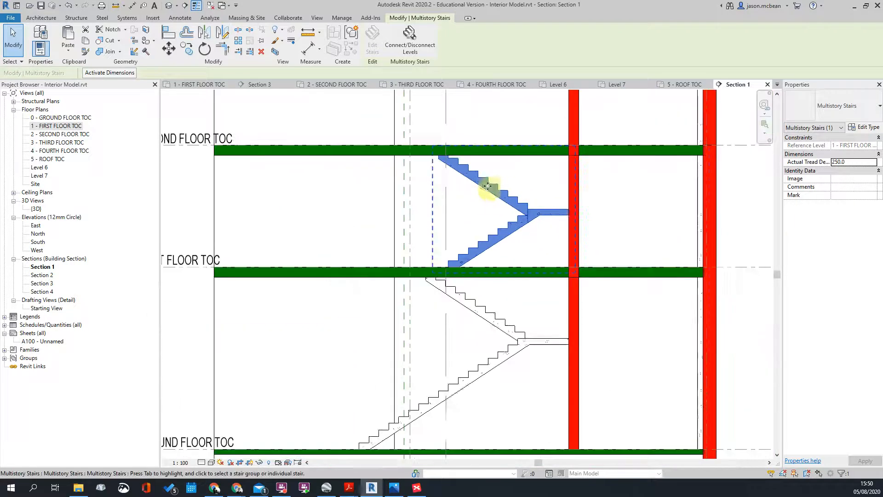
{"action": "scroll", "coordinate": [571, 200], "scroll_direction": "up", "scroll_amount": 1}
{"action": "scroll", "coordinate": [456, 213], "scroll_direction": "up", "scroll_amount": 2}
{"action": "scroll", "coordinate": [487, 241], "scroll_direction": "down", "scroll_amount": 2}
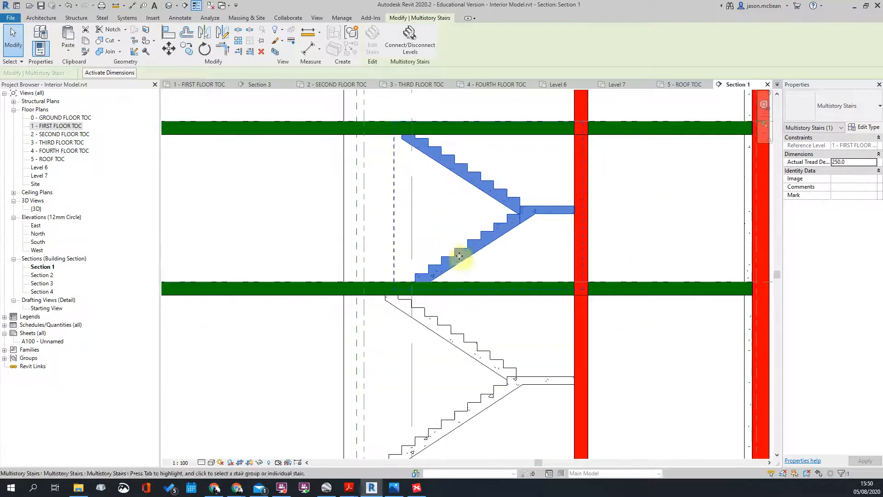
{"action": "scroll", "coordinate": [429, 251], "scroll_direction": "up", "scroll_amount": 1}
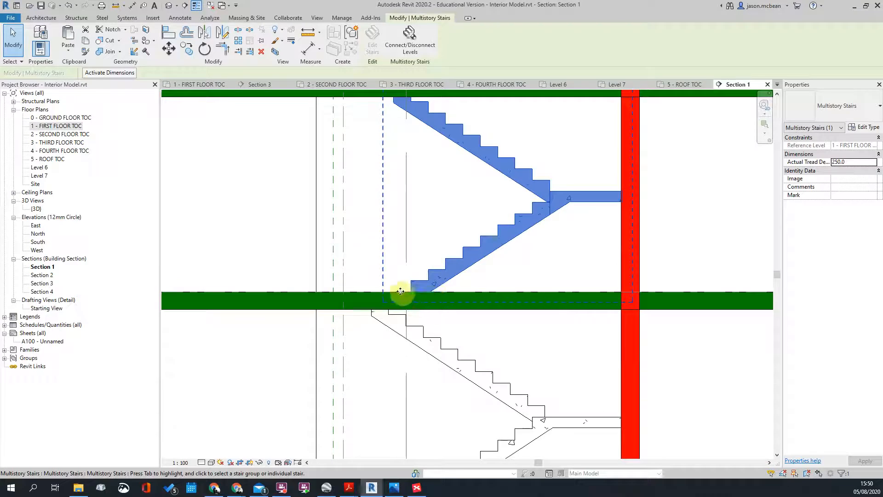
{"action": "scroll", "coordinate": [404, 293], "scroll_direction": "down", "scroll_amount": 1}
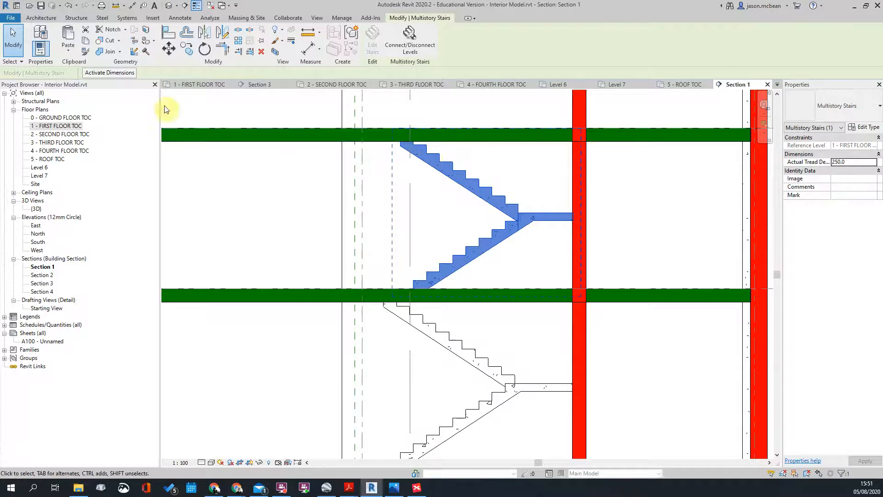
Step: On 1 - FIRST FLOOR TOC, isolate the single first-floor stair from the multistory stair and edit it
{"action": "double_click", "coordinate": [60, 126]}
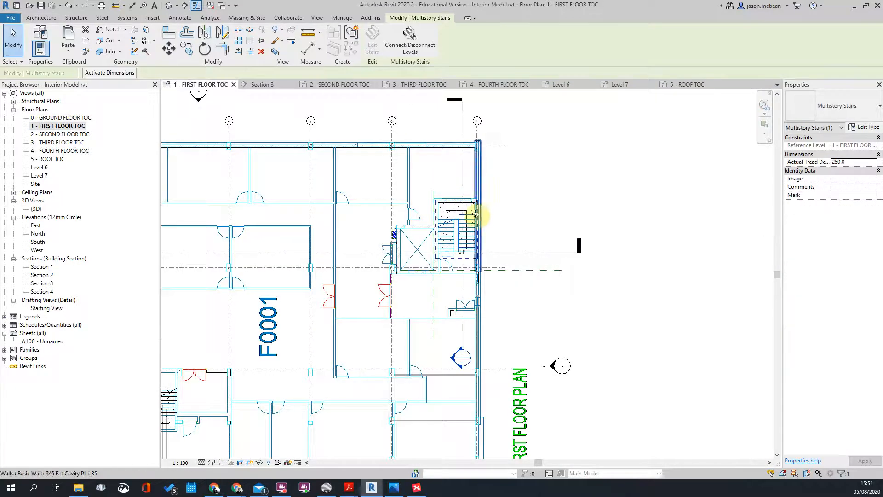
{"action": "scroll", "coordinate": [469, 243], "scroll_direction": "up", "scroll_amount": 2}
{"action": "left_click", "coordinate": [450, 259]}
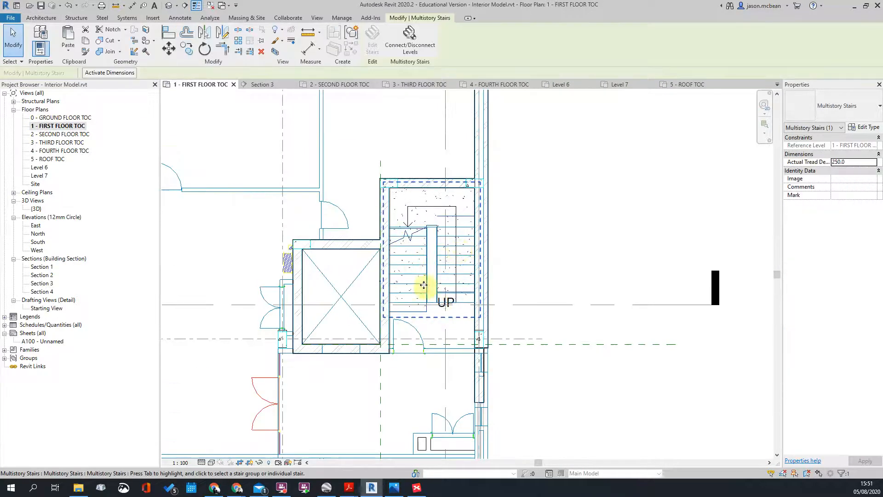
{"action": "scroll", "coordinate": [439, 251], "scroll_direction": "up", "scroll_amount": 2}
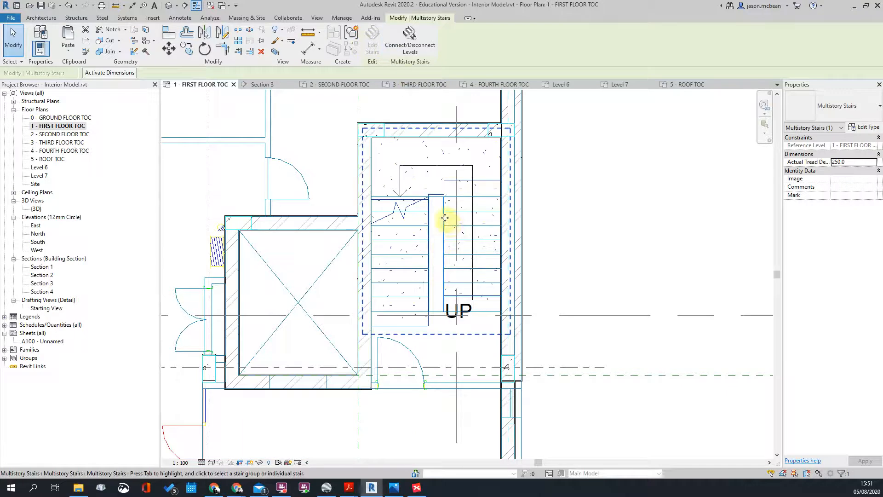
{"action": "key", "text": "Escape"}
{"action": "key", "text": "Tab"}
{"action": "left_click", "coordinate": [447, 223]}
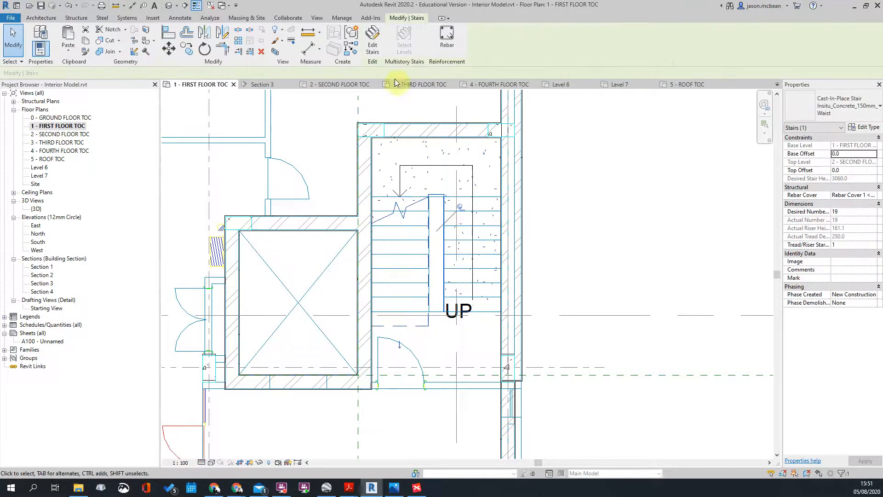
{"action": "left_click", "coordinate": [373, 41]}
Step: Drag the left run's end up one tread, shifting a tread to the other run
{"action": "left_click", "coordinate": [399, 326]}
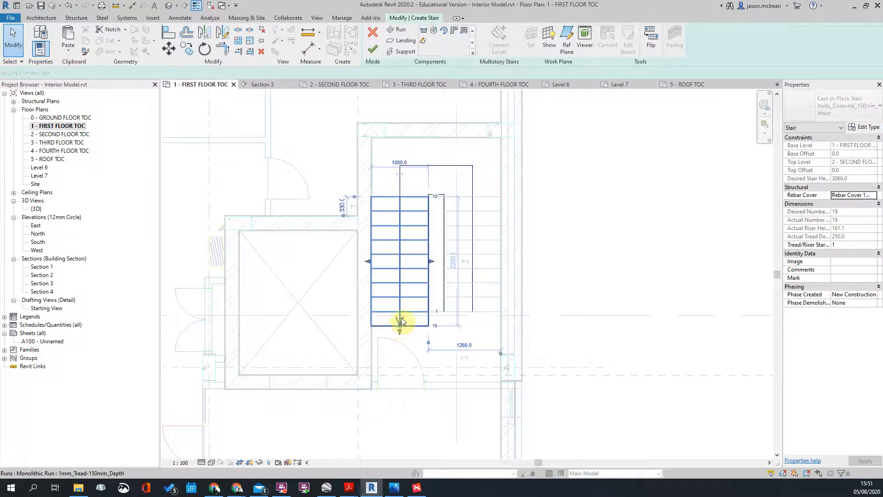
{"action": "scroll", "coordinate": [399, 325], "scroll_direction": "up", "scroll_amount": 2}
{"action": "left_click_drag", "start_coordinate": [397, 335], "coordinate": [396, 300]}
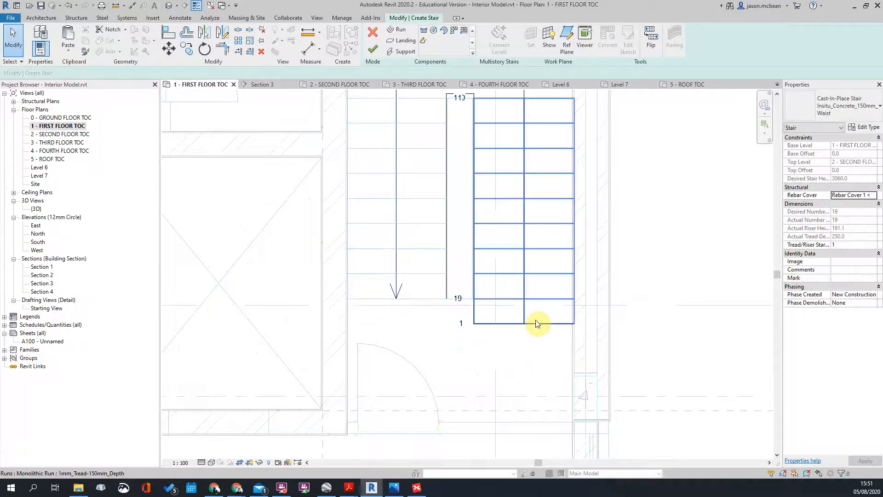
{"action": "scroll", "coordinate": [536, 322], "scroll_direction": "down", "scroll_amount": 1}
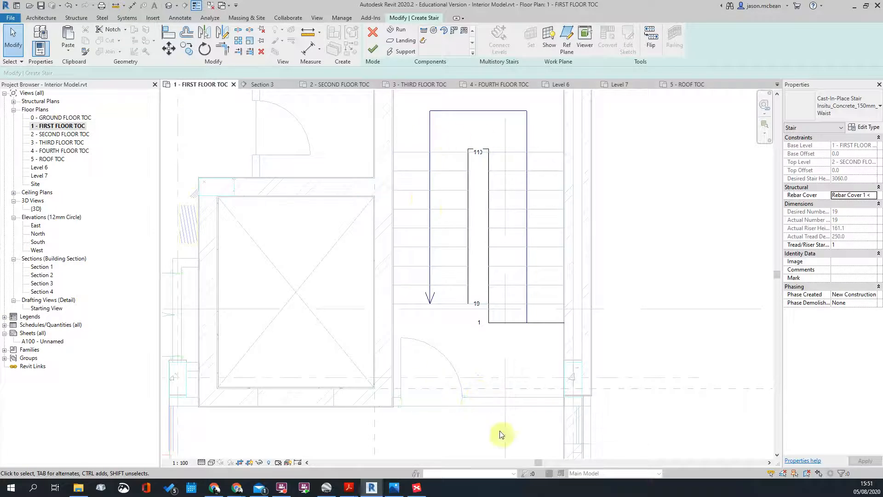
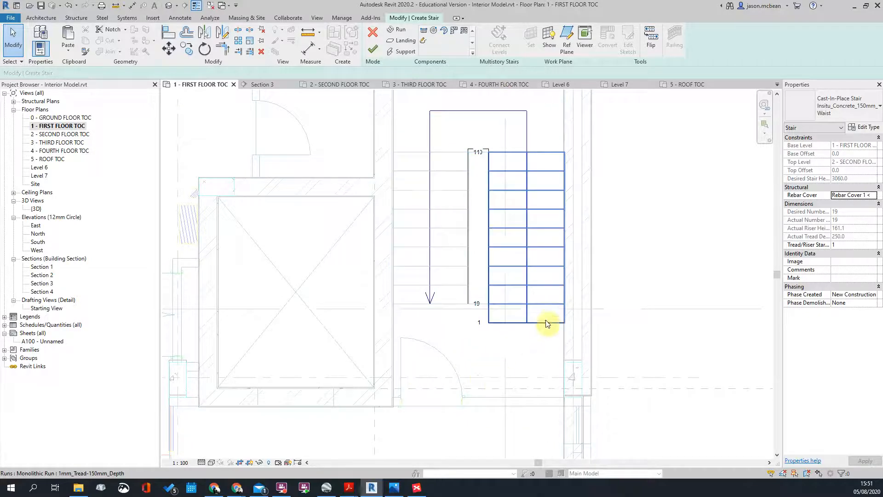
Step: Zoom out to check both runs of the two-run stair sketch, then finish the stair edit
{"action": "middle_click_drag", "start_coordinate": [604, 347], "coordinate": [563, 302]}
{"action": "scroll", "coordinate": [564, 301], "scroll_direction": "down", "scroll_amount": 1}
{"action": "scroll", "coordinate": [457, 311], "scroll_direction": "down", "scroll_amount": 2}
{"action": "scroll", "coordinate": [485, 301], "scroll_direction": "up", "scroll_amount": 3}
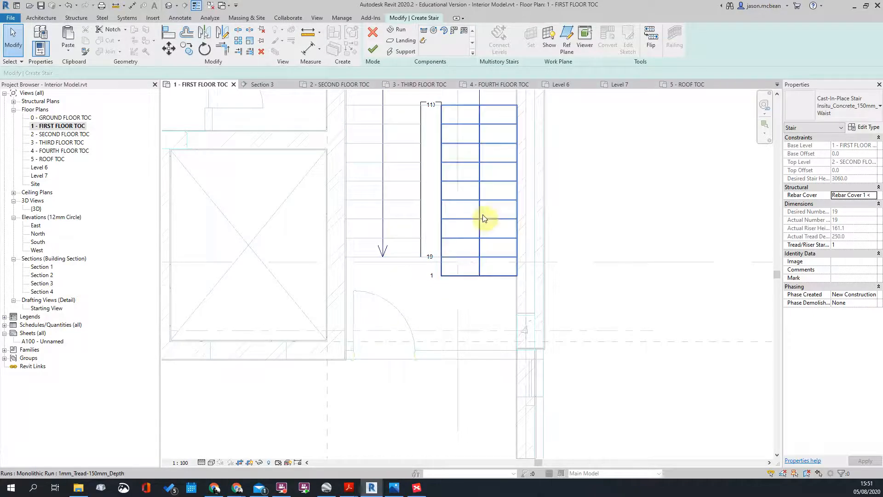
{"action": "scroll", "coordinate": [483, 260], "scroll_direction": "down", "scroll_amount": 3}
{"action": "scroll", "coordinate": [426, 166], "scroll_direction": "down", "scroll_amount": 4}
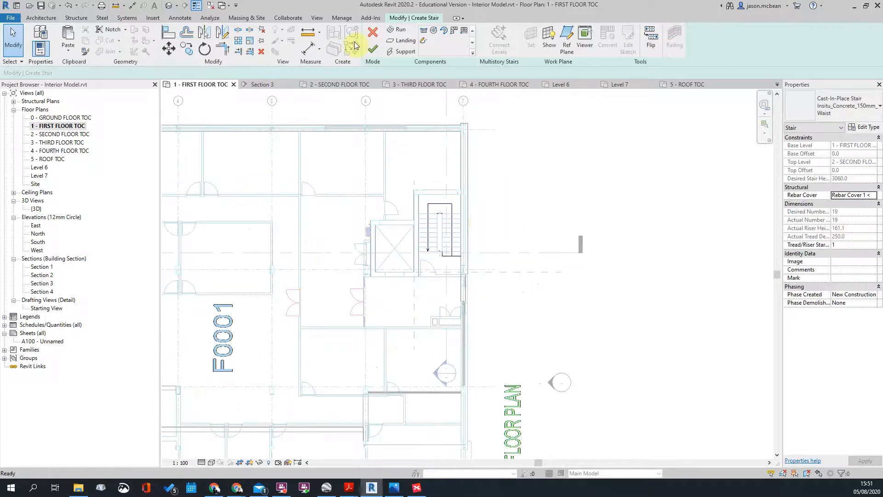
{"action": "left_click", "coordinate": [372, 49]}
{"action": "scroll", "coordinate": [460, 262], "scroll_direction": "down", "scroll_amount": 4}
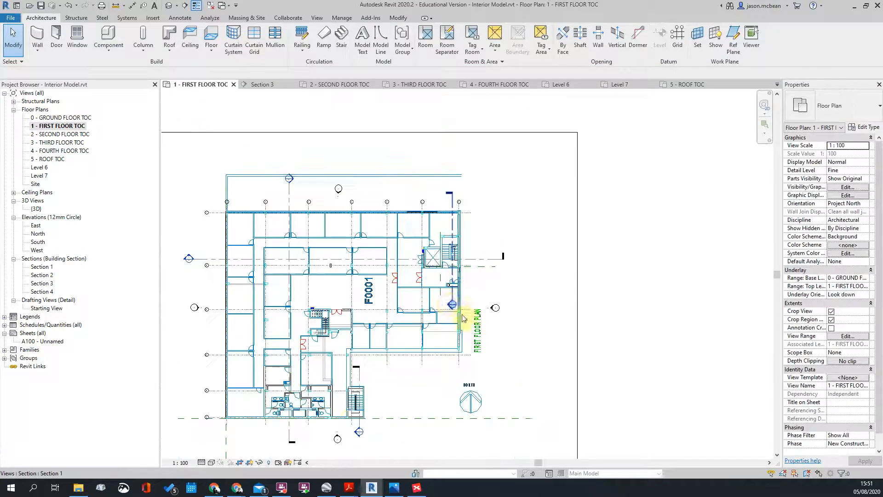
{"action": "scroll", "coordinate": [448, 303], "scroll_direction": "up", "scroll_amount": 2}
{"action": "double_click", "coordinate": [442, 301]}
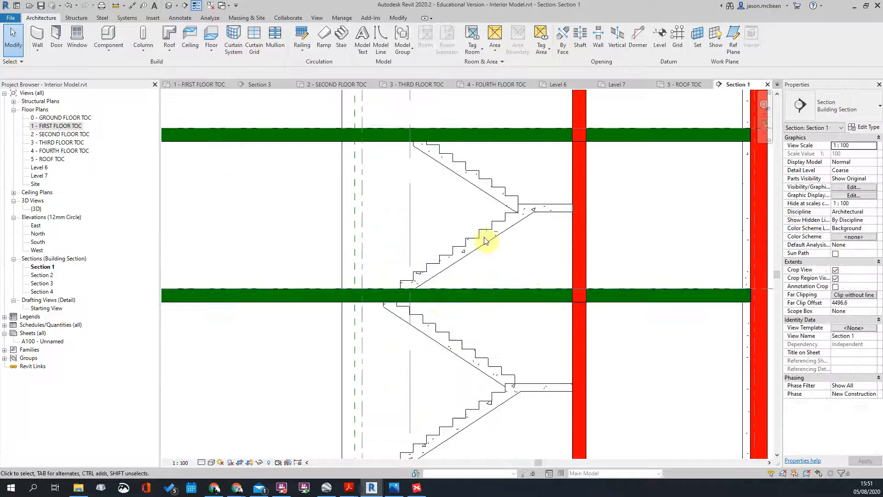
{"action": "left_click", "coordinate": [531, 213]}
{"action": "key", "text": "Escape"}
{"action": "left_click", "coordinate": [532, 208]}
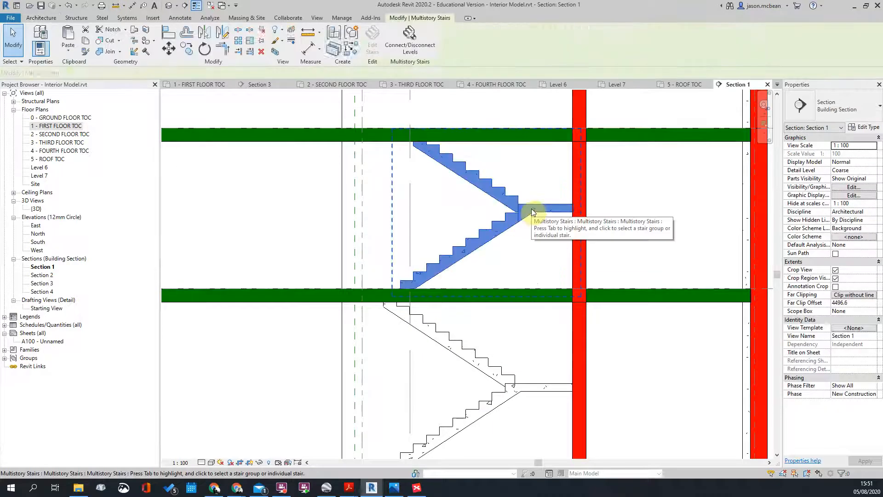
{"action": "key", "text": "Escape"}
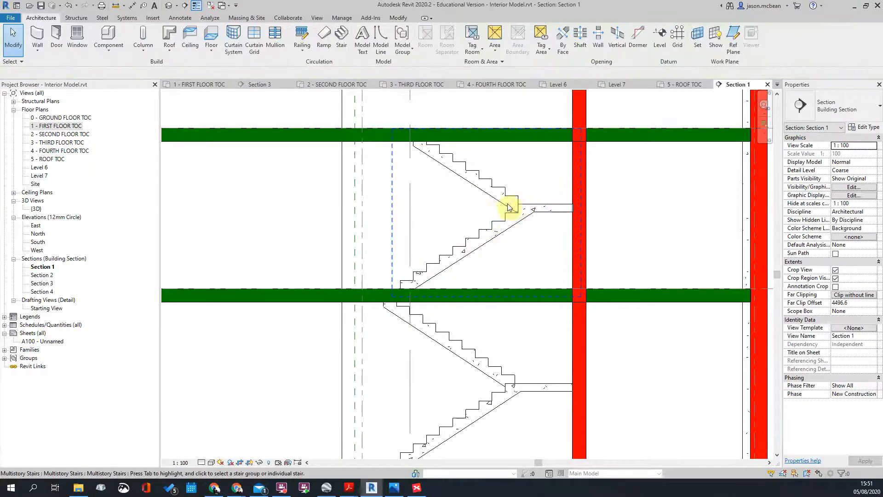
{"action": "double_click", "coordinate": [92, 126]}
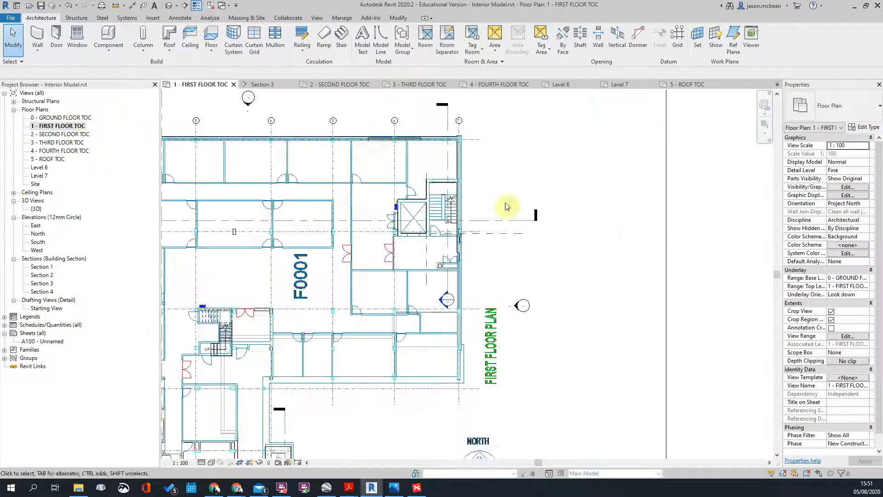
{"action": "scroll", "coordinate": [460, 205], "scroll_direction": "up", "scroll_amount": 4}
{"action": "left_click", "coordinate": [413, 192]}
{"action": "scroll", "coordinate": [413, 192], "scroll_direction": "up", "scroll_amount": 3}
{"action": "scroll", "coordinate": [414, 193], "scroll_direction": "down", "scroll_amount": 2}
{"action": "scroll", "coordinate": [428, 180], "scroll_direction": "up", "scroll_amount": 1}
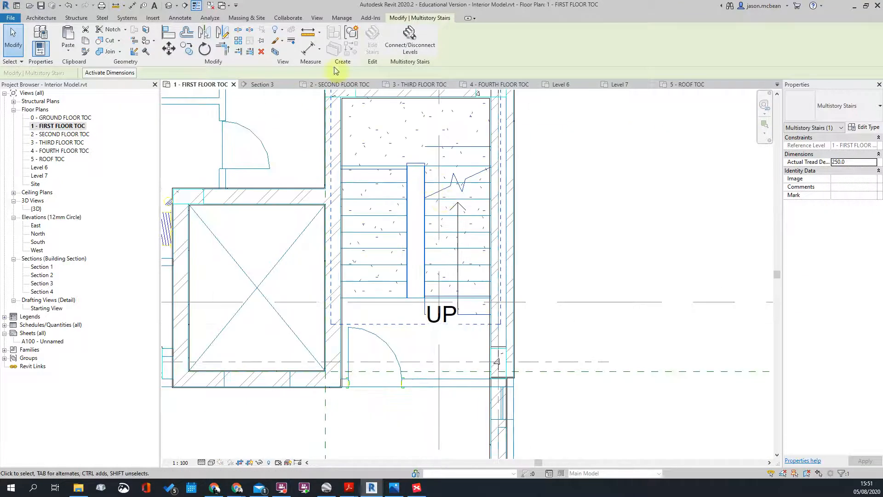
{"action": "key", "text": "Escape"}
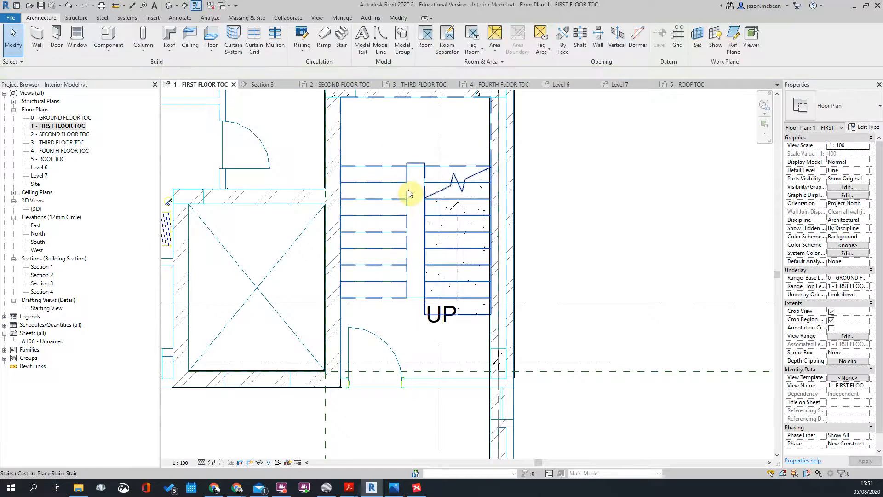
{"action": "left_click", "coordinate": [410, 194]}
Step: Back in stair edit mode, move the left run lower with MV
{"action": "left_click", "coordinate": [371, 48]}
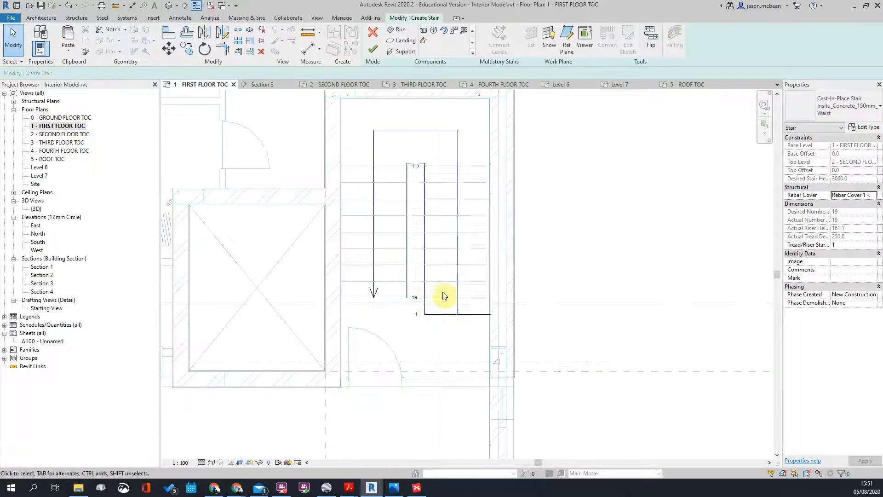
{"action": "left_click", "coordinate": [406, 273]}
{"action": "scroll", "coordinate": [408, 338], "scroll_direction": "up", "scroll_amount": 2}
{"action": "key", "text": "m"}
{"action": "key", "text": "v"}
{"action": "left_click", "coordinate": [405, 271]}
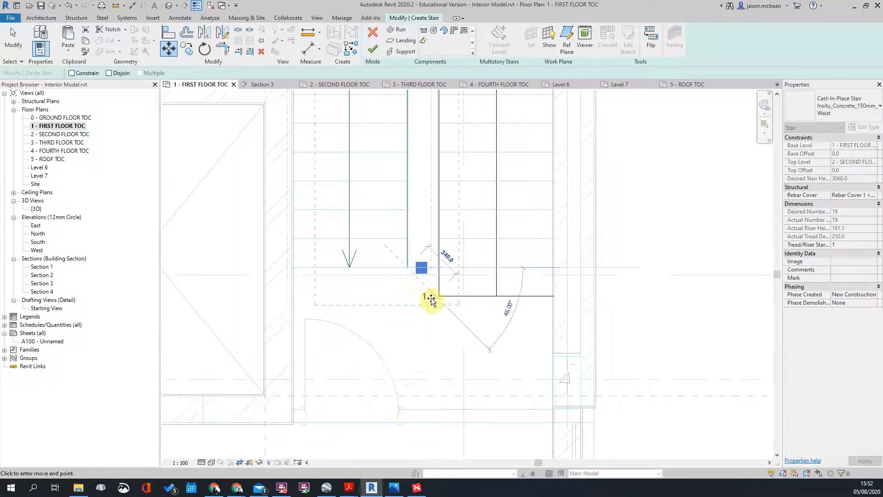
{"action": "left_click", "coordinate": [406, 294]}
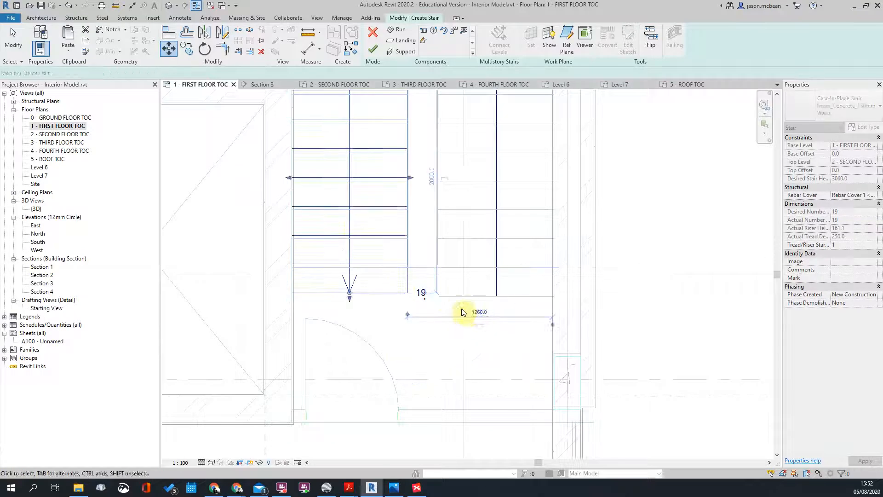
Step: Align the left run's end with the right run's end and finish the stair edit
{"action": "left_click", "coordinate": [457, 297]}
{"action": "left_click", "coordinate": [394, 293]}
{"action": "scroll", "coordinate": [483, 332], "scroll_direction": "down", "scroll_amount": 3}
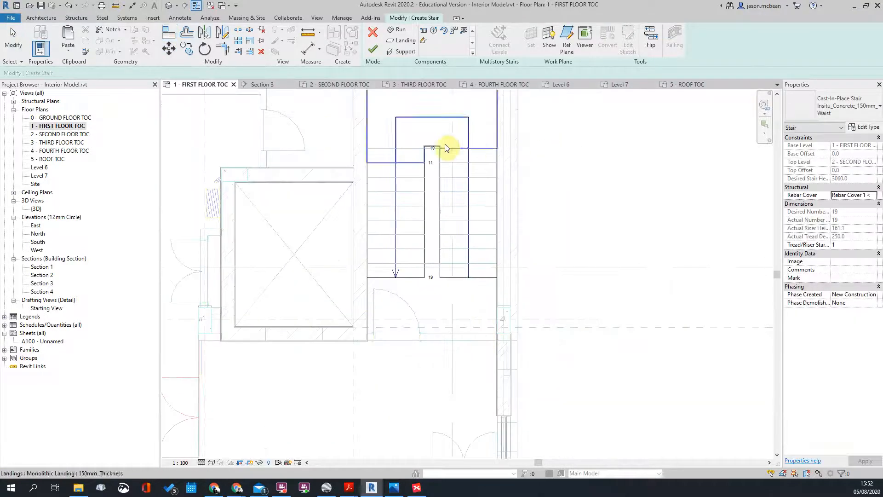
{"action": "key", "text": "Escape"}
{"action": "scroll", "coordinate": [473, 150], "scroll_direction": "up", "scroll_amount": 3}
{"action": "scroll", "coordinate": [417, 100], "scroll_direction": "down", "scroll_amount": 2}
{"action": "left_click", "coordinate": [373, 50]}
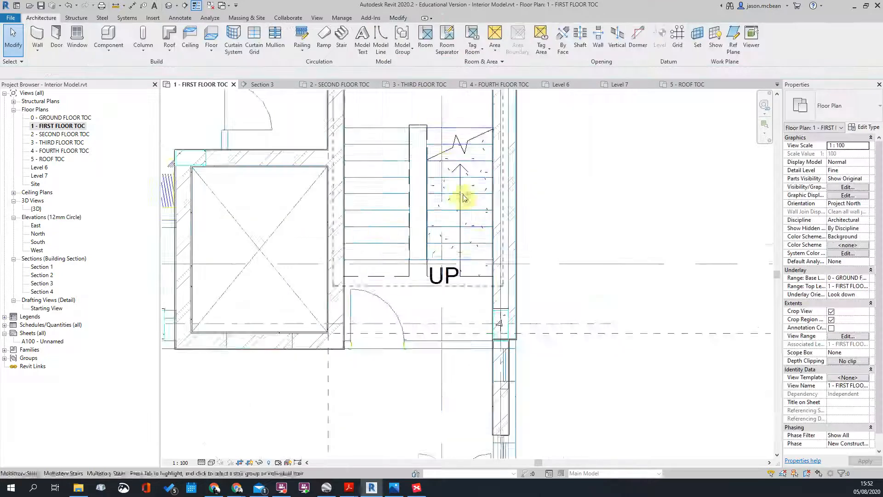
Step: Open Section 1 from its section head and zoom out to show the whole building
{"action": "scroll", "coordinate": [460, 198], "scroll_direction": "down", "scroll_amount": 2}
{"action": "scroll", "coordinate": [493, 187], "scroll_direction": "down", "scroll_amount": 2}
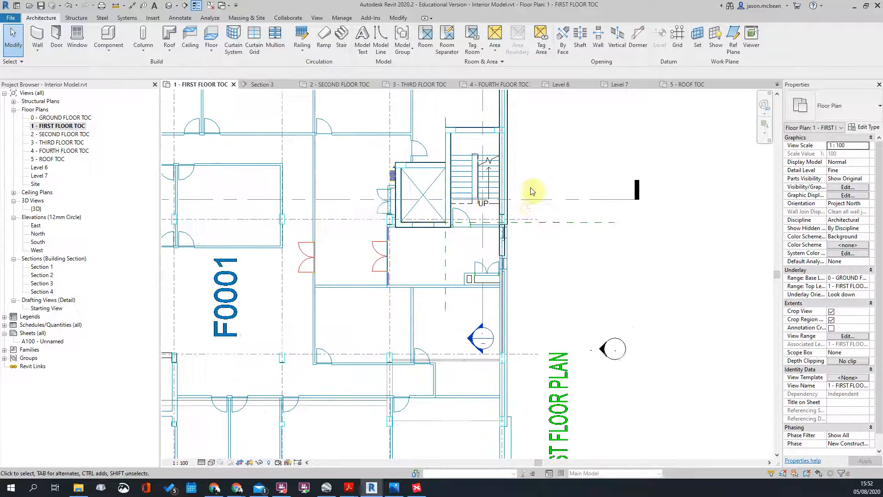
{"action": "scroll", "coordinate": [529, 203], "scroll_direction": "up", "scroll_amount": 1}
{"action": "double_click", "coordinate": [400, 404]}
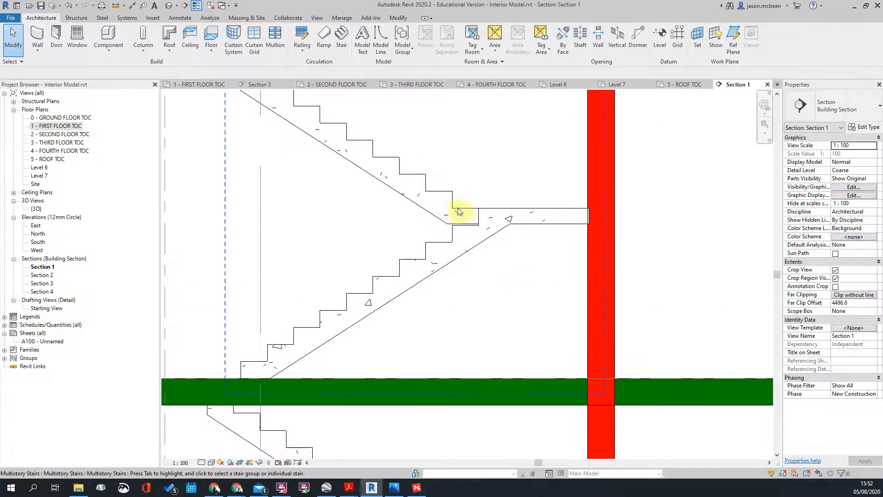
{"action": "scroll", "coordinate": [465, 215], "scroll_direction": "down", "scroll_amount": 2}
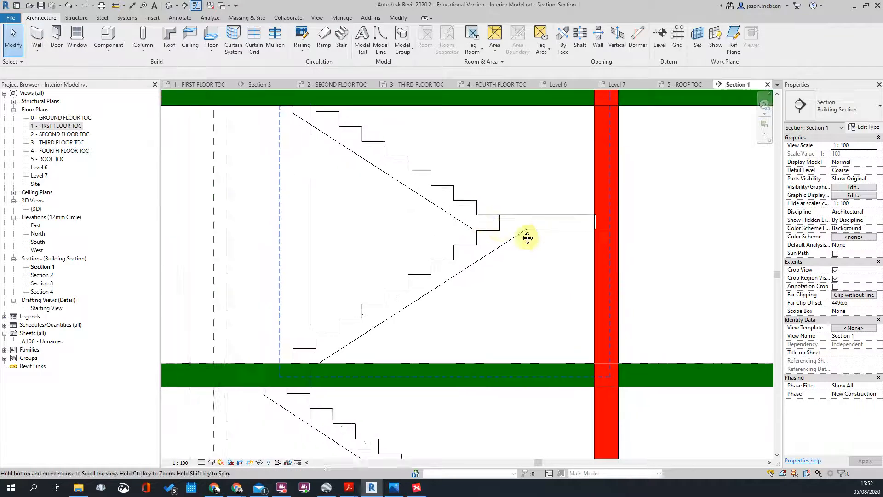
{"action": "scroll", "coordinate": [531, 243], "scroll_direction": "up", "scroll_amount": 2}
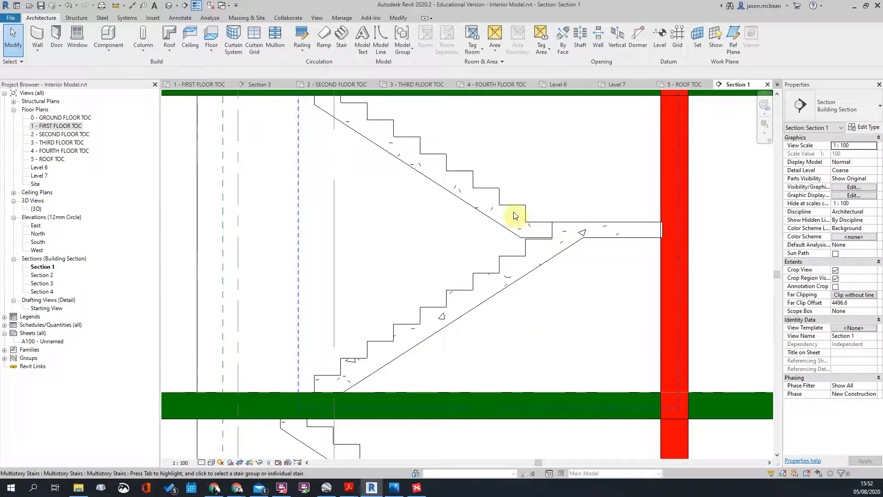
{"action": "scroll", "coordinate": [550, 232], "scroll_direction": "down", "scroll_amount": 1}
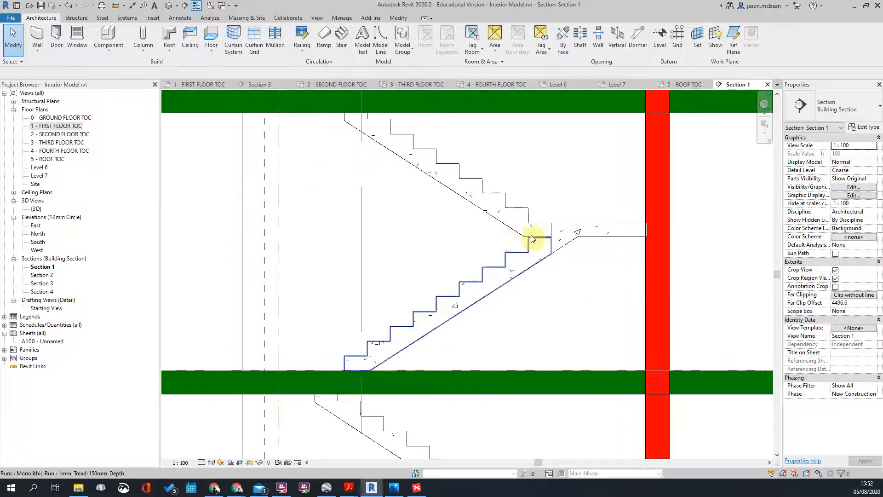
{"action": "scroll", "coordinate": [558, 236], "scroll_direction": "down", "scroll_amount": 2}
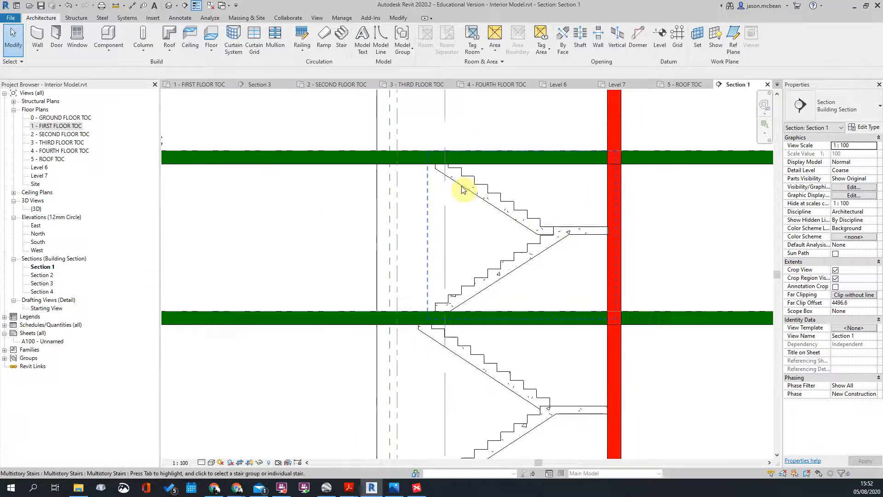
Step: Try selecting the multistory stair in the section, then clear the selection
{"action": "left_click", "coordinate": [477, 179]}
{"action": "left_click", "coordinate": [586, 251]}
{"action": "scroll", "coordinate": [572, 239], "scroll_direction": "up", "scroll_amount": 3}
{"action": "scroll", "coordinate": [537, 212], "scroll_direction": "down", "scroll_amount": 2}
{"action": "scroll", "coordinate": [526, 225], "scroll_direction": "up", "scroll_amount": 2}
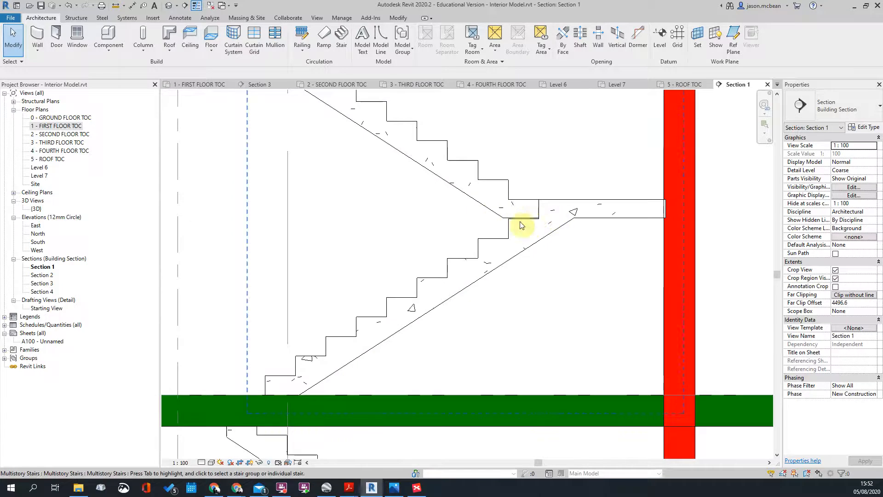
{"action": "scroll", "coordinate": [600, 192], "scroll_direction": "down", "scroll_amount": 2}
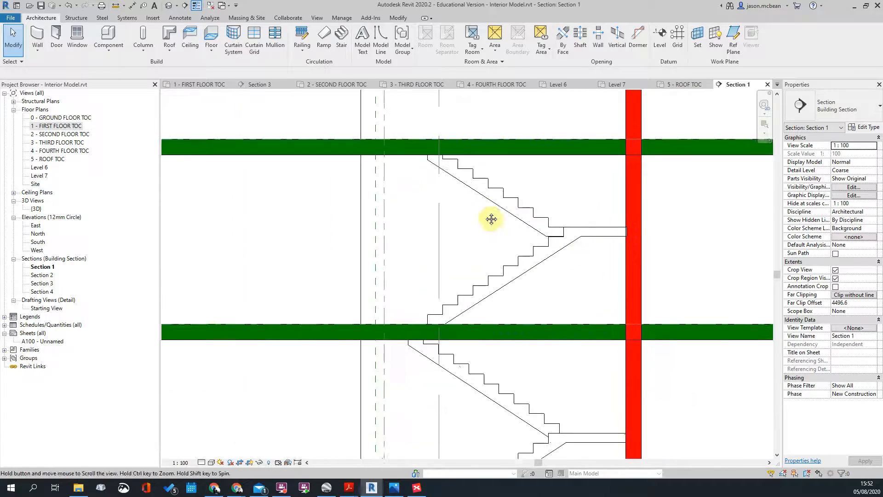
{"action": "left_click", "coordinate": [514, 221]}
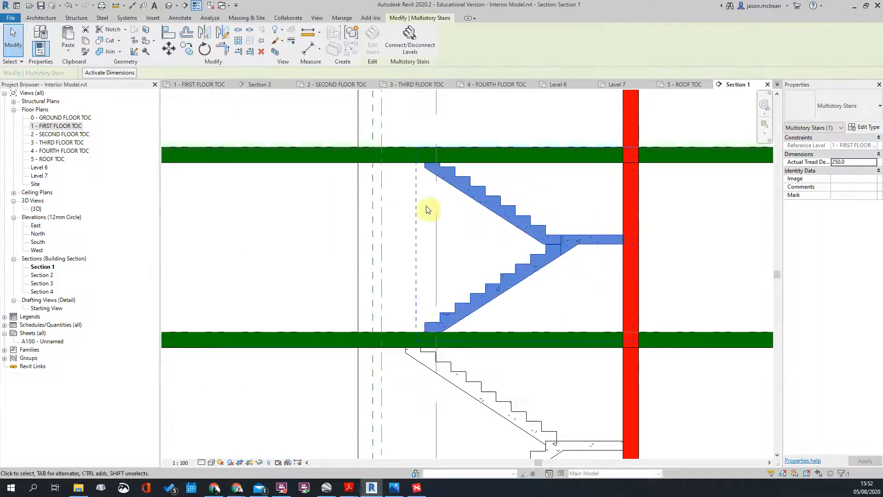
{"action": "scroll", "coordinate": [433, 210], "scroll_direction": "down", "scroll_amount": 2}
{"action": "key", "text": "Escape"}
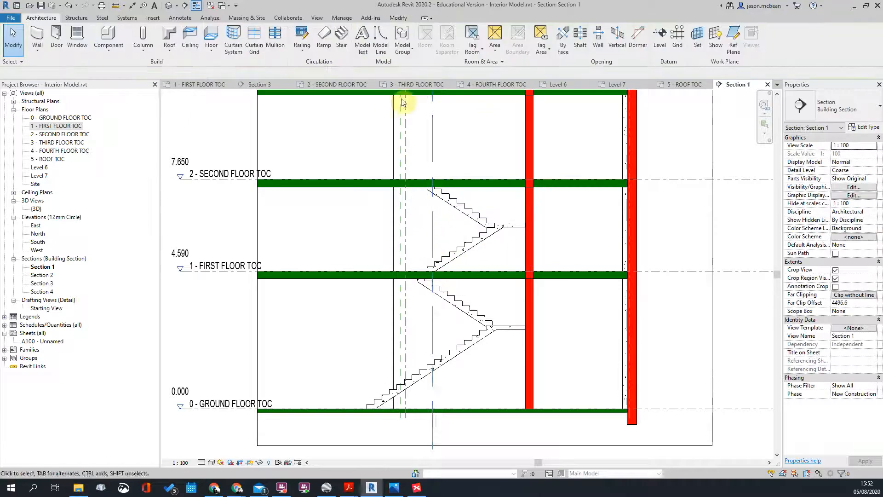
Step: Reframe the section and select the multistory stair again
{"action": "scroll", "coordinate": [435, 256], "scroll_direction": "up", "scroll_amount": 5}
{"action": "scroll", "coordinate": [415, 346], "scroll_direction": "down", "scroll_amount": 4}
{"action": "scroll", "coordinate": [415, 205], "scroll_direction": "down", "scroll_amount": 4}
{"action": "scroll", "coordinate": [415, 129], "scroll_direction": "up", "scroll_amount": 4}
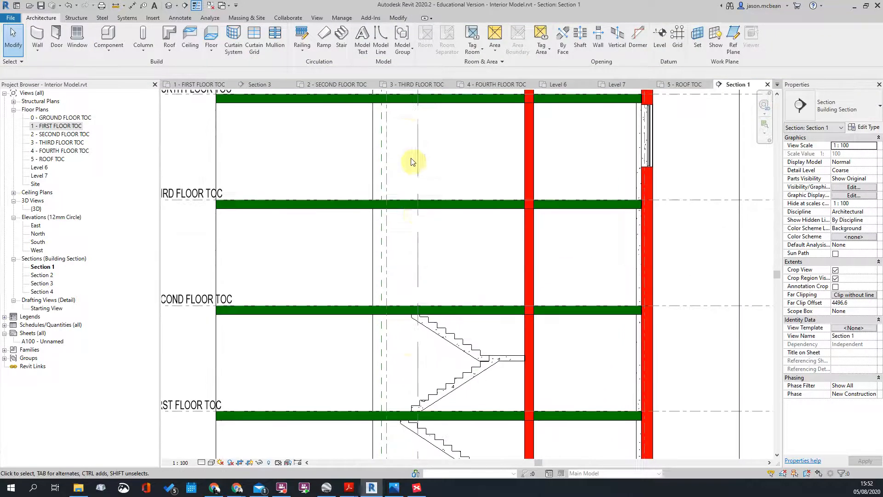
{"action": "scroll", "coordinate": [410, 165], "scroll_direction": "down", "scroll_amount": 5}
{"action": "left_click", "coordinate": [435, 239]}
{"action": "scroll", "coordinate": [435, 239], "scroll_direction": "up", "scroll_amount": 2}
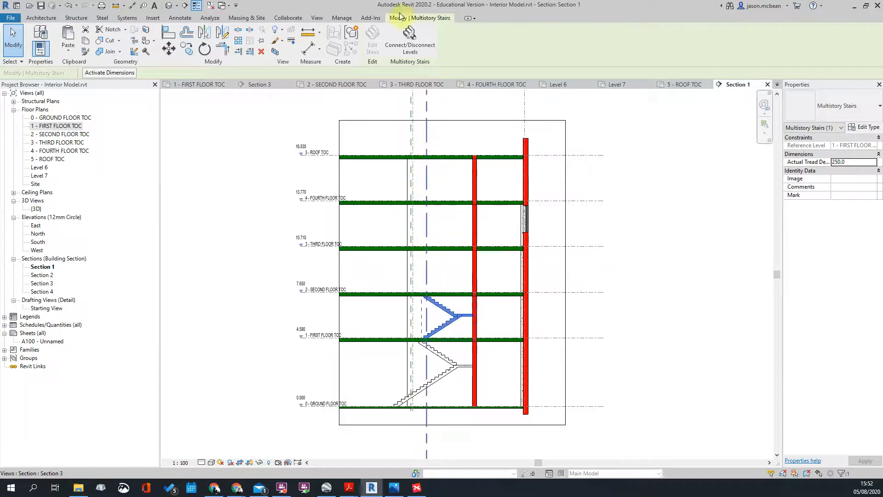
Step: Connect the stair to the third floor level, then disconnect that upper flight again
{"action": "left_click", "coordinate": [410, 41]}
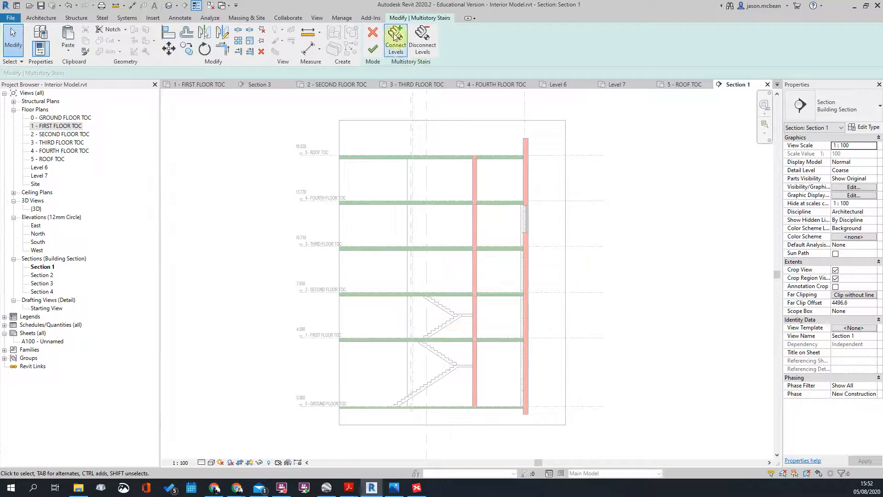
{"action": "left_click", "coordinate": [397, 39]}
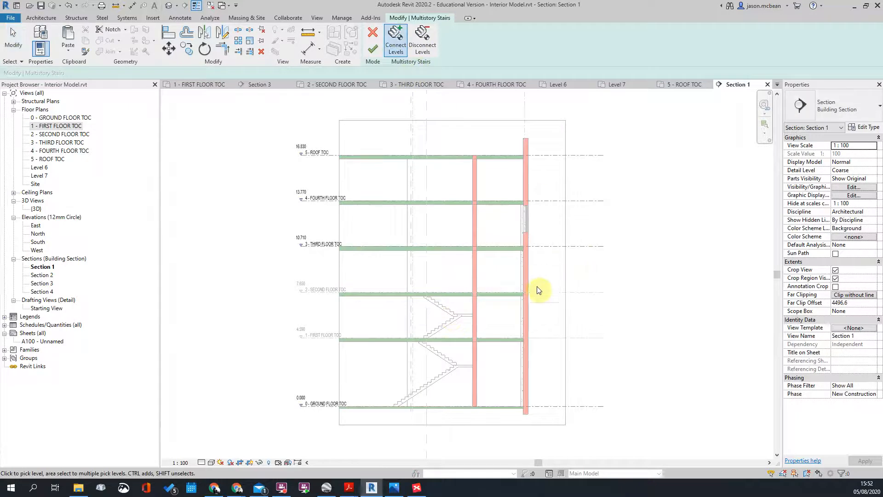
{"action": "left_click", "coordinate": [554, 247]}
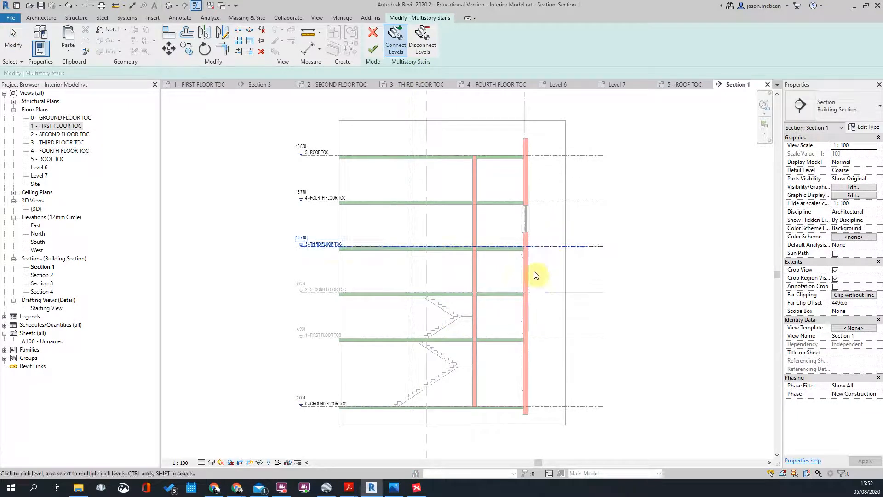
{"action": "left_click", "coordinate": [373, 48]}
{"action": "left_click", "coordinate": [627, 250]}
{"action": "left_click", "coordinate": [452, 270]}
{"action": "left_click", "coordinate": [412, 36]}
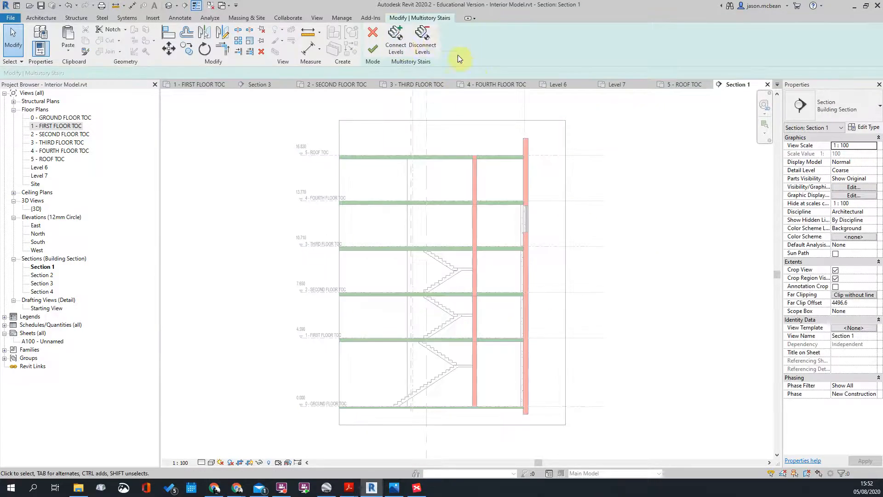
{"action": "left_click", "coordinate": [431, 41]}
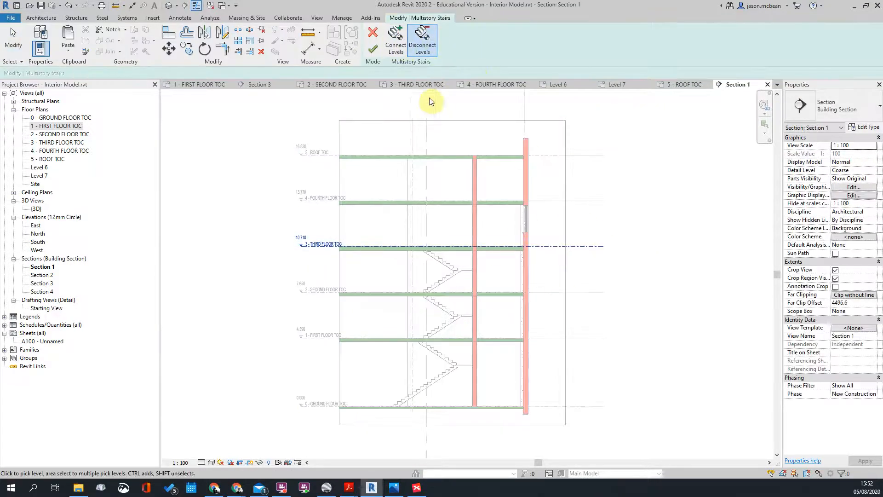
{"action": "left_click", "coordinate": [373, 50]}
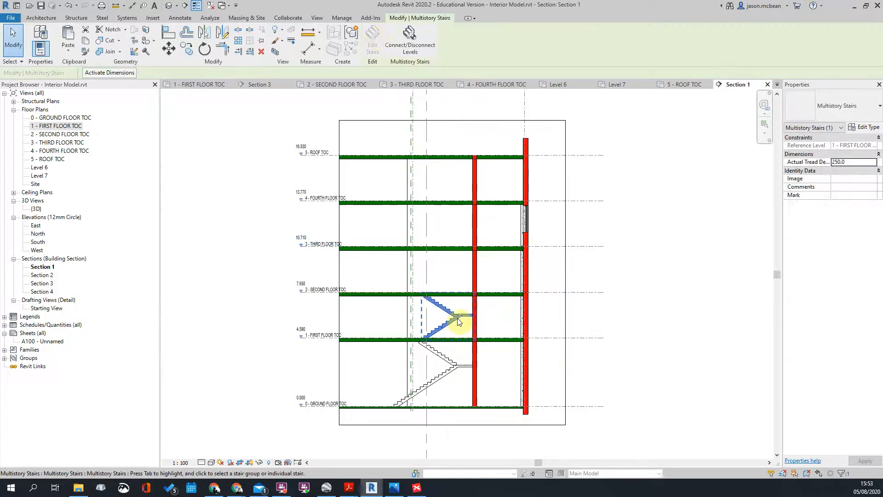
Step: Connect the multistory stair to THIRD FLOOR TOC, then to FOURTH FLOOR TOC and ROOF TOC
{"action": "left_click", "coordinate": [409, 36]}
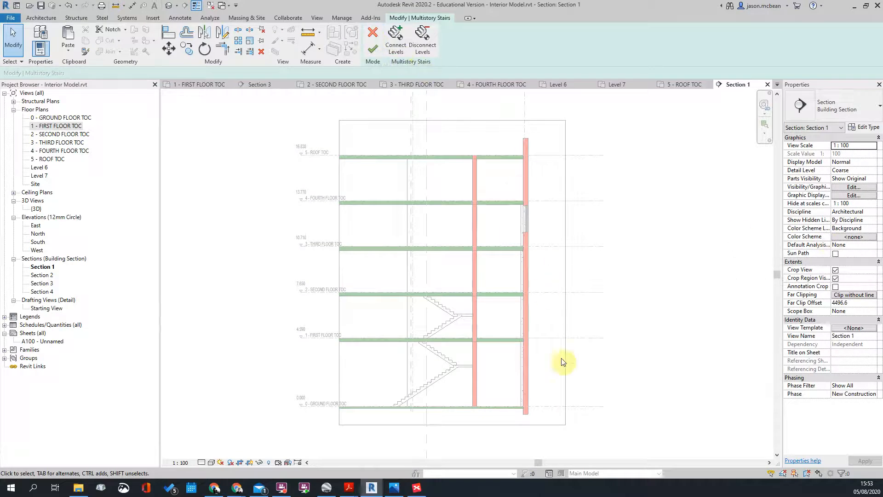
{"action": "left_click", "coordinate": [399, 41]}
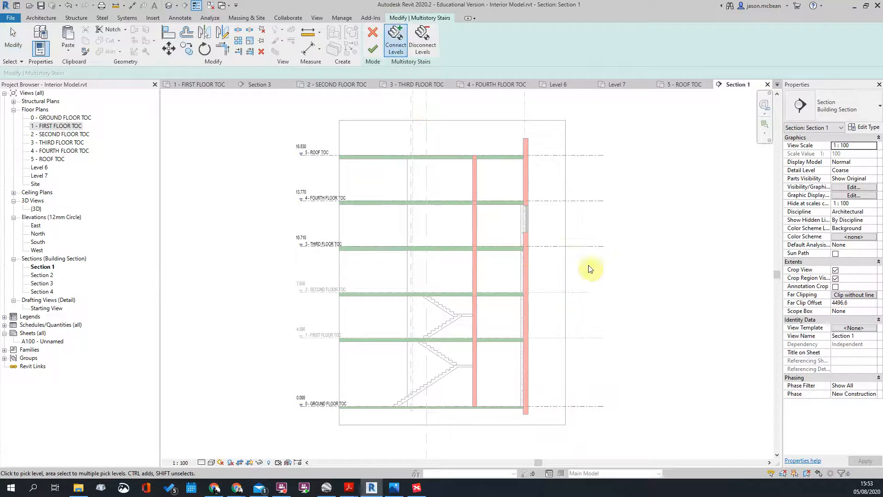
{"action": "left_click", "coordinate": [576, 247]}
{"action": "left_click", "coordinate": [368, 46]}
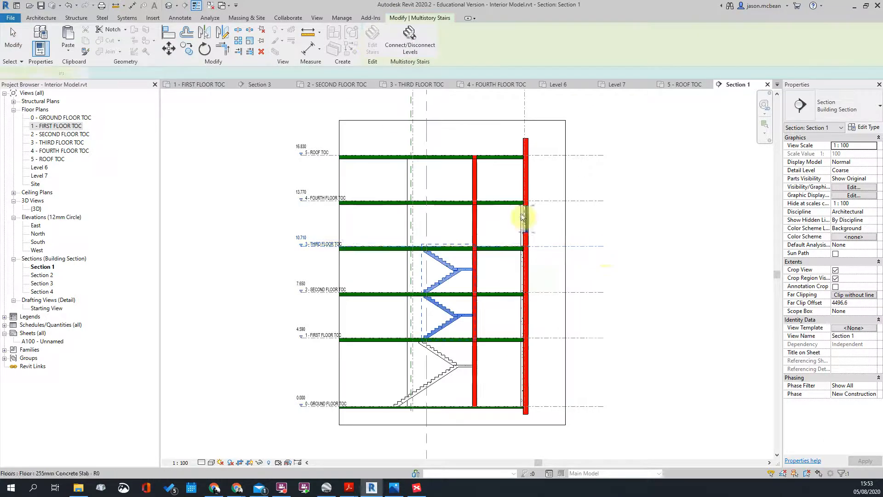
{"action": "left_click", "coordinate": [409, 36]}
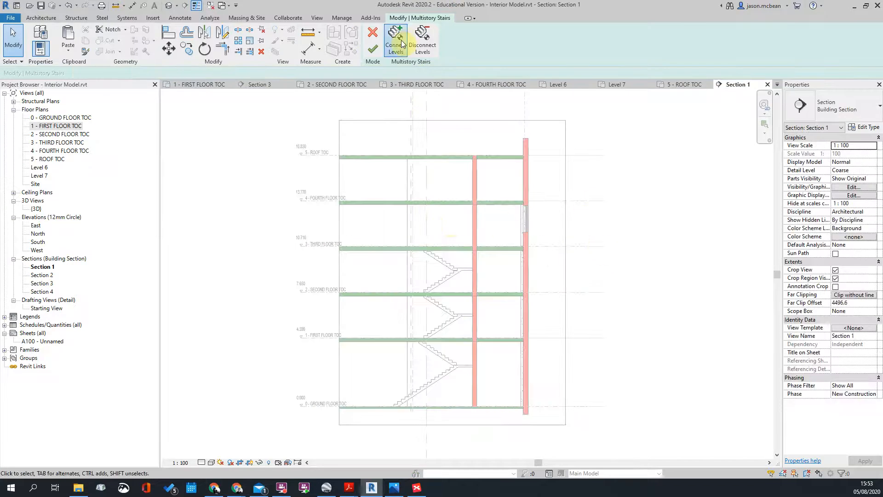
{"action": "left_click", "coordinate": [399, 42]}
{"action": "left_click", "coordinate": [574, 200]}
{"action": "left_click", "coordinate": [587, 155]}
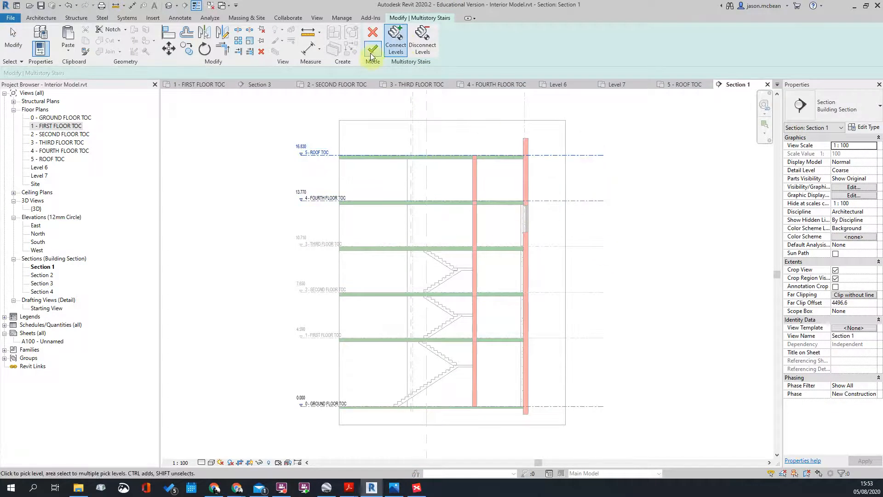
{"action": "left_click", "coordinate": [371, 51]}
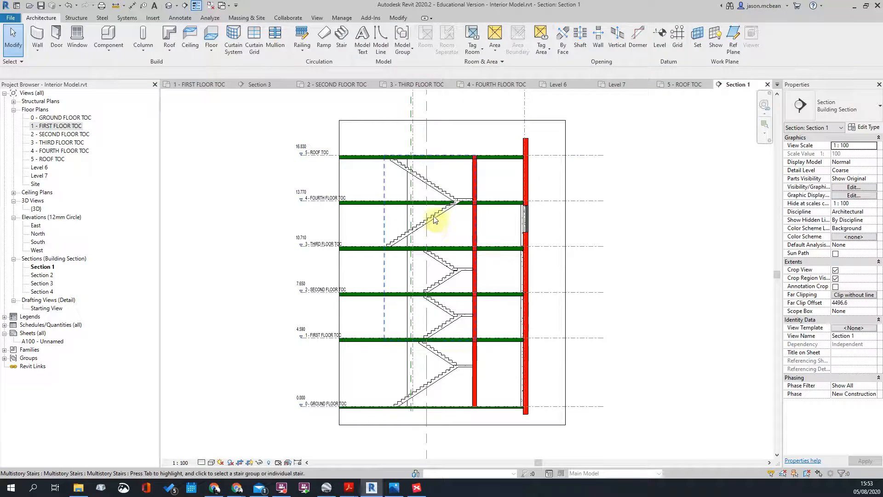
Step: Disconnect ROOF TOC, then reconnect FOURTH FLOOR TOC and ROOF TOC so flights reach the roof
{"action": "left_click", "coordinate": [445, 265]}
{"action": "left_click", "coordinate": [407, 43]}
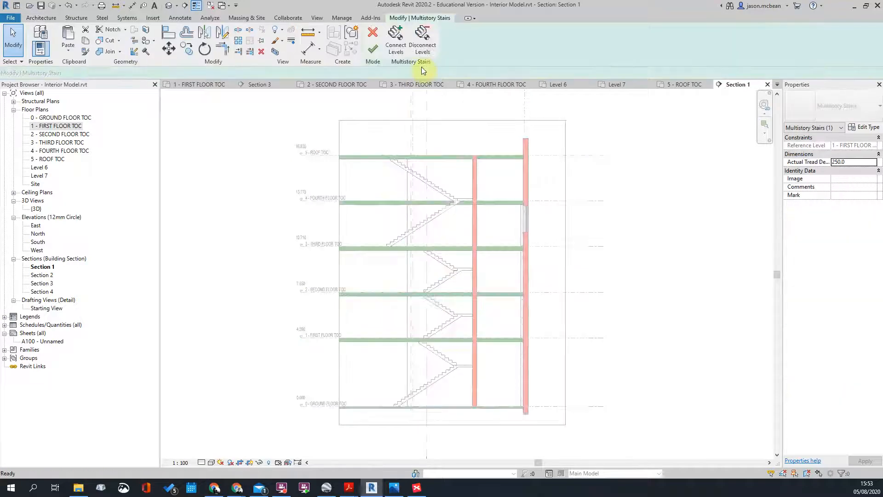
{"action": "left_click", "coordinate": [422, 39]}
{"action": "left_click", "coordinate": [573, 155]}
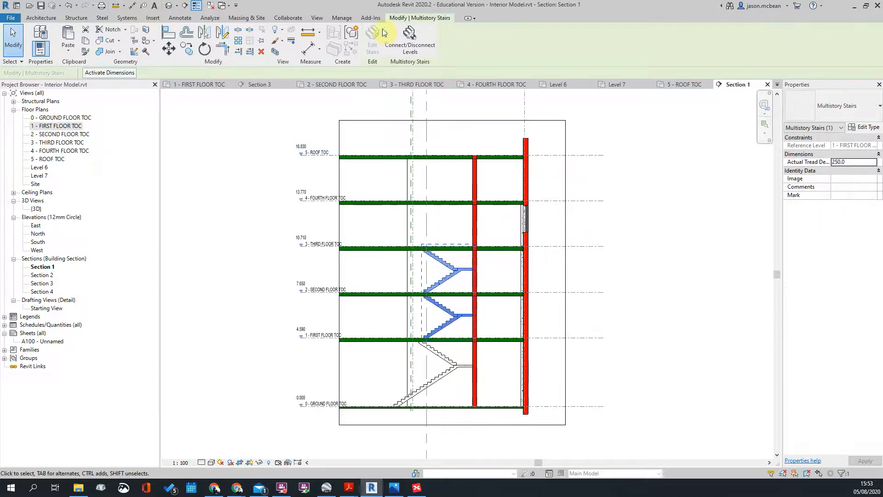
{"action": "left_click", "coordinate": [409, 38]}
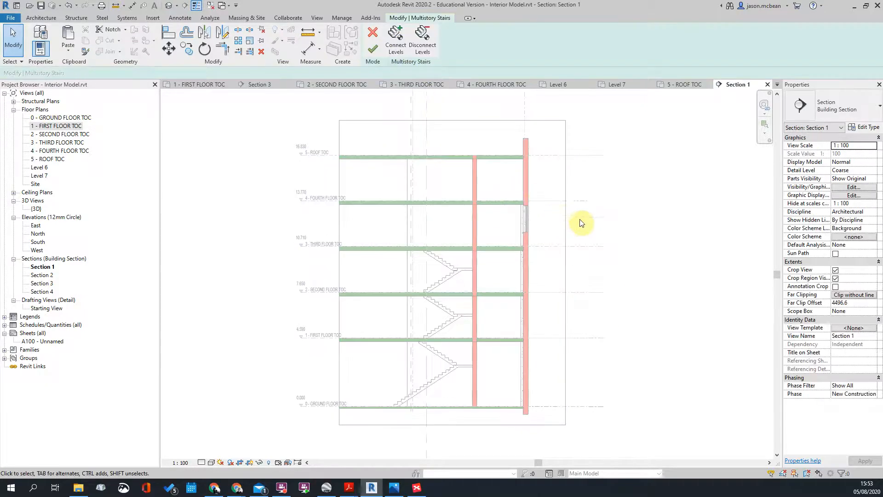
{"action": "left_click", "coordinate": [396, 39]}
{"action": "left_click", "coordinate": [561, 201]}
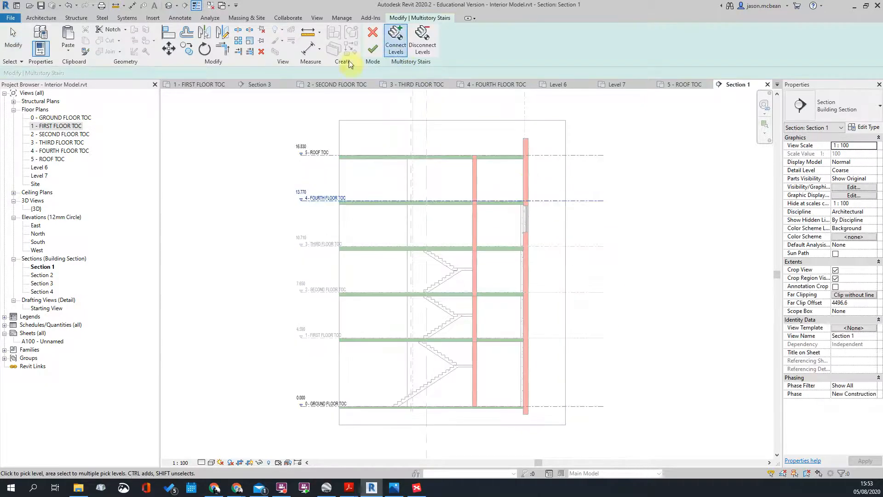
{"action": "left_click", "coordinate": [373, 54]}
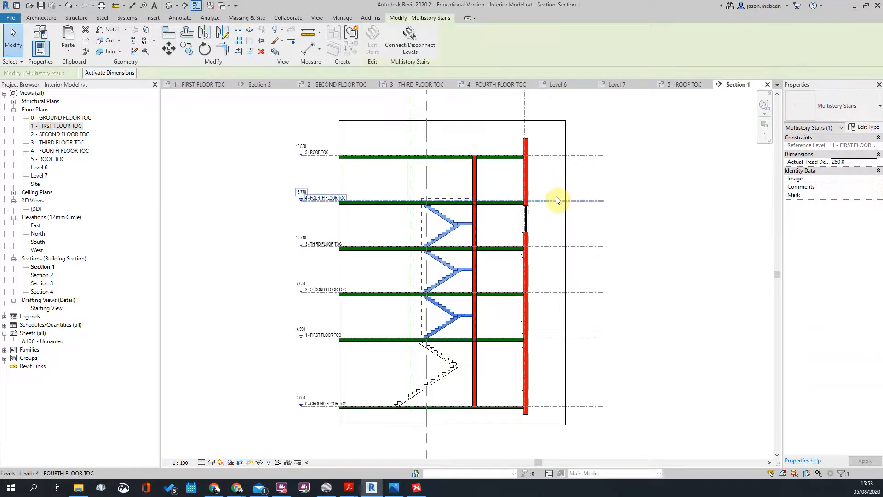
{"action": "left_click", "coordinate": [402, 45]}
{"action": "left_click", "coordinate": [394, 35]}
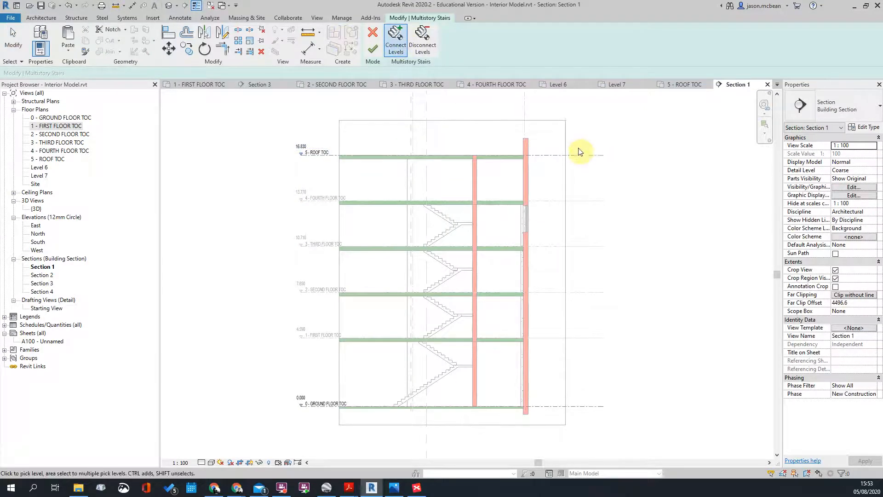
{"action": "left_click", "coordinate": [580, 155]}
{"action": "left_click", "coordinate": [372, 48]}
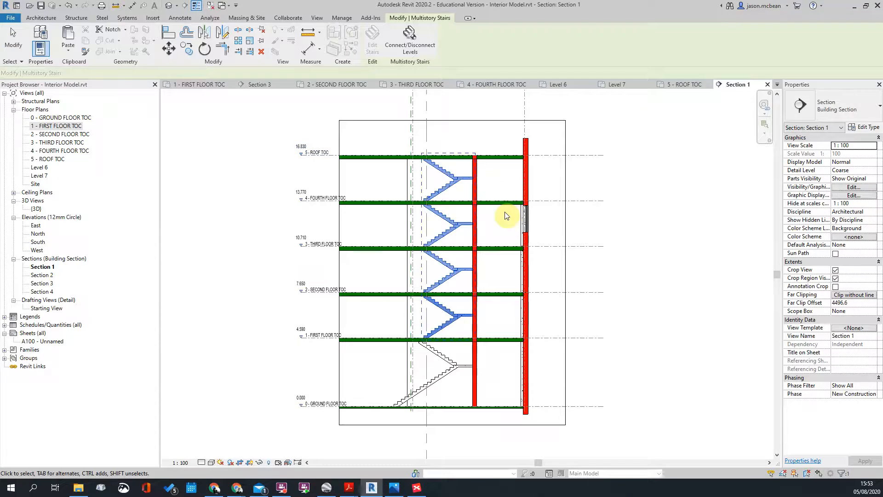
Step: Select the multistory stair in Section 1 and zoom to check its flights
{"action": "scroll", "coordinate": [409, 317], "scroll_direction": "up", "scroll_amount": 2}
{"action": "scroll", "coordinate": [409, 317], "scroll_direction": "up", "scroll_amount": 2}
{"action": "left_click", "coordinate": [507, 321]}
{"action": "scroll", "coordinate": [508, 321], "scroll_direction": "down", "scroll_amount": 3}
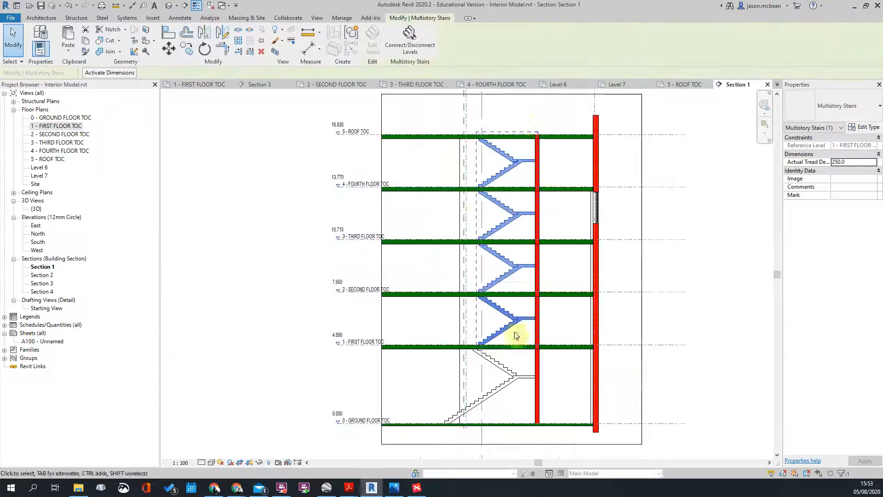
{"action": "scroll", "coordinate": [492, 221], "scroll_direction": "up", "scroll_amount": 2}
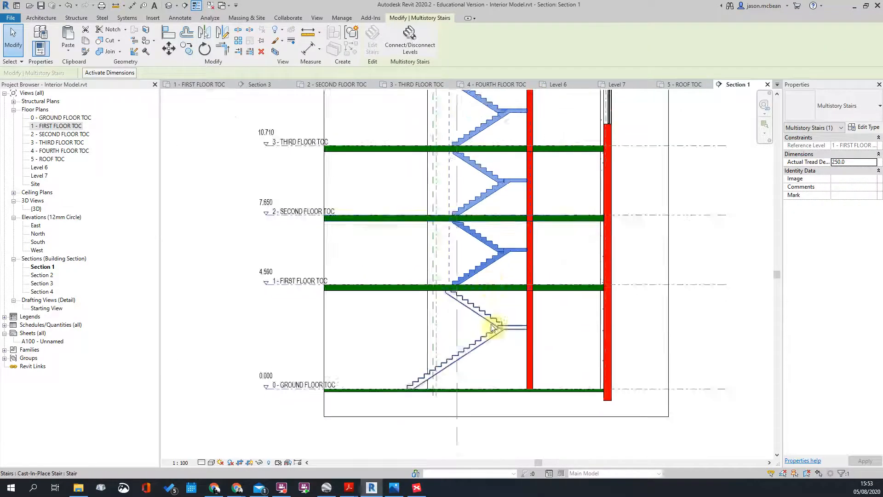
{"action": "scroll", "coordinate": [509, 325], "scroll_direction": "up", "scroll_amount": 2}
{"action": "scroll", "coordinate": [426, 272], "scroll_direction": "up", "scroll_amount": 2}
Step: Inspect the lowest ground-floor flight, then clear the selection and pan the roof back into view
{"action": "left_click", "coordinate": [401, 251]}
{"action": "scroll", "coordinate": [621, 198], "scroll_direction": "down", "scroll_amount": 1}
{"action": "scroll", "coordinate": [501, 221], "scroll_direction": "down", "scroll_amount": 3}
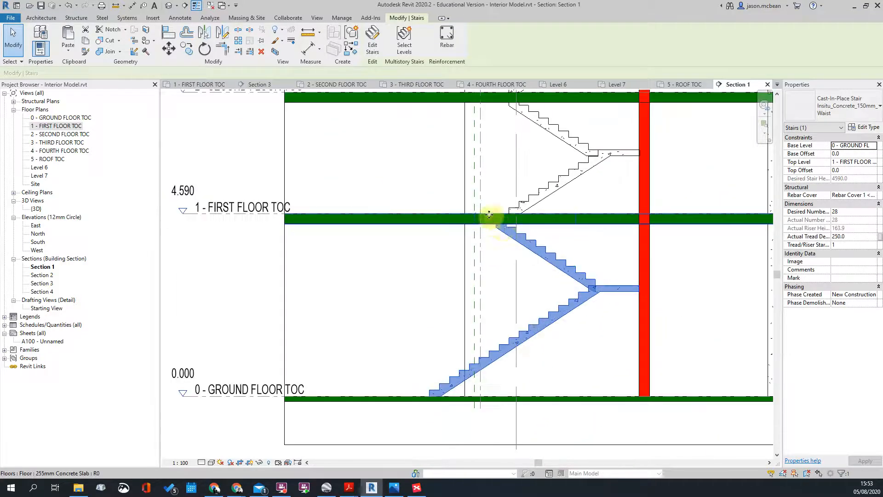
{"action": "scroll", "coordinate": [506, 211], "scroll_direction": "up", "scroll_amount": 1}
{"action": "scroll", "coordinate": [486, 217], "scroll_direction": "down", "scroll_amount": 3}
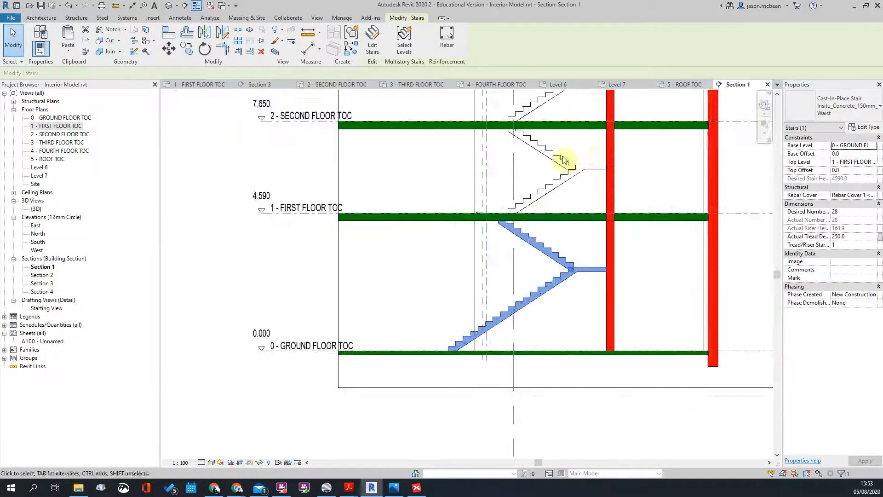
{"action": "key", "text": "Escape"}
{"action": "scroll", "coordinate": [519, 161], "scroll_direction": "down", "scroll_amount": 3}
{"action": "middle_click_drag", "start_coordinate": [497, 180], "coordinate": [469, 225]}
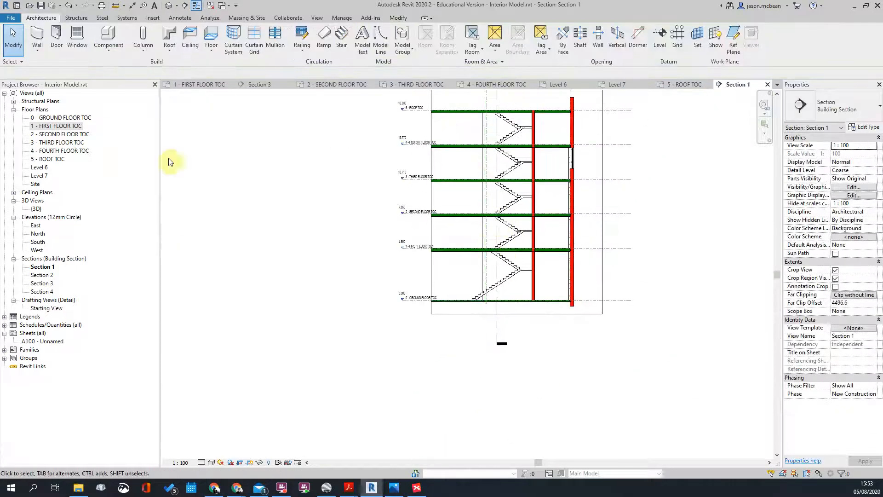
Step: Open the 1 - FIRST FLOOR TOC plan to check the stair there
{"action": "double_click", "coordinate": [99, 129]}
{"action": "scroll", "coordinate": [404, 248], "scroll_direction": "up", "scroll_amount": 2}
{"action": "scroll", "coordinate": [458, 198], "scroll_direction": "down", "scroll_amount": 2}
{"action": "scroll", "coordinate": [489, 140], "scroll_direction": "down", "scroll_amount": 3}
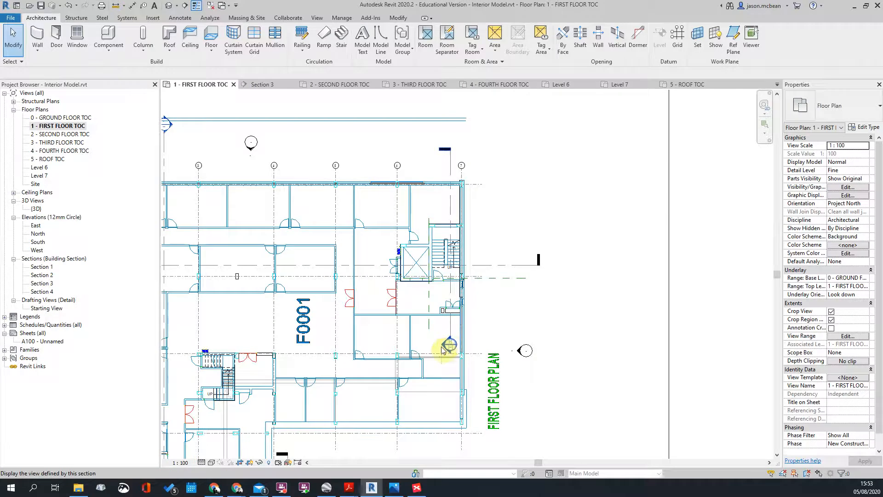
Step: Recheck the ground-floor stair in Section 1, then open the 0 - GROUND FLOOR TOC plan
{"action": "double_click", "coordinate": [443, 350]}
{"action": "scroll", "coordinate": [528, 220], "scroll_direction": "up", "scroll_amount": 5}
{"action": "scroll", "coordinate": [536, 223], "scroll_direction": "down", "scroll_amount": 3}
{"action": "scroll", "coordinate": [540, 263], "scroll_direction": "up", "scroll_amount": 4}
{"action": "left_click", "coordinate": [541, 263]}
{"action": "scroll", "coordinate": [518, 256], "scroll_direction": "down", "scroll_amount": 3}
{"action": "left_click", "coordinate": [440, 239]}
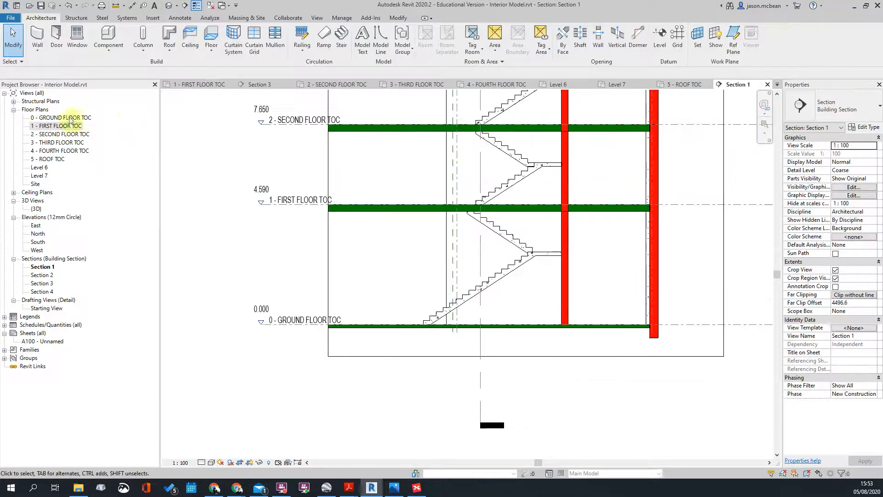
{"action": "double_click", "coordinate": [58, 117]}
{"action": "scroll", "coordinate": [428, 222], "scroll_direction": "up", "scroll_amount": 4}
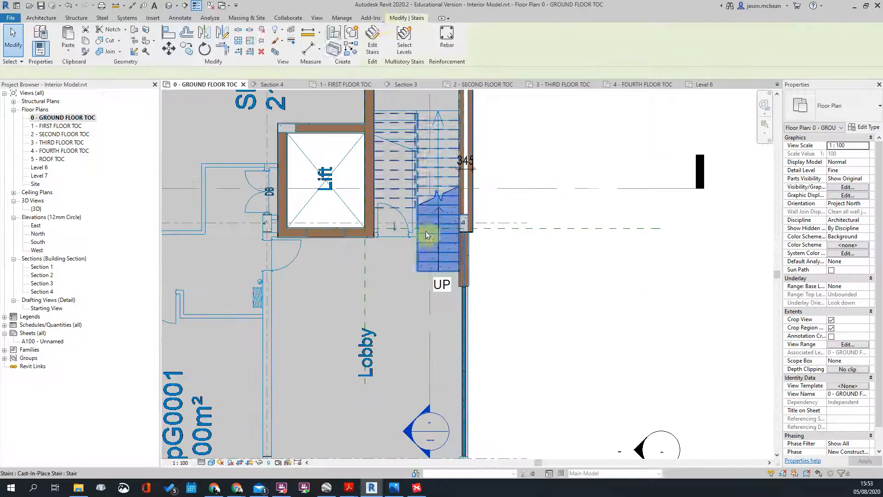
Step: Edit the ground-floor stair, keeping the narrower right run, 1000 left run width and landing depth
{"action": "left_click", "coordinate": [426, 231]}
{"action": "left_click", "coordinate": [379, 48]}
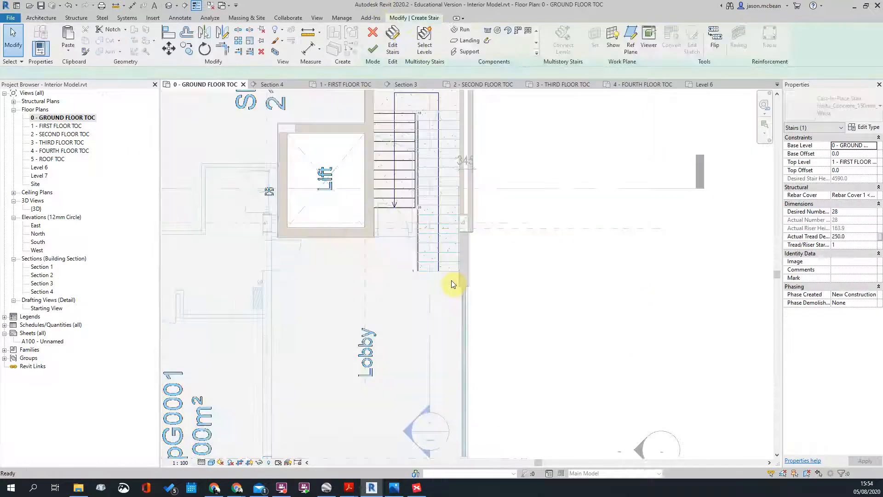
{"action": "left_click", "coordinate": [425, 258]}
{"action": "middle_click_drag", "start_coordinate": [471, 311], "coordinate": [473, 363]}
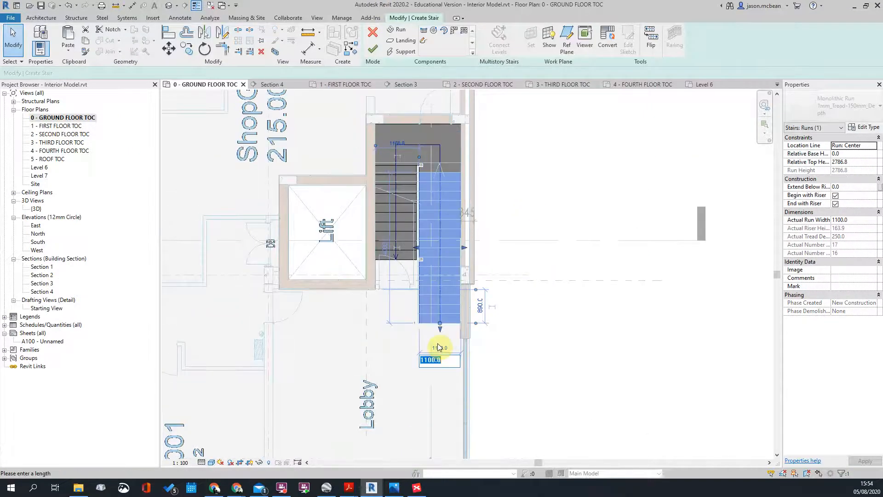
{"action": "key", "text": "Return"}
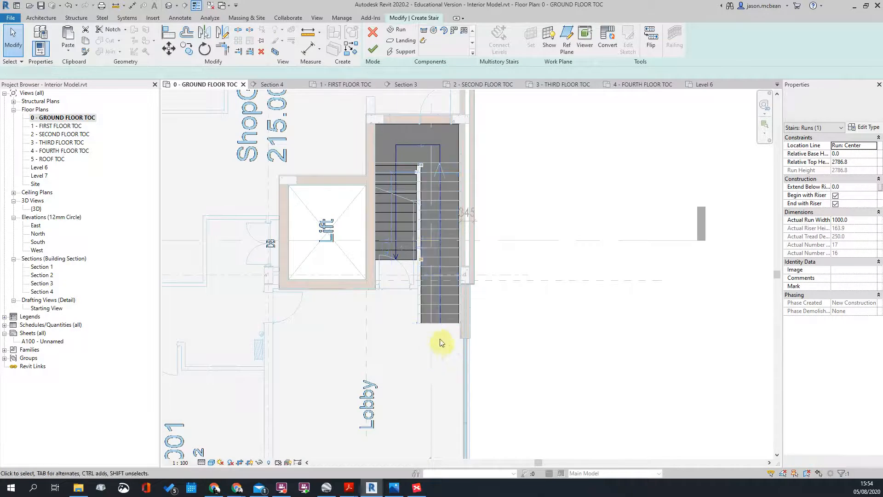
{"action": "left_click", "coordinate": [393, 223]}
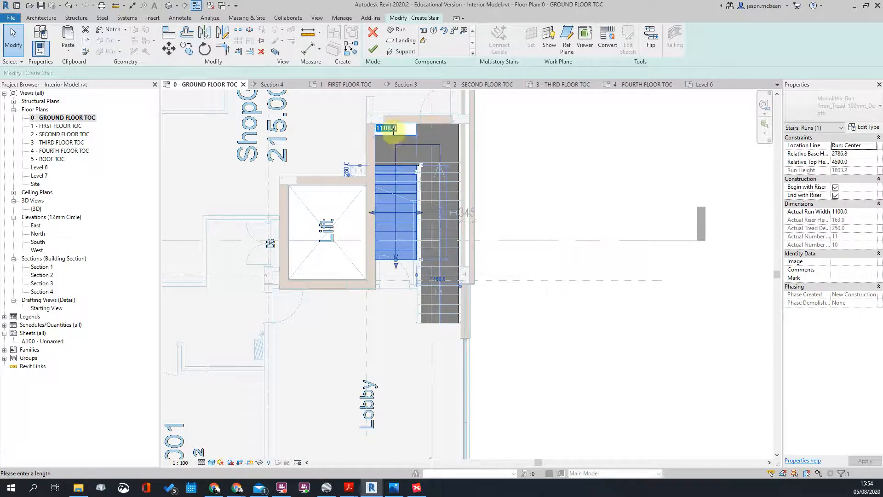
{"action": "key", "text": "Return"}
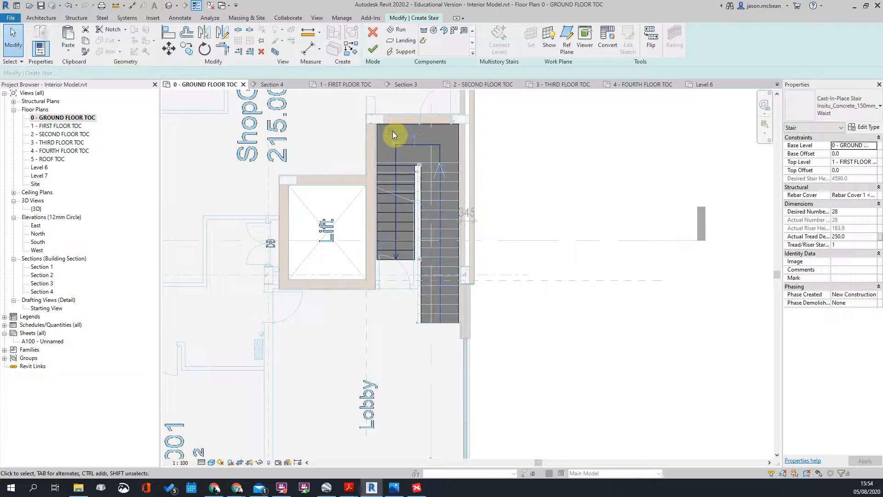
{"action": "left_click", "coordinate": [406, 127]}
{"action": "left_click", "coordinate": [412, 149]}
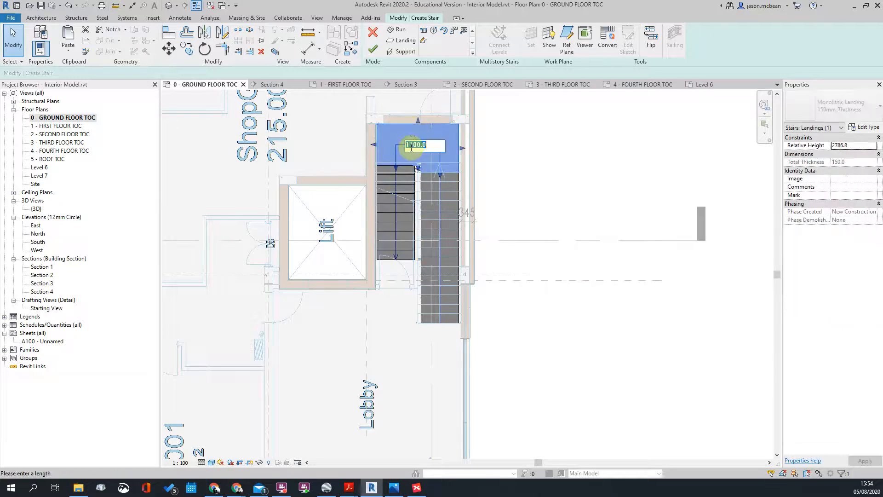
{"action": "key", "text": "Escape"}
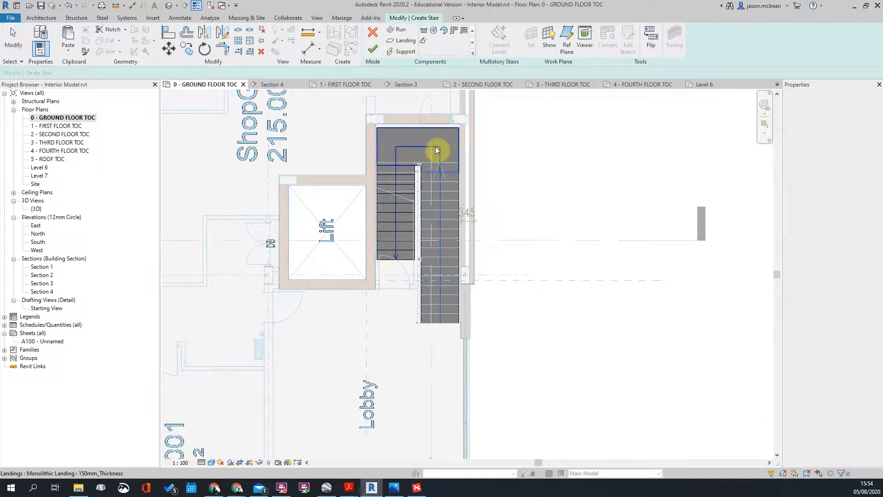
{"action": "scroll", "coordinate": [419, 138], "scroll_direction": "up", "scroll_amount": 2}
Step: Move the right stair run 60 to the right against the wall with MV
{"action": "left_click", "coordinate": [476, 215]}
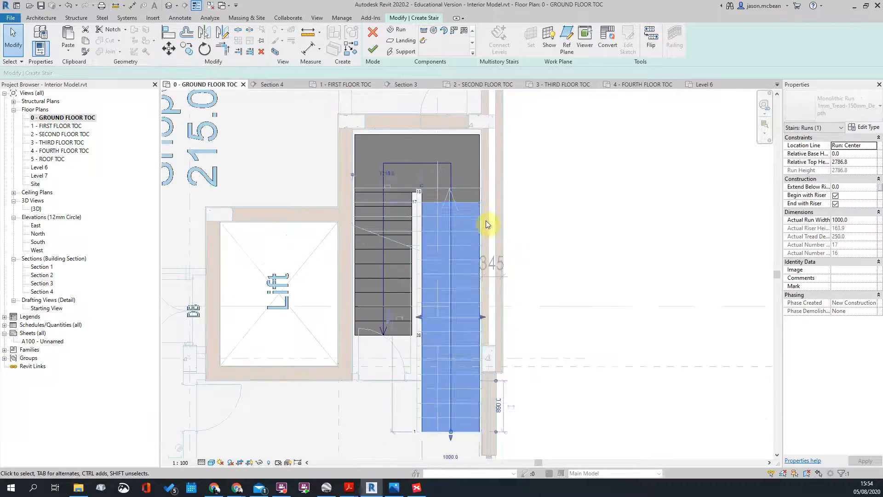
{"action": "scroll", "coordinate": [481, 217], "scroll_direction": "up", "scroll_amount": 3}
{"action": "key", "text": "m"}
{"action": "key", "text": "v"}
{"action": "left_click", "coordinate": [468, 214]}
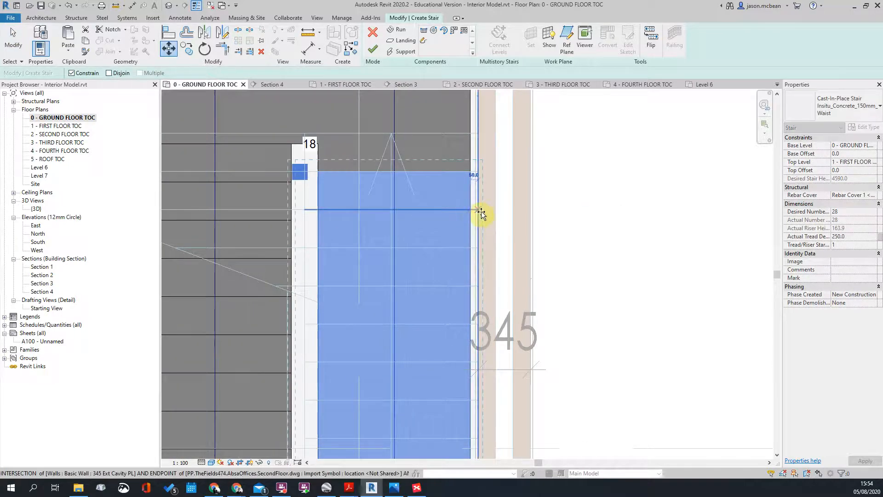
{"action": "left_click", "coordinate": [529, 210]}
{"action": "scroll", "coordinate": [533, 197], "scroll_direction": "down", "scroll_amount": 3}
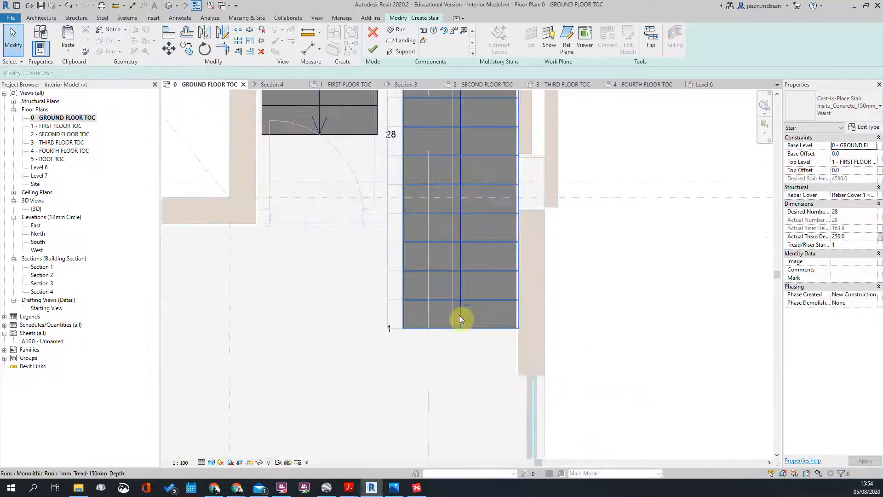
{"action": "scroll", "coordinate": [484, 167], "scroll_direction": "up", "scroll_amount": 4}
Step: Move the top landing so its top-right corner meets the wall corner
{"action": "left_click", "coordinate": [499, 137]}
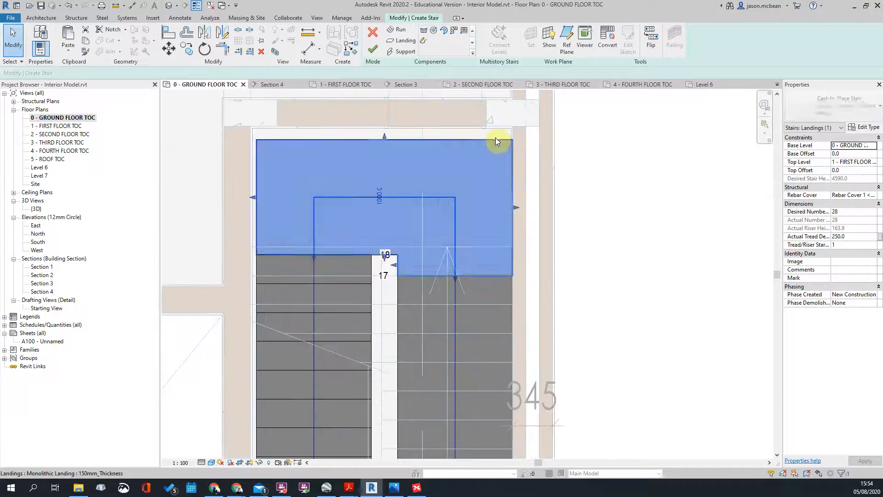
{"action": "middle_click_drag", "start_coordinate": [489, 202], "coordinate": [483, 201]}
{"action": "key", "text": "m"}
{"action": "key", "text": "v"}
{"action": "left_click", "coordinate": [492, 190]}
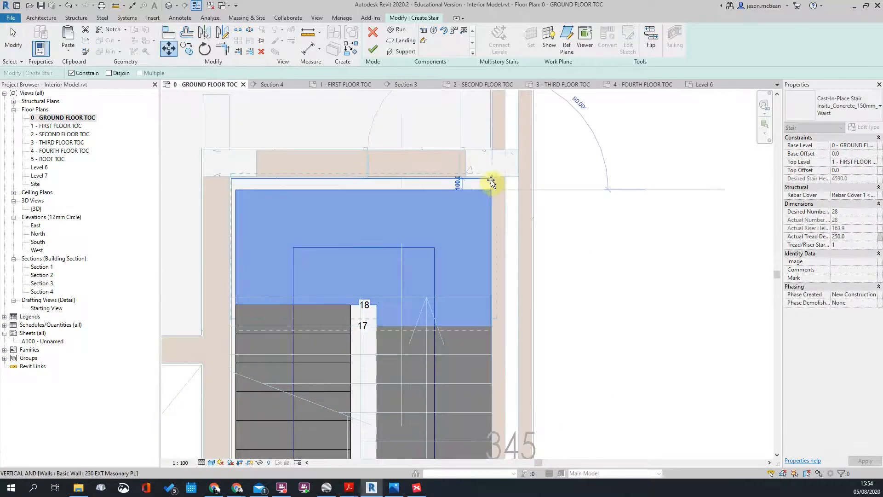
{"action": "scroll", "coordinate": [490, 179], "scroll_direction": "up", "scroll_amount": 2}
{"action": "left_click", "coordinate": [492, 171]}
{"action": "scroll", "coordinate": [587, 185], "scroll_direction": "down", "scroll_amount": 2}
{"action": "left_click", "coordinate": [587, 185]}
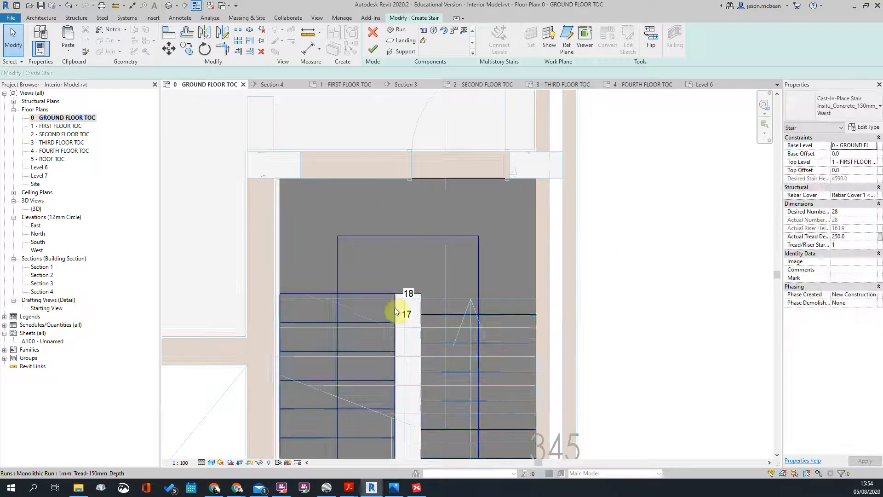
Step: Move the left stair run so it lines up with the opposite riser
{"action": "middle_click_drag", "start_coordinate": [386, 317], "coordinate": [449, 189]}
{"action": "left_click", "coordinate": [449, 184]}
{"action": "scroll", "coordinate": [442, 151], "scroll_direction": "down", "scroll_amount": 2}
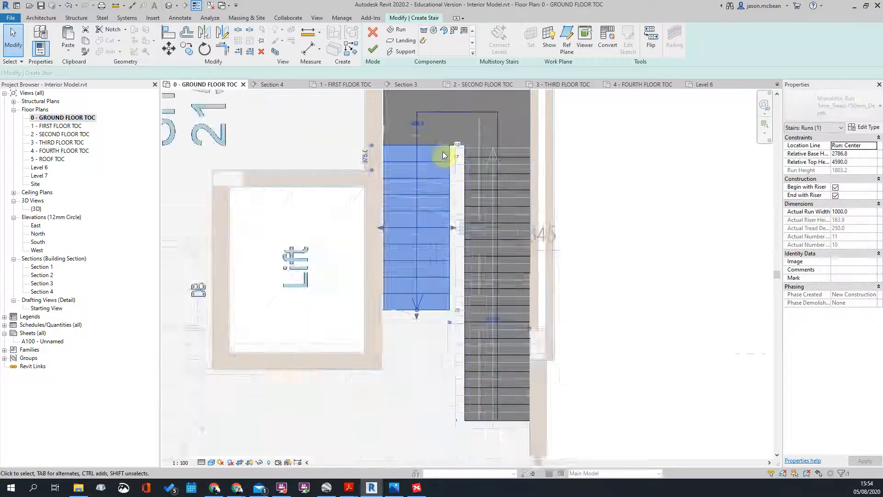
{"action": "scroll", "coordinate": [445, 145], "scroll_direction": "up", "scroll_amount": 4}
{"action": "key", "text": "m"}
{"action": "key", "text": "v"}
{"action": "left_click", "coordinate": [436, 131]}
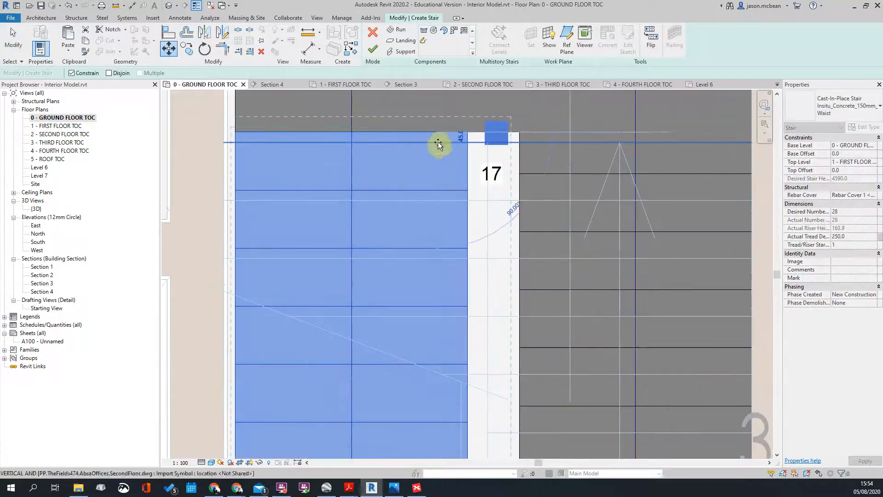
{"action": "left_click", "coordinate": [437, 142]}
{"action": "left_click", "coordinate": [474, 182]}
Step: Finish editing the stair
{"action": "scroll", "coordinate": [444, 137], "scroll_direction": "down", "scroll_amount": 2}
{"action": "scroll", "coordinate": [480, 168], "scroll_direction": "down", "scroll_amount": 4}
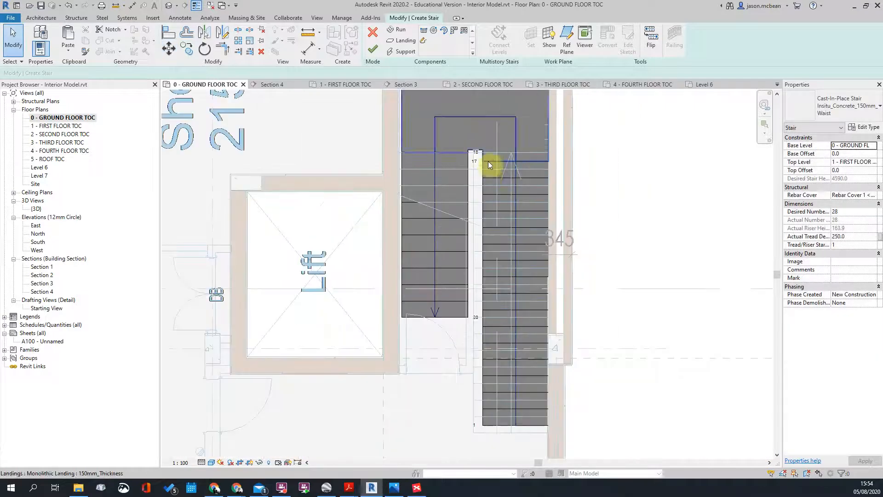
{"action": "scroll", "coordinate": [489, 181], "scroll_direction": "up", "scroll_amount": 3}
{"action": "scroll", "coordinate": [424, 222], "scroll_direction": "down", "scroll_amount": 3}
{"action": "scroll", "coordinate": [529, 239], "scroll_direction": "down", "scroll_amount": 2}
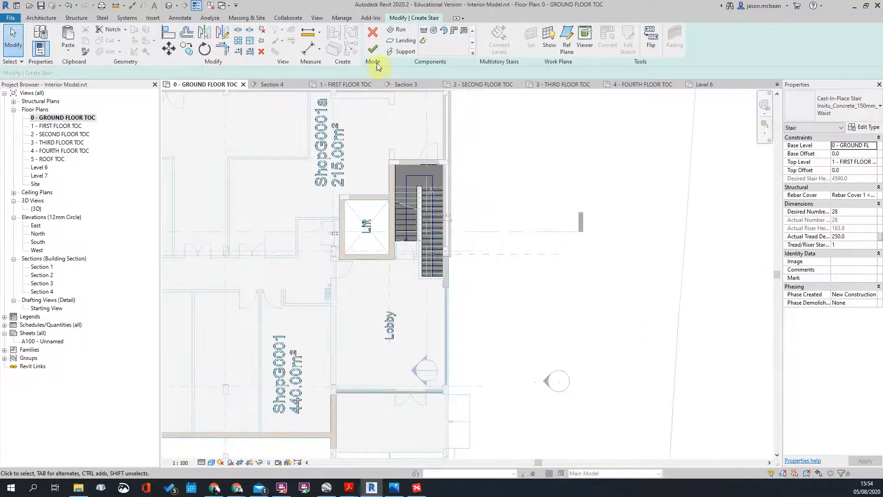
{"action": "left_click", "coordinate": [373, 48]}
Step: Open Section 1 from the section marker through the stair
{"action": "scroll", "coordinate": [460, 238], "scroll_direction": "up", "scroll_amount": 3}
{"action": "scroll", "coordinate": [460, 238], "scroll_direction": "down", "scroll_amount": 3}
{"action": "scroll", "coordinate": [536, 166], "scroll_direction": "down", "scroll_amount": 4}
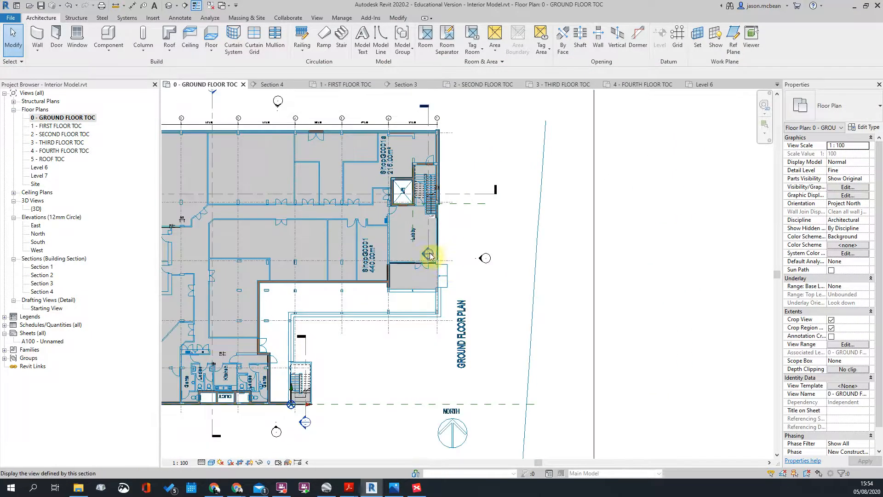
{"action": "double_click", "coordinate": [421, 257]}
Step: Select the lower stair flight, then the upper flights, to check they form a multistory stair
{"action": "scroll", "coordinate": [528, 238], "scroll_direction": "up", "scroll_amount": 2}
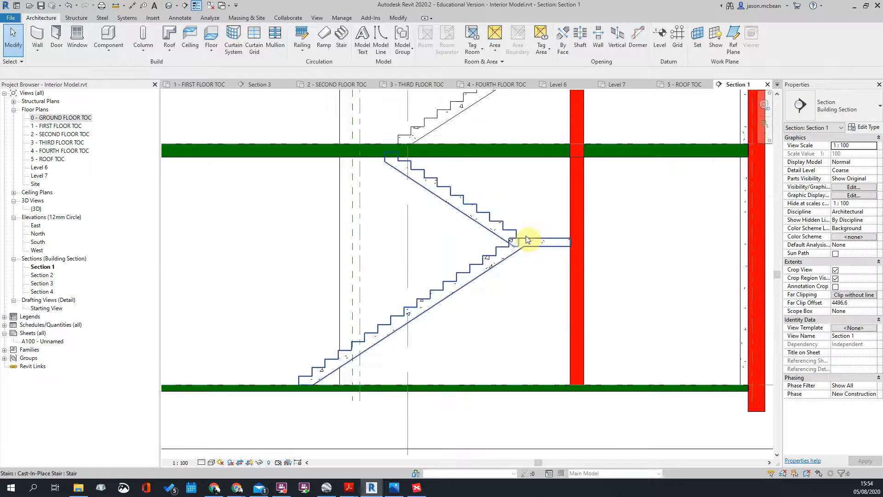
{"action": "left_click", "coordinate": [533, 187]}
{"action": "scroll", "coordinate": [487, 290], "scroll_direction": "up", "scroll_amount": 3}
{"action": "left_click", "coordinate": [483, 278]}
{"action": "left_click", "coordinate": [468, 338]}
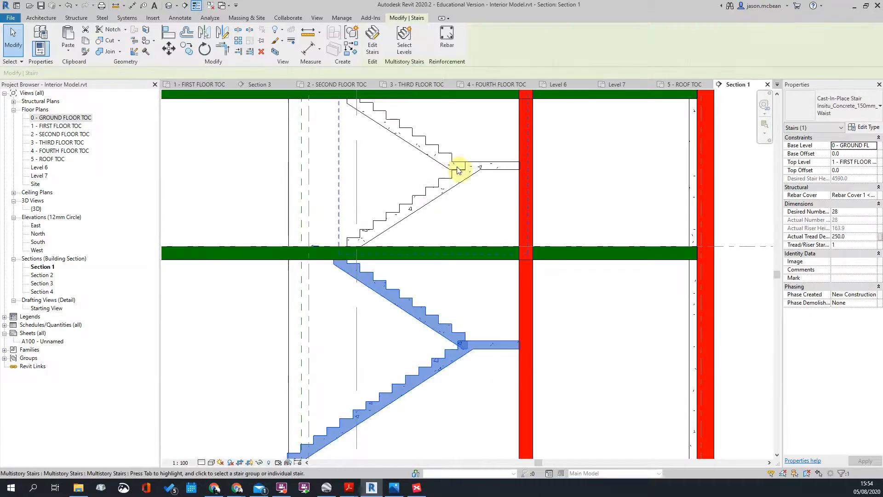
{"action": "left_click", "coordinate": [438, 187]}
{"action": "left_click", "coordinate": [451, 163]}
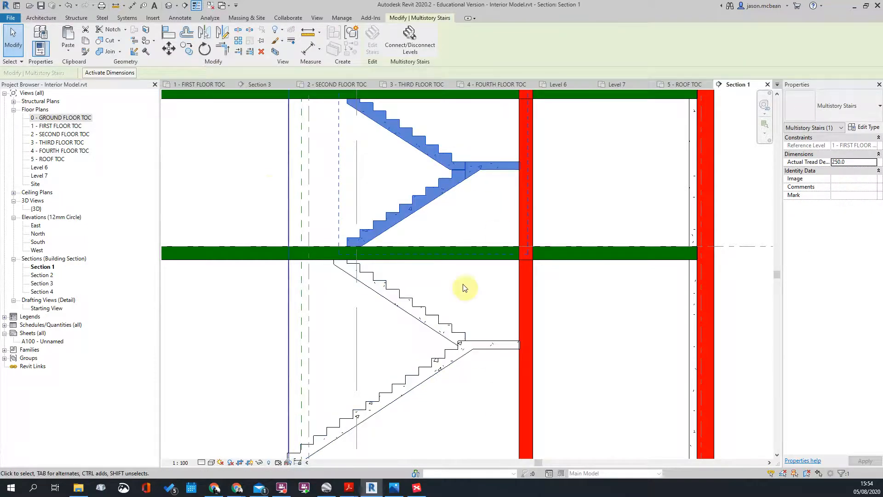
{"action": "scroll", "coordinate": [420, 222], "scroll_direction": "down", "scroll_amount": 2}
{"action": "left_click", "coordinate": [410, 191]}
Step: Pan and zoom the section to show the stair flights on the lower floors
{"action": "scroll", "coordinate": [404, 328], "scroll_direction": "down", "scroll_amount": 1}
{"action": "scroll", "coordinate": [403, 327], "scroll_direction": "down", "scroll_amount": 1}
{"action": "scroll", "coordinate": [374, 230], "scroll_direction": "up", "scroll_amount": 2}
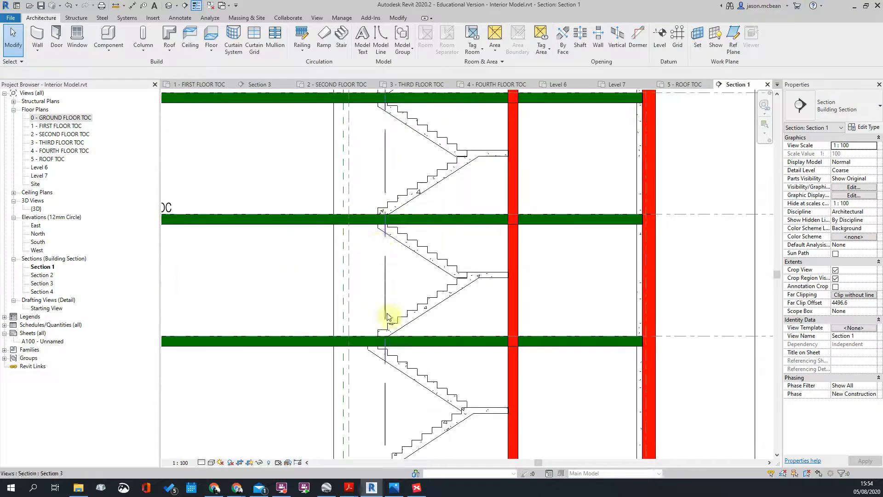
{"action": "scroll", "coordinate": [387, 305], "scroll_direction": "down", "scroll_amount": 1}
{"action": "scroll", "coordinate": [391, 198], "scroll_direction": "down", "scroll_amount": 1}
{"action": "middle_click_drag", "start_coordinate": [391, 198], "coordinate": [408, 204]}
{"action": "scroll", "coordinate": [396, 152], "scroll_direction": "up", "scroll_amount": 2}
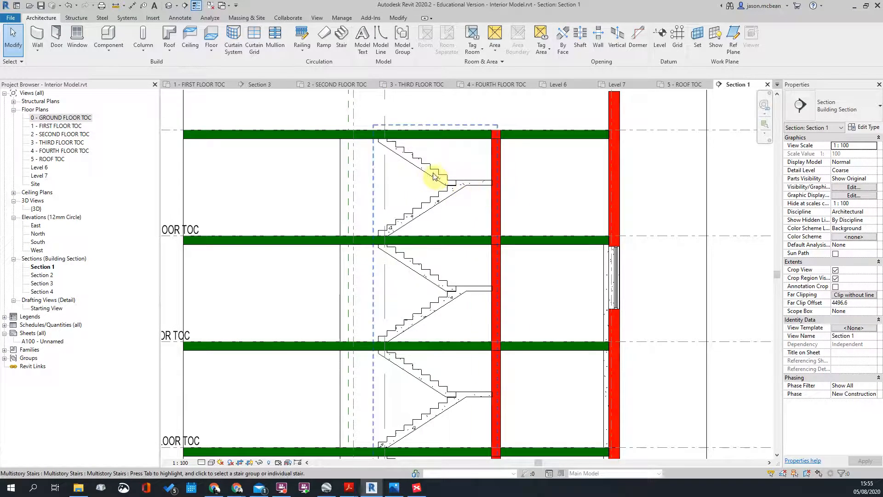
{"action": "scroll", "coordinate": [428, 175], "scroll_direction": "down", "scroll_amount": 1}
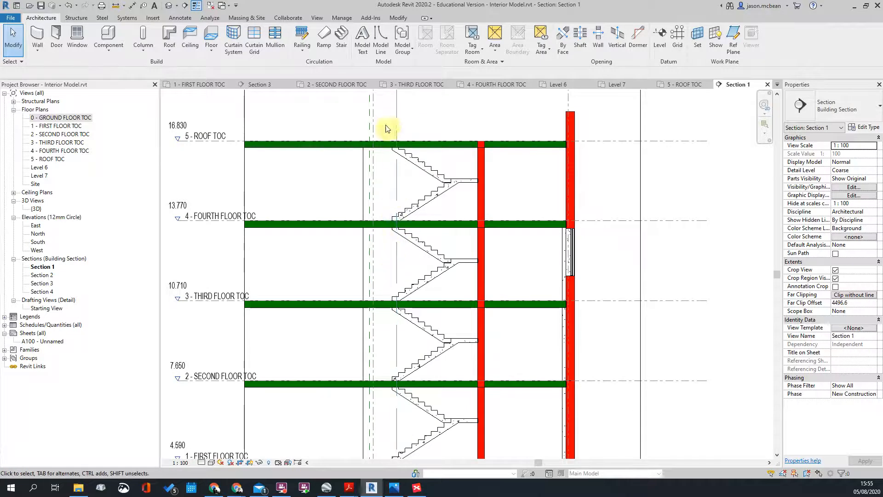
{"action": "middle_click_drag", "start_coordinate": [447, 408], "coordinate": [440, 315]}
{"action": "scroll", "coordinate": [408, 302], "scroll_direction": "up", "scroll_amount": 2}
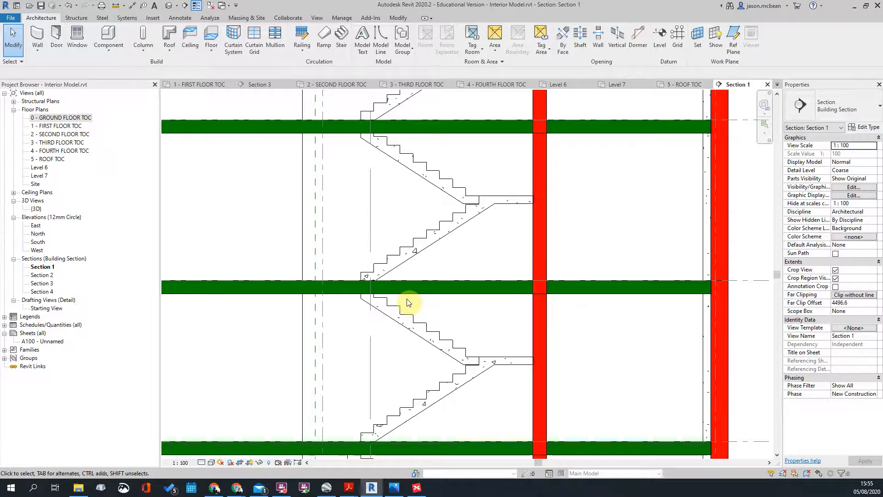
Step: Select the multistory stair to inspect it, then clear the selection
{"action": "scroll", "coordinate": [409, 338], "scroll_direction": "down", "scroll_amount": 5}
{"action": "scroll", "coordinate": [417, 207], "scroll_direction": "up", "scroll_amount": 3}
{"action": "scroll", "coordinate": [418, 284], "scroll_direction": "up", "scroll_amount": 3}
{"action": "scroll", "coordinate": [354, 287], "scroll_direction": "down", "scroll_amount": 4}
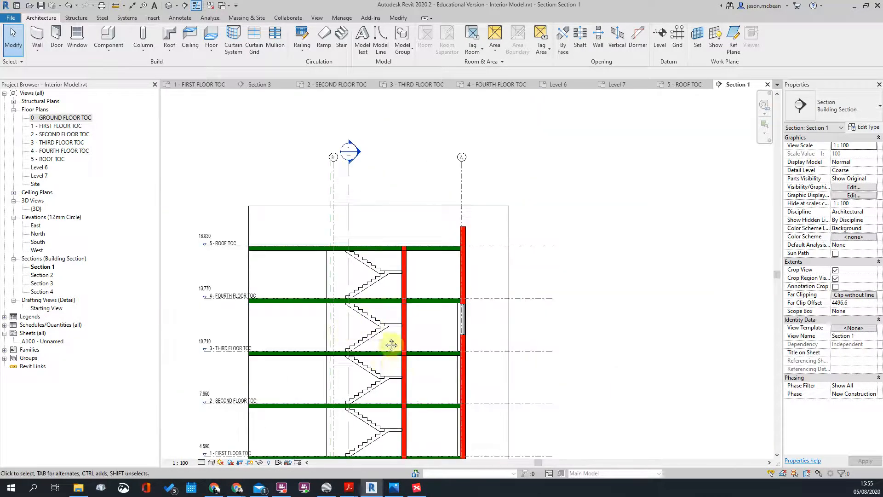
{"action": "scroll", "coordinate": [392, 345], "scroll_direction": "up", "scroll_amount": 4}
{"action": "left_click", "coordinate": [391, 298]}
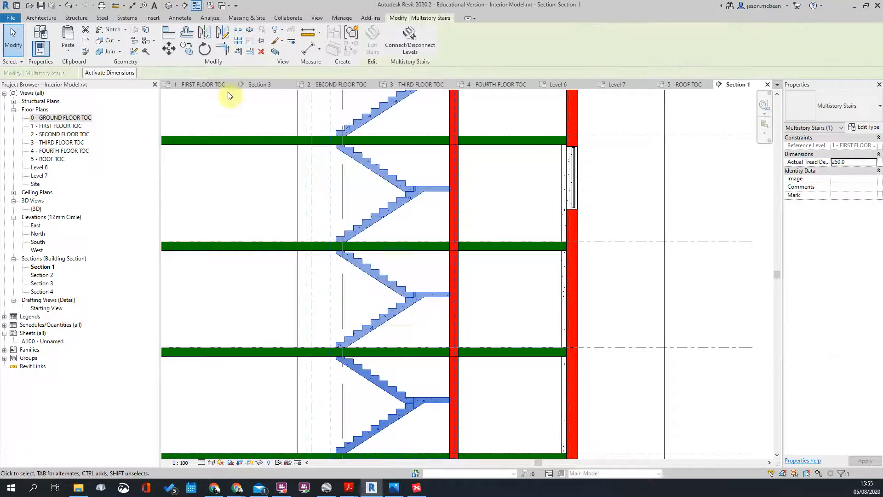
{"action": "scroll", "coordinate": [449, 239], "scroll_direction": "down", "scroll_amount": 3}
{"action": "left_click", "coordinate": [653, 278]}
Step: Pan down the stair core and zoom out to view every level from ground to roof
{"action": "scroll", "coordinate": [401, 252], "scroll_direction": "up", "scroll_amount": 4}
{"action": "middle_click_drag", "start_coordinate": [478, 170], "coordinate": [479, 260]}
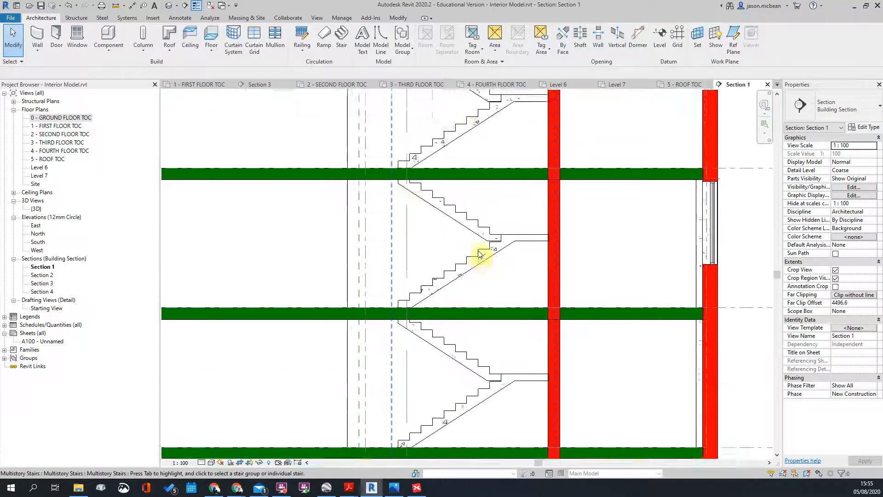
{"action": "scroll", "coordinate": [478, 260], "scroll_direction": "down", "scroll_amount": 1}
{"action": "scroll", "coordinate": [482, 244], "scroll_direction": "up", "scroll_amount": 1}
{"action": "scroll", "coordinate": [493, 221], "scroll_direction": "up", "scroll_amount": 1}
{"action": "middle_click_drag", "start_coordinate": [493, 221], "coordinate": [500, 277]}
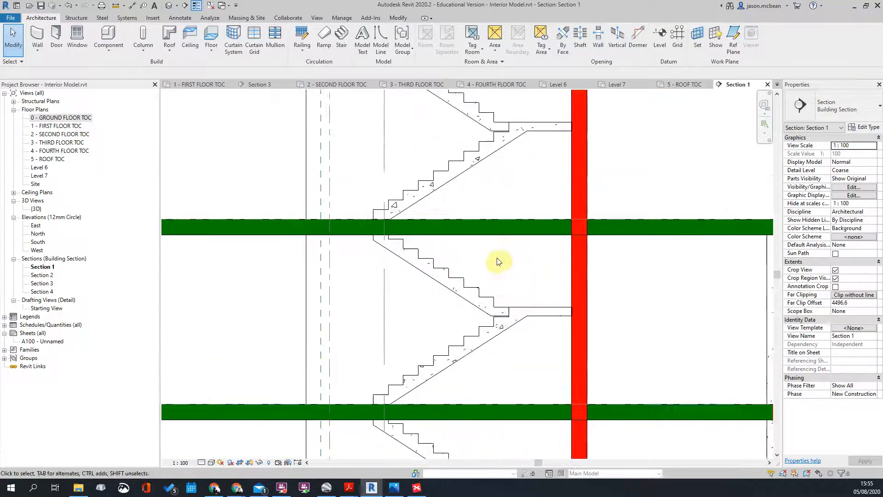
{"action": "scroll", "coordinate": [498, 247], "scroll_direction": "down", "scroll_amount": 2}
{"action": "scroll", "coordinate": [509, 233], "scroll_direction": "up", "scroll_amount": 2}
{"action": "scroll", "coordinate": [509, 142], "scroll_direction": "down", "scroll_amount": 3}
{"action": "scroll", "coordinate": [509, 142], "scroll_direction": "down", "scroll_amount": 1}
{"action": "scroll", "coordinate": [708, 176], "scroll_direction": "up", "scroll_amount": 1}
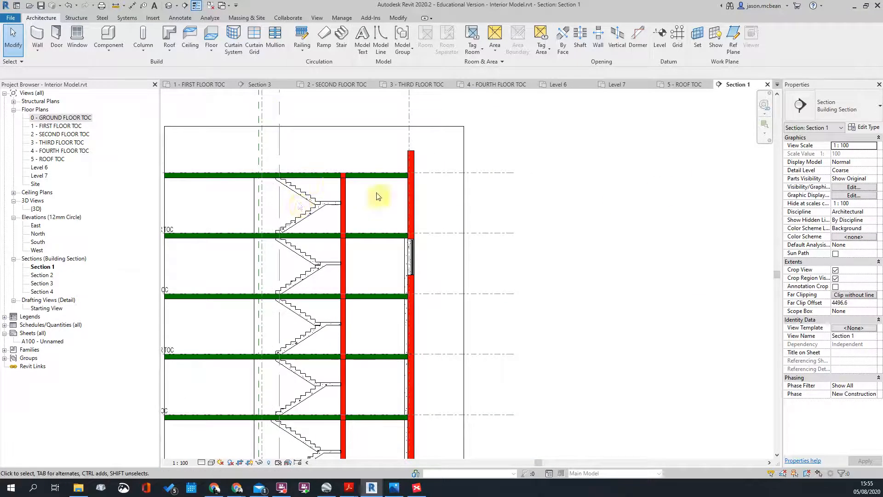
{"action": "scroll", "coordinate": [332, 182], "scroll_direction": "down", "scroll_amount": 3}
{"action": "scroll", "coordinate": [350, 182], "scroll_direction": "up", "scroll_amount": 2}
{"action": "scroll", "coordinate": [394, 199], "scroll_direction": "down", "scroll_amount": 2}
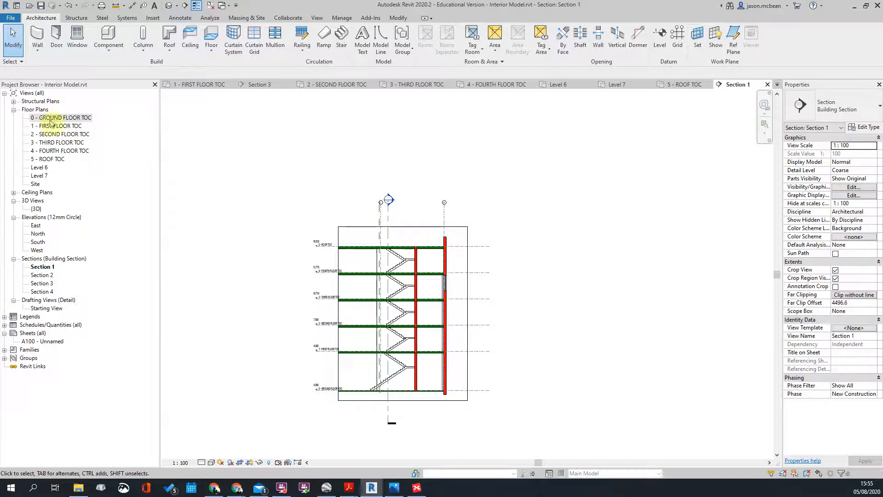
Step: Open the 4 - FOURTH FLOOR TOC plan and select its imported floor drawing
{"action": "double_click", "coordinate": [54, 152]}
{"action": "scroll", "coordinate": [559, 224], "scroll_direction": "down", "scroll_amount": 4}
{"action": "left_click", "coordinate": [536, 194]}
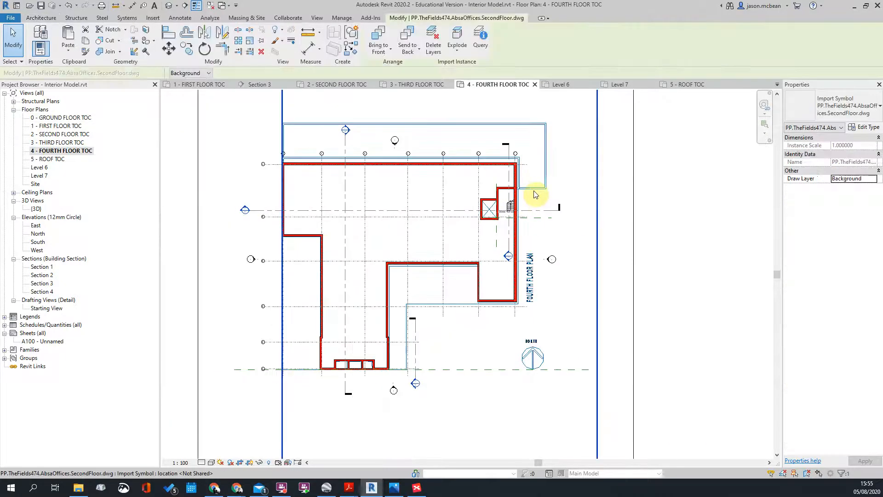
Step: Open the 5 - ROOF TOC plan and inspect its imported floor drawing
{"action": "double_click", "coordinate": [52, 159]}
{"action": "scroll", "coordinate": [445, 168], "scroll_direction": "up", "scroll_amount": 3}
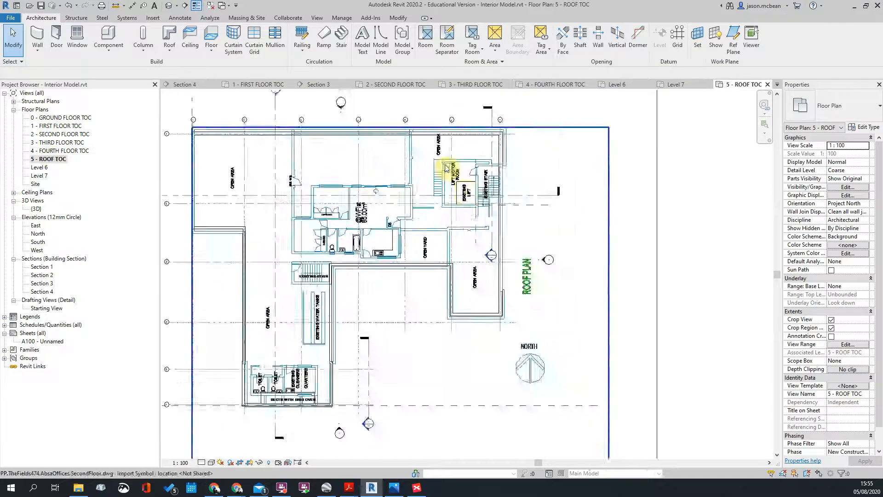
{"action": "scroll", "coordinate": [446, 168], "scroll_direction": "up", "scroll_amount": 3}
{"action": "left_click", "coordinate": [608, 171]}
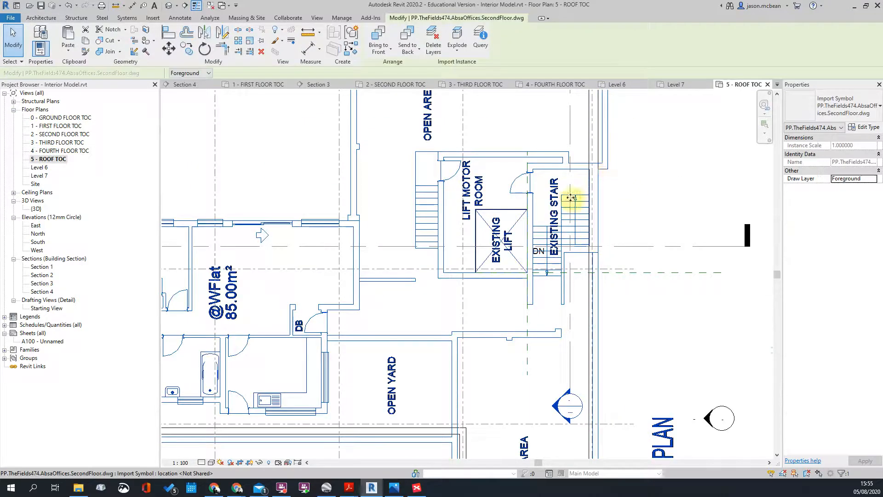
{"action": "scroll", "coordinate": [565, 196], "scroll_direction": "up", "scroll_amount": 2}
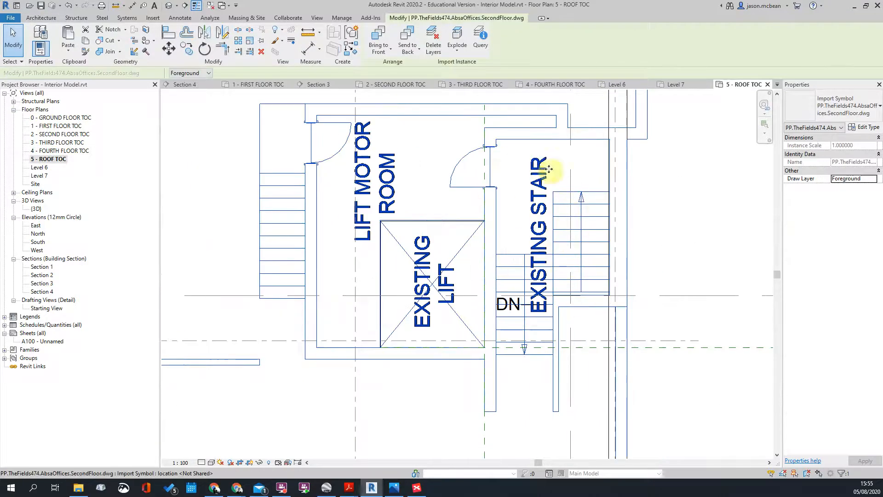
{"action": "scroll", "coordinate": [544, 142], "scroll_direction": "down", "scroll_amount": 2}
{"action": "scroll", "coordinate": [462, 176], "scroll_direction": "down", "scroll_amount": 3}
{"action": "scroll", "coordinate": [504, 194], "scroll_direction": "up", "scroll_amount": 2}
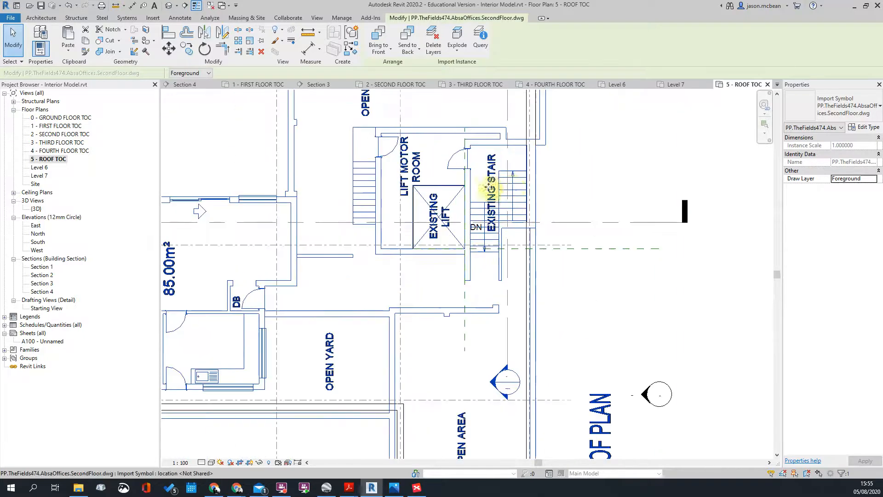
{"action": "scroll", "coordinate": [497, 184], "scroll_direction": "down", "scroll_amount": 2}
{"action": "scroll", "coordinate": [481, 190], "scroll_direction": "up", "scroll_amount": 2}
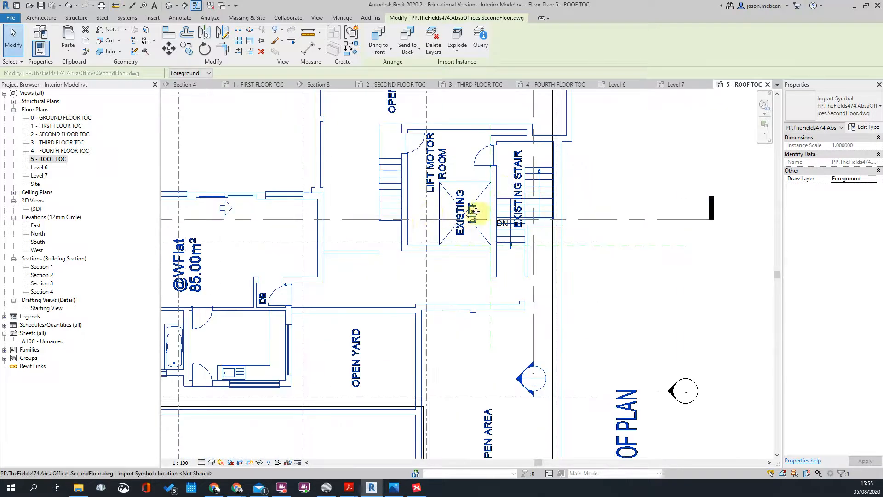
{"action": "key", "text": "Escape"}
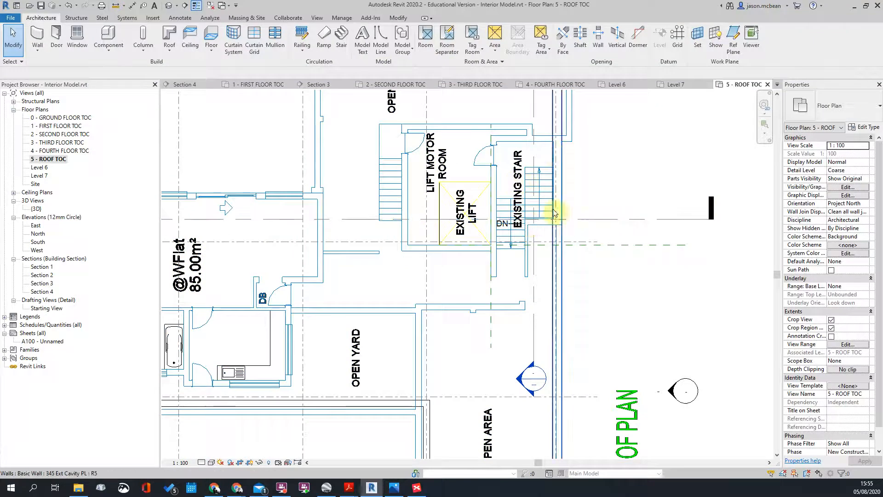
Step: Locate the existing stair in the roof plan, then switch to the 3 - THIRD FLOOR TOC plan
{"action": "scroll", "coordinate": [451, 157], "scroll_direction": "down", "scroll_amount": 3}
{"action": "scroll", "coordinate": [469, 271], "scroll_direction": "up", "scroll_amount": 3}
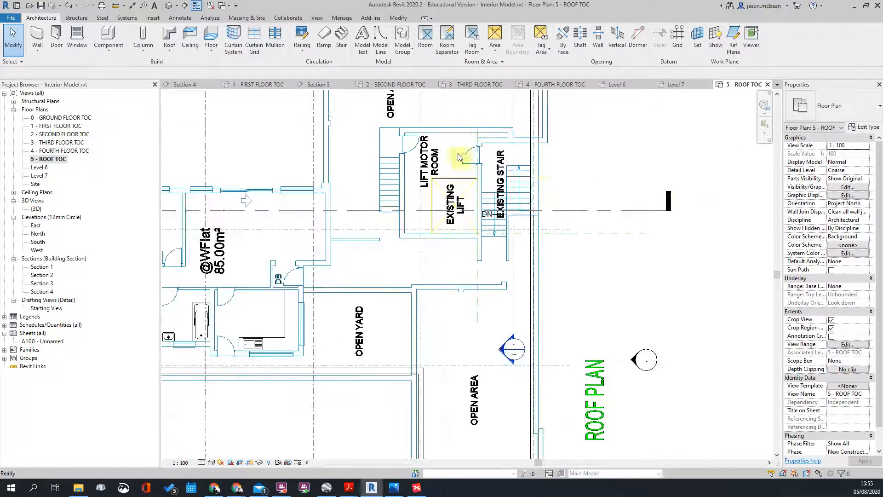
{"action": "scroll", "coordinate": [404, 191], "scroll_direction": "down", "scroll_amount": 3}
{"action": "scroll", "coordinate": [401, 184], "scroll_direction": "up", "scroll_amount": 3}
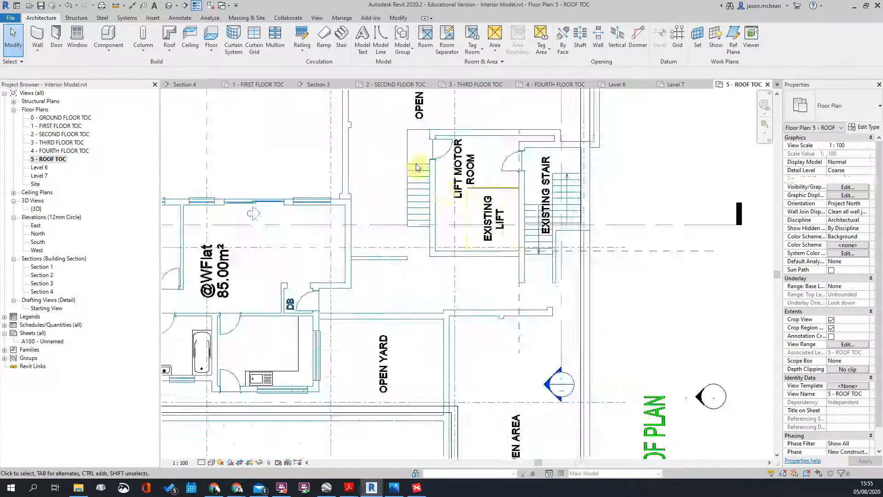
{"action": "scroll", "coordinate": [364, 167], "scroll_direction": "down", "scroll_amount": 3}
{"action": "scroll", "coordinate": [316, 278], "scroll_direction": "up", "scroll_amount": 1}
{"action": "scroll", "coordinate": [317, 277], "scroll_direction": "up", "scroll_amount": 2}
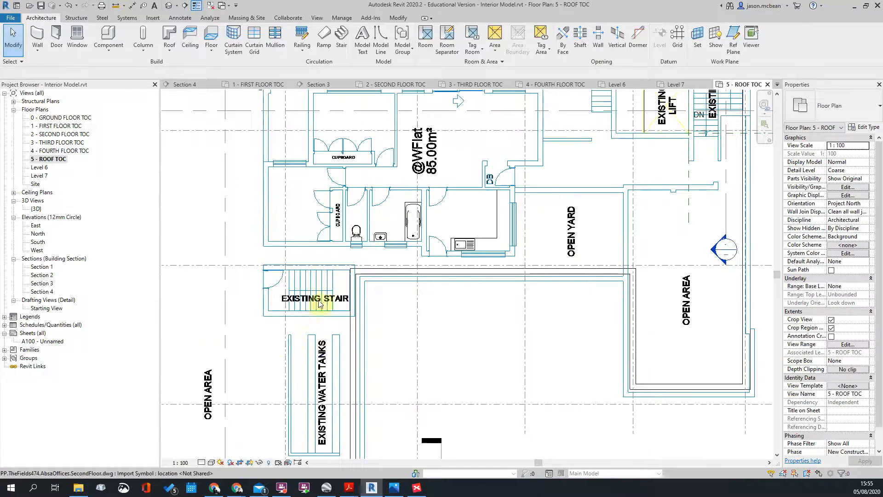
{"action": "scroll", "coordinate": [299, 308], "scroll_direction": "down", "scroll_amount": 3}
{"action": "scroll", "coordinate": [295, 297], "scroll_direction": "up", "scroll_amount": 3}
{"action": "scroll", "coordinate": [276, 276], "scroll_direction": "down", "scroll_amount": 3}
{"action": "scroll", "coordinate": [262, 258], "scroll_direction": "up", "scroll_amount": 3}
{"action": "scroll", "coordinate": [384, 332], "scroll_direction": "up", "scroll_amount": 2}
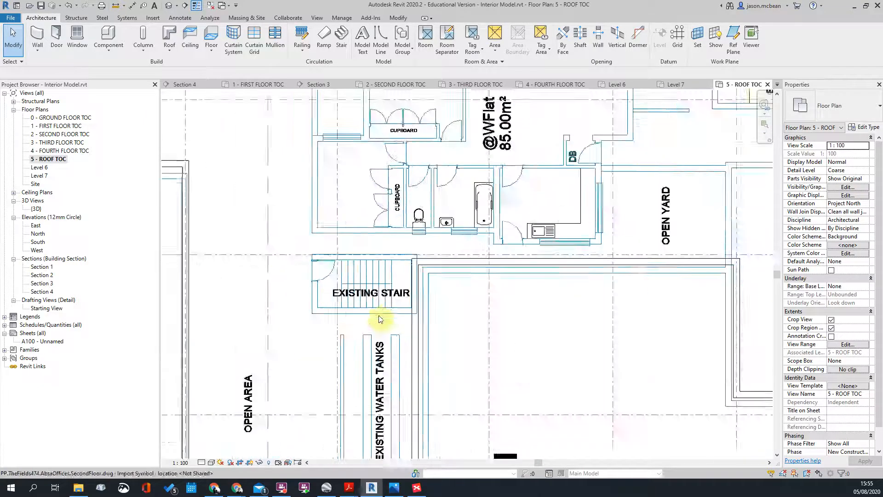
{"action": "scroll", "coordinate": [372, 283], "scroll_direction": "up", "scroll_amount": 3}
{"action": "scroll", "coordinate": [368, 276], "scroll_direction": "down", "scroll_amount": 4}
{"action": "scroll", "coordinate": [417, 276], "scroll_direction": "down", "scroll_amount": 2}
{"action": "middle_click_drag", "start_coordinate": [653, 251], "coordinate": [501, 320]}
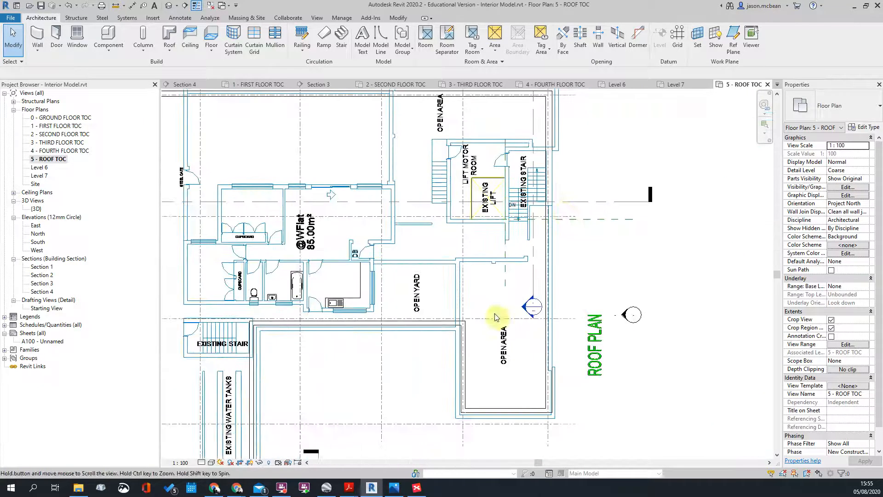
{"action": "scroll", "coordinate": [502, 189], "scroll_direction": "down", "scroll_amount": 2}
{"action": "scroll", "coordinate": [317, 306], "scroll_direction": "up", "scroll_amount": 3}
{"action": "scroll", "coordinate": [318, 244], "scroll_direction": "up", "scroll_amount": 1}
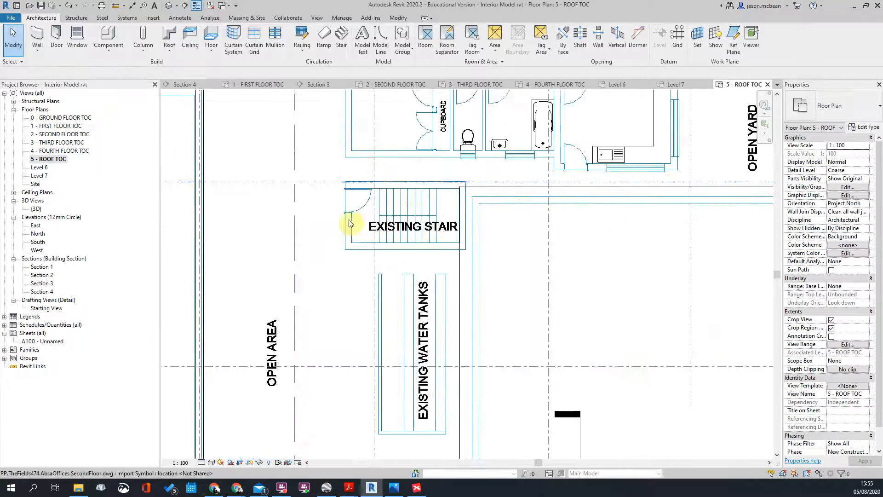
{"action": "double_click", "coordinate": [51, 144]}
{"action": "scroll", "coordinate": [361, 199], "scroll_direction": "up", "scroll_amount": 2}
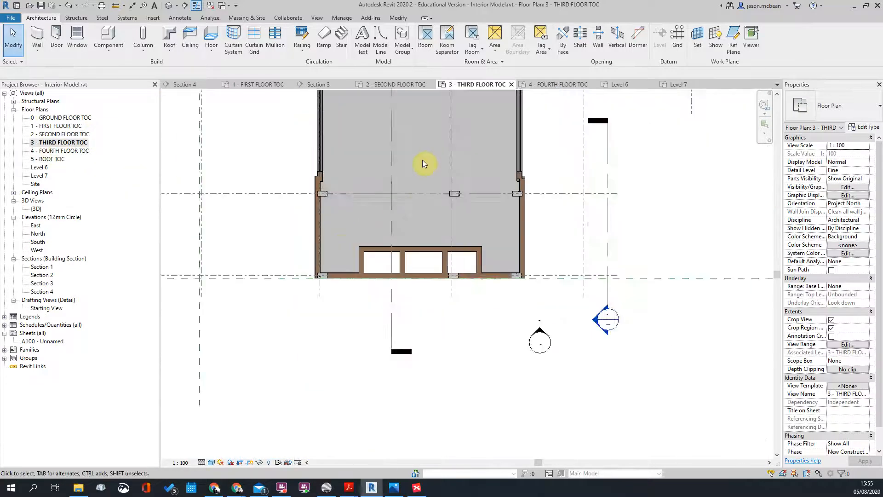
Step: Open the 1 - FIRST FLOOR TOC floor plan from the Project Browser
{"action": "scroll", "coordinate": [380, 191], "scroll_direction": "up", "scroll_amount": 2}
{"action": "scroll", "coordinate": [380, 193], "scroll_direction": "down", "scroll_amount": 3}
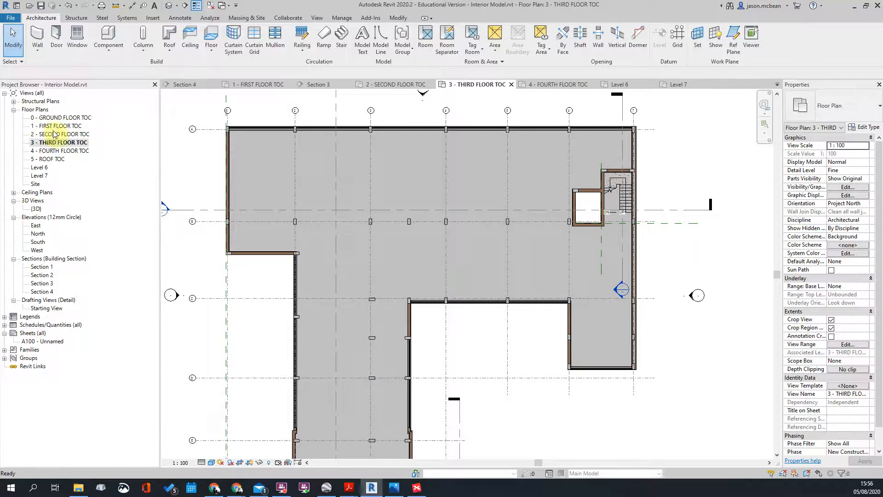
{"action": "double_click", "coordinate": [55, 126]}
{"action": "scroll", "coordinate": [460, 244], "scroll_direction": "down", "scroll_amount": 2}
{"action": "scroll", "coordinate": [405, 249], "scroll_direction": "up", "scroll_amount": 3}
{"action": "scroll", "coordinate": [467, 295], "scroll_direction": "up", "scroll_amount": 2}
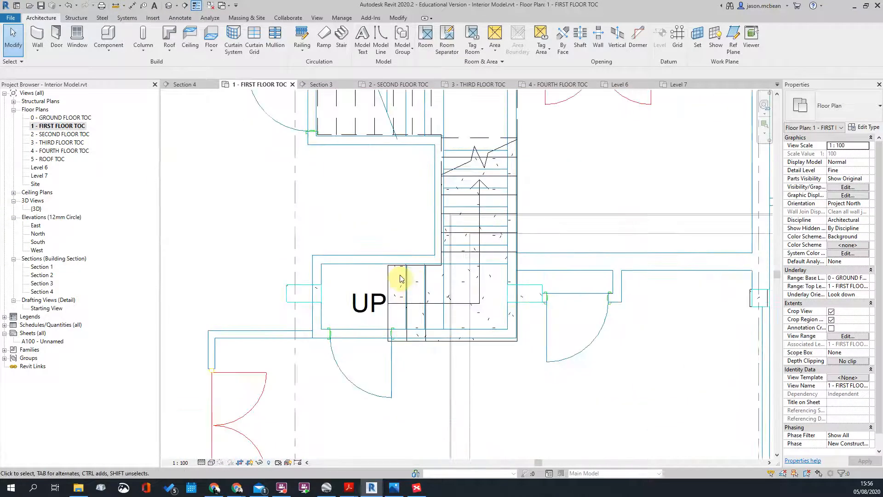
{"action": "scroll", "coordinate": [341, 309], "scroll_direction": "up", "scroll_amount": 3}
Step: Try an aligned dimension (DI) from the top wall line near the stair, then cancel it
{"action": "key", "text": "d"}
{"action": "key", "text": "i"}
{"action": "left_click", "coordinate": [324, 230]}
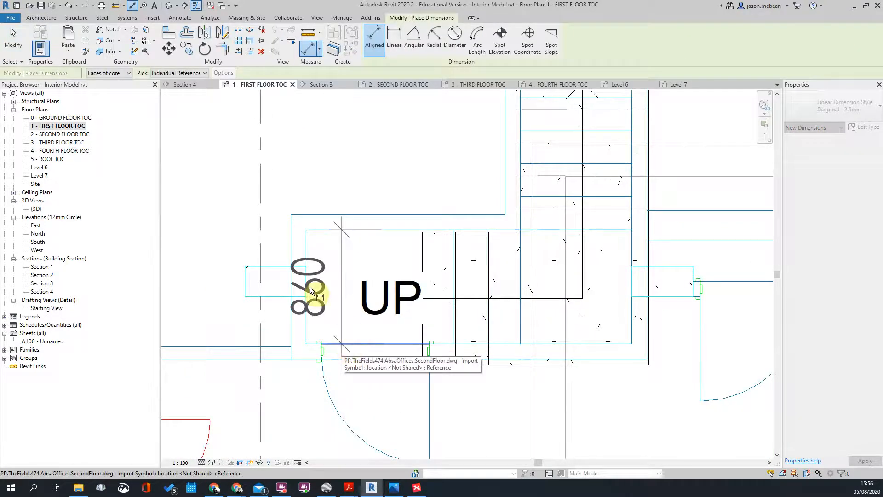
{"action": "key", "text": "Escape"}
{"action": "scroll", "coordinate": [497, 264], "scroll_direction": "down", "scroll_amount": 2}
{"action": "middle_click_drag", "start_coordinate": [514, 185], "coordinate": [473, 282]}
{"action": "scroll", "coordinate": [467, 232], "scroll_direction": "up", "scroll_amount": 2}
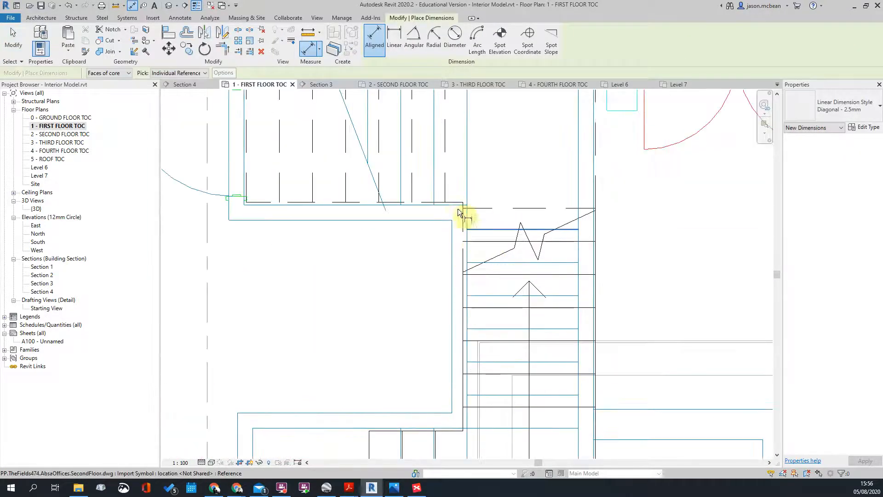
{"action": "left_click", "coordinate": [430, 210]}
{"action": "scroll", "coordinate": [423, 265], "scroll_direction": "down", "scroll_amount": 2}
{"action": "middle_click_drag", "start_coordinate": [419, 255], "coordinate": [426, 315]}
{"action": "scroll", "coordinate": [409, 175], "scroll_direction": "up", "scroll_amount": 1}
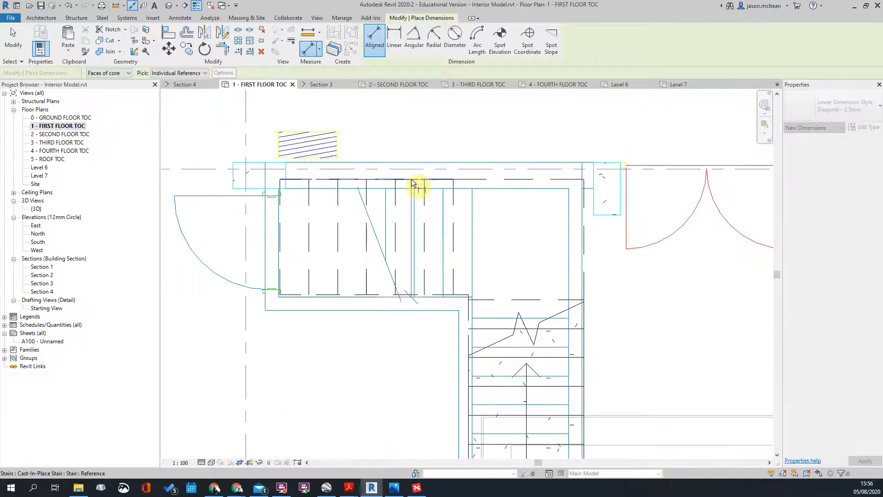
{"action": "key", "text": "Escape"}
{"action": "scroll", "coordinate": [420, 207], "scroll_direction": "down", "scroll_amount": 2}
{"action": "key", "text": "Escape"}
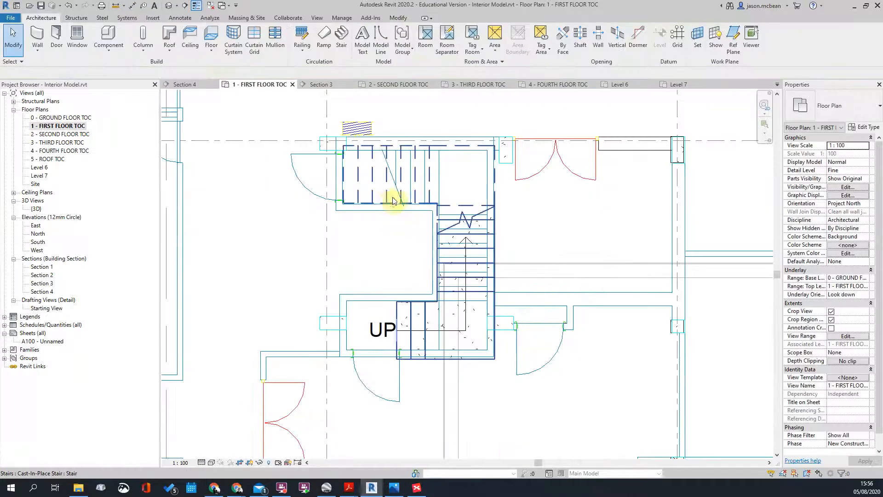
Step: Select the stair and one of its runs, briefly starting Match Type (MA) before cancelling
{"action": "middle_click_drag", "start_coordinate": [540, 272], "coordinate": [524, 266]}
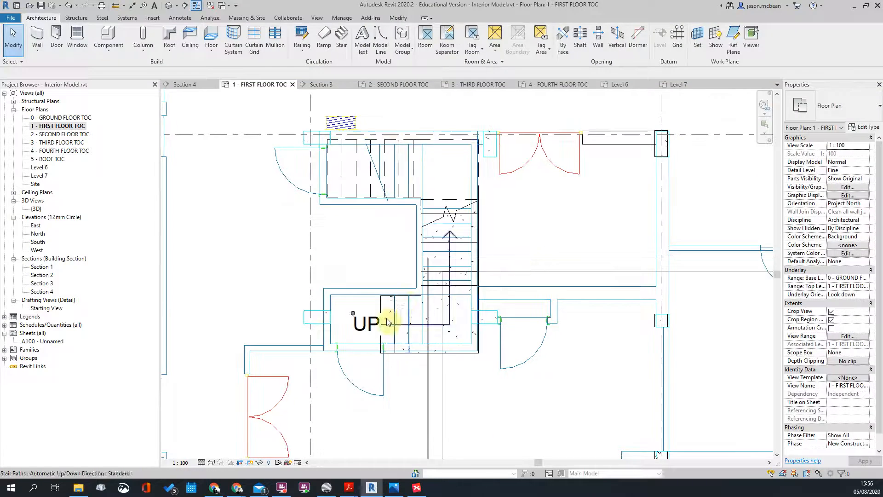
{"action": "left_click", "coordinate": [398, 303]}
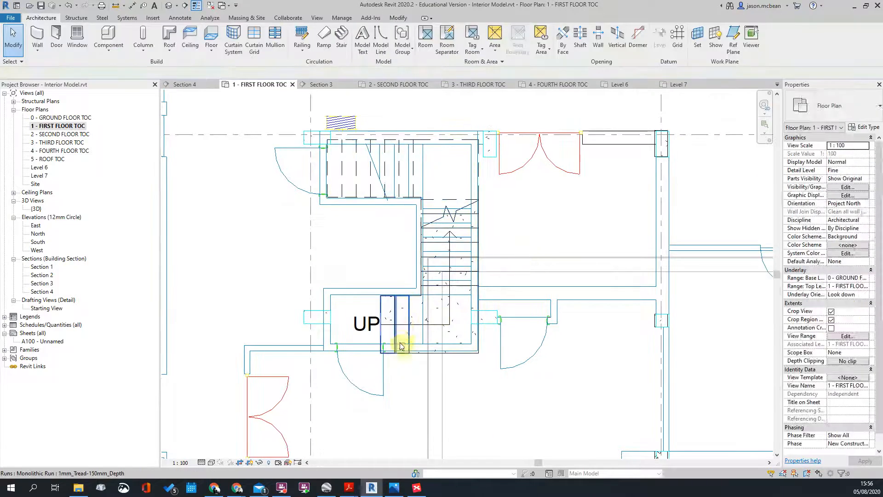
{"action": "left_click", "coordinate": [402, 342]}
{"action": "scroll", "coordinate": [402, 352], "scroll_direction": "up", "scroll_amount": 3}
{"action": "key", "text": "m"}
{"action": "key", "text": "a"}
{"action": "scroll", "coordinate": [356, 357], "scroll_direction": "up", "scroll_amount": 2}
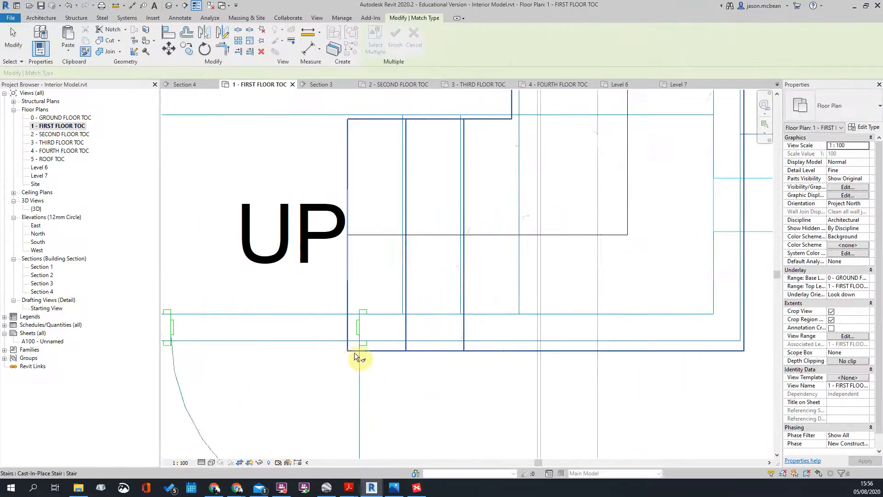
{"action": "key", "text": "Escape"}
Step: Select the whole stair and start moving it from its corner, then cancel the move
{"action": "left_click", "coordinate": [349, 176]}
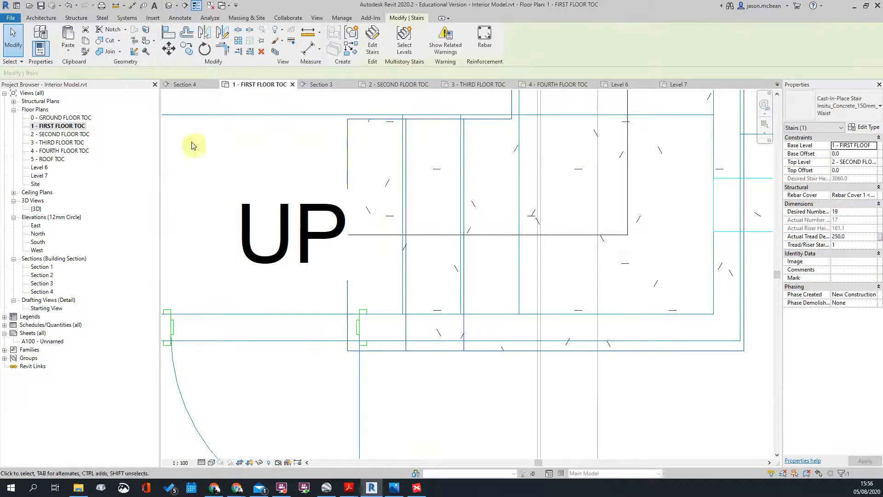
{"action": "left_click", "coordinate": [169, 50]}
{"action": "left_click", "coordinate": [348, 351]}
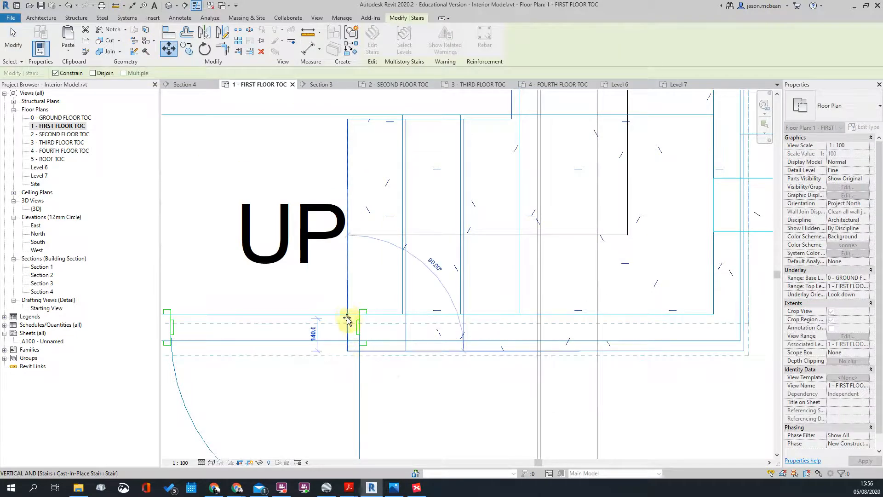
{"action": "scroll", "coordinate": [406, 367], "scroll_direction": "down", "scroll_amount": 3}
{"action": "middle_click_drag", "start_coordinate": [511, 265], "coordinate": [496, 319]}
{"action": "key", "text": "Escape"}
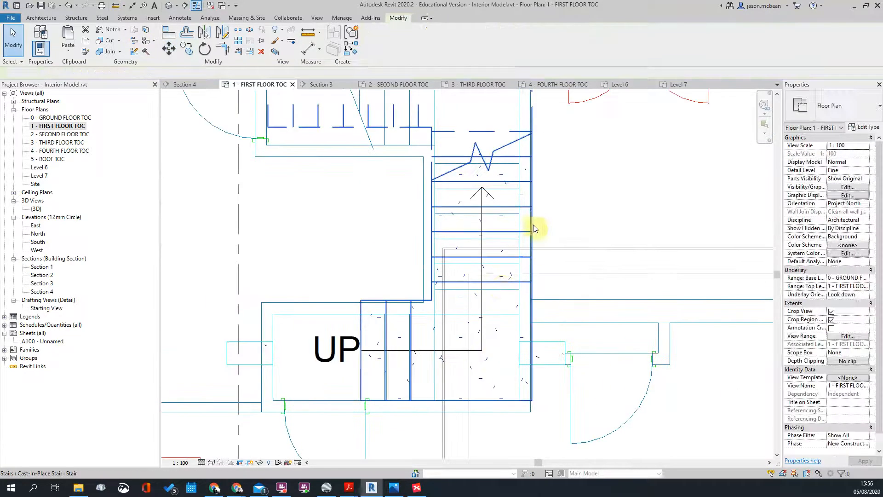
Step: Reselect the stair by its edge after clearing the selection
{"action": "left_click", "coordinate": [390, 304]}
{"action": "left_click", "coordinate": [542, 261]}
{"action": "left_click", "coordinate": [532, 260]}
{"action": "scroll", "coordinate": [538, 262], "scroll_direction": "down", "scroll_amount": 2}
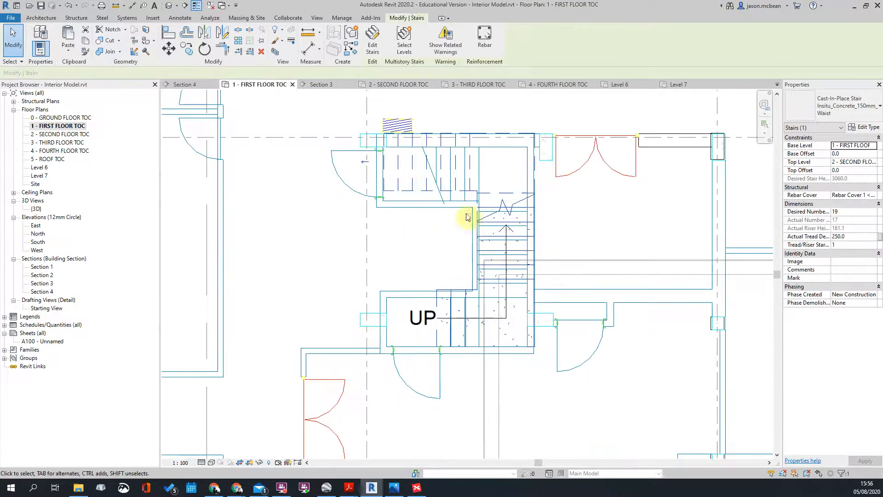
Step: Open the stair for sketch editing and finish edit mode without changes
{"action": "double_click", "coordinate": [427, 179]}
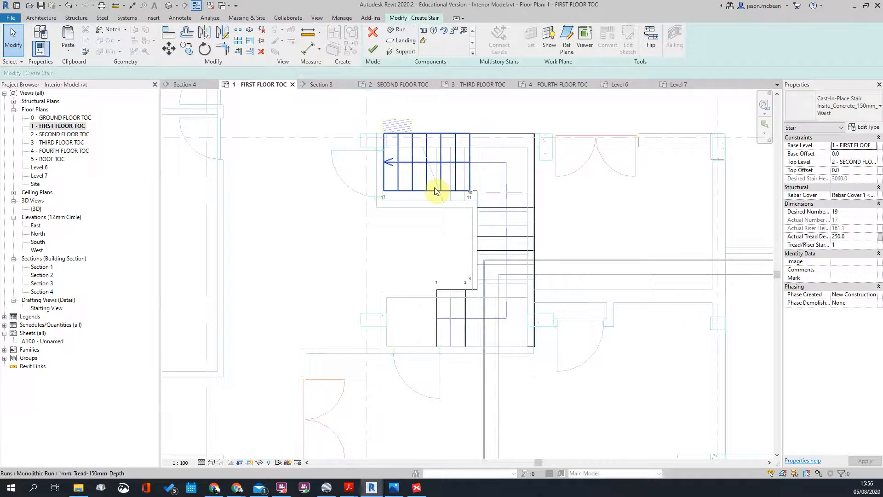
{"action": "scroll", "coordinate": [487, 203], "scroll_direction": "up", "scroll_amount": 1}
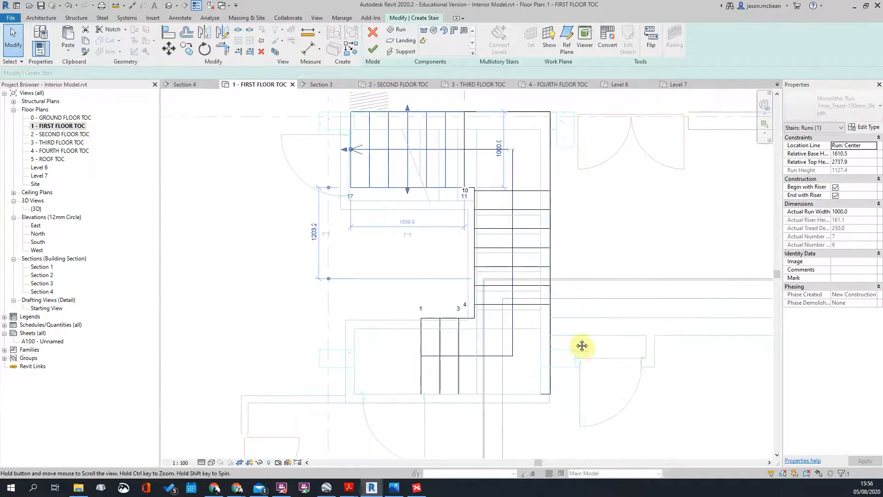
{"action": "middle_click_drag", "start_coordinate": [597, 352], "coordinate": [545, 330]}
{"action": "left_click", "coordinate": [460, 318]}
{"action": "scroll", "coordinate": [345, 361], "scroll_direction": "down", "scroll_amount": 2}
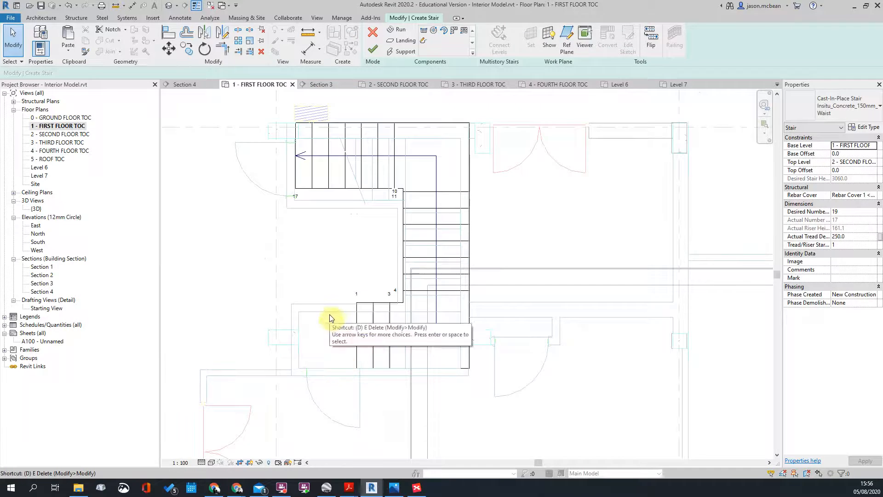
{"action": "scroll", "coordinate": [344, 174], "scroll_direction": "up", "scroll_amount": 1}
{"action": "scroll", "coordinate": [398, 241], "scroll_direction": "down", "scroll_amount": 3}
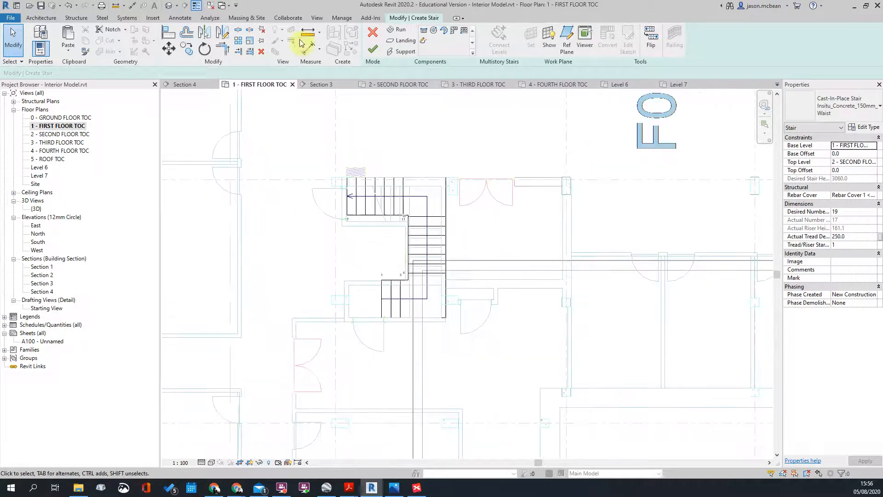
{"action": "left_click", "coordinate": [376, 58]}
Step: Select the multistory stair to inspect it, then clear the selection
{"action": "scroll", "coordinate": [395, 213], "scroll_direction": "down", "scroll_amount": 4}
{"action": "scroll", "coordinate": [509, 180], "scroll_direction": "up", "scroll_amount": 5}
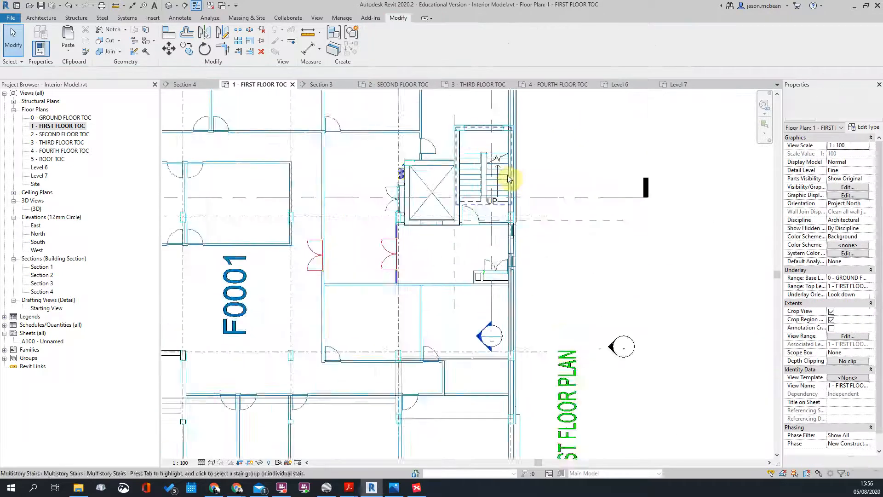
{"action": "scroll", "coordinate": [509, 179], "scroll_direction": "up", "scroll_amount": 5}
{"action": "scroll", "coordinate": [430, 276], "scroll_direction": "up", "scroll_amount": 3}
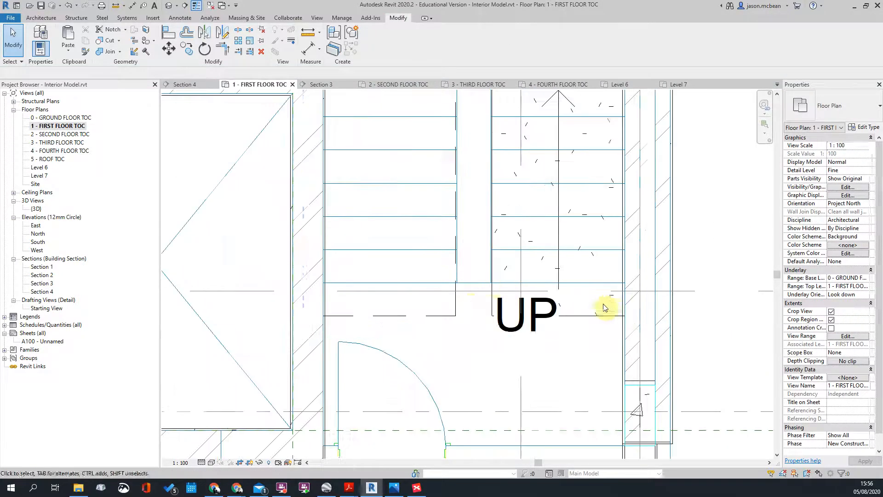
{"action": "left_click", "coordinate": [445, 316]}
{"action": "key", "text": "Escape"}
Step: Open Section 1 through the stair core from its section head
{"action": "scroll", "coordinate": [468, 289], "scroll_direction": "down", "scroll_amount": 4}
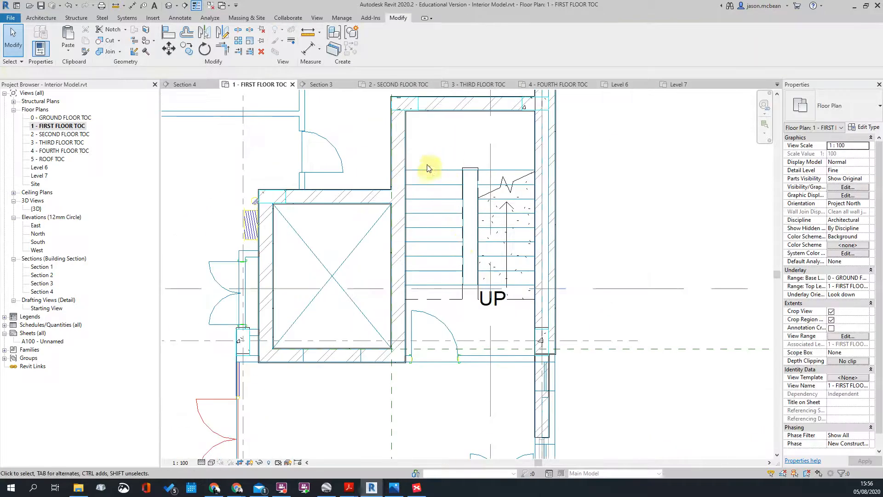
{"action": "scroll", "coordinate": [502, 170], "scroll_direction": "up", "scroll_amount": 3}
{"action": "scroll", "coordinate": [499, 191], "scroll_direction": "down", "scroll_amount": 6}
{"action": "middle_click_drag", "start_coordinate": [564, 202], "coordinate": [509, 305]}
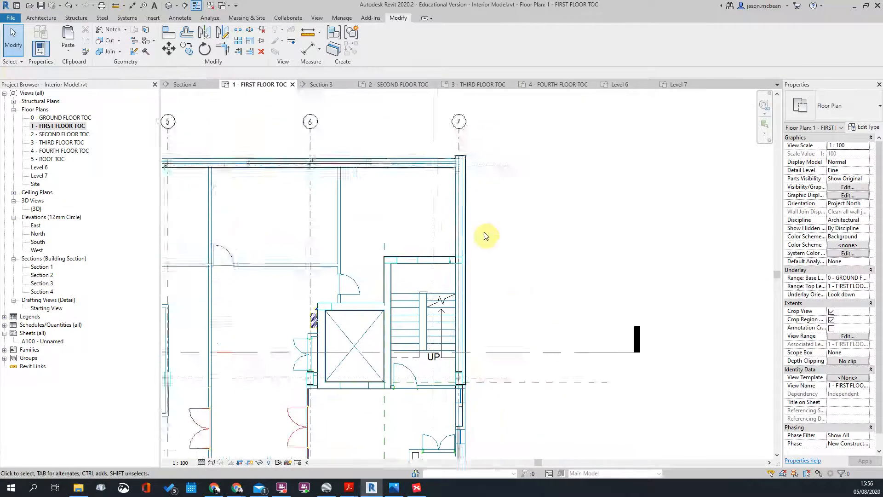
{"action": "scroll", "coordinate": [509, 306], "scroll_direction": "down", "scroll_amount": 3}
{"action": "double_click", "coordinate": [460, 351]}
Step: Pan and zoom around Section 1 to review the stair rising through all levels
{"action": "scroll", "coordinate": [432, 317], "scroll_direction": "up", "scroll_amount": 3}
{"action": "scroll", "coordinate": [394, 355], "scroll_direction": "down", "scroll_amount": 1}
{"action": "scroll", "coordinate": [408, 278], "scroll_direction": "down", "scroll_amount": 2}
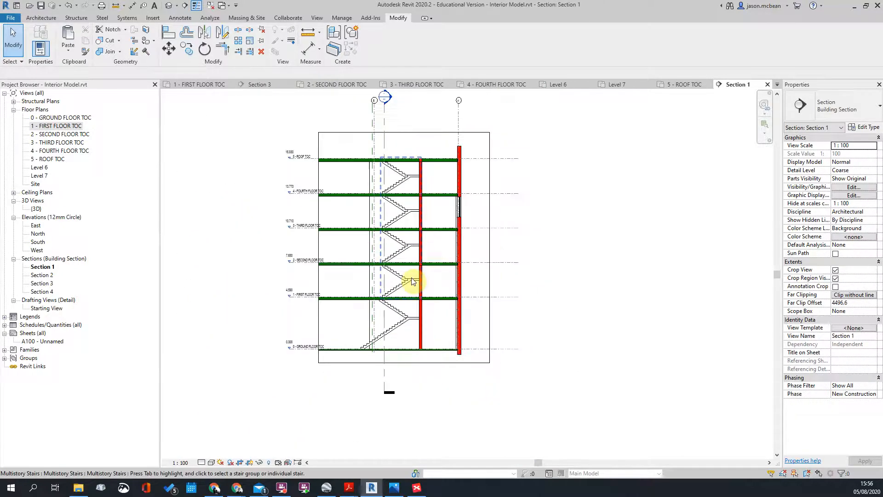
{"action": "scroll", "coordinate": [414, 276], "scroll_direction": "up", "scroll_amount": 6}
{"action": "scroll", "coordinate": [460, 262], "scroll_direction": "down", "scroll_amount": 4}
{"action": "scroll", "coordinate": [455, 207], "scroll_direction": "up", "scroll_amount": 3}
{"action": "scroll", "coordinate": [426, 220], "scroll_direction": "down", "scroll_amount": 3}
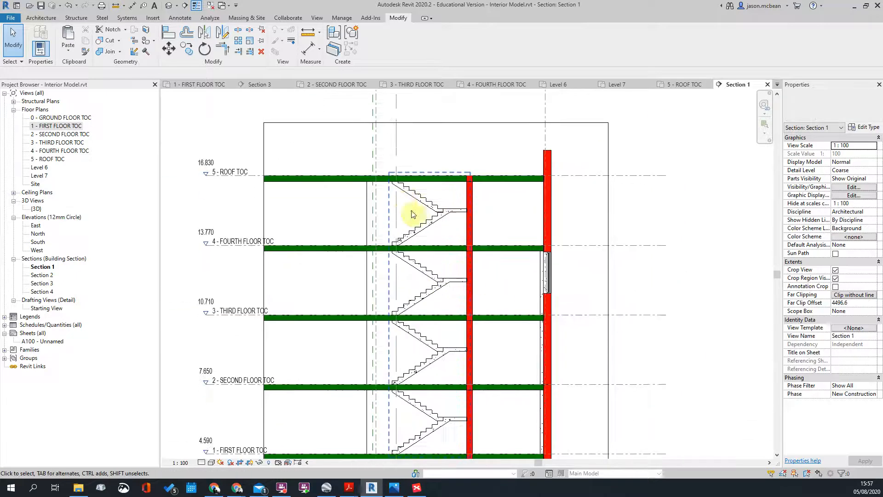
{"action": "scroll", "coordinate": [426, 229], "scroll_direction": "up", "scroll_amount": 3}
{"action": "scroll", "coordinate": [450, 233], "scroll_direction": "down", "scroll_amount": 4}
{"action": "scroll", "coordinate": [443, 229], "scroll_direction": "up", "scroll_amount": 6}
{"action": "scroll", "coordinate": [467, 207], "scroll_direction": "down", "scroll_amount": 5}
{"action": "middle_click_drag", "start_coordinate": [486, 319], "coordinate": [499, 287]}
{"action": "scroll", "coordinate": [503, 213], "scroll_direction": "up", "scroll_amount": 4}
{"action": "scroll", "coordinate": [460, 230], "scroll_direction": "down", "scroll_amount": 3}
{"action": "scroll", "coordinate": [464, 276], "scroll_direction": "down", "scroll_amount": 5}
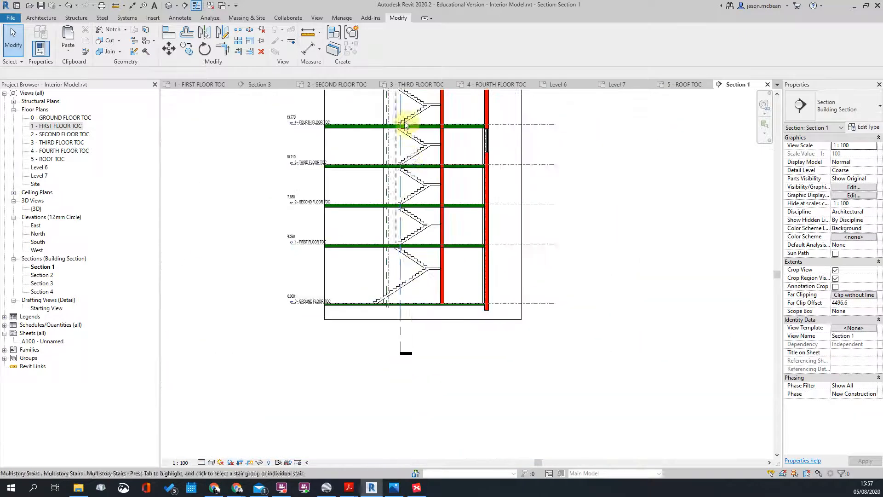
{"action": "middle_click_drag", "start_coordinate": [414, 236], "coordinate": [419, 251]}
Step: Return to the 1 - FIRST FLOOR TOC plan from the Project Browser
{"action": "double_click", "coordinate": [58, 126]}
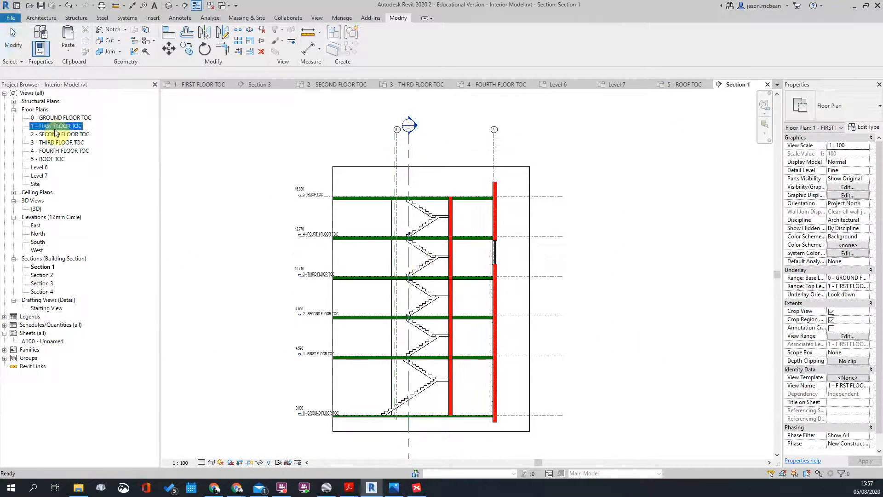
{"action": "scroll", "coordinate": [479, 311], "scroll_direction": "down", "scroll_amount": 3}
{"action": "scroll", "coordinate": [480, 299], "scroll_direction": "up", "scroll_amount": 3}
{"action": "scroll", "coordinate": [480, 293], "scroll_direction": "down", "scroll_amount": 3}
{"action": "scroll", "coordinate": [522, 236], "scroll_direction": "up", "scroll_amount": 4}
Step: Select the stair marked DN and zoom in on it, then deselect
{"action": "scroll", "coordinate": [482, 338], "scroll_direction": "down", "scroll_amount": 1}
{"action": "scroll", "coordinate": [481, 339], "scroll_direction": "up", "scroll_amount": 5}
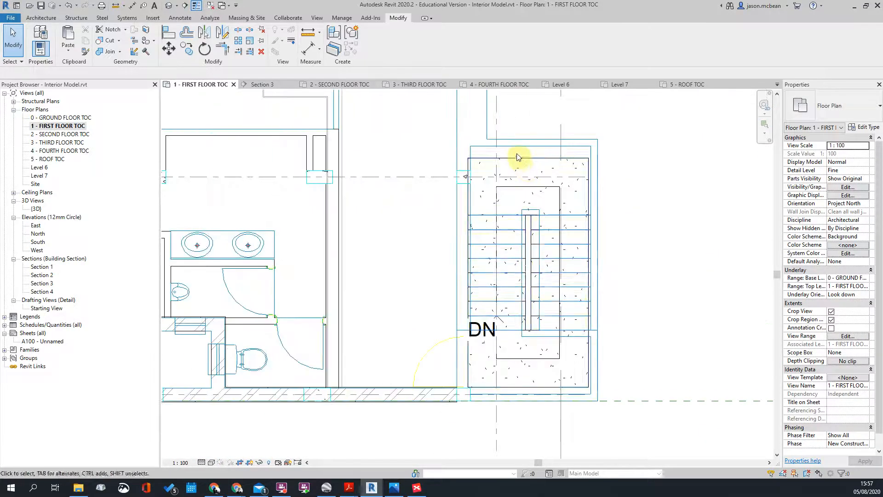
{"action": "left_click", "coordinate": [518, 157]}
{"action": "middle_click_drag", "start_coordinate": [689, 217], "coordinate": [648, 225]}
{"action": "scroll", "coordinate": [516, 285], "scroll_direction": "up", "scroll_amount": 2}
{"action": "key", "text": "Escape"}
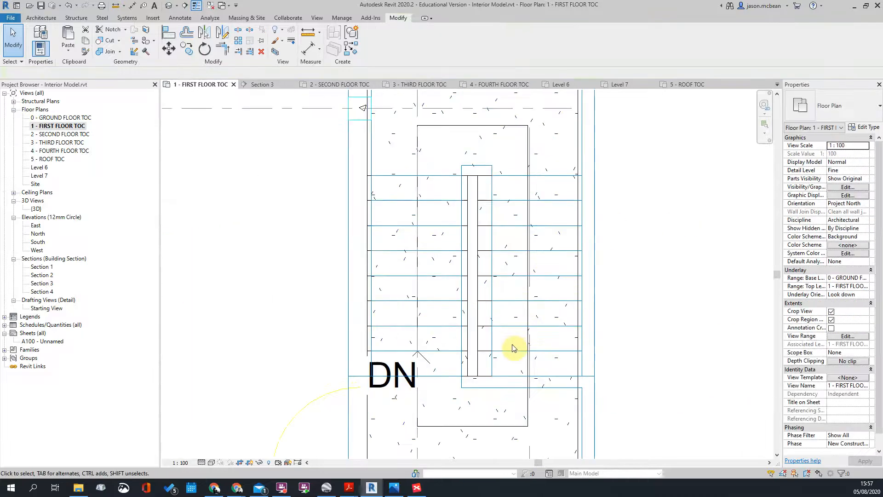
{"action": "scroll", "coordinate": [514, 348], "scroll_direction": "up", "scroll_amount": 2}
Step: Start an aligned dimension (DI) on the stair edge, then cancel it
{"action": "key", "text": "d"}
{"action": "key", "text": "i"}
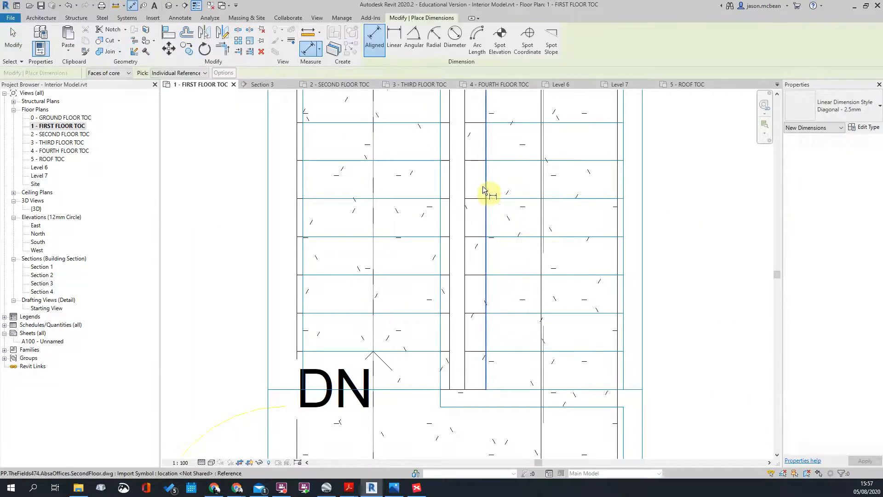
{"action": "left_click", "coordinate": [488, 191]}
{"action": "key", "text": "Escape"}
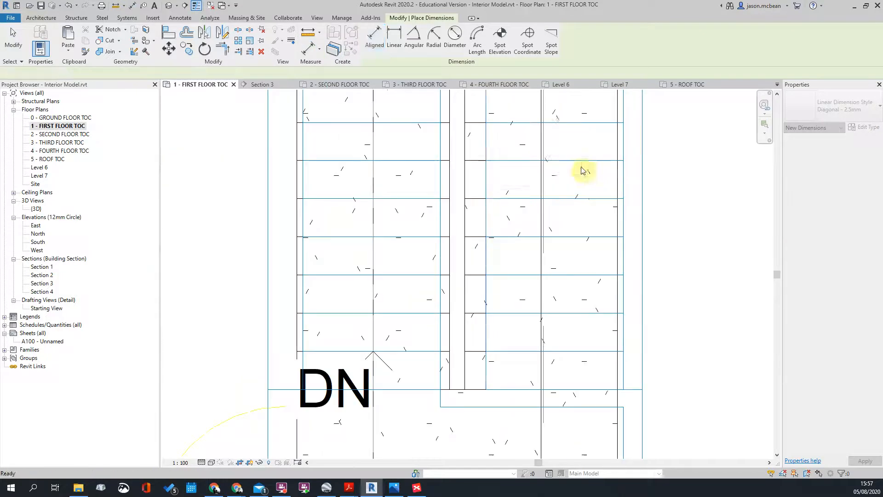
{"action": "key", "text": "Escape"}
{"action": "scroll", "coordinate": [552, 207], "scroll_direction": "down", "scroll_amount": 3}
Step: Change the right-hand stair run's width from 1000 to 900
{"action": "left_click", "coordinate": [552, 208]}
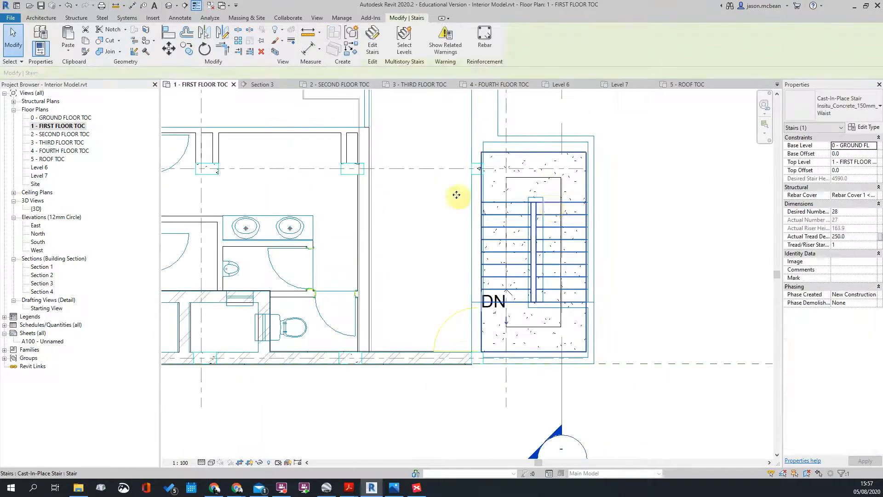
{"action": "scroll", "coordinate": [515, 210], "scroll_direction": "down", "scroll_amount": 2}
{"action": "scroll", "coordinate": [586, 253], "scroll_direction": "up", "scroll_amount": 2}
{"action": "left_click", "coordinate": [476, 211]}
{"action": "left_click", "coordinate": [498, 296]}
{"action": "type", "text": "900"}
{"action": "key", "text": "Return"}
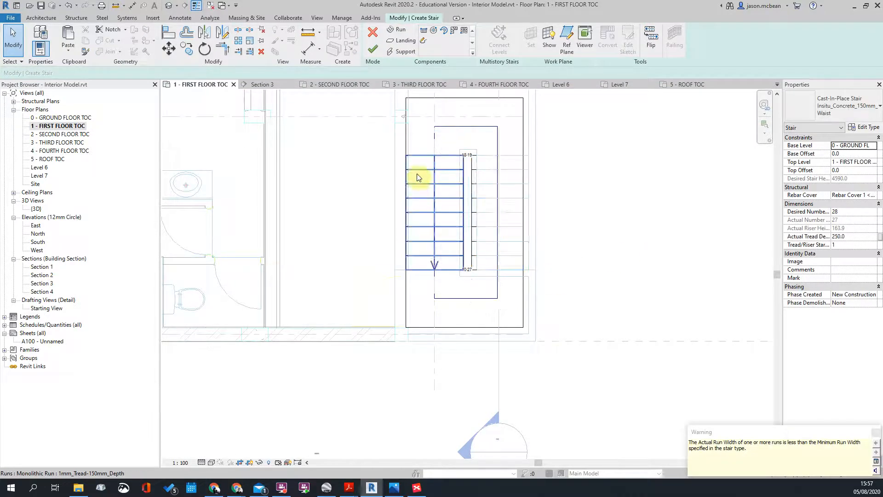
Step: Change the left stair run's width from 1000 to 900, applying it twice
{"action": "left_click", "coordinate": [459, 180]}
{"action": "left_click", "coordinate": [435, 120]}
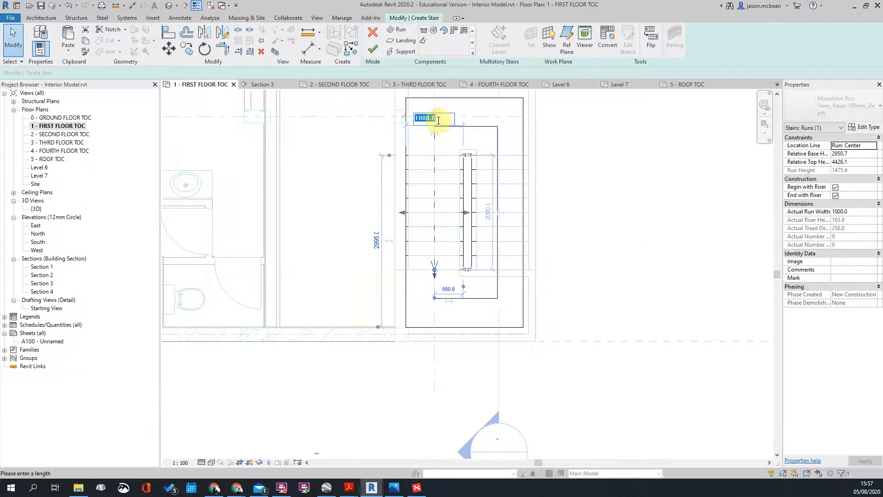
{"action": "type", "text": "900"}
{"action": "key", "text": "Return"}
{"action": "left_click", "coordinate": [537, 227]}
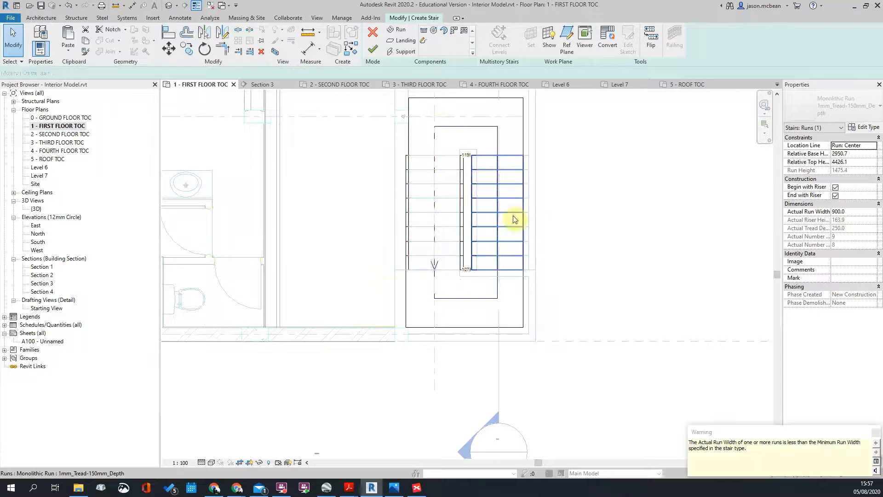
{"action": "left_click", "coordinate": [467, 199]}
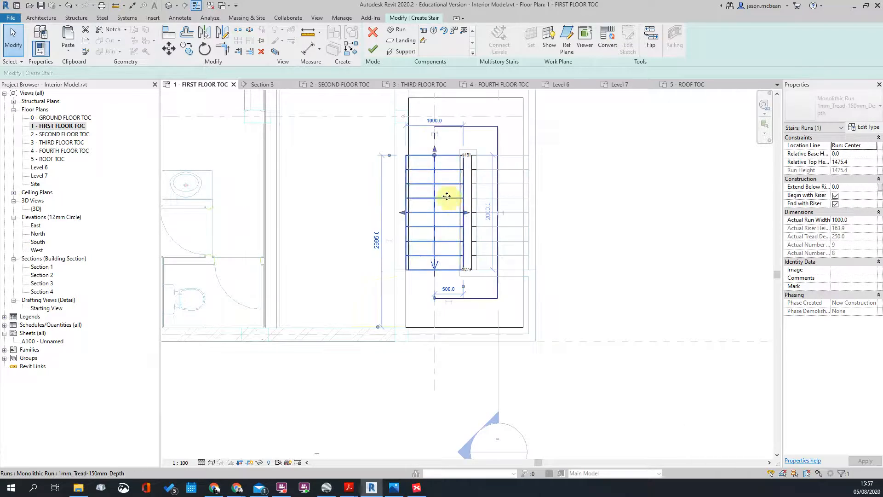
{"action": "left_click", "coordinate": [435, 121]}
{"action": "type", "text": "90"}
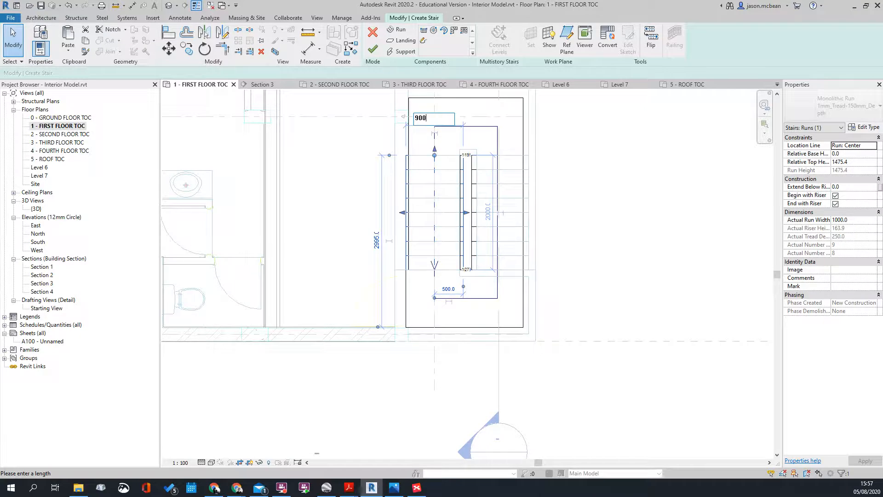
{"action": "type", "text": "0"}
{"action": "key", "text": "Return"}
{"action": "left_click", "coordinate": [539, 269]}
{"action": "scroll", "coordinate": [480, 145], "scroll_direction": "up", "scroll_amount": 1}
{"action": "middle_click_drag", "start_coordinate": [480, 144], "coordinate": [458, 228]}
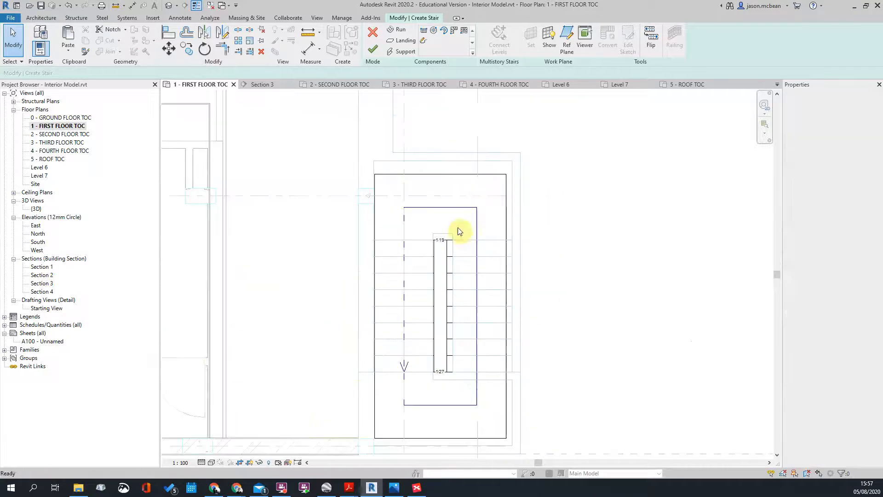
Step: Try setting the top landing's dimension to 0.0, dismiss the layout error, and check its 1000 dimension
{"action": "left_click", "coordinate": [452, 180]}
{"action": "type", "text": "0"}
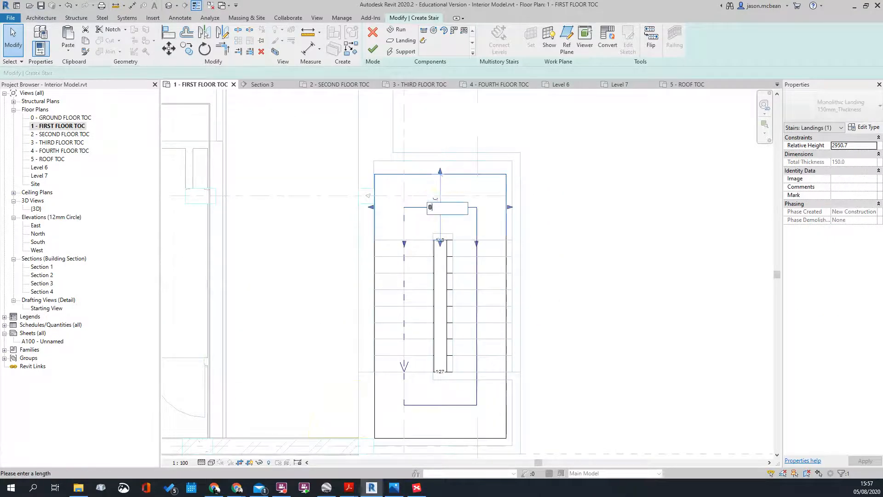
{"action": "type", "text": ".0"}
{"action": "key", "text": "Return"}
{"action": "key", "text": "Escape"}
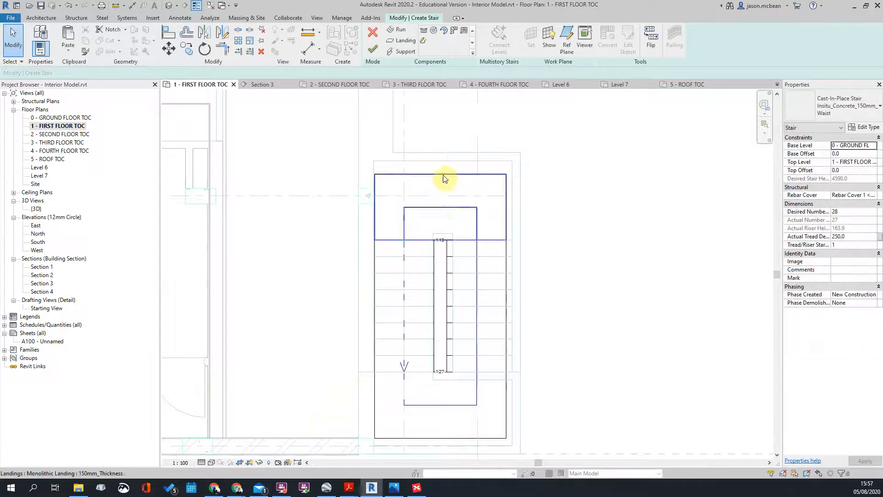
{"action": "left_click", "coordinate": [442, 184]}
{"action": "left_click", "coordinate": [438, 207]}
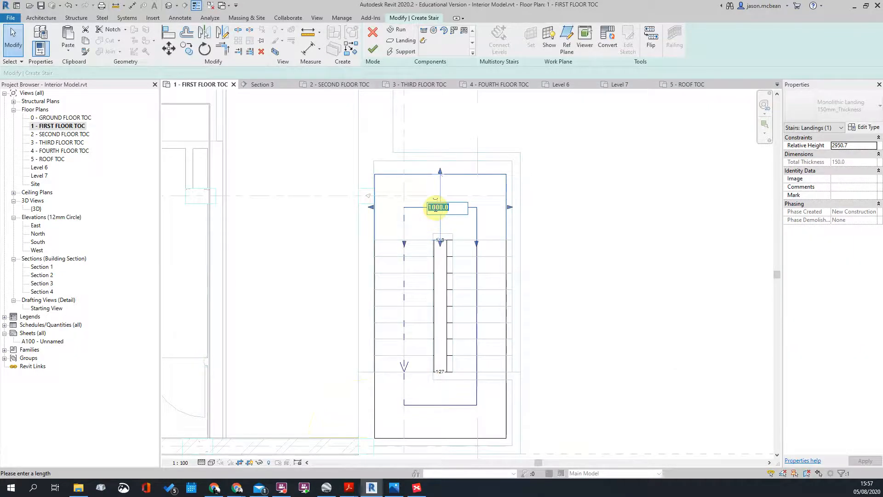
{"action": "left_click", "coordinate": [555, 334]}
{"action": "scroll", "coordinate": [553, 336], "scroll_direction": "down", "scroll_amount": 2}
{"action": "scroll", "coordinate": [477, 413], "scroll_direction": "up", "scroll_amount": 2}
Step: Move the lower landing with MV so its edge snaps onto grid line F
{"action": "left_click", "coordinate": [488, 373]}
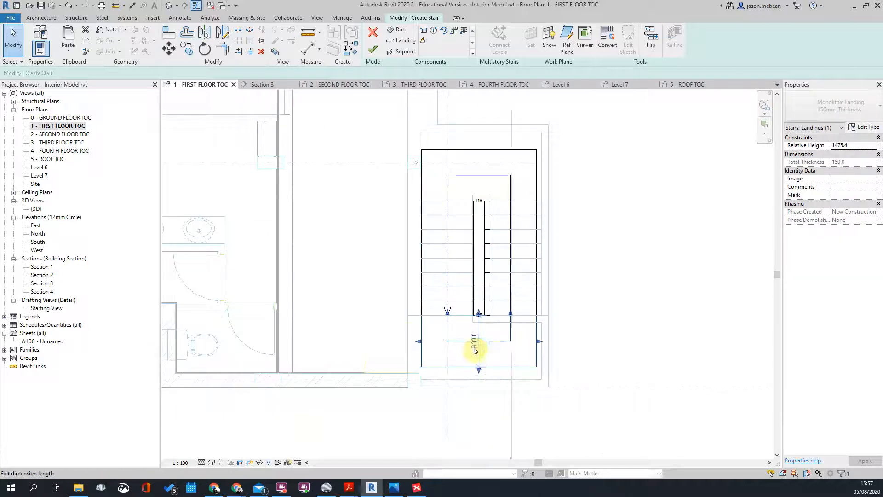
{"action": "left_click", "coordinate": [477, 357]}
{"action": "left_click", "coordinate": [480, 364]}
{"action": "scroll", "coordinate": [513, 414], "scroll_direction": "up", "scroll_amount": 4}
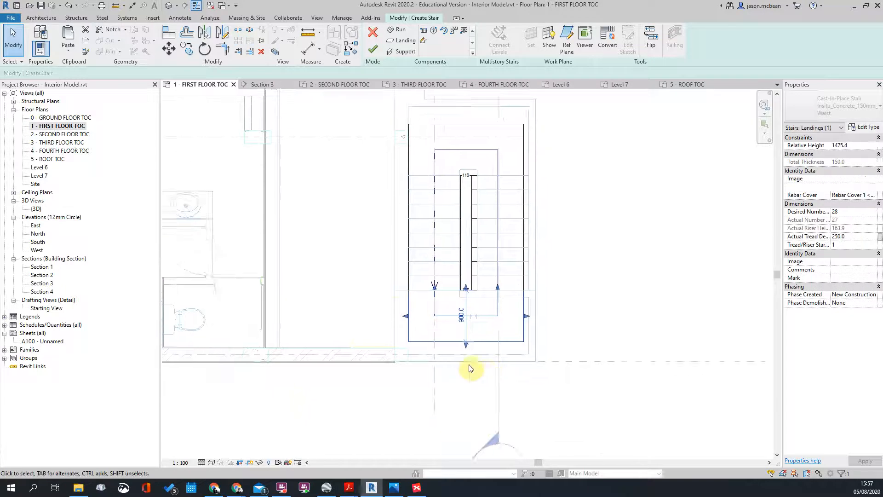
{"action": "key", "text": "m"}
{"action": "key", "text": "v"}
{"action": "left_click", "coordinate": [452, 324]}
{"action": "scroll", "coordinate": [451, 343], "scroll_direction": "up", "scroll_amount": 2}
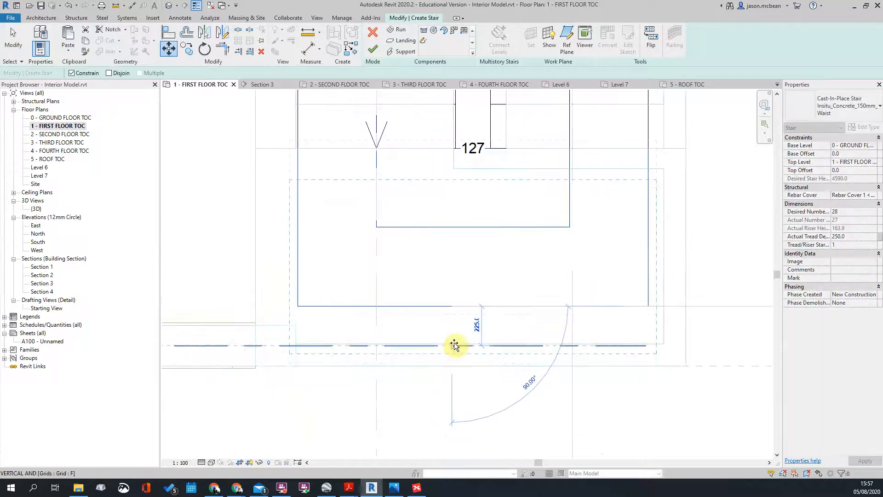
{"action": "scroll", "coordinate": [451, 342], "scroll_direction": "up", "scroll_amount": 2}
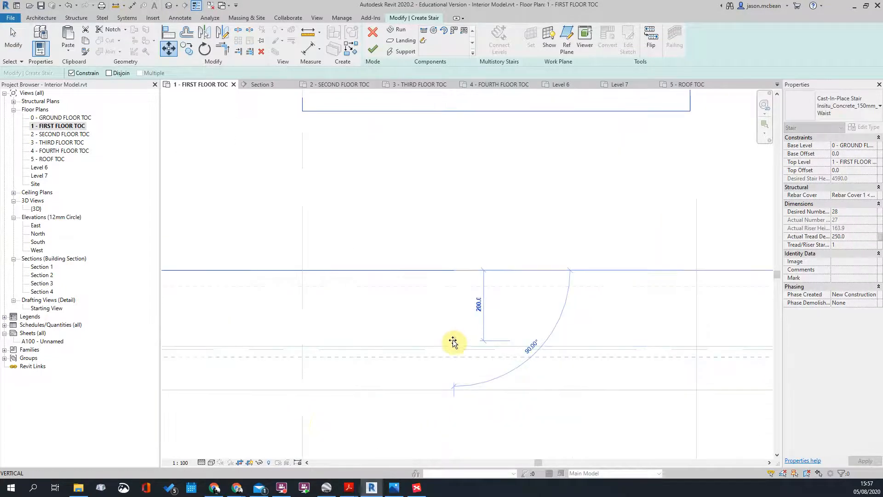
{"action": "left_click", "coordinate": [454, 344]}
{"action": "scroll", "coordinate": [454, 345], "scroll_direction": "down", "scroll_amount": 2}
{"action": "left_click", "coordinate": [472, 364]}
{"action": "scroll", "coordinate": [476, 367], "scroll_direction": "down", "scroll_amount": 2}
{"action": "scroll", "coordinate": [507, 283], "scroll_direction": "up", "scroll_amount": 2}
{"action": "scroll", "coordinate": [493, 375], "scroll_direction": "down", "scroll_amount": 3}
{"action": "scroll", "coordinate": [457, 234], "scroll_direction": "up", "scroll_amount": 2}
Step: Move the upper landing by its midpoint so it sits against the wall line
{"action": "left_click", "coordinate": [452, 160]}
{"action": "middle_click_drag", "start_coordinate": [460, 210], "coordinate": [447, 275]}
{"action": "key", "text": "m"}
{"action": "key", "text": "v"}
{"action": "left_click", "coordinate": [429, 224]}
{"action": "left_click", "coordinate": [428, 183]}
{"action": "left_click", "coordinate": [572, 218]}
{"action": "scroll", "coordinate": [464, 262], "scroll_direction": "down", "scroll_amount": 2}
{"action": "middle_click_drag", "start_coordinate": [494, 316], "coordinate": [492, 203]}
{"action": "scroll", "coordinate": [436, 407], "scroll_direction": "up", "scroll_amount": 2}
{"action": "scroll", "coordinate": [458, 391], "scroll_direction": "up", "scroll_amount": 2}
{"action": "scroll", "coordinate": [433, 374], "scroll_direction": "down", "scroll_amount": 1}
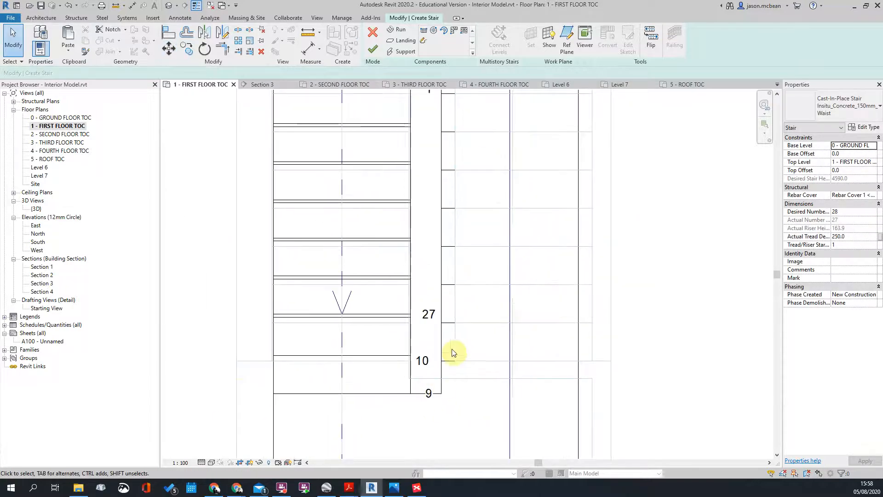
{"action": "middle_click_drag", "start_coordinate": [466, 325], "coordinate": [465, 398]}
{"action": "scroll", "coordinate": [423, 198], "scroll_direction": "down", "scroll_amount": 2}
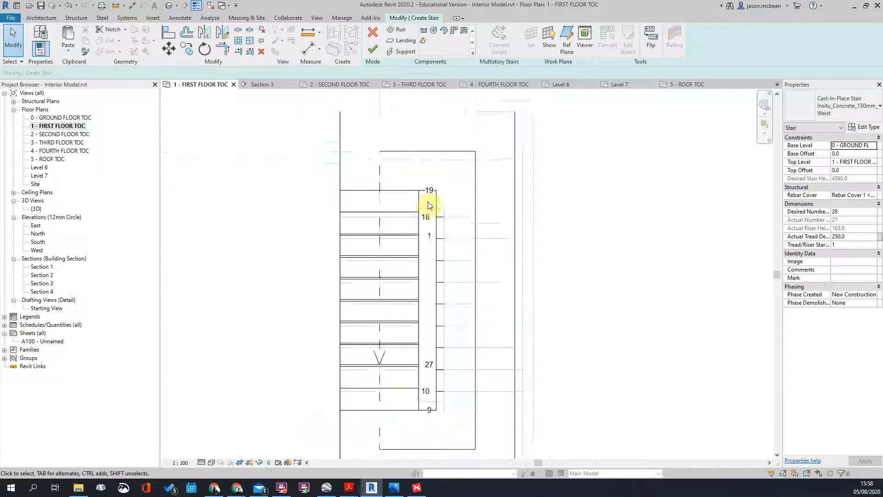
{"action": "scroll", "coordinate": [457, 218], "scroll_direction": "up", "scroll_amount": 2}
{"action": "scroll", "coordinate": [422, 244], "scroll_direction": "down", "scroll_amount": 1}
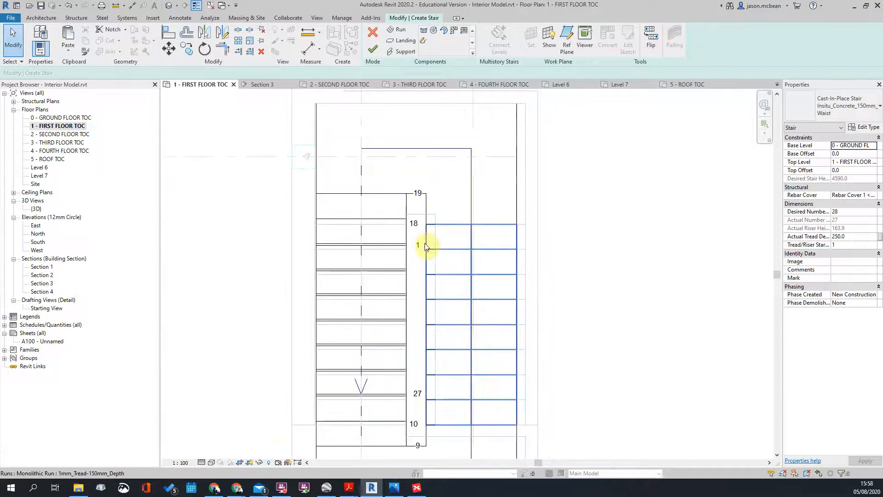
Step: Review the stair runs, then start an aligned dimension (DI) from the wall line
{"action": "left_click", "coordinate": [425, 246]}
{"action": "scroll", "coordinate": [424, 246], "scroll_direction": "down", "scroll_amount": 2}
{"action": "scroll", "coordinate": [368, 344], "scroll_direction": "up", "scroll_amount": 2}
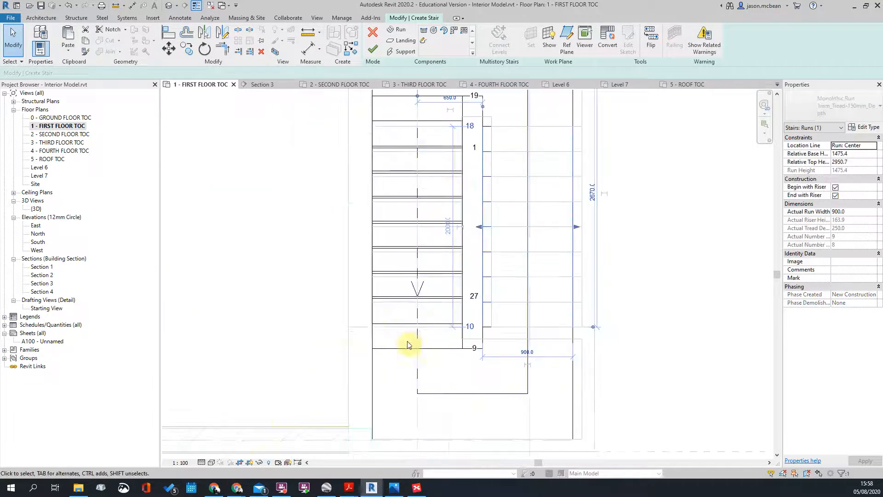
{"action": "left_click", "coordinate": [381, 328]}
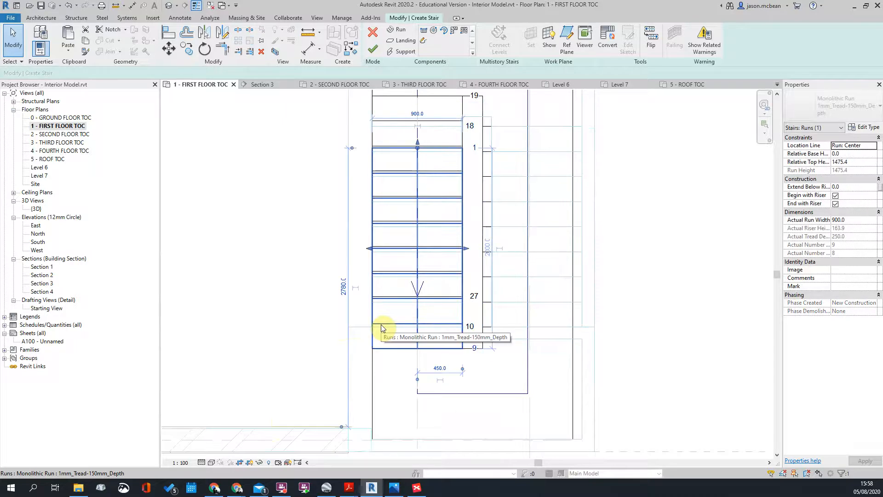
{"action": "key", "text": "Escape"}
{"action": "scroll", "coordinate": [458, 212], "scroll_direction": "up", "scroll_amount": 2}
{"action": "key", "text": "d"}
{"action": "key", "text": "i"}
{"action": "scroll", "coordinate": [458, 211], "scroll_direction": "up", "scroll_amount": 2}
{"action": "left_click", "coordinate": [465, 209]}
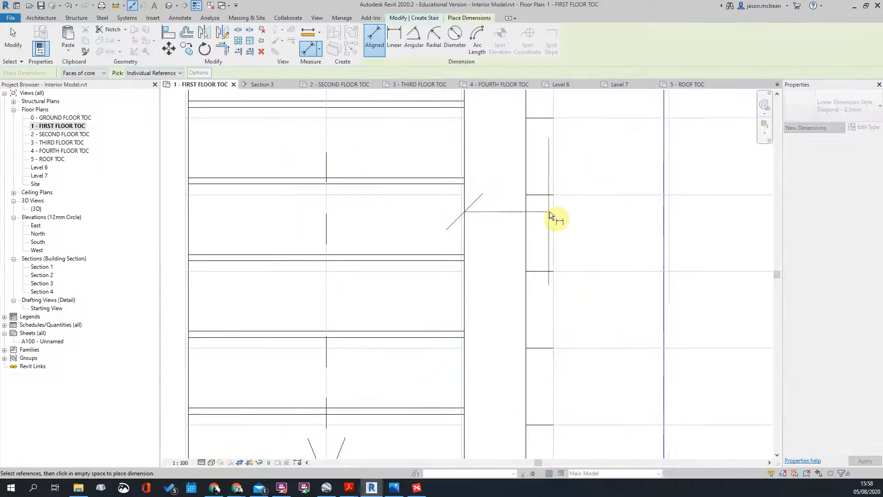
Step: Measure the 200 gap from the wall to the stair run, then review the runs
{"action": "left_click", "coordinate": [524, 214]}
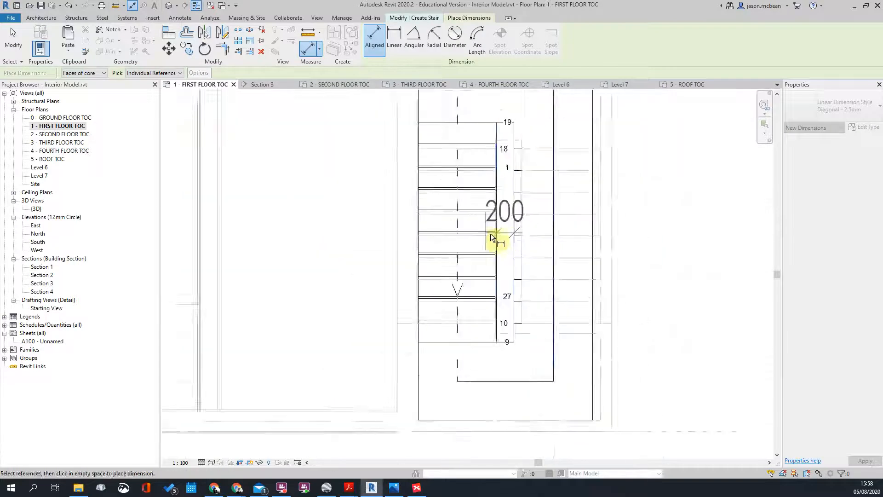
{"action": "key", "text": "Escape"}
{"action": "key", "text": "Escape"}
{"action": "scroll", "coordinate": [529, 195], "scroll_direction": "down", "scroll_amount": 5}
{"action": "left_click", "coordinate": [529, 197]}
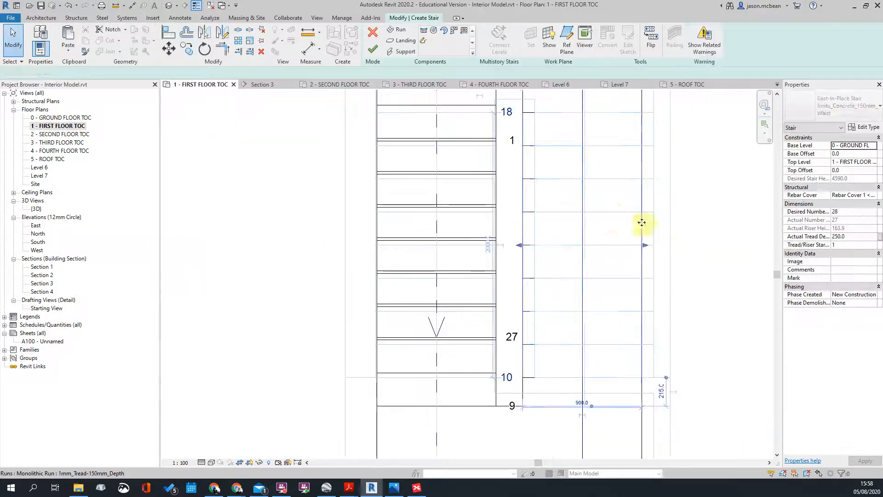
{"action": "scroll", "coordinate": [680, 230], "scroll_direction": "up", "scroll_amount": 2}
{"action": "scroll", "coordinate": [586, 237], "scroll_direction": "up", "scroll_amount": 1}
{"action": "left_click", "coordinate": [587, 237]}
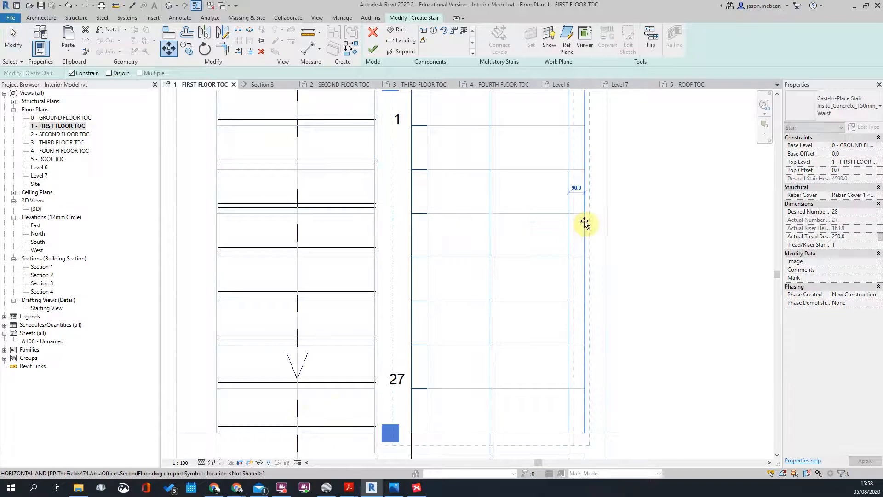
{"action": "scroll", "coordinate": [638, 232], "scroll_direction": "down", "scroll_amount": 2}
{"action": "scroll", "coordinate": [537, 151], "scroll_direction": "up", "scroll_amount": 1}
{"action": "left_click", "coordinate": [499, 167]}
{"action": "left_click", "coordinate": [510, 157]}
{"action": "scroll", "coordinate": [510, 153], "scroll_direction": "down", "scroll_amount": 1}
{"action": "scroll", "coordinate": [516, 131], "scroll_direction": "up", "scroll_amount": 2}
Step: Measure the 290 gap between the stair edge and the landing
{"action": "key", "text": "d"}
{"action": "key", "text": "i"}
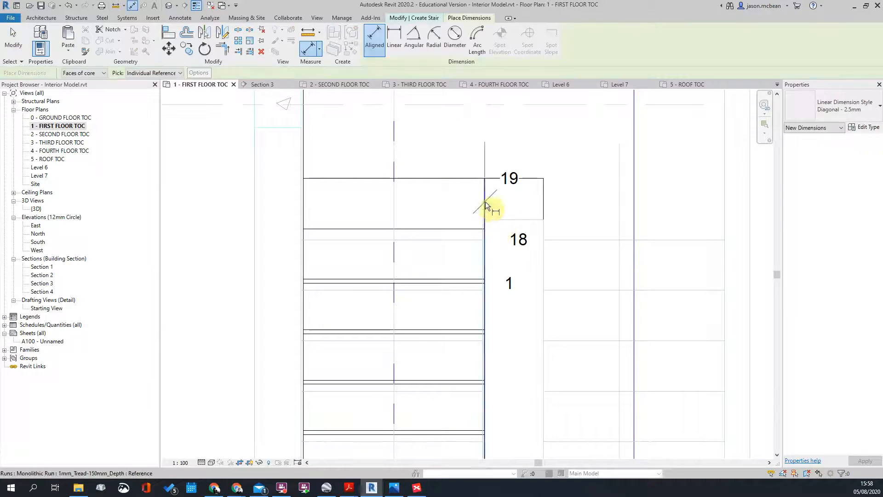
{"action": "left_click", "coordinate": [483, 201]}
{"action": "scroll", "coordinate": [542, 197], "scroll_direction": "down", "scroll_amount": 1}
{"action": "scroll", "coordinate": [542, 197], "scroll_direction": "up", "scroll_amount": 1}
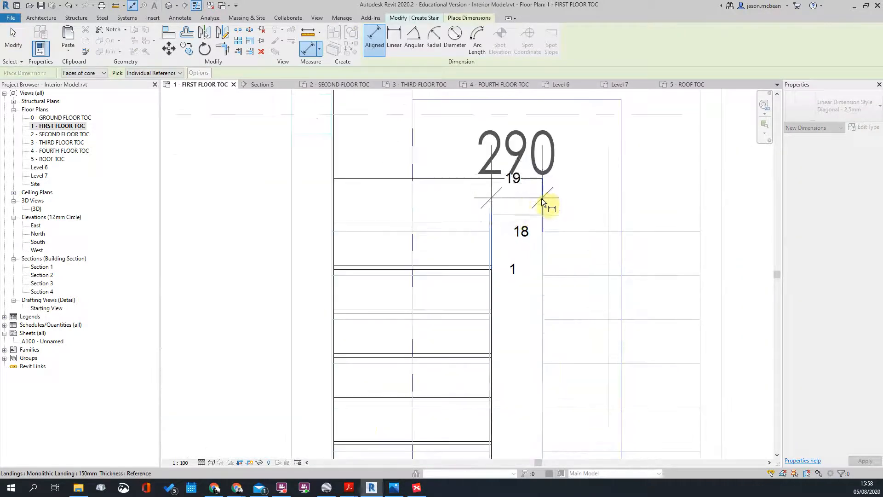
{"action": "left_click", "coordinate": [542, 199]}
{"action": "scroll", "coordinate": [533, 178], "scroll_direction": "up", "scroll_amount": 1}
{"action": "key", "text": "Escape"}
{"action": "key", "text": "Escape"}
Step: Nudge a stair run slightly to a new position with Move
{"action": "left_click", "coordinate": [348, 229]}
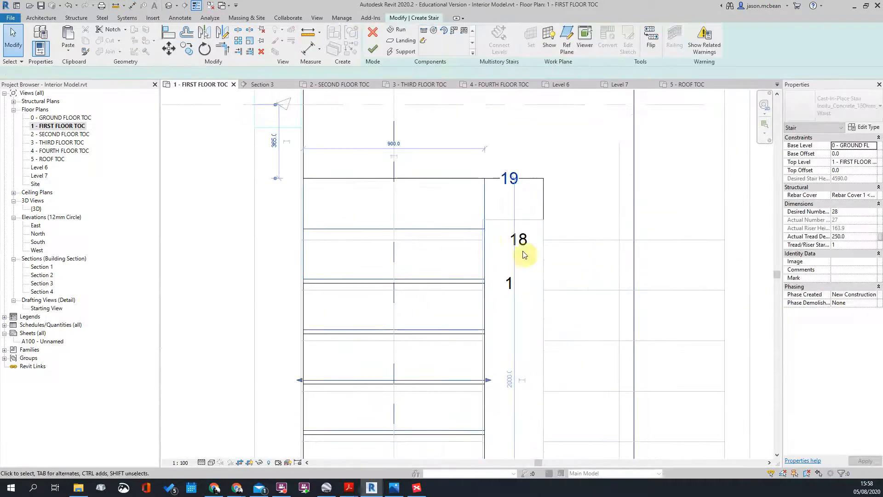
{"action": "scroll", "coordinate": [479, 228], "scroll_direction": "up", "scroll_amount": 3}
{"action": "key", "text": "m"}
{"action": "key", "text": "v"}
{"action": "left_click", "coordinate": [498, 220]}
{"action": "left_click", "coordinate": [495, 220]}
{"action": "scroll", "coordinate": [511, 198], "scroll_direction": "down", "scroll_amount": 2}
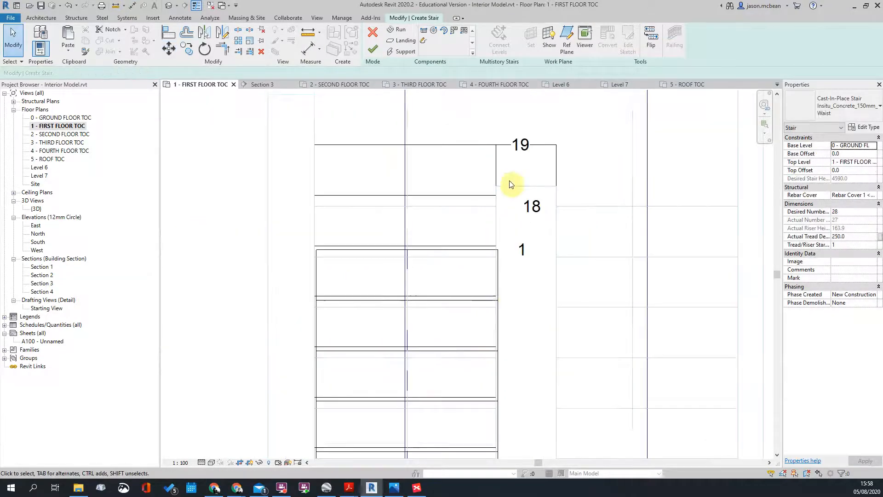
Step: Move the stair run's edge onto the left line, then view the building in default 3D
{"action": "left_click", "coordinate": [505, 280]}
{"action": "scroll", "coordinate": [503, 274], "scroll_direction": "up", "scroll_amount": 3}
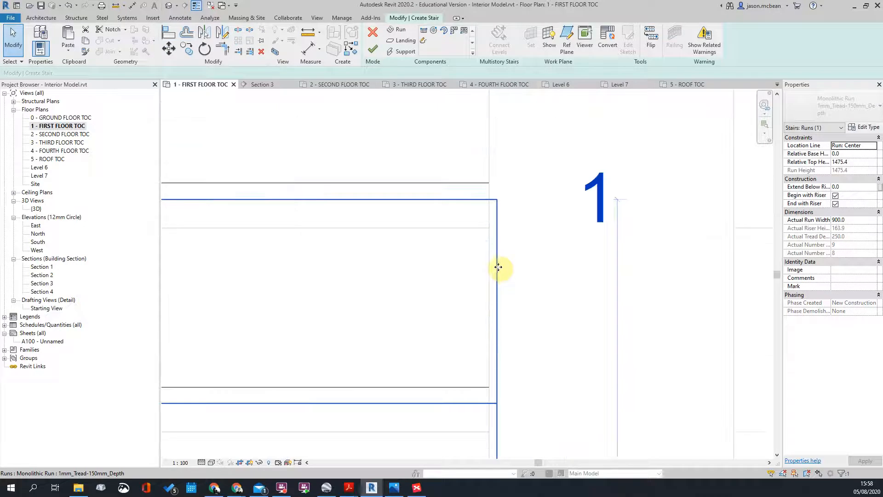
{"action": "key", "text": "m"}
{"action": "key", "text": "v"}
{"action": "left_click", "coordinate": [498, 266]}
{"action": "left_click", "coordinate": [488, 266]}
{"action": "scroll", "coordinate": [508, 253], "scroll_direction": "down", "scroll_amount": 7}
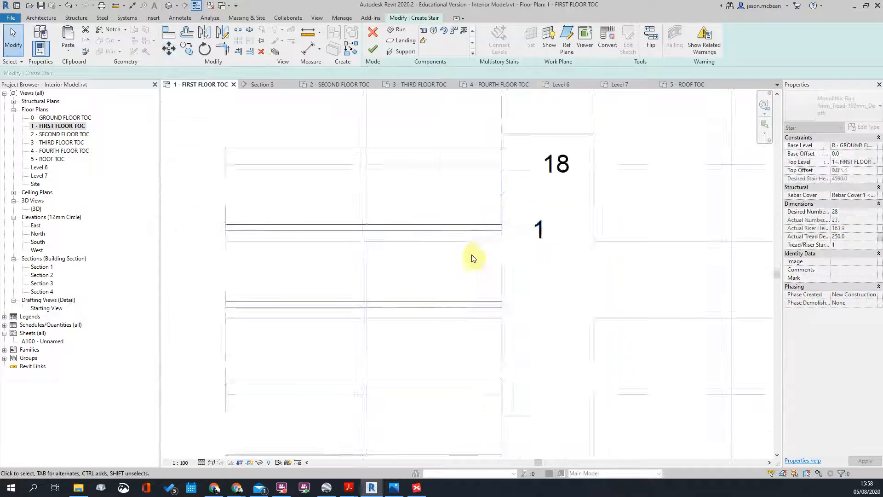
{"action": "scroll", "coordinate": [481, 277], "scroll_direction": "down", "scroll_amount": 1}
{"action": "scroll", "coordinate": [501, 336], "scroll_direction": "up", "scroll_amount": 7}
{"action": "scroll", "coordinate": [440, 302], "scroll_direction": "down", "scroll_amount": 7}
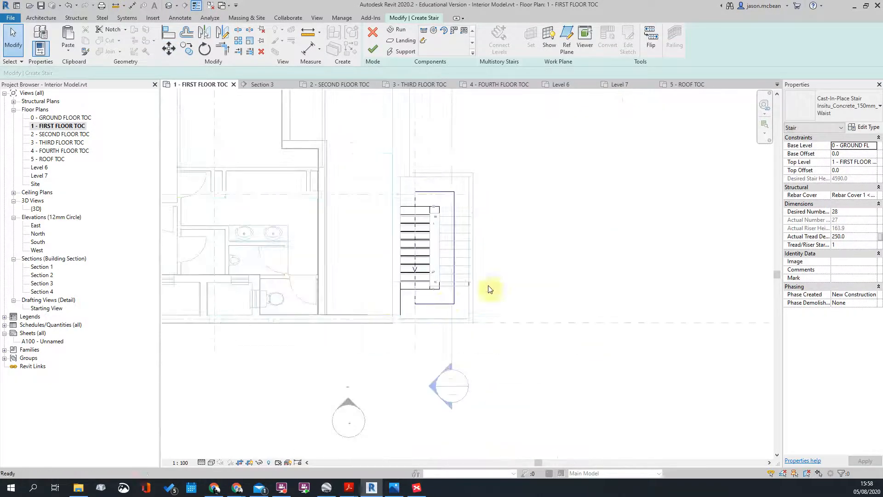
{"action": "left_click", "coordinate": [168, 7]}
{"action": "middle_click_drag", "start_coordinate": [511, 254], "coordinate": [371, 335], "text": "shift"}
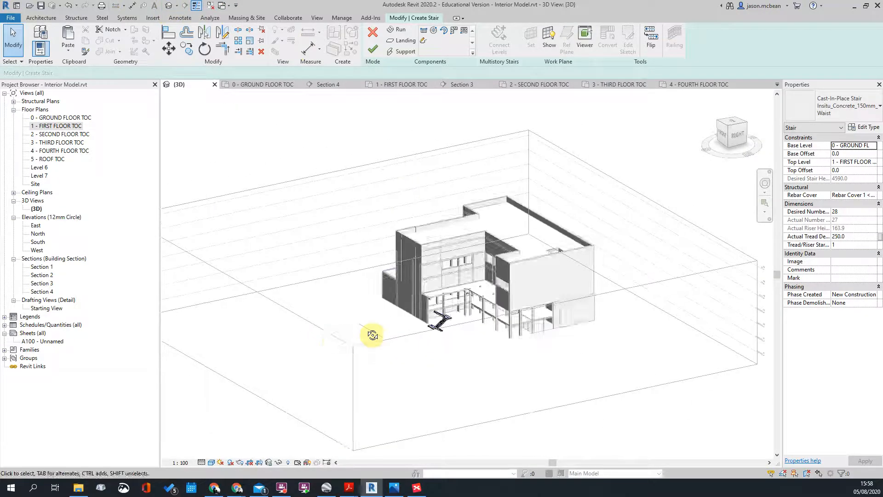
Step: Orbit the 3D model to inspect the stair from the right and slightly below
{"action": "scroll", "coordinate": [371, 322], "scroll_direction": "up", "scroll_amount": 6}
{"action": "scroll", "coordinate": [329, 286], "scroll_direction": "down", "scroll_amount": 4}
{"action": "middle_click_drag", "start_coordinate": [434, 304], "coordinate": [377, 244], "text": "shift"}
{"action": "scroll", "coordinate": [377, 246], "scroll_direction": "down", "scroll_amount": 2}
{"action": "scroll", "coordinate": [415, 291], "scroll_direction": "up", "scroll_amount": 3}
{"action": "scroll", "coordinate": [454, 307], "scroll_direction": "up", "scroll_amount": 3}
{"action": "middle_click_drag", "start_coordinate": [478, 321], "coordinate": [417, 274], "text": "shift"}
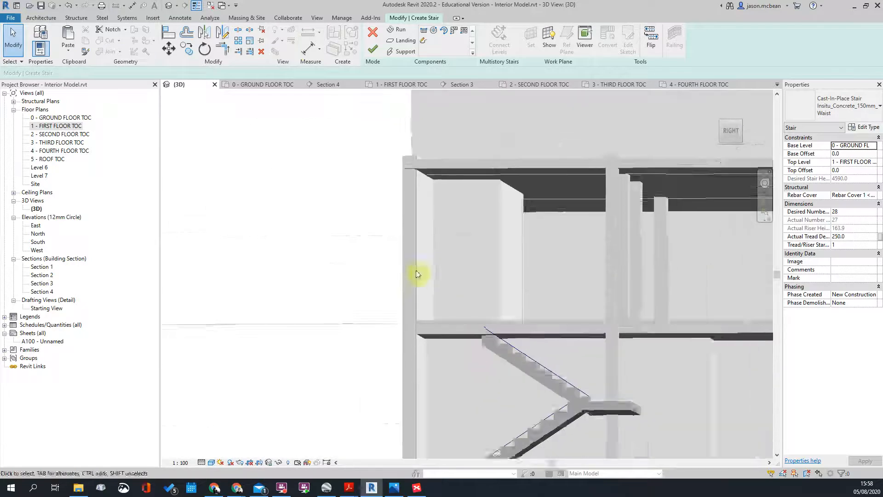
{"action": "scroll", "coordinate": [416, 274], "scroll_direction": "down", "scroll_amount": 5}
{"action": "middle_click_drag", "start_coordinate": [455, 306], "coordinate": [71, 138], "text": "shift"}
Step: Switch to the 0 - GROUND FLOOR TOC floor plan
{"action": "double_click", "coordinate": [60, 118]}
{"action": "scroll", "coordinate": [339, 336], "scroll_direction": "down", "scroll_amount": 3}
{"action": "scroll", "coordinate": [335, 333], "scroll_direction": "up", "scroll_amount": 4}
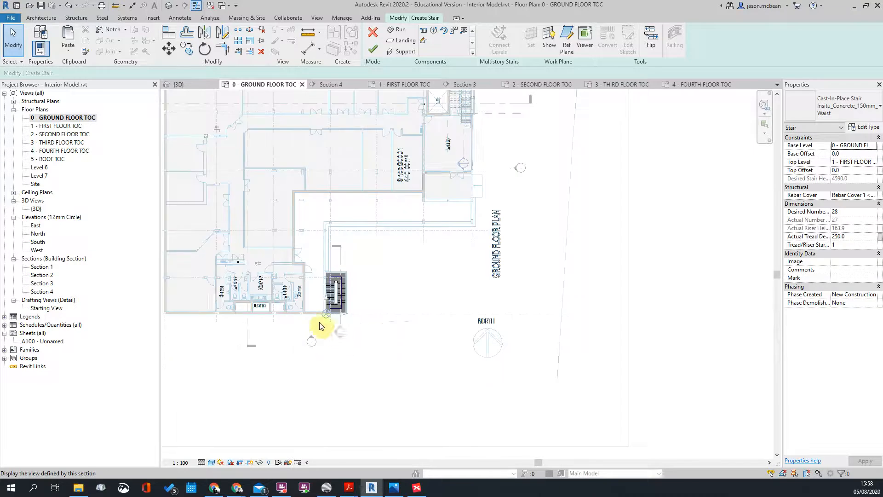
Step: In Section 2, extend the top stair run's end leftward to the wall
{"action": "double_click", "coordinate": [340, 330]}
{"action": "scroll", "coordinate": [440, 389], "scroll_direction": "up", "scroll_amount": 6}
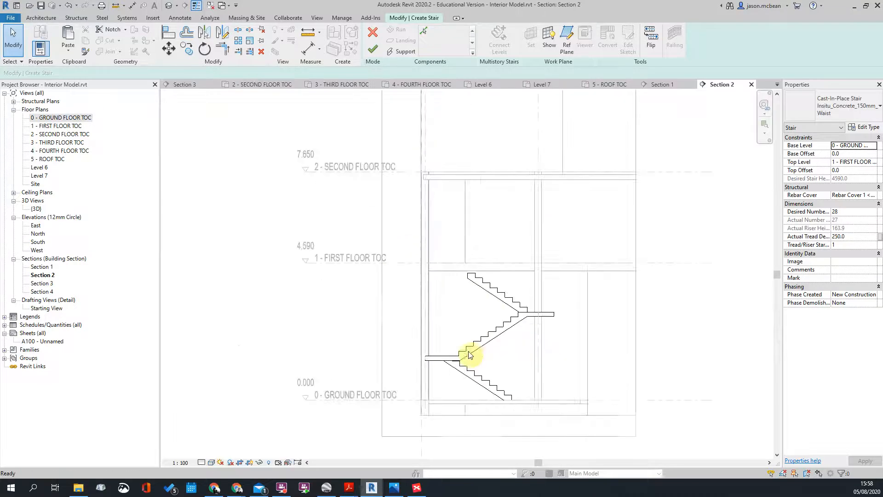
{"action": "left_click", "coordinate": [480, 214]}
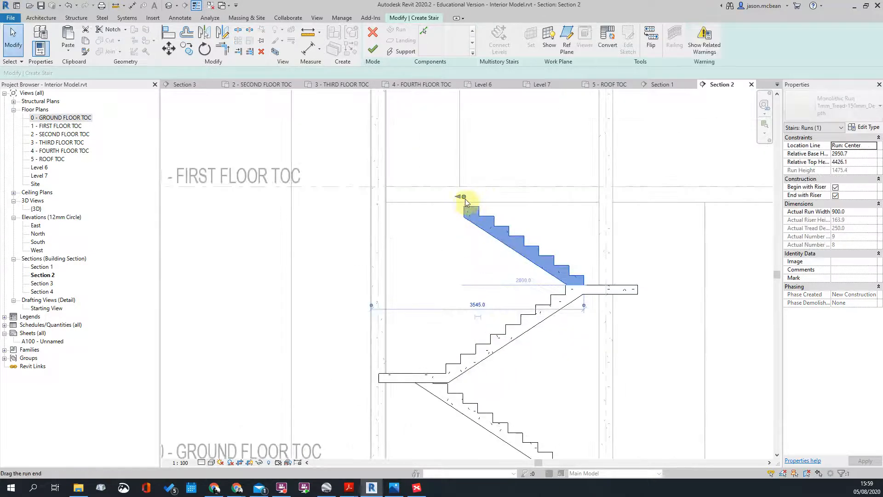
{"action": "left_click_drag", "start_coordinate": [464, 197], "coordinate": [448, 197]}
{"action": "scroll", "coordinate": [443, 184], "scroll_direction": "up", "scroll_amount": 4}
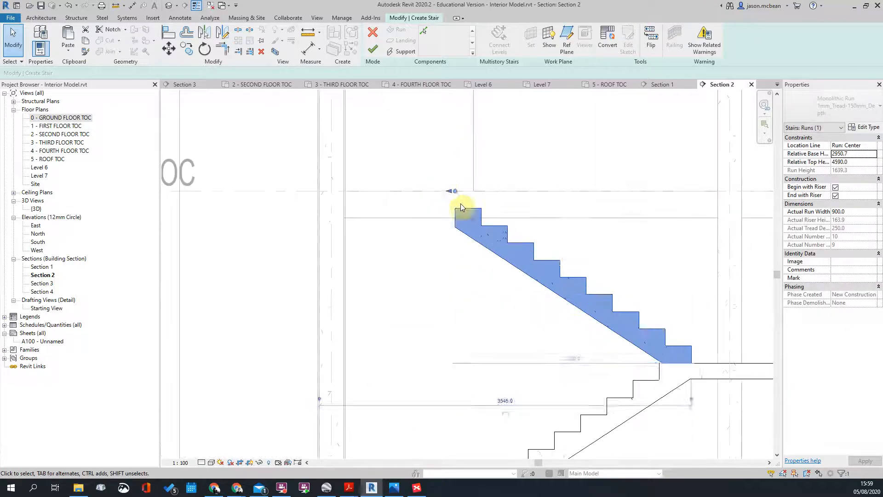
{"action": "left_click", "coordinate": [442, 184]}
{"action": "scroll", "coordinate": [460, 199], "scroll_direction": "down", "scroll_amount": 5}
{"action": "middle_click_drag", "start_coordinate": [523, 283], "coordinate": [515, 268]}
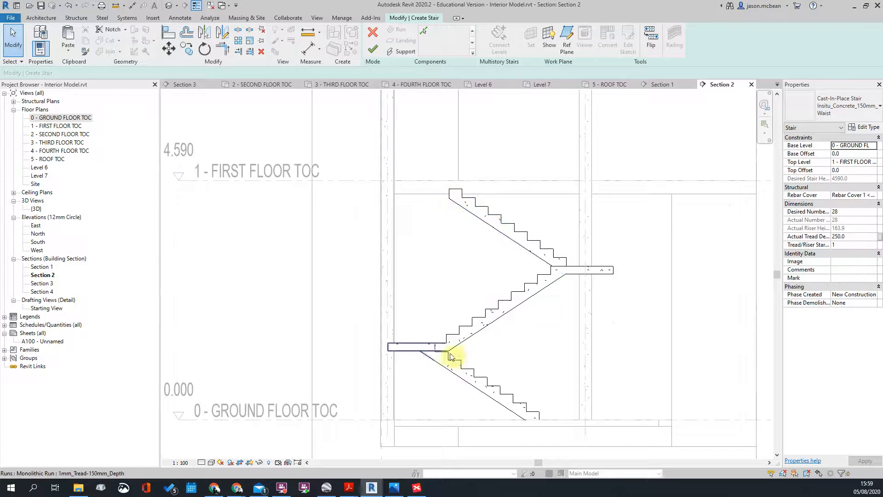
Step: Check the landing's properties and bring the second floor level into view
{"action": "left_click", "coordinate": [428, 353]}
{"action": "left_click", "coordinate": [483, 281]}
{"action": "scroll", "coordinate": [508, 222], "scroll_direction": "down", "scroll_amount": 4}
{"action": "scroll", "coordinate": [531, 243], "scroll_direction": "up", "scroll_amount": 5}
{"action": "scroll", "coordinate": [462, 218], "scroll_direction": "down", "scroll_amount": 6}
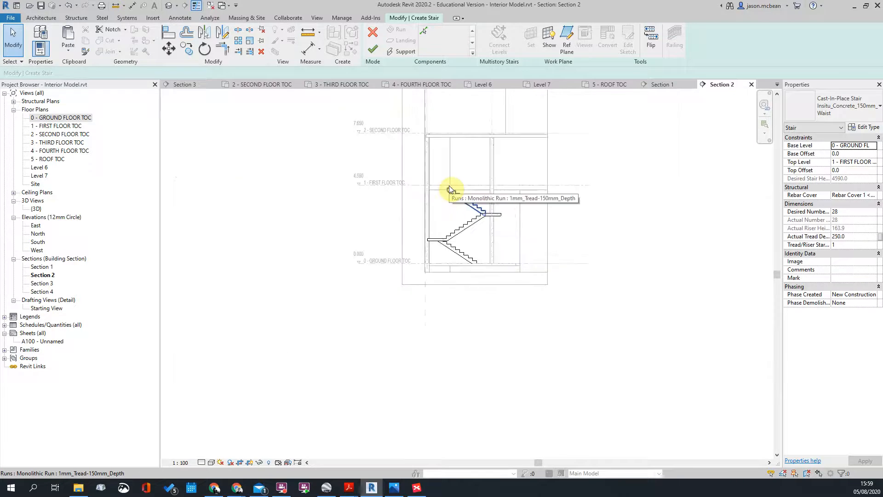
{"action": "scroll", "coordinate": [495, 239], "scroll_direction": "up", "scroll_amount": 2}
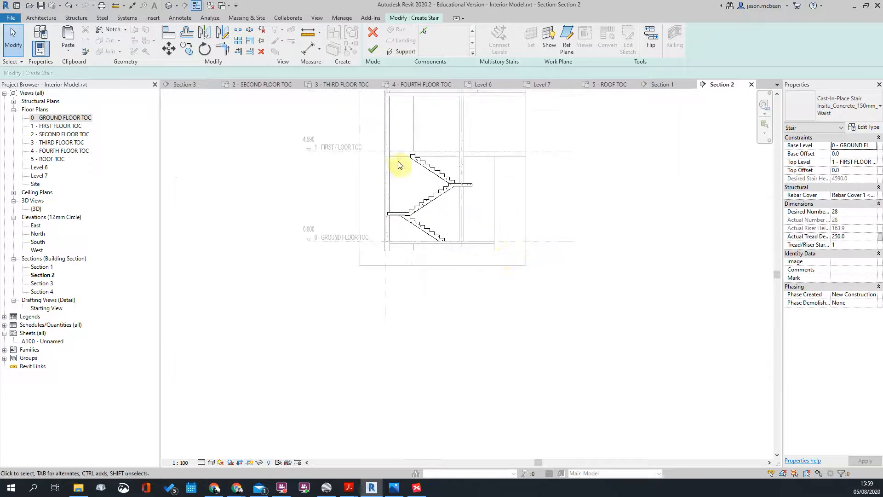
{"action": "scroll", "coordinate": [414, 152], "scroll_direction": "up", "scroll_amount": 3}
{"action": "middle_click_drag", "start_coordinate": [433, 138], "coordinate": [420, 246]}
{"action": "scroll", "coordinate": [387, 232], "scroll_direction": "up", "scroll_amount": 1}
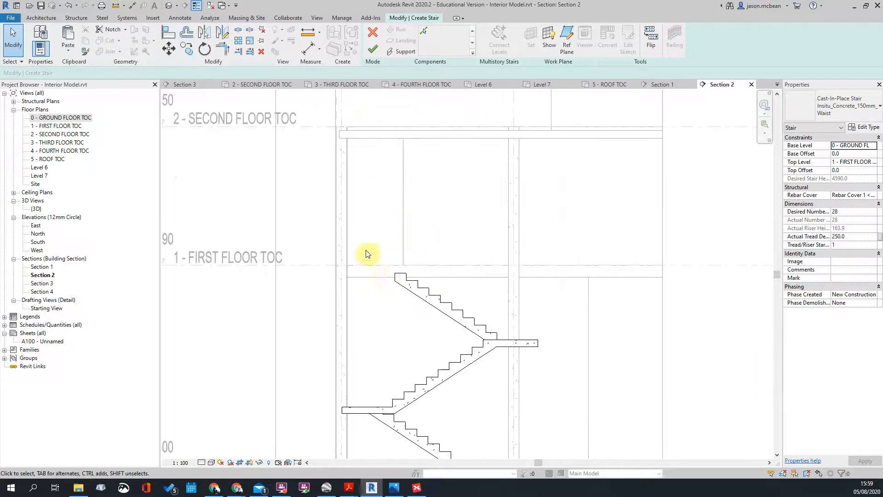
{"action": "scroll", "coordinate": [372, 268], "scroll_direction": "up", "scroll_amount": 2}
Step: Start an aligned dimension from the stair face, cancel it, and return to 0 - GROUND FLOOR TOC
{"action": "key", "text": "d"}
{"action": "key", "text": "i"}
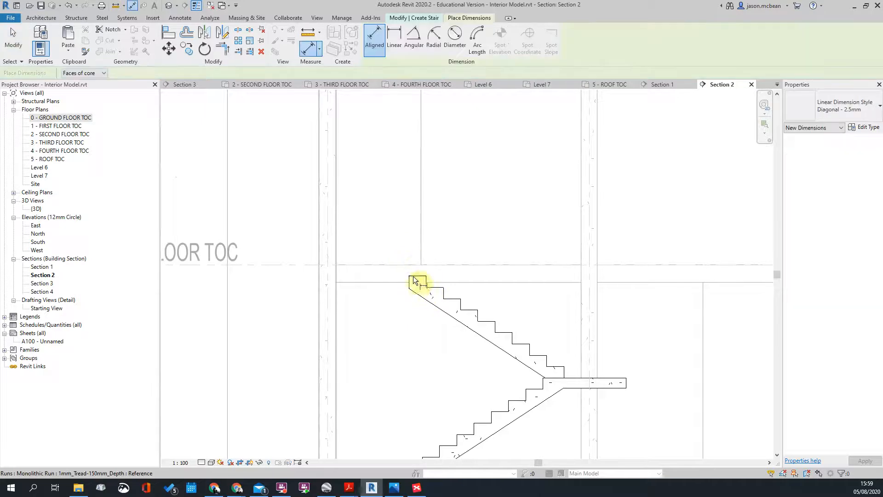
{"action": "left_click", "coordinate": [410, 284]}
{"action": "scroll", "coordinate": [343, 277], "scroll_direction": "up", "scroll_amount": 5}
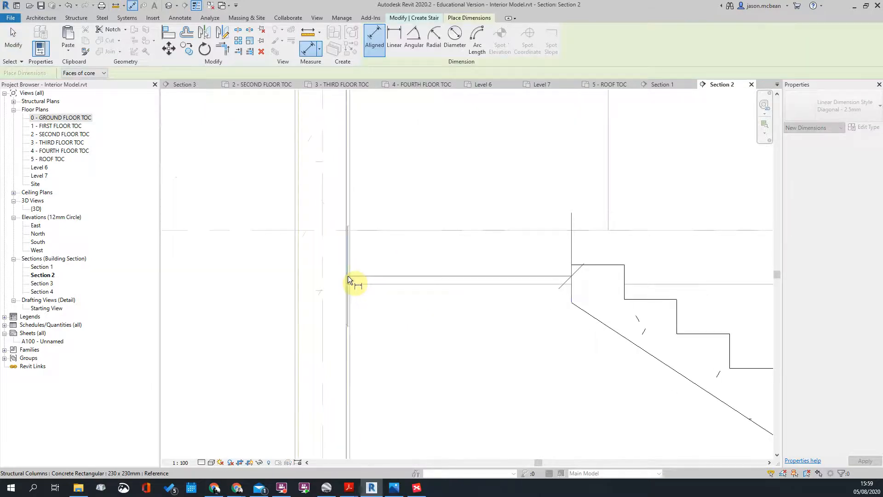
{"action": "scroll", "coordinate": [348, 275], "scroll_direction": "down", "scroll_amount": 5}
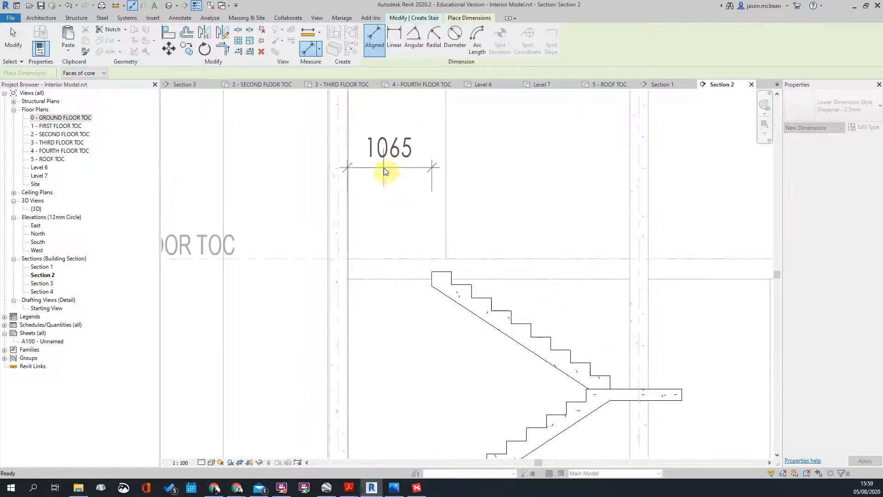
{"action": "key", "text": "Escape"}
{"action": "key", "text": "Escape"}
{"action": "scroll", "coordinate": [385, 170], "scroll_direction": "down", "scroll_amount": 5}
{"action": "scroll", "coordinate": [388, 192], "scroll_direction": "up", "scroll_amount": 6}
{"action": "scroll", "coordinate": [380, 207], "scroll_direction": "down", "scroll_amount": 5}
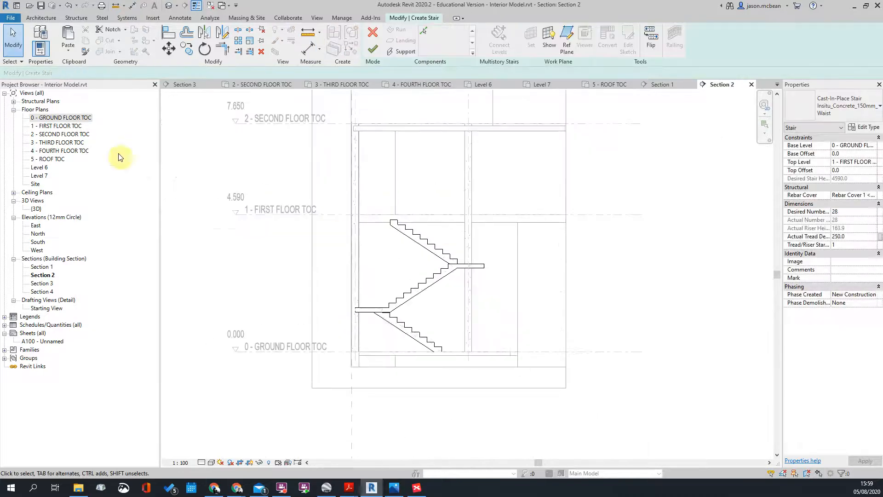
{"action": "double_click", "coordinate": [64, 120]}
{"action": "scroll", "coordinate": [322, 331], "scroll_direction": "up", "scroll_amount": 5}
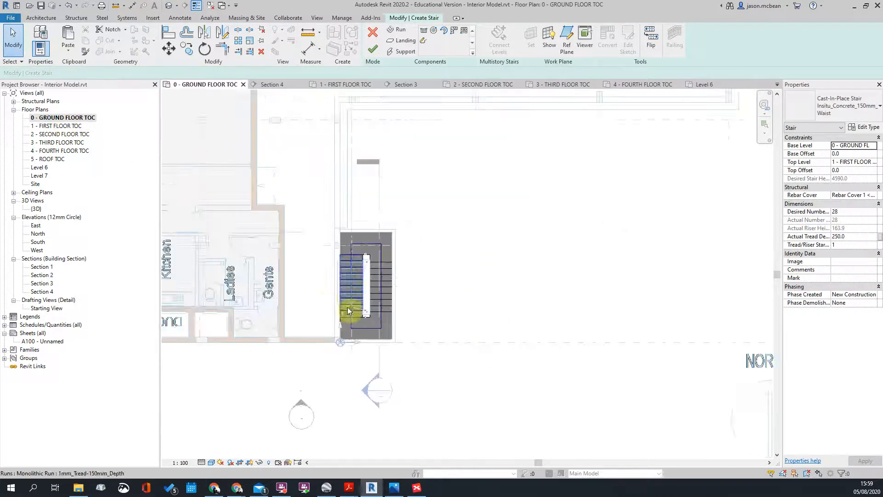
{"action": "scroll", "coordinate": [322, 349], "scroll_direction": "up", "scroll_amount": 3}
{"action": "scroll", "coordinate": [467, 316], "scroll_direction": "down", "scroll_amount": 6}
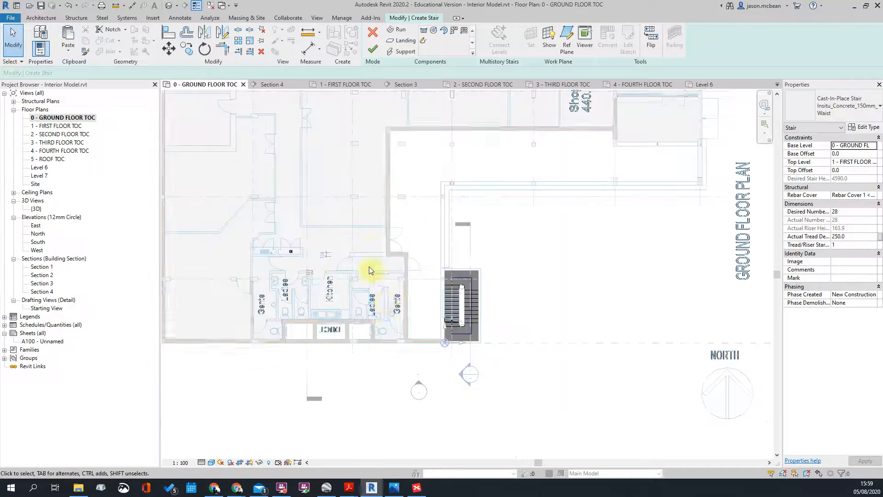
{"action": "double_click", "coordinate": [69, 126]}
{"action": "scroll", "coordinate": [400, 302], "scroll_direction": "up", "scroll_amount": 3}
{"action": "scroll", "coordinate": [419, 311], "scroll_direction": "down", "scroll_amount": 2}
{"action": "scroll", "coordinate": [441, 203], "scroll_direction": "up", "scroll_amount": 2}
{"action": "scroll", "coordinate": [452, 395], "scroll_direction": "down", "scroll_amount": 2}
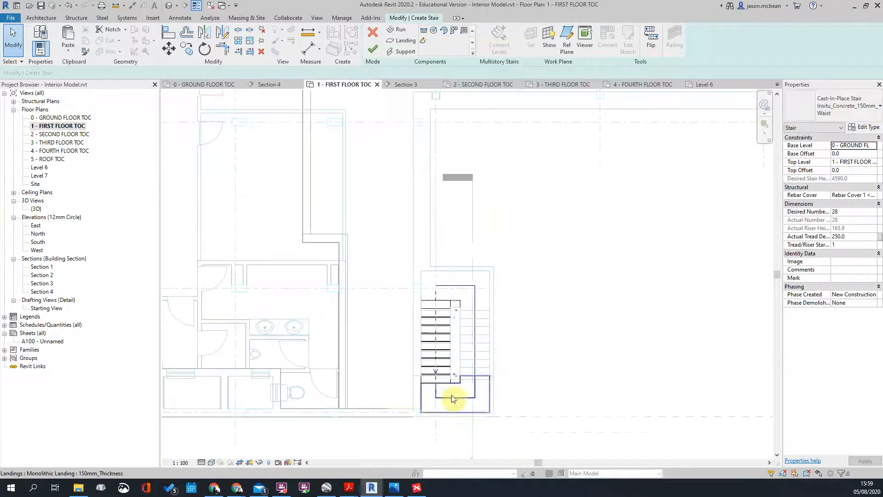
{"action": "scroll", "coordinate": [381, 271], "scroll_direction": "down", "scroll_amount": 2}
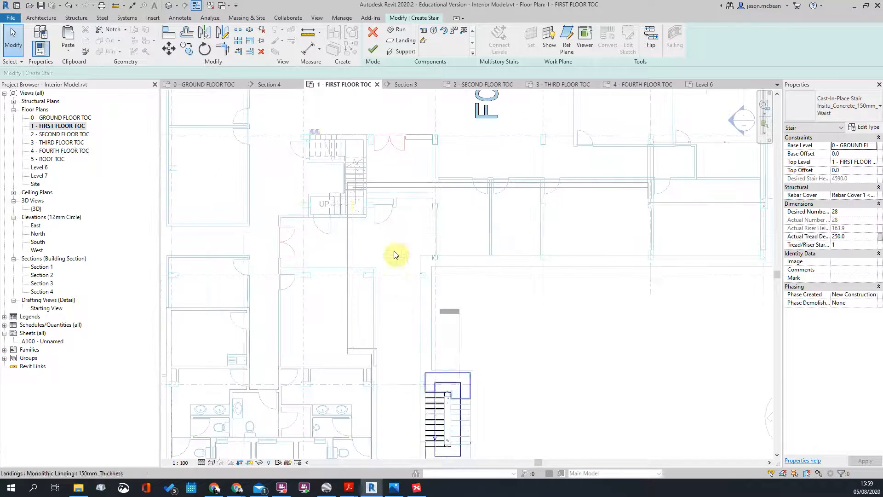
{"action": "scroll", "coordinate": [307, 211], "scroll_direction": "up", "scroll_amount": 1}
{"action": "scroll", "coordinate": [387, 236], "scroll_direction": "down", "scroll_amount": 4}
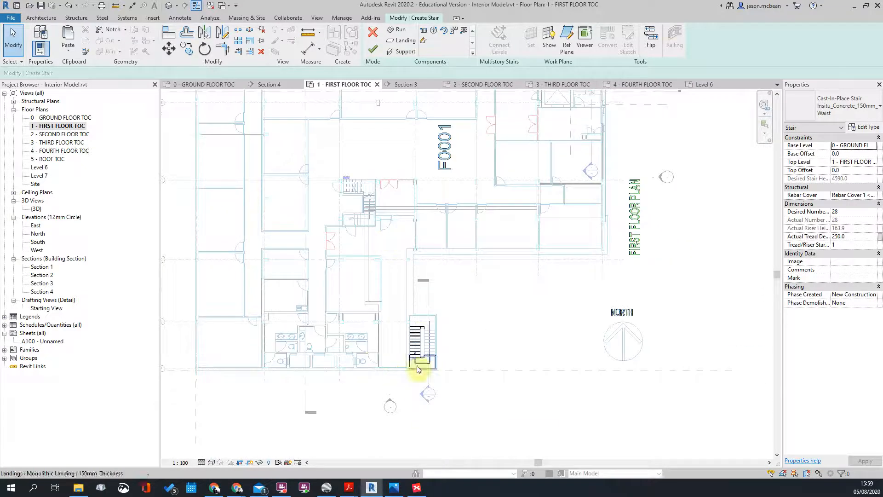
{"action": "scroll", "coordinate": [425, 334], "scroll_direction": "up", "scroll_amount": 8}
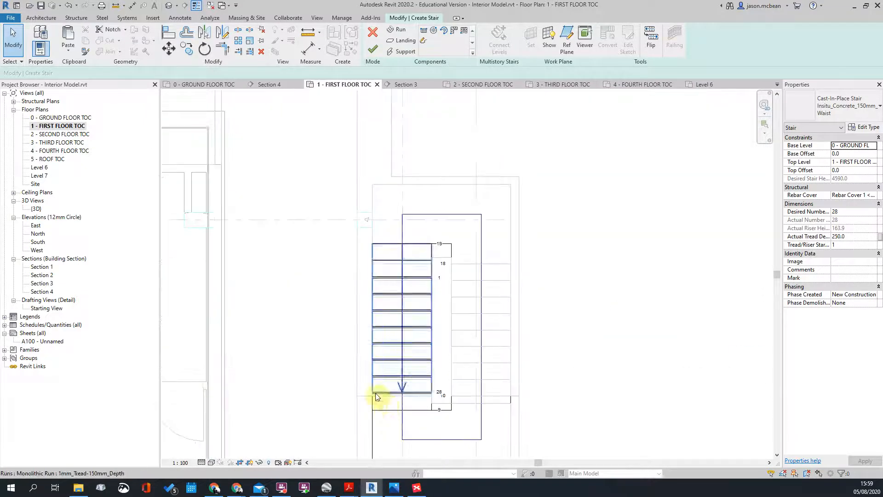
{"action": "scroll", "coordinate": [366, 388], "scroll_direction": "down", "scroll_amount": 3}
{"action": "scroll", "coordinate": [366, 388], "scroll_direction": "up", "scroll_amount": 3}
{"action": "scroll", "coordinate": [399, 401], "scroll_direction": "down", "scroll_amount": 3}
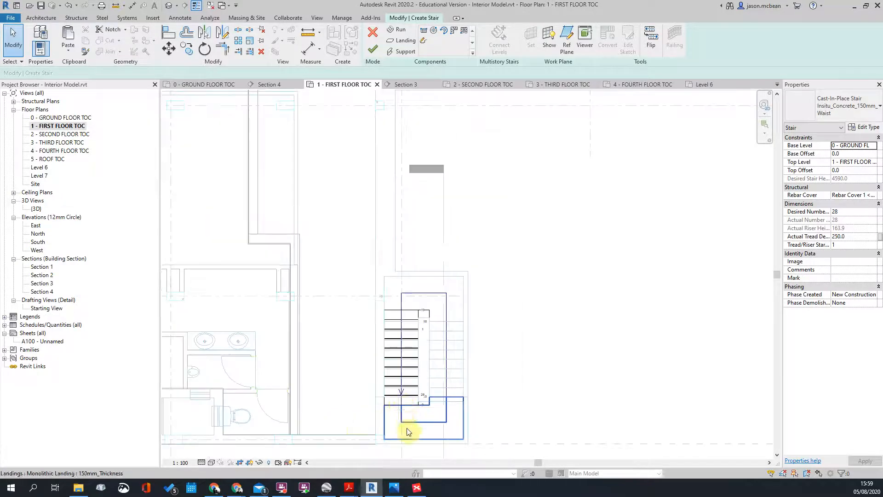
{"action": "scroll", "coordinate": [373, 428], "scroll_direction": "up", "scroll_amount": 3}
{"action": "scroll", "coordinate": [405, 359], "scroll_direction": "up", "scroll_amount": 4}
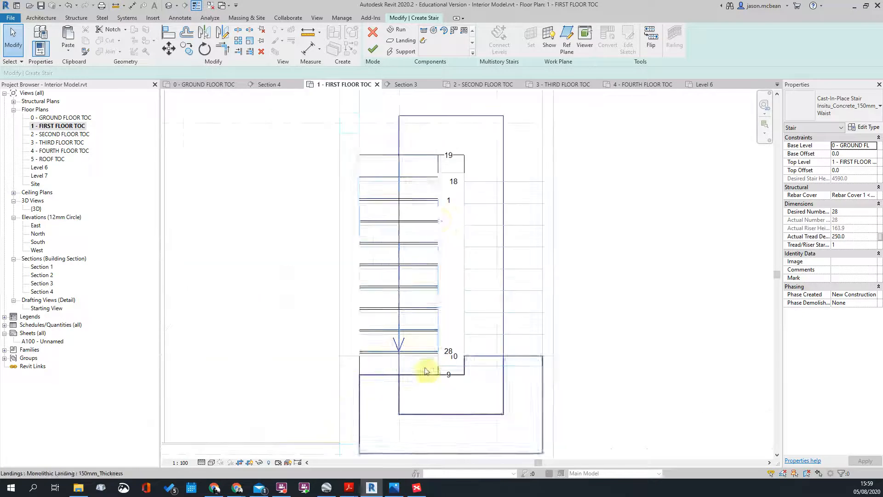
{"action": "scroll", "coordinate": [452, 236], "scroll_direction": "up", "scroll_amount": 3}
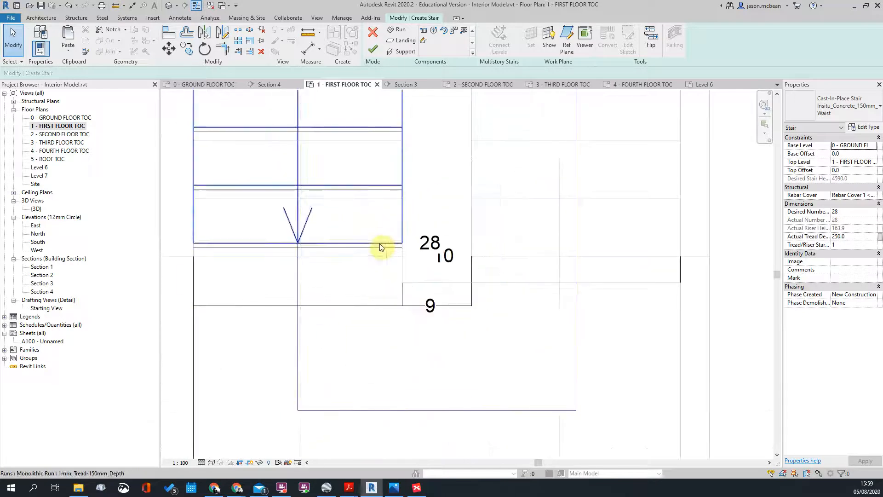
{"action": "left_click", "coordinate": [384, 244]}
{"action": "scroll", "coordinate": [416, 285], "scroll_direction": "down", "scroll_amount": 4}
{"action": "scroll", "coordinate": [400, 230], "scroll_direction": "down", "scroll_amount": 3}
{"action": "scroll", "coordinate": [400, 178], "scroll_direction": "up", "scroll_amount": 3}
{"action": "scroll", "coordinate": [391, 193], "scroll_direction": "up", "scroll_amount": 3}
{"action": "scroll", "coordinate": [407, 188], "scroll_direction": "down", "scroll_amount": 3}
{"action": "middle_click_drag", "start_coordinate": [408, 312], "coordinate": [432, 231]}
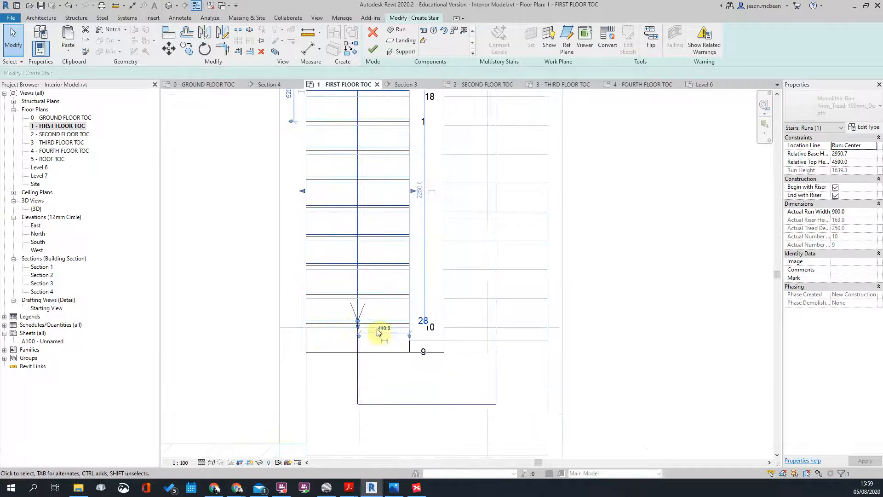
{"action": "scroll", "coordinate": [353, 342], "scroll_direction": "down", "scroll_amount": 2}
{"action": "scroll", "coordinate": [339, 297], "scroll_direction": "up", "scroll_amount": 2}
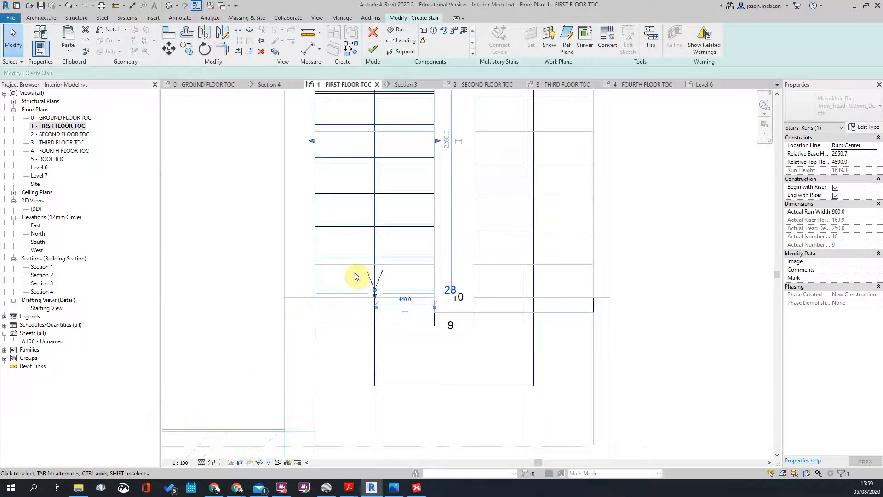
{"action": "scroll", "coordinate": [355, 275], "scroll_direction": "down", "scroll_amount": 3}
{"action": "scroll", "coordinate": [399, 283], "scroll_direction": "up", "scroll_amount": 4}
{"action": "left_click", "coordinate": [419, 276]}
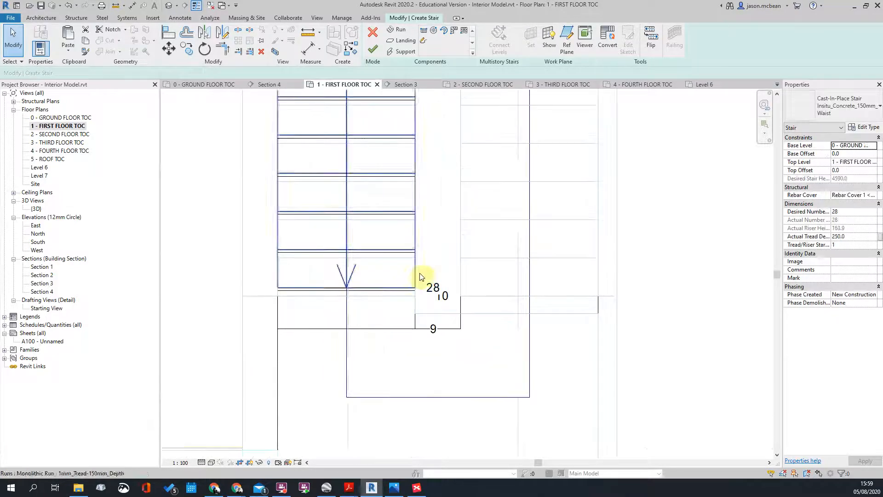
{"action": "scroll", "coordinate": [322, 292], "scroll_direction": "up", "scroll_amount": 4}
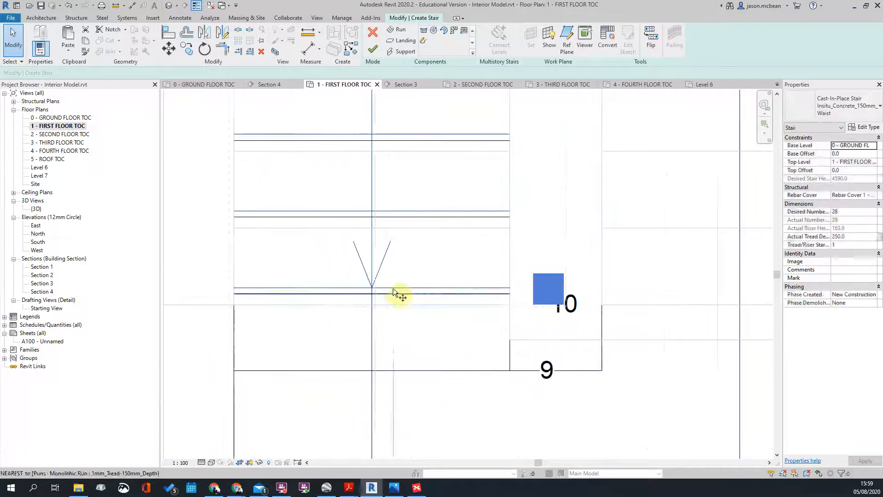
{"action": "key", "text": "m"}
{"action": "key", "text": "v"}
{"action": "key", "text": "Escape"}
{"action": "scroll", "coordinate": [465, 294], "scroll_direction": "down", "scroll_amount": 4}
{"action": "scroll", "coordinate": [439, 174], "scroll_direction": "up", "scroll_amount": 3}
{"action": "scroll", "coordinate": [449, 197], "scroll_direction": "down", "scroll_amount": 4}
{"action": "scroll", "coordinate": [456, 223], "scroll_direction": "up", "scroll_amount": 2}
{"action": "scroll", "coordinate": [424, 207], "scroll_direction": "down", "scroll_amount": 3}
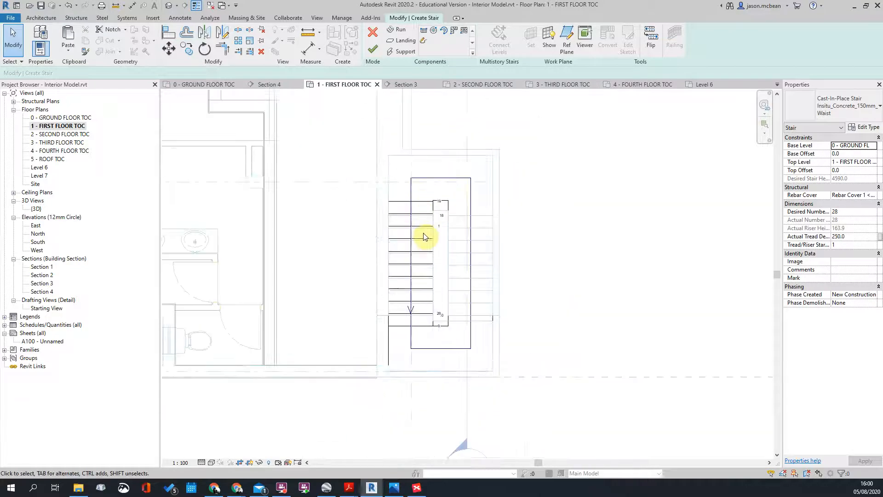
{"action": "scroll", "coordinate": [428, 322], "scroll_direction": "up", "scroll_amount": 2}
{"action": "scroll", "coordinate": [416, 276], "scroll_direction": "down", "scroll_amount": 4}
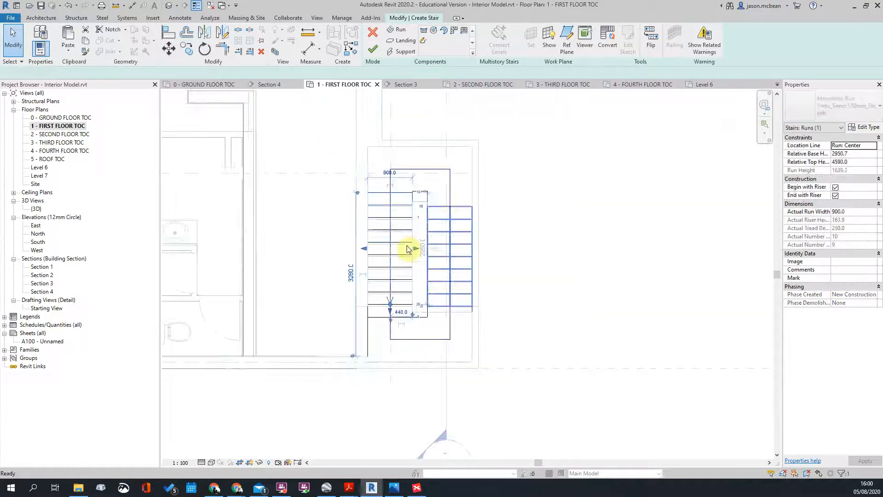
{"action": "double_click", "coordinate": [411, 339]}
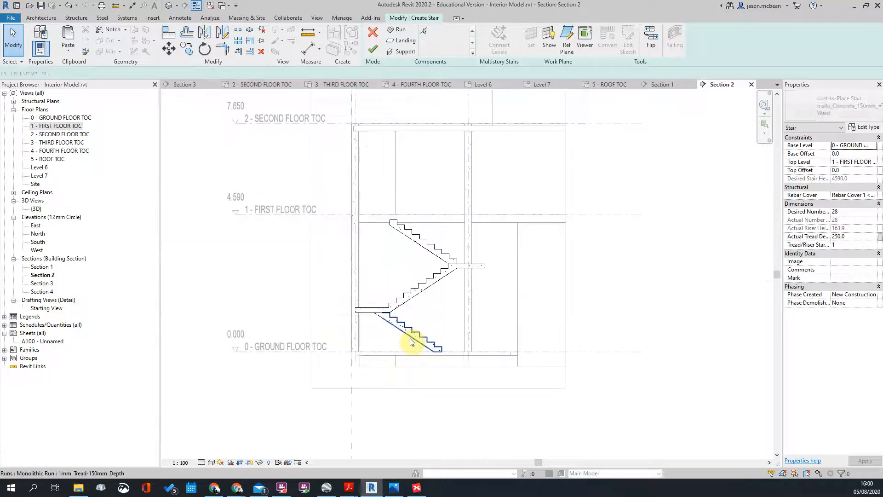
Step: Open the 1 - FIRST FLOOR TOC plan
{"action": "left_click", "coordinate": [390, 331]}
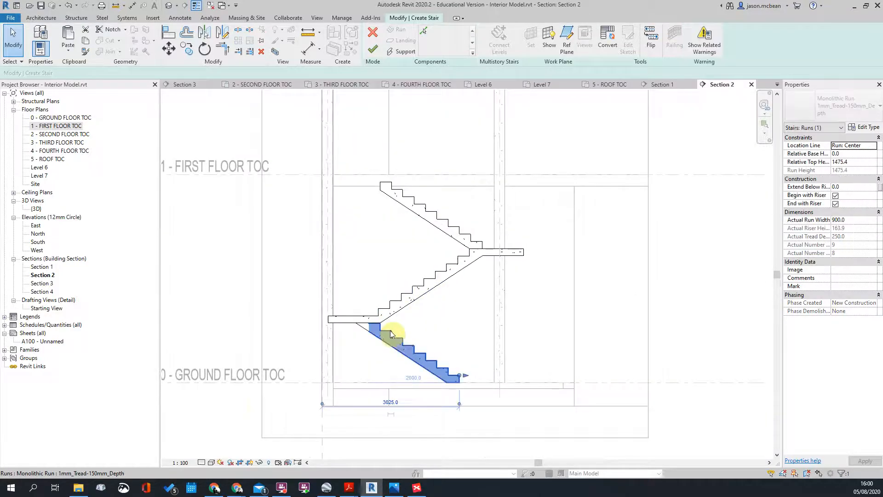
{"action": "left_click", "coordinate": [220, 162]}
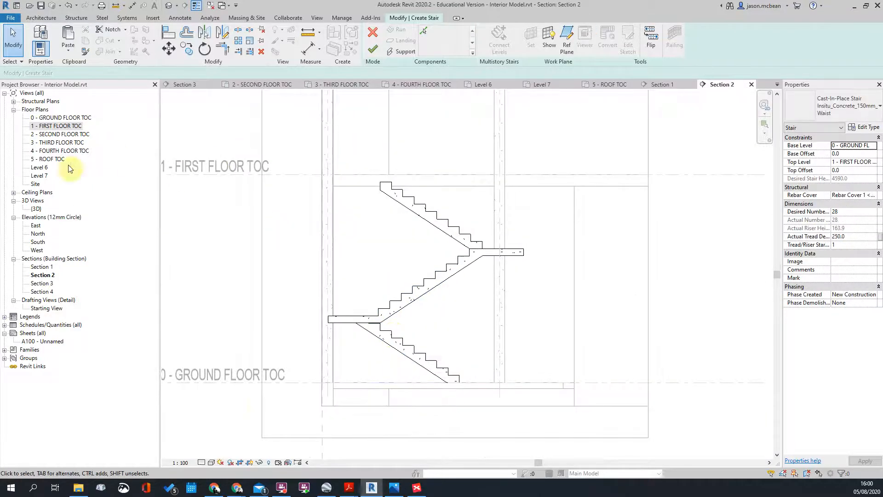
{"action": "double_click", "coordinate": [56, 126]}
{"action": "scroll", "coordinate": [415, 264], "scroll_direction": "up", "scroll_amount": 5}
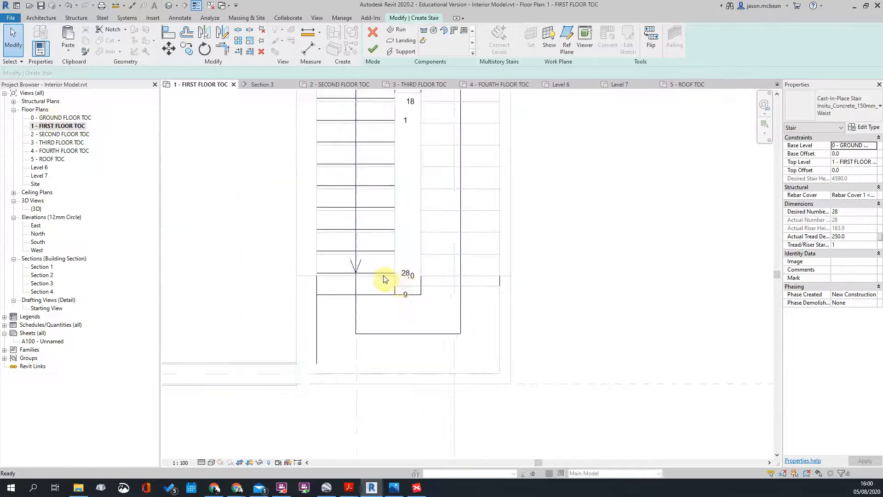
{"action": "scroll", "coordinate": [383, 273], "scroll_direction": "up", "scroll_amount": 1}
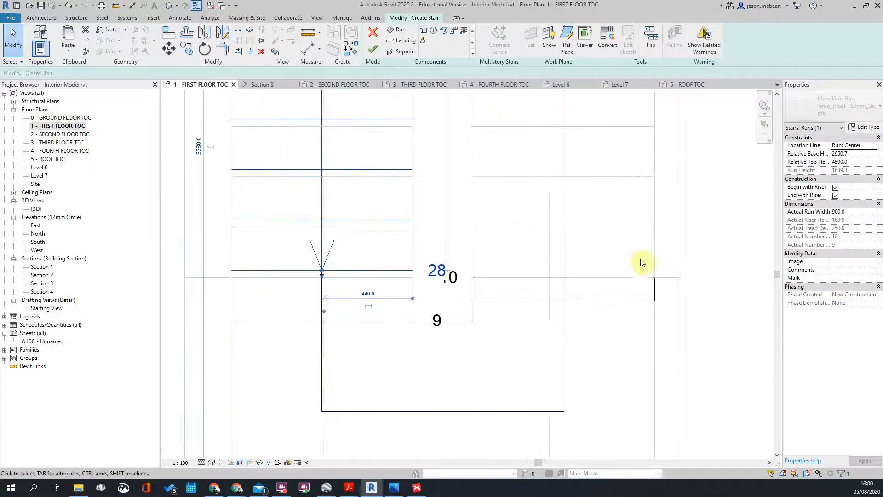
Step: Move the stair run down with MV so it snaps onto the landing edge
{"action": "left_click", "coordinate": [405, 272]}
{"action": "scroll", "coordinate": [386, 270], "scroll_direction": "up", "scroll_amount": 1}
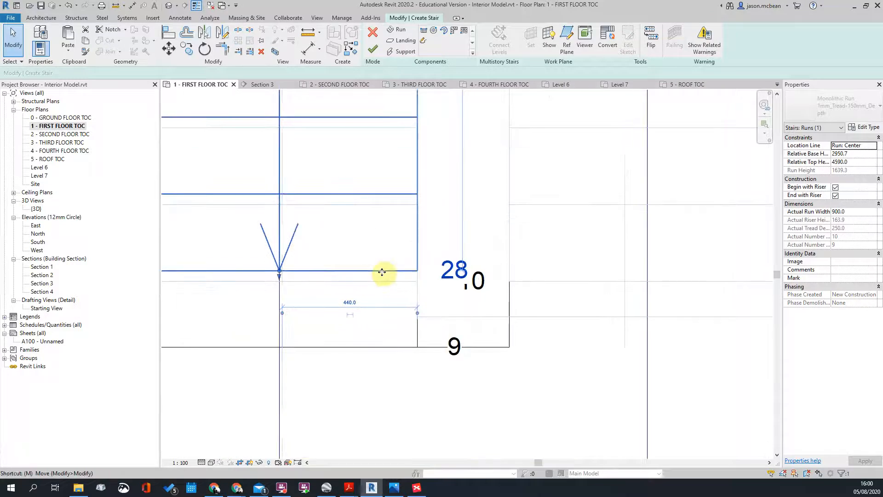
{"action": "key", "text": "m"}
{"action": "key", "text": "v"}
{"action": "left_click", "coordinate": [417, 271]}
{"action": "left_click", "coordinate": [418, 281]}
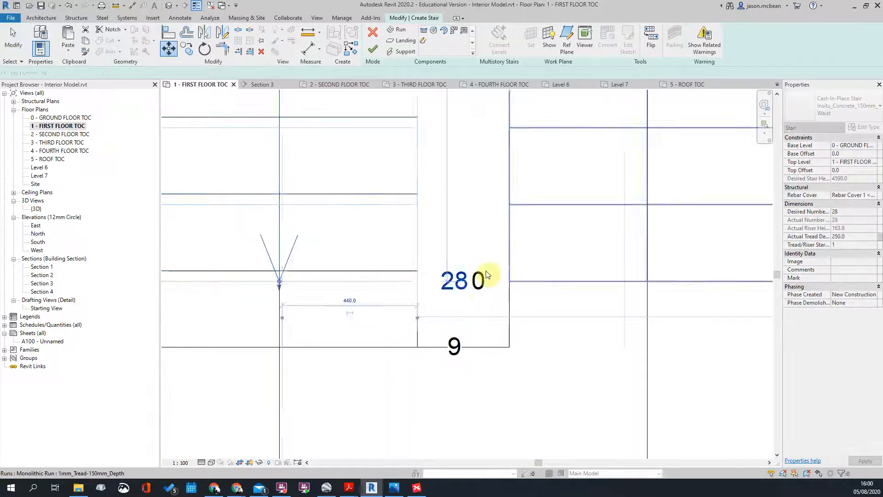
{"action": "left_click", "coordinate": [463, 296]}
{"action": "scroll", "coordinate": [464, 295], "scroll_direction": "down", "scroll_amount": 3}
{"action": "scroll", "coordinate": [451, 282], "scroll_direction": "down", "scroll_amount": 4}
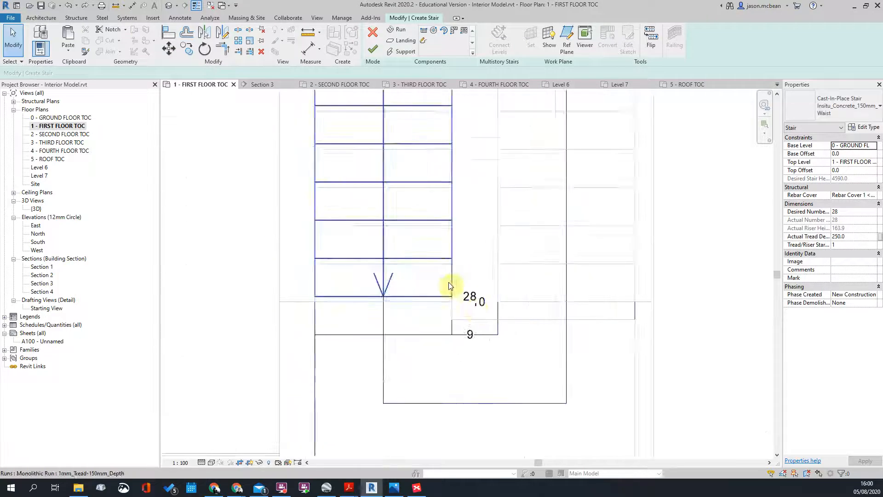
{"action": "scroll", "coordinate": [438, 194], "scroll_direction": "down", "scroll_amount": 2}
Step: Shift the stair run a further 35 lower and clear the selection
{"action": "left_click", "coordinate": [437, 193]}
{"action": "scroll", "coordinate": [456, 202], "scroll_direction": "up", "scroll_amount": 5}
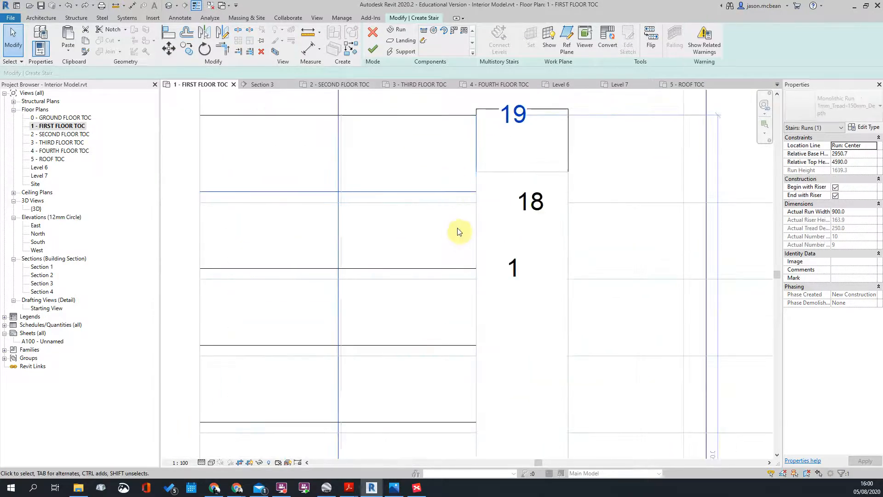
{"action": "key", "text": "m"}
{"action": "key", "text": "v"}
{"action": "left_click", "coordinate": [458, 192]}
{"action": "left_click", "coordinate": [458, 202]}
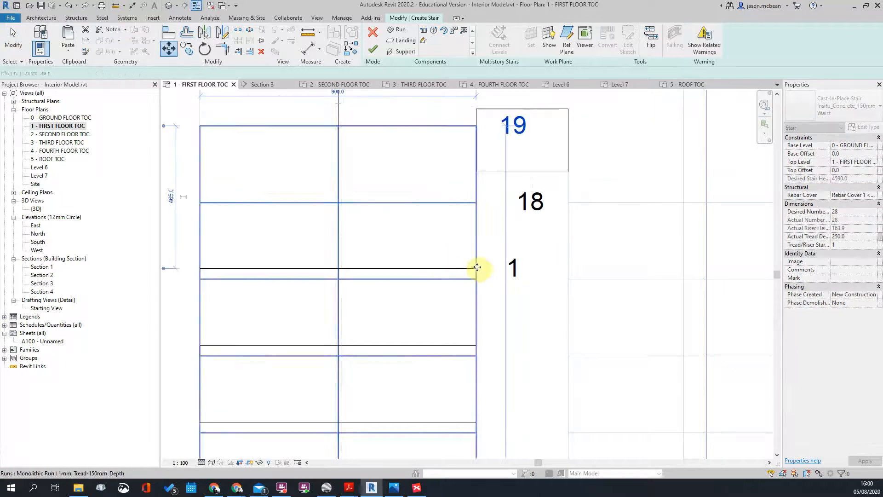
{"action": "scroll", "coordinate": [478, 268], "scroll_direction": "down", "scroll_amount": 3}
{"action": "key", "text": "Escape"}
Step: Check the moved run in plan, then bring up the Section 2 view
{"action": "left_click", "coordinate": [451, 262]}
{"action": "scroll", "coordinate": [436, 209], "scroll_direction": "down", "scroll_amount": 5}
{"action": "left_click", "coordinate": [650, 253]}
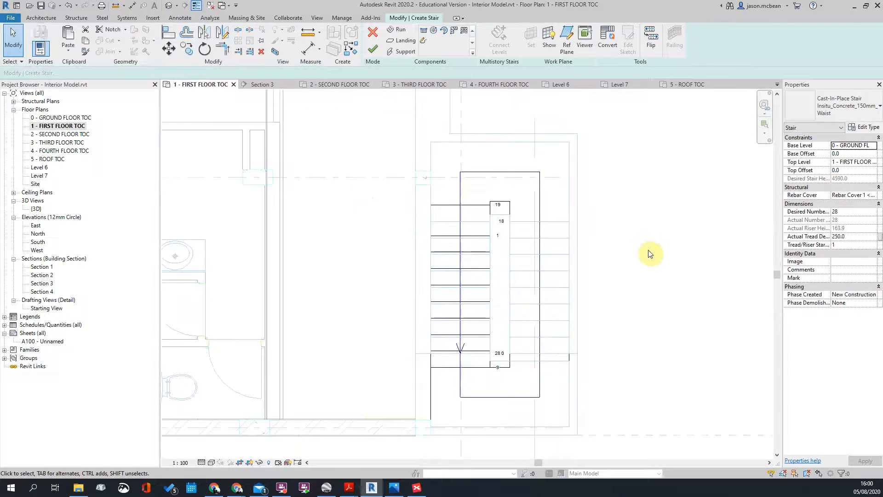
{"action": "scroll", "coordinate": [455, 193], "scroll_direction": "down", "scroll_amount": 4}
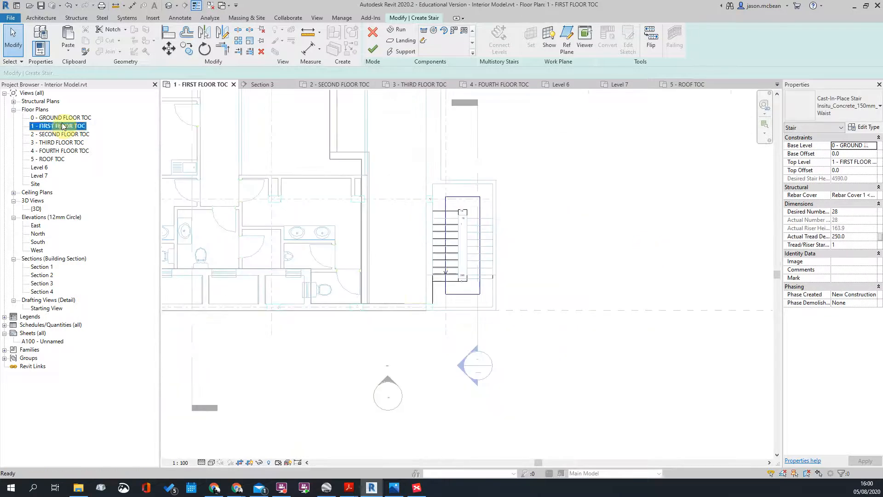
{"action": "scroll", "coordinate": [453, 343], "scroll_direction": "down", "scroll_amount": 2}
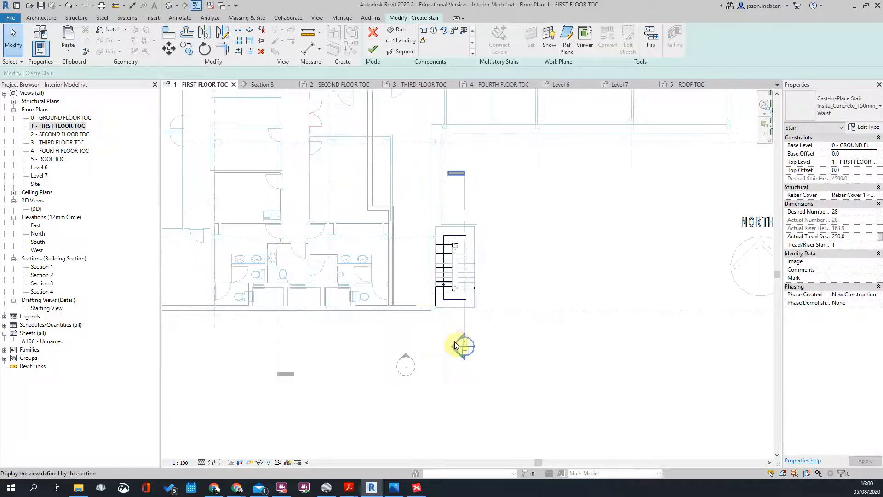
{"action": "double_click", "coordinate": [456, 345]}
{"action": "scroll", "coordinate": [460, 271], "scroll_direction": "up", "scroll_amount": 2}
{"action": "scroll", "coordinate": [362, 328], "scroll_direction": "down", "scroll_amount": 2}
{"action": "scroll", "coordinate": [368, 353], "scroll_direction": "up", "scroll_amount": 2}
{"action": "scroll", "coordinate": [379, 351], "scroll_direction": "down", "scroll_amount": 1}
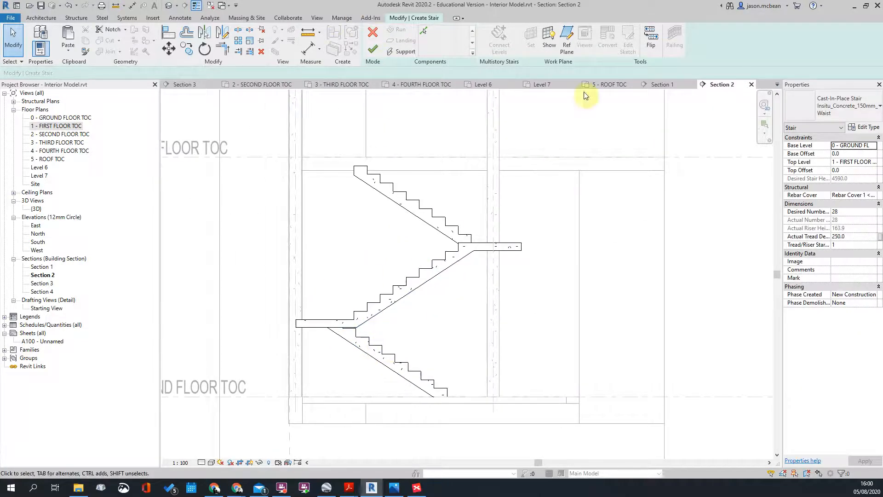
Step: Start a reference plane, then cancel the misplaced first attempt
{"action": "left_click", "coordinate": [567, 36]}
{"action": "scroll", "coordinate": [350, 340], "scroll_direction": "up", "scroll_amount": 3}
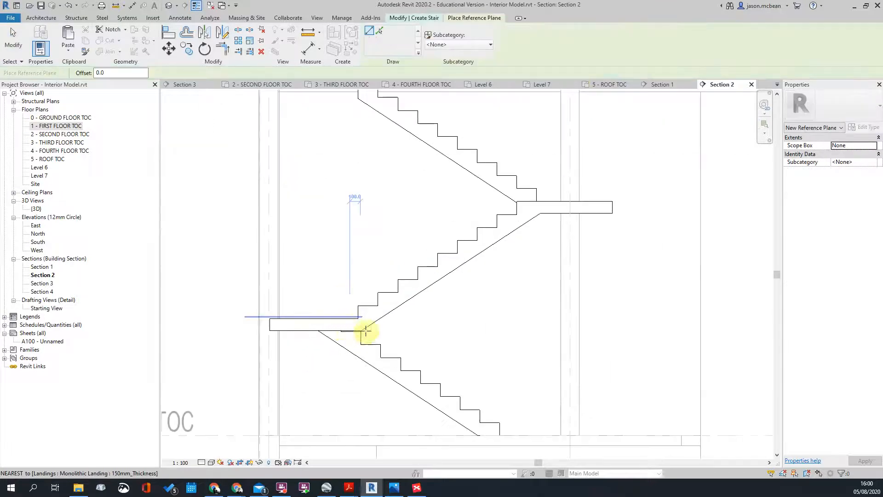
{"action": "left_click", "coordinate": [339, 332]}
{"action": "scroll", "coordinate": [347, 239], "scroll_direction": "down", "scroll_amount": 3}
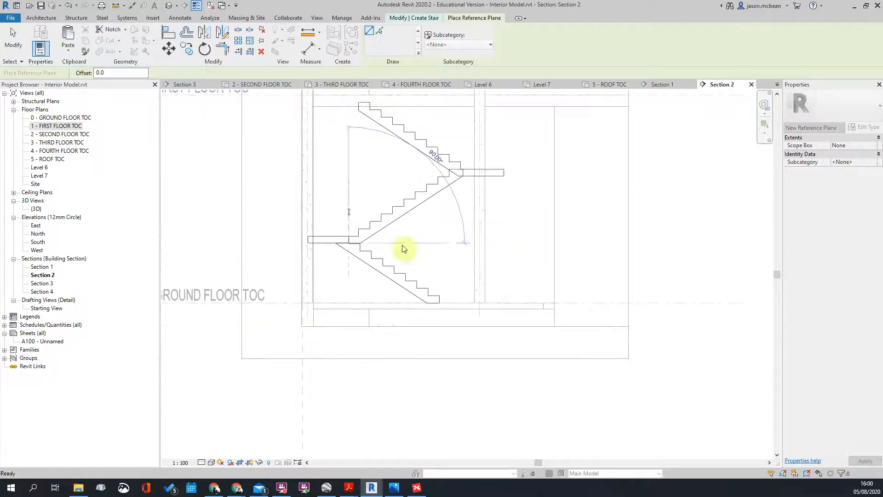
{"action": "key", "text": "Escape"}
Step: Draw a vertical reference plane upward from where the flights meet the mid-landing
{"action": "left_click", "coordinate": [440, 298]}
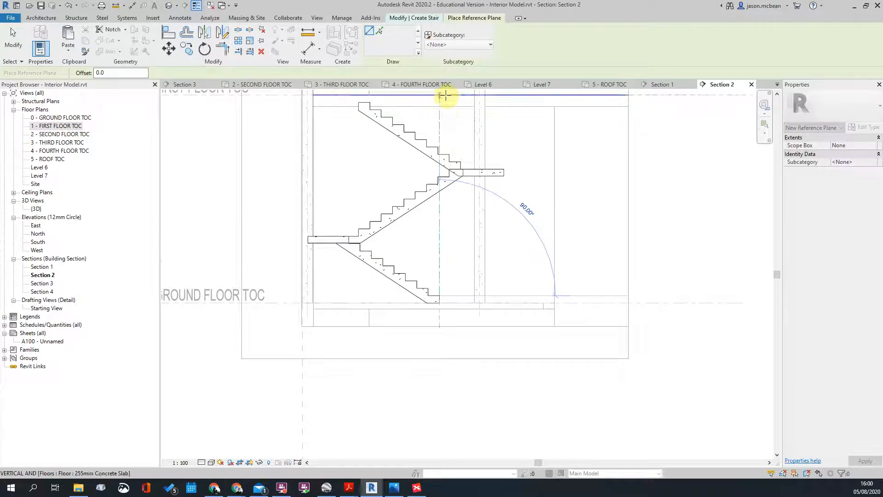
{"action": "middle_click_drag", "start_coordinate": [451, 125], "coordinate": [444, 187]}
{"action": "left_click", "coordinate": [436, 181]}
{"action": "key", "text": "Escape"}
Step: Zoom around the section and briefly select the lower stair run to inspect it
{"action": "scroll", "coordinate": [448, 258], "scroll_direction": "up", "scroll_amount": 3}
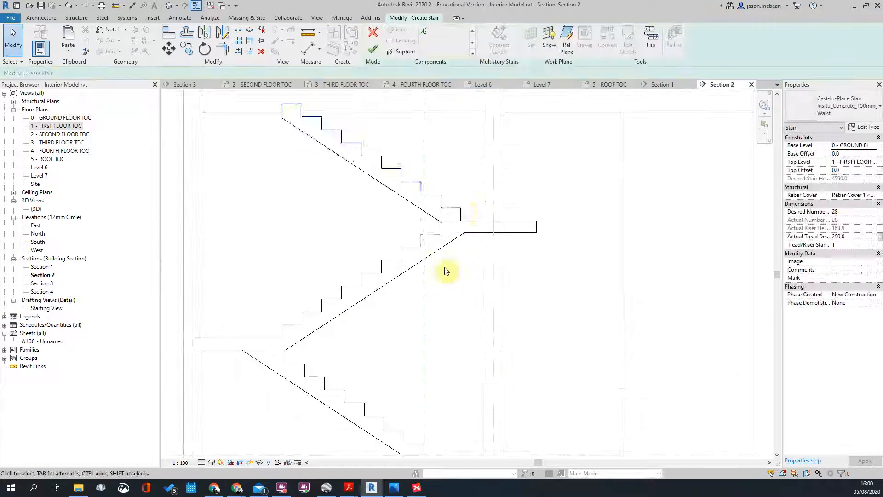
{"action": "scroll", "coordinate": [434, 198], "scroll_direction": "down", "scroll_amount": 2}
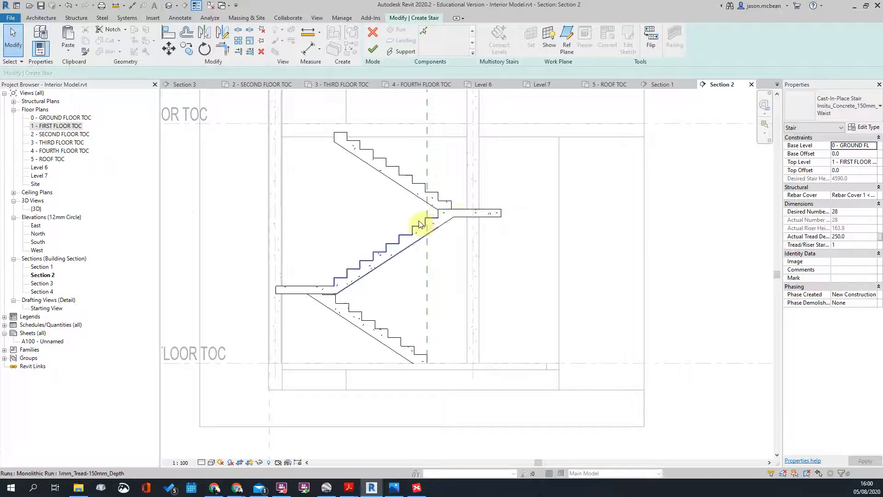
{"action": "scroll", "coordinate": [450, 217], "scroll_direction": "up", "scroll_amount": 3}
{"action": "scroll", "coordinate": [423, 203], "scroll_direction": "down", "scroll_amount": 3}
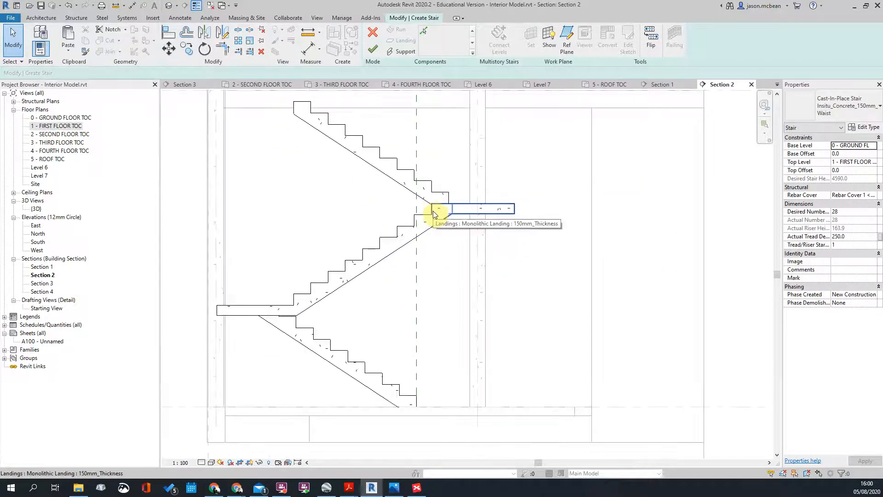
{"action": "scroll", "coordinate": [434, 214], "scroll_direction": "up", "scroll_amount": 1}
{"action": "scroll", "coordinate": [367, 218], "scroll_direction": "down", "scroll_amount": 2}
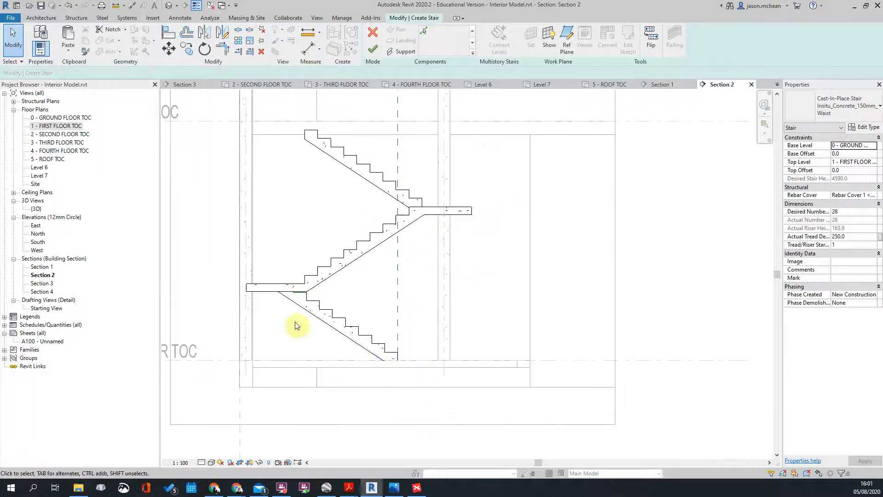
{"action": "scroll", "coordinate": [391, 198], "scroll_direction": "up", "scroll_amount": 1}
{"action": "scroll", "coordinate": [365, 198], "scroll_direction": "down", "scroll_amount": 2}
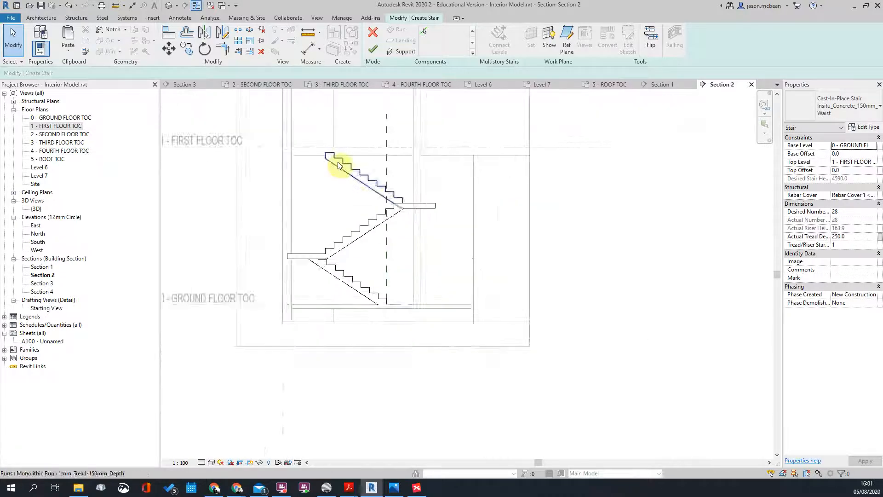
{"action": "left_click", "coordinate": [347, 316]}
{"action": "key", "text": "Escape"}
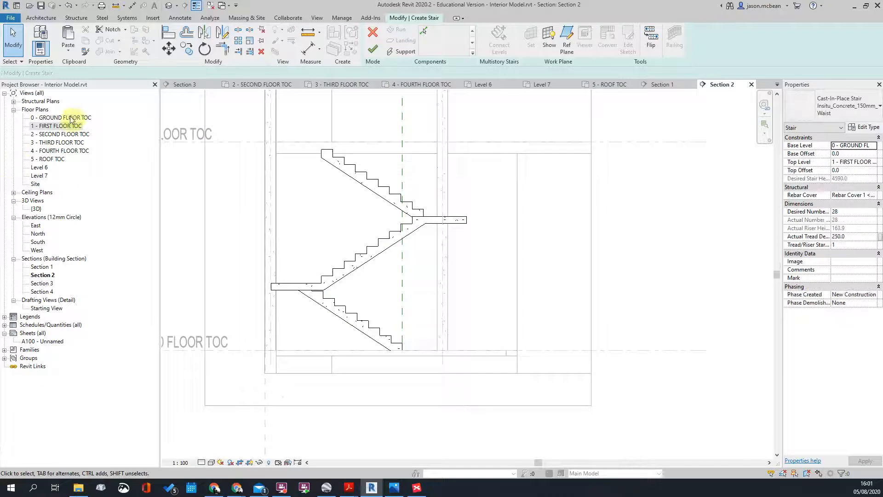
Step: Open the 1 - FIRST FLOOR TOC plan and inspect the stair runs and landing
{"action": "double_click", "coordinate": [46, 125]}
{"action": "scroll", "coordinate": [438, 252], "scroll_direction": "up", "scroll_amount": 4}
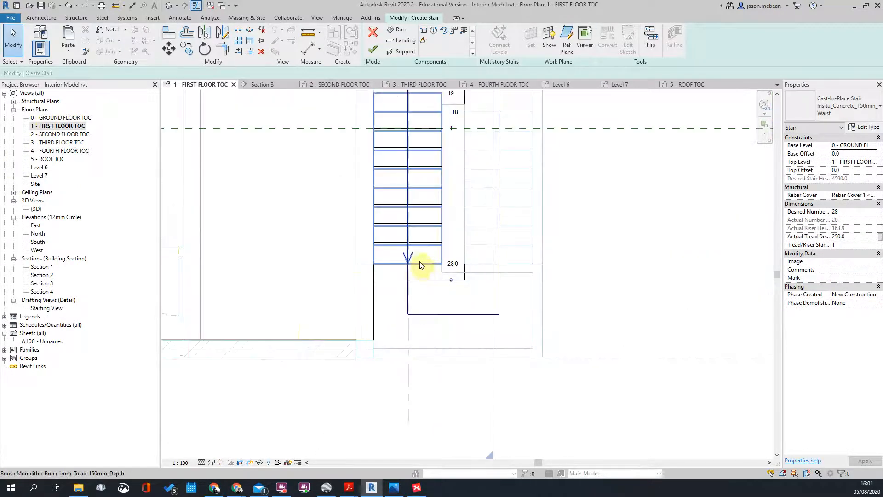
{"action": "left_click", "coordinate": [419, 271]}
{"action": "scroll", "coordinate": [460, 290], "scroll_direction": "up", "scroll_amount": 2}
{"action": "scroll", "coordinate": [496, 279], "scroll_direction": "up", "scroll_amount": 2}
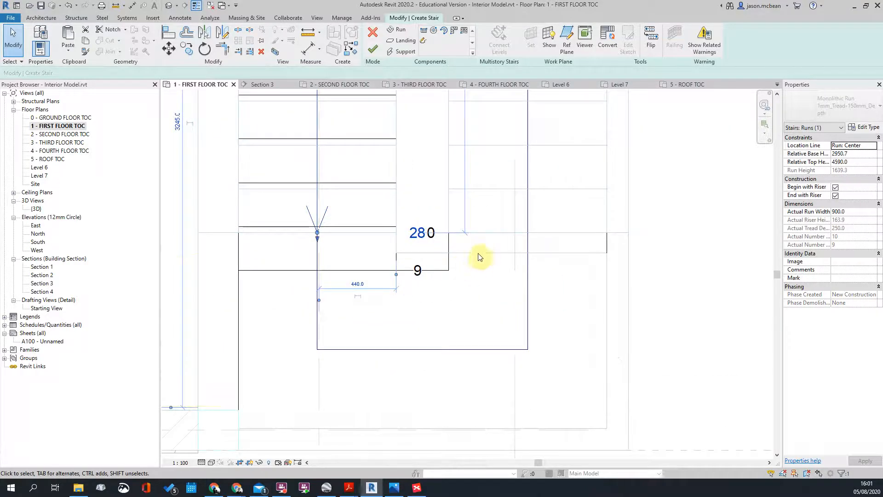
{"action": "left_click", "coordinate": [424, 263]}
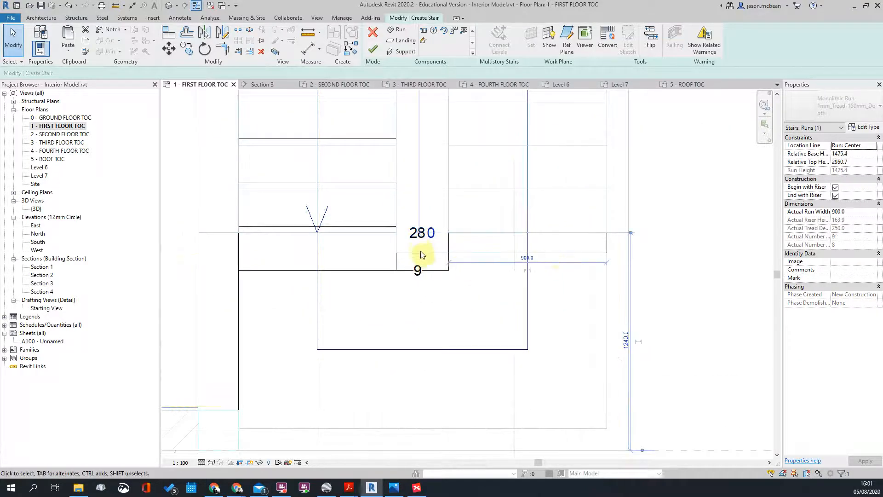
{"action": "left_click", "coordinate": [696, 270]}
{"action": "left_click", "coordinate": [606, 243]}
{"action": "left_click", "coordinate": [573, 257]}
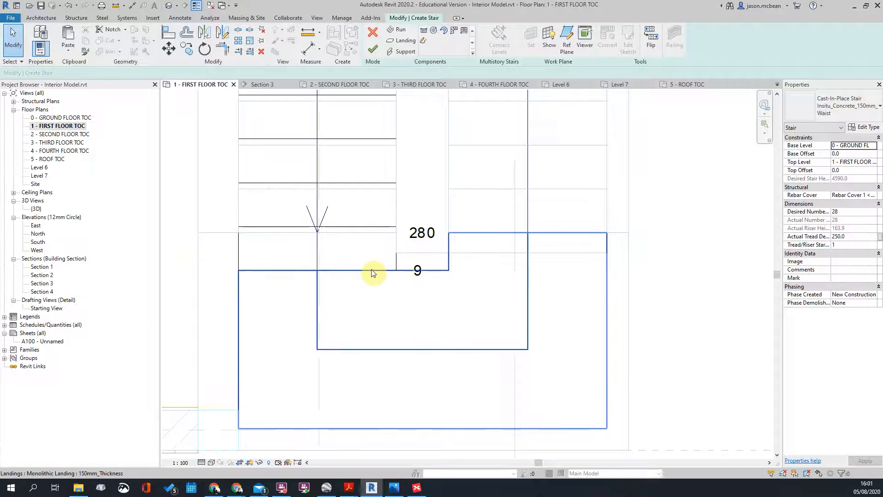
Step: Move the left stair run up about 160 with MV
{"action": "left_click", "coordinate": [238, 253]}
{"action": "scroll", "coordinate": [393, 254], "scroll_direction": "up", "scroll_amount": 1}
{"action": "key", "text": "m"}
{"action": "key", "text": "v"}
{"action": "left_click", "coordinate": [397, 276]}
{"action": "left_click", "coordinate": [396, 225]}
{"action": "scroll", "coordinate": [478, 253], "scroll_direction": "down", "scroll_amount": 2}
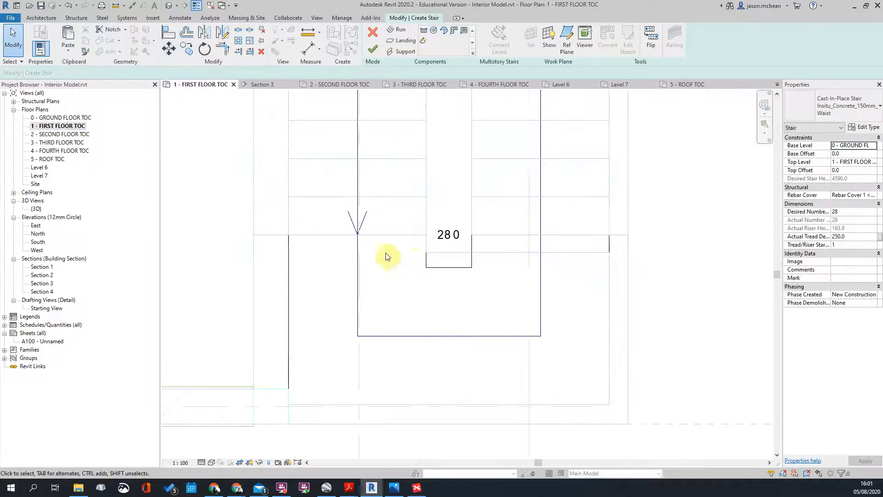
{"action": "scroll", "coordinate": [319, 243], "scroll_direction": "down", "scroll_amount": 3}
{"action": "middle_click_drag", "start_coordinate": [376, 203], "coordinate": [391, 283]}
{"action": "scroll", "coordinate": [366, 183], "scroll_direction": "up", "scroll_amount": 2}
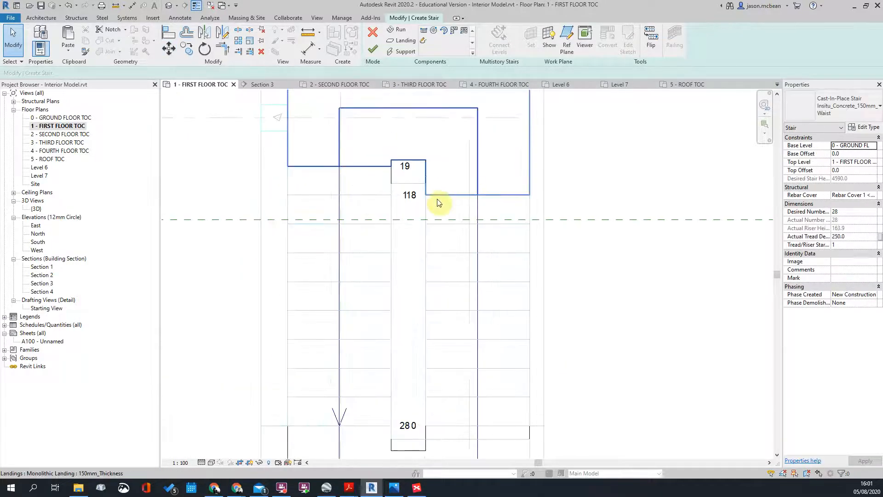
Step: Review both stair runs, clear the selection and zoom out over the sketch
{"action": "left_click", "coordinate": [422, 206]}
{"action": "left_click", "coordinate": [380, 195]}
{"action": "key", "text": "Escape"}
{"action": "scroll", "coordinate": [384, 192], "scroll_direction": "up", "scroll_amount": 2}
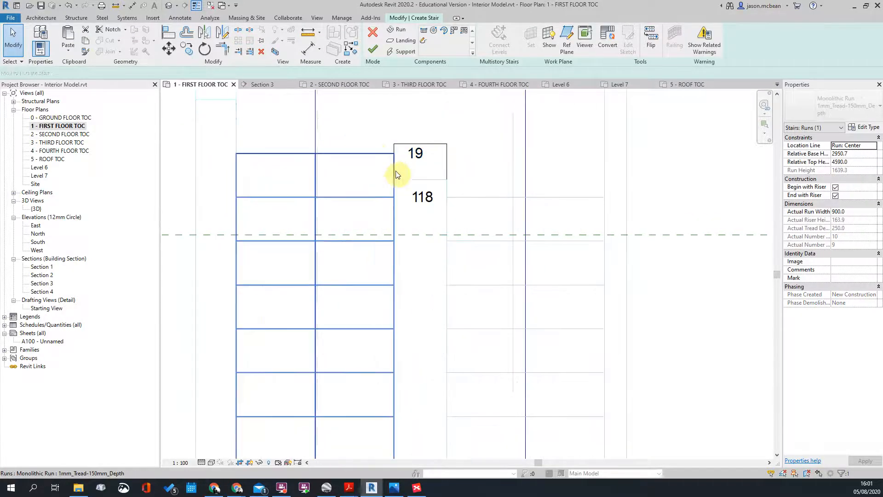
{"action": "left_click", "coordinate": [373, 153]}
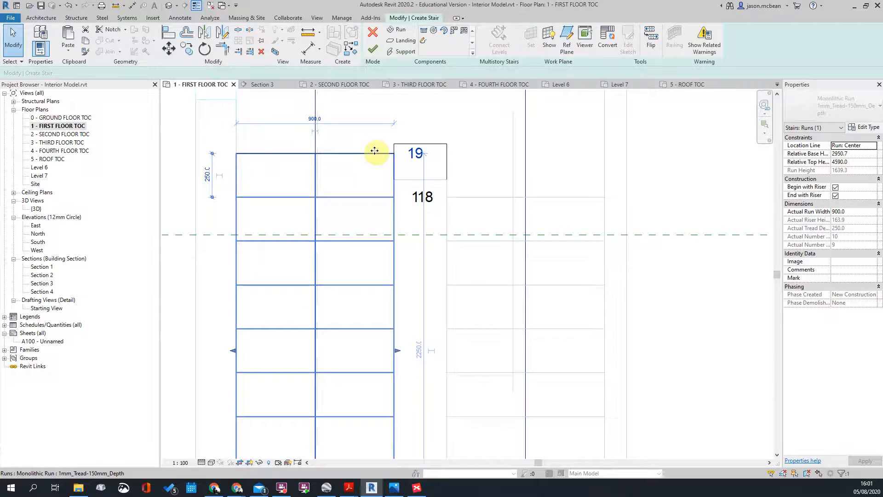
{"action": "scroll", "coordinate": [375, 150], "scroll_direction": "down", "scroll_amount": 4}
{"action": "key", "text": "Escape"}
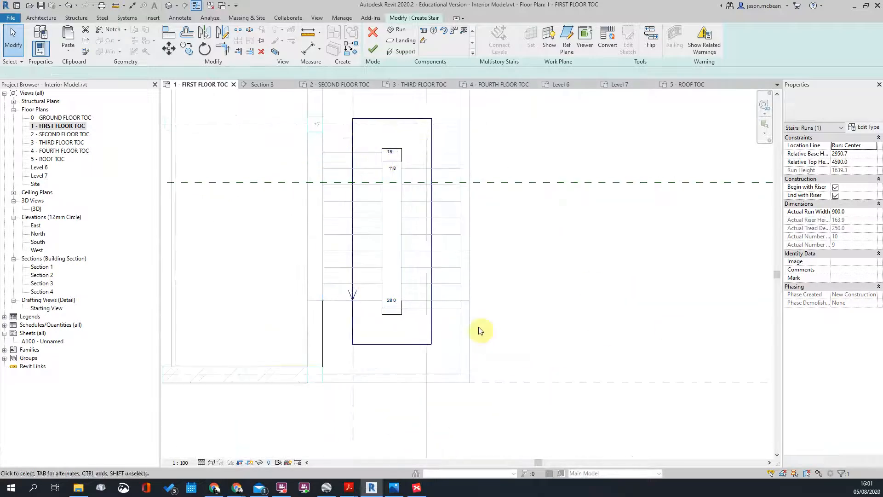
{"action": "scroll", "coordinate": [489, 341], "scroll_direction": "down", "scroll_amount": 2}
{"action": "scroll", "coordinate": [374, 219], "scroll_direction": "down", "scroll_amount": 3}
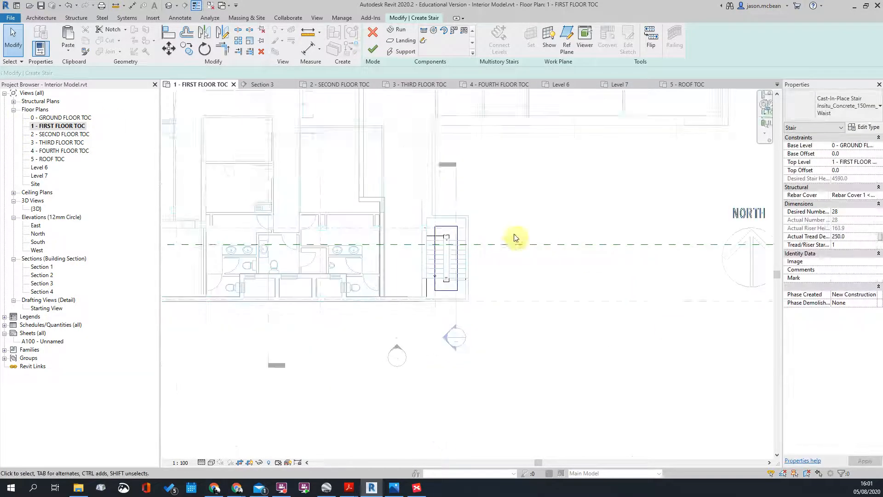
Step: Review the edited stair in Section 2, centred in the view
{"action": "double_click", "coordinate": [407, 332]}
{"action": "scroll", "coordinate": [371, 298], "scroll_direction": "up", "scroll_amount": 3}
{"action": "scroll", "coordinate": [414, 276], "scroll_direction": "down", "scroll_amount": 3}
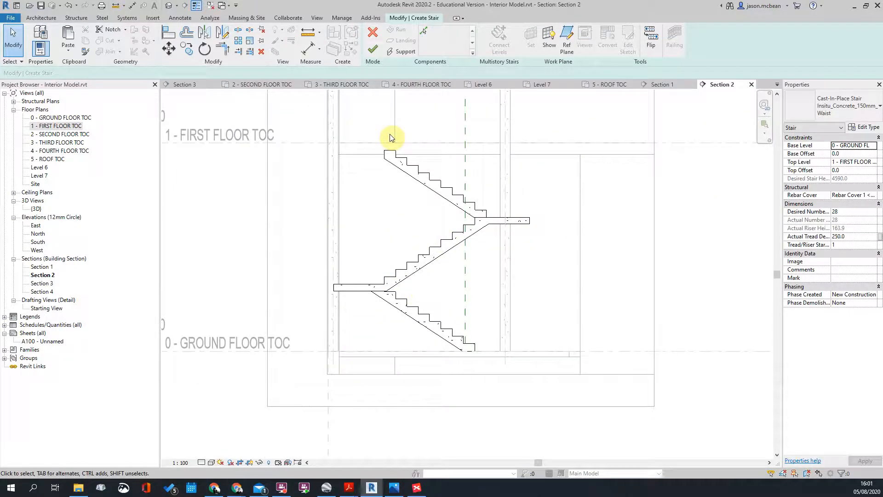
{"action": "scroll", "coordinate": [487, 238], "scroll_direction": "down", "scroll_amount": 1}
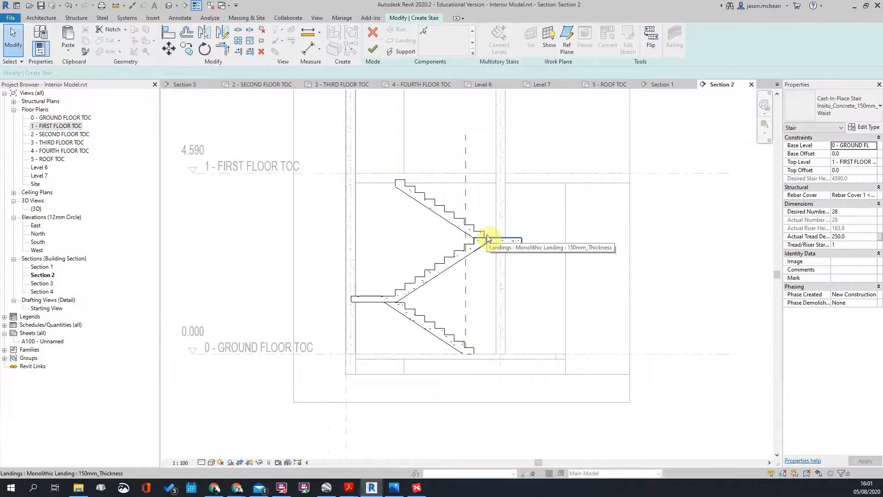
{"action": "scroll", "coordinate": [562, 235], "scroll_direction": "down", "scroll_amount": 6}
{"action": "scroll", "coordinate": [506, 279], "scroll_direction": "up", "scroll_amount": 5}
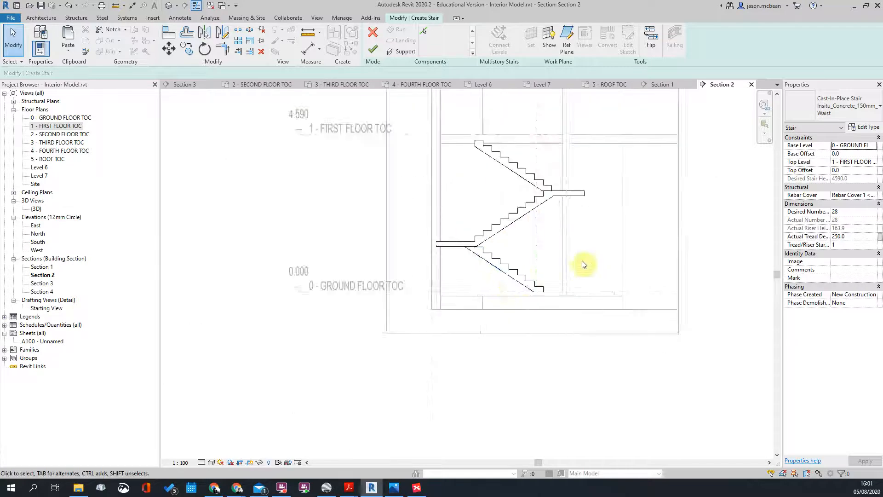
{"action": "middle_click_drag", "start_coordinate": [580, 267], "coordinate": [413, 301]}
{"action": "scroll", "coordinate": [429, 302], "scroll_direction": "down", "scroll_amount": 3}
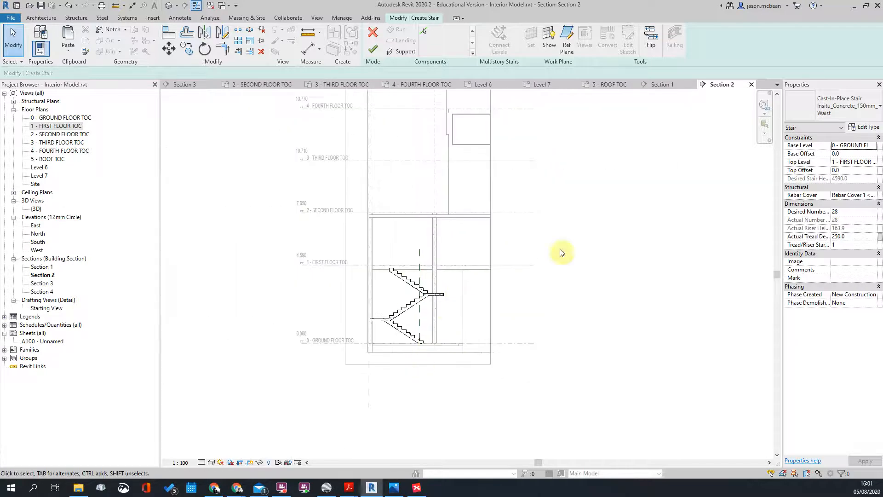
{"action": "scroll", "coordinate": [448, 294], "scroll_direction": "up", "scroll_amount": 3}
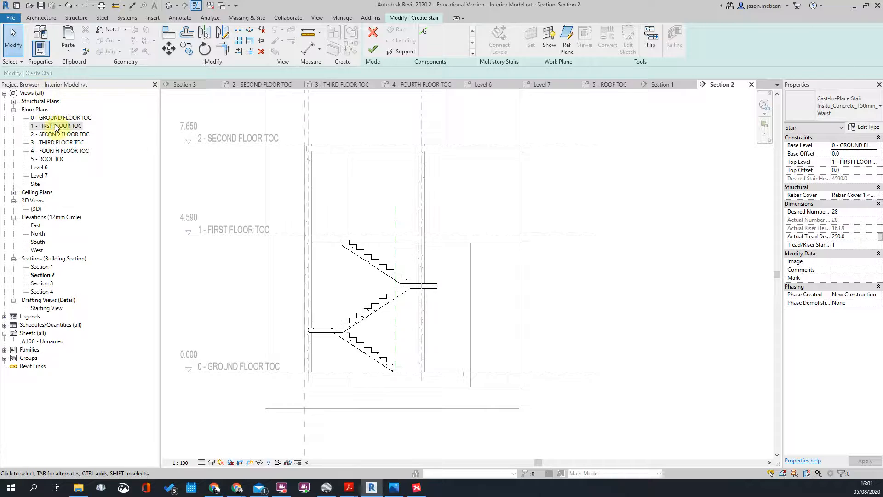
Step: Return to the first floor plan's stair core and finish the stair edit
{"action": "double_click", "coordinate": [55, 127]}
{"action": "scroll", "coordinate": [526, 198], "scroll_direction": "down", "scroll_amount": 4}
{"action": "scroll", "coordinate": [394, 223], "scroll_direction": "up", "scroll_amount": 3}
{"action": "scroll", "coordinate": [438, 249], "scroll_direction": "down", "scroll_amount": 5}
{"action": "scroll", "coordinate": [429, 395], "scroll_direction": "up", "scroll_amount": 4}
{"action": "middle_click_drag", "start_coordinate": [496, 248], "coordinate": [370, 439]}
{"action": "scroll", "coordinate": [485, 177], "scroll_direction": "up", "scroll_amount": 3}
{"action": "scroll", "coordinate": [495, 203], "scroll_direction": "down", "scroll_amount": 3}
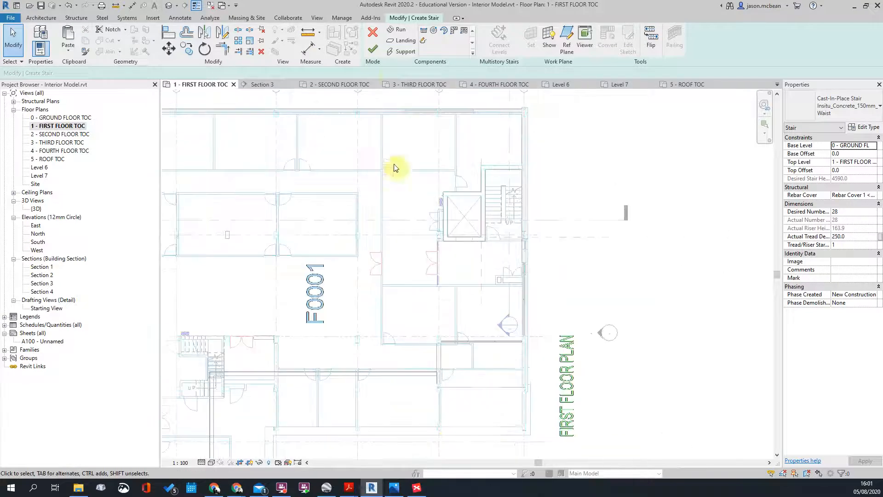
{"action": "left_click", "coordinate": [373, 50]}
{"action": "scroll", "coordinate": [558, 236], "scroll_direction": "up", "scroll_amount": 3}
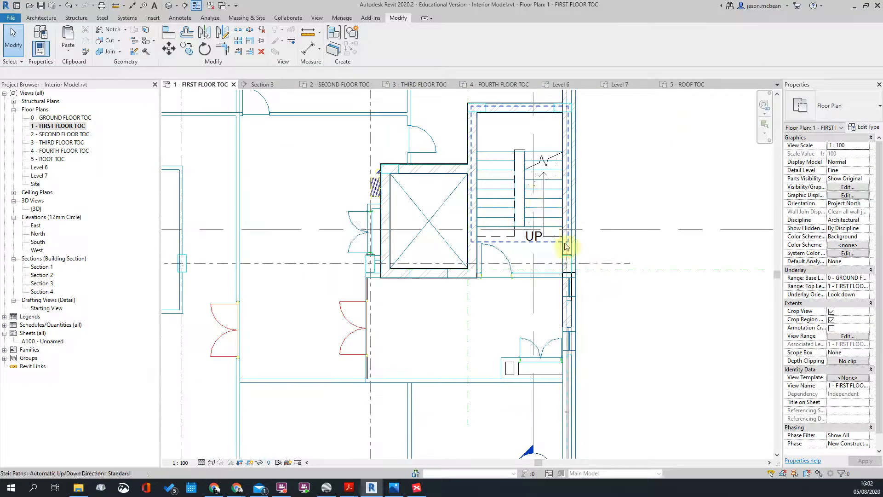
{"action": "scroll", "coordinate": [545, 327], "scroll_direction": "down", "scroll_amount": 3}
Step: Check the finished stair in Section 1 up to the roof level
{"action": "double_click", "coordinate": [532, 314]}
{"action": "scroll", "coordinate": [641, 193], "scroll_direction": "down", "scroll_amount": 2}
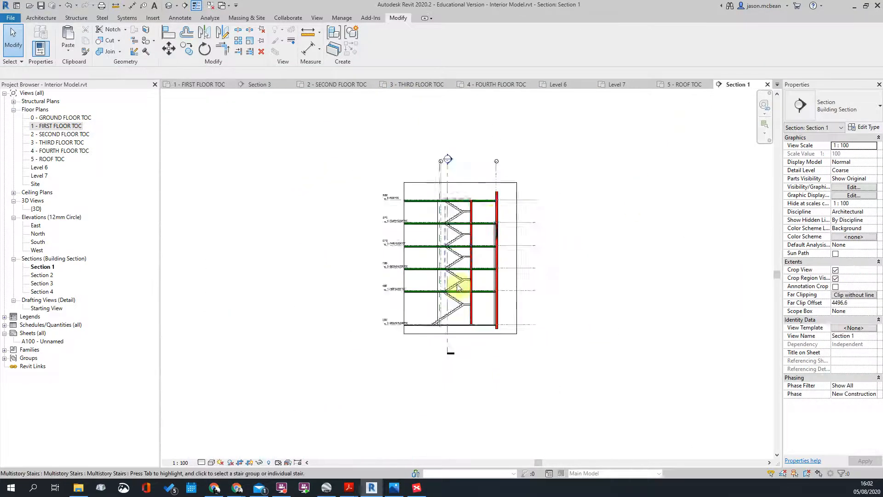
{"action": "scroll", "coordinate": [479, 349], "scroll_direction": "up", "scroll_amount": 3}
{"action": "middle_click_drag", "start_coordinate": [473, 179], "coordinate": [471, 328]}
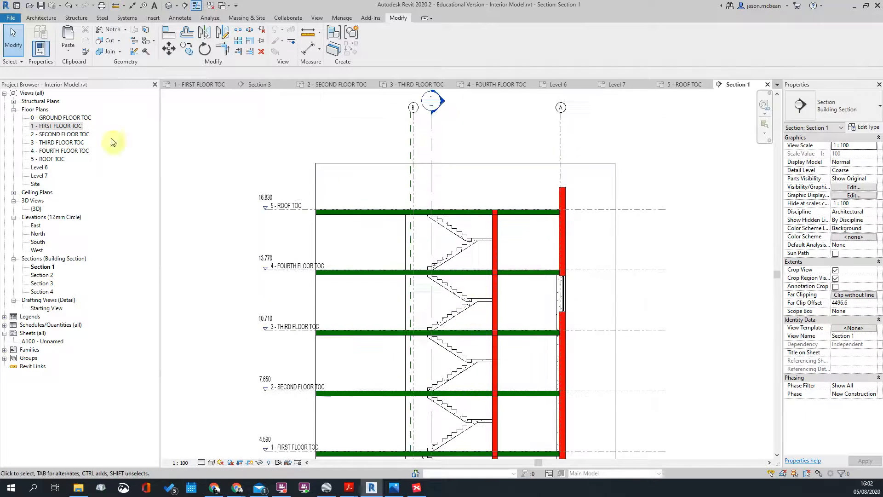
Step: Select the stair in the first floor plan and view the building in Default 3D, orbited to the front
{"action": "double_click", "coordinate": [57, 125]}
{"action": "scroll", "coordinate": [524, 198], "scroll_direction": "up", "scroll_amount": 3}
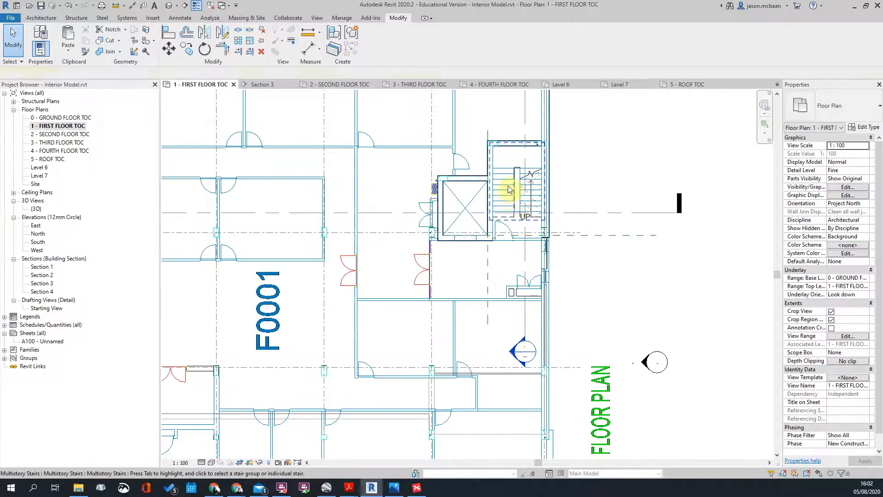
{"action": "left_click", "coordinate": [510, 189]}
{"action": "scroll", "coordinate": [380, 177], "scroll_direction": "down", "scroll_amount": 3}
{"action": "left_click", "coordinate": [169, 5]}
{"action": "scroll", "coordinate": [425, 231], "scroll_direction": "down", "scroll_amount": 3}
{"action": "middle_click_drag", "start_coordinate": [483, 187], "coordinate": [443, 187], "text": "shift"}
{"action": "scroll", "coordinate": [400, 256], "scroll_direction": "up", "scroll_amount": 3}
Step: Crop the 3D view with a selection box around the multistory stair
{"action": "left_click", "coordinate": [368, 275]}
{"action": "middle_click_drag", "start_coordinate": [368, 275], "coordinate": [444, 212], "text": "shift"}
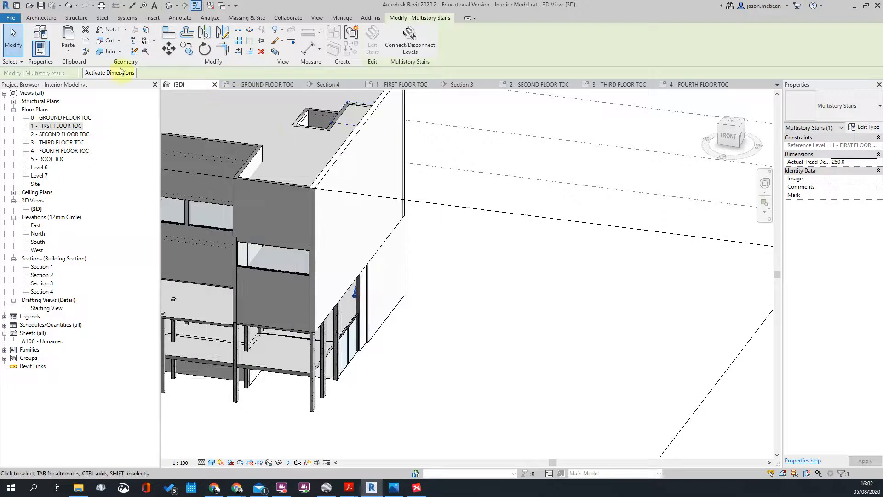
{"action": "left_click", "coordinate": [271, 54]}
{"action": "middle_click_drag", "start_coordinate": [517, 202], "coordinate": [448, 215], "text": "shift"}
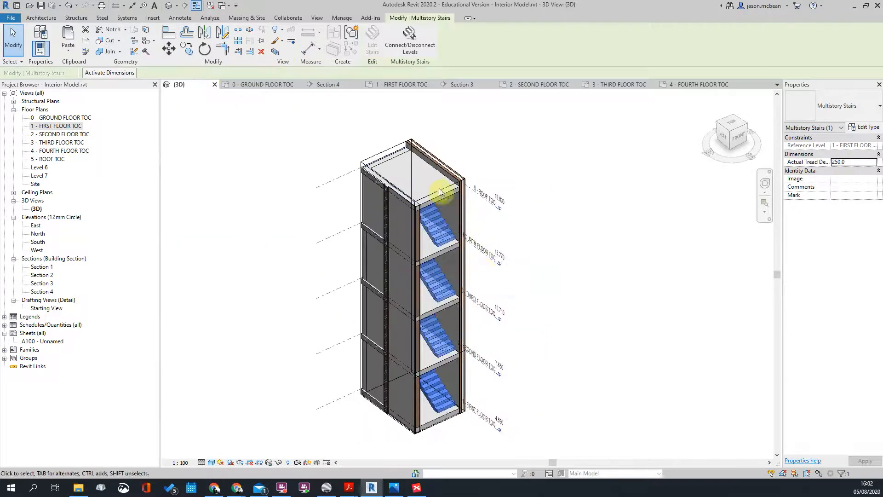
{"action": "left_click", "coordinate": [349, 152]}
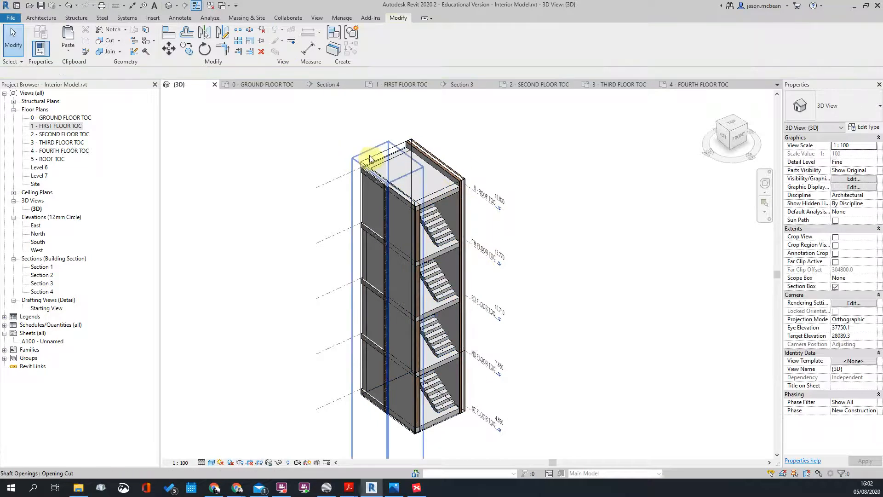
Step: Drag the section box grip outward to include the adjoining floor slabs
{"action": "left_click", "coordinate": [374, 174]}
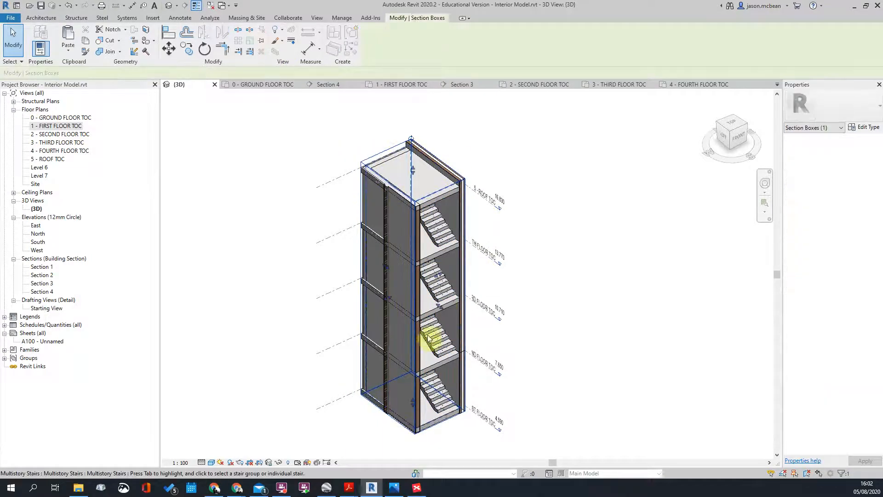
{"action": "left_click_drag", "start_coordinate": [473, 321], "coordinate": [400, 336]}
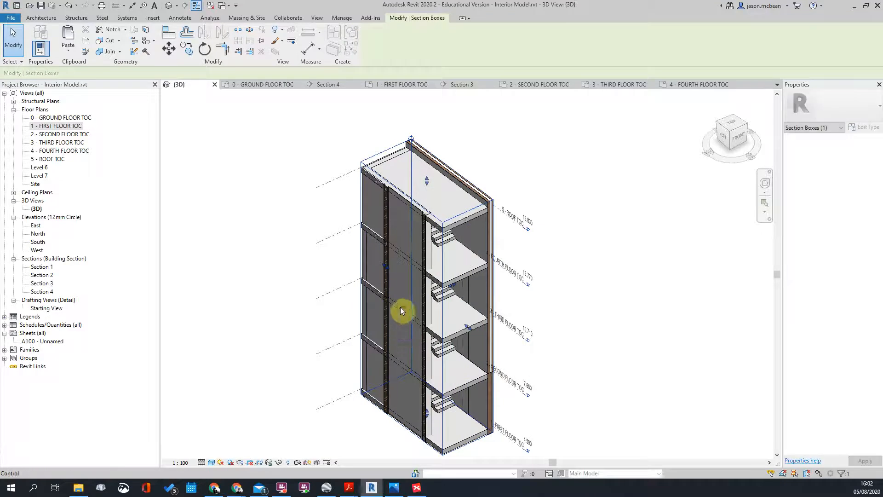
{"action": "middle_click_drag", "start_coordinate": [369, 301], "coordinate": [298, 198], "text": "shift"}
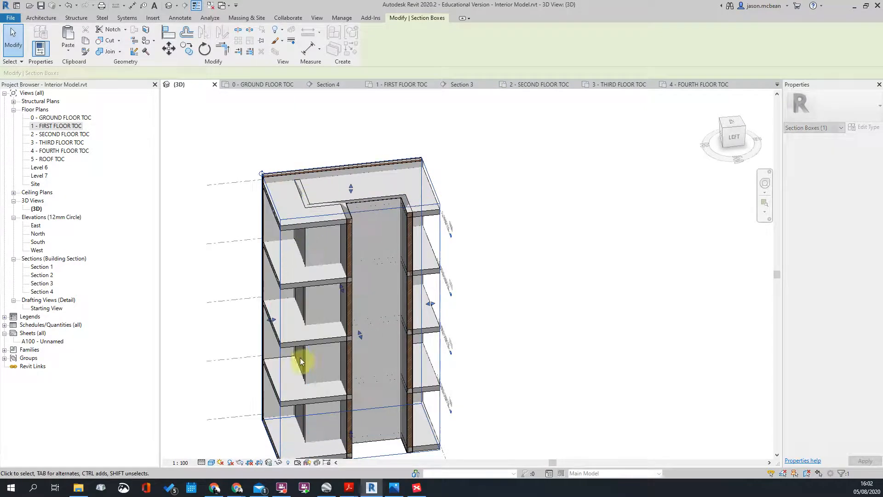
{"action": "middle_click_drag", "start_coordinate": [306, 361], "coordinate": [415, 286], "text": "shift"}
{"action": "scroll", "coordinate": [409, 286], "scroll_direction": "up", "scroll_amount": 5}
{"action": "key", "text": "Escape"}
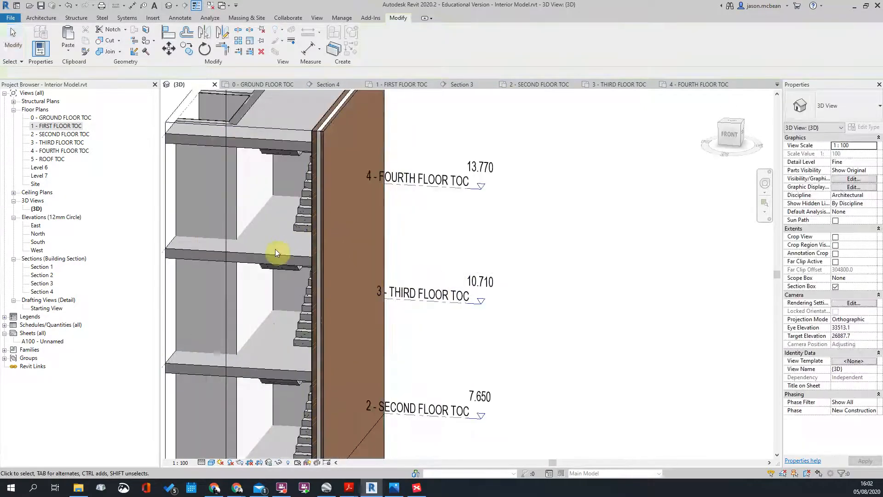
Step: Select the fourth-floor slab
{"action": "left_click", "coordinate": [290, 252]}
{"action": "middle_click_drag", "start_coordinate": [331, 240], "coordinate": [357, 266], "text": "shift"}
{"action": "scroll", "coordinate": [314, 222], "scroll_direction": "up", "scroll_amount": 3}
Step: Edit the fourth-floor slab's boundary and start picking boundary lines
{"action": "left_click", "coordinate": [369, 52]}
{"action": "mouse_move", "coordinate": [400, 220]}
{"action": "middle_mouse_down", "text": "shift"}
{"action": "mouse_move", "coordinate": [543, 209]}
{"action": "mouse_move", "coordinate": [410, 224]}
{"action": "mouse_move", "coordinate": [705, 280]}
{"action": "mouse_move", "coordinate": [410, 213]}
{"action": "middle_mouse_up", "text": "shift"}
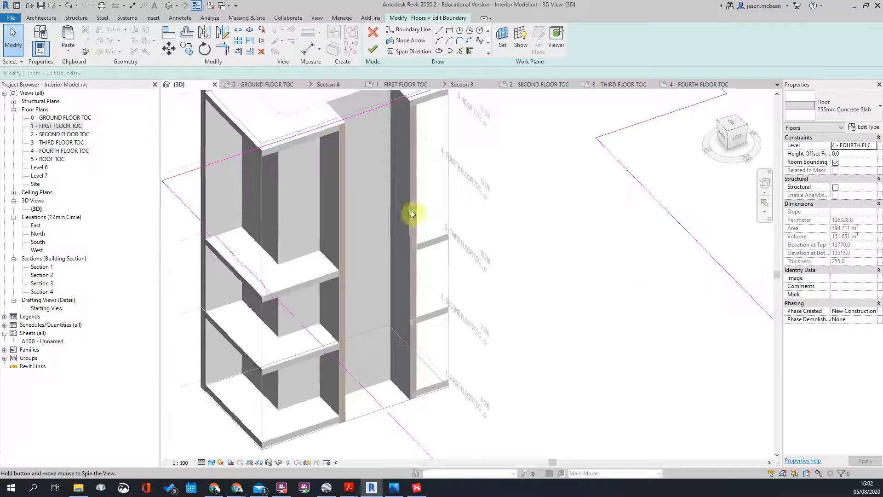
{"action": "left_click", "coordinate": [460, 51]}
{"action": "mouse_move", "coordinate": [345, 236]}
{"action": "middle_mouse_down", "text": "shift"}
{"action": "mouse_move", "coordinate": [173, 203]}
{"action": "mouse_move", "coordinate": [227, 169]}
{"action": "mouse_move", "coordinate": [336, 188]}
{"action": "middle_mouse_up", "text": "shift"}
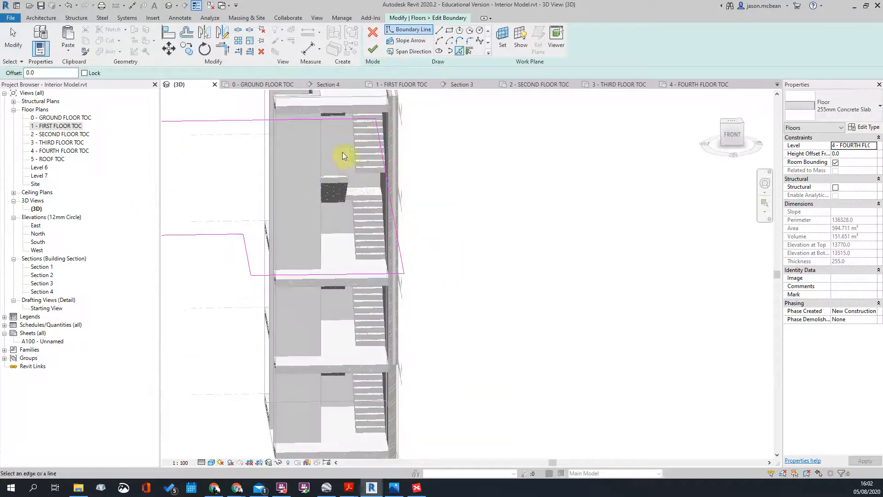
{"action": "middle_click_drag", "start_coordinate": [340, 232], "coordinate": [360, 178], "text": "shift"}
Step: Add the stair landing edge as a boundary line, then start Trim/Extend to Corner (TR)
{"action": "key", "text": "Escape"}
{"action": "middle_click_drag", "start_coordinate": [386, 220], "coordinate": [346, 158], "text": "shift"}
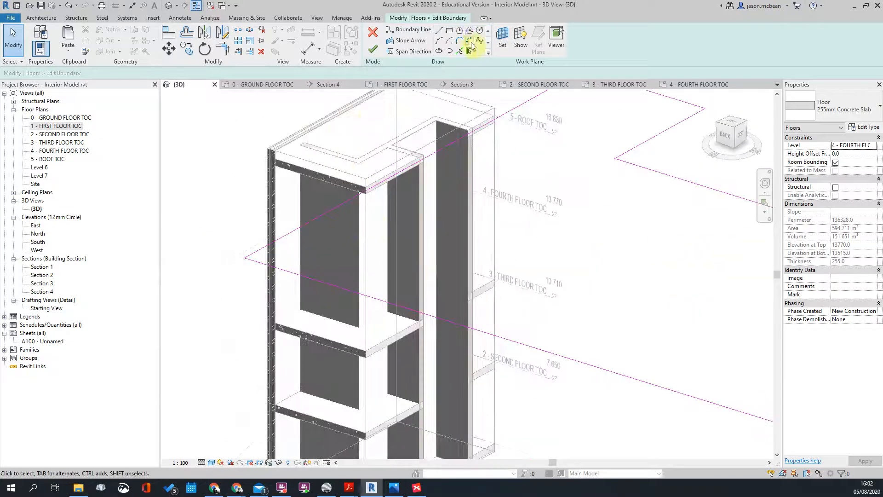
{"action": "middle_click_drag", "start_coordinate": [411, 255], "coordinate": [361, 278], "text": "shift"}
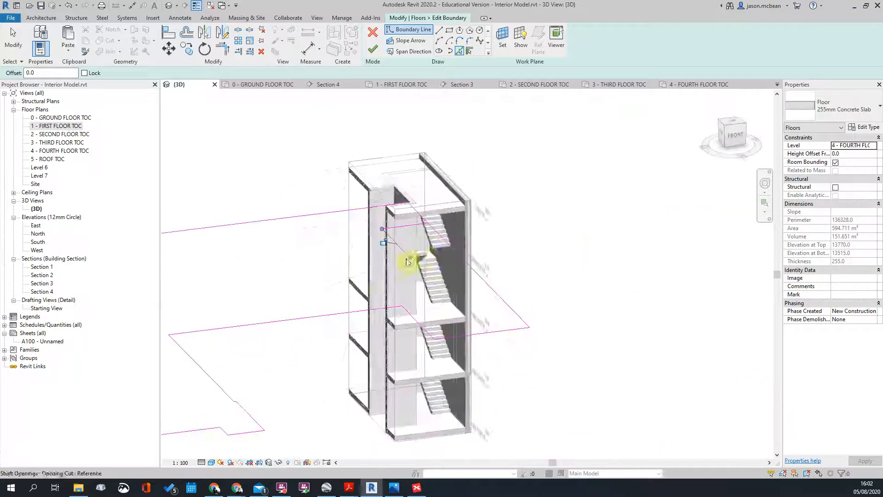
{"action": "scroll", "coordinate": [451, 239], "scroll_direction": "up", "scroll_amount": 3}
{"action": "left_click", "coordinate": [451, 235]}
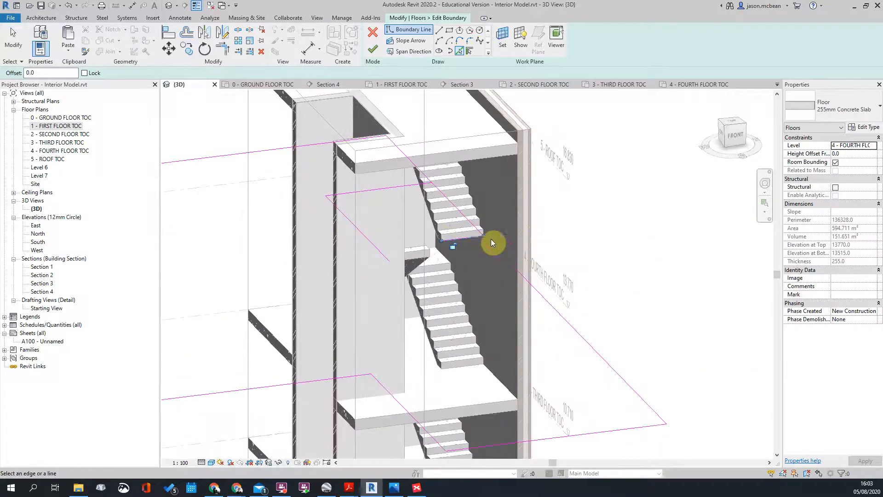
{"action": "key", "text": "t"}
{"action": "key", "text": "r"}
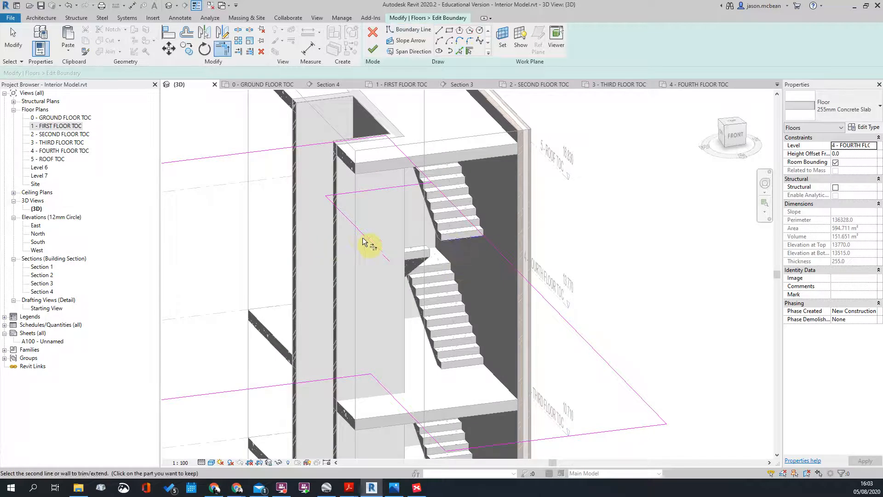
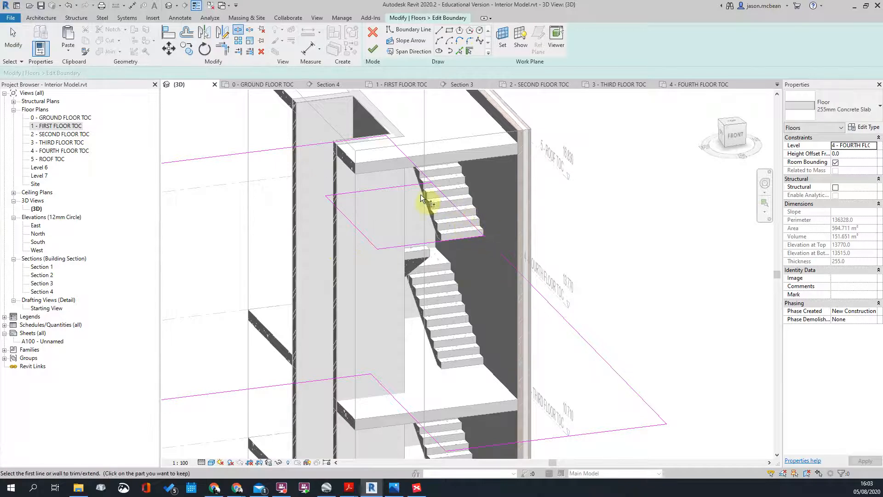
Step: Trim two slab boundary lines into a corner with TR
{"action": "key", "text": "t"}
{"action": "key", "text": "r"}
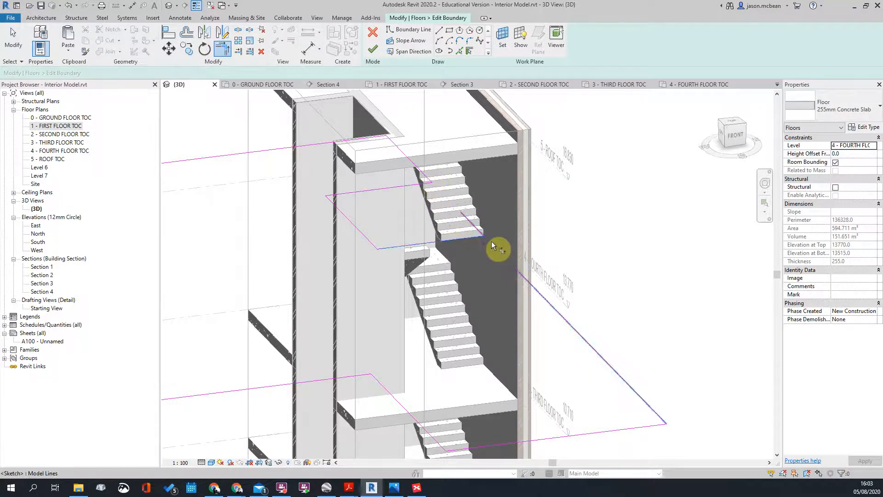
{"action": "left_click", "coordinate": [489, 242]}
{"action": "scroll", "coordinate": [477, 275], "scroll_direction": "down", "scroll_amount": 5}
{"action": "key", "text": "Escape"}
{"action": "middle_click_drag", "start_coordinate": [480, 333], "coordinate": [420, 286], "text": "shift"}
{"action": "scroll", "coordinate": [426, 253], "scroll_direction": "up", "scroll_amount": 8}
Step: Try aligning the sketch lines to the stair wall face with AL
{"action": "key", "text": "a"}
{"action": "key", "text": "l"}
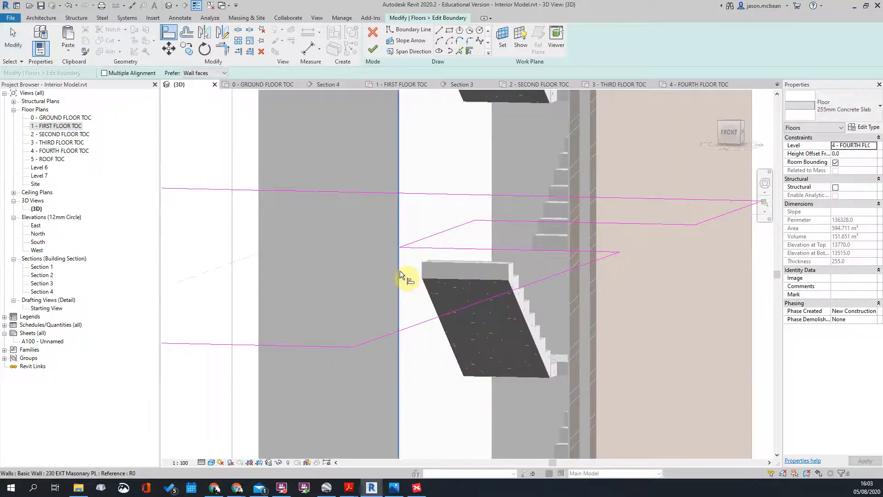
{"action": "left_click", "coordinate": [399, 270]}
{"action": "scroll", "coordinate": [422, 268], "scroll_direction": "down", "scroll_amount": 3}
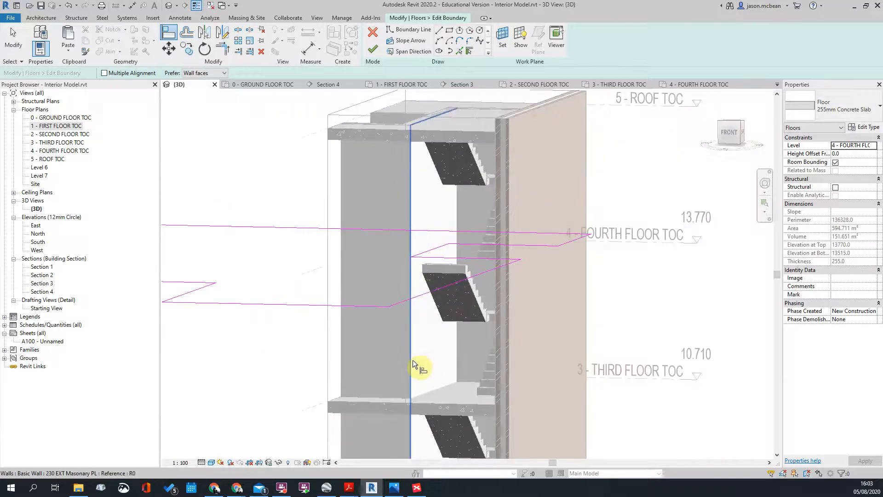
{"action": "key", "text": "Escape"}
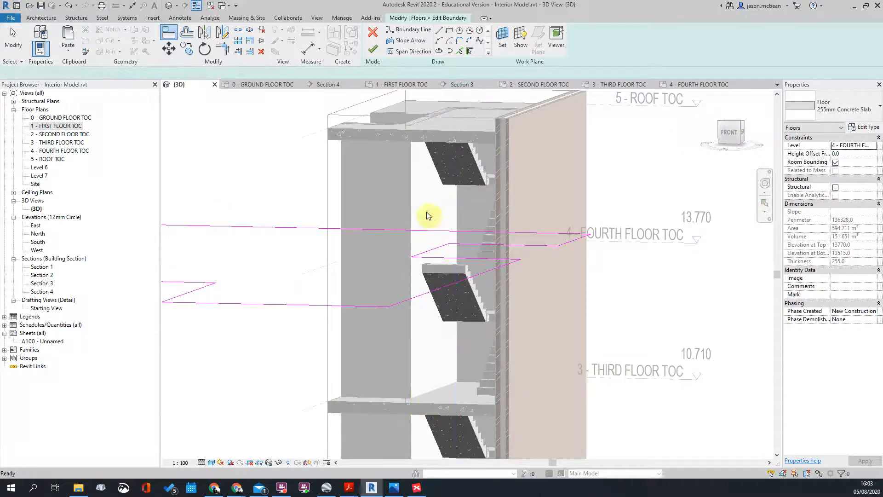
{"action": "scroll", "coordinate": [424, 261], "scroll_direction": "up", "scroll_amount": 2}
{"action": "key", "text": "a"}
{"action": "key", "text": "l"}
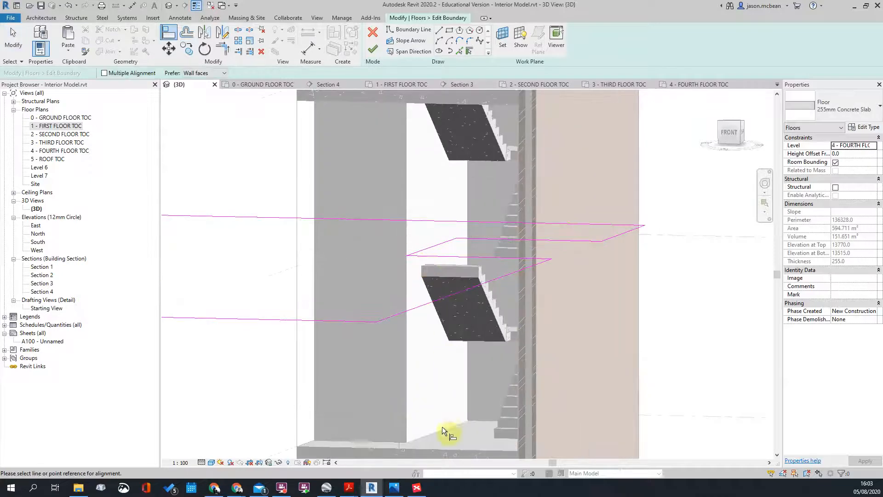
{"action": "key", "text": "Escape"}
{"action": "key", "text": "Escape"}
Step: Drag the sloping boundary line further right toward the stair wall
{"action": "left_click", "coordinate": [431, 247]}
{"action": "scroll", "coordinate": [431, 249], "scroll_direction": "up", "scroll_amount": 3}
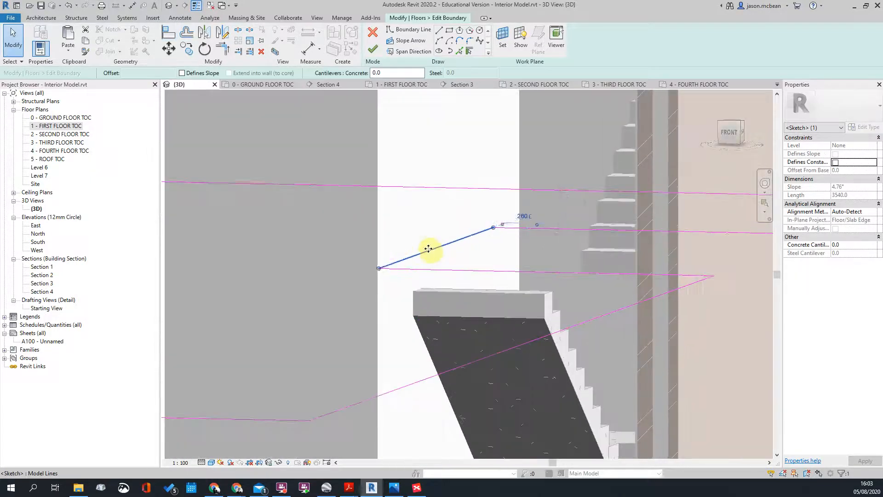
{"action": "left_click_drag", "start_coordinate": [494, 237], "coordinate": [496, 248]}
{"action": "left_click", "coordinate": [498, 259]}
{"action": "scroll", "coordinate": [466, 253], "scroll_direction": "down", "scroll_amount": 2}
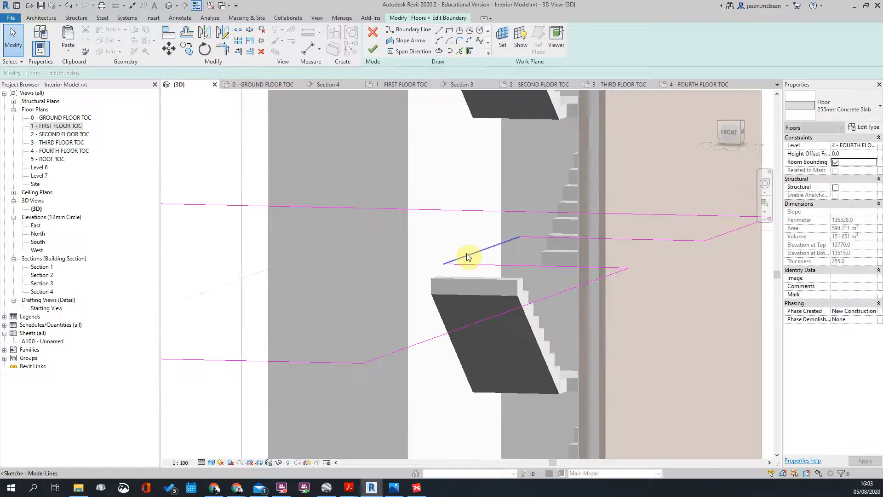
{"action": "key", "text": "a"}
{"action": "key", "text": "l"}
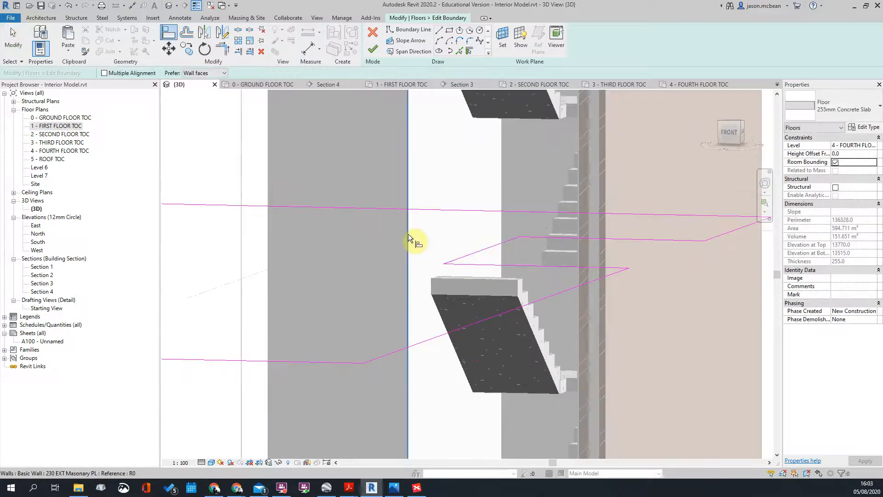
{"action": "scroll", "coordinate": [409, 236], "scroll_direction": "down", "scroll_amount": 4}
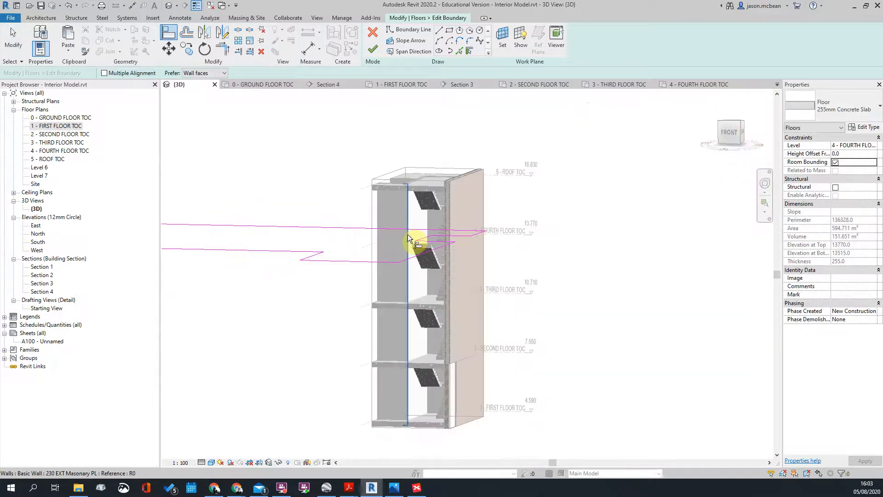
{"action": "scroll", "coordinate": [427, 237], "scroll_direction": "up", "scroll_amount": 3}
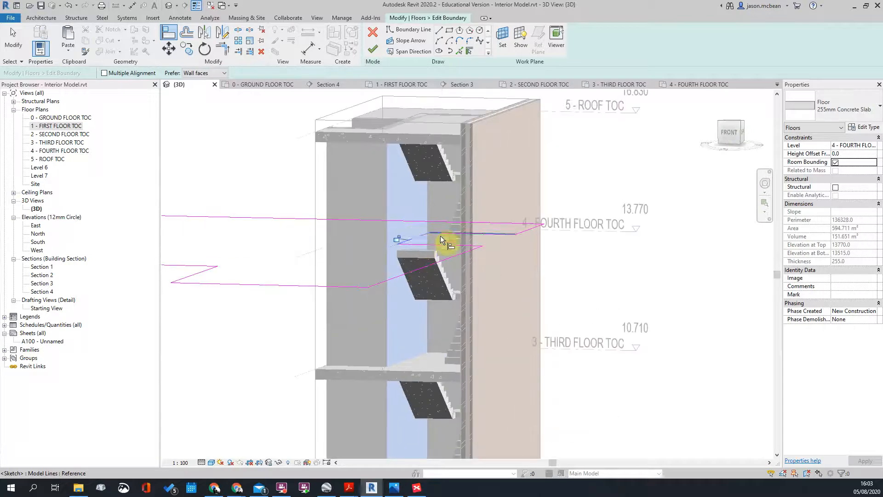
{"action": "scroll", "coordinate": [424, 237], "scroll_direction": "up", "scroll_amount": 4}
{"action": "key", "text": "Escape"}
{"action": "key", "text": "Escape"}
{"action": "scroll", "coordinate": [420, 218], "scroll_direction": "down", "scroll_amount": 2}
Step: Orbit the model, then open the 4 - FOURTH FLOOR TOC floor plan
{"action": "middle_click_drag", "start_coordinate": [520, 282], "coordinate": [593, 300], "text": "shift"}
{"action": "scroll", "coordinate": [508, 263], "scroll_direction": "down", "scroll_amount": 3}
{"action": "scroll", "coordinate": [400, 297], "scroll_direction": "down", "scroll_amount": 3}
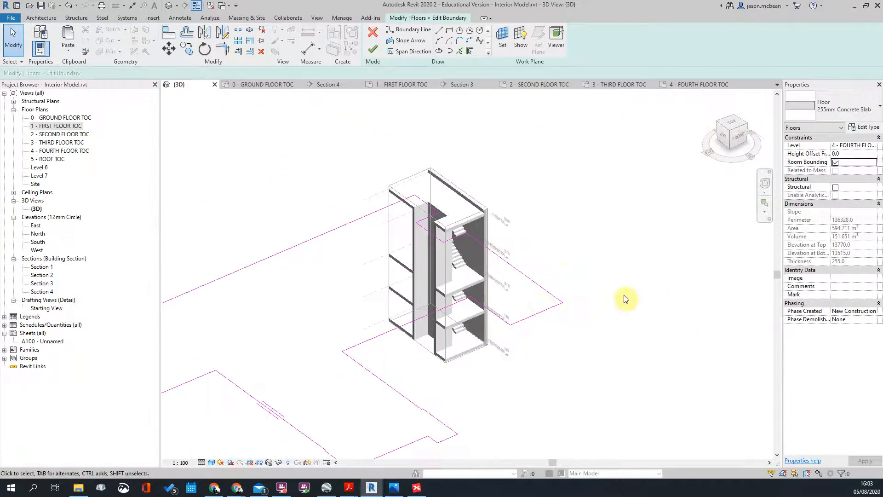
{"action": "middle_click_drag", "start_coordinate": [652, 345], "coordinate": [484, 305], "text": "shift"}
{"action": "scroll", "coordinate": [464, 240], "scroll_direction": "up", "scroll_amount": 5}
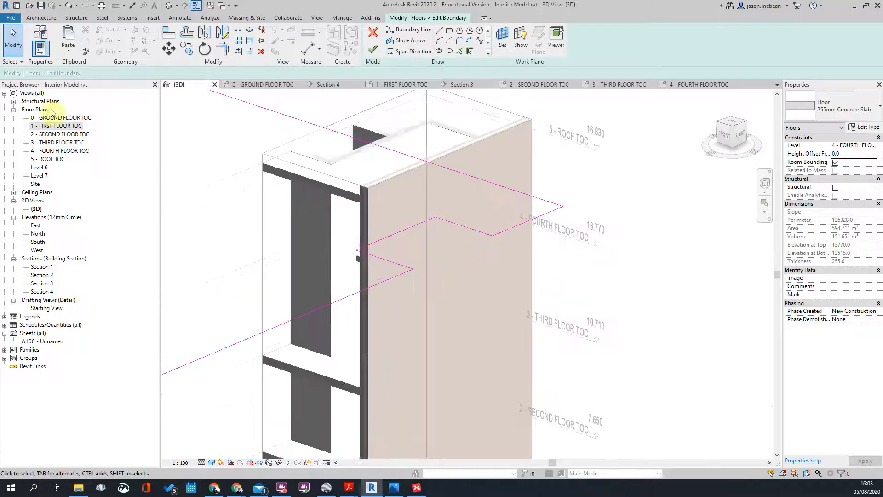
{"action": "double_click", "coordinate": [54, 150]}
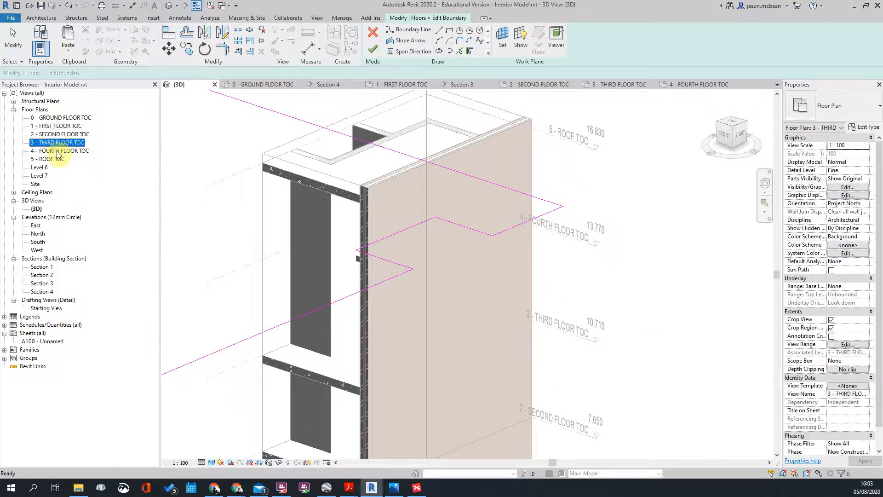
{"action": "scroll", "coordinate": [399, 153], "scroll_direction": "up", "scroll_amount": 5}
{"action": "scroll", "coordinate": [374, 109], "scroll_direction": "up", "scroll_amount": 4}
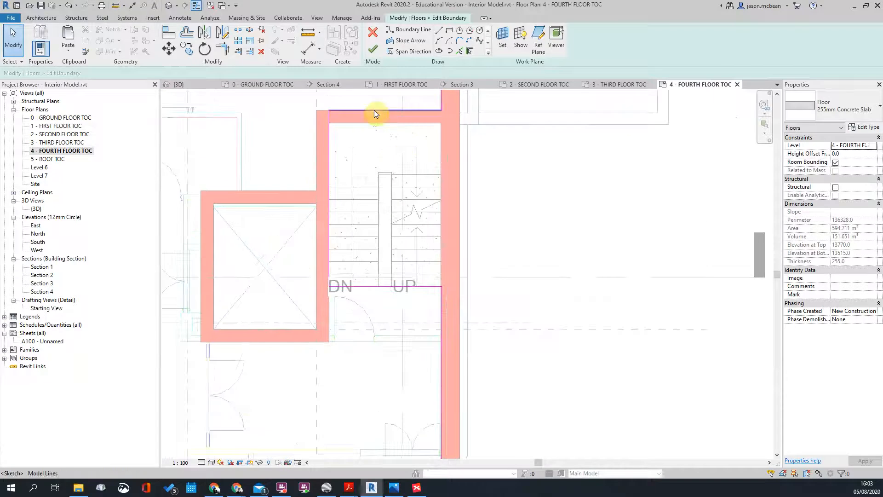
Step: Move the top boundary line onto the wall's inner face and finish the slab sketch
{"action": "left_click", "coordinate": [374, 110]}
{"action": "scroll", "coordinate": [374, 111], "scroll_direction": "up", "scroll_amount": 3}
{"action": "left_click_drag", "start_coordinate": [362, 159], "coordinate": [359, 179]}
{"action": "left_click", "coordinate": [363, 155]}
{"action": "scroll", "coordinate": [363, 155], "scroll_direction": "down", "scroll_amount": 5}
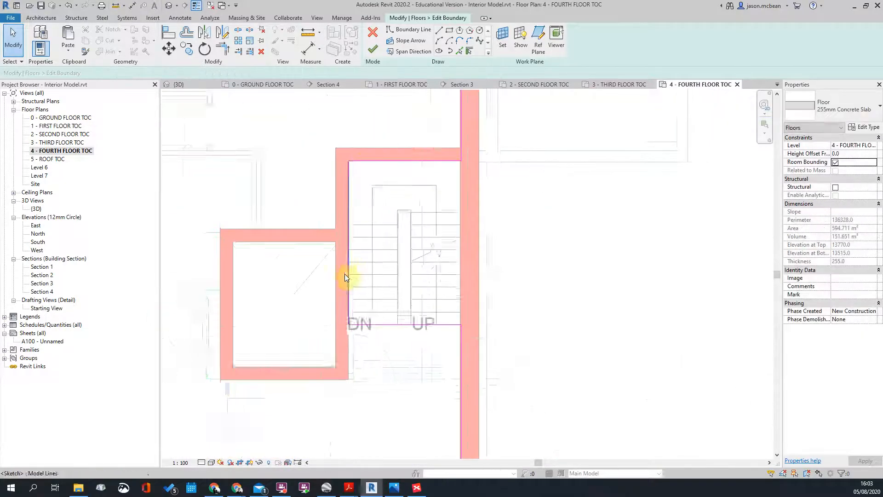
{"action": "scroll", "coordinate": [345, 273], "scroll_direction": "up", "scroll_amount": 4}
{"action": "middle_click_drag", "start_coordinate": [550, 418], "coordinate": [476, 309]}
{"action": "scroll", "coordinate": [476, 309], "scroll_direction": "down", "scroll_amount": 1}
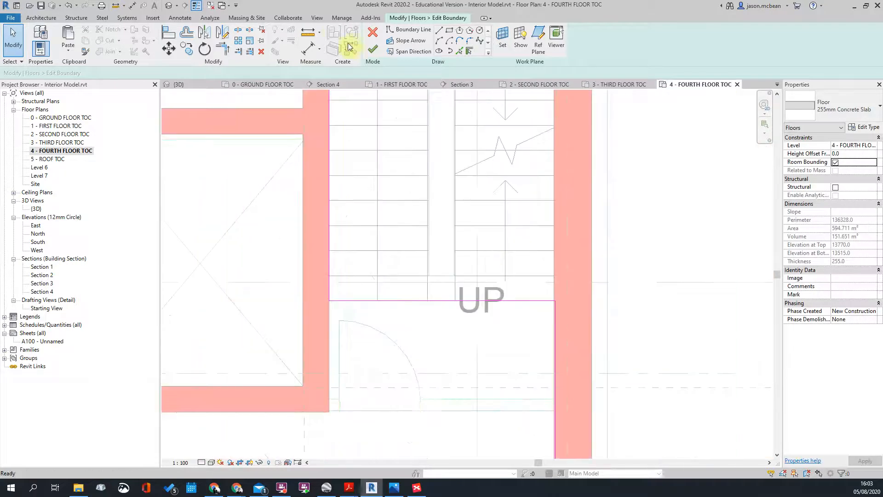
{"action": "left_click", "coordinate": [383, 59]}
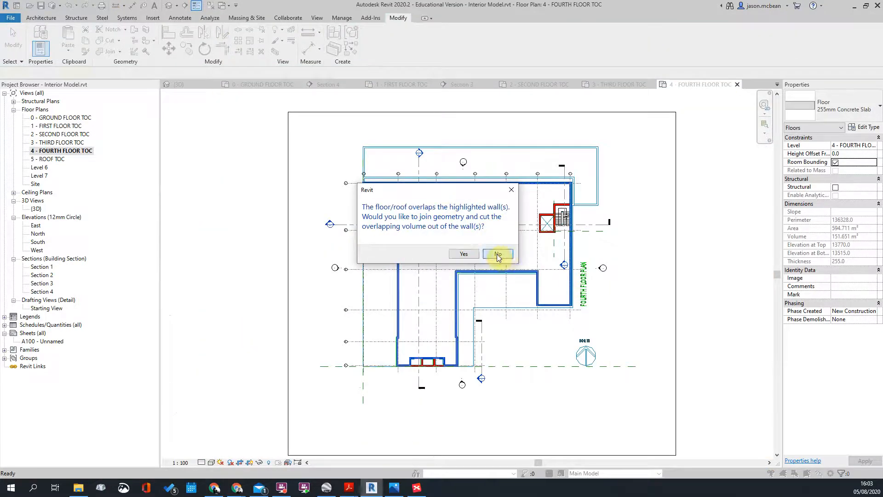
Step: Decline joining the fourth-floor slab with the overlapping walls
{"action": "left_click", "coordinate": [501, 254]}
{"action": "scroll", "coordinate": [558, 288], "scroll_direction": "up", "scroll_amount": 4}
{"action": "scroll", "coordinate": [507, 282], "scroll_direction": "down", "scroll_amount": 2}
{"action": "scroll", "coordinate": [473, 165], "scroll_direction": "down", "scroll_amount": 5}
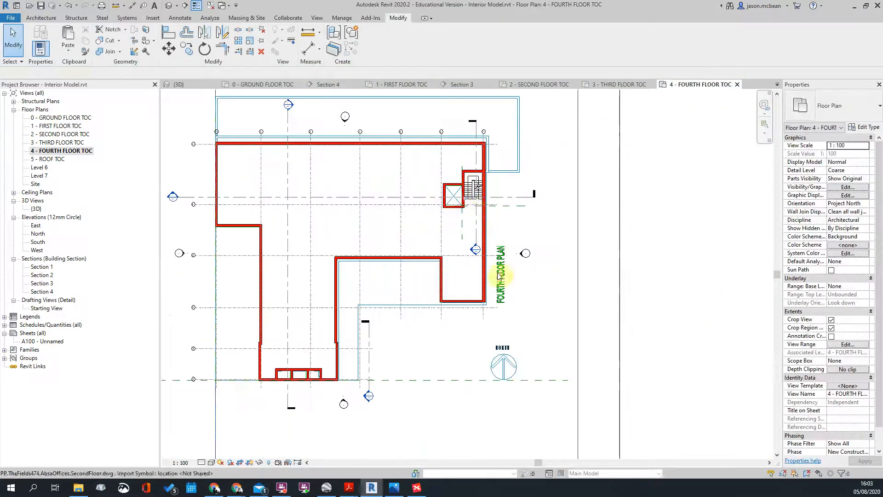
Step: Inspect the multistory stair in the Section 1 view
{"action": "double_click", "coordinate": [473, 252]}
{"action": "scroll", "coordinate": [467, 298], "scroll_direction": "up", "scroll_amount": 8}
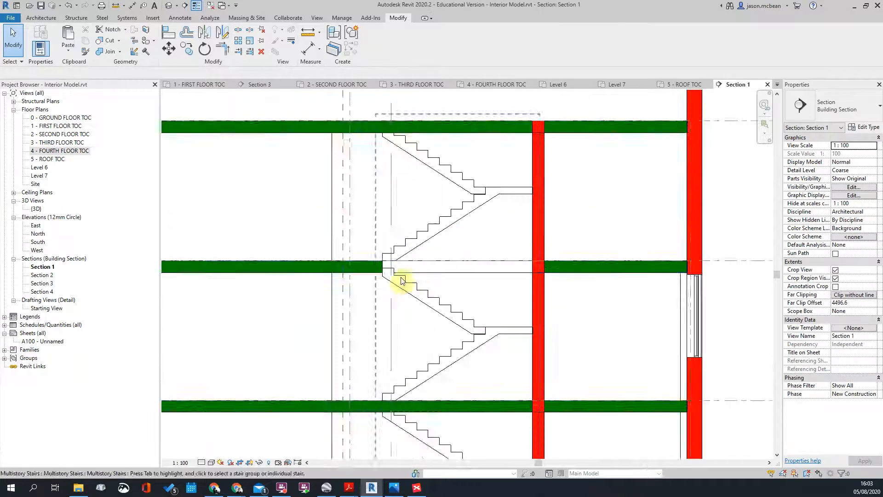
{"action": "scroll", "coordinate": [416, 260], "scroll_direction": "up", "scroll_amount": 3}
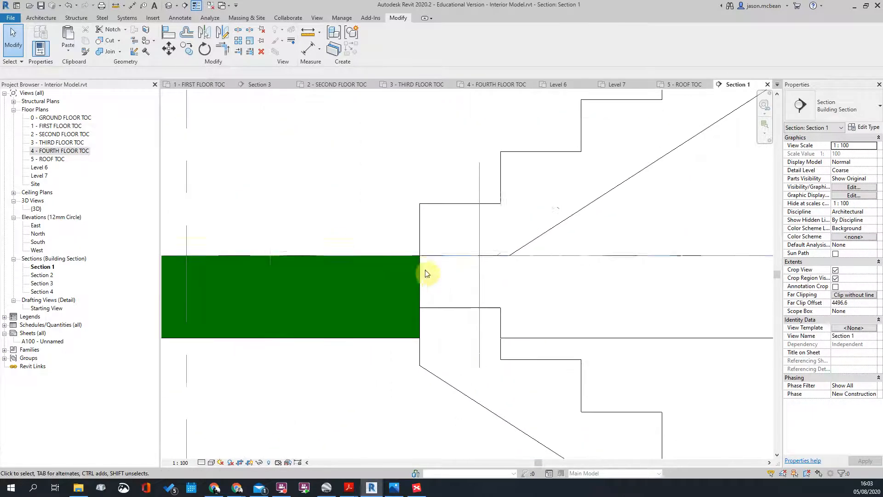
{"action": "scroll", "coordinate": [473, 267], "scroll_direction": "down", "scroll_amount": 4}
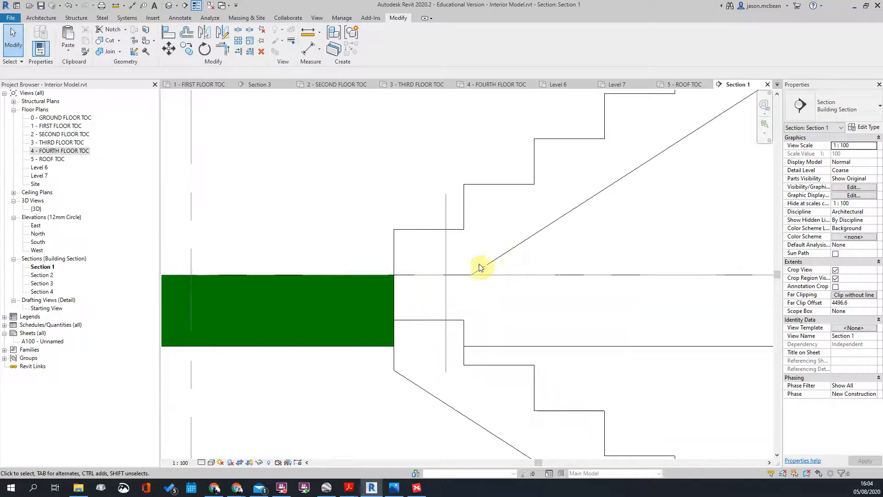
{"action": "left_click", "coordinate": [489, 270]}
{"action": "scroll", "coordinate": [410, 289], "scroll_direction": "down", "scroll_amount": 2}
{"action": "key", "text": "Escape"}
{"action": "scroll", "coordinate": [411, 290], "scroll_direction": "up", "scroll_amount": 2}
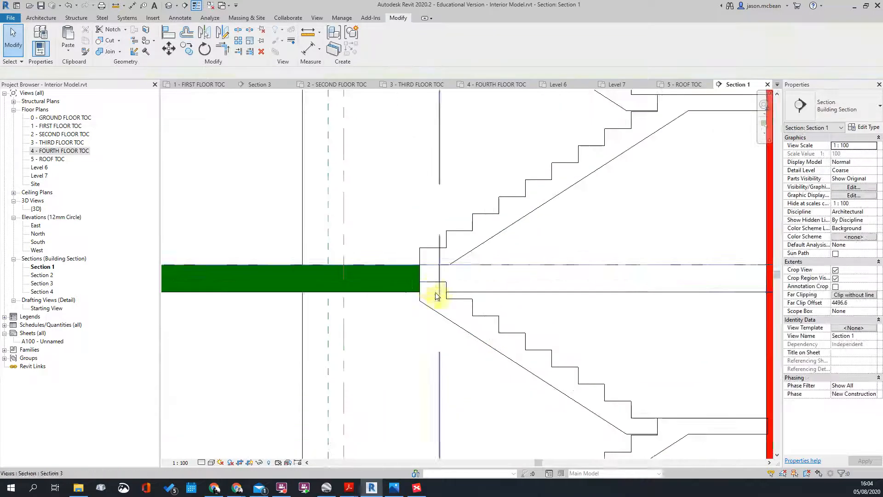
{"action": "scroll", "coordinate": [410, 261], "scroll_direction": "down", "scroll_amount": 4}
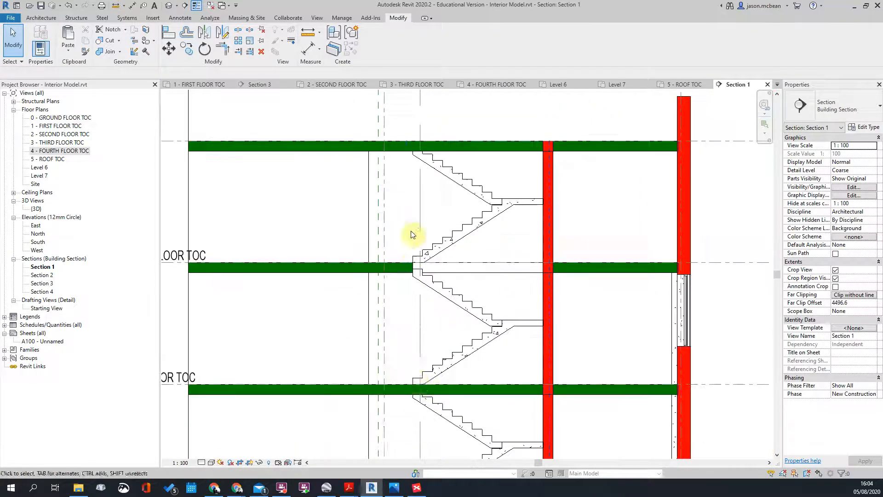
{"action": "scroll", "coordinate": [413, 233], "scroll_direction": "down", "scroll_amount": 2}
{"action": "scroll", "coordinate": [416, 276], "scroll_direction": "up", "scroll_amount": 3}
{"action": "scroll", "coordinate": [453, 289], "scroll_direction": "down", "scroll_amount": 2}
{"action": "scroll", "coordinate": [453, 289], "scroll_direction": "up", "scroll_amount": 1}
{"action": "scroll", "coordinate": [468, 244], "scroll_direction": "down", "scroll_amount": 3}
{"action": "scroll", "coordinate": [405, 252], "scroll_direction": "up", "scroll_amount": 5}
Step: Start editing the fourth-floor slab boundary, cancelling the Go To View prompt
{"action": "left_click", "coordinate": [421, 257]}
{"action": "scroll", "coordinate": [422, 257], "scroll_direction": "down", "scroll_amount": 3}
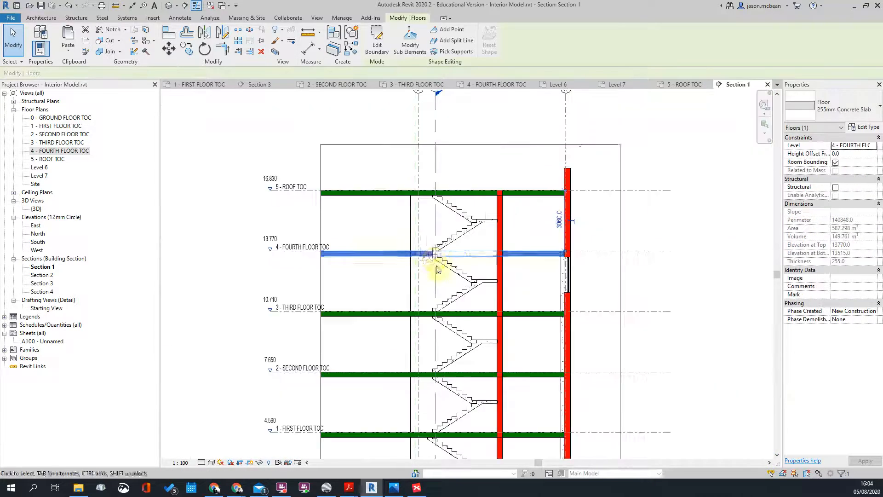
{"action": "scroll", "coordinate": [428, 257], "scroll_direction": "up", "scroll_amount": 4}
{"action": "left_click", "coordinate": [376, 41]}
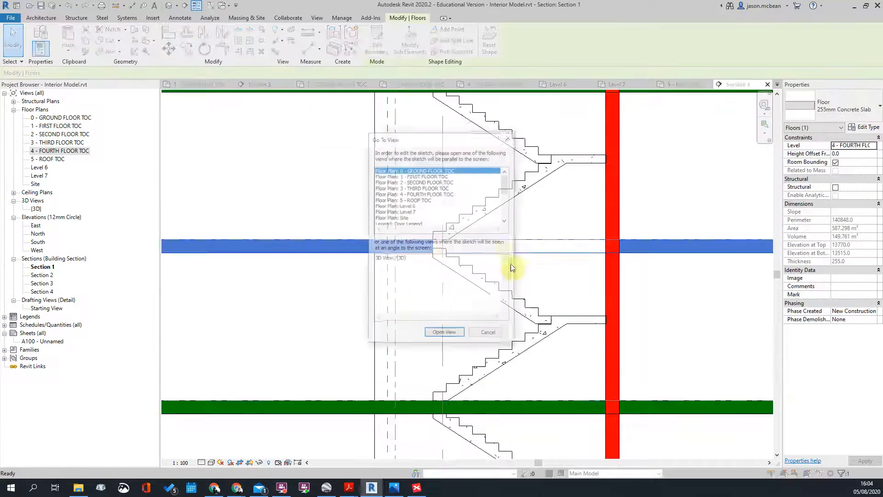
{"action": "left_click", "coordinate": [489, 334]}
{"action": "scroll", "coordinate": [598, 342], "scroll_direction": "down", "scroll_amount": 5}
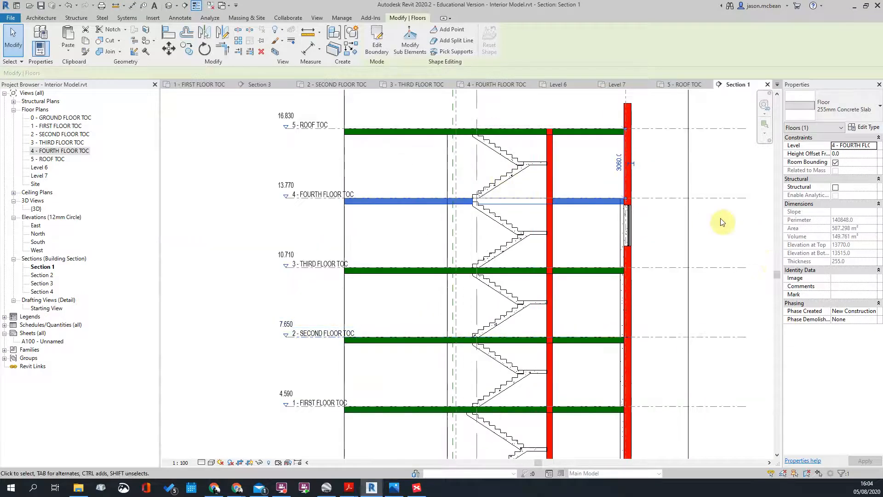
{"action": "scroll", "coordinate": [491, 315], "scroll_direction": "up", "scroll_amount": 3}
{"action": "scroll", "coordinate": [500, 274], "scroll_direction": "down", "scroll_amount": 3}
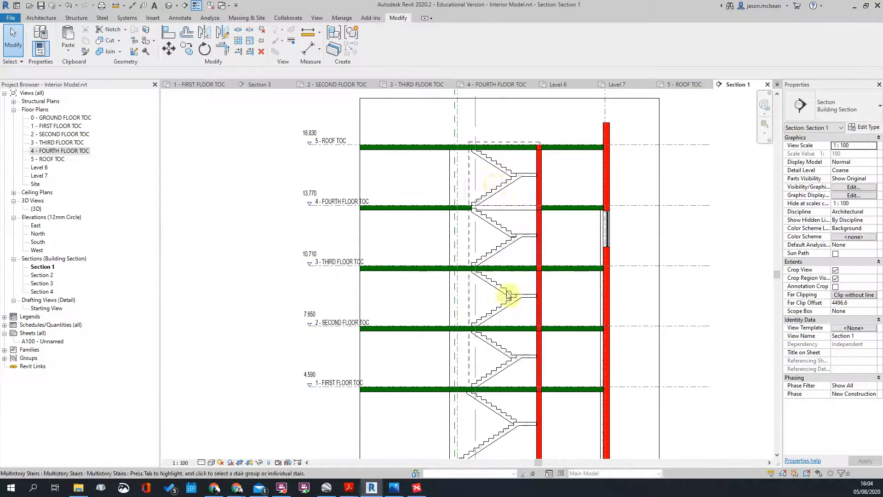
{"action": "middle_click_drag", "start_coordinate": [516, 249], "coordinate": [509, 223]}
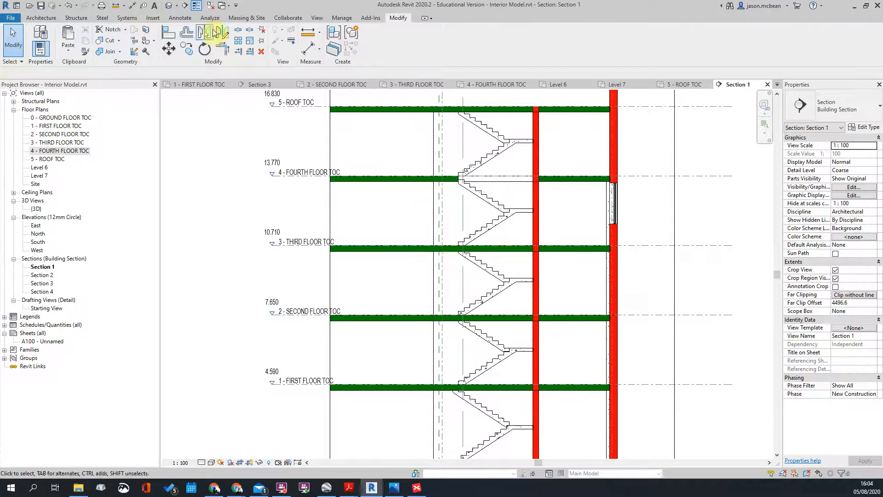
Step: Return to the Default 3D View and orbit to the stair core
{"action": "left_click", "coordinate": [180, 4]}
{"action": "scroll", "coordinate": [355, 296], "scroll_direction": "down", "scroll_amount": 3}
{"action": "middle_click_drag", "start_coordinate": [355, 296], "coordinate": [479, 222], "text": "shift"}
{"action": "scroll", "coordinate": [479, 223], "scroll_direction": "up", "scroll_amount": 5}
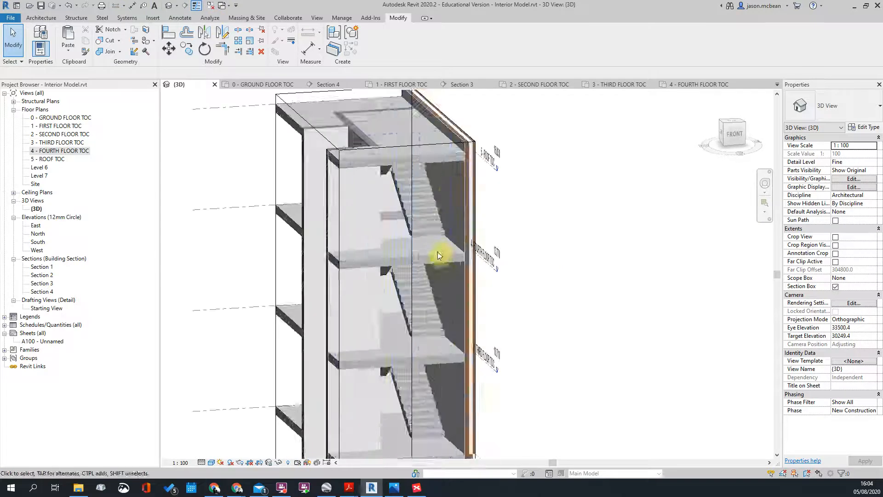
Step: Select the fourth-floor slab's three stair-opening lines, then finish the sketch without joining walls
{"action": "left_click", "coordinate": [405, 241]}
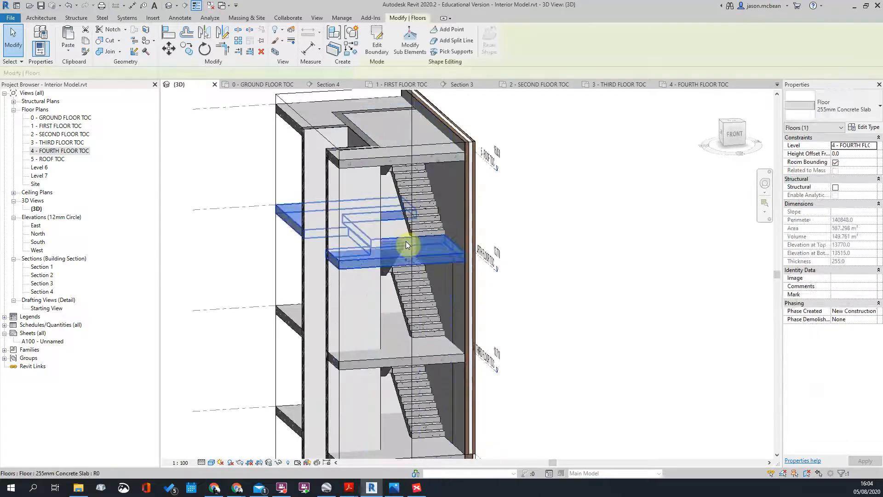
{"action": "left_click", "coordinate": [384, 58]}
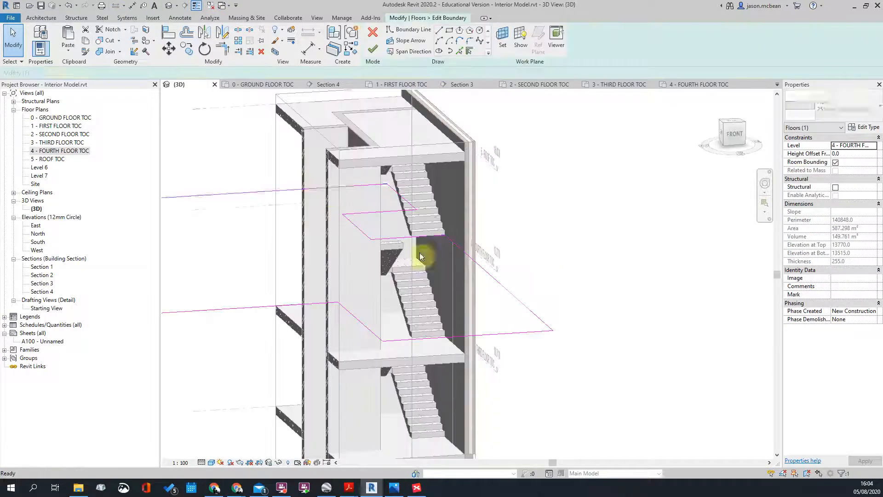
{"action": "left_click", "coordinate": [482, 273]}
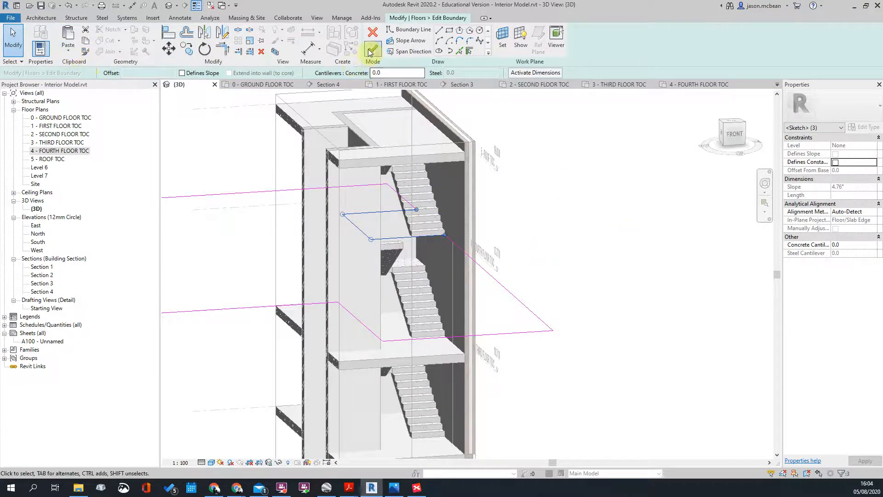
{"action": "left_click", "coordinate": [371, 50]}
{"action": "left_click", "coordinate": [503, 255]}
Step: Open the third-floor slab's boundary sketch and bring up the Paste options
{"action": "scroll", "coordinate": [451, 339], "scroll_direction": "up", "scroll_amount": 5}
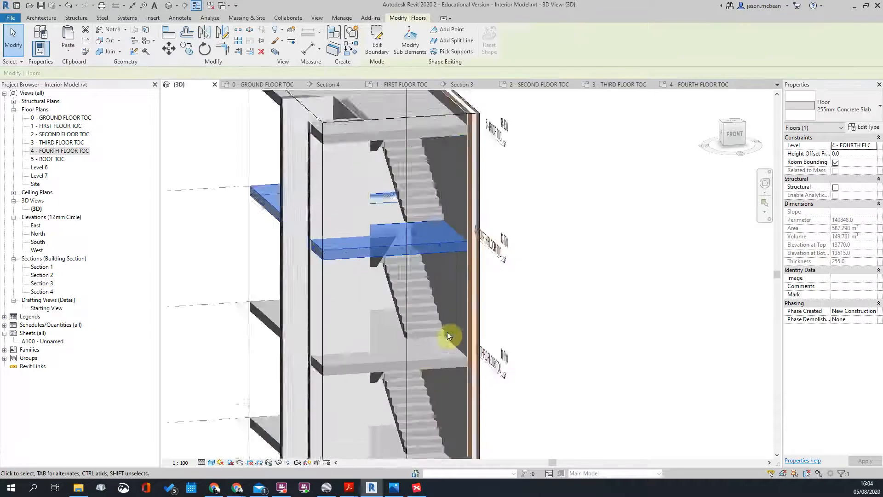
{"action": "scroll", "coordinate": [381, 156], "scroll_direction": "down", "scroll_amount": 3}
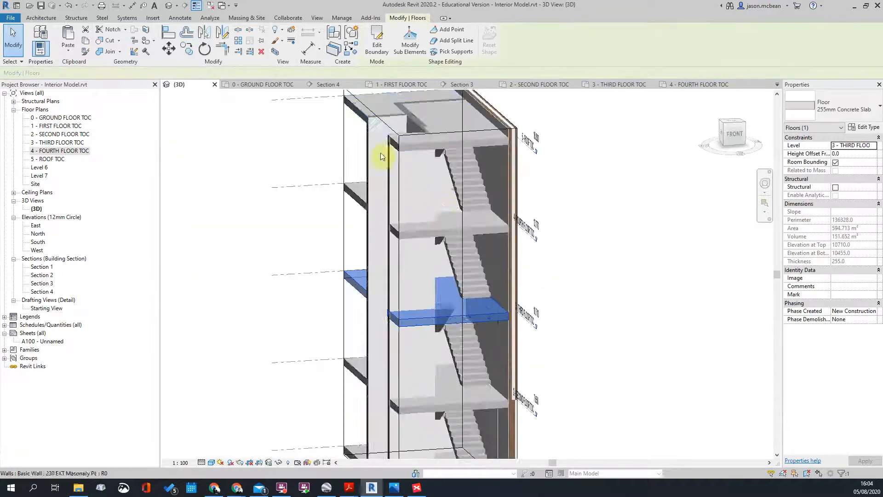
{"action": "left_click", "coordinate": [377, 42]}
{"action": "left_click", "coordinate": [68, 50]}
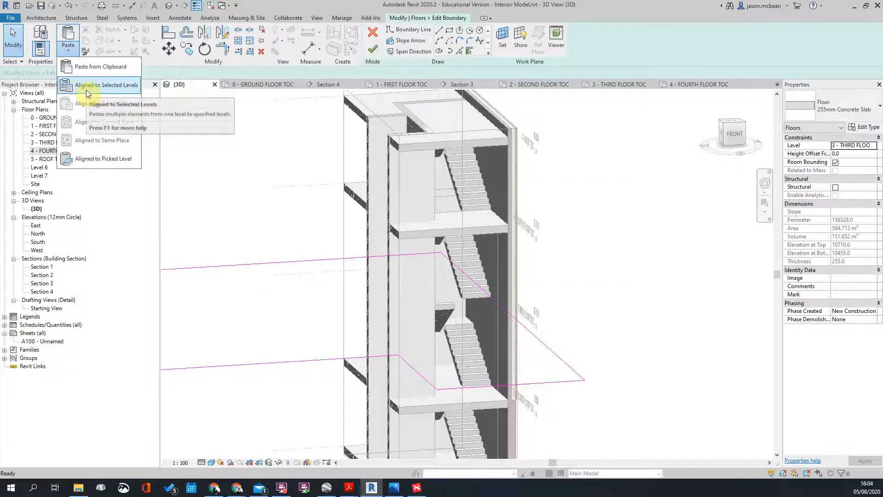
Step: Paste the opening lines onto the third-floor level with Aligned to Selected Levels
{"action": "left_click", "coordinate": [86, 93]}
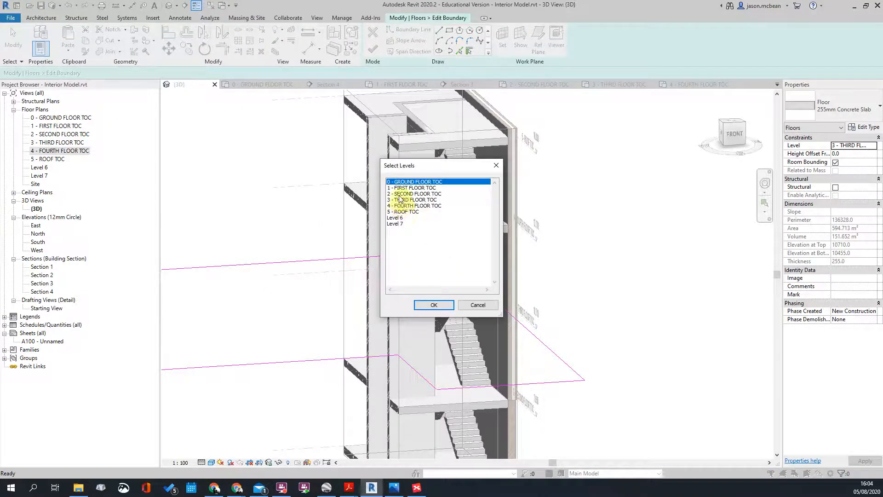
{"action": "left_click", "coordinate": [434, 305]}
{"action": "left_click", "coordinate": [487, 292]}
{"action": "scroll", "coordinate": [487, 288], "scroll_direction": "up", "scroll_amount": 4}
{"action": "left_click", "coordinate": [478, 271]}
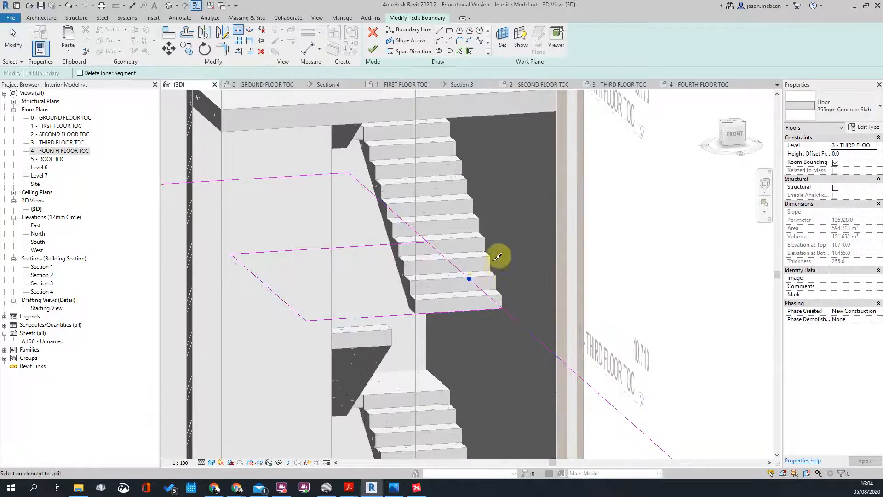
{"action": "scroll", "coordinate": [481, 269], "scroll_direction": "down", "scroll_amount": 2}
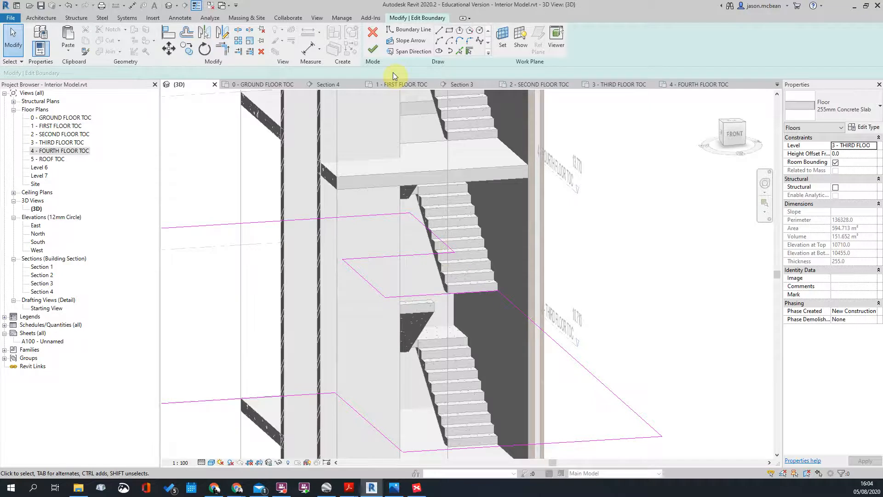
Step: Finish the third-floor slab without attaching walls, accept the join, and select the second-floor slab
{"action": "left_click", "coordinate": [508, 249]}
{"action": "key", "text": "Return"}
{"action": "scroll", "coordinate": [535, 270], "scroll_direction": "up", "scroll_amount": 4}
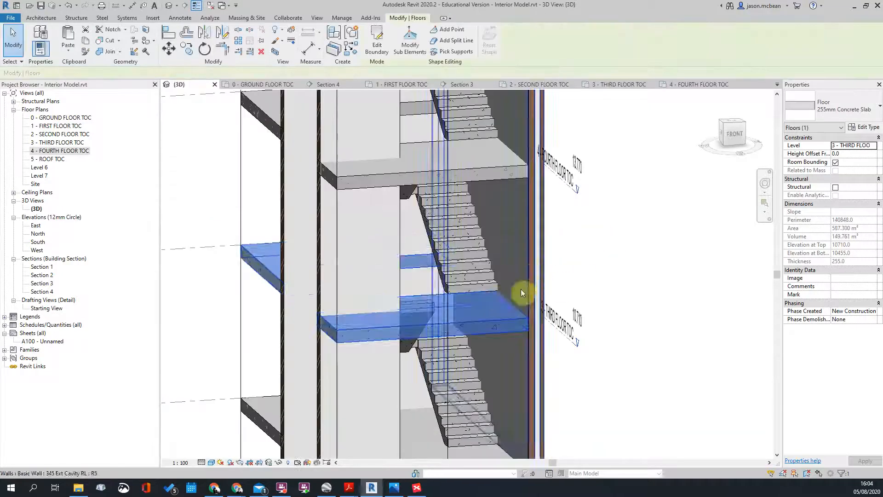
{"action": "middle_click_drag", "start_coordinate": [644, 366], "coordinate": [584, 378], "text": "shift"}
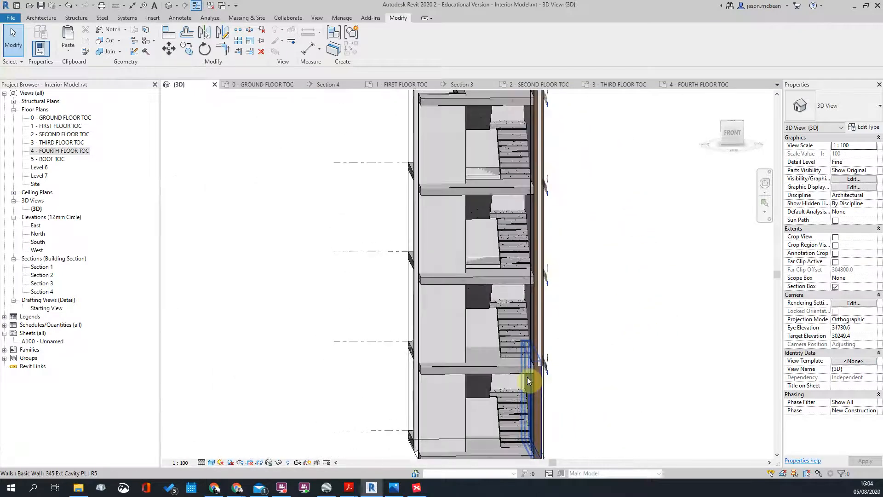
{"action": "left_click", "coordinate": [501, 365]}
{"action": "middle_click_drag", "start_coordinate": [501, 365], "coordinate": [476, 397], "text": "shift"}
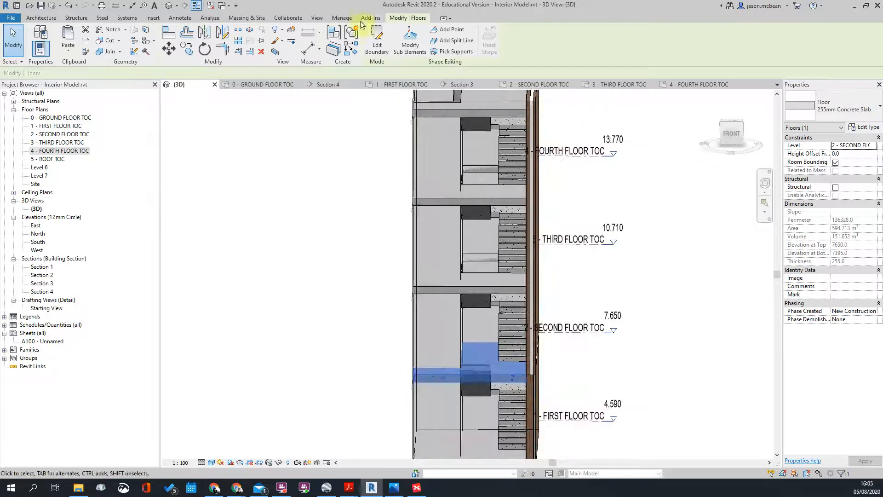
Step: Paste the stair-opening lines into the second-floor slab boundary, aligned to its level
{"action": "left_click", "coordinate": [376, 40]}
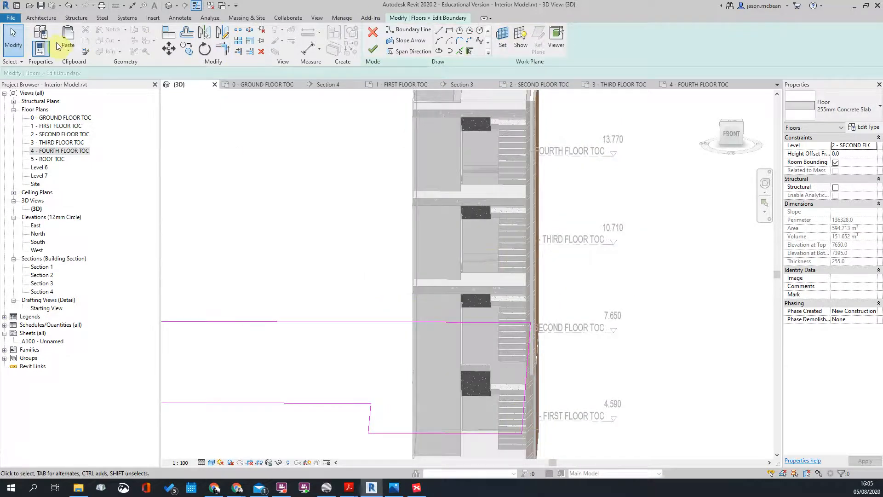
{"action": "left_click", "coordinate": [68, 48]}
{"action": "left_click", "coordinate": [106, 93]}
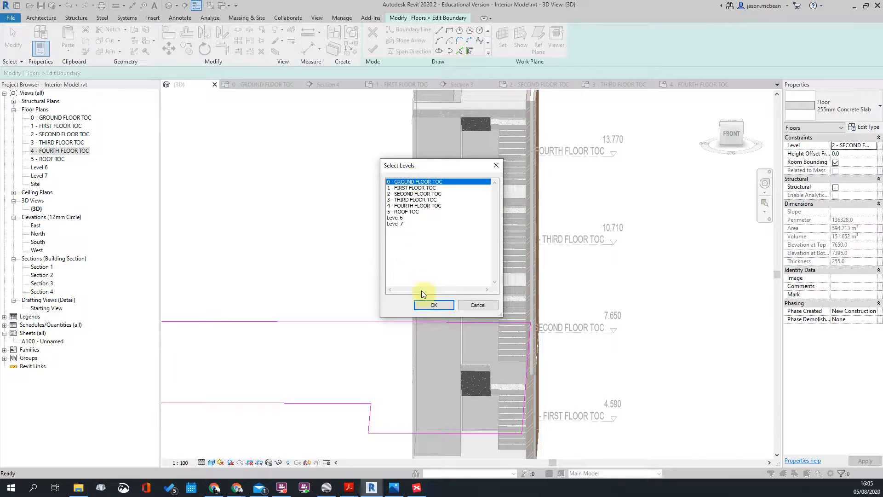
{"action": "left_click", "coordinate": [425, 305]}
{"action": "middle_click_drag", "start_coordinate": [476, 351], "coordinate": [506, 359], "text": "shift"}
{"action": "scroll", "coordinate": [522, 363], "scroll_direction": "up", "scroll_amount": 3}
Step: Split the boundary line near the stairs and trim the overhanging lines into a corner
{"action": "key", "text": "s"}
{"action": "key", "text": "l"}
{"action": "left_click", "coordinate": [541, 345]}
{"action": "key", "text": "Escape"}
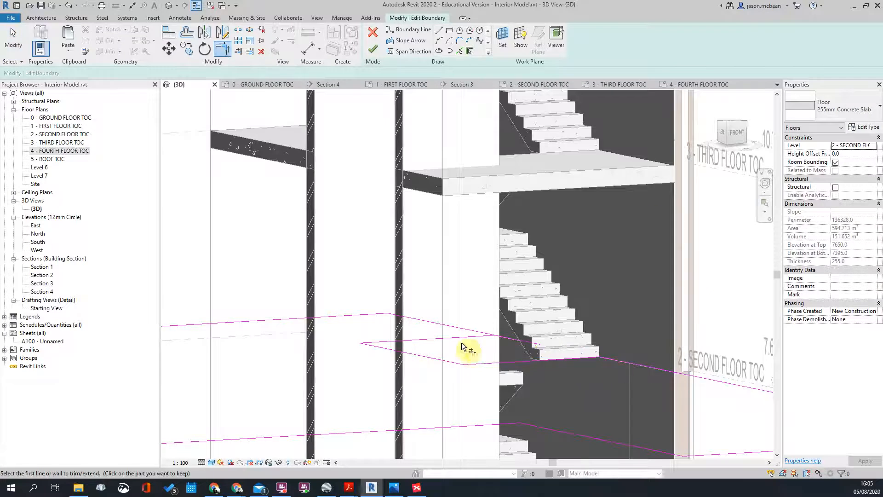
{"action": "left_click", "coordinate": [473, 327]}
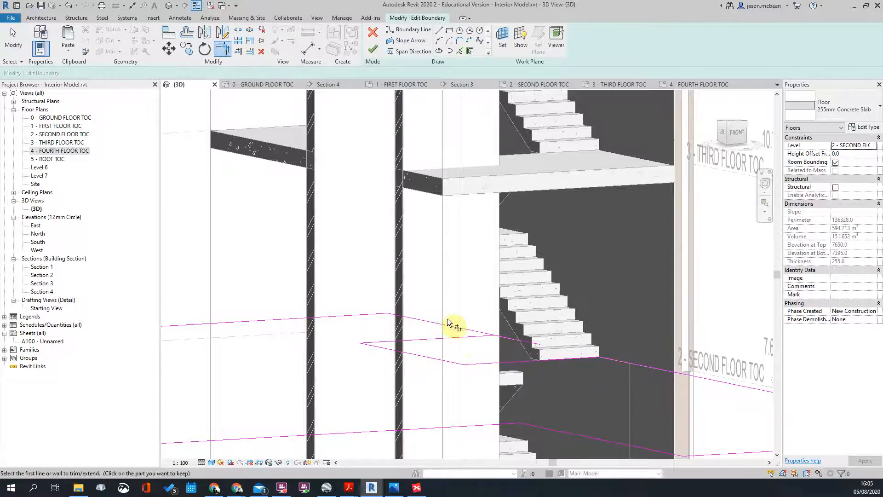
{"action": "left_click", "coordinate": [476, 336]}
{"action": "key", "text": "Escape"}
{"action": "scroll", "coordinate": [511, 328], "scroll_direction": "down", "scroll_amount": 3}
{"action": "middle_click_drag", "start_coordinate": [600, 372], "coordinate": [538, 428], "text": "shift"}
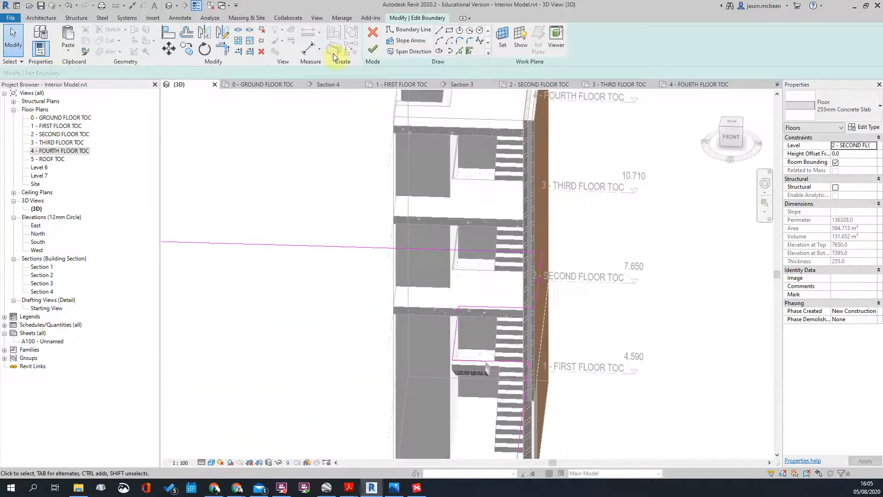
Step: Finish the second-floor slab keeping walls unattached, then view the whole stair core
{"action": "left_click", "coordinate": [372, 50]}
{"action": "left_click", "coordinate": [504, 249]}
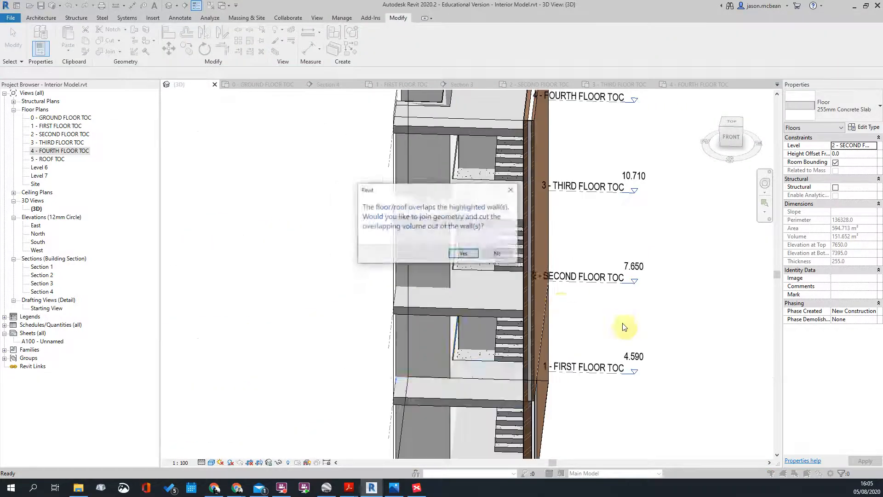
{"action": "left_click", "coordinate": [554, 324]}
{"action": "scroll", "coordinate": [547, 324], "scroll_direction": "down", "scroll_amount": 3}
{"action": "middle_click_drag", "start_coordinate": [546, 323], "coordinate": [505, 249], "text": "shift"}
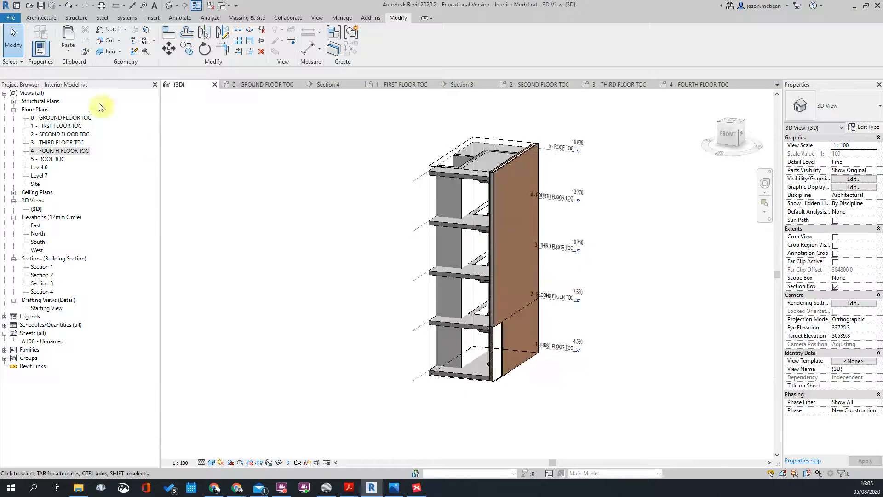
Step: From the 4 - FOURTH FLOOR TOC plan, open Section 1 and inspect the lower floor slabs
{"action": "double_click", "coordinate": [60, 151]}
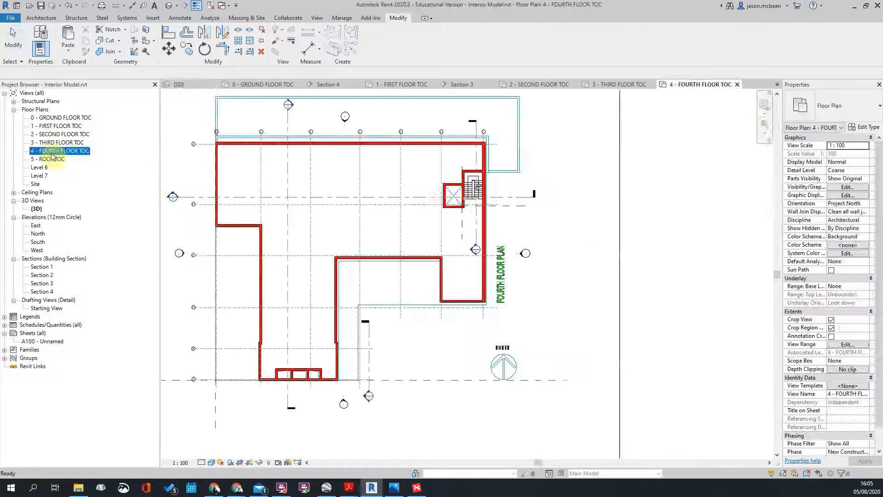
{"action": "double_click", "coordinate": [474, 250]}
{"action": "scroll", "coordinate": [506, 303], "scroll_direction": "down", "scroll_amount": 3}
{"action": "scroll", "coordinate": [400, 328], "scroll_direction": "up", "scroll_amount": 3}
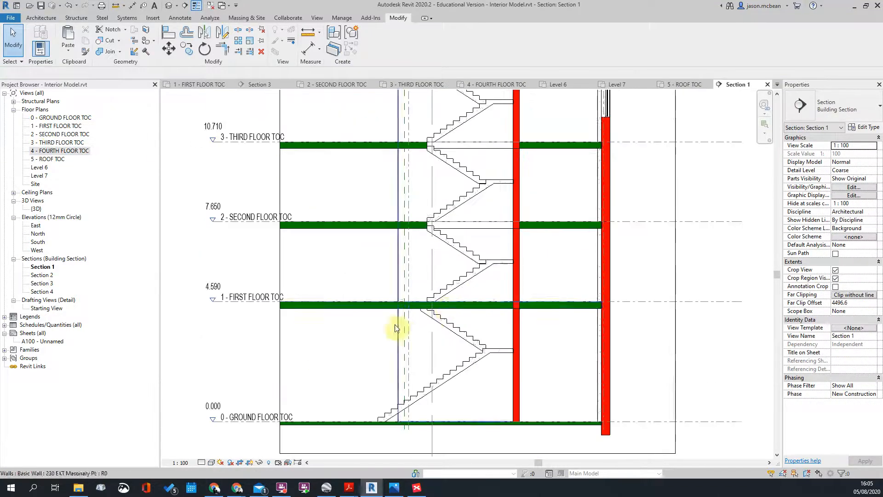
{"action": "left_click", "coordinate": [444, 305]}
{"action": "scroll", "coordinate": [415, 315], "scroll_direction": "up", "scroll_amount": 2}
{"action": "left_click", "coordinate": [416, 316]}
{"action": "scroll", "coordinate": [455, 304], "scroll_direction": "up", "scroll_amount": 1}
{"action": "scroll", "coordinate": [443, 306], "scroll_direction": "down", "scroll_amount": 2}
{"action": "middle_click_drag", "start_coordinate": [443, 306], "coordinate": [484, 299]}
{"action": "scroll", "coordinate": [426, 216], "scroll_direction": "up", "scroll_amount": 2}
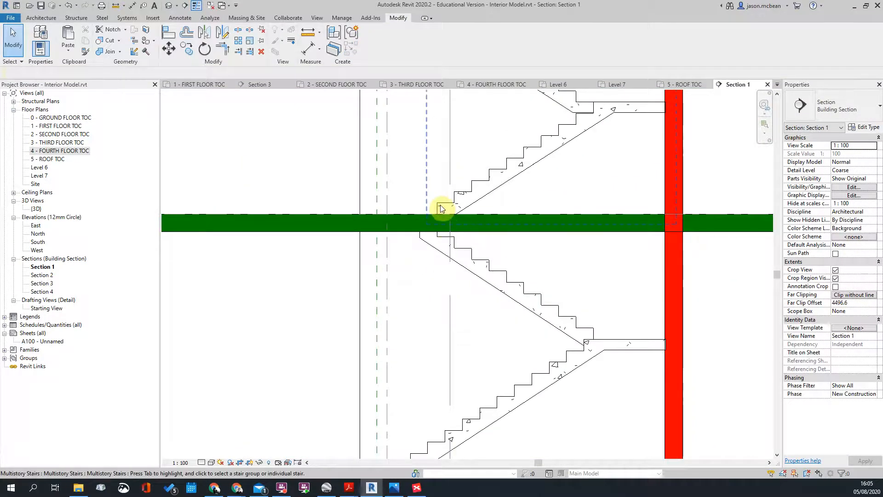
Step: Select the multistory stair and check its flights across three floors in the section
{"action": "left_click", "coordinate": [444, 225]}
{"action": "scroll", "coordinate": [444, 226], "scroll_direction": "down", "scroll_amount": 2}
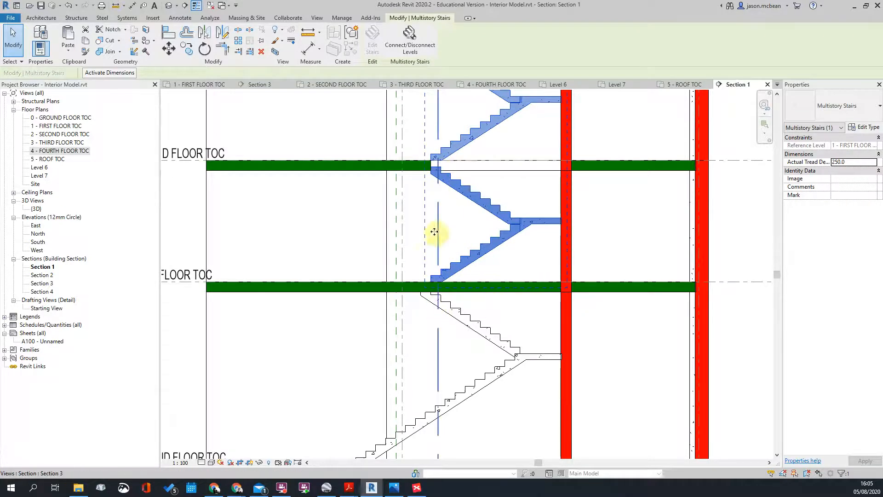
{"action": "middle_click_drag", "start_coordinate": [446, 169], "coordinate": [442, 184]}
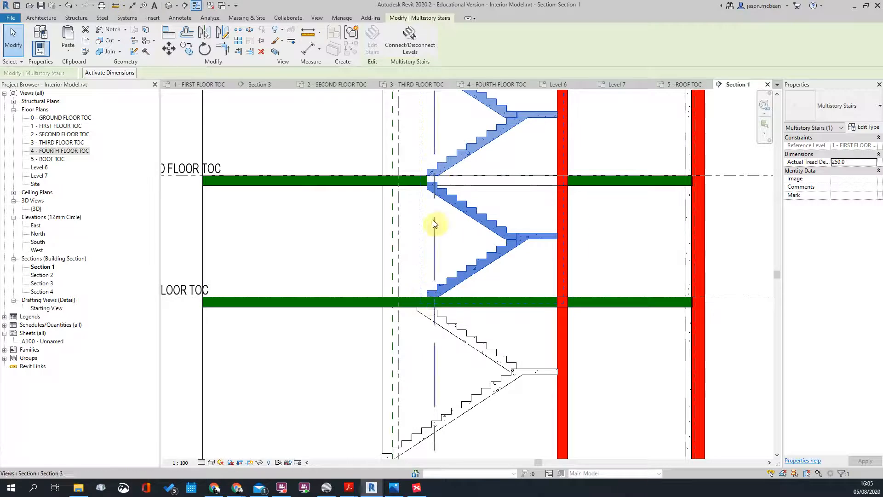
{"action": "middle_click_drag", "start_coordinate": [517, 246], "coordinate": [514, 308]}
{"action": "scroll", "coordinate": [431, 226], "scroll_direction": "down", "scroll_amount": 1}
{"action": "middle_click_drag", "start_coordinate": [429, 142], "coordinate": [424, 243]}
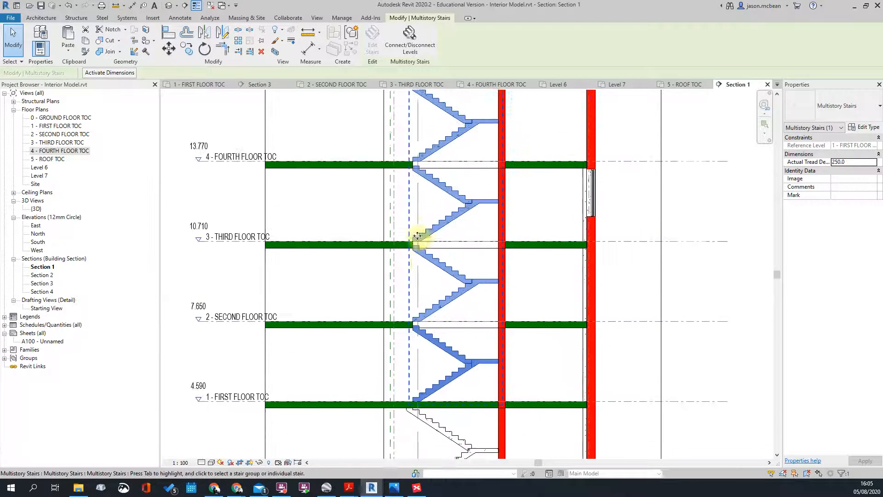
{"action": "scroll", "coordinate": [399, 251], "scroll_direction": "up", "scroll_amount": 2}
{"action": "key", "text": "Escape"}
{"action": "scroll", "coordinate": [385, 230], "scroll_direction": "down", "scroll_amount": 2}
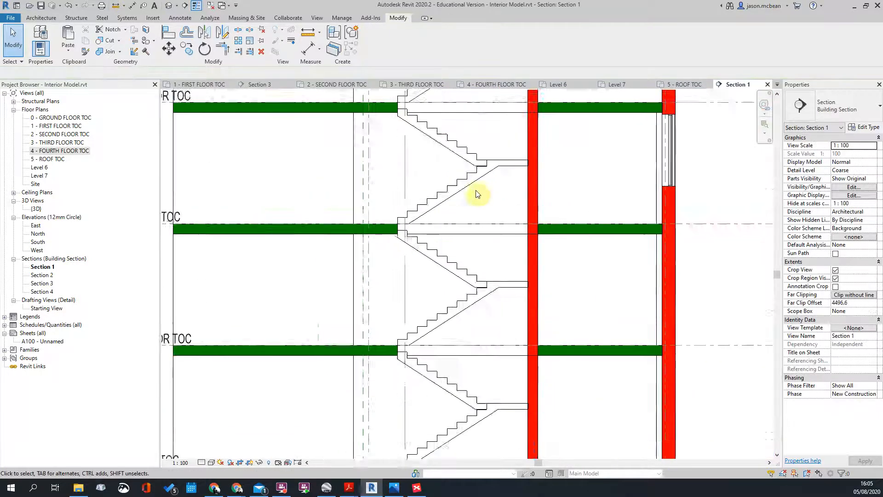
{"action": "middle_click_drag", "start_coordinate": [475, 199], "coordinate": [482, 277]}
{"action": "scroll", "coordinate": [526, 244], "scroll_direction": "up", "scroll_amount": 6}
{"action": "scroll", "coordinate": [610, 268], "scroll_direction": "down", "scroll_amount": 4}
{"action": "middle_click_drag", "start_coordinate": [518, 189], "coordinate": [538, 289]}
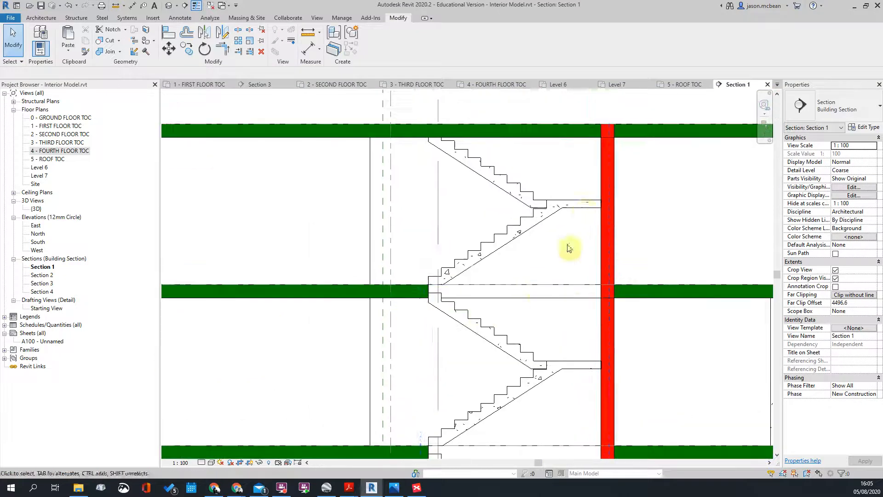
{"action": "scroll", "coordinate": [548, 263], "scroll_direction": "down", "scroll_amount": 3}
{"action": "middle_click_drag", "start_coordinate": [587, 319], "coordinate": [562, 197]}
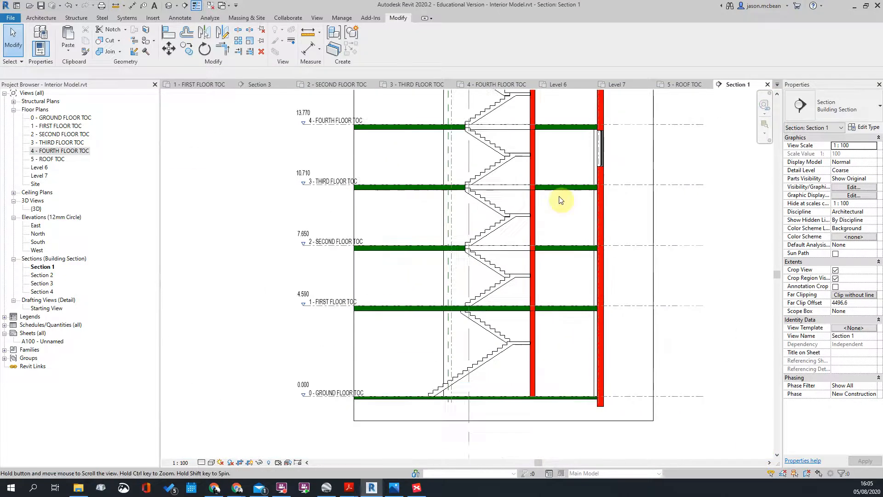
{"action": "scroll", "coordinate": [527, 306], "scroll_direction": "down", "scroll_amount": 2}
{"action": "scroll", "coordinate": [522, 345], "scroll_direction": "up", "scroll_amount": 4}
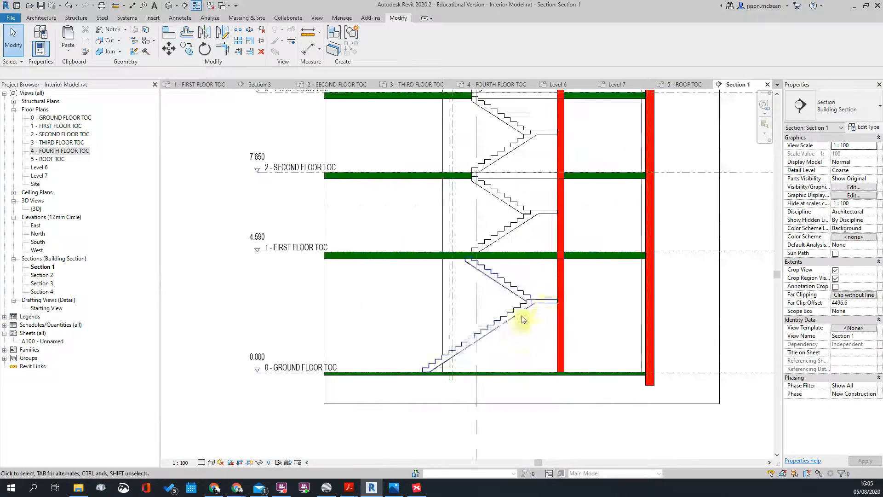
{"action": "scroll", "coordinate": [477, 275], "scroll_direction": "up", "scroll_amount": 1}
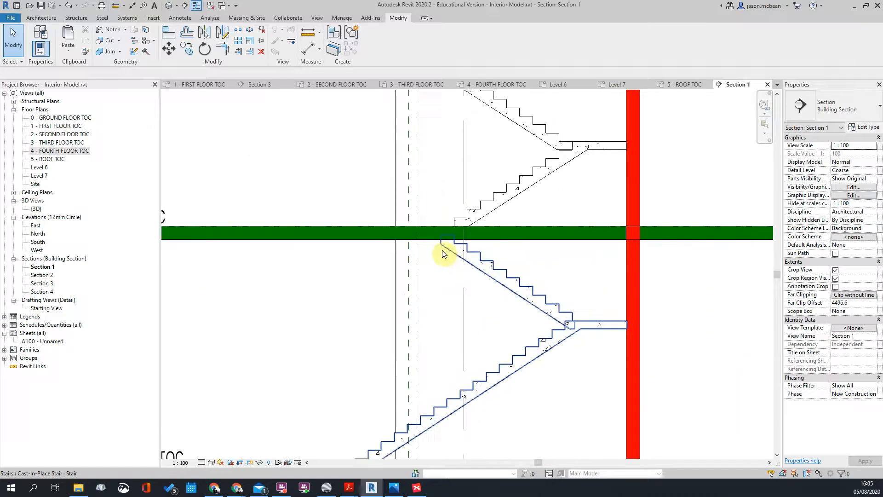
Step: Check the lower stair flight, then bring the full stair height up to the roof slab into view
{"action": "left_click", "coordinate": [562, 310]}
{"action": "key", "text": "Escape"}
{"action": "scroll", "coordinate": [561, 310], "scroll_direction": "down", "scroll_amount": 3}
{"action": "scroll", "coordinate": [537, 217], "scroll_direction": "up", "scroll_amount": 2}
{"action": "scroll", "coordinate": [555, 221], "scroll_direction": "down", "scroll_amount": 3}
{"action": "scroll", "coordinate": [577, 215], "scroll_direction": "up", "scroll_amount": 4}
{"action": "middle_click_drag", "start_coordinate": [452, 192], "coordinate": [454, 240]}
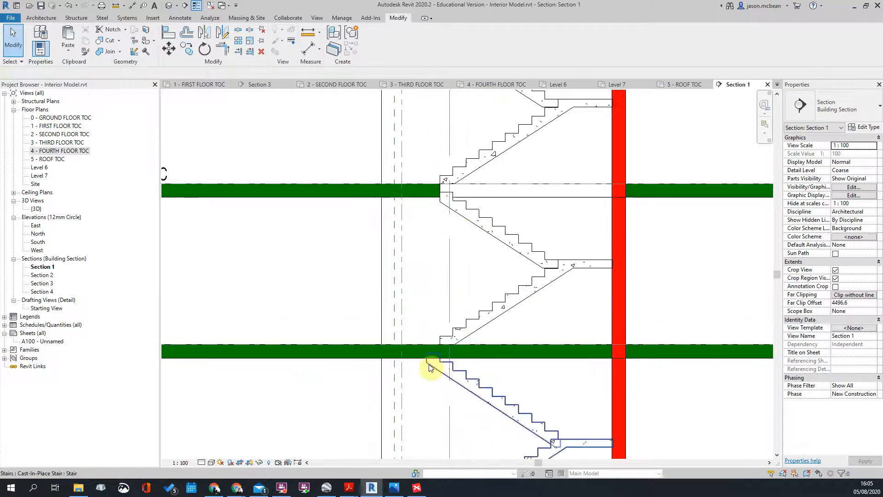
{"action": "middle_click_drag", "start_coordinate": [418, 440], "coordinate": [453, 247]}
{"action": "scroll", "coordinate": [453, 247], "scroll_direction": "down", "scroll_amount": 4}
{"action": "middle_click_drag", "start_coordinate": [481, 273], "coordinate": [478, 367]}
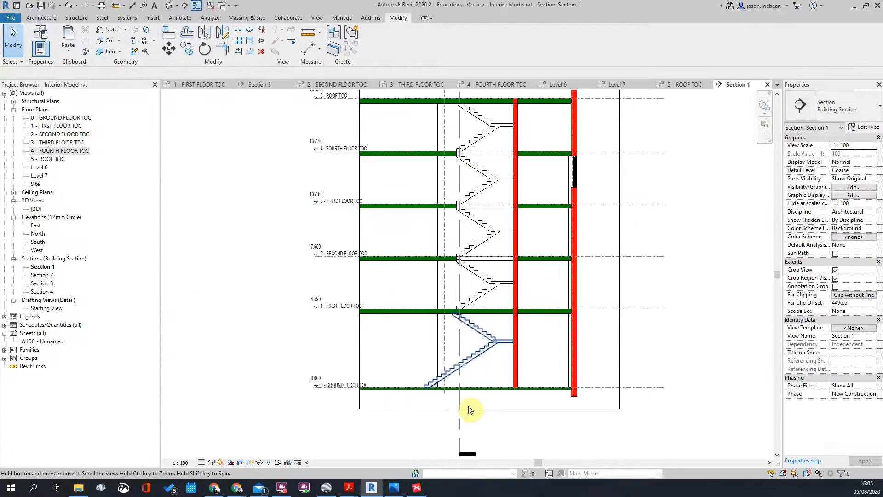
{"action": "middle_click_drag", "start_coordinate": [473, 100], "coordinate": [466, 274]}
{"action": "scroll", "coordinate": [466, 271], "scroll_direction": "up", "scroll_amount": 2}
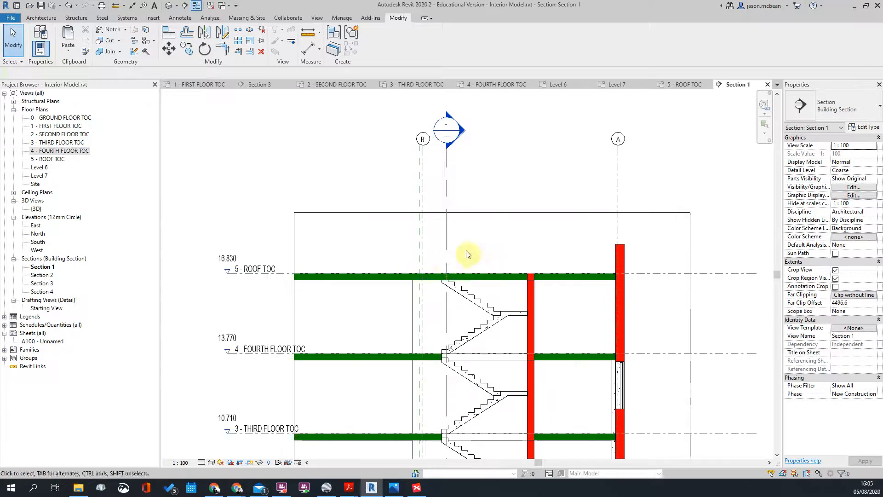
Step: Select the roof floor slab and edit its boundary in the 5 - ROOF TOC plan at the stair
{"action": "left_click", "coordinate": [492, 278]}
{"action": "scroll", "coordinate": [494, 280], "scroll_direction": "down", "scroll_amount": 1}
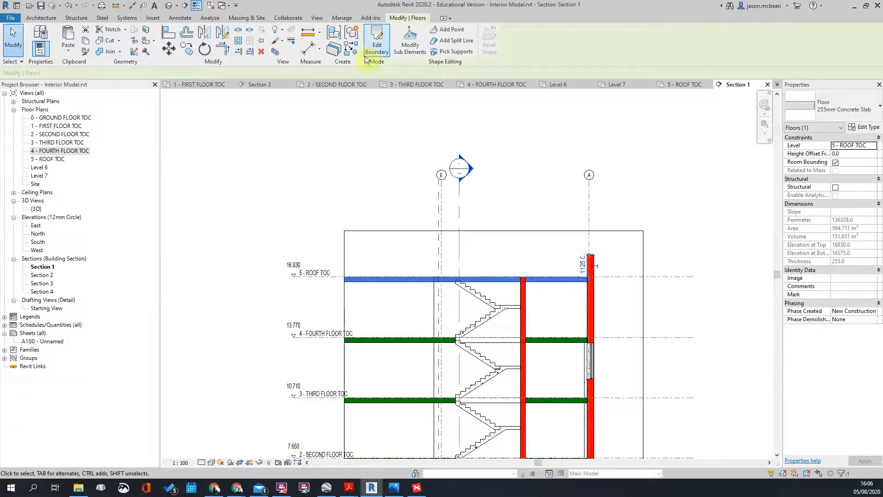
{"action": "left_click", "coordinate": [376, 46]}
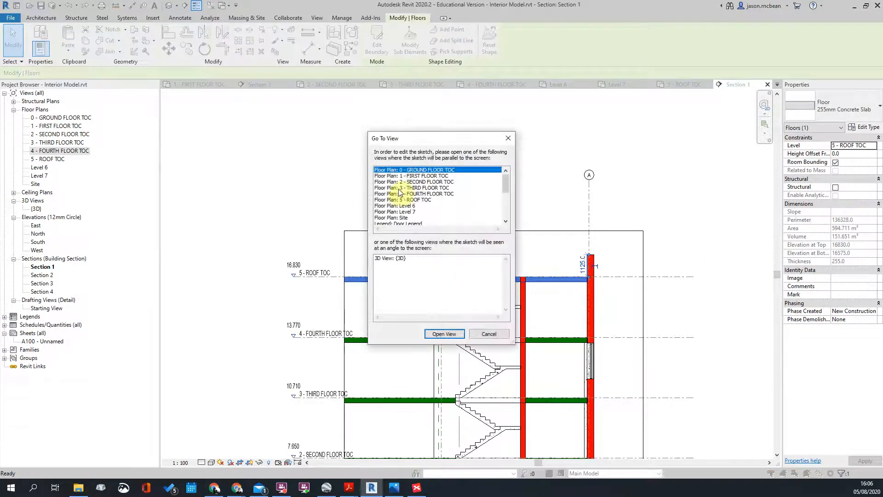
{"action": "scroll", "coordinate": [386, 260], "scroll_direction": "down", "scroll_amount": 5}
{"action": "middle_click_drag", "start_coordinate": [451, 230], "coordinate": [374, 274]}
{"action": "scroll", "coordinate": [497, 212], "scroll_direction": "up", "scroll_amount": 4}
{"action": "scroll", "coordinate": [501, 202], "scroll_direction": "up", "scroll_amount": 3}
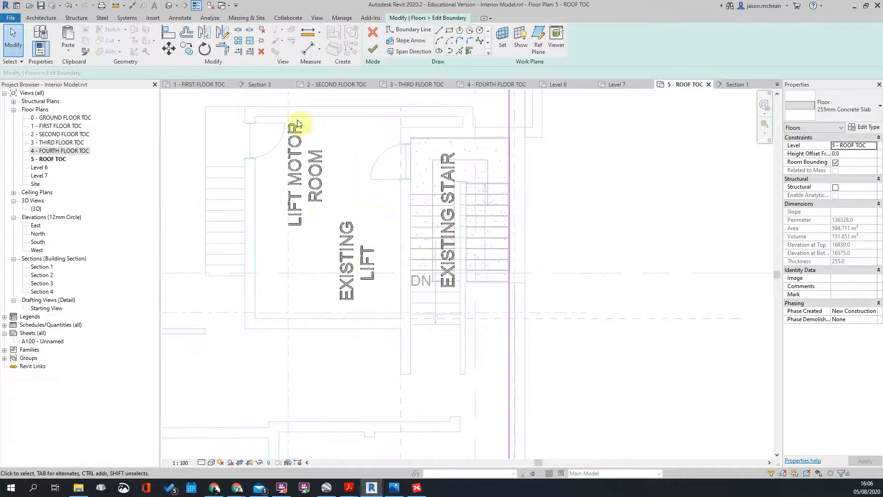
Step: Paste the copied stair outline with Paste Aligned to Current View
{"action": "left_click", "coordinate": [68, 50]}
{"action": "left_click", "coordinate": [85, 123]}
{"action": "scroll", "coordinate": [481, 296], "scroll_direction": "up", "scroll_amount": 2}
{"action": "scroll", "coordinate": [501, 276], "scroll_direction": "down", "scroll_amount": 1}
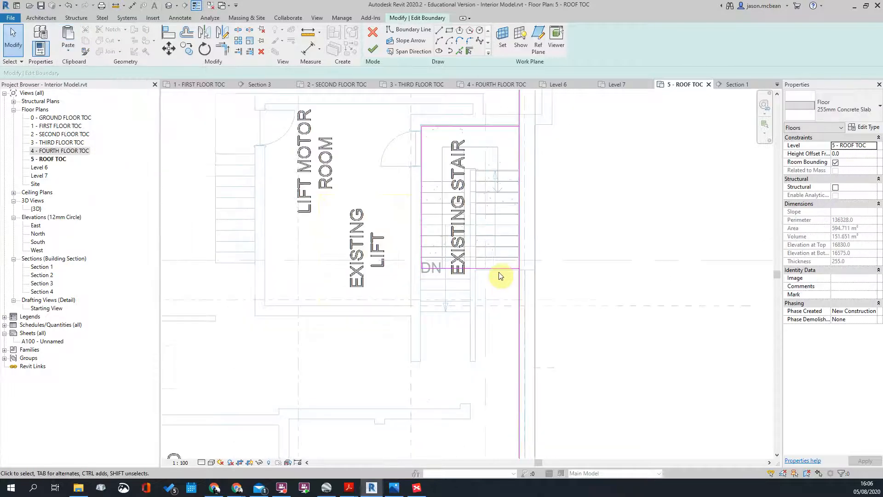
Step: Split and trim the right boundary to the stair outline, then finish the slab edit
{"action": "left_click", "coordinate": [519, 187]}
{"action": "middle_click_drag", "start_coordinate": [594, 189], "coordinate": [587, 237]}
{"action": "key", "text": "t"}
{"action": "key", "text": "r"}
{"action": "left_click", "coordinate": [514, 167]}
{"action": "left_click", "coordinate": [508, 319]}
{"action": "left_click", "coordinate": [515, 326]}
{"action": "key", "text": "Escape"}
{"action": "left_click", "coordinate": [372, 51]}
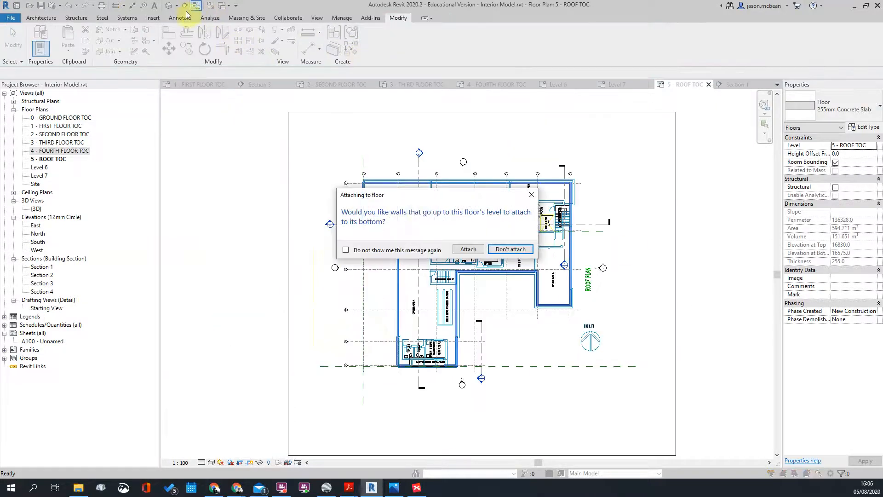
{"action": "left_click", "coordinate": [498, 254]}
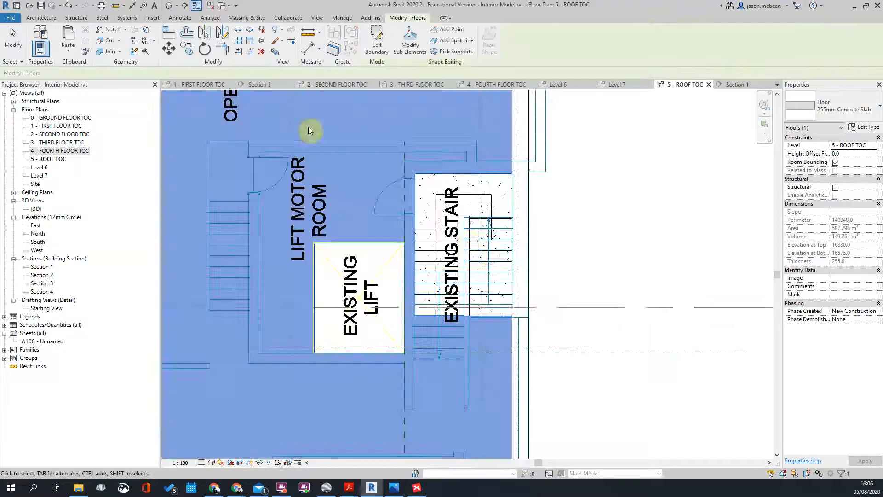
Step: Open the default 3D view, orbit to an isometric view, and move a section box face
{"action": "left_click", "coordinate": [169, 5]}
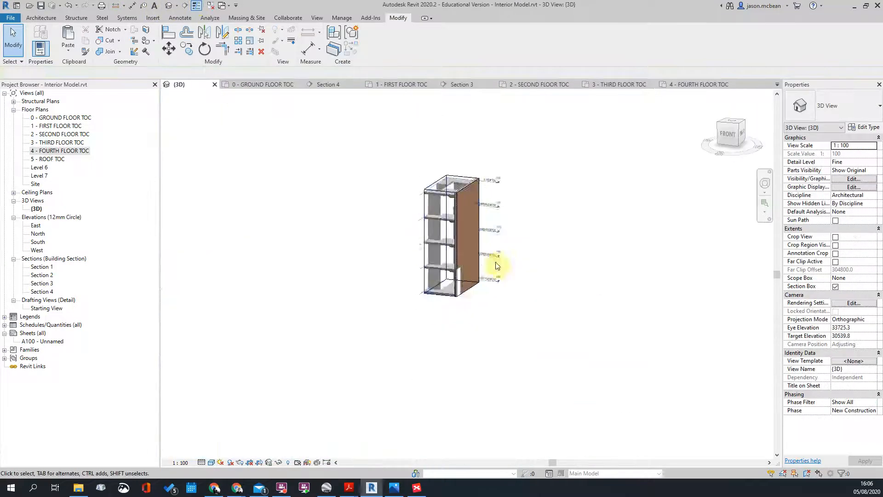
{"action": "middle_click_drag", "start_coordinate": [490, 260], "coordinate": [520, 374], "text": "shift"}
{"action": "scroll", "coordinate": [476, 220], "scroll_direction": "up", "scroll_amount": 5}
{"action": "scroll", "coordinate": [490, 263], "scroll_direction": "down", "scroll_amount": 5}
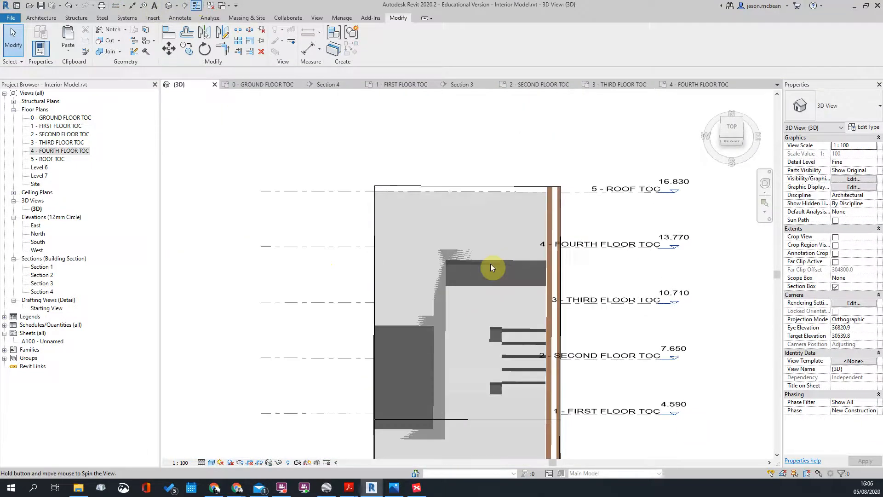
{"action": "middle_click_drag", "start_coordinate": [490, 263], "coordinate": [675, 206], "text": "shift"}
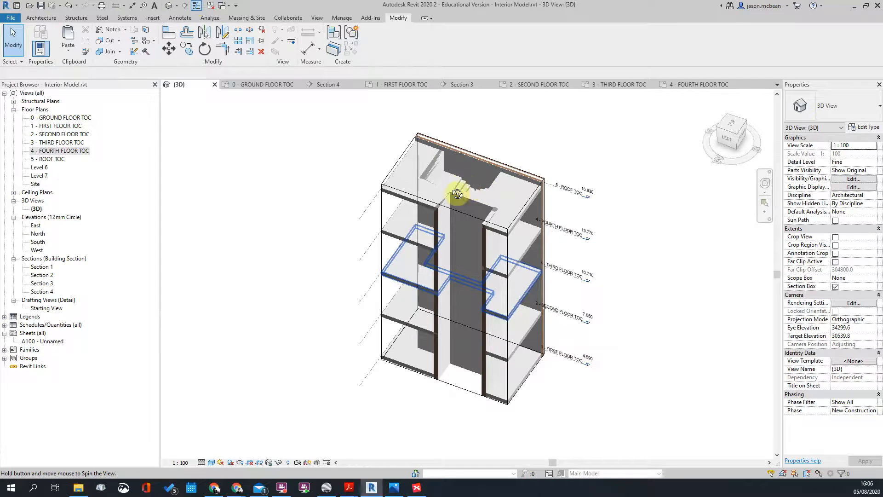
{"action": "middle_click_drag", "start_coordinate": [460, 206], "coordinate": [405, 143], "text": "shift"}
{"action": "left_click", "coordinate": [427, 186]}
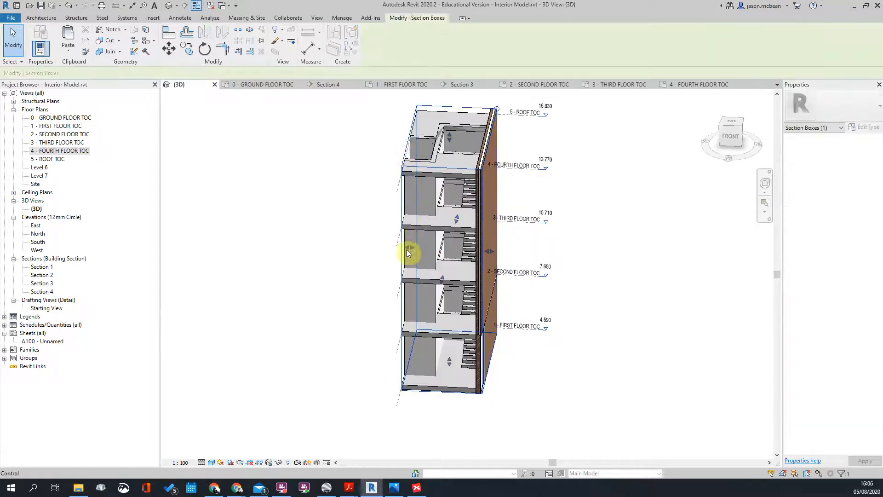
{"action": "left_click_drag", "start_coordinate": [458, 256], "coordinate": [460, 256]}
{"action": "middle_click_drag", "start_coordinate": [437, 351], "coordinate": [604, 284], "text": "shift"}
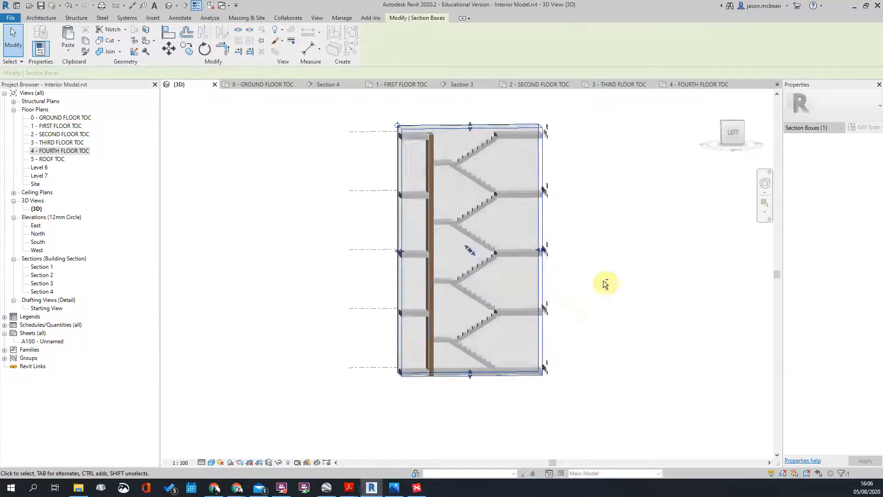
{"action": "left_click", "coordinate": [604, 284]}
{"action": "scroll", "coordinate": [465, 359], "scroll_direction": "up", "scroll_amount": 6}
{"action": "scroll", "coordinate": [622, 221], "scroll_direction": "up", "scroll_amount": 3}
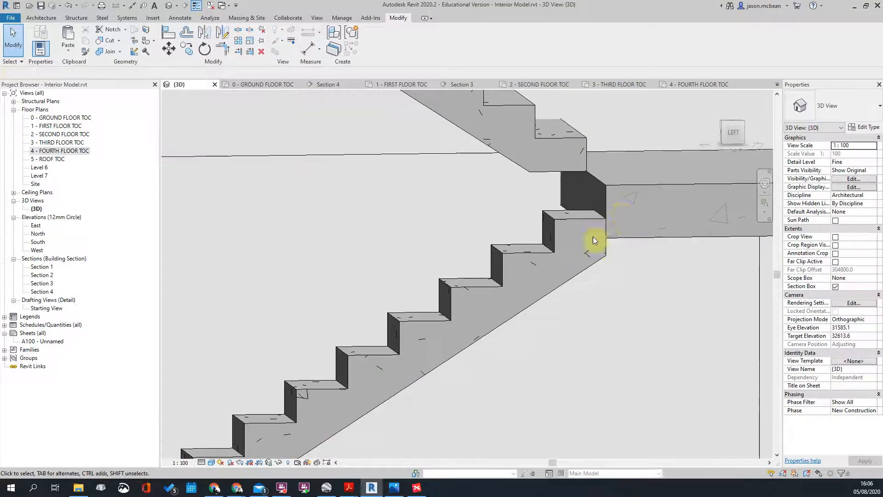
{"action": "scroll", "coordinate": [598, 208], "scroll_direction": "down", "scroll_amount": 5}
Step: Orbit below and around the stair flights and landing to inspect the multistory stair
{"action": "middle_click_drag", "start_coordinate": [579, 272], "coordinate": [560, 209], "text": "shift"}
{"action": "scroll", "coordinate": [586, 205], "scroll_direction": "up", "scroll_amount": 4}
{"action": "scroll", "coordinate": [586, 205], "scroll_direction": "down", "scroll_amount": 4}
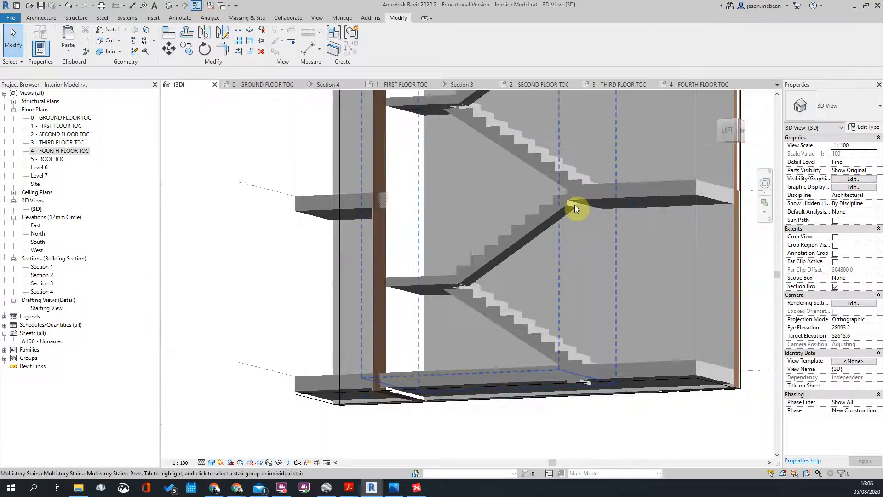
{"action": "scroll", "coordinate": [520, 301], "scroll_direction": "up", "scroll_amount": 3}
{"action": "scroll", "coordinate": [522, 263], "scroll_direction": "down", "scroll_amount": 1}
{"action": "middle_click_drag", "start_coordinate": [521, 263], "coordinate": [496, 248], "text": "shift"}
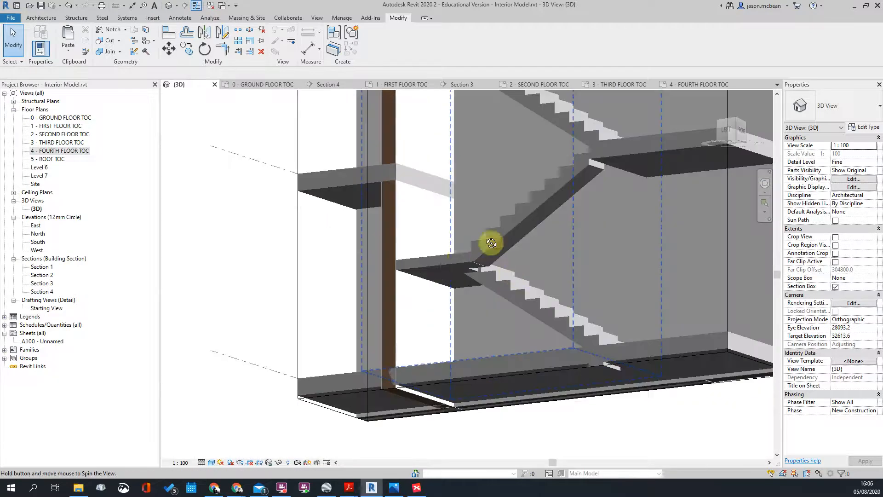
{"action": "middle_click_drag", "start_coordinate": [579, 409], "coordinate": [500, 253], "text": "shift"}
{"action": "left_click", "coordinate": [474, 242]}
{"action": "scroll", "coordinate": [474, 243], "scroll_direction": "down", "scroll_amount": 3}
{"action": "key", "text": "Escape"}
{"action": "scroll", "coordinate": [492, 192], "scroll_direction": "down", "scroll_amount": 3}
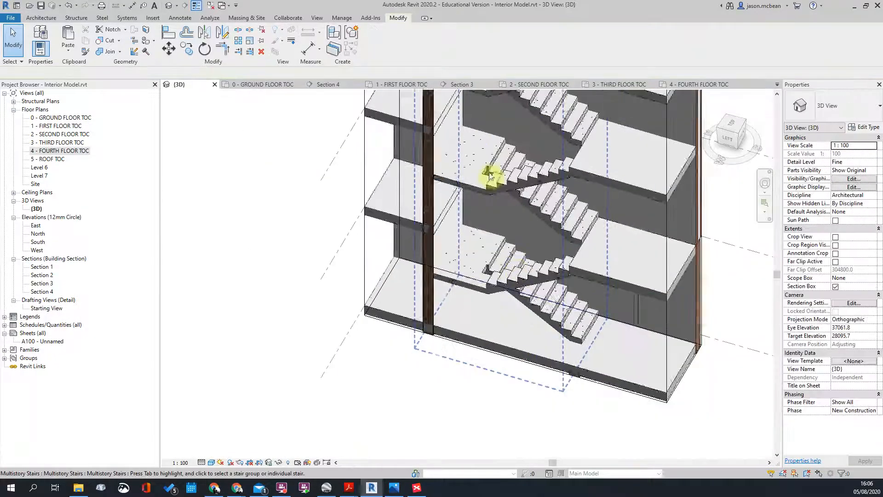
{"action": "middle_click_drag", "start_coordinate": [501, 217], "coordinate": [518, 253]}
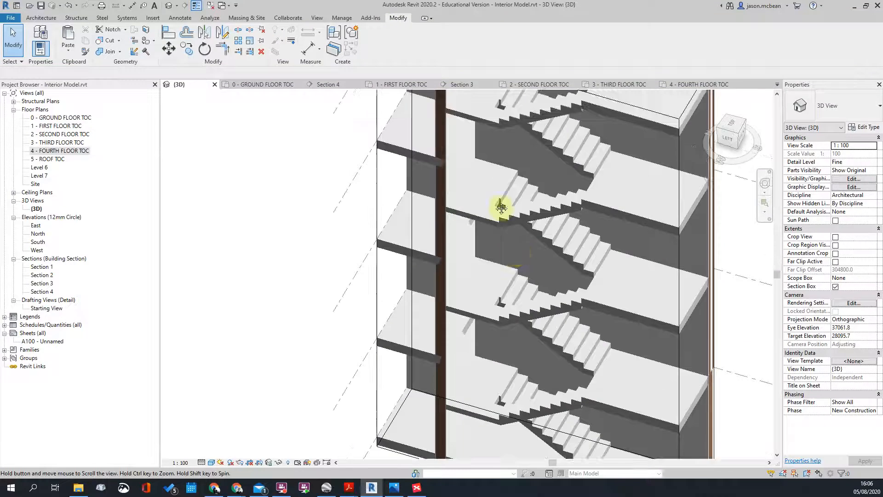
{"action": "scroll", "coordinate": [500, 208], "scroll_direction": "up", "scroll_amount": 2}
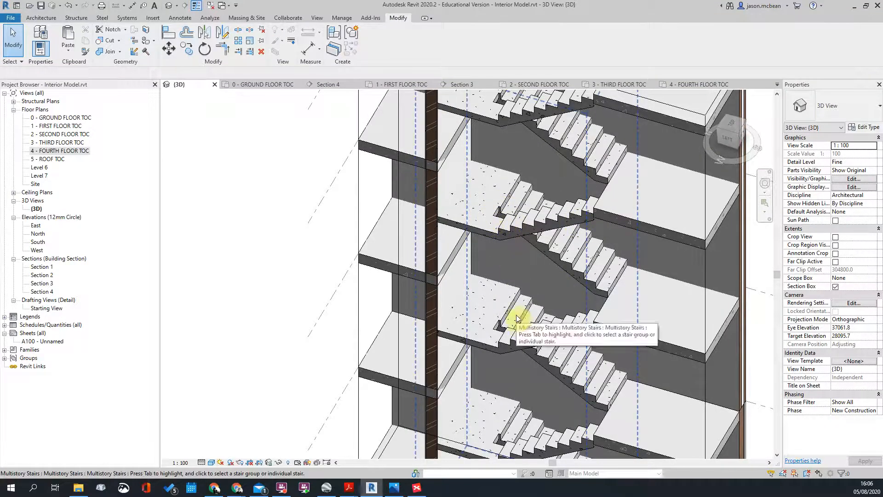
{"action": "scroll", "coordinate": [577, 250], "scroll_direction": "down", "scroll_amount": 3}
Step: Orbit the whole stair tower to check openings through every slab
{"action": "middle_click_drag", "start_coordinate": [603, 241], "coordinate": [653, 172]}
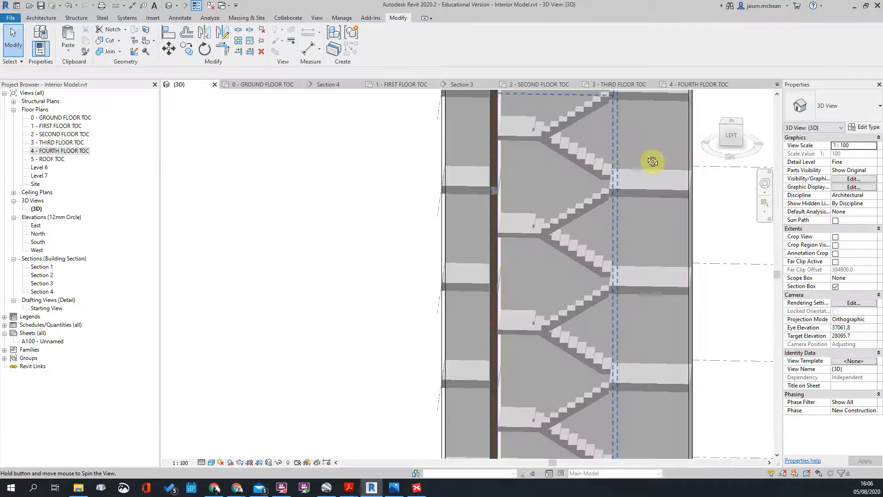
{"action": "middle_click_drag", "start_coordinate": [644, 234], "coordinate": [634, 286], "text": "shift"}
{"action": "scroll", "coordinate": [547, 235], "scroll_direction": "down", "scroll_amount": 4}
{"action": "scroll", "coordinate": [581, 185], "scroll_direction": "up", "scroll_amount": 3}
{"action": "scroll", "coordinate": [623, 351], "scroll_direction": "up", "scroll_amount": 3}
{"action": "middle_click_drag", "start_coordinate": [623, 351], "coordinate": [644, 309], "text": "shift"}
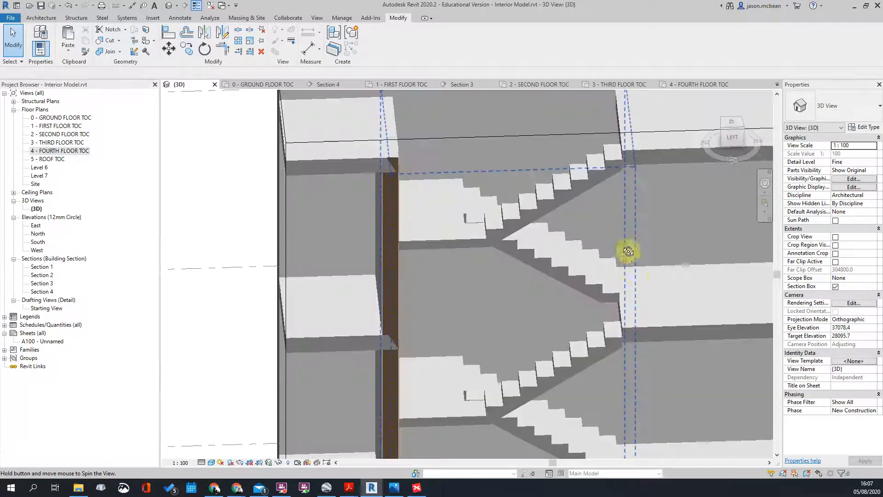
{"action": "scroll", "coordinate": [606, 294], "scroll_direction": "down", "scroll_amount": 5}
{"action": "middle_click_drag", "start_coordinate": [605, 377], "coordinate": [571, 335], "text": "shift"}
{"action": "scroll", "coordinate": [547, 364], "scroll_direction": "down", "scroll_amount": 4}
{"action": "scroll", "coordinate": [536, 398], "scroll_direction": "up", "scroll_amount": 5}
{"action": "middle_click_drag", "start_coordinate": [538, 400], "coordinate": [584, 292], "text": "shift"}
{"action": "scroll", "coordinate": [584, 372], "scroll_direction": "down", "scroll_amount": 5}
Step: Enlarge the section box to the left and check the widened view
{"action": "left_click", "coordinate": [554, 282]}
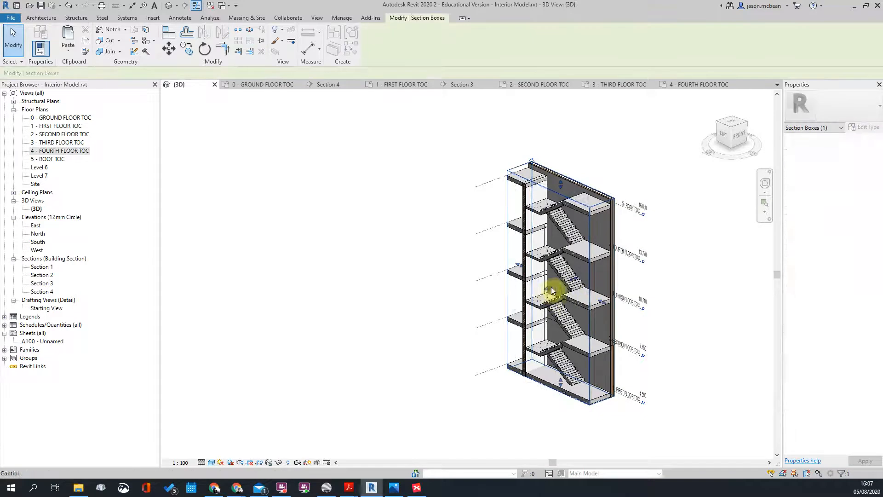
{"action": "left_click_drag", "start_coordinate": [548, 290], "coordinate": [508, 317]}
{"action": "middle_click_drag", "start_coordinate": [508, 319], "coordinate": [572, 388], "text": "shift"}
{"action": "left_click", "coordinate": [714, 281]}
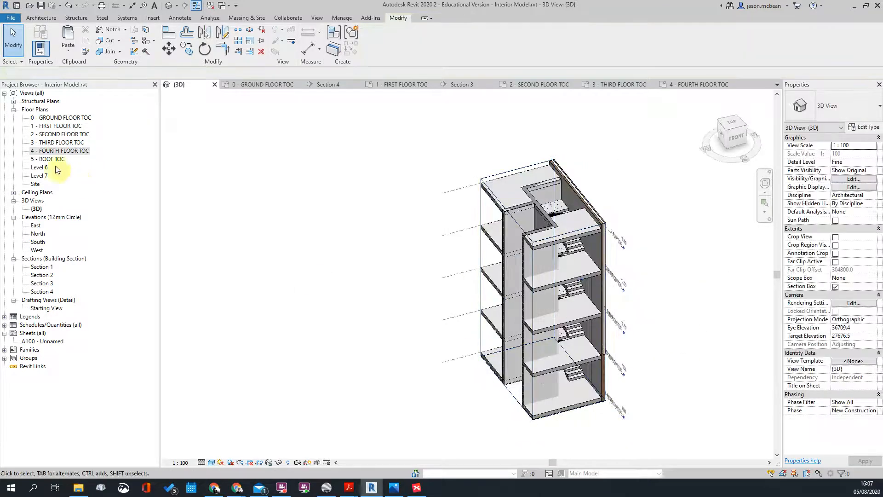
Step: Open the 1 - FIRST FLOOR TOC floor plan at the stair core
{"action": "double_click", "coordinate": [54, 127]}
{"action": "scroll", "coordinate": [256, 271], "scroll_direction": "down", "scroll_amount": 3}
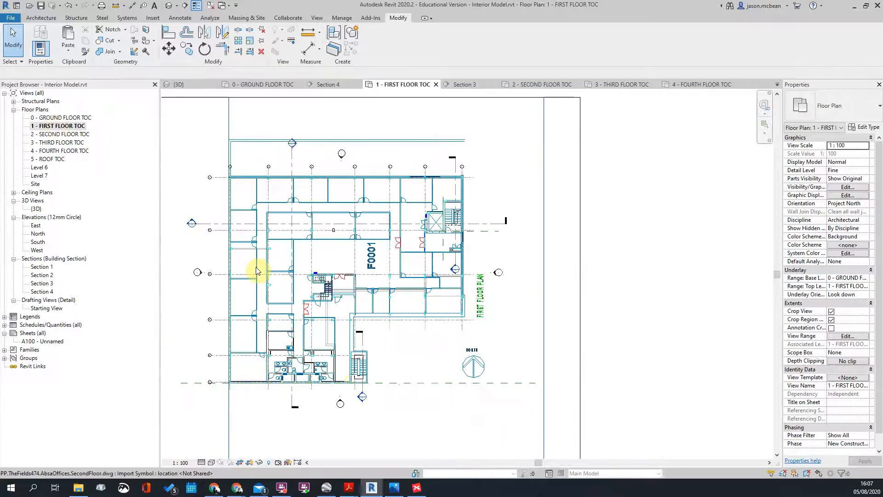
{"action": "scroll", "coordinate": [322, 281], "scroll_direction": "up", "scroll_amount": 5}
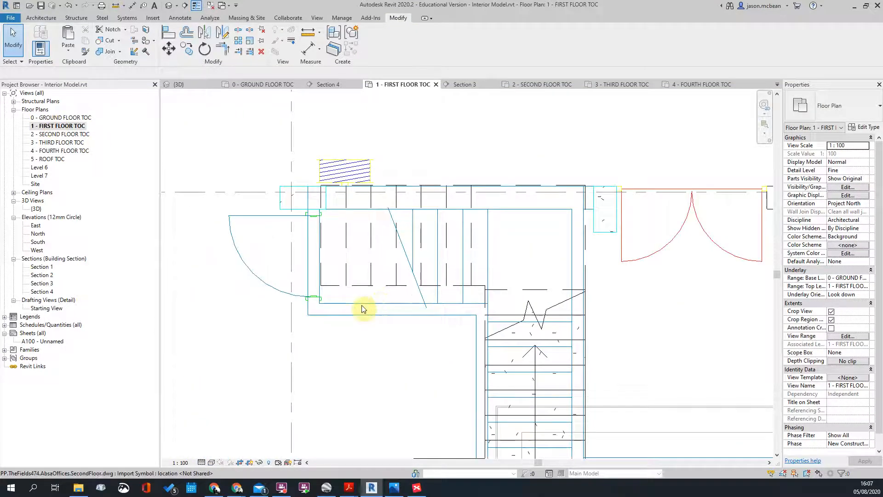
{"action": "scroll", "coordinate": [362, 308], "scroll_direction": "up", "scroll_amount": 1}
Step: Try aligned dimensions (DI) at the stair walls, cancelling the 940 and 860 dimensions
{"action": "key", "text": "d"}
{"action": "key", "text": "i"}
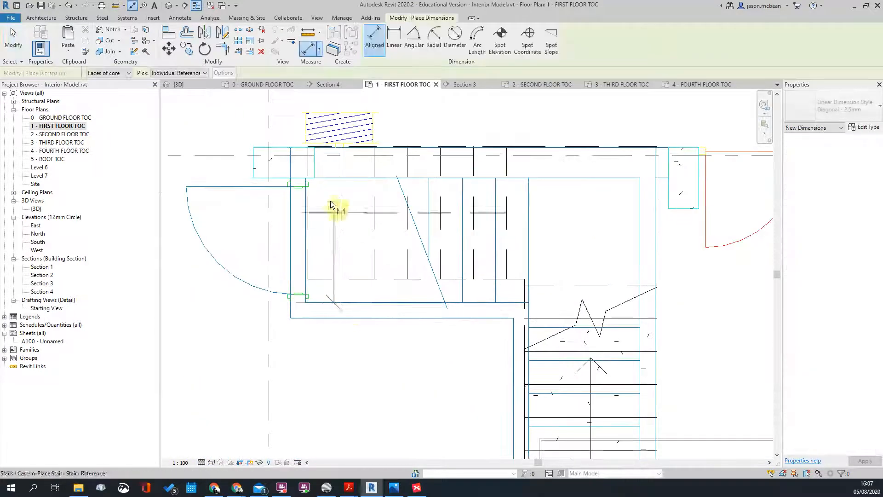
{"action": "left_click", "coordinate": [327, 179]}
{"action": "scroll", "coordinate": [331, 184], "scroll_direction": "down", "scroll_amount": 1}
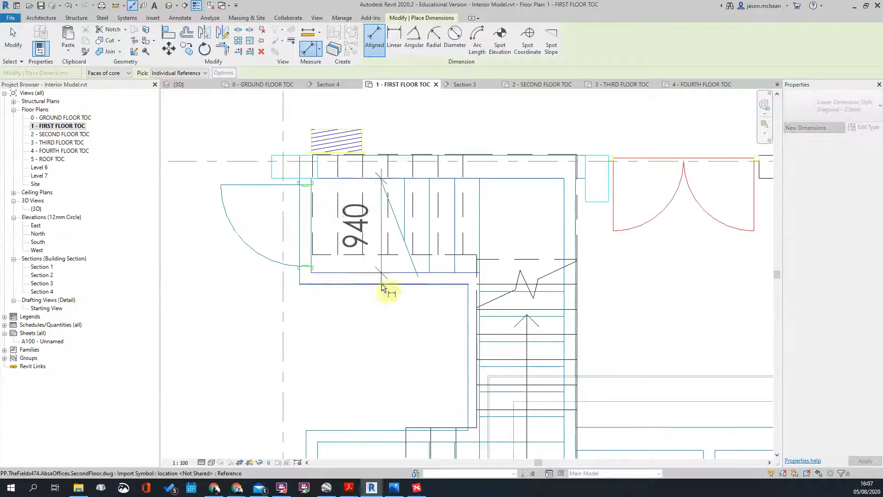
{"action": "key", "text": "Escape"}
{"action": "scroll", "coordinate": [345, 217], "scroll_direction": "up", "scroll_amount": 1}
{"action": "scroll", "coordinate": [455, 293], "scroll_direction": "down", "scroll_amount": 2}
{"action": "middle_click_drag", "start_coordinate": [557, 398], "coordinate": [526, 316]}
{"action": "scroll", "coordinate": [356, 340], "scroll_direction": "up", "scroll_amount": 2}
{"action": "left_click", "coordinate": [350, 322]}
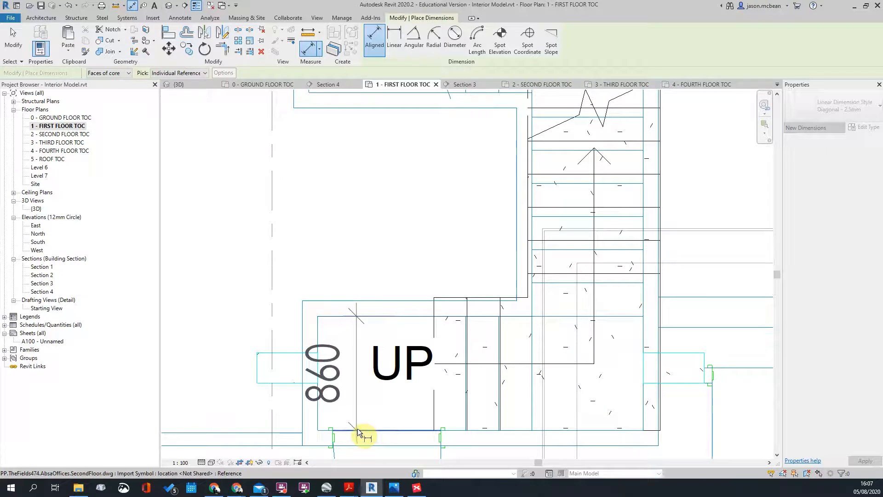
{"action": "key", "text": "Escape"}
{"action": "scroll", "coordinate": [518, 279], "scroll_direction": "down", "scroll_amount": 2}
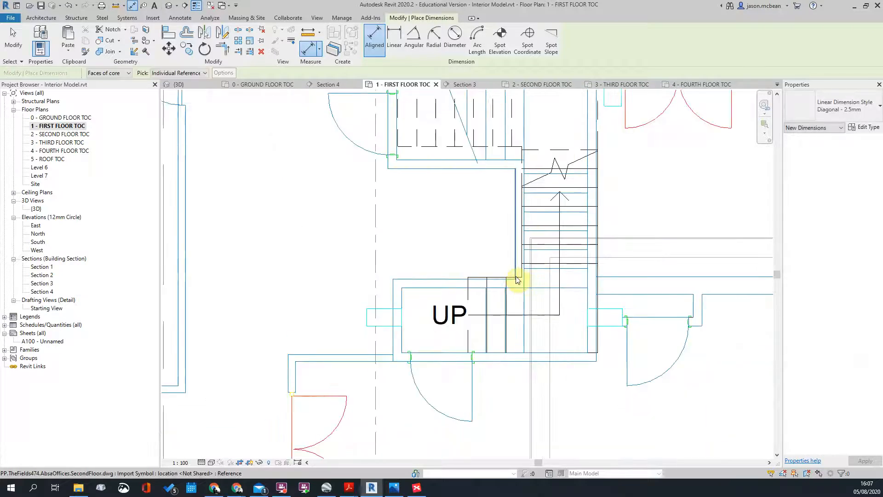
{"action": "key", "text": "Escape"}
Step: Select the upper stair run and view its type settings without changing them
{"action": "middle_click_drag", "start_coordinate": [441, 154], "coordinate": [429, 256]}
{"action": "left_click", "coordinate": [430, 244]}
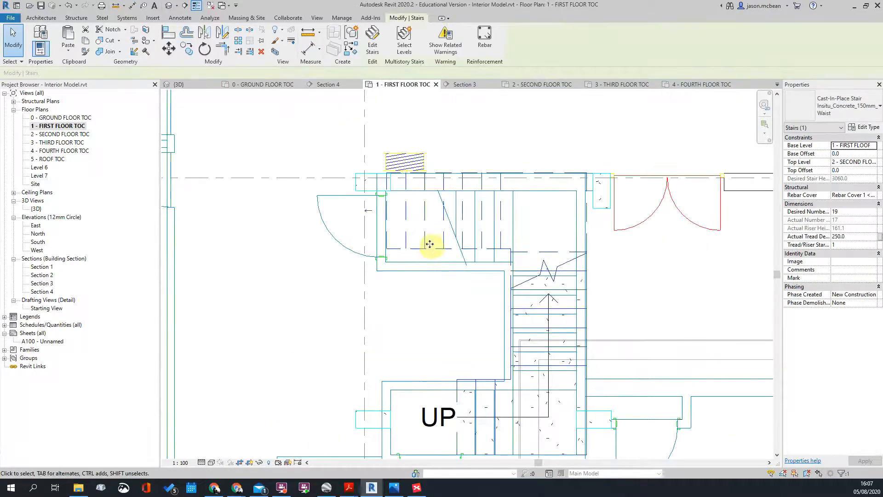
{"action": "left_click", "coordinate": [863, 128]}
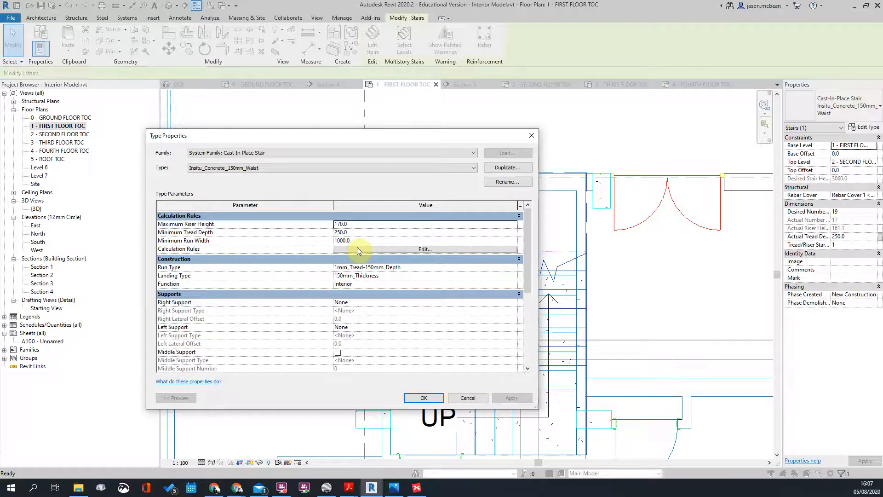
{"action": "left_click", "coordinate": [478, 399]}
{"action": "key", "text": "Escape"}
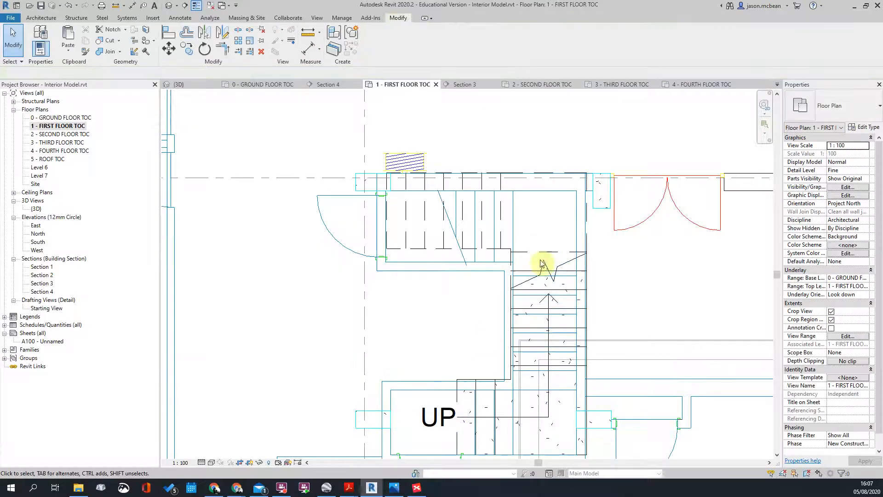
Step: Edit the first-floor stair and set the top and right-hand runs to 900 width
{"action": "left_click", "coordinate": [526, 250]}
{"action": "double_click", "coordinate": [469, 247]}
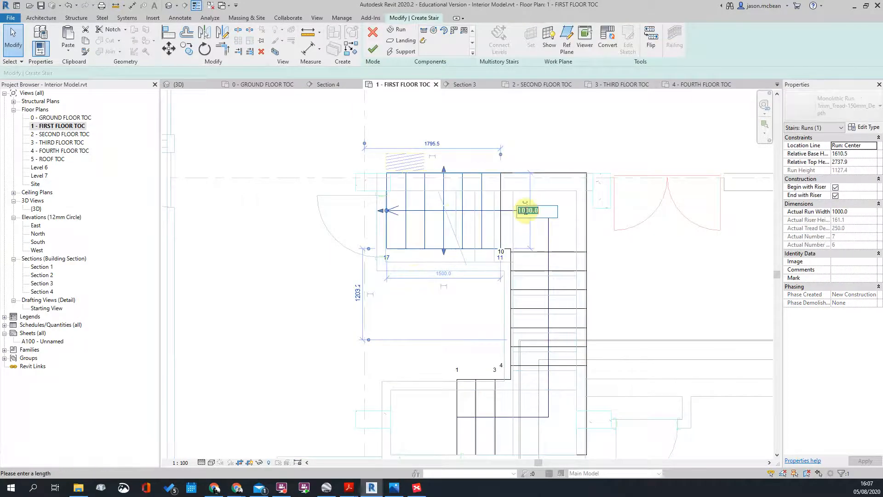
{"action": "key", "text": "Return"}
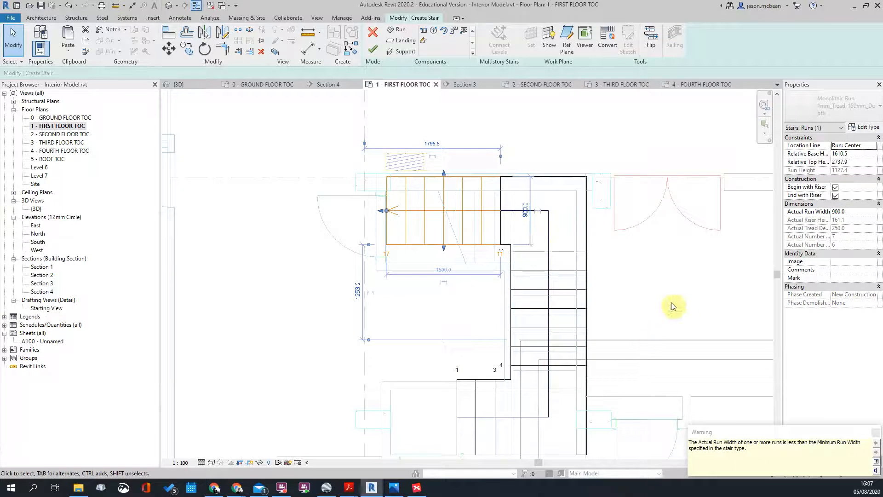
{"action": "left_click", "coordinate": [564, 288]}
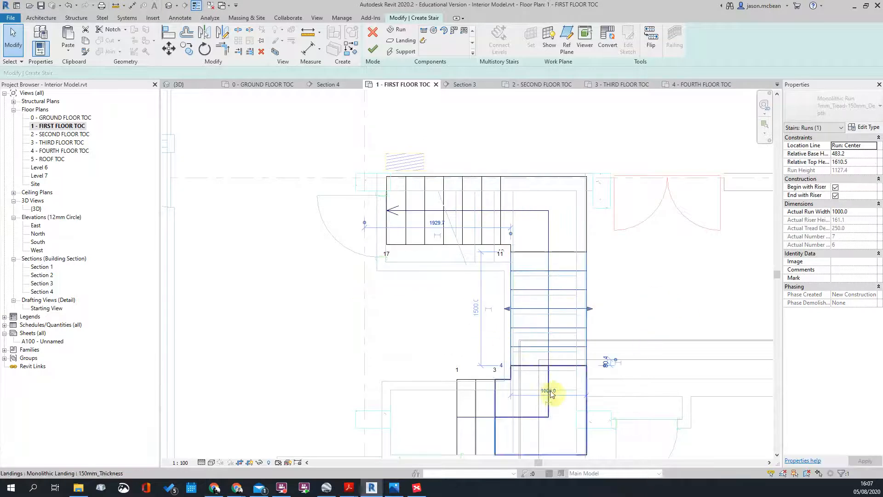
{"action": "key", "text": "Return"}
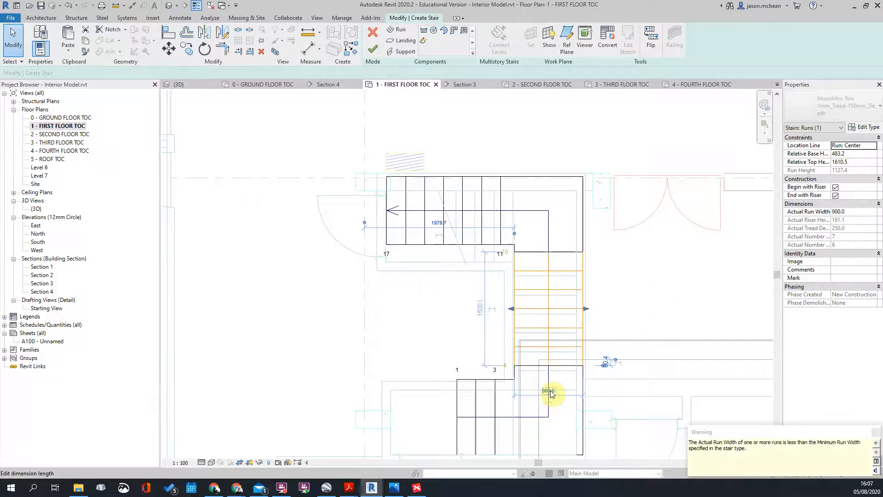
{"action": "left_click", "coordinate": [603, 210]}
{"action": "left_click", "coordinate": [584, 211]}
{"action": "scroll", "coordinate": [529, 209], "scroll_direction": "down", "scroll_amount": 2}
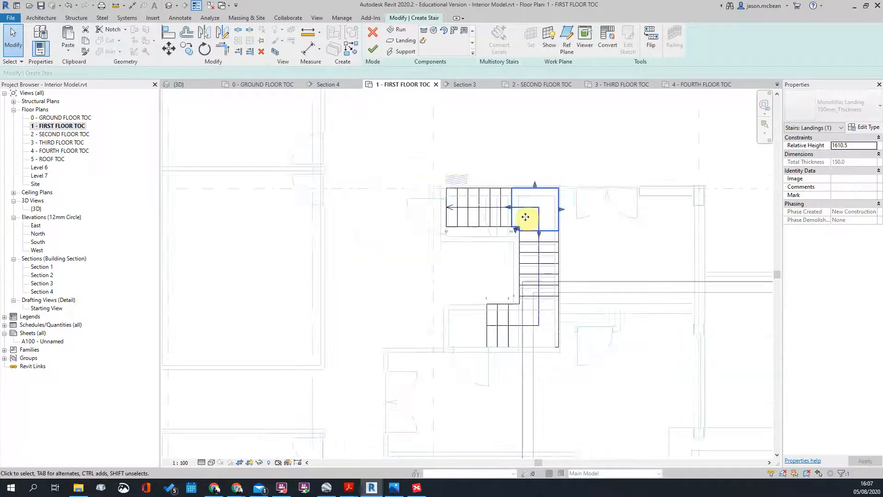
{"action": "scroll", "coordinate": [556, 288], "scroll_direction": "up", "scroll_amount": 2}
{"action": "left_click", "coordinate": [551, 360]}
Step: Change the short bottom run's width to 900
{"action": "left_click", "coordinate": [461, 321]}
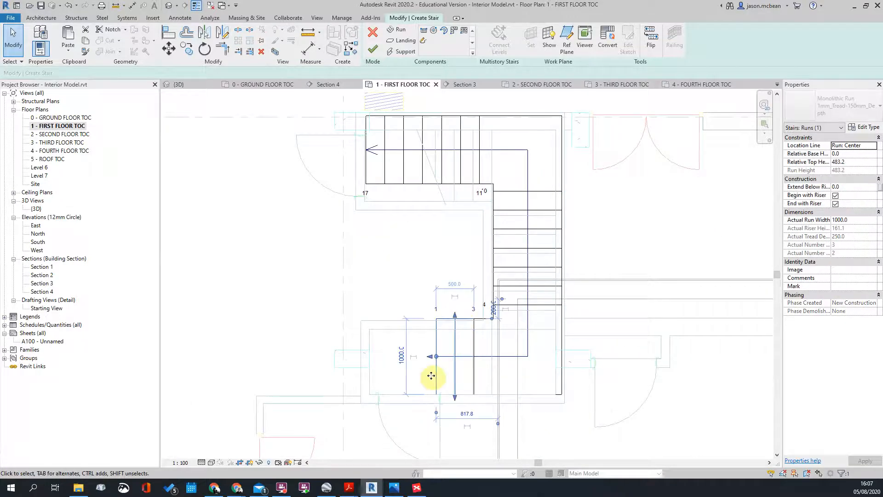
{"action": "left_click", "coordinate": [403, 359]}
{"action": "type", "text": "900"}
{"action": "key", "text": "Return"}
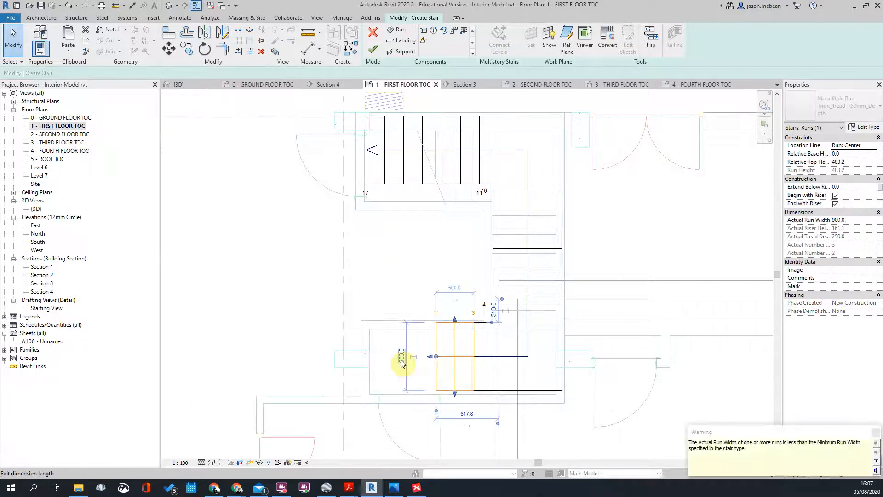
{"action": "key", "text": "Escape"}
Step: Move the short bottom run slightly lower with Move (MV)
{"action": "middle_click_drag", "start_coordinate": [620, 362], "coordinate": [574, 302]}
{"action": "scroll", "coordinate": [424, 332], "scroll_direction": "up", "scroll_amount": 1}
{"action": "left_click", "coordinate": [440, 338]}
{"action": "scroll", "coordinate": [435, 340], "scroll_direction": "up", "scroll_amount": 2}
{"action": "left_click", "coordinate": [406, 336]}
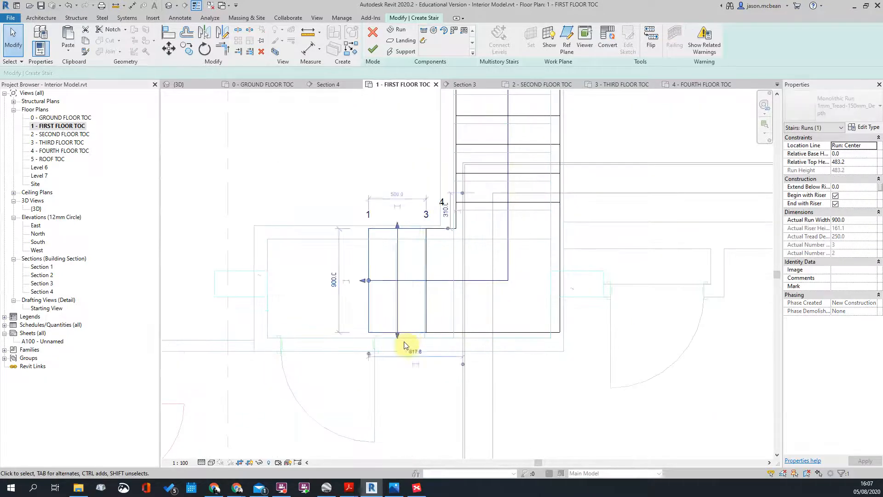
{"action": "scroll", "coordinate": [405, 345], "scroll_direction": "up", "scroll_amount": 2}
{"action": "key", "text": "m"}
{"action": "key", "text": "v"}
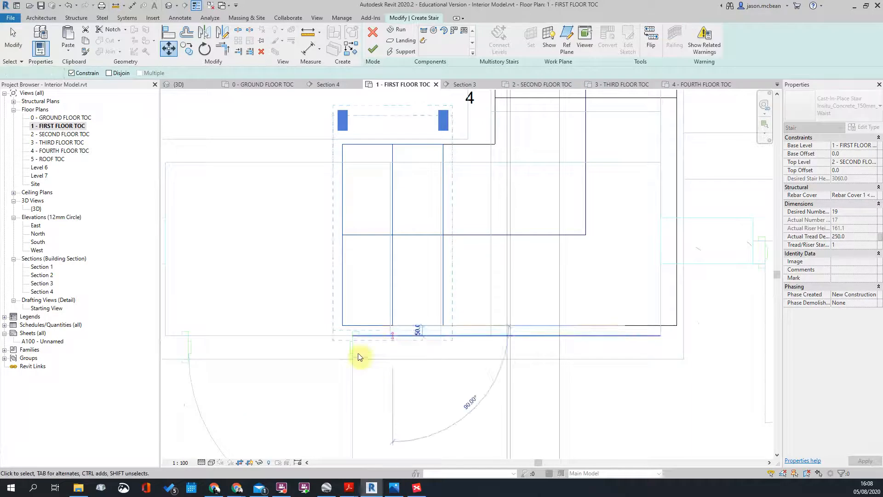
{"action": "left_click", "coordinate": [394, 336]}
{"action": "scroll", "coordinate": [404, 189], "scroll_direction": "up", "scroll_amount": 2}
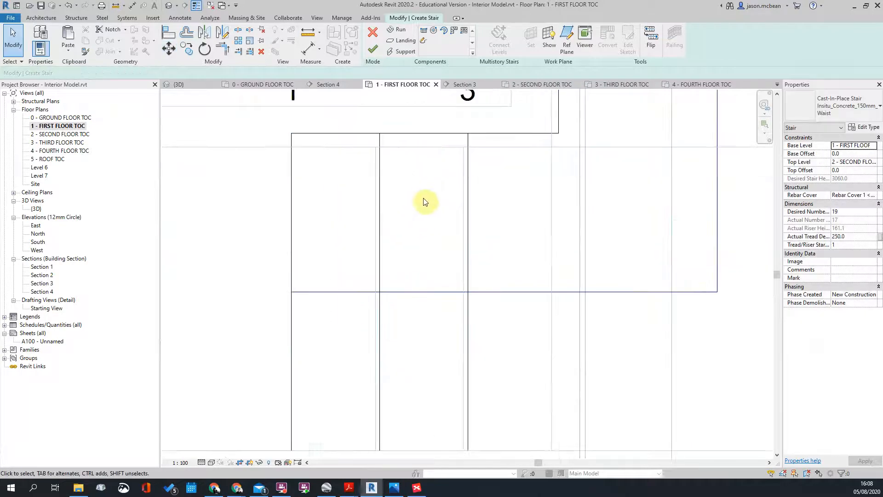
Step: Measure the clearance from the wall line, which shows a 238 gap
{"action": "key", "text": "i"}
{"action": "left_click", "coordinate": [290, 195]}
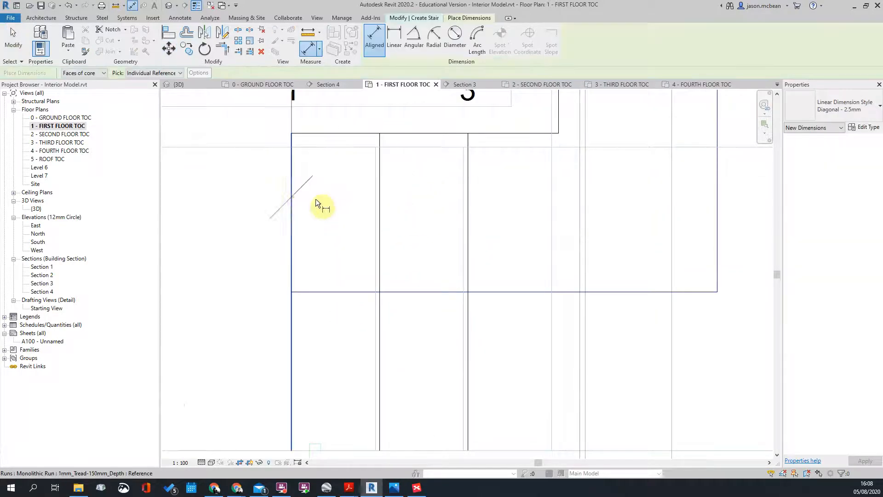
{"action": "left_click", "coordinate": [377, 204]}
{"action": "scroll", "coordinate": [374, 212], "scroll_direction": "down", "scroll_amount": 4}
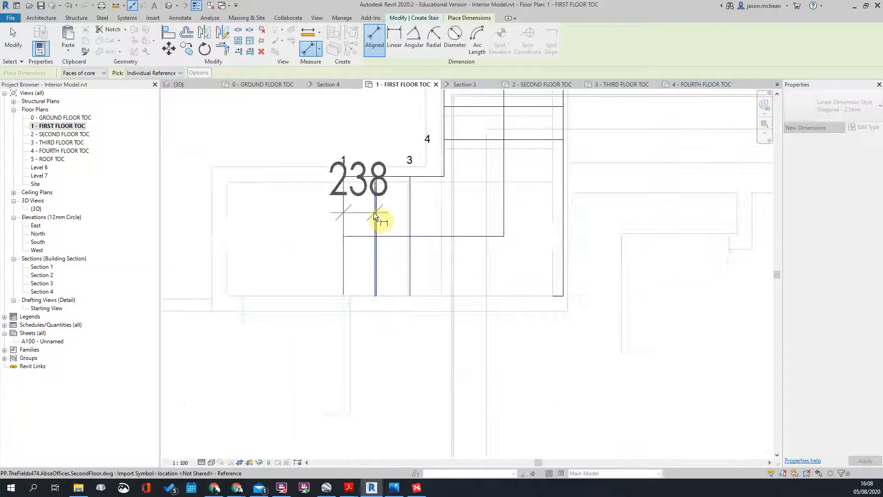
{"action": "scroll", "coordinate": [373, 212], "scroll_direction": "up", "scroll_amount": 2}
{"action": "key", "text": "Escape"}
{"action": "key", "text": "Escape"}
Step: Pan and zoom the plan to review the upper flight and stair landing
{"action": "scroll", "coordinate": [374, 213], "scroll_direction": "down", "scroll_amount": 5}
{"action": "middle_click_drag", "start_coordinate": [482, 103], "coordinate": [499, 277]}
{"action": "scroll", "coordinate": [497, 276], "scroll_direction": "down", "scroll_amount": 1}
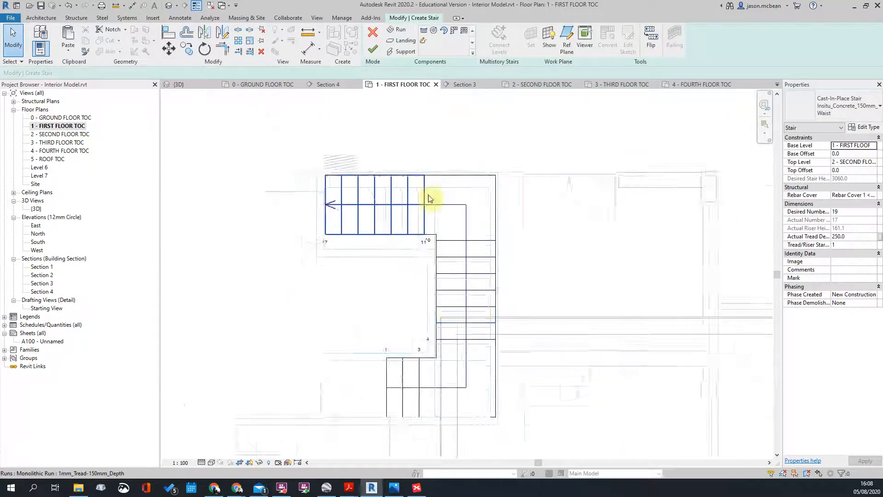
{"action": "scroll", "coordinate": [428, 196], "scroll_direction": "up", "scroll_amount": 2}
{"action": "middle_click_drag", "start_coordinate": [597, 339], "coordinate": [593, 321]}
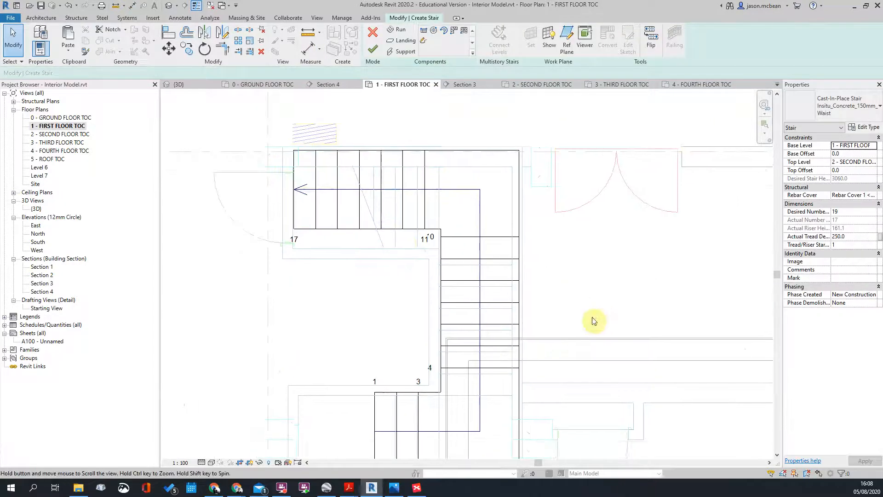
{"action": "scroll", "coordinate": [466, 396], "scroll_direction": "up", "scroll_amount": 1}
{"action": "middle_click_drag", "start_coordinate": [458, 451], "coordinate": [458, 364]}
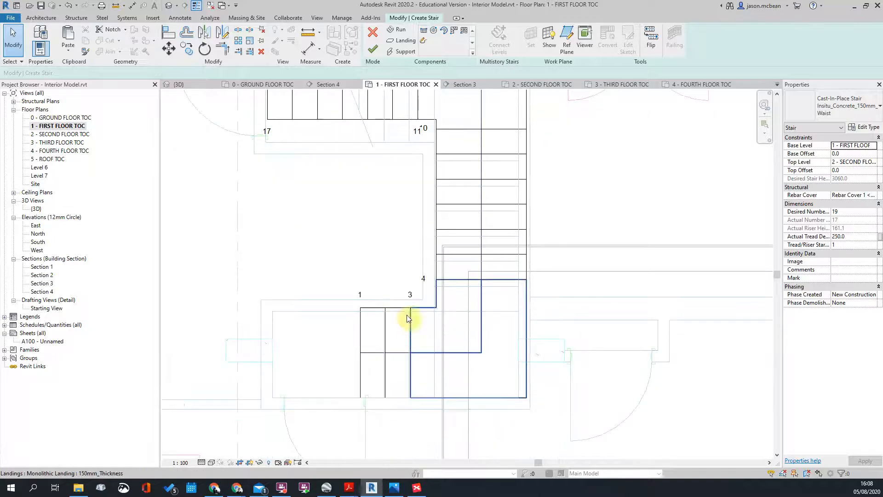
{"action": "scroll", "coordinate": [435, 304], "scroll_direction": "up", "scroll_amount": 4}
{"action": "scroll", "coordinate": [437, 304], "scroll_direction": "down", "scroll_amount": 5}
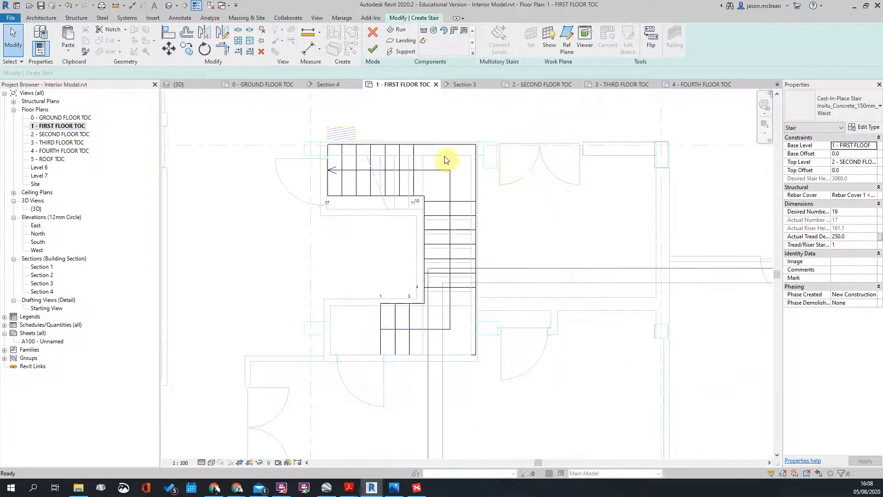
{"action": "scroll", "coordinate": [414, 216], "scroll_direction": "down", "scroll_amount": 3}
{"action": "scroll", "coordinate": [389, 195], "scroll_direction": "down", "scroll_amount": 4}
{"action": "scroll", "coordinate": [355, 138], "scroll_direction": "up", "scroll_amount": 6}
{"action": "scroll", "coordinate": [477, 189], "scroll_direction": "down", "scroll_amount": 2}
{"action": "scroll", "coordinate": [478, 189], "scroll_direction": "down", "scroll_amount": 5}
{"action": "scroll", "coordinate": [533, 168], "scroll_direction": "up", "scroll_amount": 3}
{"action": "scroll", "coordinate": [532, 167], "scroll_direction": "down", "scroll_amount": 3}
Step: Finish the first-floor stair, save the project, and open the 2 - SECOND FLOOR TOC plan
{"action": "left_click", "coordinate": [373, 48]}
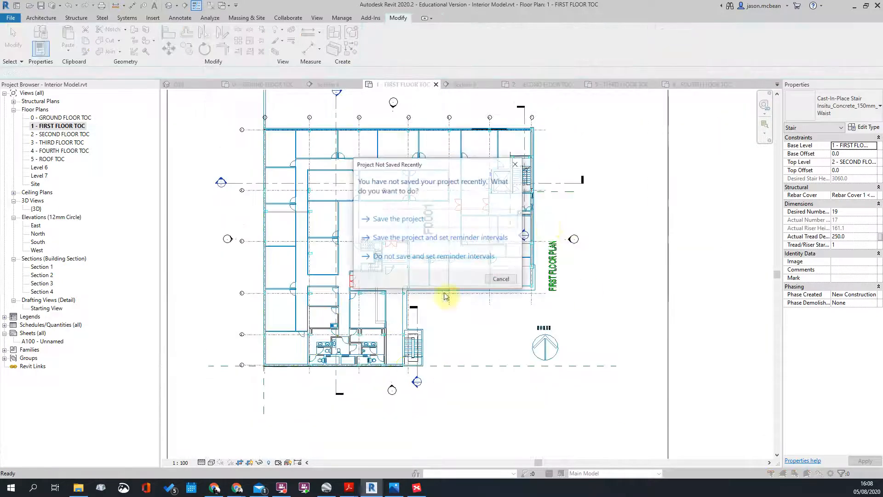
{"action": "left_click", "coordinate": [517, 213]}
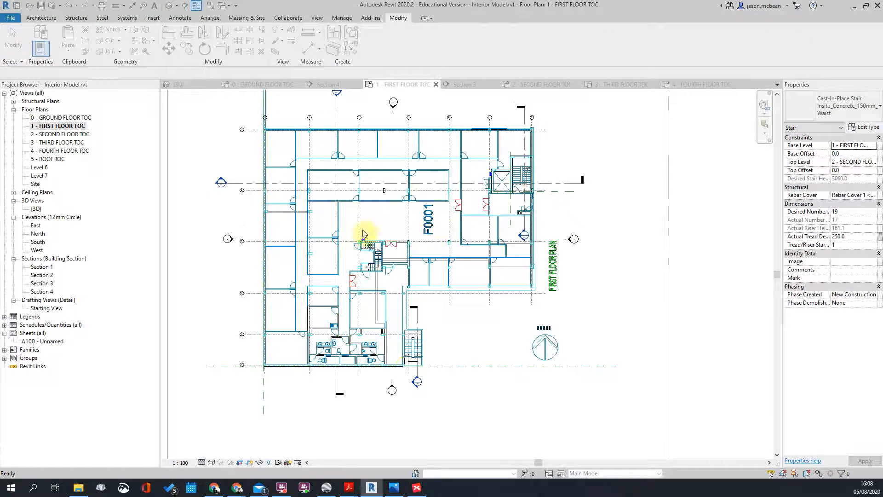
{"action": "double_click", "coordinate": [54, 135]}
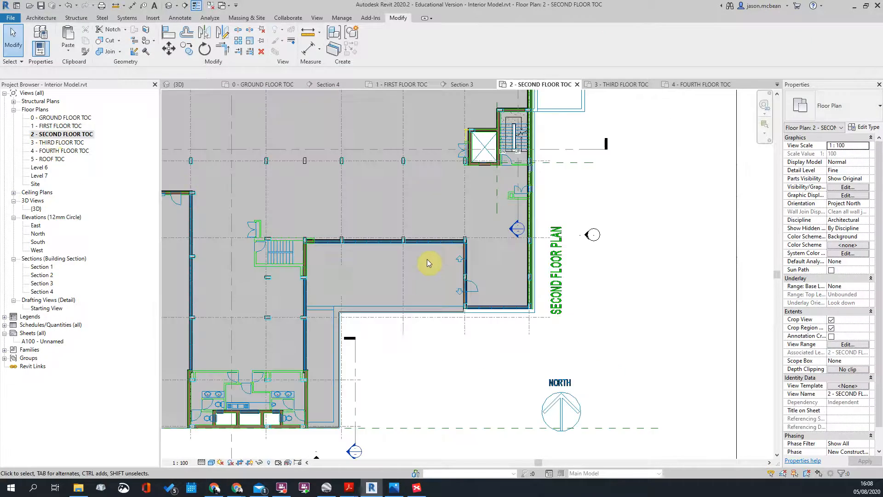
{"action": "scroll", "coordinate": [299, 258], "scroll_direction": "up", "scroll_amount": 5}
{"action": "middle_click_drag", "start_coordinate": [374, 250], "coordinate": [566, 260]}
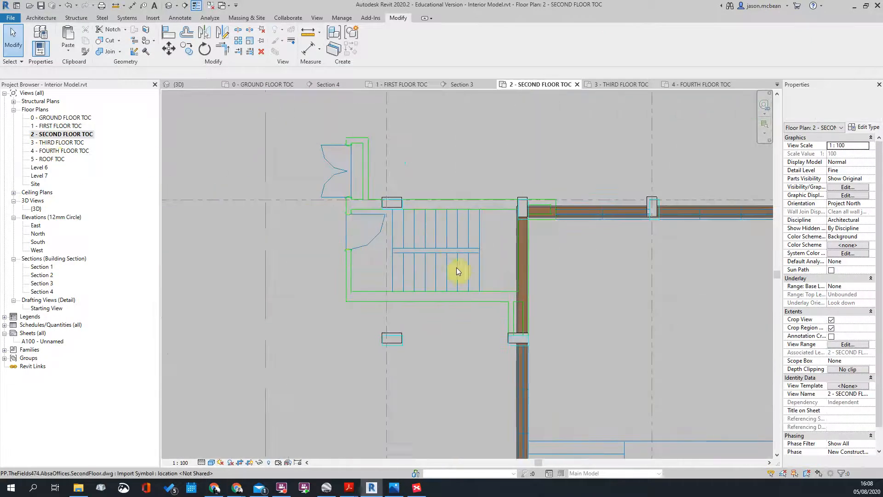
Step: Start a new stair and set its run width to 900
{"action": "left_click", "coordinate": [59, 18]}
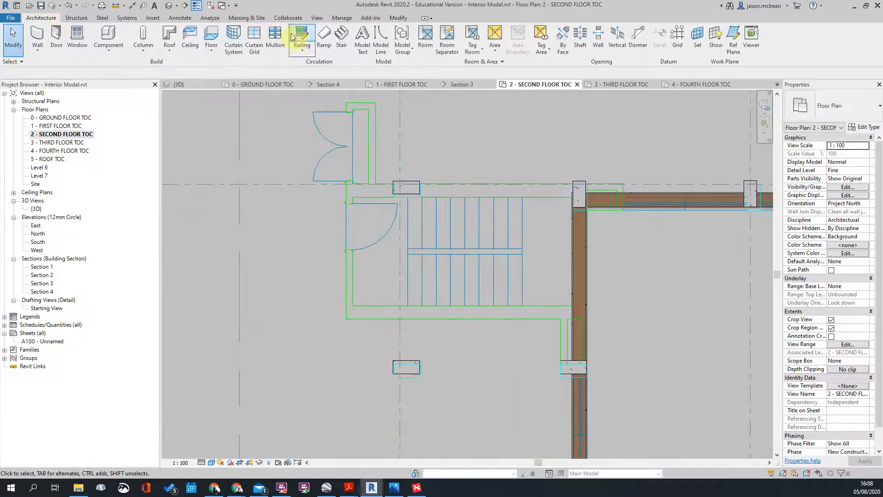
{"action": "left_click", "coordinate": [343, 37]}
{"action": "left_click", "coordinate": [479, 198]}
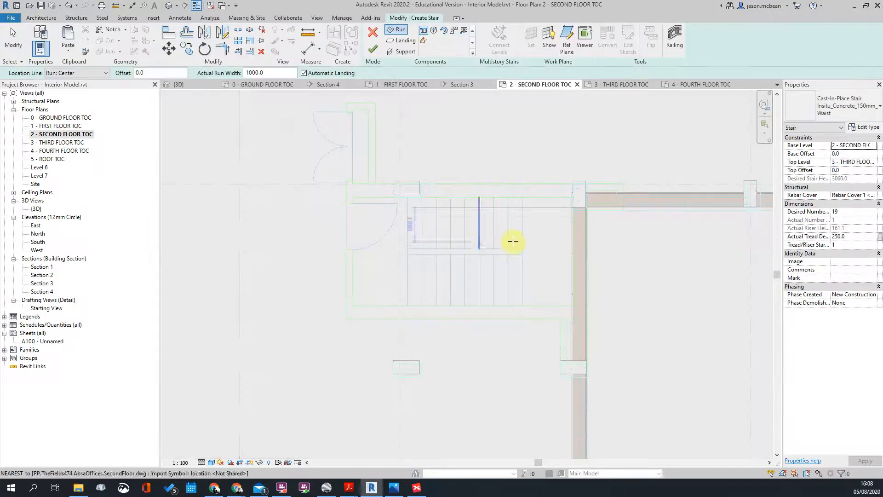
{"action": "left_click_drag", "start_coordinate": [264, 73], "coordinate": [237, 76]}
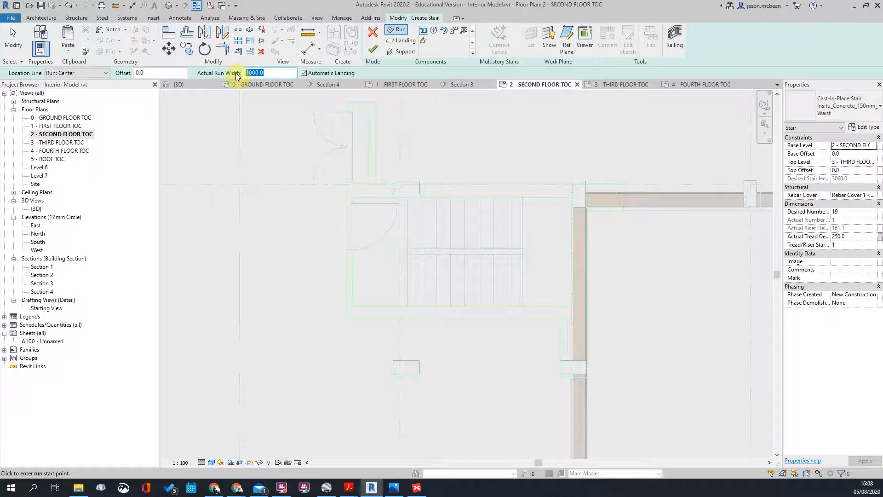
{"action": "scroll", "coordinate": [433, 252], "scroll_direction": "up", "scroll_amount": 2}
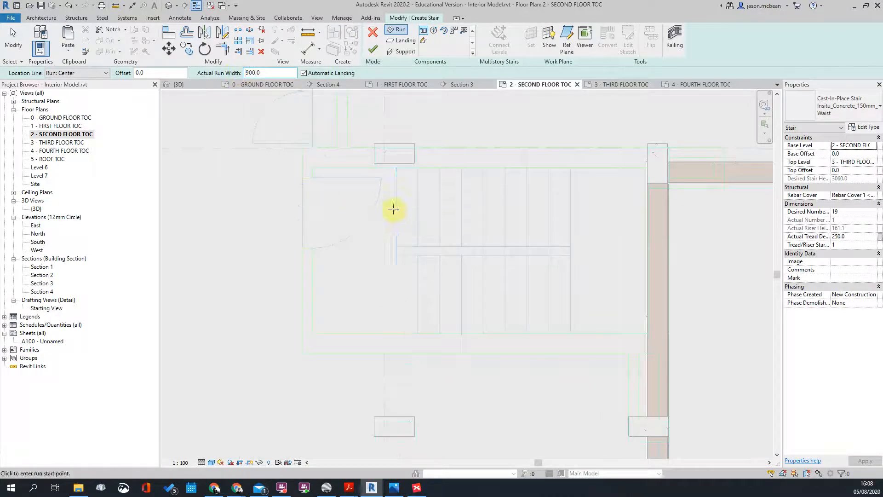
Step: Sketch a 9-riser first run and a return run completing 19 risers
{"action": "left_click", "coordinate": [396, 210]}
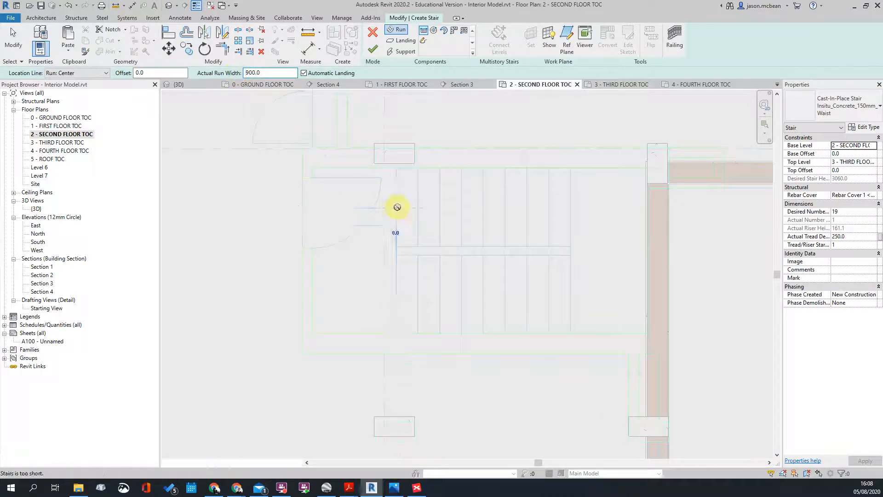
{"action": "left_click", "coordinate": [571, 207]}
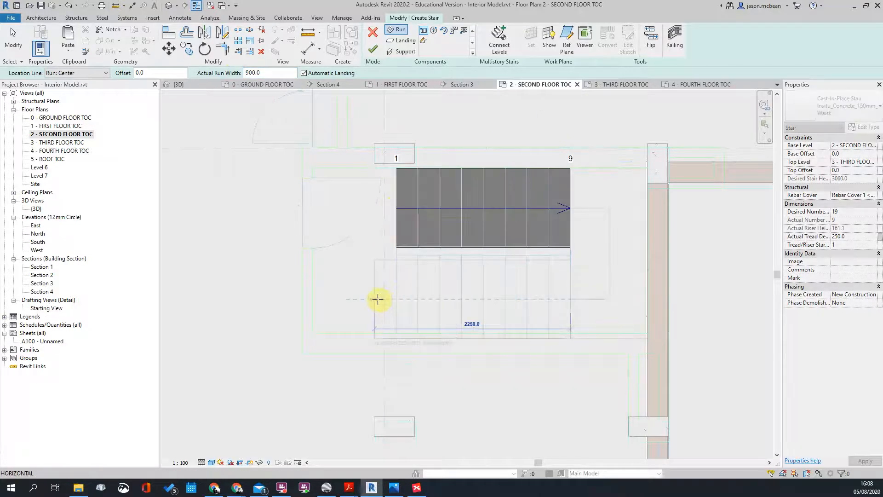
{"action": "left_click", "coordinate": [381, 300]}
{"action": "scroll", "coordinate": [410, 225], "scroll_direction": "down", "scroll_amount": 2}
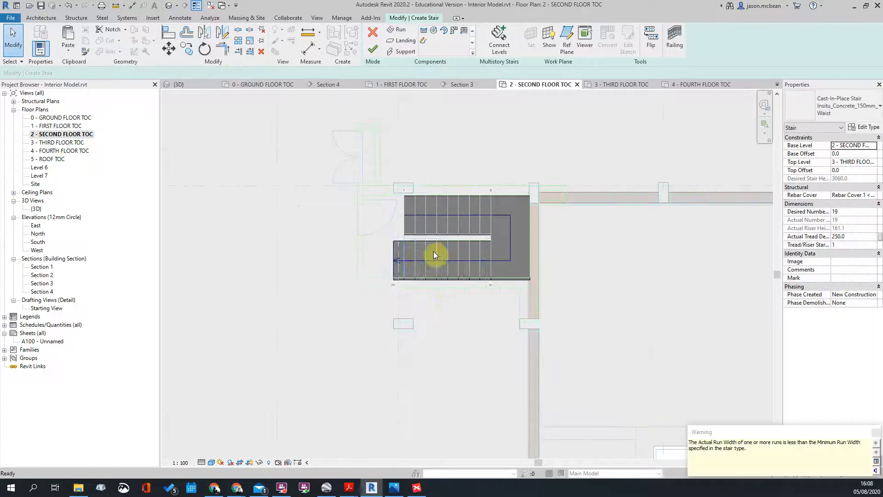
{"action": "scroll", "coordinate": [434, 253], "scroll_direction": "down", "scroll_amount": 2}
{"action": "scroll", "coordinate": [457, 249], "scroll_direction": "up", "scroll_amount": 2}
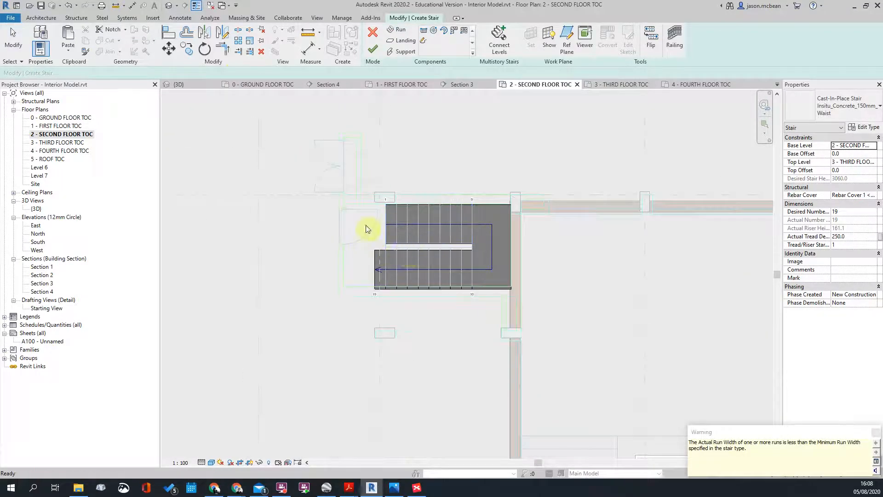
{"action": "key", "text": "Escape"}
{"action": "scroll", "coordinate": [387, 226], "scroll_direction": "up", "scroll_amount": 2}
{"action": "scroll", "coordinate": [409, 214], "scroll_direction": "down", "scroll_amount": 2}
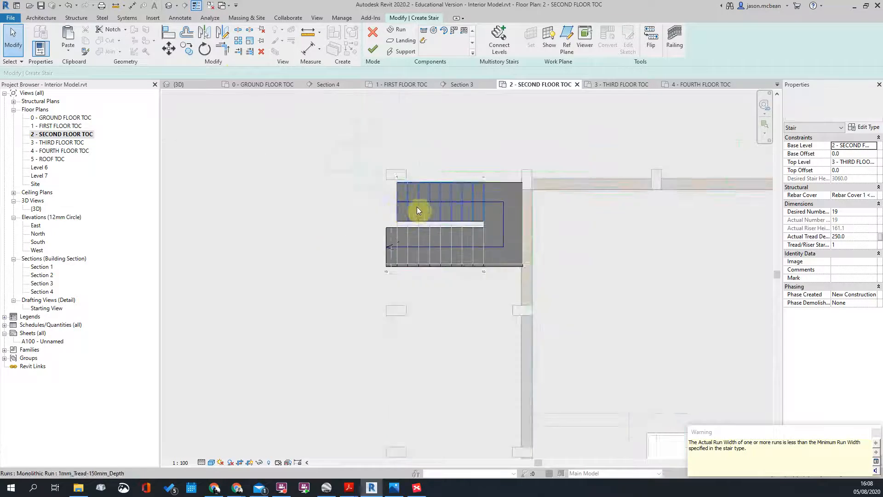
{"action": "scroll", "coordinate": [423, 210], "scroll_direction": "down", "scroll_amount": 3}
Step: Finish the second-floor stair and locate the Section 3 line in plan
{"action": "left_click", "coordinate": [374, 48]}
{"action": "scroll", "coordinate": [457, 227], "scroll_direction": "down", "scroll_amount": 3}
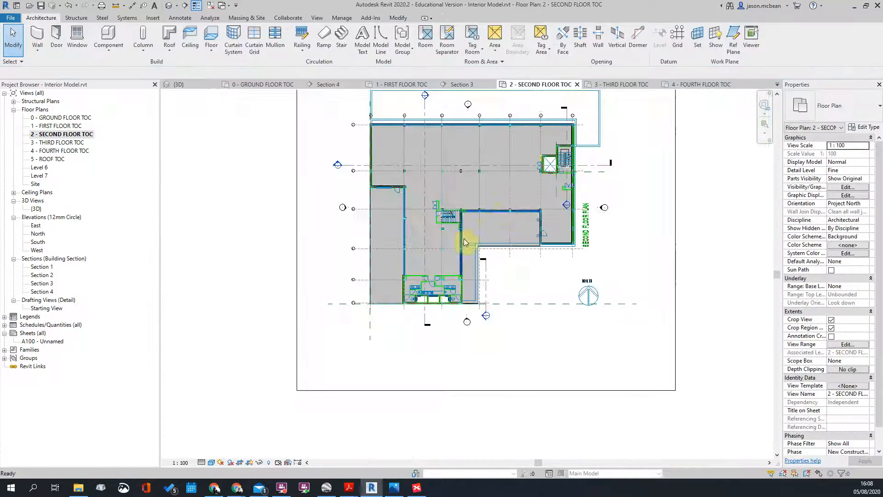
{"action": "scroll", "coordinate": [423, 206], "scroll_direction": "up", "scroll_amount": 4}
{"action": "scroll", "coordinate": [417, 210], "scroll_direction": "down", "scroll_amount": 1}
{"action": "left_click", "coordinate": [296, 135]}
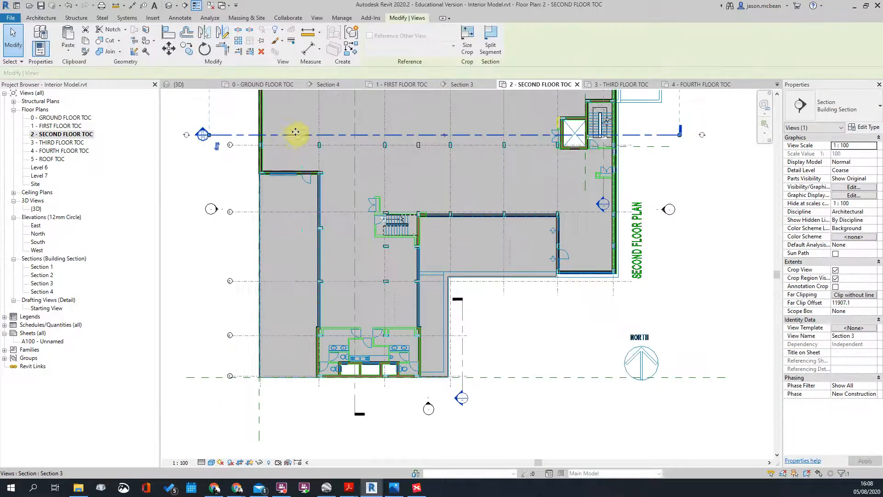
{"action": "key", "text": "Escape"}
{"action": "scroll", "coordinate": [546, 212], "scroll_direction": "down", "scroll_amount": 2}
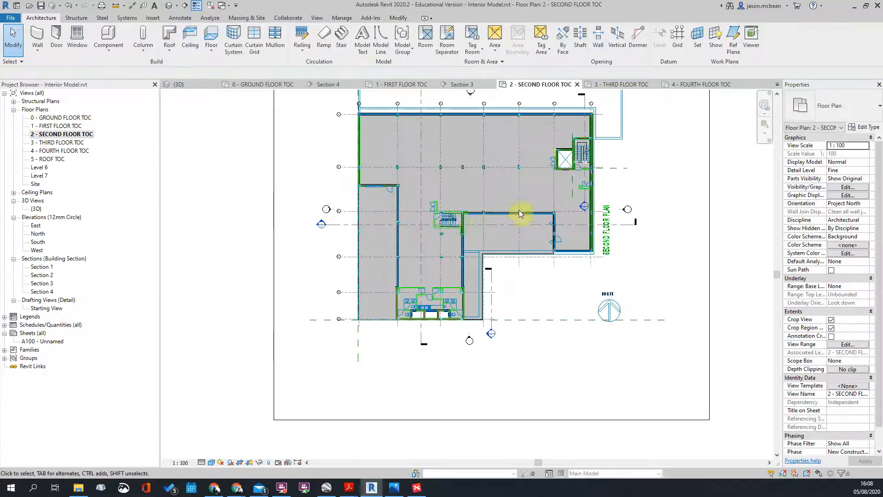
{"action": "scroll", "coordinate": [465, 220], "scroll_direction": "up", "scroll_amount": 4}
{"action": "scroll", "coordinate": [460, 226], "scroll_direction": "down", "scroll_amount": 3}
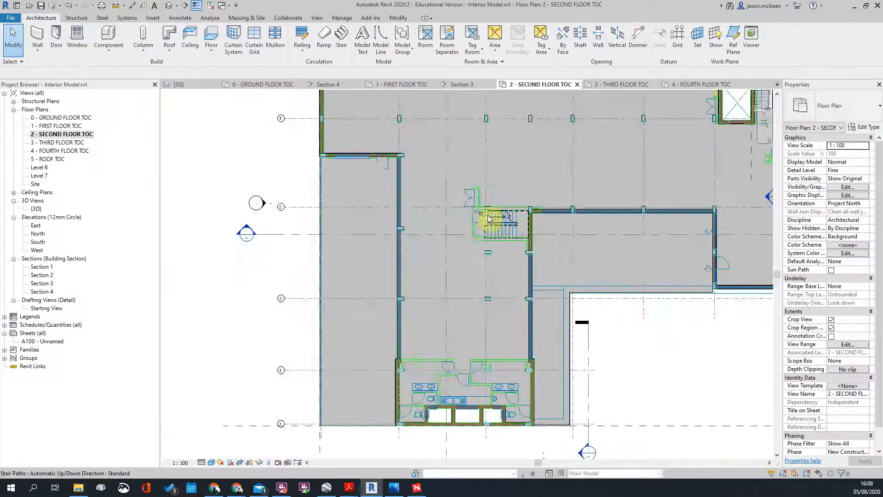
{"action": "scroll", "coordinate": [384, 217], "scroll_direction": "up", "scroll_amount": 3}
{"action": "scroll", "coordinate": [338, 208], "scroll_direction": "down", "scroll_amount": 1}
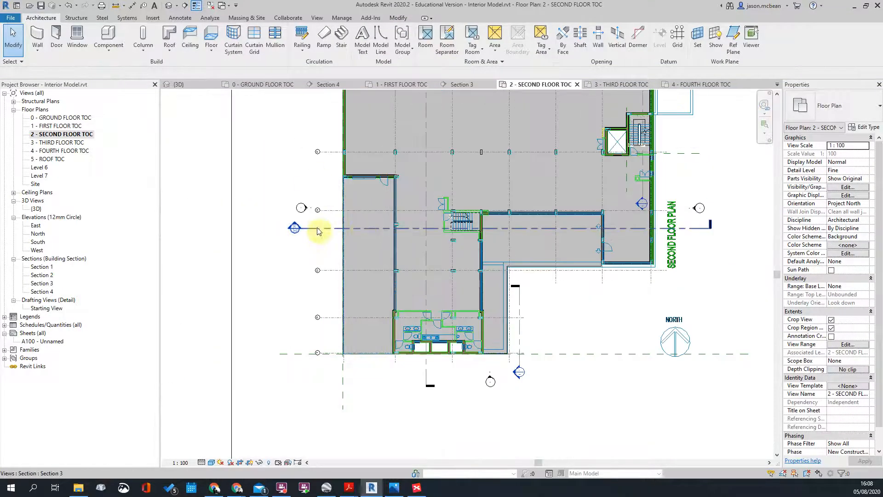
Step: Open Section 3 and delete the stair railing
{"action": "double_click", "coordinate": [295, 227]}
{"action": "scroll", "coordinate": [389, 216], "scroll_direction": "up", "scroll_amount": 5}
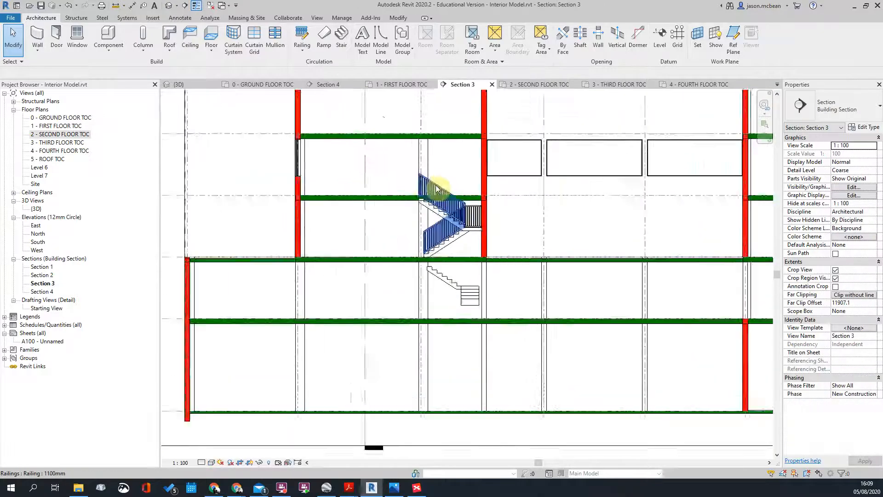
{"action": "left_click", "coordinate": [491, 244]}
{"action": "key", "text": "Delete"}
{"action": "key", "text": "ctrl+z"}
{"action": "key", "text": "Delete"}
{"action": "scroll", "coordinate": [404, 256], "scroll_direction": "up", "scroll_amount": 3}
{"action": "scroll", "coordinate": [414, 247], "scroll_direction": "down", "scroll_amount": 2}
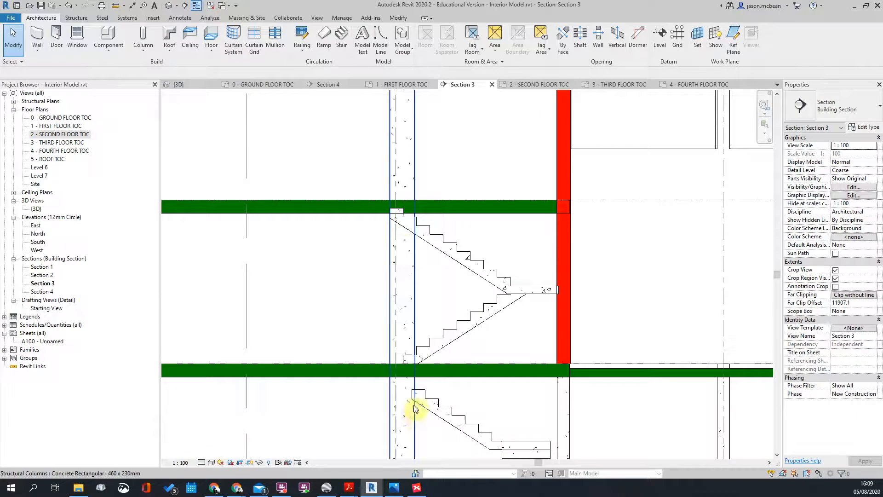
Step: Select the concrete stair in the section, cycling the highlight from column to stair
{"action": "left_click", "coordinate": [406, 361]}
{"action": "scroll", "coordinate": [584, 309], "scroll_direction": "up", "scroll_amount": 3}
{"action": "scroll", "coordinate": [558, 299], "scroll_direction": "down", "scroll_amount": 3}
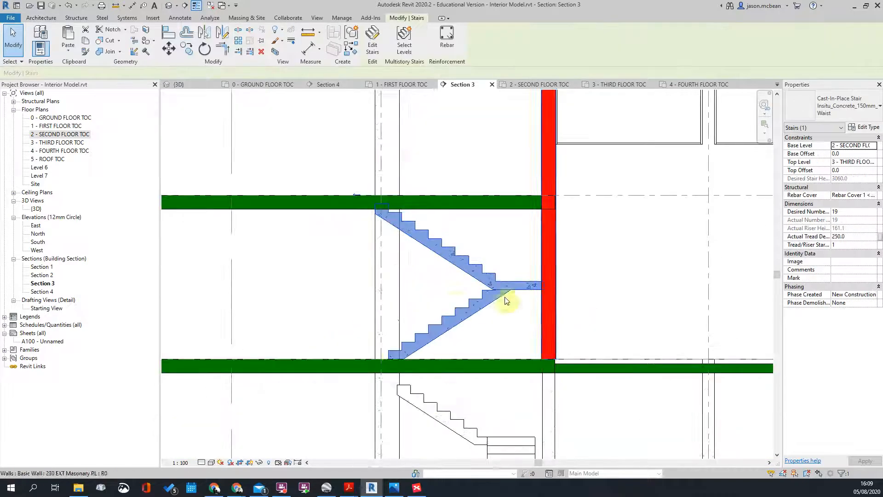
{"action": "key", "text": "Escape"}
{"action": "scroll", "coordinate": [392, 214], "scroll_direction": "up", "scroll_amount": 2}
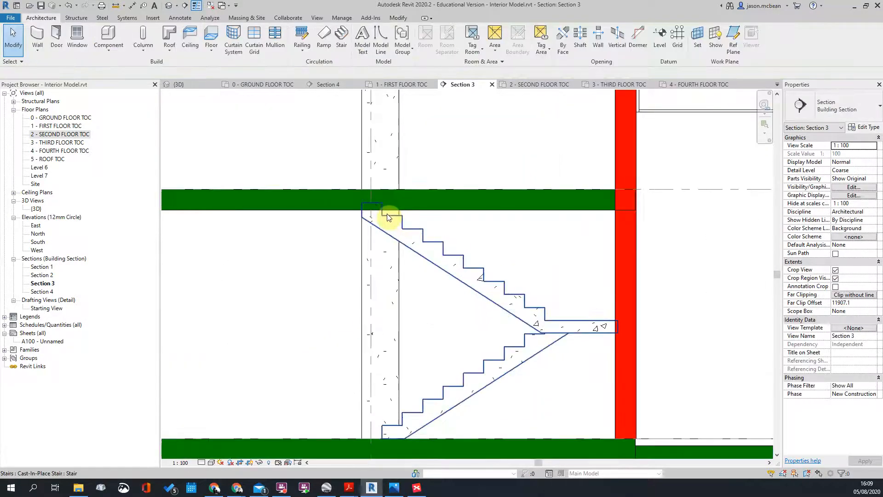
{"action": "scroll", "coordinate": [572, 306], "scroll_direction": "down", "scroll_amount": 2}
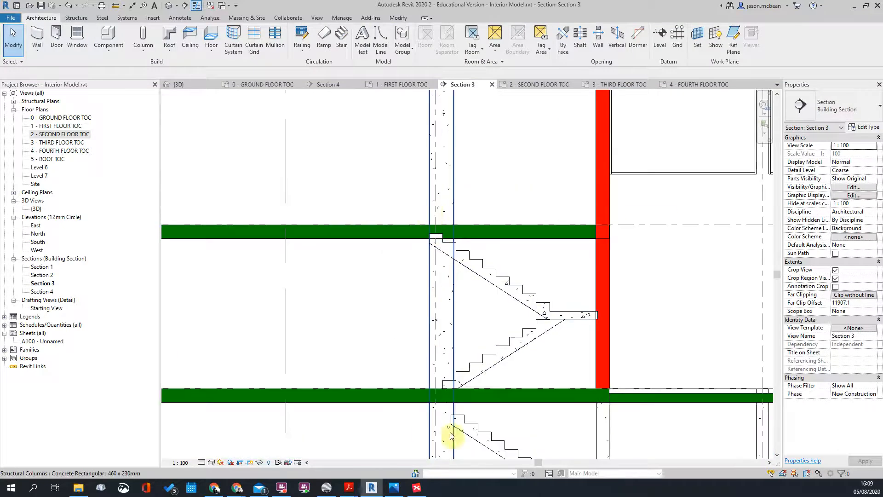
{"action": "key", "text": "Tab"}
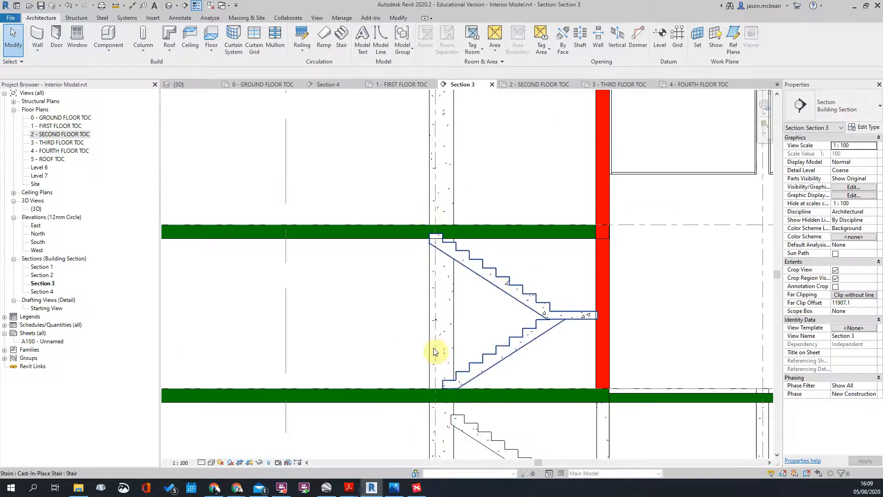
{"action": "scroll", "coordinate": [558, 320], "scroll_direction": "down", "scroll_amount": 1}
{"action": "scroll", "coordinate": [558, 321], "scroll_direction": "up", "scroll_amount": 3}
{"action": "scroll", "coordinate": [558, 320], "scroll_direction": "down", "scroll_amount": 3}
{"action": "scroll", "coordinate": [558, 321], "scroll_direction": "up", "scroll_amount": 3}
{"action": "scroll", "coordinate": [558, 320], "scroll_direction": "down", "scroll_amount": 2}
{"action": "left_click", "coordinate": [562, 320]}
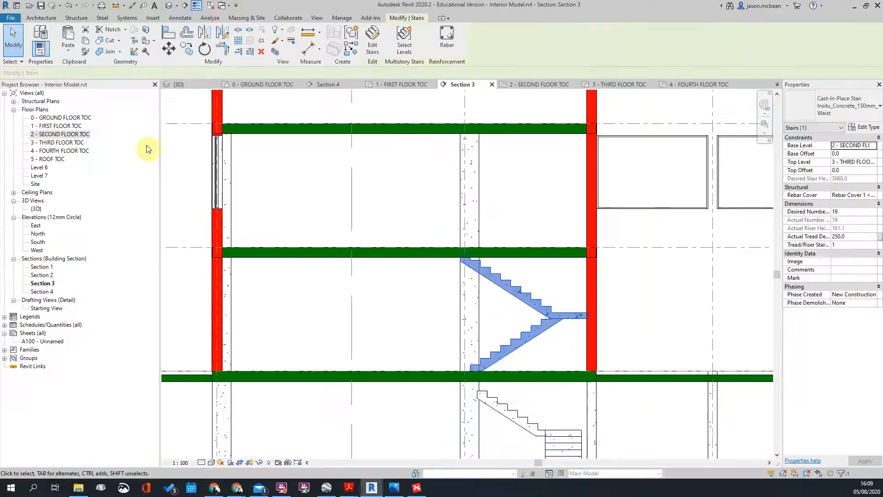
Step: Open the 2 - SECOND FLOOR TOC plan and select the stair
{"action": "double_click", "coordinate": [75, 137]}
{"action": "scroll", "coordinate": [405, 240], "scroll_direction": "up", "scroll_amount": 4}
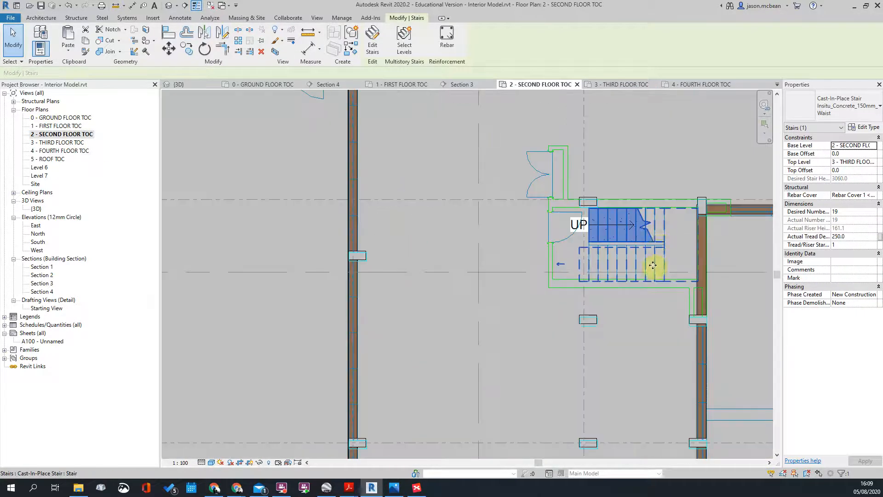
{"action": "scroll", "coordinate": [652, 255], "scroll_direction": "up", "scroll_amount": 3}
{"action": "key", "text": "Escape"}
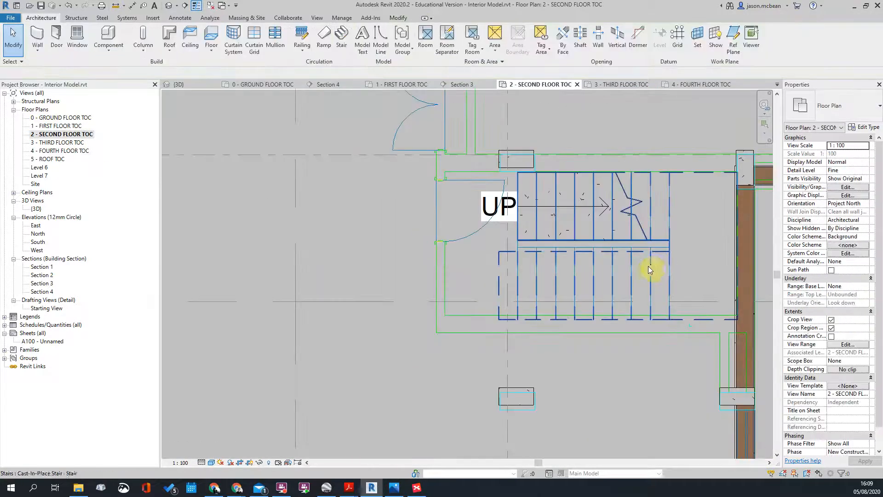
{"action": "left_click", "coordinate": [535, 232]}
{"action": "middle_click_drag", "start_coordinate": [611, 285], "coordinate": [568, 276]}
{"action": "scroll", "coordinate": [568, 276], "scroll_direction": "up", "scroll_amount": 1}
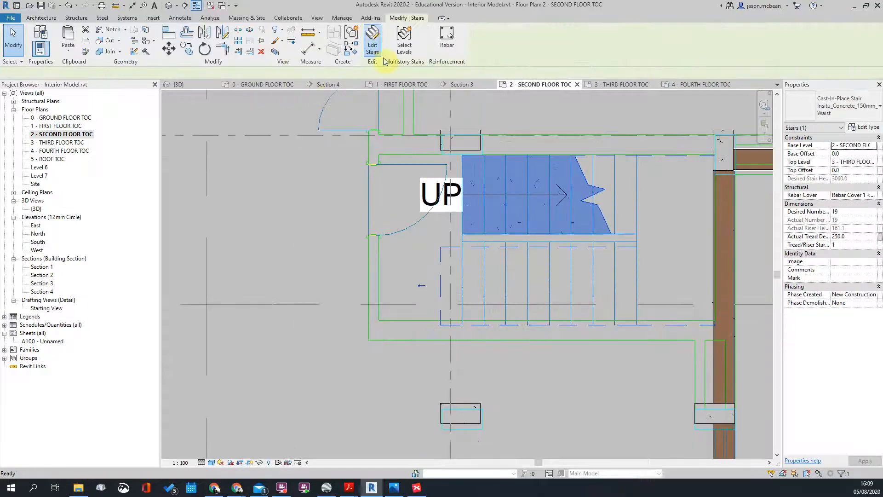
Step: In stair edit mode, move the upper run 260 to the left
{"action": "left_click", "coordinate": [373, 42]}
{"action": "left_click", "coordinate": [466, 233]}
{"action": "scroll", "coordinate": [462, 239], "scroll_direction": "up", "scroll_amount": 3}
{"action": "key", "text": "m"}
{"action": "key", "text": "v"}
{"action": "left_click", "coordinate": [458, 230]}
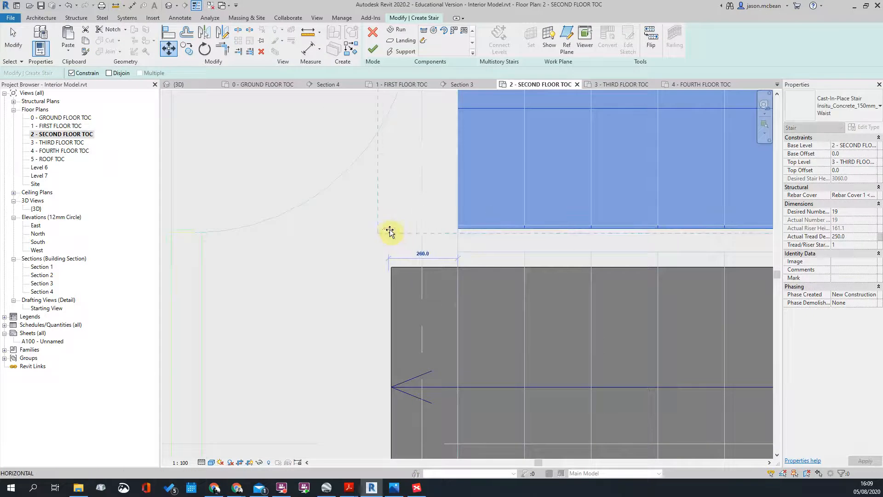
{"action": "left_click", "coordinate": [390, 230]}
{"action": "left_click", "coordinate": [492, 237]}
{"action": "scroll", "coordinate": [471, 238], "scroll_direction": "down", "scroll_amount": 3}
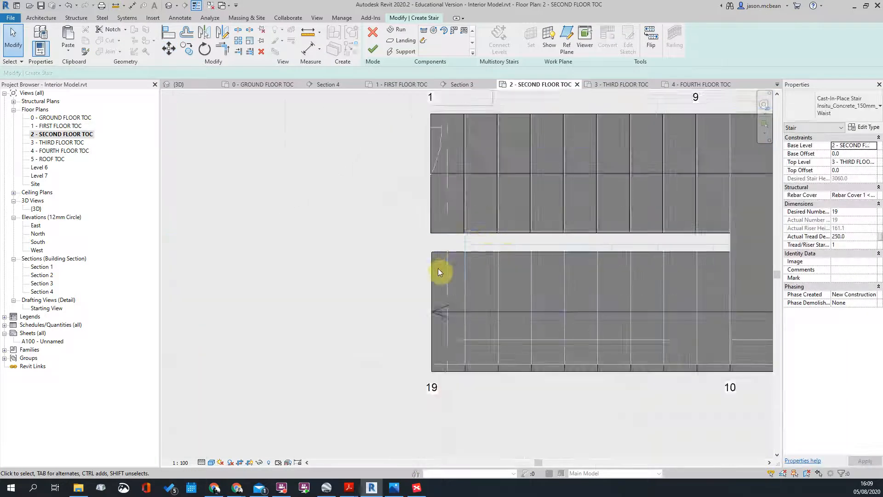
{"action": "scroll", "coordinate": [438, 258], "scroll_direction": "up", "scroll_amount": 3}
Step: Align the upper run's left edge with the lower run's left edge
{"action": "key", "text": "a"}
{"action": "key", "text": "l"}
{"action": "left_click", "coordinate": [425, 264]}
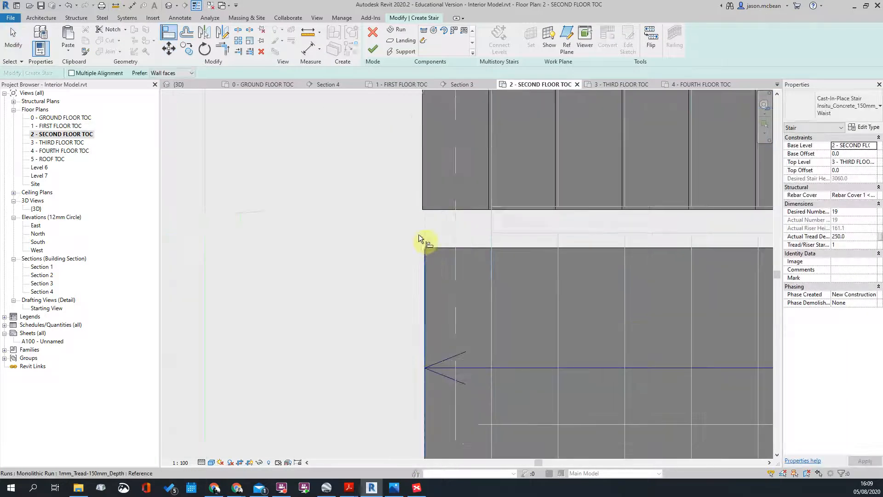
{"action": "left_click", "coordinate": [422, 189]}
{"action": "scroll", "coordinate": [414, 221], "scroll_direction": "down", "scroll_amount": 3}
{"action": "scroll", "coordinate": [611, 234], "scroll_direction": "up", "scroll_amount": 2}
{"action": "scroll", "coordinate": [537, 176], "scroll_direction": "down", "scroll_amount": 2}
{"action": "key", "text": "Escape"}
Step: Finish editing the stair, then reselect the cast-in-place stair on the plan
{"action": "left_click", "coordinate": [373, 51]}
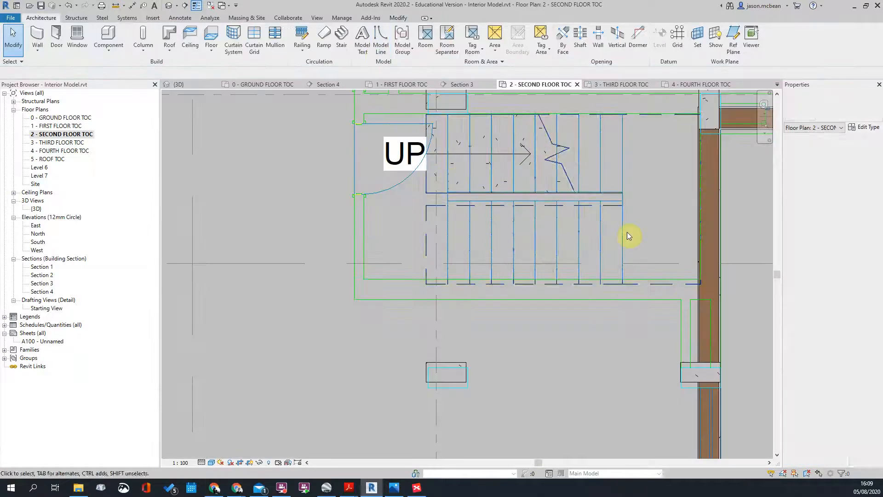
{"action": "scroll", "coordinate": [626, 345], "scroll_direction": "down", "scroll_amount": 2}
{"action": "scroll", "coordinate": [626, 300], "scroll_direction": "up", "scroll_amount": 1}
{"action": "scroll", "coordinate": [619, 194], "scroll_direction": "up", "scroll_amount": 3}
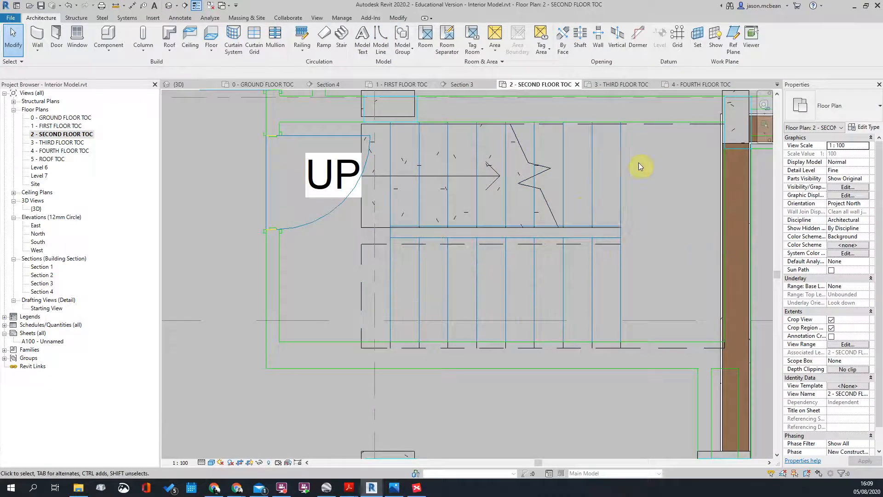
{"action": "scroll", "coordinate": [575, 157], "scroll_direction": "down", "scroll_amount": 1}
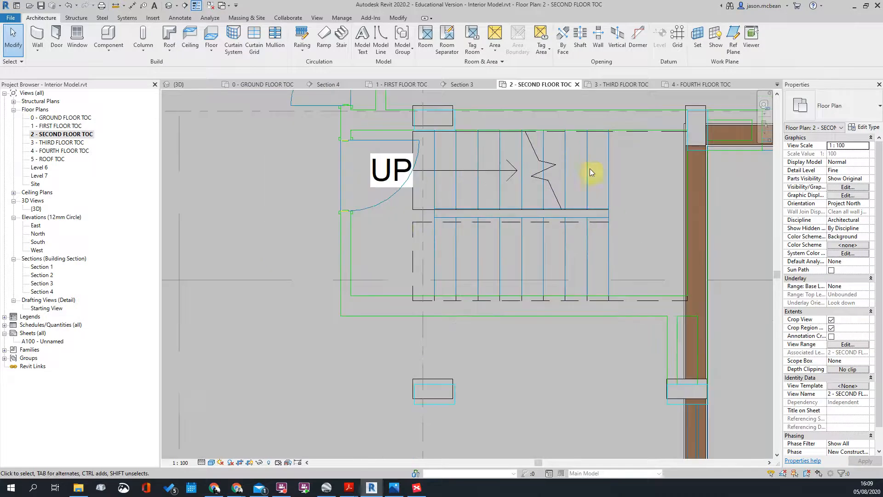
{"action": "scroll", "coordinate": [414, 276], "scroll_direction": "up", "scroll_amount": 2}
{"action": "scroll", "coordinate": [453, 267], "scroll_direction": "down", "scroll_amount": 2}
{"action": "scroll", "coordinate": [450, 308], "scroll_direction": "up", "scroll_amount": 2}
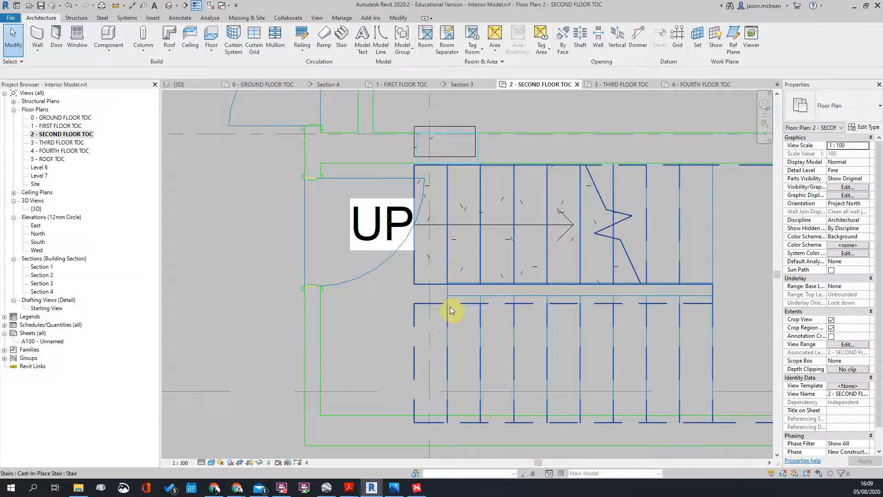
{"action": "left_click", "coordinate": [476, 330]}
{"action": "scroll", "coordinate": [437, 244], "scroll_direction": "down", "scroll_amount": 4}
{"action": "key", "text": "Escape"}
{"action": "scroll", "coordinate": [388, 210], "scroll_direction": "up", "scroll_amount": 3}
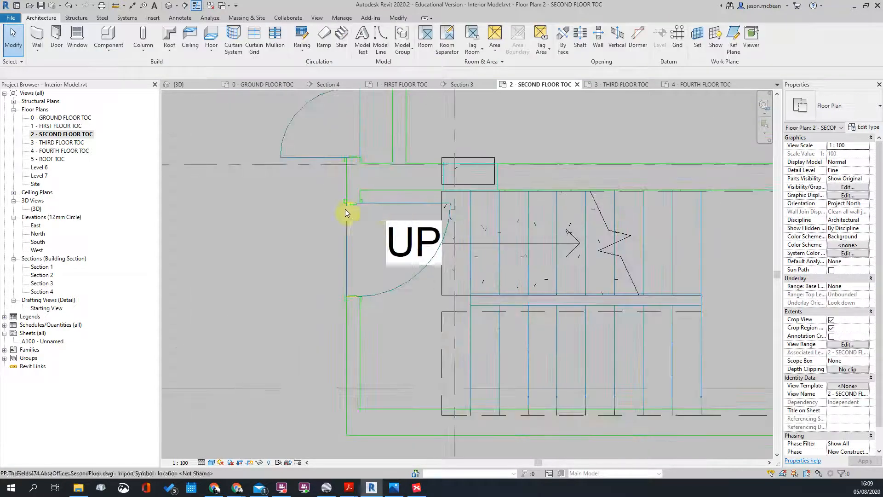
{"action": "scroll", "coordinate": [377, 214], "scroll_direction": "down", "scroll_amount": 4}
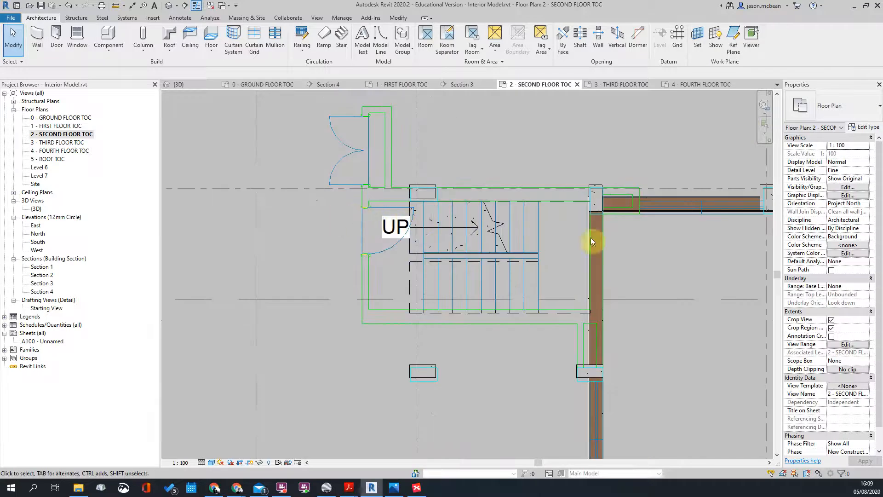
{"action": "scroll", "coordinate": [488, 230], "scroll_direction": "up", "scroll_amount": 3}
{"action": "scroll", "coordinate": [488, 225], "scroll_direction": "down", "scroll_amount": 3}
{"action": "scroll", "coordinate": [440, 290], "scroll_direction": "up", "scroll_amount": 2}
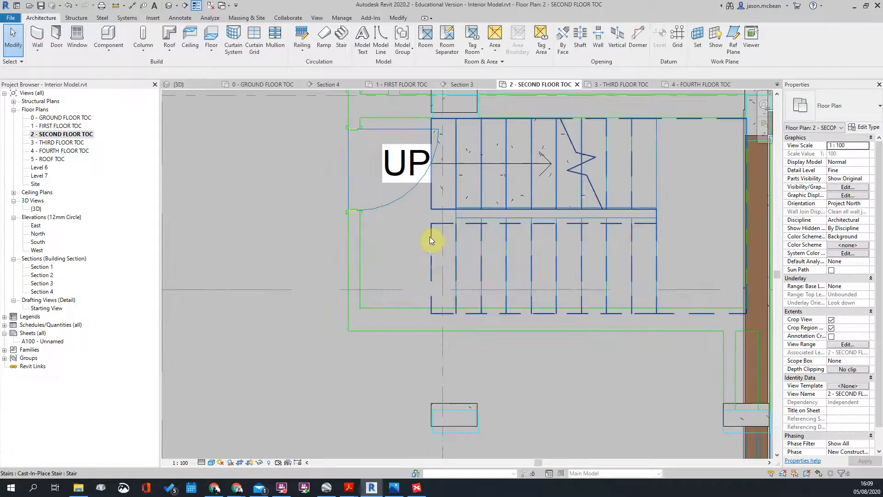
{"action": "left_click", "coordinate": [430, 236]}
Step: Re-enter stair editing and start moving the lower run, then cancel the move
{"action": "left_click", "coordinate": [372, 42]}
{"action": "scroll", "coordinate": [457, 148], "scroll_direction": "up", "scroll_amount": 2}
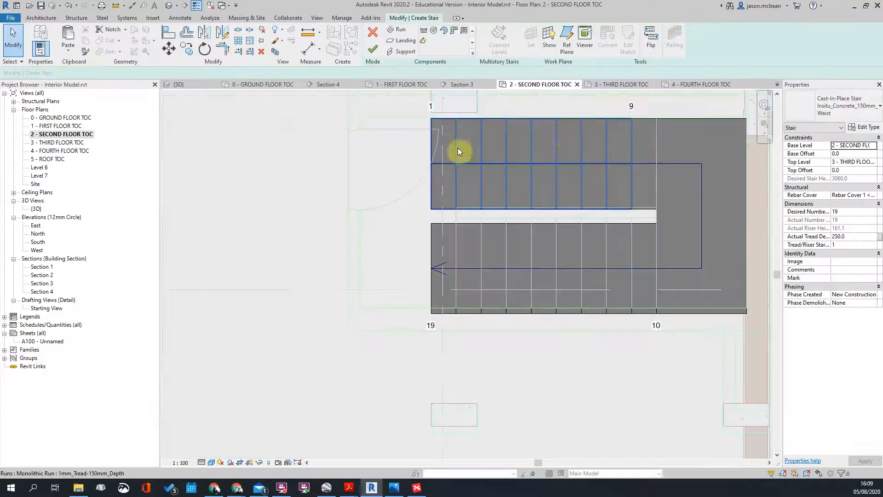
{"action": "scroll", "coordinate": [509, 233], "scroll_direction": "up", "scroll_amount": 1}
{"action": "scroll", "coordinate": [397, 251], "scroll_direction": "down", "scroll_amount": 3}
{"action": "scroll", "coordinate": [396, 252], "scroll_direction": "up", "scroll_amount": 2}
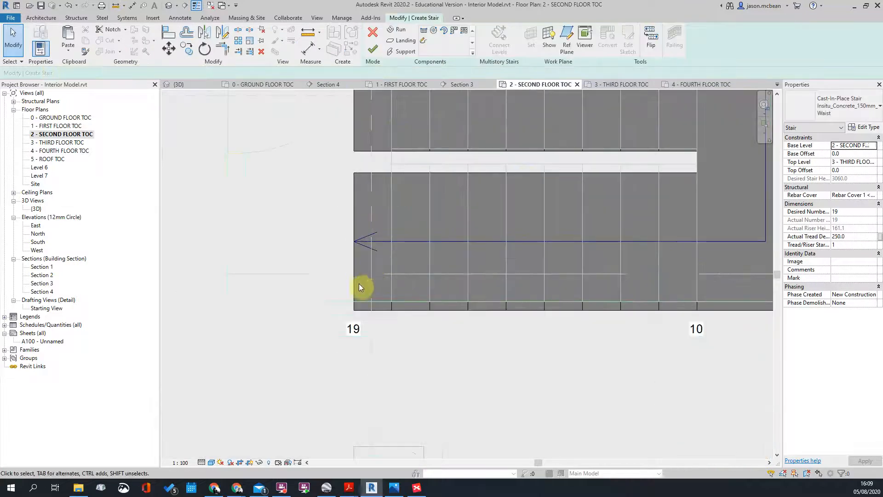
{"action": "left_click", "coordinate": [389, 313]}
{"action": "scroll", "coordinate": [389, 315], "scroll_direction": "up", "scroll_amount": 2}
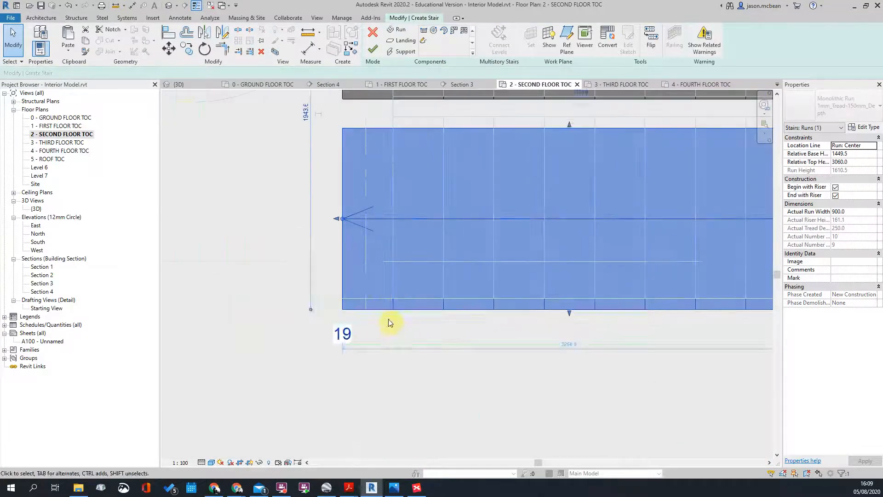
{"action": "key", "text": "m"}
{"action": "key", "text": "v"}
{"action": "key", "text": "Escape"}
{"action": "key", "text": "Escape"}
Step: Select the upper run and start a move, then cancel it
{"action": "scroll", "coordinate": [375, 159], "scroll_direction": "up", "scroll_amount": 2}
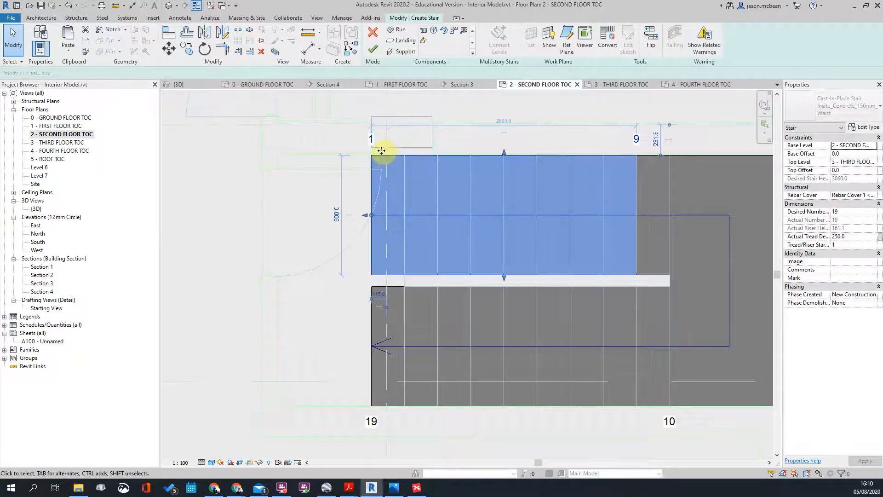
{"action": "left_click", "coordinate": [381, 151]}
{"action": "scroll", "coordinate": [353, 167], "scroll_direction": "up", "scroll_amount": 4}
{"action": "key", "text": "m"}
{"action": "key", "text": "v"}
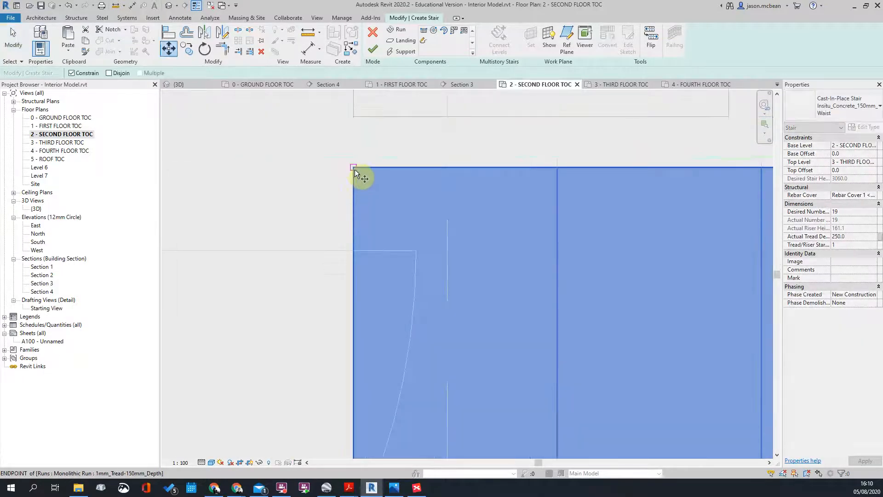
{"action": "key", "text": "Escape"}
{"action": "key", "text": "Escape"}
Step: Pan across the plan to inspect both stair ends and the landing
{"action": "scroll", "coordinate": [451, 230], "scroll_direction": "down", "scroll_amount": 4}
{"action": "scroll", "coordinate": [592, 257], "scroll_direction": "down", "scroll_amount": 3}
{"action": "middle_click_drag", "start_coordinate": [609, 266], "coordinate": [251, 251]}
{"action": "scroll", "coordinate": [615, 210], "scroll_direction": "up", "scroll_amount": 2}
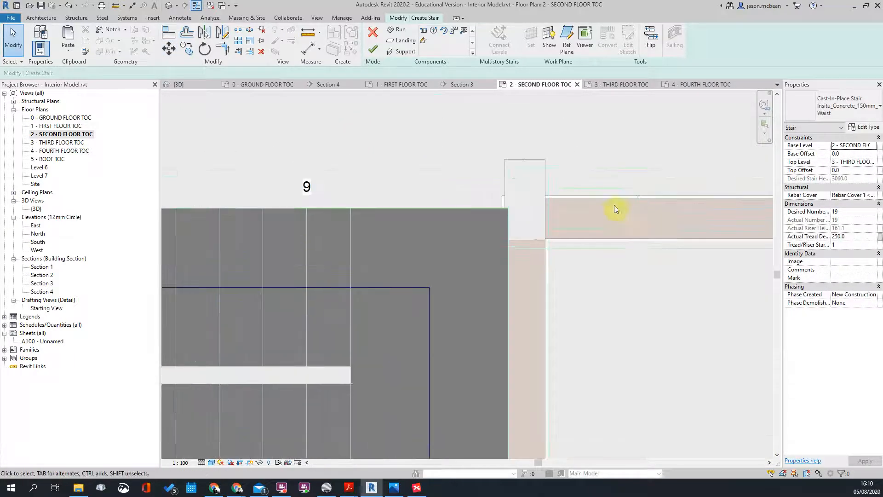
{"action": "scroll", "coordinate": [645, 217], "scroll_direction": "down", "scroll_amount": 3}
{"action": "scroll", "coordinate": [594, 230], "scroll_direction": "down", "scroll_amount": 1}
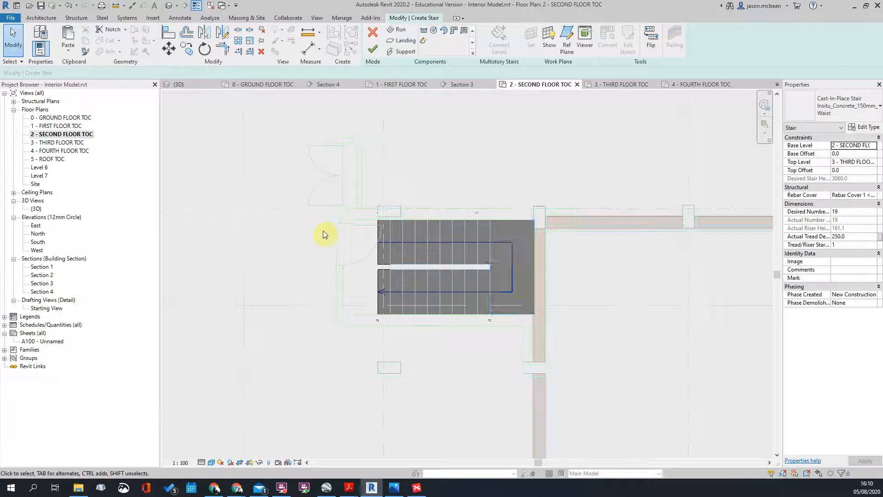
{"action": "scroll", "coordinate": [364, 230], "scroll_direction": "up", "scroll_amount": 2}
{"action": "scroll", "coordinate": [367, 220], "scroll_direction": "up", "scroll_amount": 2}
{"action": "middle_click_drag", "start_coordinate": [370, 210], "coordinate": [434, 219]}
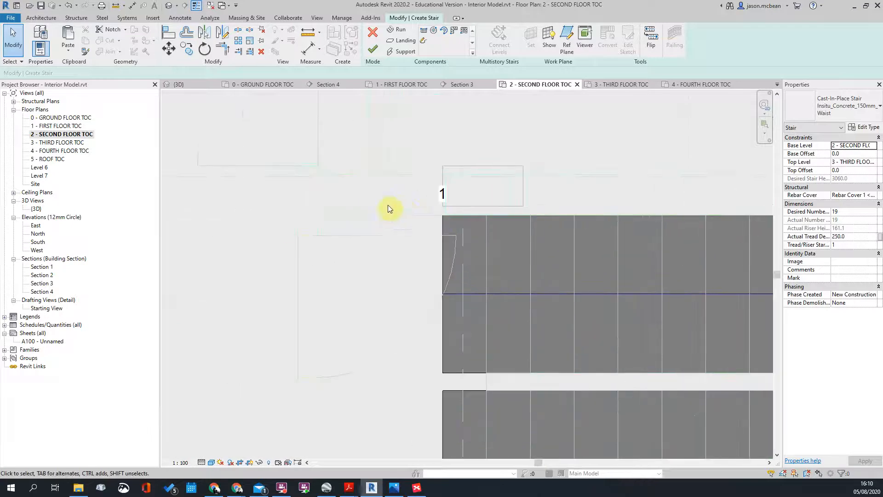
{"action": "scroll", "coordinate": [388, 207], "scroll_direction": "down", "scroll_amount": 2}
{"action": "middle_click_drag", "start_coordinate": [646, 211], "coordinate": [556, 230]}
{"action": "scroll", "coordinate": [318, 193], "scroll_direction": "up", "scroll_amount": 3}
{"action": "scroll", "coordinate": [365, 216], "scroll_direction": "up", "scroll_amount": 2}
{"action": "scroll", "coordinate": [569, 238], "scroll_direction": "down", "scroll_amount": 3}
{"action": "middle_click_drag", "start_coordinate": [254, 235], "coordinate": [513, 239]}
{"action": "scroll", "coordinate": [375, 237], "scroll_direction": "up", "scroll_amount": 2}
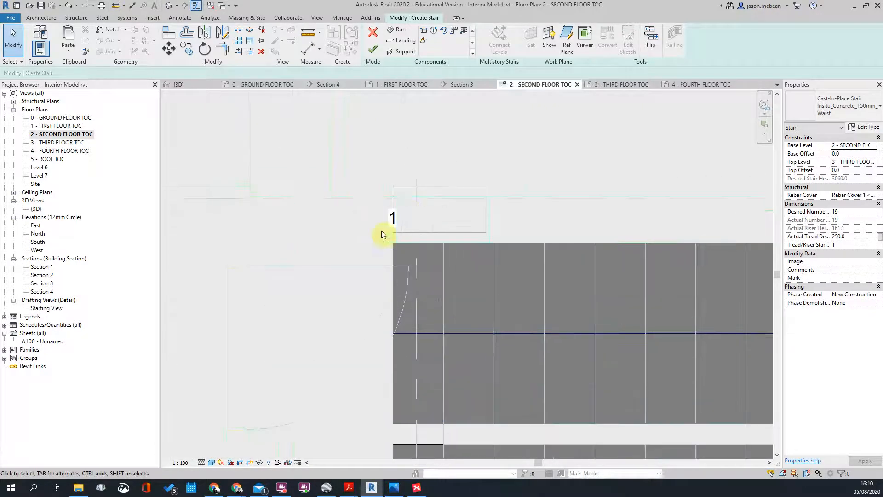
{"action": "scroll", "coordinate": [410, 239], "scroll_direction": "up", "scroll_amount": 3}
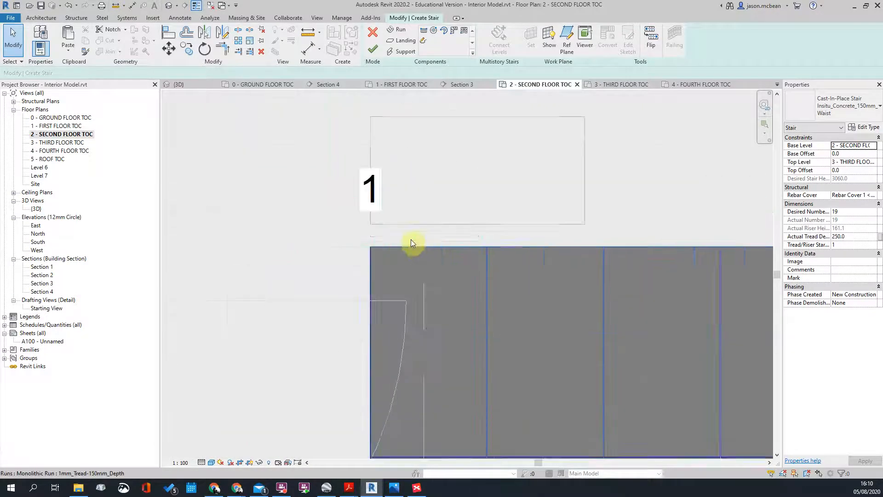
Step: Check the run's starting end, then finish edit mode to commit the stair
{"action": "left_click", "coordinate": [381, 243]}
{"action": "left_click", "coordinate": [419, 216]}
{"action": "scroll", "coordinate": [391, 211], "scroll_direction": "down", "scroll_amount": 5}
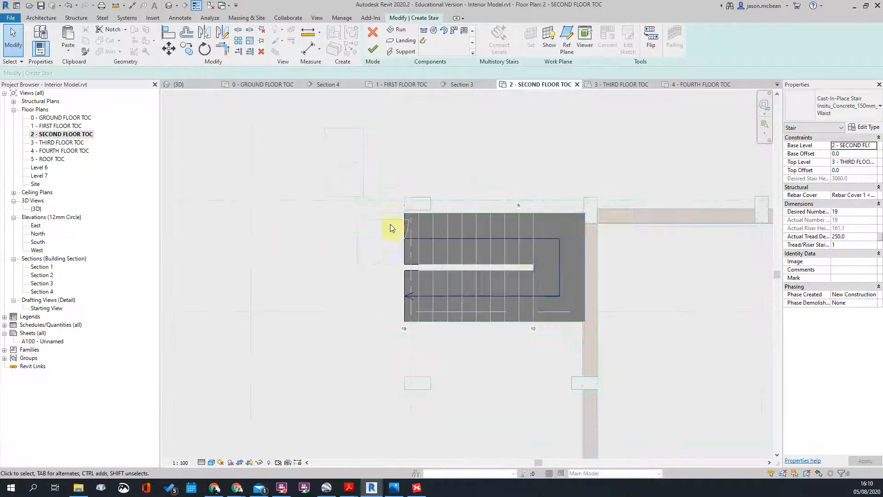
{"action": "scroll", "coordinate": [517, 252], "scroll_direction": "up", "scroll_amount": 2}
{"action": "scroll", "coordinate": [506, 254], "scroll_direction": "up", "scroll_amount": 1}
{"action": "scroll", "coordinate": [388, 241], "scroll_direction": "down", "scroll_amount": 2}
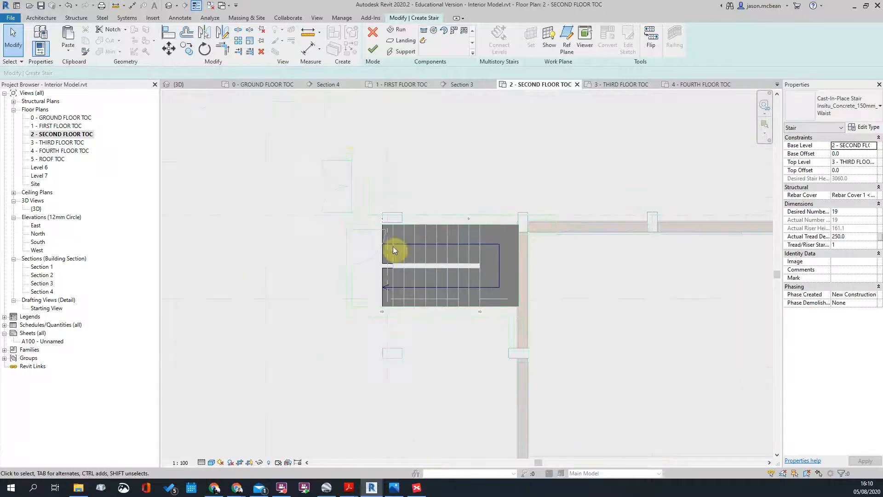
{"action": "scroll", "coordinate": [375, 288], "scroll_direction": "up", "scroll_amount": 3}
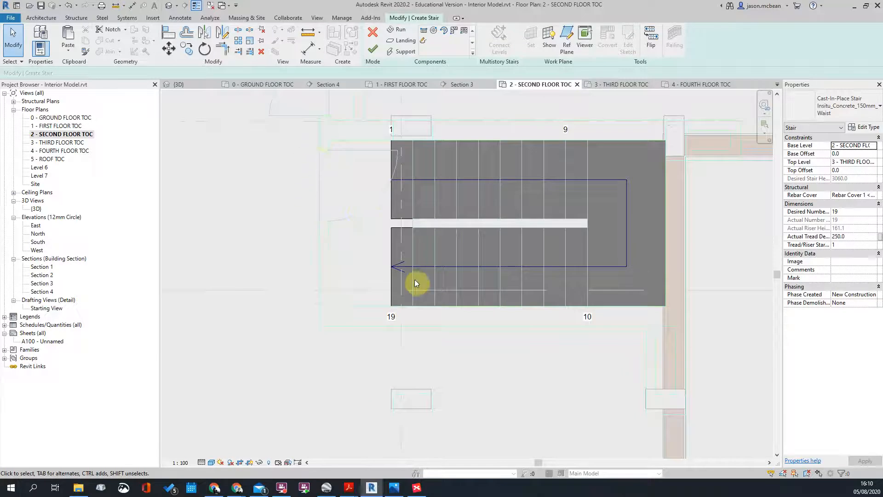
{"action": "scroll", "coordinate": [389, 201], "scroll_direction": "down", "scroll_amount": 2}
{"action": "scroll", "coordinate": [411, 222], "scroll_direction": "up", "scroll_amount": 2}
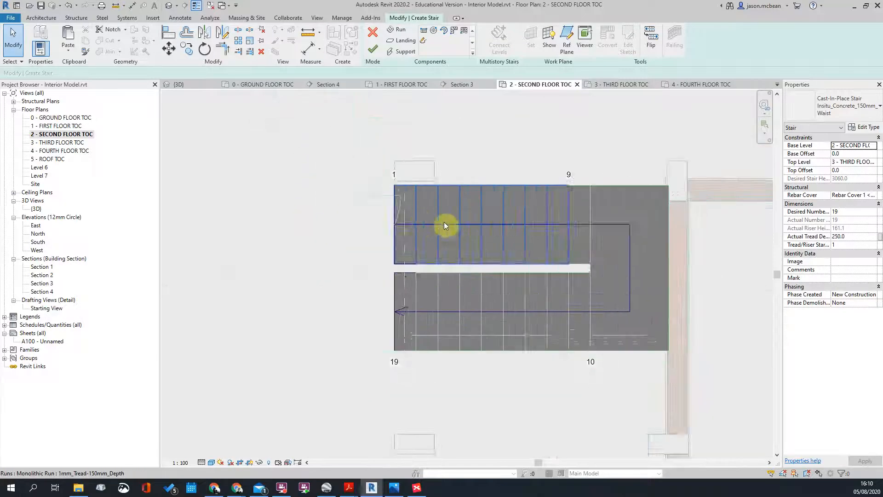
{"action": "scroll", "coordinate": [374, 221], "scroll_direction": "down", "scroll_amount": 3}
{"action": "scroll", "coordinate": [374, 220], "scroll_direction": "up", "scroll_amount": 3}
{"action": "scroll", "coordinate": [600, 269], "scroll_direction": "up", "scroll_amount": 2}
{"action": "scroll", "coordinate": [663, 247], "scroll_direction": "down", "scroll_amount": 1}
{"action": "scroll", "coordinate": [427, 230], "scroll_direction": "down", "scroll_amount": 2}
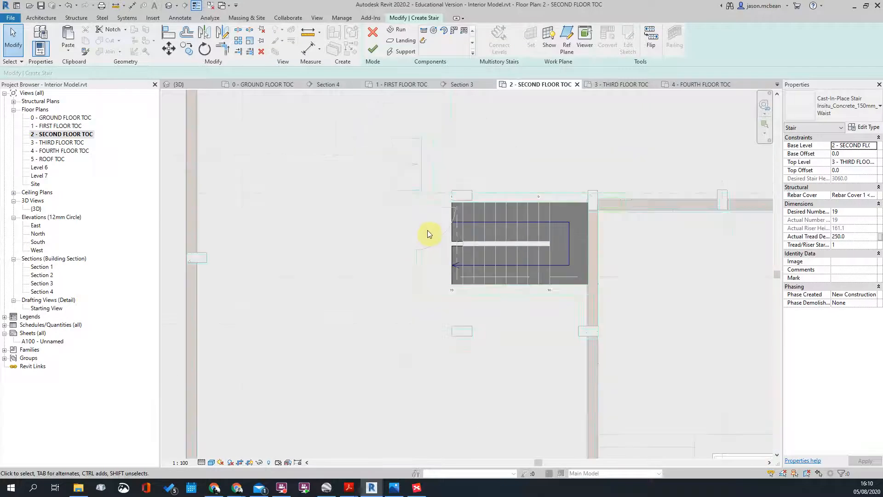
{"action": "left_click", "coordinate": [374, 49]}
{"action": "scroll", "coordinate": [373, 249], "scroll_direction": "down", "scroll_amount": 2}
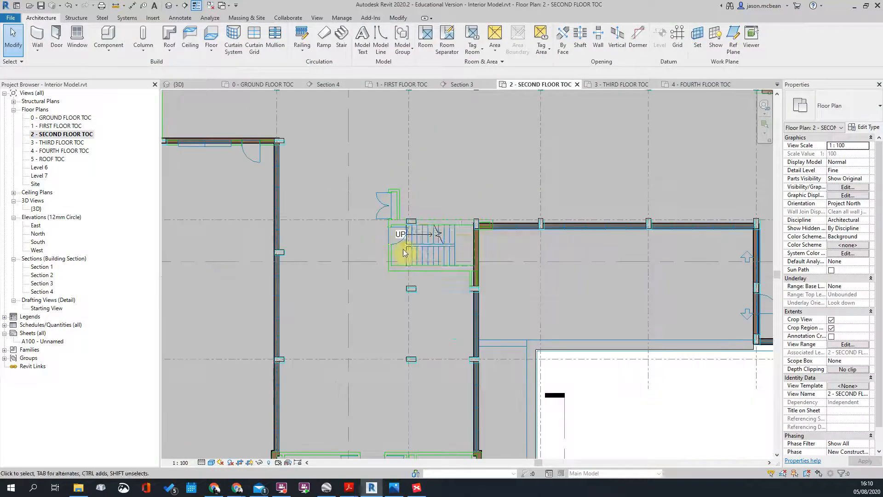
Step: Open Section 3, select the first-to-second-floor stair and start editing it
{"action": "scroll", "coordinate": [453, 248], "scroll_direction": "down", "scroll_amount": 3}
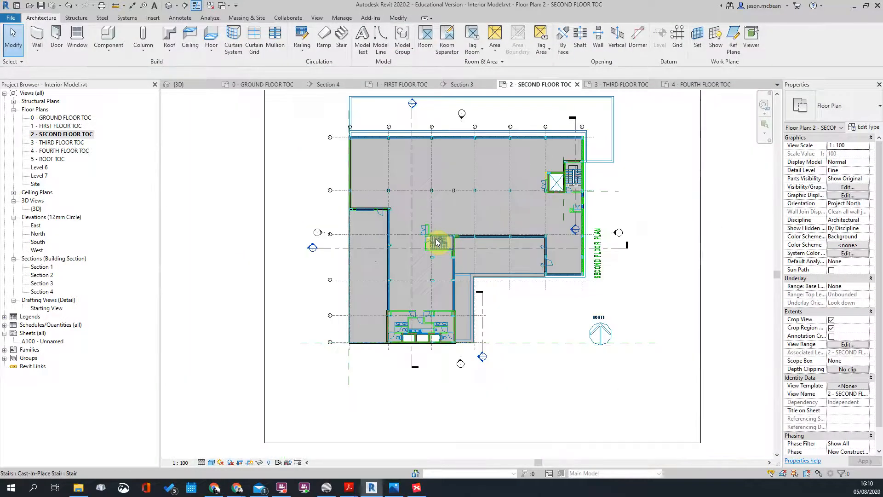
{"action": "double_click", "coordinate": [312, 248]}
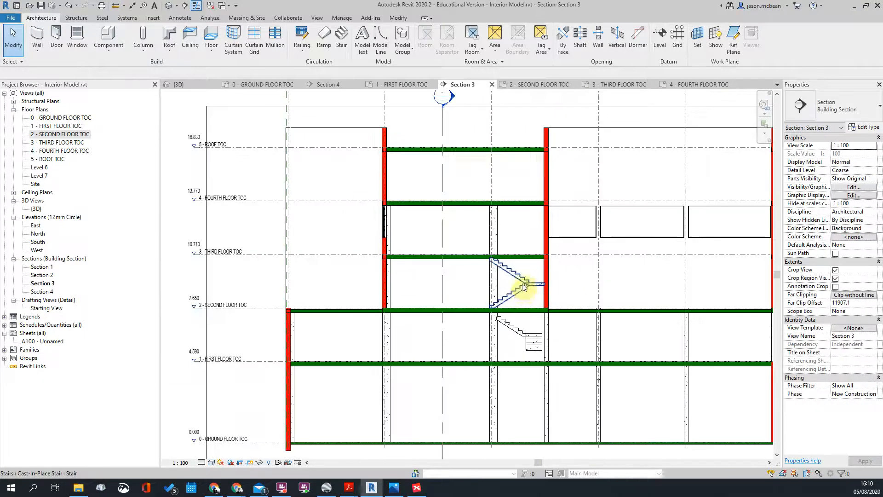
{"action": "left_click", "coordinate": [522, 285]}
{"action": "scroll", "coordinate": [496, 332], "scroll_direction": "up", "scroll_amount": 2}
{"action": "left_click", "coordinate": [518, 309]}
{"action": "left_click", "coordinate": [511, 301]}
{"action": "scroll", "coordinate": [510, 300], "scroll_direction": "up", "scroll_amount": 2}
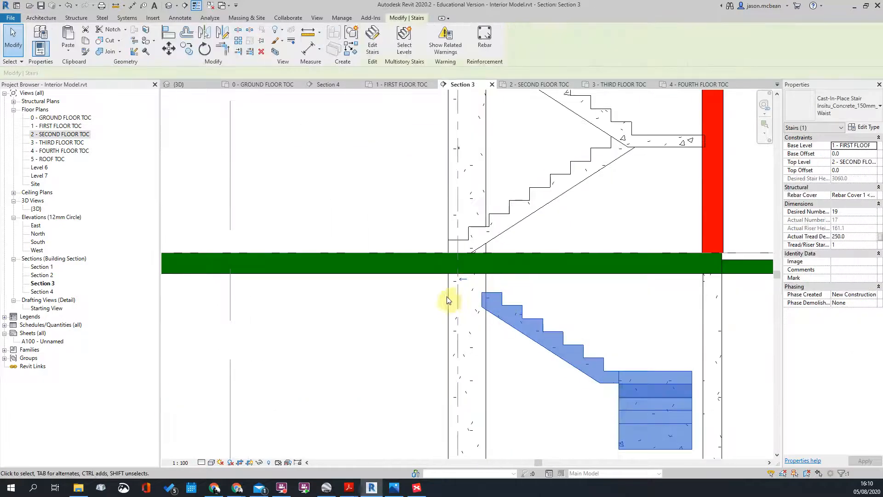
{"action": "scroll", "coordinate": [496, 269], "scroll_direction": "down", "scroll_amount": 3}
{"action": "left_click", "coordinate": [479, 274]}
{"action": "scroll", "coordinate": [477, 275], "scroll_direction": "up", "scroll_amount": 3}
{"action": "scroll", "coordinate": [474, 273], "scroll_direction": "down", "scroll_amount": 2}
{"action": "scroll", "coordinate": [493, 281], "scroll_direction": "up", "scroll_amount": 2}
{"action": "left_click", "coordinate": [496, 282]}
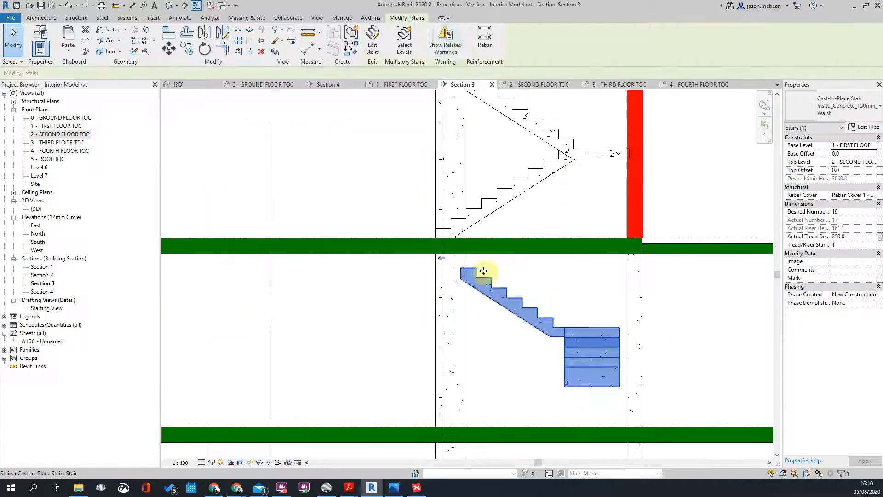
{"action": "left_click", "coordinate": [372, 44]}
Step: Drag the lower run's end handle in Section 3 to add one riser
{"action": "left_click", "coordinate": [476, 274]}
{"action": "scroll", "coordinate": [460, 263], "scroll_direction": "up", "scroll_amount": 2}
{"action": "left_click_drag", "start_coordinate": [459, 253], "coordinate": [418, 236]}
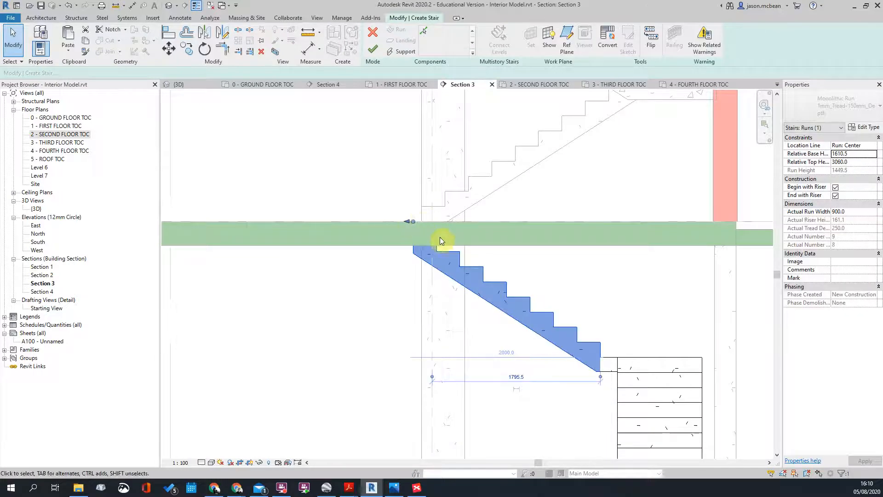
{"action": "scroll", "coordinate": [437, 250], "scroll_direction": "down", "scroll_amount": 2}
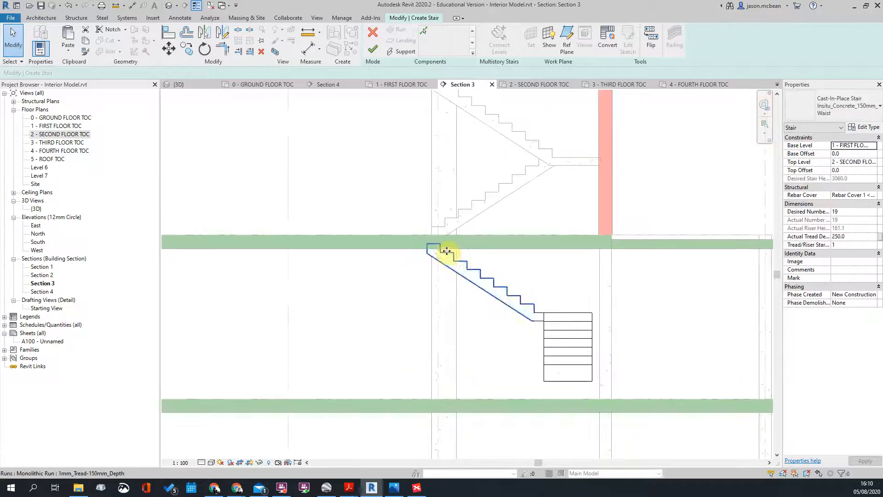
{"action": "scroll", "coordinate": [442, 252], "scroll_direction": "up", "scroll_amount": 1}
Step: Check the 19-riser run reaches the second floor slab, then open 1 - FIRST FLOOR TOC
{"action": "left_click", "coordinate": [438, 253]}
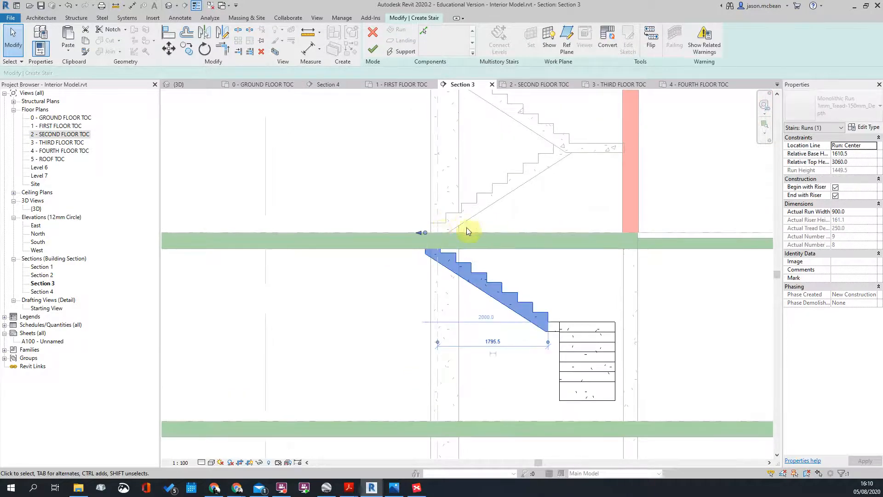
{"action": "middle_click_drag", "start_coordinate": [450, 250], "coordinate": [450, 243]}
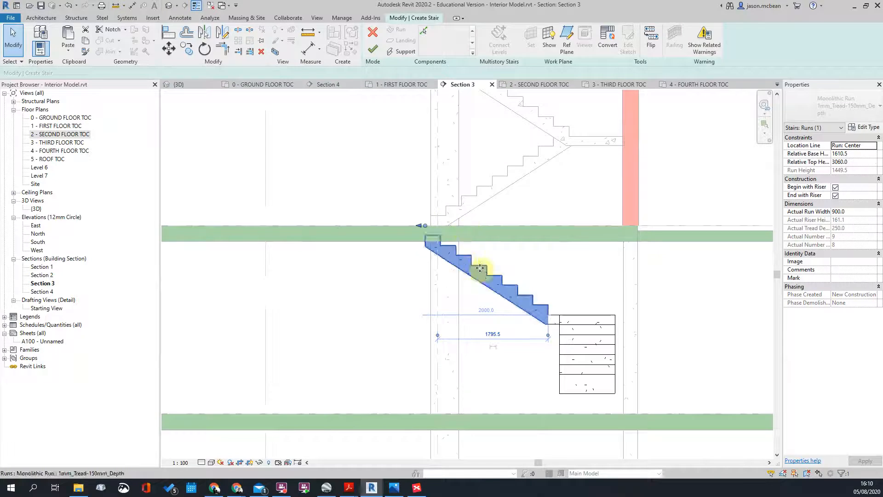
{"action": "left_click", "coordinate": [522, 265]}
{"action": "scroll", "coordinate": [493, 288], "scroll_direction": "down", "scroll_amount": 2}
{"action": "scroll", "coordinate": [459, 272], "scroll_direction": "up", "scroll_amount": 1}
{"action": "scroll", "coordinate": [467, 280], "scroll_direction": "down", "scroll_amount": 2}
{"action": "scroll", "coordinate": [459, 284], "scroll_direction": "up", "scroll_amount": 2}
{"action": "scroll", "coordinate": [458, 284], "scroll_direction": "down", "scroll_amount": 2}
{"action": "scroll", "coordinate": [473, 264], "scroll_direction": "up", "scroll_amount": 2}
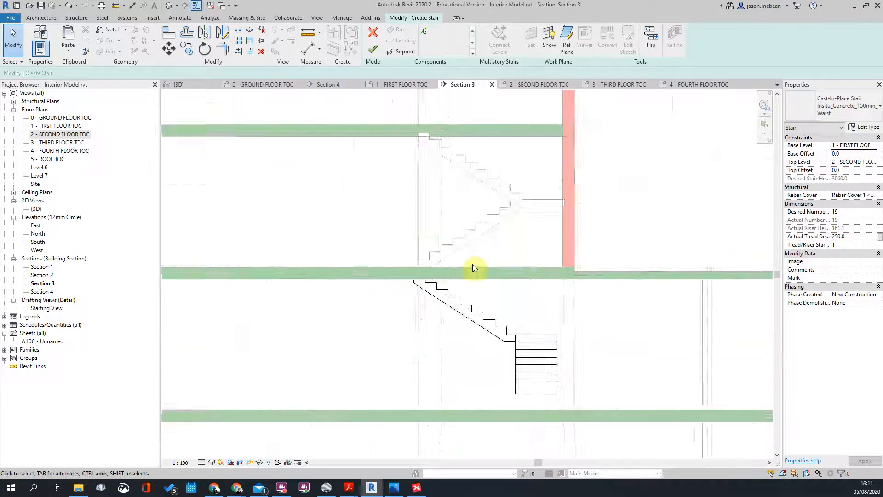
{"action": "scroll", "coordinate": [473, 264], "scroll_direction": "down", "scroll_amount": 3}
{"action": "scroll", "coordinate": [450, 315], "scroll_direction": "up", "scroll_amount": 1}
{"action": "left_click", "coordinate": [462, 297]}
{"action": "left_click", "coordinate": [477, 363]}
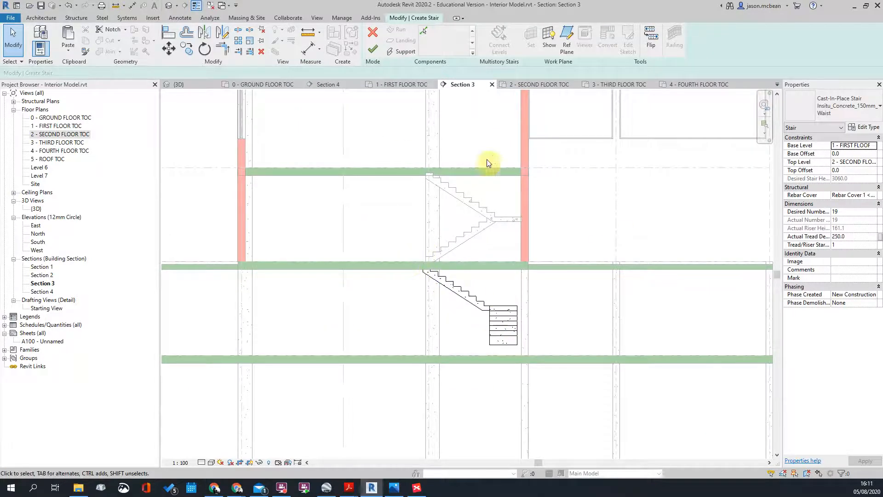
{"action": "scroll", "coordinate": [435, 204], "scroll_direction": "down", "scroll_amount": 2}
{"action": "scroll", "coordinate": [442, 199], "scroll_direction": "up", "scroll_amount": 3}
{"action": "scroll", "coordinate": [443, 198], "scroll_direction": "down", "scroll_amount": 3}
{"action": "middle_click_drag", "start_coordinate": [488, 219], "coordinate": [486, 240]}
{"action": "scroll", "coordinate": [479, 257], "scroll_direction": "up", "scroll_amount": 3}
{"action": "double_click", "coordinate": [60, 126]}
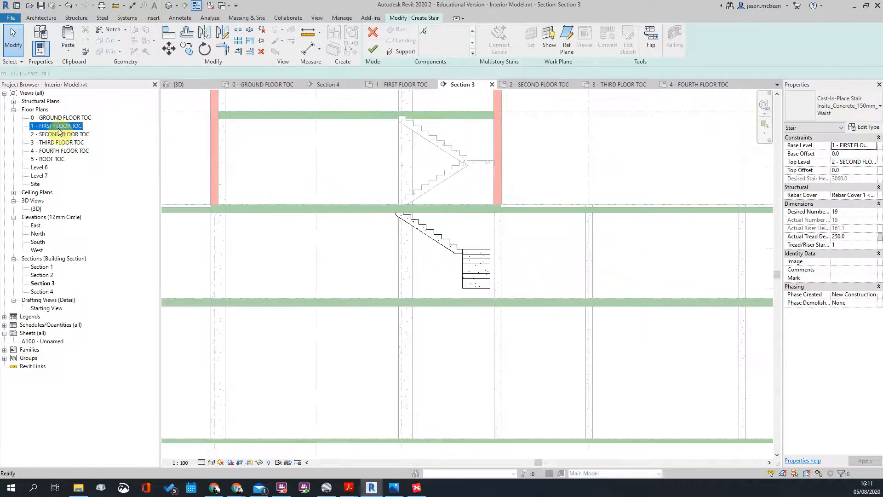
Step: Review the stair on the second and first floor TOC plans and clear the stair selection
{"action": "scroll", "coordinate": [369, 290], "scroll_direction": "up", "scroll_amount": 5}
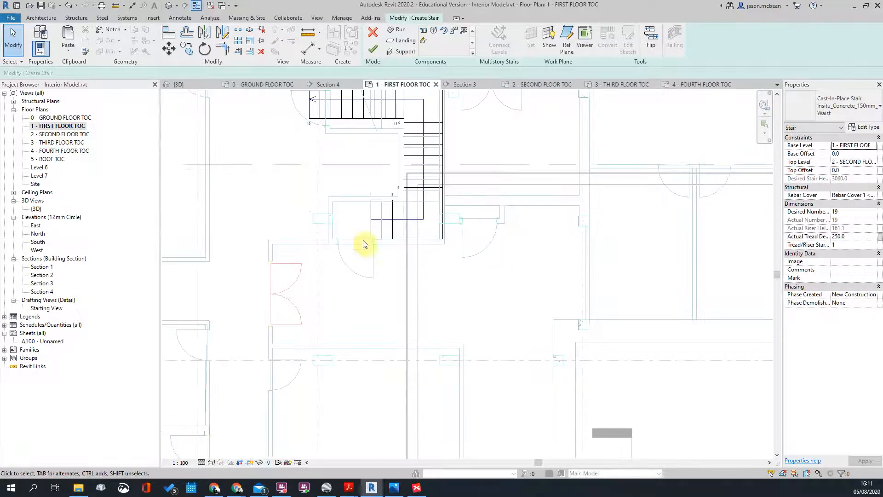
{"action": "scroll", "coordinate": [372, 255], "scroll_direction": "down", "scroll_amount": 2}
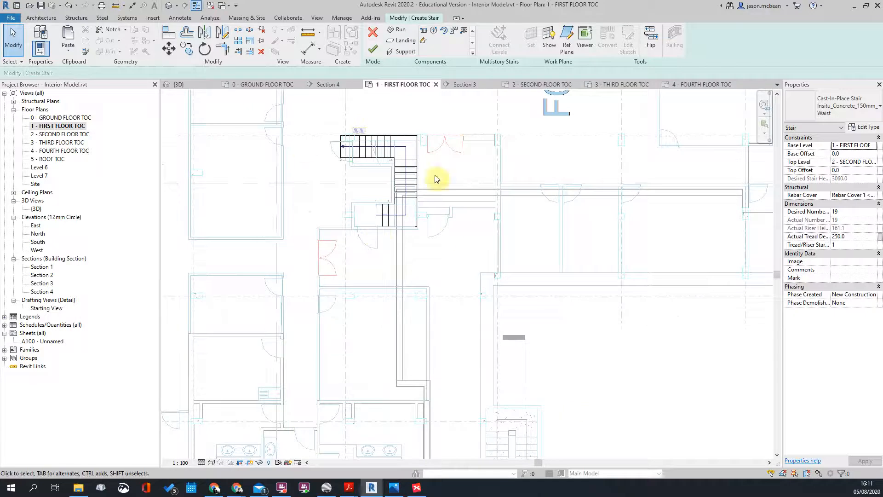
{"action": "double_click", "coordinate": [60, 135]}
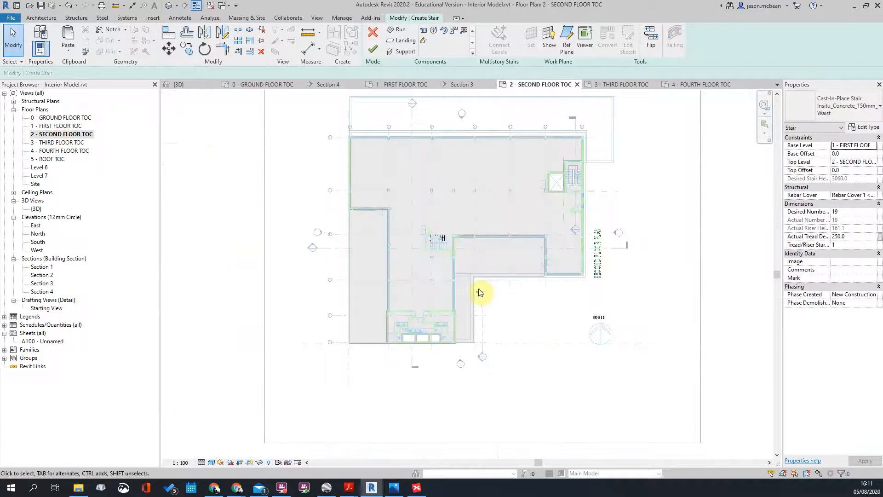
{"action": "scroll", "coordinate": [426, 189], "scroll_direction": "up", "scroll_amount": 5}
{"action": "scroll", "coordinate": [511, 199], "scroll_direction": "down", "scroll_amount": 3}
{"action": "scroll", "coordinate": [488, 165], "scroll_direction": "up", "scroll_amount": 2}
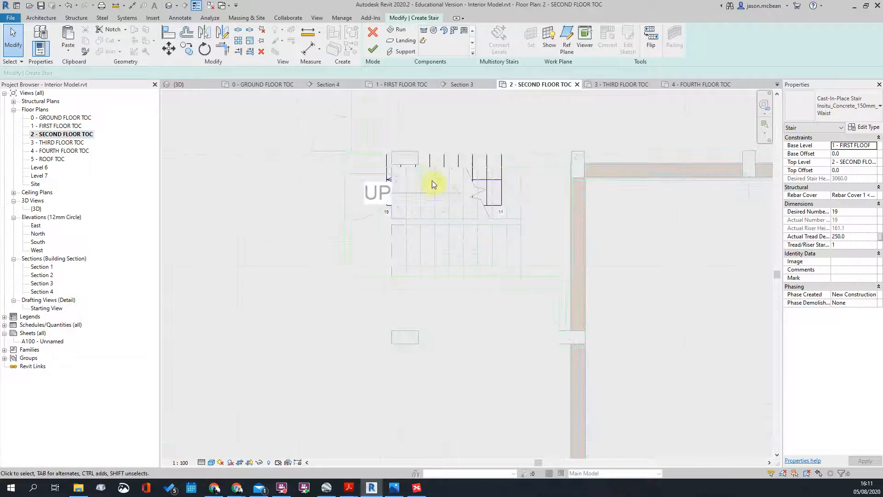
{"action": "scroll", "coordinate": [402, 187], "scroll_direction": "up", "scroll_amount": 2}
{"action": "left_click", "coordinate": [415, 267]}
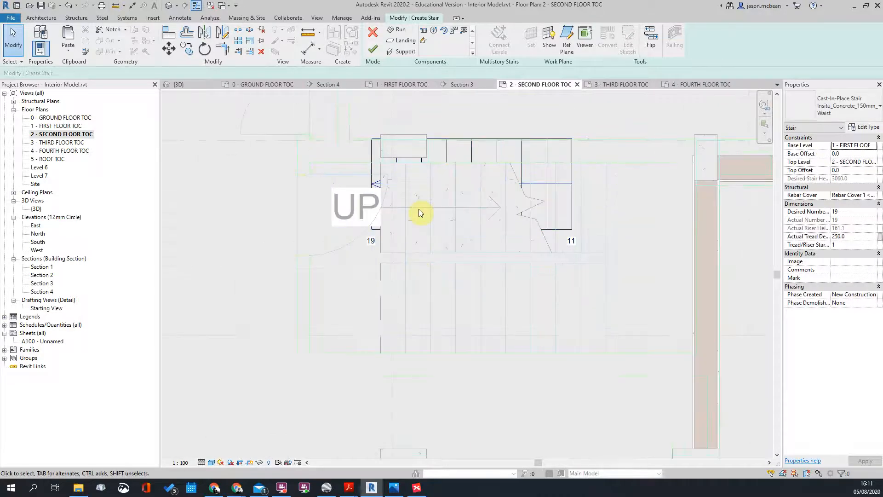
{"action": "scroll", "coordinate": [418, 209], "scroll_direction": "down", "scroll_amount": 4}
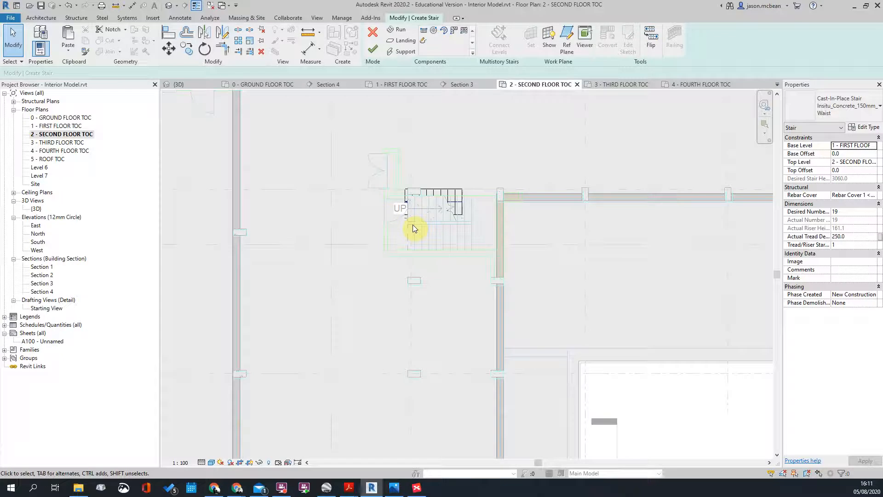
{"action": "double_click", "coordinate": [58, 126]}
{"action": "scroll", "coordinate": [475, 220], "scroll_direction": "down", "scroll_amount": 3}
{"action": "scroll", "coordinate": [460, 174], "scroll_direction": "up", "scroll_amount": 3}
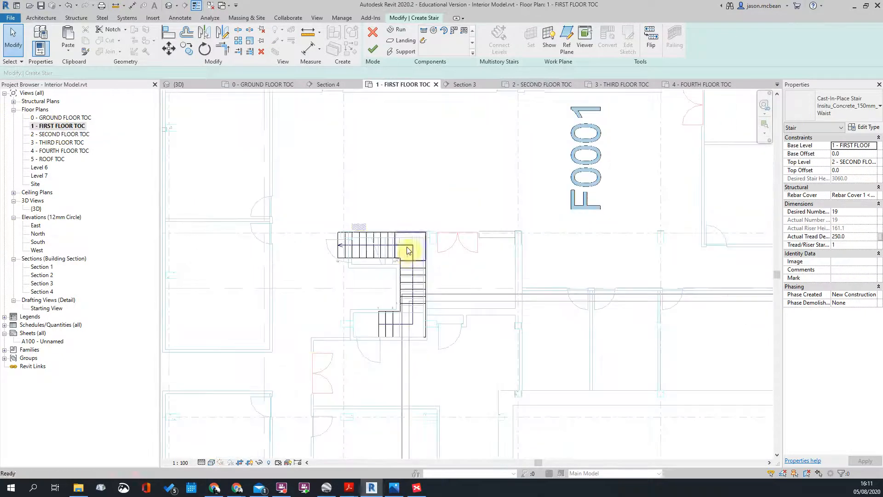
{"action": "double_click", "coordinate": [48, 135]}
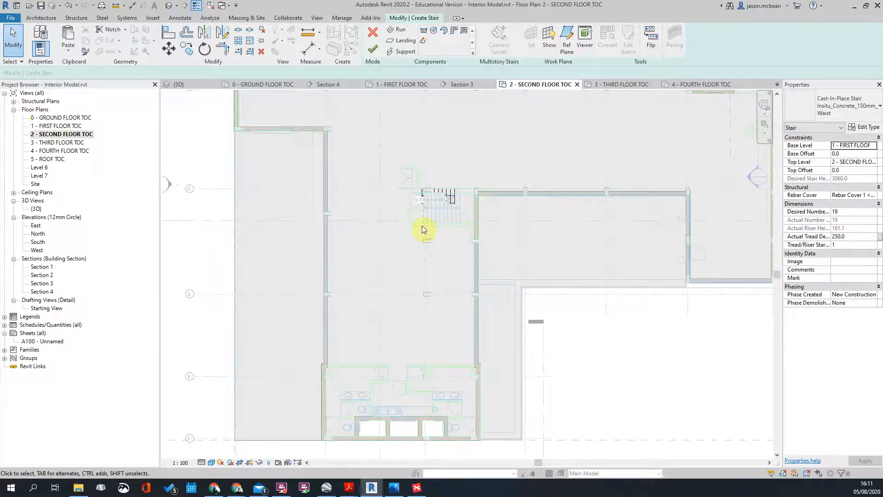
{"action": "scroll", "coordinate": [423, 229], "scroll_direction": "down", "scroll_amount": 3}
Step: In Section 3, finish editing the stair and pan to center the stairs
{"action": "double_click", "coordinate": [288, 221]}
{"action": "scroll", "coordinate": [375, 226], "scroll_direction": "up", "scroll_amount": 5}
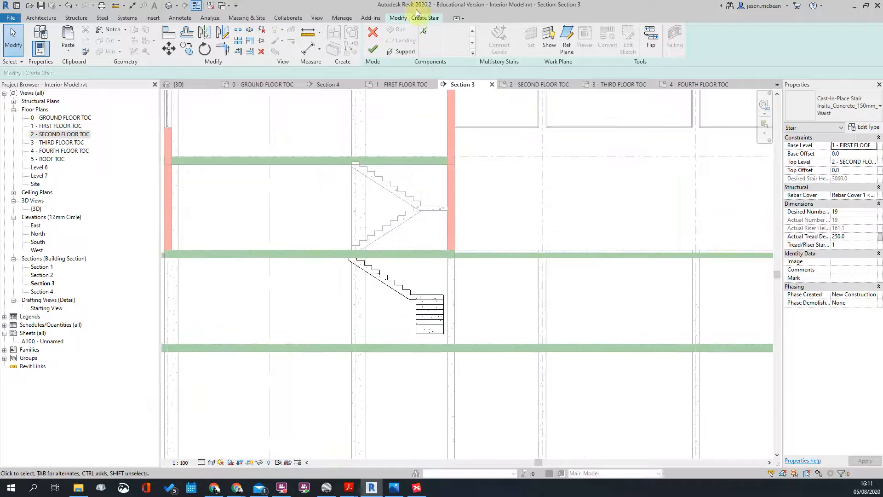
{"action": "left_click", "coordinate": [371, 51]}
{"action": "left_click", "coordinate": [420, 192]}
{"action": "scroll", "coordinate": [532, 240], "scroll_direction": "down", "scroll_amount": 2}
{"action": "middle_click_drag", "start_coordinate": [533, 240], "coordinate": [444, 281]}
{"action": "scroll", "coordinate": [381, 390], "scroll_direction": "down", "scroll_amount": 1}
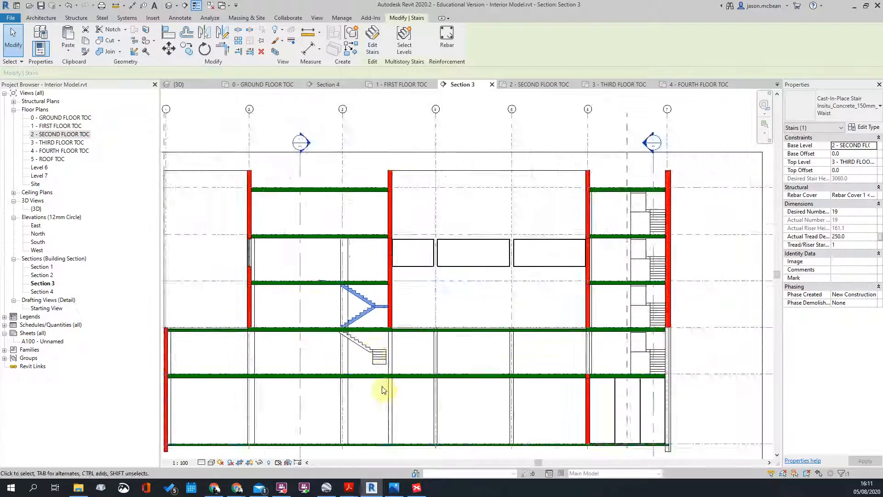
{"action": "scroll", "coordinate": [368, 336], "scroll_direction": "up", "scroll_amount": 2}
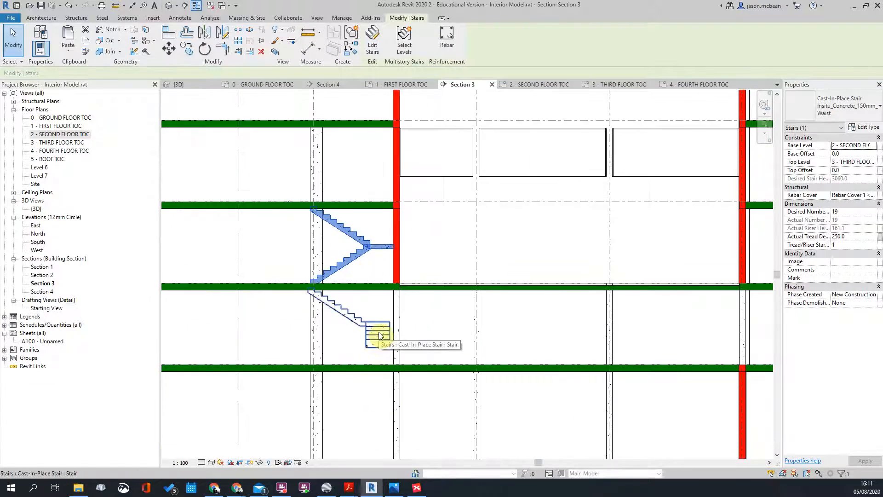
{"action": "scroll", "coordinate": [364, 290], "scroll_direction": "down", "scroll_amount": 1}
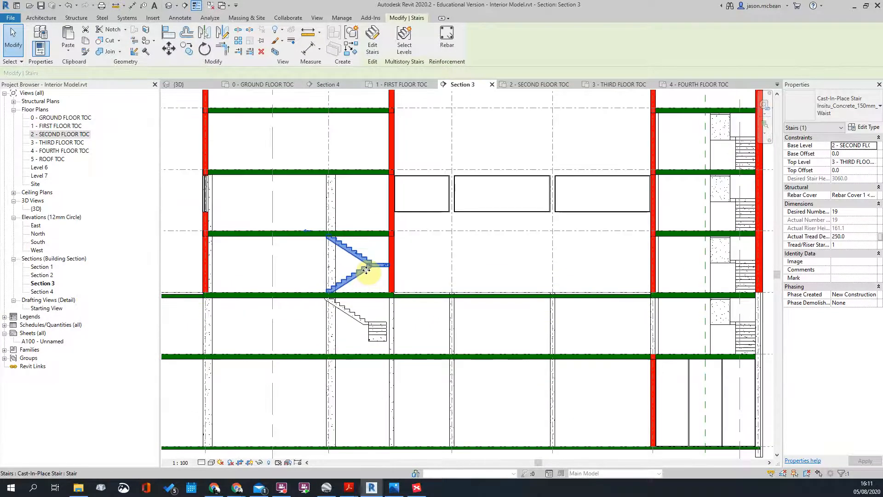
{"action": "scroll", "coordinate": [394, 267], "scroll_direction": "up", "scroll_amount": 3}
{"action": "scroll", "coordinate": [374, 236], "scroll_direction": "down", "scroll_amount": 2}
{"action": "scroll", "coordinate": [391, 243], "scroll_direction": "up", "scroll_amount": 2}
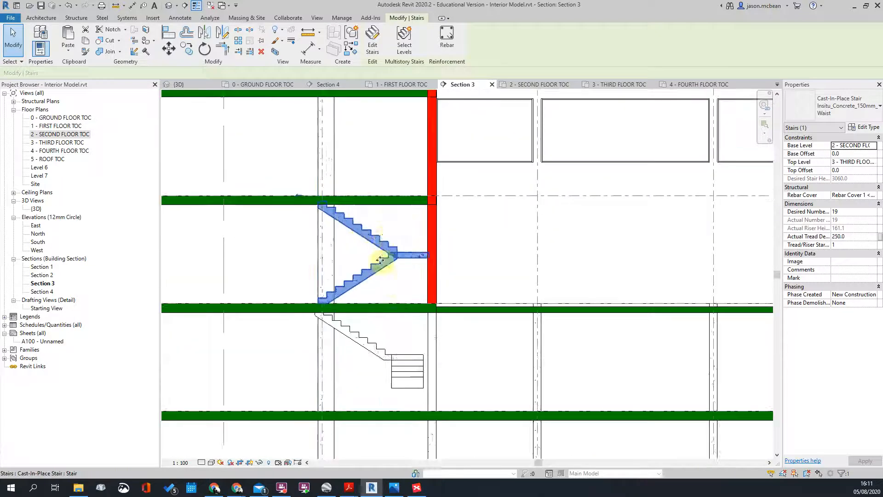
Step: Select the cast-in-place stair in Section 3 and shift the view to show every floor
{"action": "key", "text": "Escape"}
{"action": "left_click", "coordinate": [381, 262]}
{"action": "scroll", "coordinate": [380, 263], "scroll_direction": "down", "scroll_amount": 3}
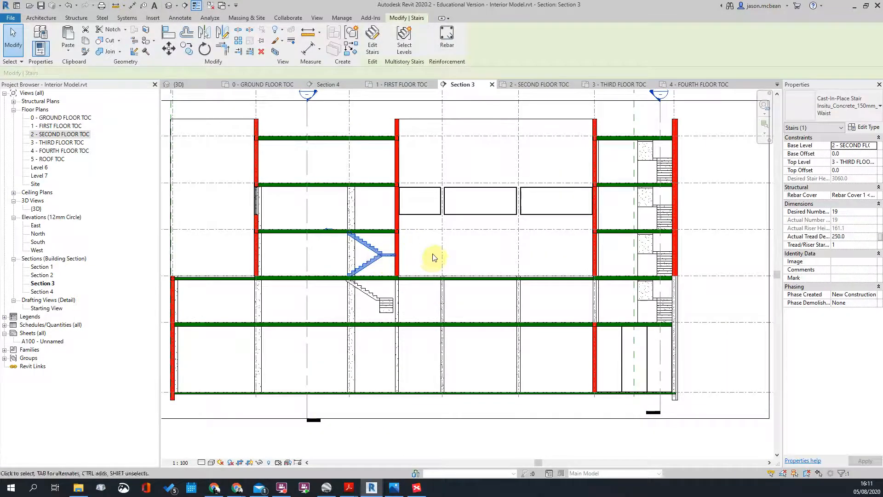
{"action": "middle_click_drag", "start_coordinate": [432, 257], "coordinate": [425, 269]}
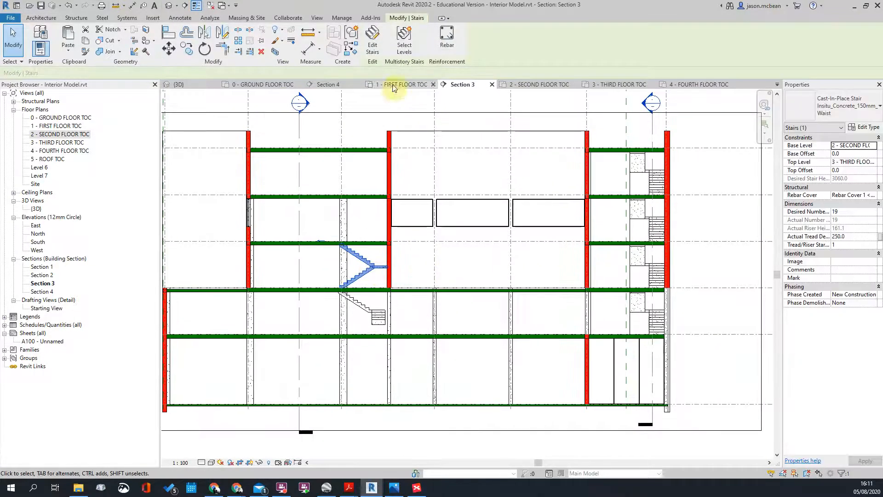
Step: Connect the stair to the upper levels, add more with Connect/Disconnect Levels, and finish
{"action": "left_click", "coordinate": [405, 39]}
{"action": "scroll", "coordinate": [435, 191], "scroll_direction": "down", "scroll_amount": 2}
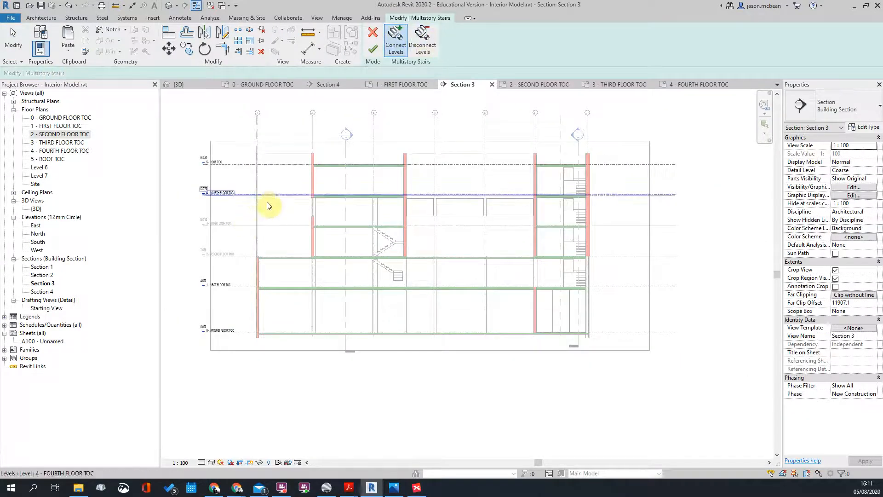
{"action": "left_click", "coordinate": [373, 49]}
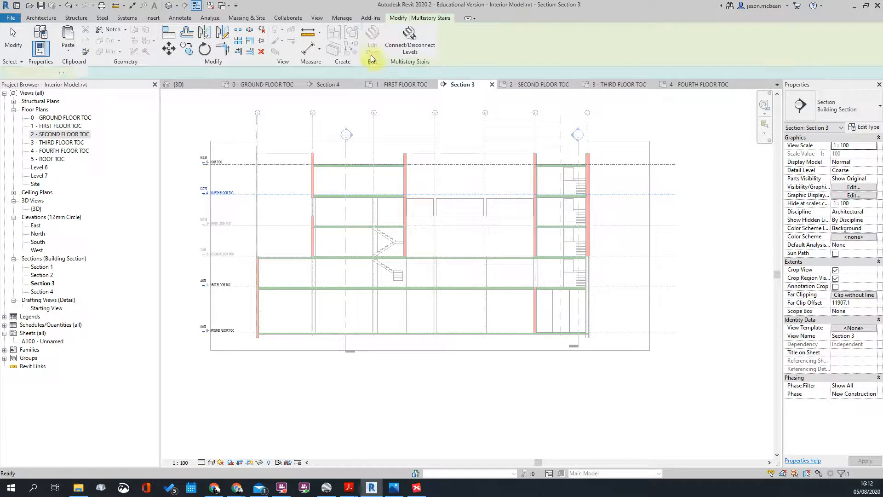
{"action": "left_click", "coordinate": [402, 49]}
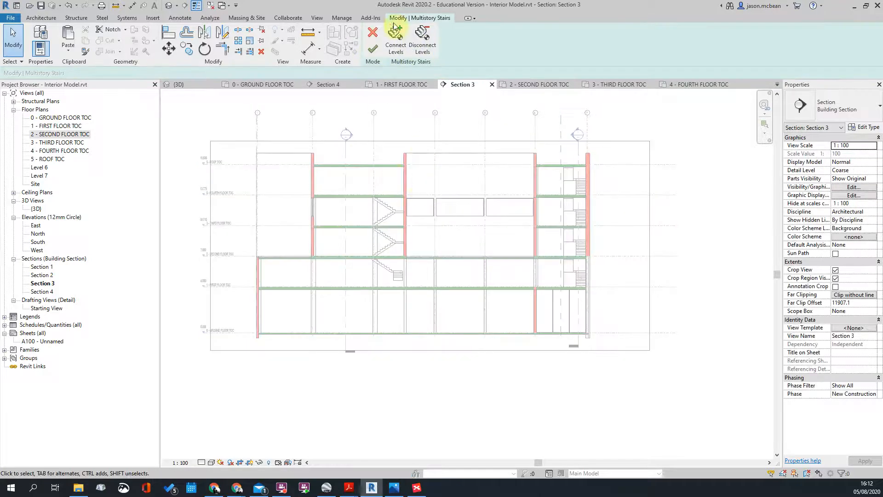
{"action": "left_click", "coordinate": [373, 57]}
{"action": "left_click", "coordinate": [641, 222]}
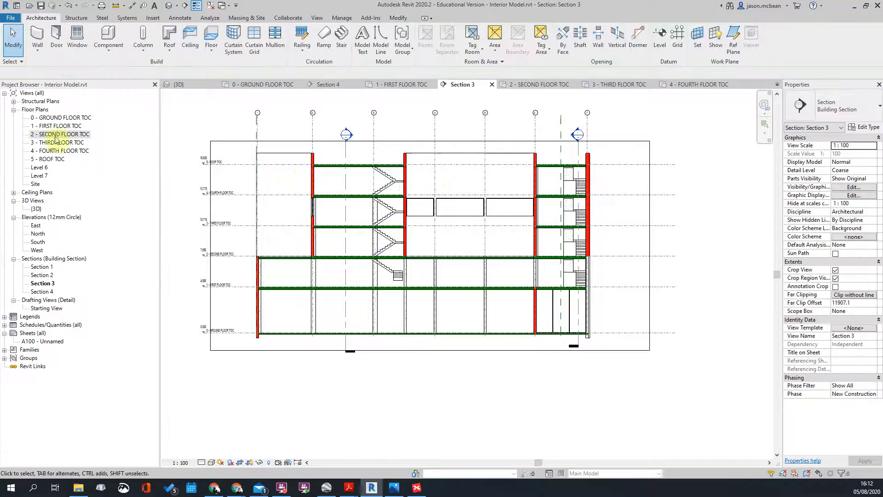
{"action": "double_click", "coordinate": [61, 151]}
Step: On the fourth floor plan, set the imported office DWG's Draw Layer to Foreground
{"action": "scroll", "coordinate": [315, 265], "scroll_direction": "up", "scroll_amount": 4}
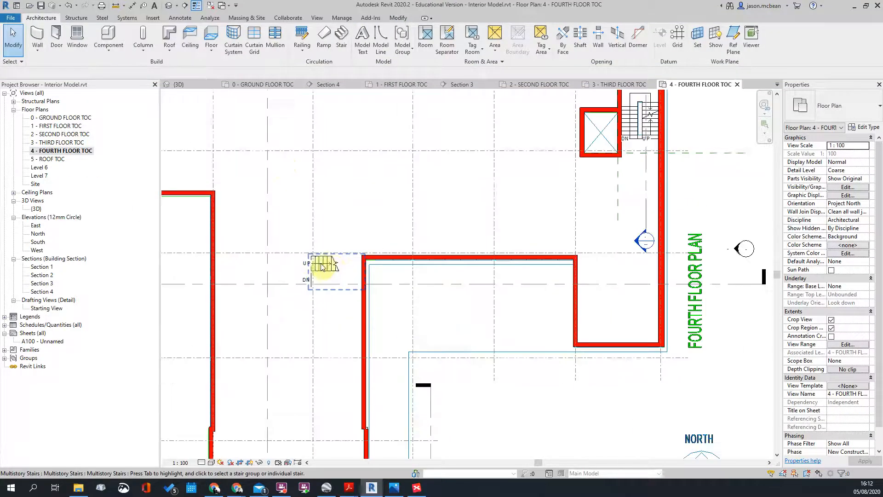
{"action": "scroll", "coordinate": [468, 185], "scroll_direction": "down", "scroll_amount": 3}
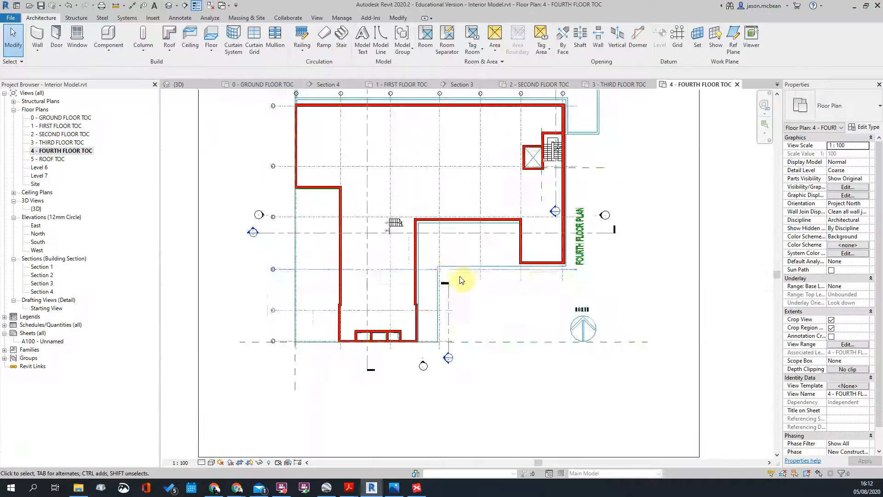
{"action": "scroll", "coordinate": [437, 350], "scroll_direction": "up", "scroll_amount": 3}
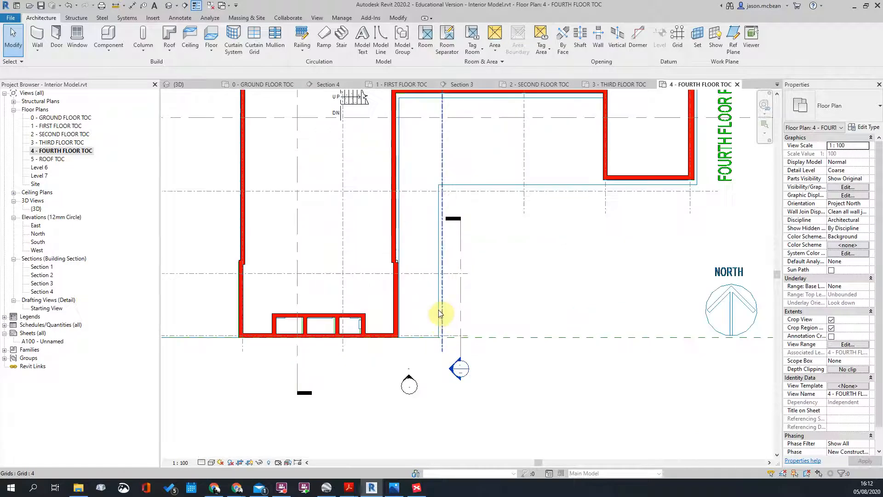
{"action": "left_click", "coordinate": [441, 314]}
{"action": "scroll", "coordinate": [436, 197], "scroll_direction": "up", "scroll_amount": 2}
{"action": "key", "text": "Escape"}
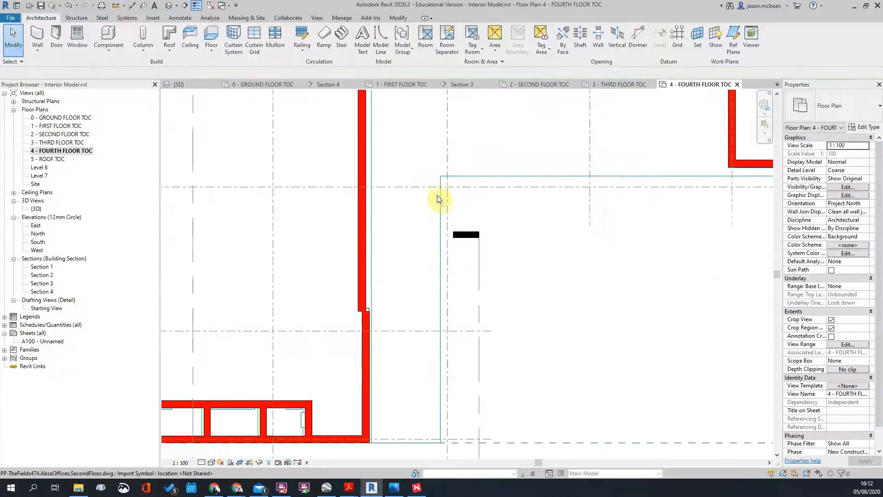
{"action": "left_click", "coordinate": [440, 203]}
{"action": "scroll", "coordinate": [440, 199], "scroll_direction": "down", "scroll_amount": 2}
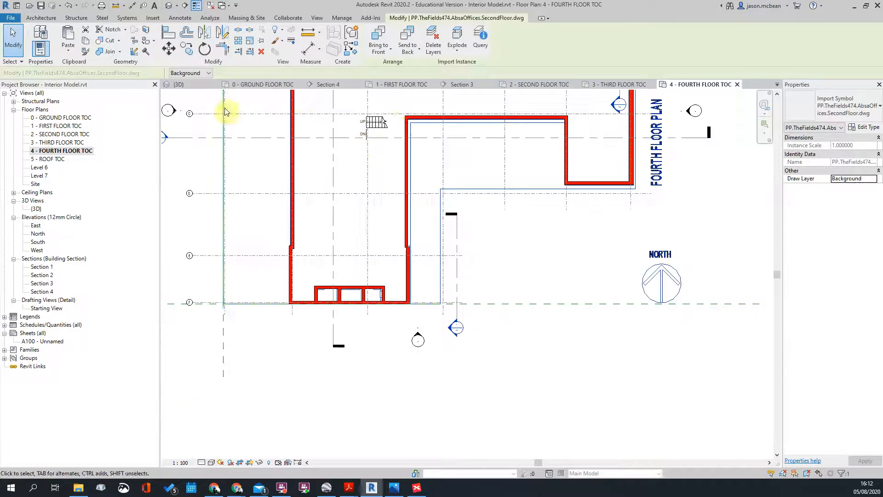
{"action": "scroll", "coordinate": [428, 167], "scroll_direction": "down", "scroll_amount": 2}
{"action": "left_click", "coordinate": [184, 89]}
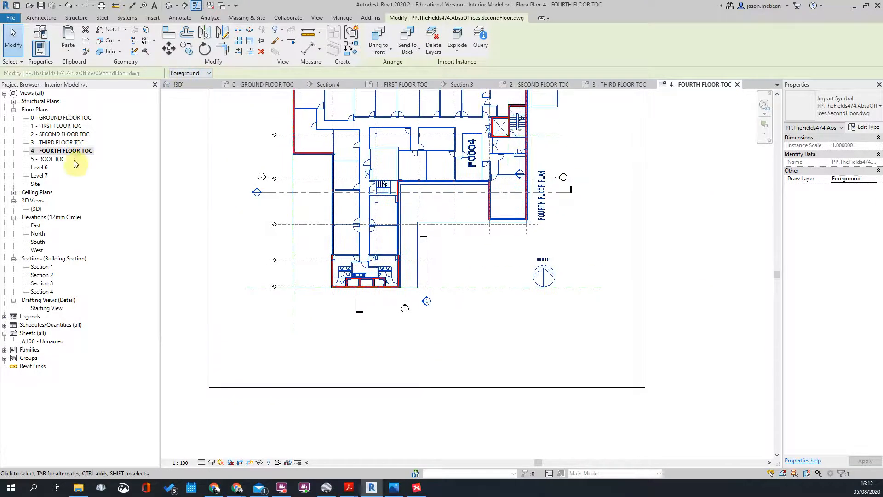
Step: Check the imported DWG on the roof plan
{"action": "scroll", "coordinate": [364, 186], "scroll_direction": "up", "scroll_amount": 3}
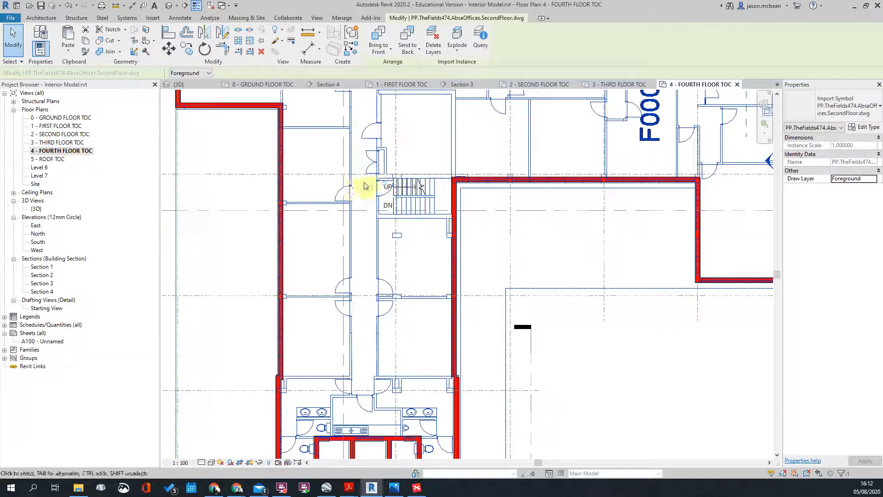
{"action": "double_click", "coordinate": [39, 160]}
{"action": "scroll", "coordinate": [270, 346], "scroll_direction": "down", "scroll_amount": 3}
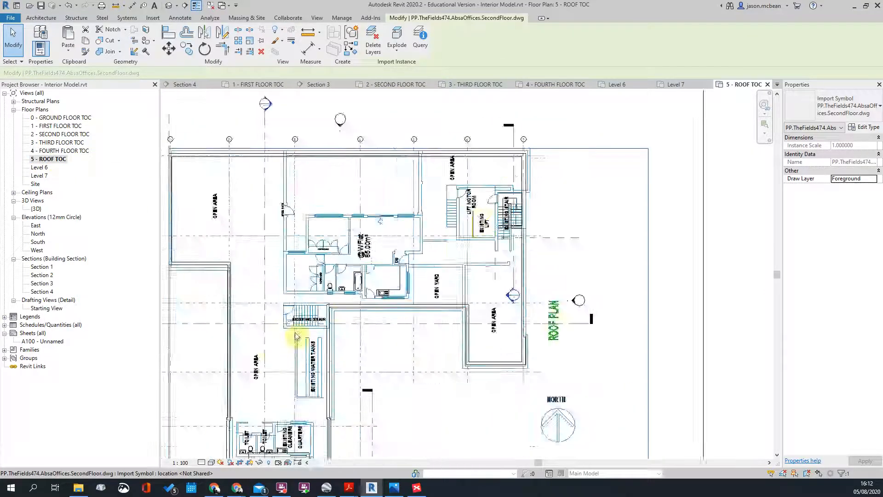
{"action": "scroll", "coordinate": [293, 330], "scroll_direction": "up", "scroll_amount": 5}
{"action": "left_click", "coordinate": [319, 247]}
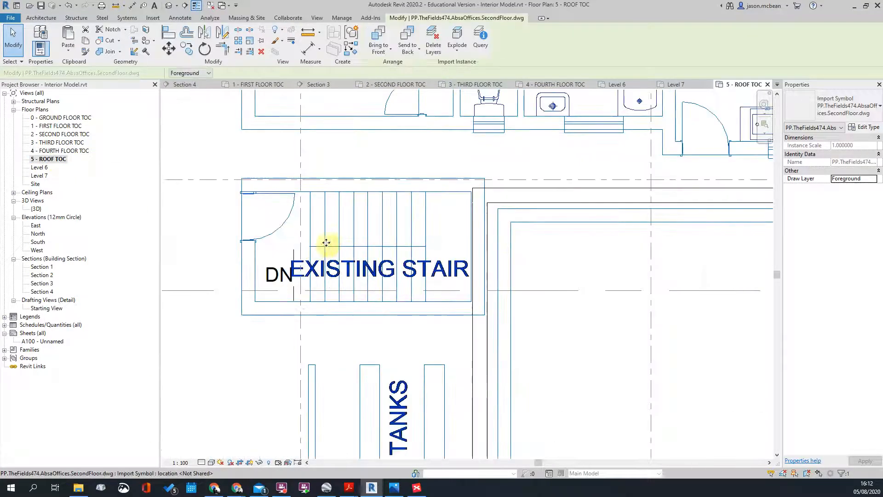
{"action": "scroll", "coordinate": [457, 245], "scroll_direction": "down", "scroll_amount": 3}
{"action": "key", "text": "Escape"}
{"action": "scroll", "coordinate": [460, 233], "scroll_direction": "up", "scroll_amount": 4}
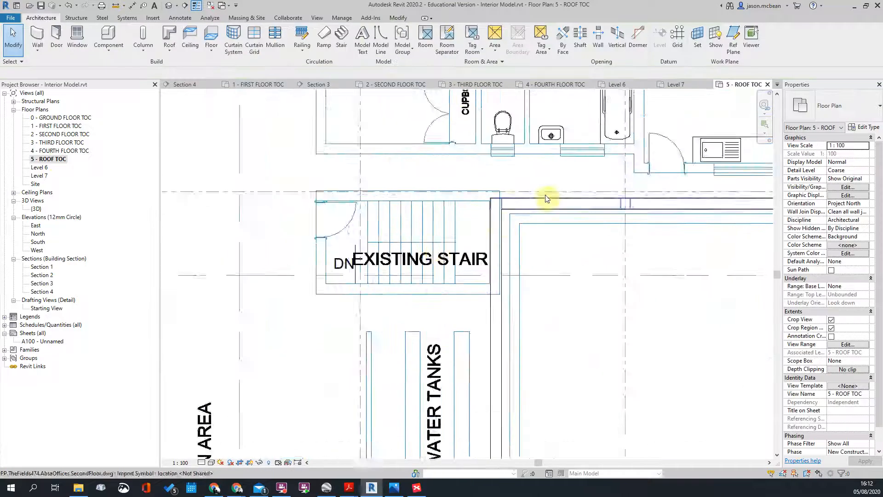
{"action": "scroll", "coordinate": [493, 236], "scroll_direction": "down", "scroll_amount": 2}
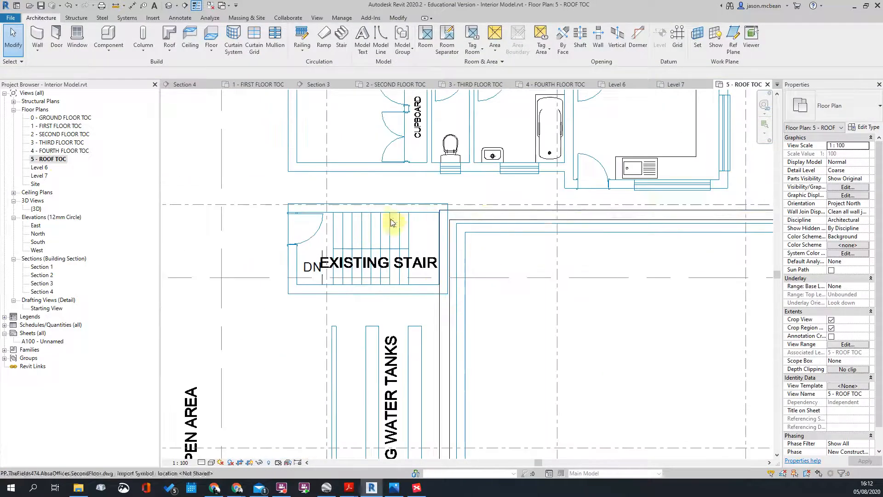
{"action": "scroll", "coordinate": [404, 213], "scroll_direction": "down", "scroll_amount": 2}
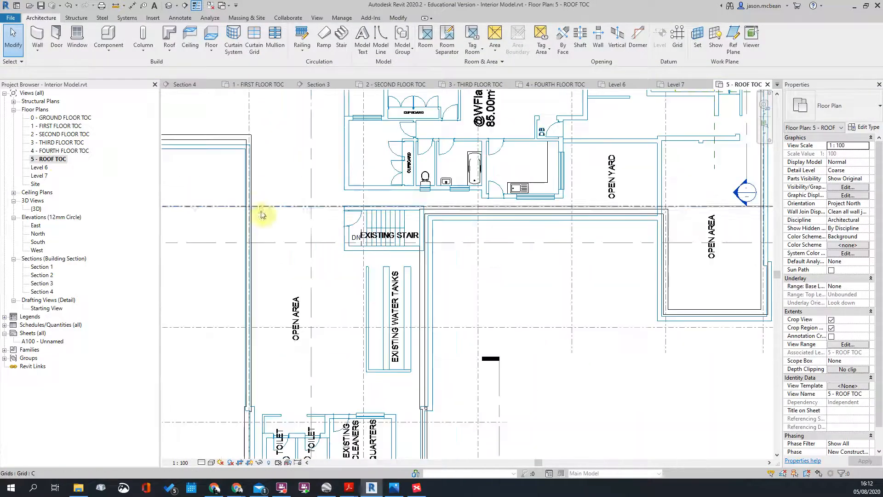
Step: Return to the fourth floor plan, then switch to the default 3D view
{"action": "double_click", "coordinate": [50, 151]}
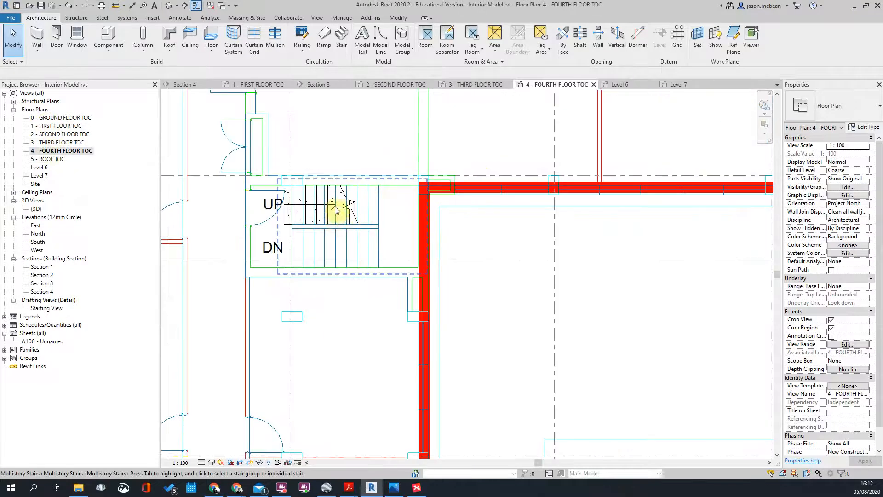
{"action": "scroll", "coordinate": [335, 210], "scroll_direction": "down", "scroll_amount": 3}
{"action": "left_click", "coordinate": [169, 6]}
{"action": "scroll", "coordinate": [571, 268], "scroll_direction": "up", "scroll_amount": 3}
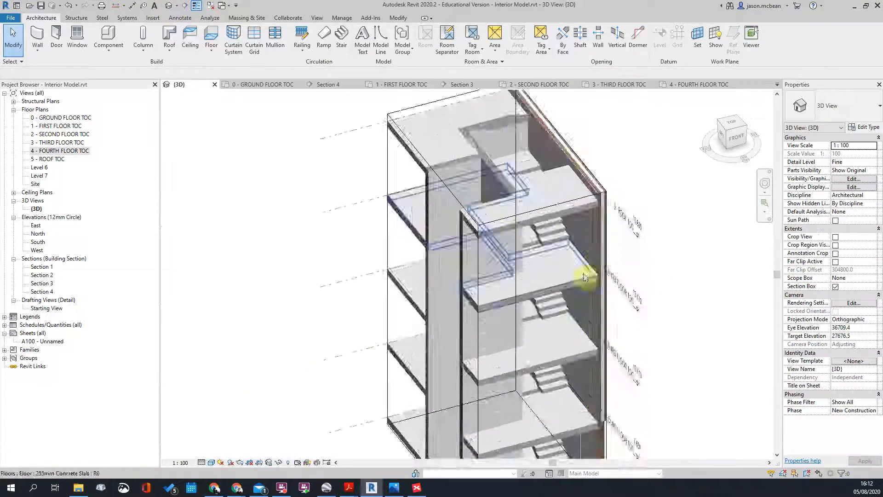
Step: Select and then deselect the section box in the 3D view
{"action": "scroll", "coordinate": [664, 294], "scroll_direction": "down", "scroll_amount": 3}
{"action": "scroll", "coordinate": [539, 217], "scroll_direction": "up", "scroll_amount": 2}
{"action": "scroll", "coordinate": [474, 168], "scroll_direction": "down", "scroll_amount": 2}
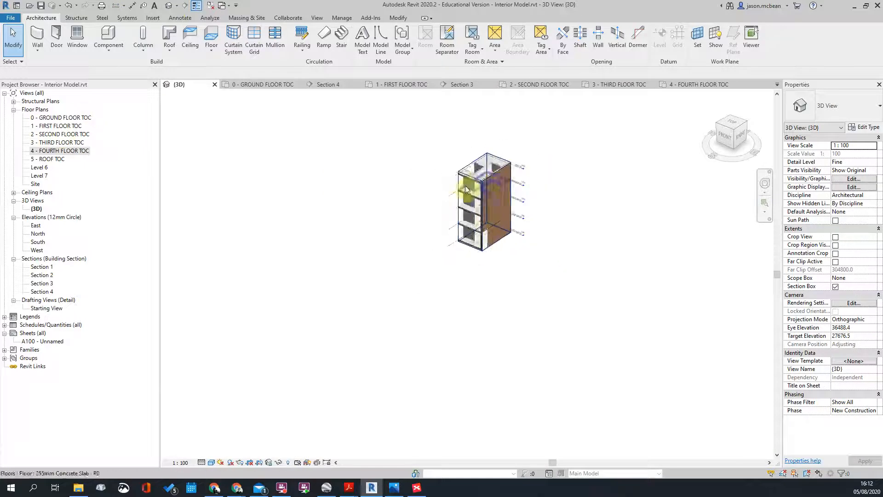
{"action": "left_click", "coordinate": [458, 179]}
{"action": "left_click", "coordinate": [632, 262]}
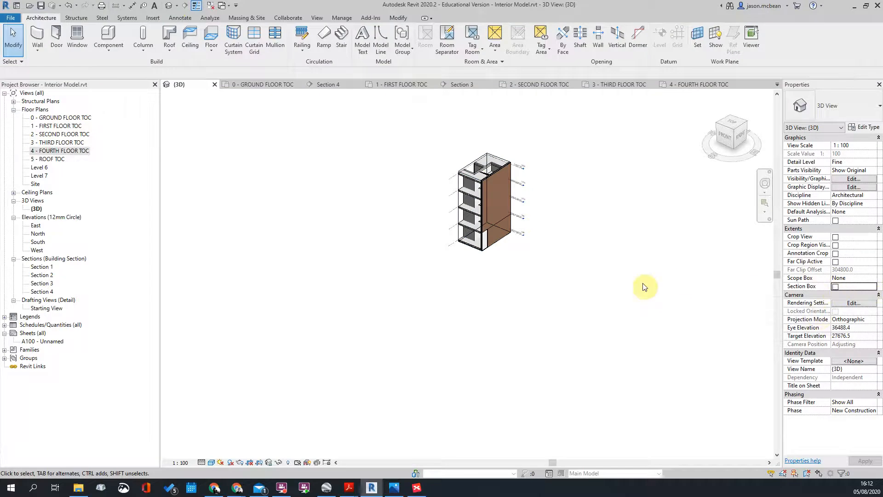
Step: Select the multistory stair on the third floor plan and return to the default 3D view
{"action": "scroll", "coordinate": [520, 294], "scroll_direction": "down", "scroll_amount": 2}
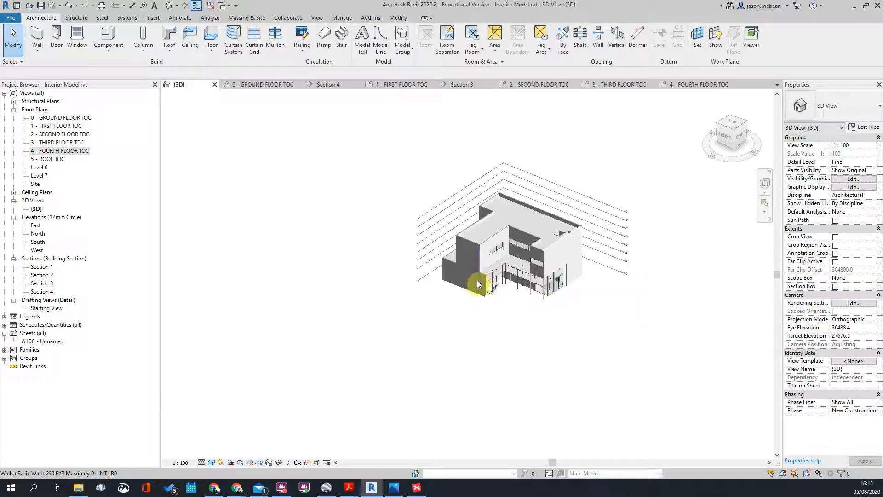
{"action": "left_click", "coordinate": [52, 151]}
{"action": "double_click", "coordinate": [58, 144]}
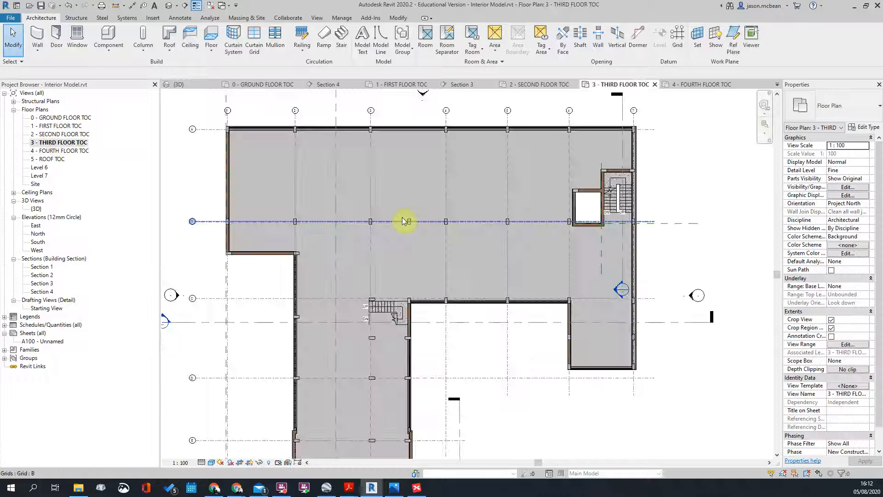
{"action": "left_click", "coordinate": [376, 319]}
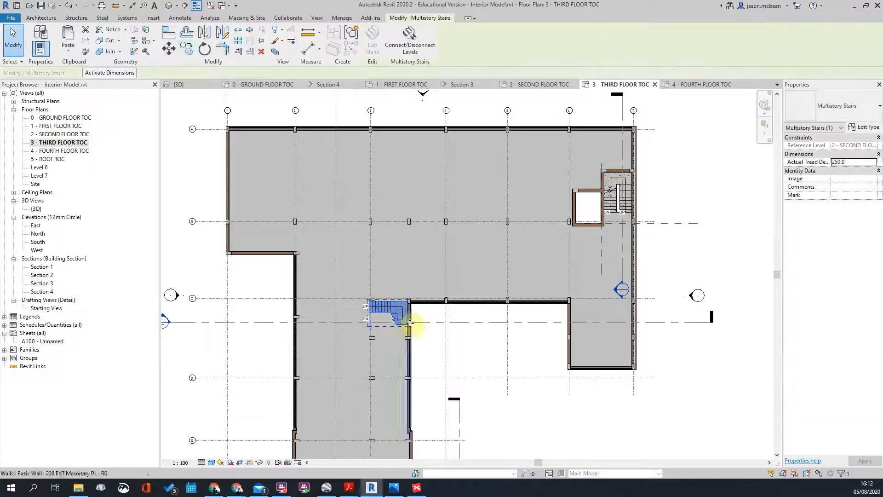
{"action": "left_click", "coordinate": [170, 6]}
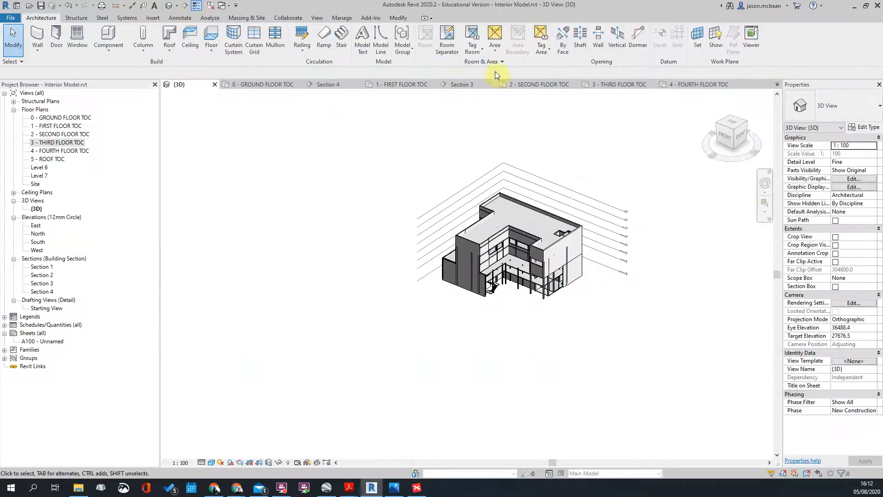
{"action": "left_click", "coordinate": [398, 18]}
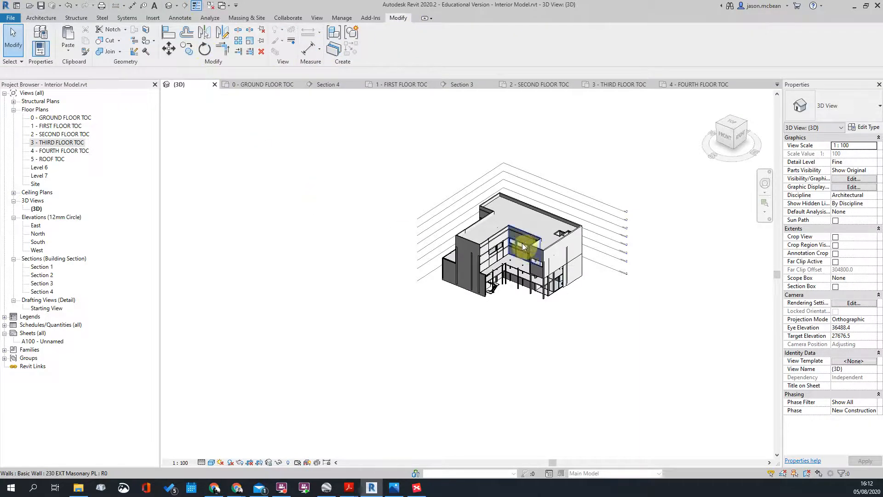
{"action": "scroll", "coordinate": [524, 248], "scroll_direction": "up", "scroll_amount": 3}
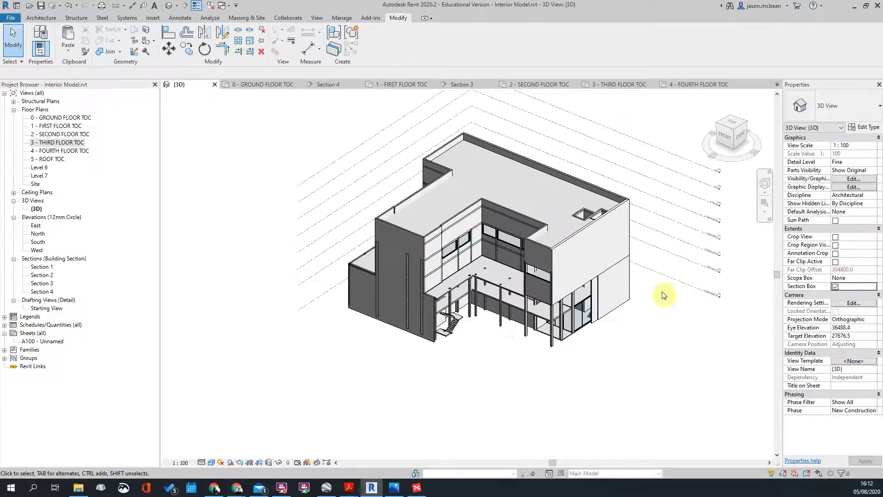
Step: Shrink the building's section box from the left side and orbit the view
{"action": "left_click", "coordinate": [581, 267]}
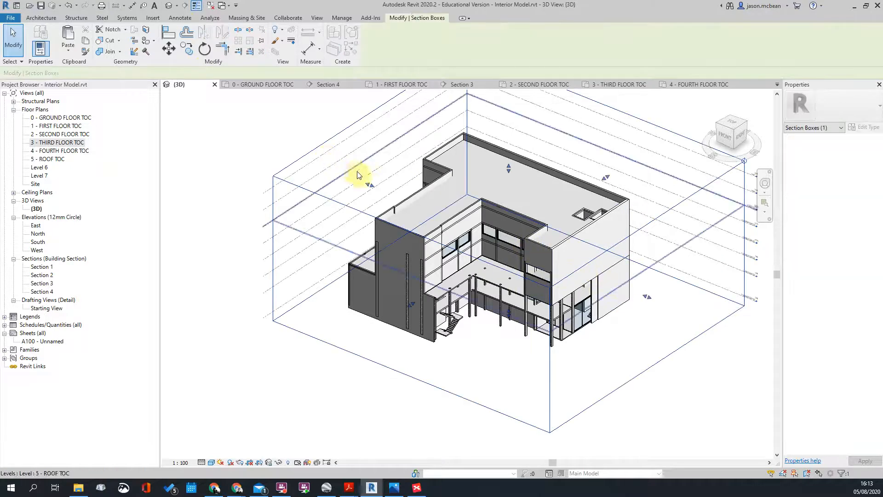
{"action": "left_click_drag", "start_coordinate": [370, 185], "coordinate": [419, 195]}
{"action": "middle_click_drag", "start_coordinate": [453, 220], "coordinate": [588, 266], "text": "shift"}
{"action": "scroll", "coordinate": [484, 267], "scroll_direction": "up", "scroll_amount": 5}
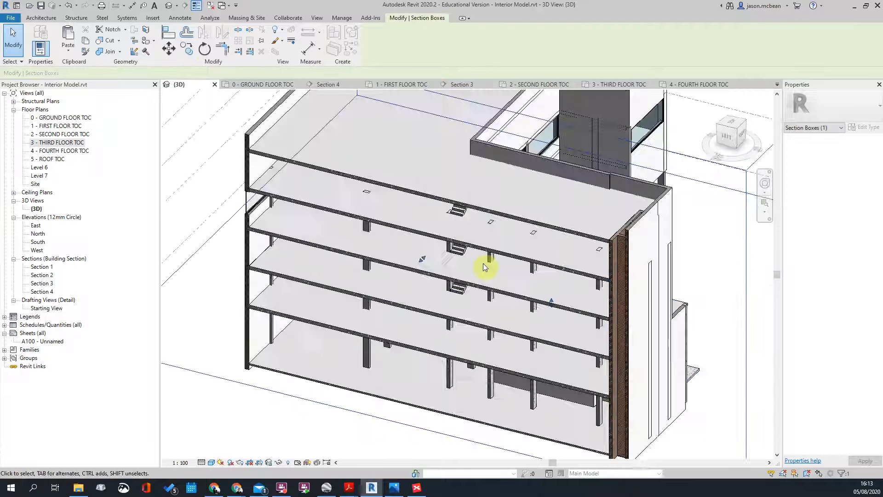
Step: Crop the 3D view to the stair with Selection Box and extend it down past the first floor
{"action": "left_click", "coordinate": [463, 251]}
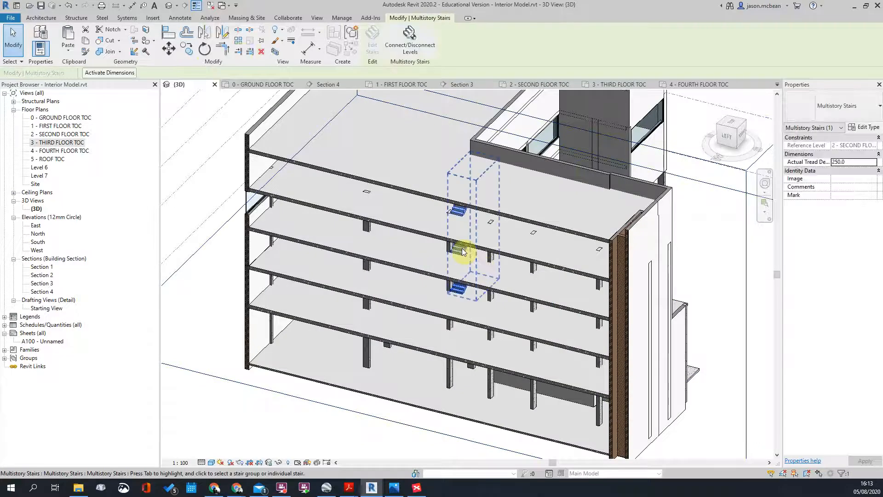
{"action": "left_click", "coordinate": [275, 53]}
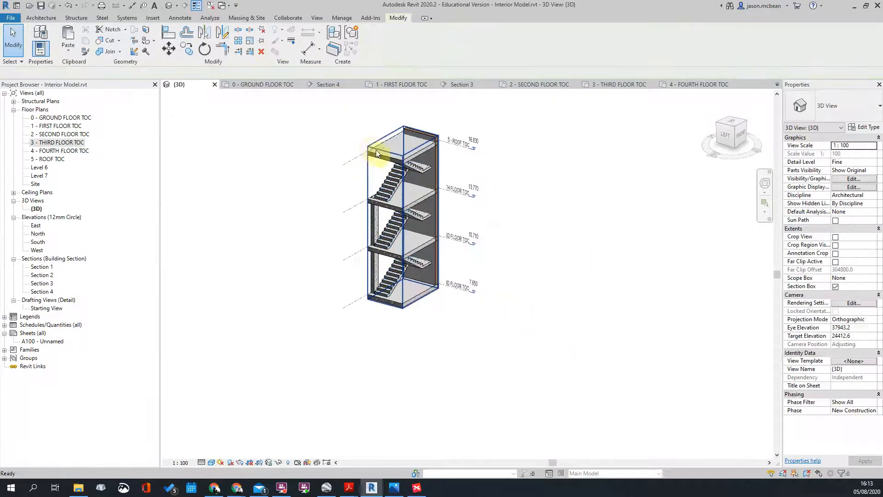
{"action": "left_click", "coordinate": [374, 151]}
{"action": "left_click_drag", "start_coordinate": [403, 294], "coordinate": [410, 356]}
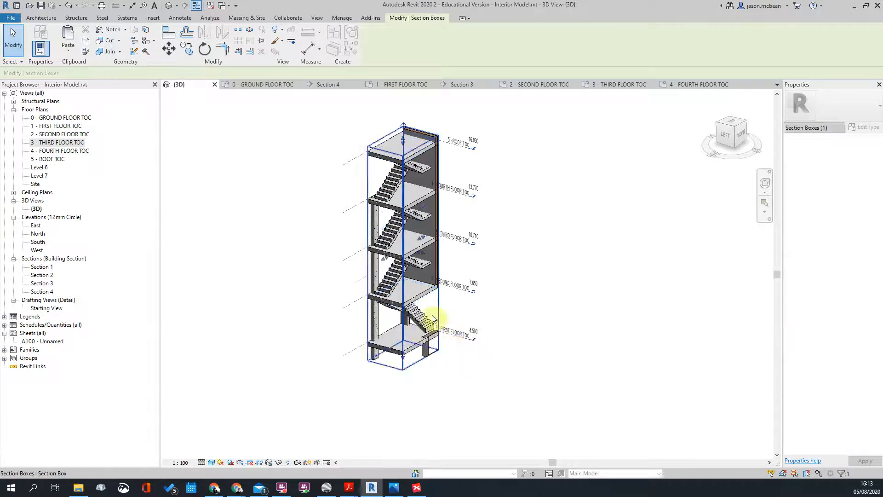
{"action": "scroll", "coordinate": [438, 327], "scroll_direction": "down", "scroll_amount": 2}
{"action": "middle_click_drag", "start_coordinate": [428, 355], "coordinate": [441, 285], "text": "shift"}
{"action": "scroll", "coordinate": [400, 316], "scroll_direction": "up", "scroll_amount": 3}
{"action": "middle_click_drag", "start_coordinate": [433, 315], "coordinate": [400, 253], "text": "shift"}
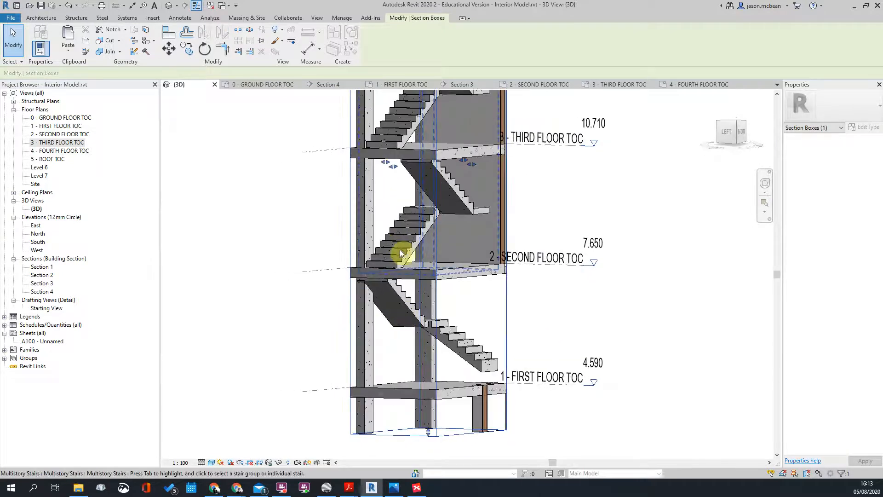
{"action": "left_click", "coordinate": [407, 249]}
{"action": "left_click", "coordinate": [407, 248]}
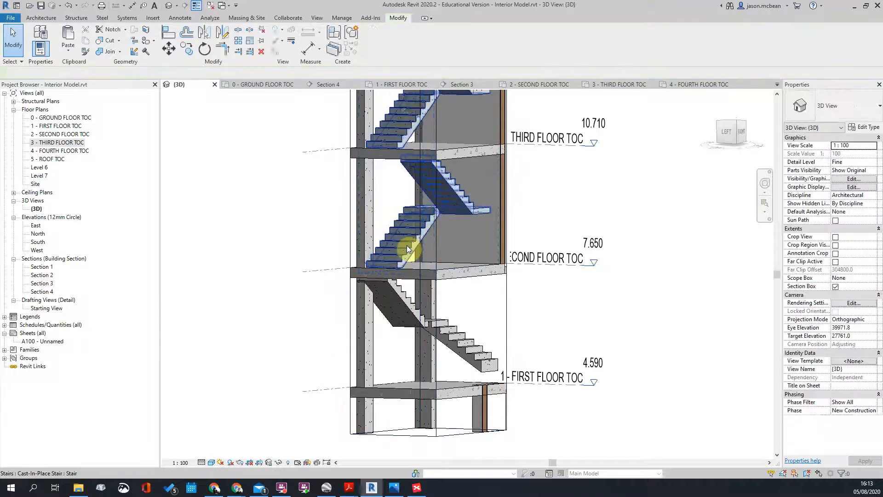
{"action": "key", "text": "Escape"}
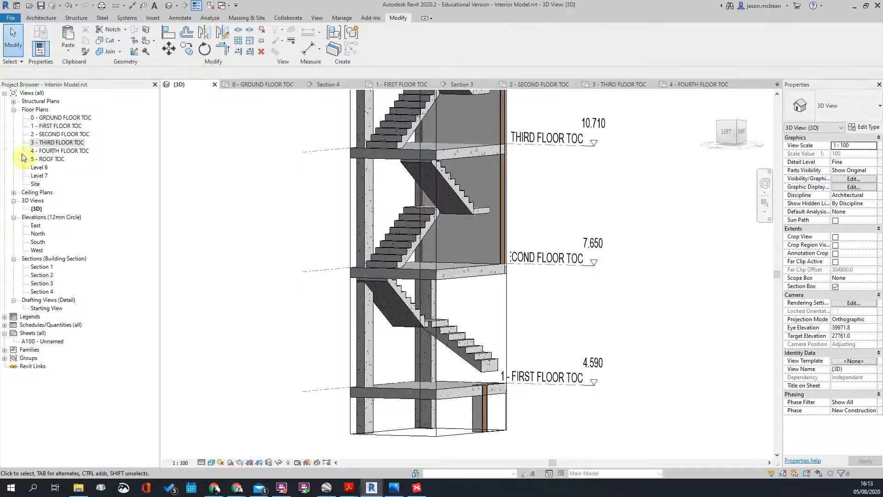
Step: On the second floor plan, flip the single stair so UP marks its lower run
{"action": "double_click", "coordinate": [64, 133]}
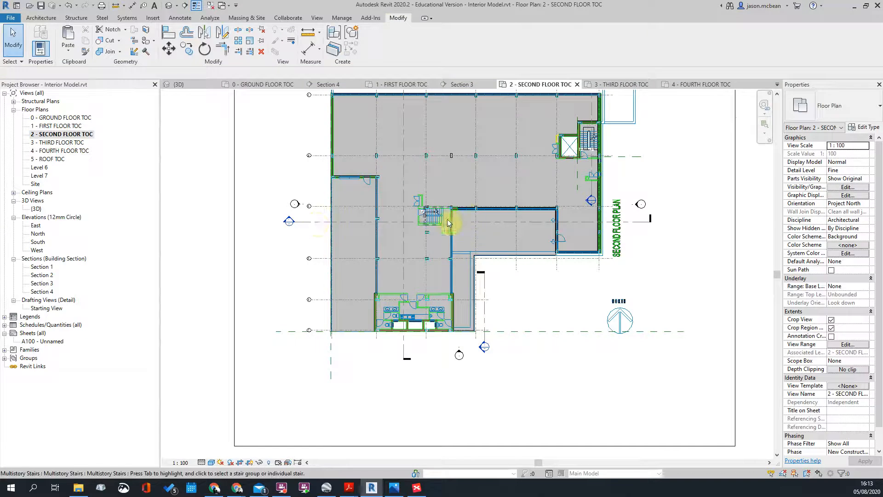
{"action": "scroll", "coordinate": [437, 219], "scroll_direction": "up", "scroll_amount": 3}
{"action": "left_click", "coordinate": [437, 219]}
{"action": "scroll", "coordinate": [437, 216], "scroll_direction": "up", "scroll_amount": 4}
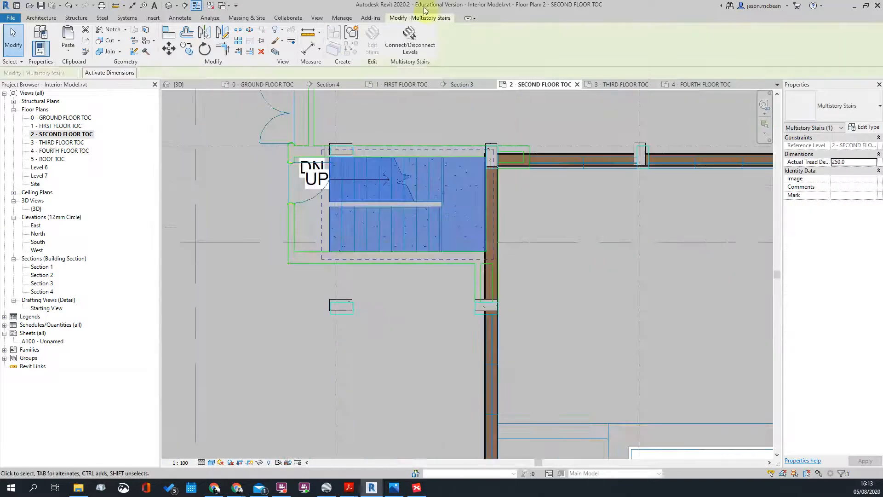
{"action": "left_click", "coordinate": [366, 213]}
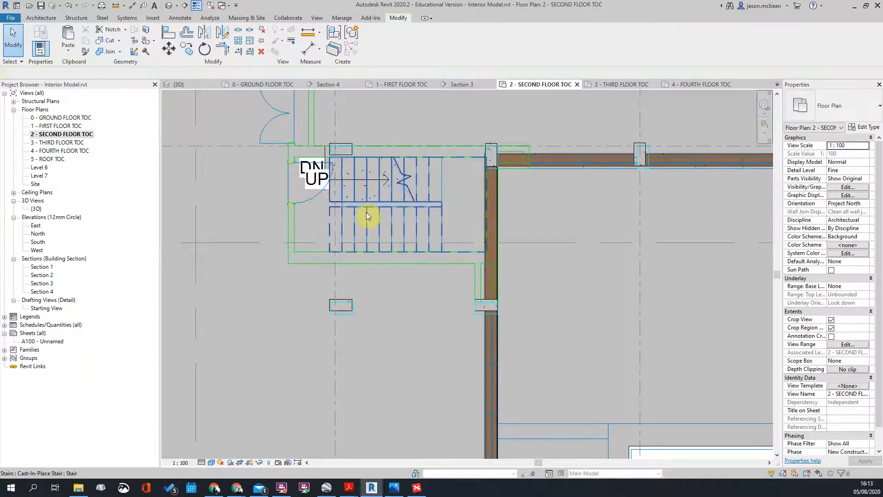
{"action": "left_click", "coordinate": [311, 229]}
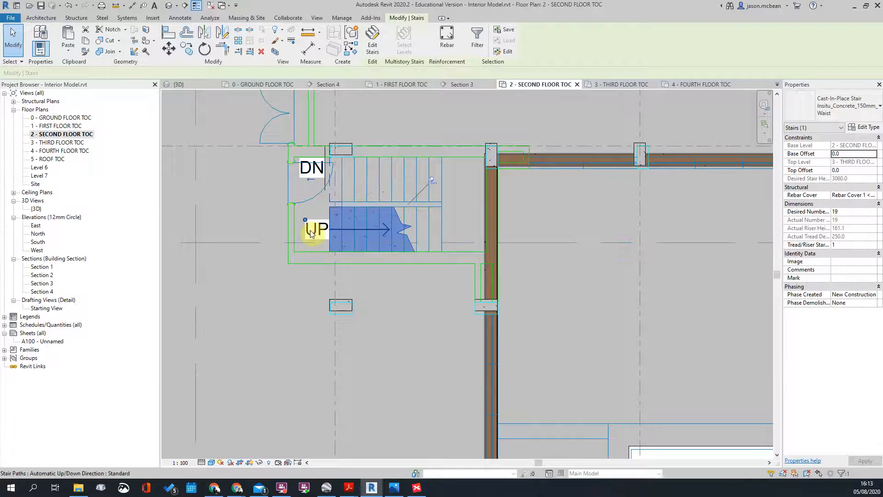
{"action": "left_click", "coordinate": [434, 305]}
{"action": "scroll", "coordinate": [358, 283], "scroll_direction": "down", "scroll_amount": 4}
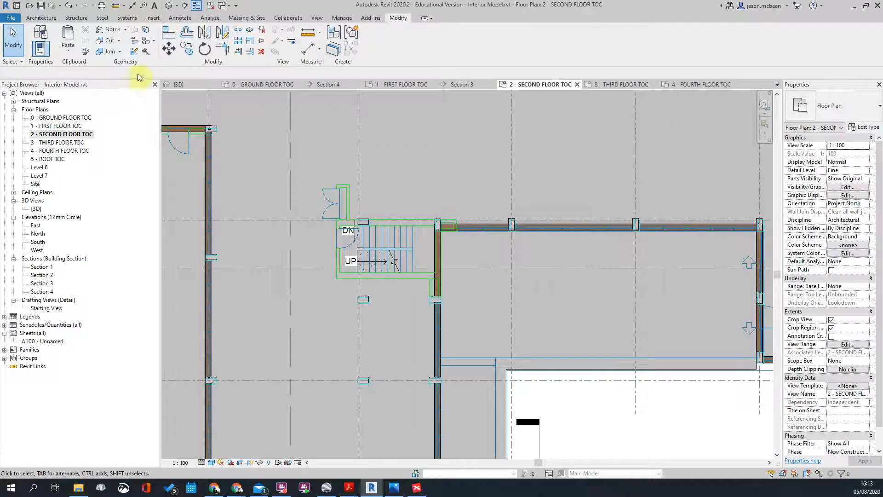
Step: In the default 3D view, orbit the cropped stair tower to an axonometric angle
{"action": "left_click", "coordinate": [169, 5]}
{"action": "middle_click_drag", "start_coordinate": [424, 329], "coordinate": [416, 246], "text": "shift"}
{"action": "middle_click_drag", "start_coordinate": [316, 193], "coordinate": [354, 239], "text": "shift"}
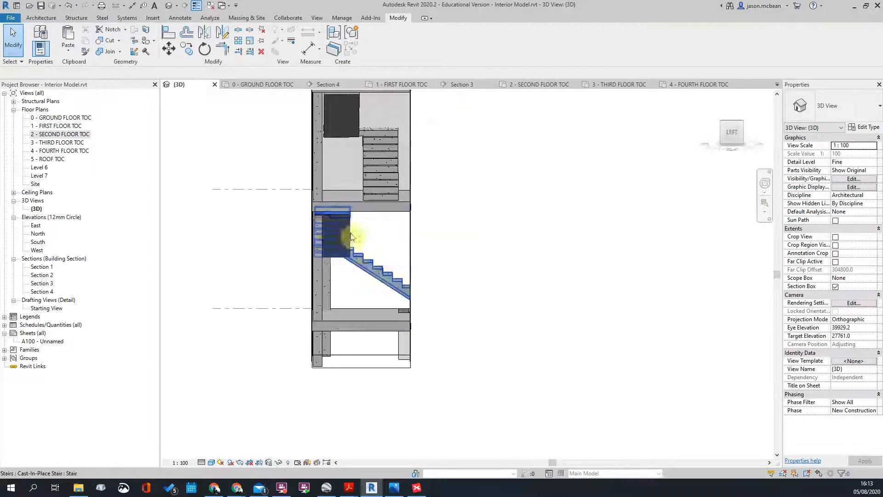
{"action": "left_click", "coordinate": [355, 239]}
{"action": "middle_click_drag", "start_coordinate": [287, 218], "coordinate": [418, 212], "text": "shift"}
{"action": "middle_click_drag", "start_coordinate": [421, 152], "coordinate": [332, 126], "text": "shift"}
{"action": "scroll", "coordinate": [334, 175], "scroll_direction": "up", "scroll_amount": 5}
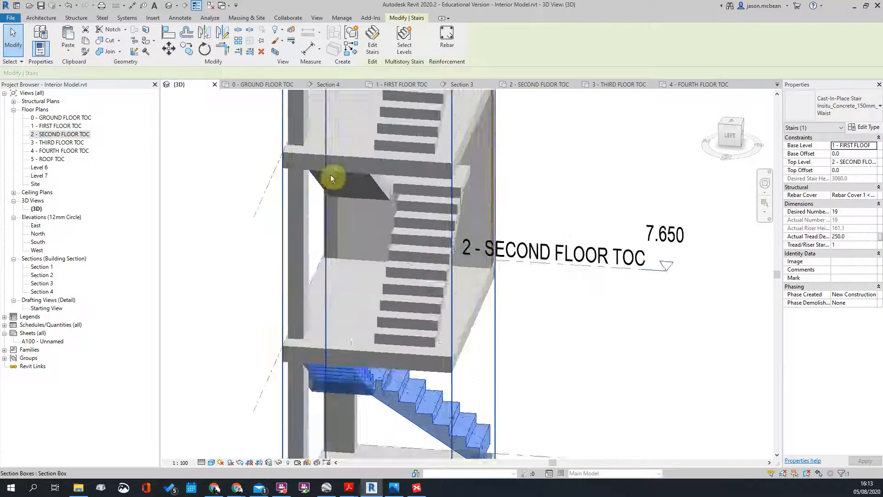
{"action": "left_click", "coordinate": [301, 109]}
{"action": "scroll", "coordinate": [310, 115], "scroll_direction": "down", "scroll_amount": 3}
{"action": "middle_click_drag", "start_coordinate": [315, 144], "coordinate": [441, 331], "text": "shift"}
{"action": "scroll", "coordinate": [366, 117], "scroll_direction": "down", "scroll_amount": 3}
{"action": "scroll", "coordinate": [366, 117], "scroll_direction": "up", "scroll_amount": 6}
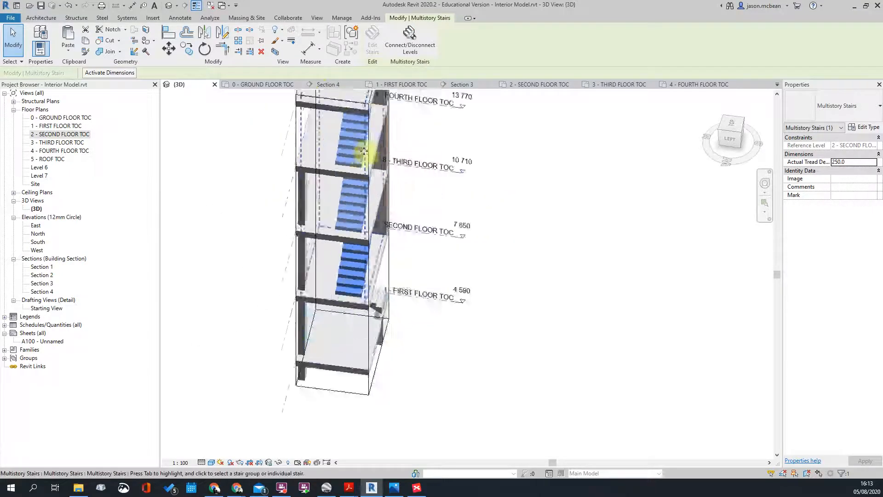
Step: Orbit the tower from the side and below, inspecting the second floor slab opening
{"action": "middle_click_drag", "start_coordinate": [335, 259], "coordinate": [399, 161], "text": "shift"}
{"action": "scroll", "coordinate": [318, 166], "scroll_direction": "down", "scroll_amount": 3}
{"action": "middle_click_drag", "start_coordinate": [351, 203], "coordinate": [398, 236], "text": "shift"}
{"action": "scroll", "coordinate": [388, 188], "scroll_direction": "down", "scroll_amount": 2}
{"action": "scroll", "coordinate": [305, 148], "scroll_direction": "up", "scroll_amount": 3}
{"action": "scroll", "coordinate": [351, 216], "scroll_direction": "up", "scroll_amount": 3}
{"action": "scroll", "coordinate": [327, 203], "scroll_direction": "down", "scroll_amount": 2}
{"action": "middle_click_drag", "start_coordinate": [345, 316], "coordinate": [322, 257], "text": "shift"}
{"action": "scroll", "coordinate": [322, 257], "scroll_direction": "down", "scroll_amount": 2}
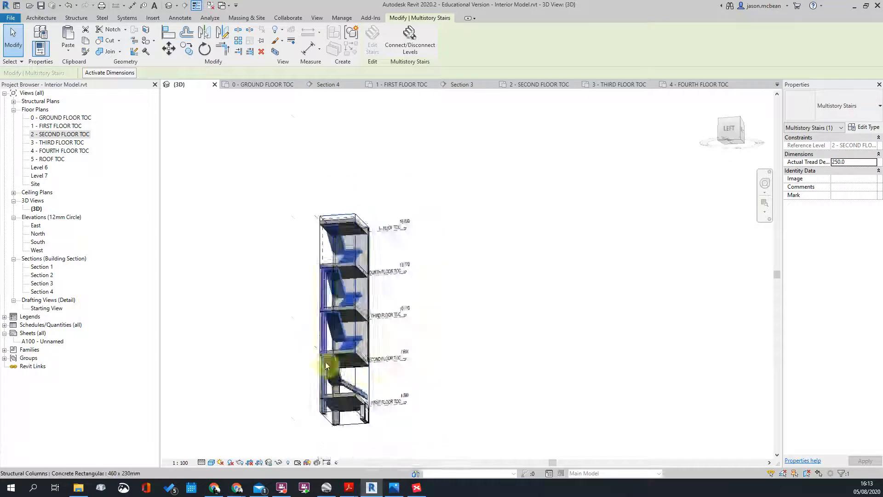
{"action": "scroll", "coordinate": [329, 366], "scroll_direction": "up", "scroll_amount": 3}
{"action": "scroll", "coordinate": [337, 385], "scroll_direction": "up", "scroll_amount": 4}
{"action": "scroll", "coordinate": [335, 256], "scroll_direction": "down", "scroll_amount": 3}
{"action": "left_click", "coordinate": [372, 295]}
{"action": "mouse_move", "coordinate": [372, 295]}
{"action": "middle_mouse_down", "text": "shift"}
{"action": "mouse_move", "coordinate": [400, 304]}
{"action": "mouse_move", "coordinate": [383, 313]}
{"action": "mouse_move", "coordinate": [351, 270]}
{"action": "mouse_move", "coordinate": [285, 296]}
{"action": "mouse_move", "coordinate": [467, 258]}
{"action": "mouse_move", "coordinate": [403, 303]}
{"action": "mouse_move", "coordinate": [290, 285]}
{"action": "mouse_move", "coordinate": [460, 244]}
{"action": "mouse_move", "coordinate": [369, 291]}
{"action": "middle_mouse_up", "text": "shift"}
{"action": "scroll", "coordinate": [405, 294], "scroll_direction": "up", "scroll_amount": 3}
{"action": "middle_click_drag", "start_coordinate": [622, 351], "coordinate": [545, 402], "text": "shift"}
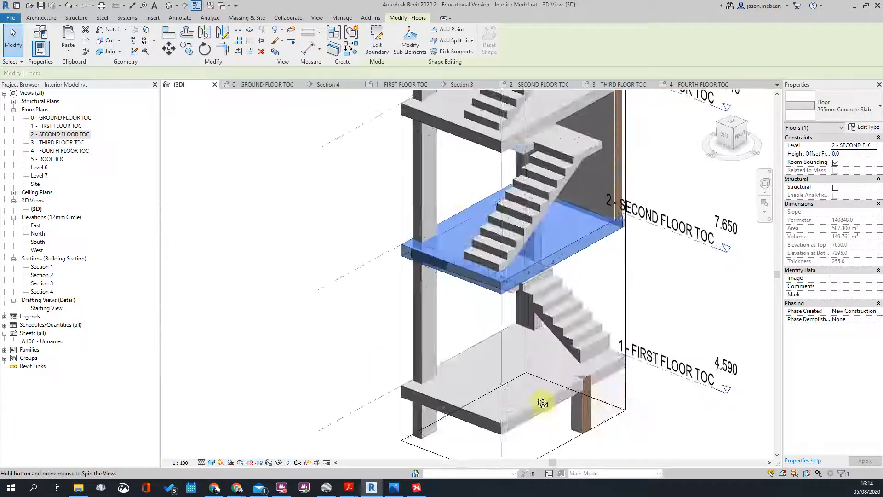
{"action": "scroll", "coordinate": [468, 215], "scroll_direction": "down", "scroll_amount": 3}
{"action": "key", "text": "Escape"}
{"action": "scroll", "coordinate": [475, 211], "scroll_direction": "down", "scroll_amount": 3}
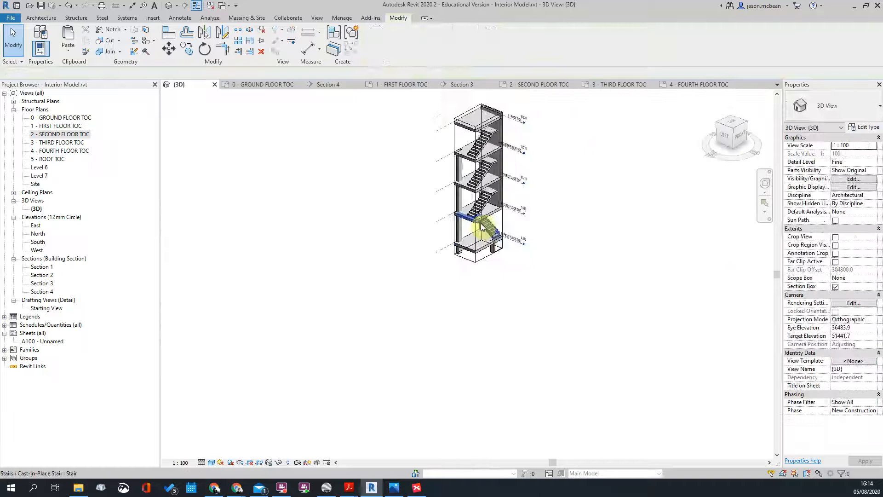
Step: Select the section box and drag its side grip outward to widen it around the stair tower
{"action": "left_click", "coordinate": [462, 122]}
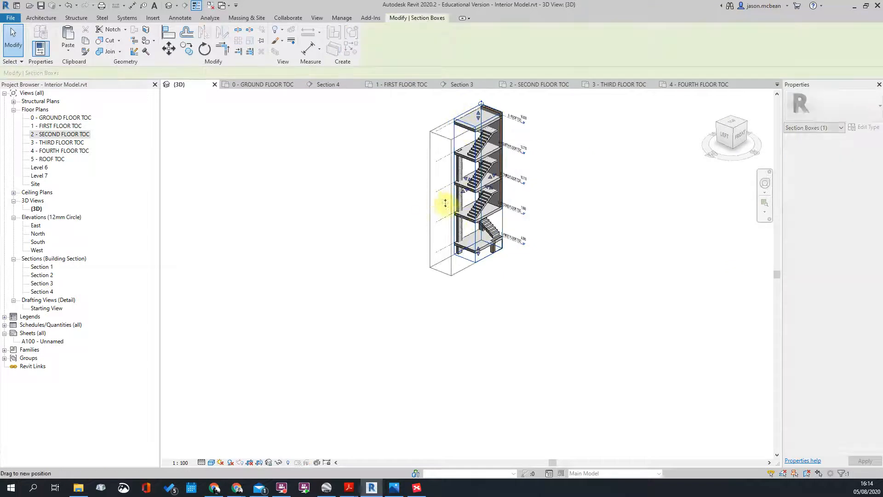
{"action": "scroll", "coordinate": [470, 197], "scroll_direction": "up", "scroll_amount": 5}
{"action": "middle_click_drag", "start_coordinate": [615, 262], "coordinate": [445, 216], "text": "shift"}
{"action": "left_click_drag", "start_coordinate": [445, 215], "coordinate": [402, 202]}
{"action": "left_click_drag", "start_coordinate": [441, 276], "coordinate": [442, 276]}
{"action": "middle_click_drag", "start_coordinate": [595, 223], "coordinate": [477, 268], "text": "shift"}
{"action": "scroll", "coordinate": [501, 198], "scroll_direction": "up", "scroll_amount": 4}
{"action": "scroll", "coordinate": [422, 170], "scroll_direction": "up", "scroll_amount": 3}
{"action": "scroll", "coordinate": [430, 199], "scroll_direction": "down", "scroll_amount": 5}
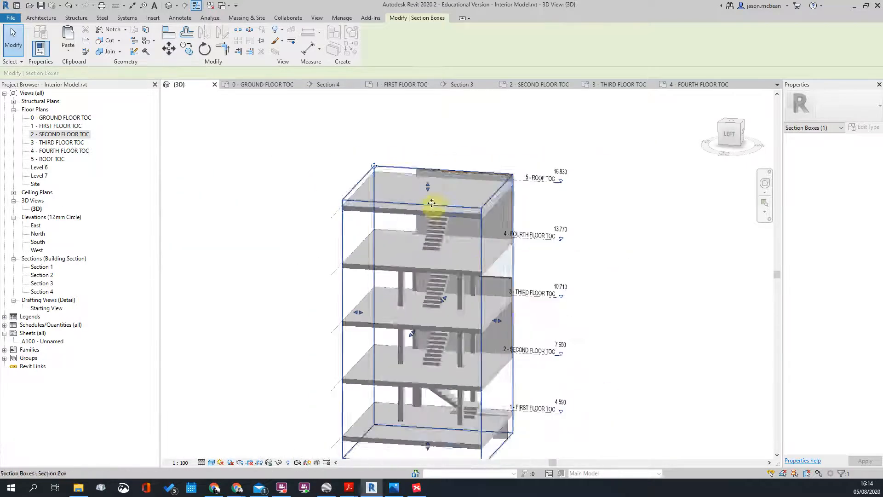
Step: Inspect the roof slab and the second-floor slab from different angles
{"action": "left_click", "coordinate": [483, 215]}
{"action": "key", "text": "Escape"}
{"action": "middle_click_drag", "start_coordinate": [442, 233], "coordinate": [446, 322], "text": "shift"}
{"action": "scroll", "coordinate": [426, 359], "scroll_direction": "up", "scroll_amount": 3}
{"action": "left_click", "coordinate": [421, 382]}
{"action": "middle_click_drag", "start_coordinate": [421, 381], "coordinate": [451, 351], "text": "shift"}
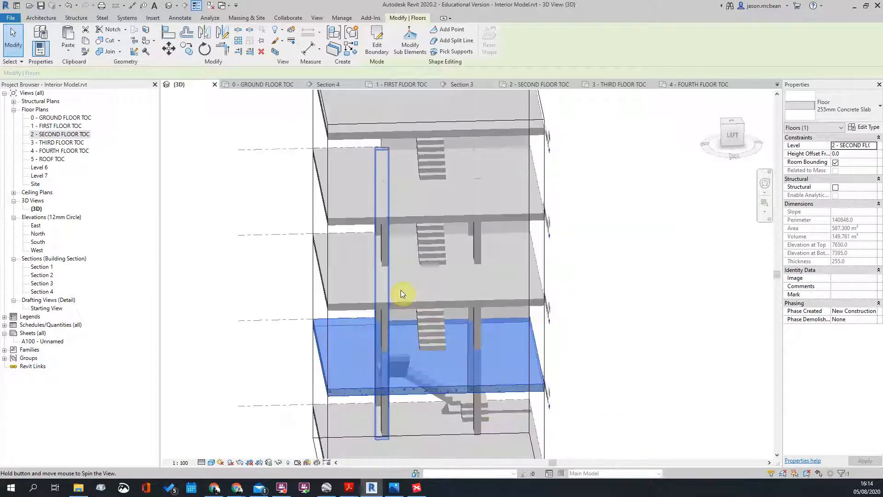
{"action": "scroll", "coordinate": [407, 298], "scroll_direction": "down", "scroll_amount": 2}
Step: View the tower from below and inspect the fourth-floor slab
{"action": "middle_click_drag", "start_coordinate": [562, 339], "coordinate": [444, 247], "text": "shift"}
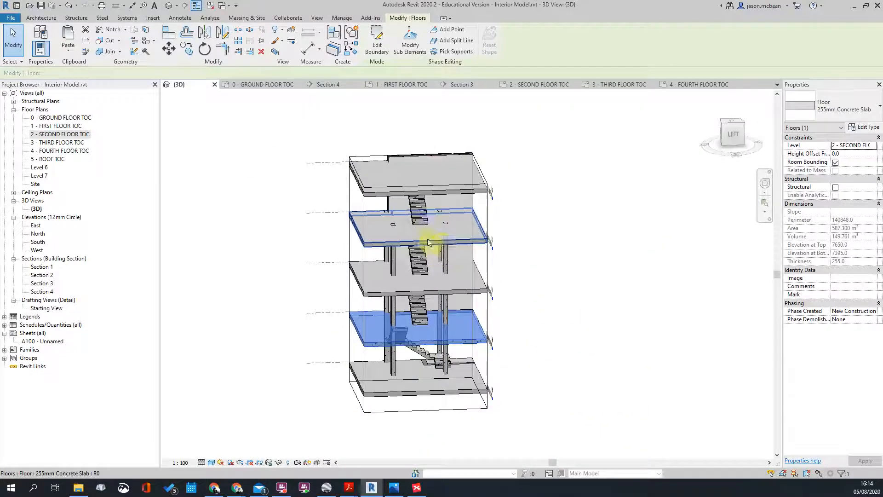
{"action": "left_click", "coordinate": [427, 239]}
{"action": "middle_click_drag", "start_coordinate": [609, 239], "coordinate": [410, 259], "text": "shift"}
{"action": "scroll", "coordinate": [568, 221], "scroll_direction": "up", "scroll_amount": 3}
{"action": "middle_click_drag", "start_coordinate": [534, 313], "coordinate": [532, 237], "text": "shift"}
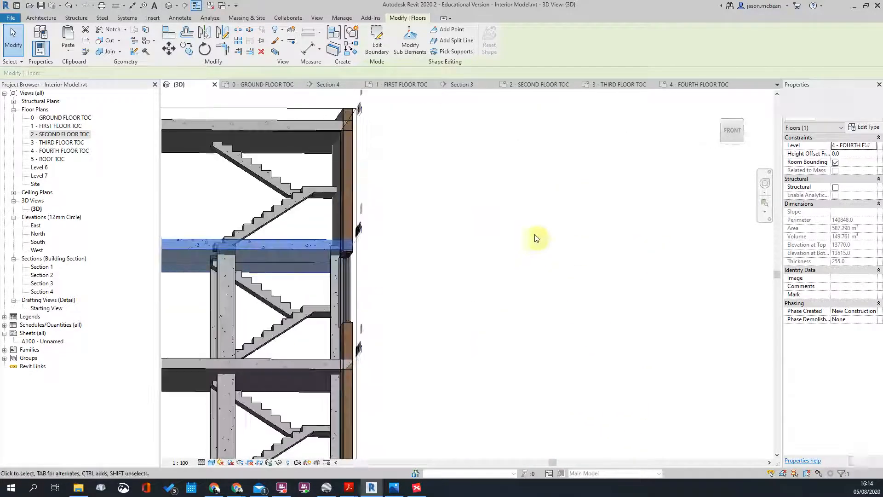
{"action": "left_click", "coordinate": [559, 240]}
{"action": "scroll", "coordinate": [560, 240], "scroll_direction": "down", "scroll_amount": 3}
{"action": "scroll", "coordinate": [385, 266], "scroll_direction": "up", "scroll_amount": 3}
{"action": "middle_click_drag", "start_coordinate": [430, 223], "coordinate": [446, 209], "text": "shift"}
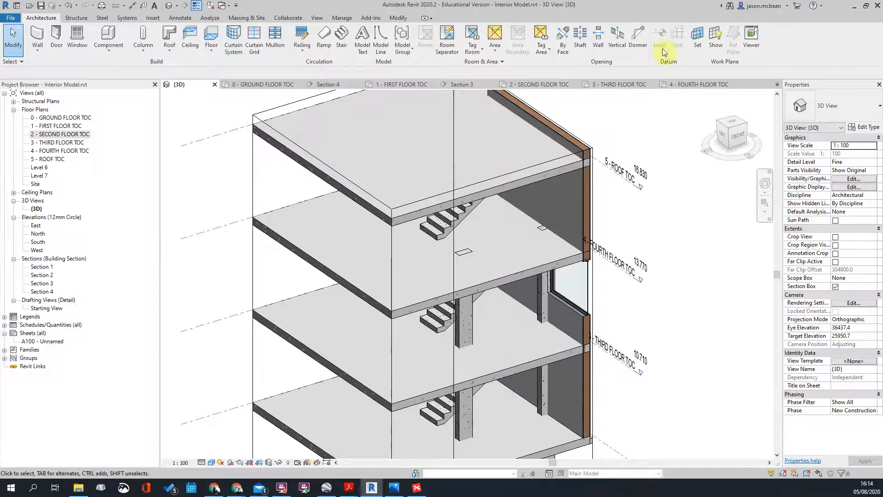
Step: Start a Shaft opening and switch to the 3 - THIRD FLOOR TOC plan
{"action": "left_click", "coordinate": [579, 39]}
{"action": "scroll", "coordinate": [488, 187], "scroll_direction": "down", "scroll_amount": 4}
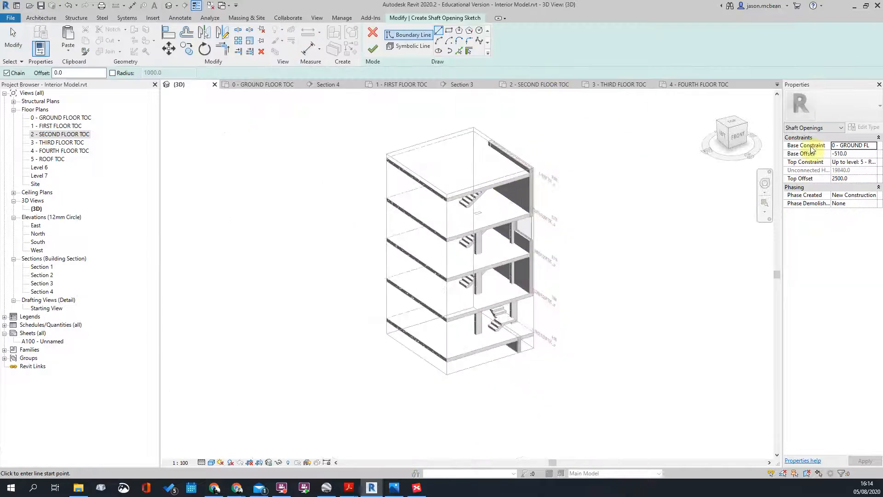
{"action": "double_click", "coordinate": [61, 142]}
{"action": "scroll", "coordinate": [438, 305], "scroll_direction": "up", "scroll_amount": 3}
{"action": "scroll", "coordinate": [438, 208], "scroll_direction": "up", "scroll_amount": 3}
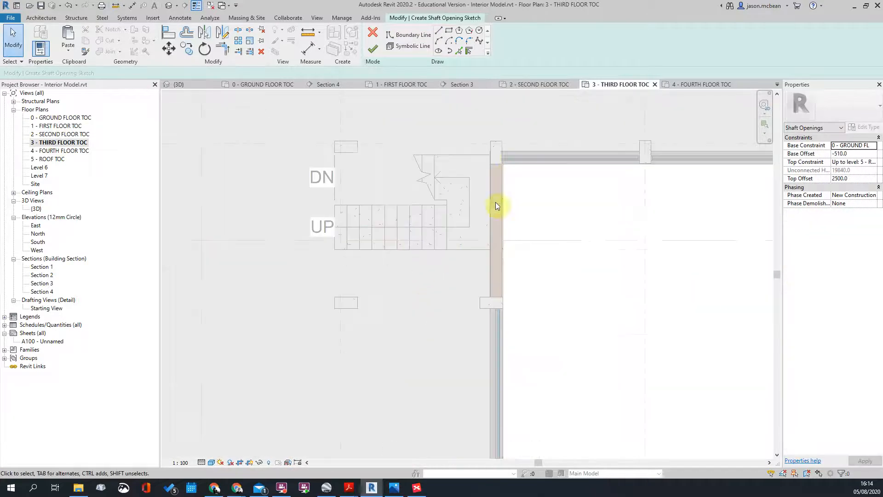
Step: Sketch a rectangular shaft boundary from the stair's corner to the wall
{"action": "left_click", "coordinate": [449, 31]}
{"action": "scroll", "coordinate": [343, 180], "scroll_direction": "up", "scroll_amount": 2}
{"action": "left_click", "coordinate": [331, 286]}
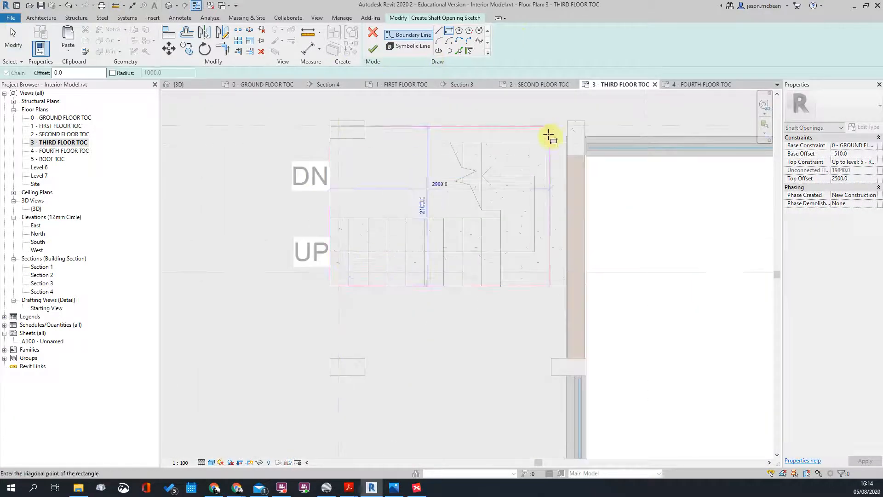
{"action": "scroll", "coordinate": [571, 142], "scroll_direction": "up", "scroll_amount": 3}
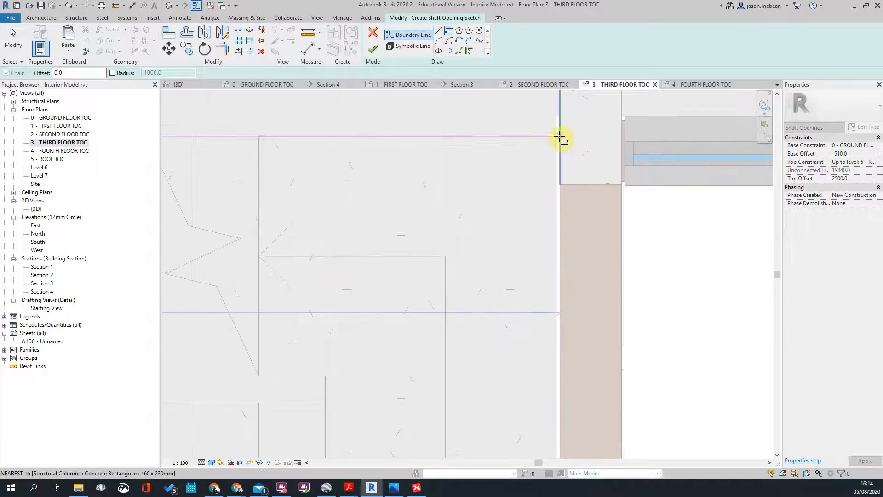
{"action": "left_click", "coordinate": [538, 135]}
{"action": "scroll", "coordinate": [556, 202], "scroll_direction": "down", "scroll_amount": 2}
{"action": "key", "text": "Escape"}
{"action": "key", "text": "Escape"}
Step: Align the right boundary edge to the wall face and finish the shaft opening
{"action": "mouse_move", "coordinate": [548, 240]}
{"action": "left_mouse_down"}
{"action": "mouse_move", "coordinate": [575, 243]}
{"action": "mouse_move", "coordinate": [558, 242]}
{"action": "left_mouse_up"}
{"action": "scroll", "coordinate": [596, 158], "scroll_direction": "down", "scroll_amount": 3}
{"action": "scroll", "coordinate": [505, 169], "scroll_direction": "up", "scroll_amount": 2}
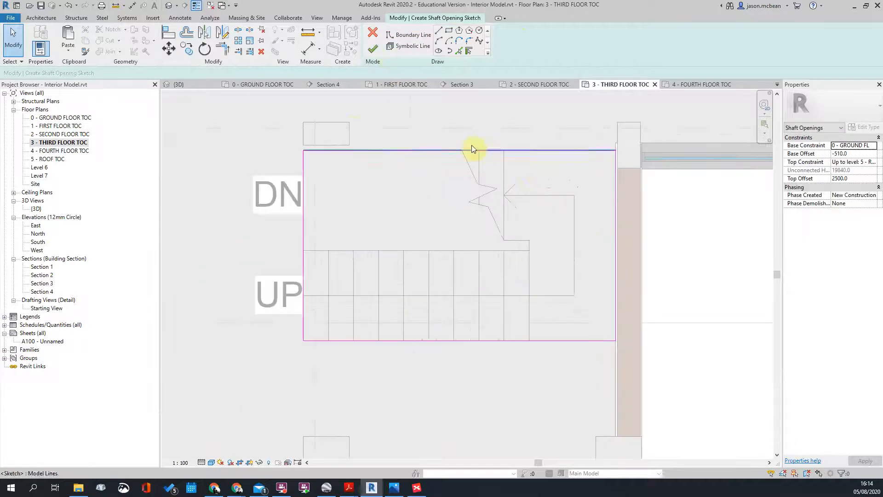
{"action": "left_click", "coordinate": [380, 49]}
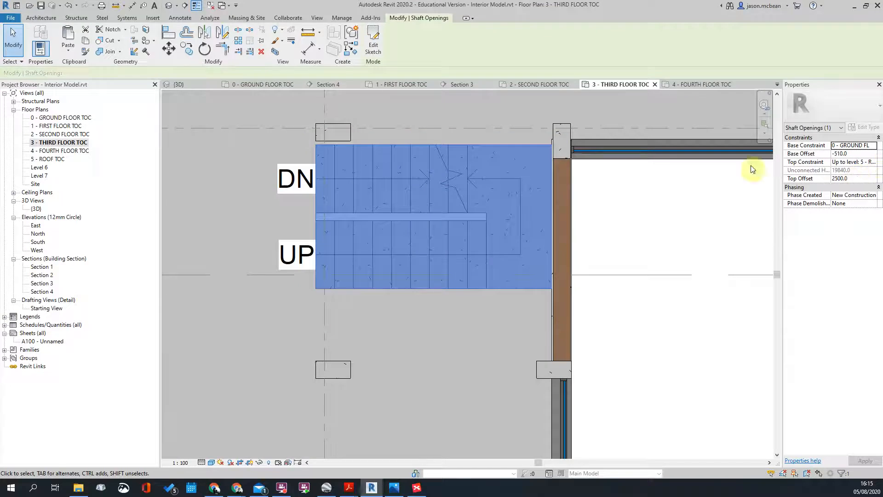
{"action": "key", "text": "Escape"}
{"action": "scroll", "coordinate": [382, 212], "scroll_direction": "down", "scroll_amount": 3}
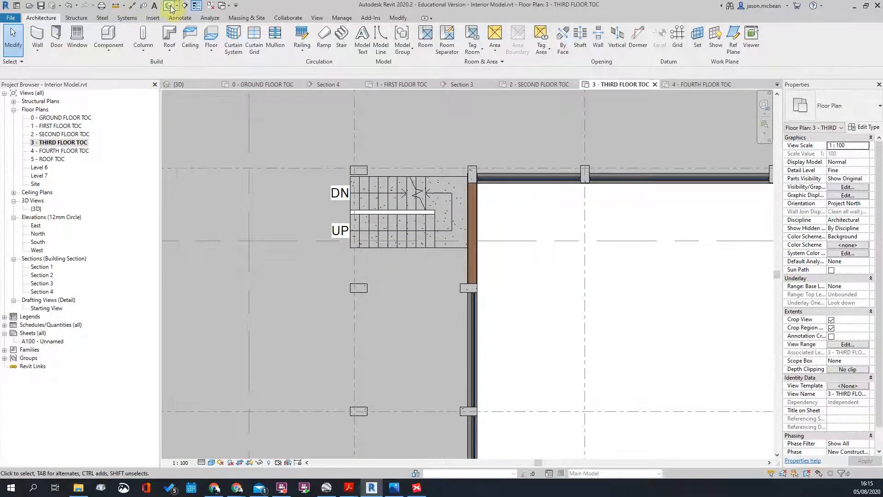
Step: In the default 3D view, inspect a floor slab where the shaft cuts through
{"action": "left_click", "coordinate": [169, 6]}
{"action": "middle_click_drag", "start_coordinate": [371, 243], "coordinate": [480, 234], "text": "shift"}
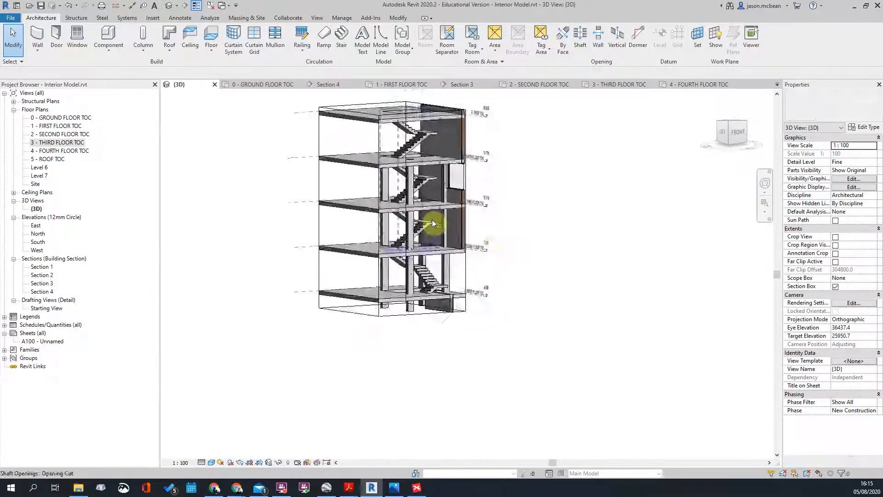
{"action": "scroll", "coordinate": [433, 239], "scroll_direction": "up", "scroll_amount": 5}
{"action": "middle_click_drag", "start_coordinate": [428, 247], "coordinate": [360, 193], "text": "shift"}
{"action": "middle_click_drag", "start_coordinate": [468, 152], "coordinate": [532, 408], "text": "shift"}
{"action": "scroll", "coordinate": [404, 270], "scroll_direction": "up", "scroll_amount": 3}
{"action": "left_click", "coordinate": [382, 255]}
{"action": "middle_click_drag", "start_coordinate": [528, 316], "coordinate": [445, 281], "text": "shift"}
{"action": "middle_click_drag", "start_coordinate": [440, 327], "coordinate": [414, 175], "text": "shift"}
Step: Raise the shaft opening's bottom to a 6890.5 base offset above the ground floor
{"action": "left_click", "coordinate": [422, 177]}
{"action": "scroll", "coordinate": [501, 305], "scroll_direction": "down", "scroll_amount": 4}
{"action": "left_click", "coordinate": [563, 307]}
{"action": "middle_click_drag", "start_coordinate": [564, 307], "coordinate": [473, 309], "text": "shift"}
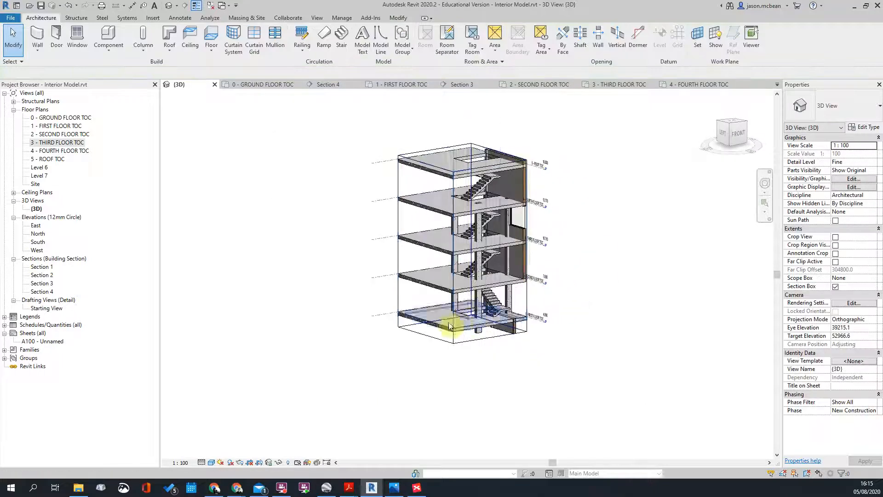
{"action": "left_click", "coordinate": [468, 312]}
{"action": "left_click_drag", "start_coordinate": [466, 291], "coordinate": [466, 288]}
{"action": "scroll", "coordinate": [476, 288], "scroll_direction": "up", "scroll_amount": 5}
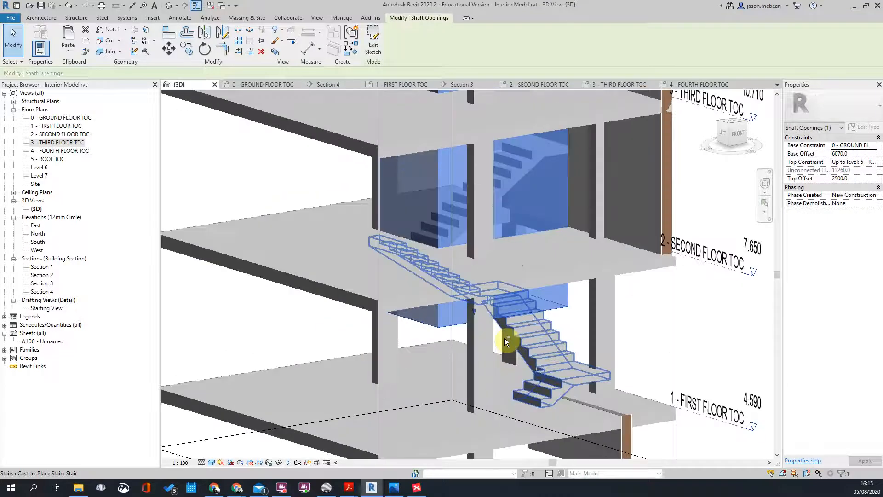
{"action": "middle_click_drag", "start_coordinate": [505, 338], "coordinate": [469, 286], "text": "shift"}
Step: Select the stairs and inspect them around the whole building
{"action": "left_click", "coordinate": [469, 324]}
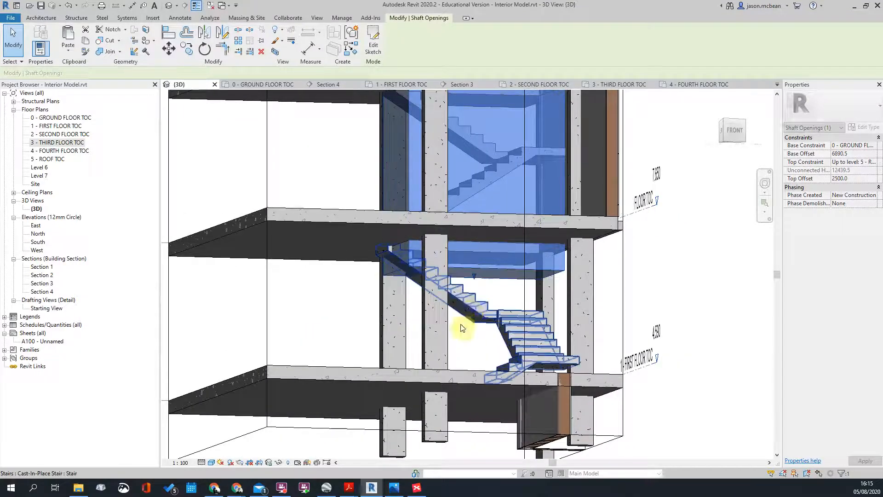
{"action": "middle_click_drag", "start_coordinate": [483, 305], "coordinate": [408, 237], "text": "shift"}
{"action": "scroll", "coordinate": [477, 256], "scroll_direction": "down", "scroll_amount": 3}
{"action": "middle_click_drag", "start_coordinate": [475, 259], "coordinate": [198, 213], "text": "shift"}
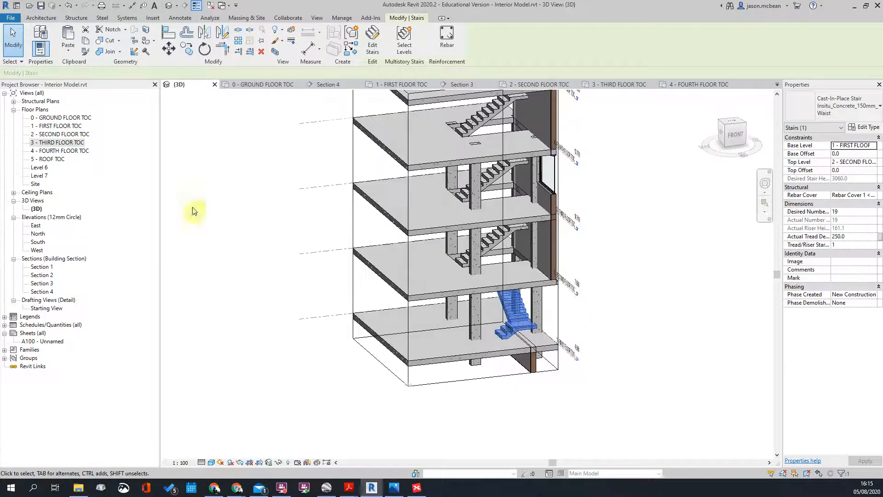
Step: In the 2 - SECOND FLOOR TOC plan, enter Edit Stairs for this level's single stair
{"action": "double_click", "coordinate": [57, 126]}
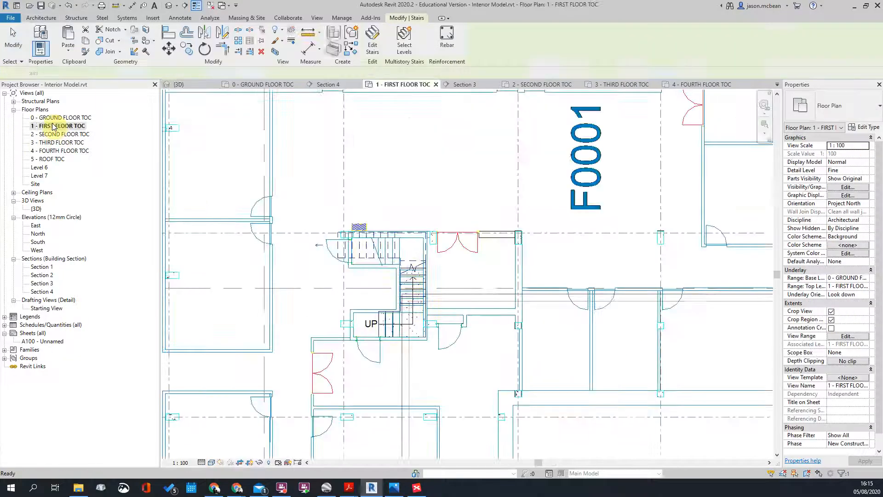
{"action": "double_click", "coordinate": [58, 134]}
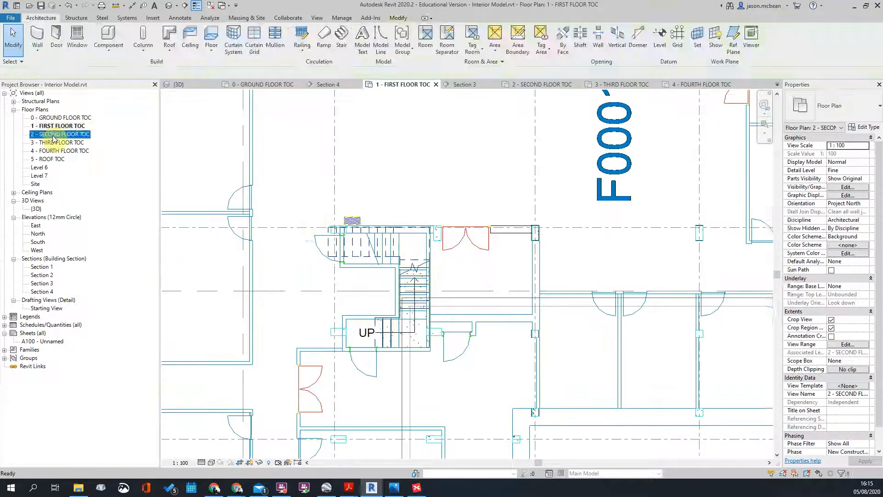
{"action": "scroll", "coordinate": [473, 258], "scroll_direction": "up", "scroll_amount": 5}
{"action": "left_click", "coordinate": [502, 274]}
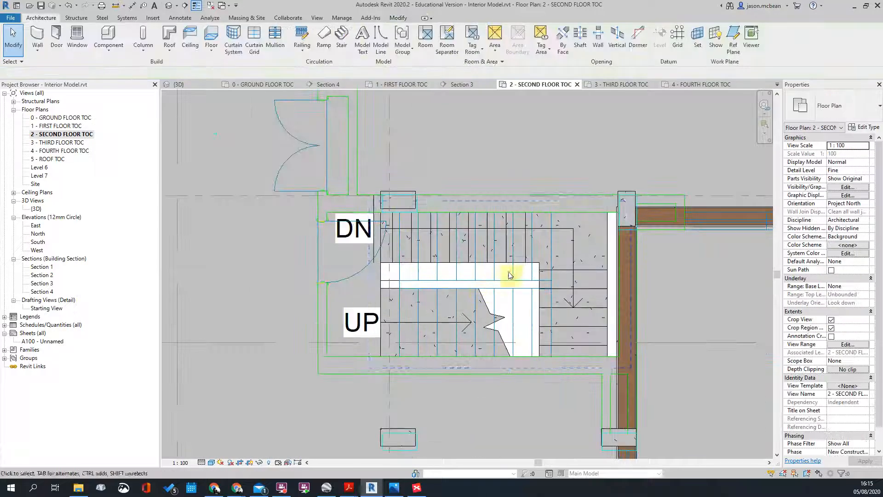
{"action": "left_click", "coordinate": [512, 264]}
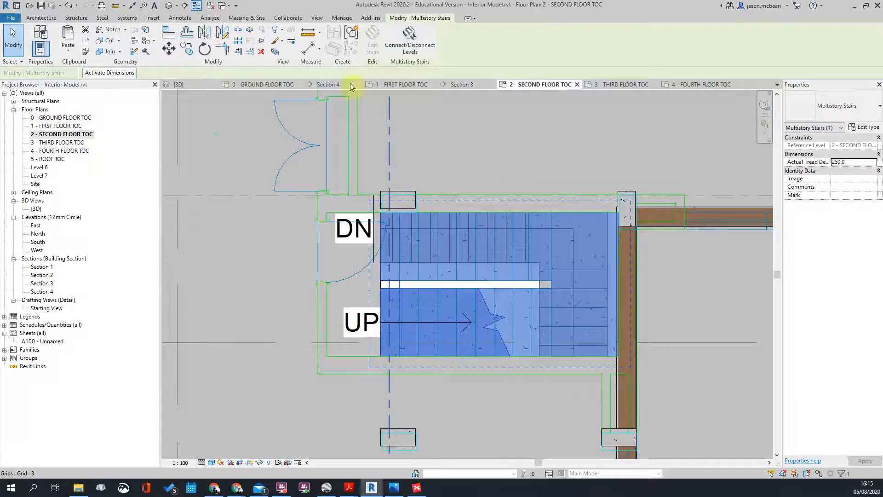
{"action": "key", "text": "Escape"}
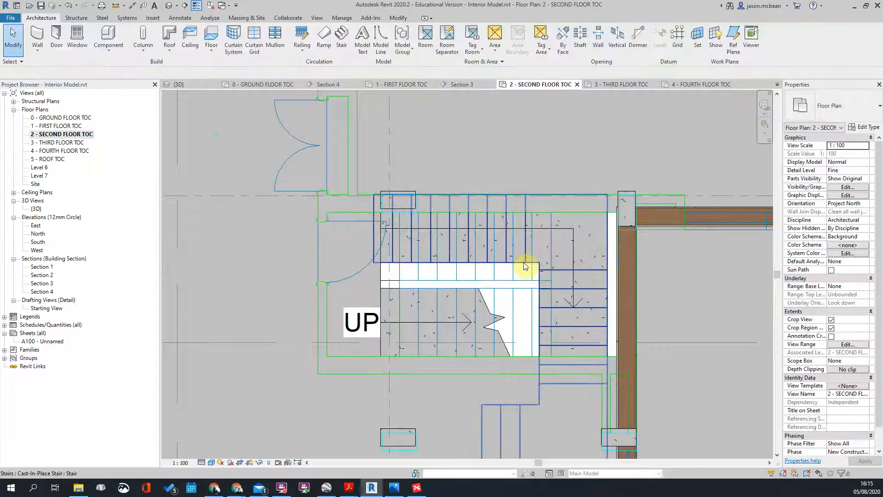
{"action": "left_click", "coordinate": [525, 266]}
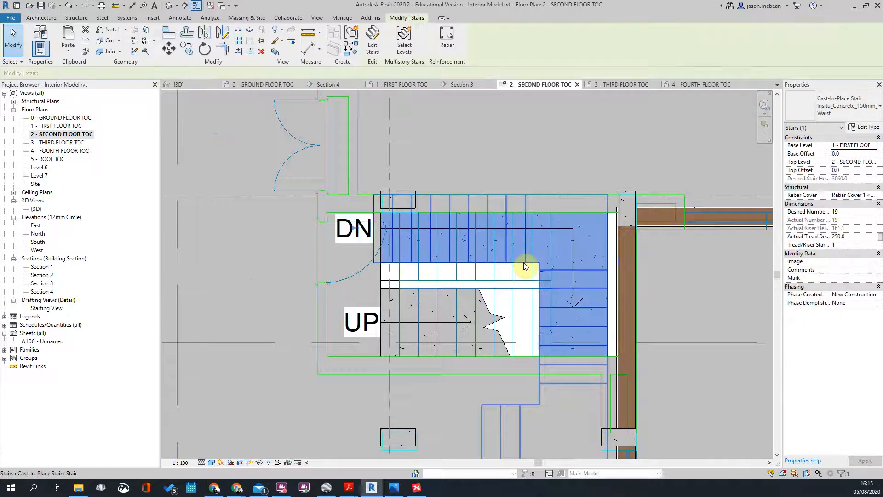
{"action": "left_click", "coordinate": [364, 54]}
Step: Move the upper stair run with MV so it sits against the slab edge
{"action": "left_click", "coordinate": [434, 267]}
{"action": "scroll", "coordinate": [404, 185], "scroll_direction": "up", "scroll_amount": 5}
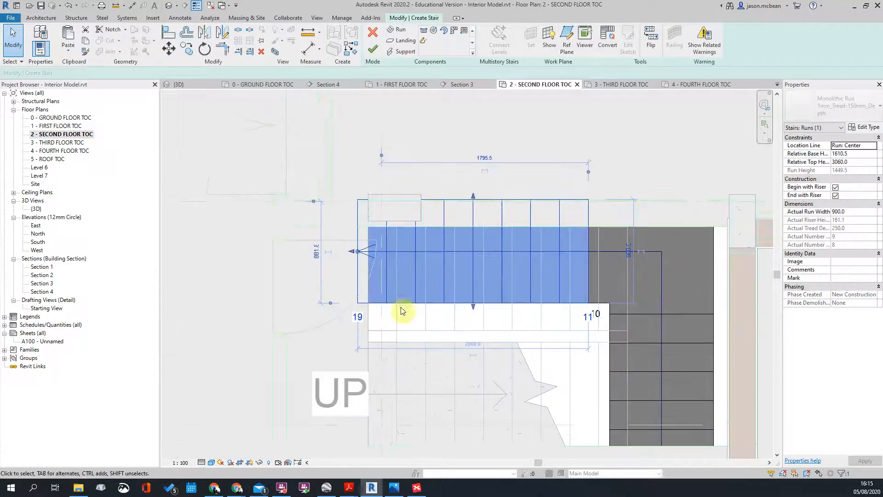
{"action": "scroll", "coordinate": [506, 203], "scroll_direction": "down", "scroll_amount": 3}
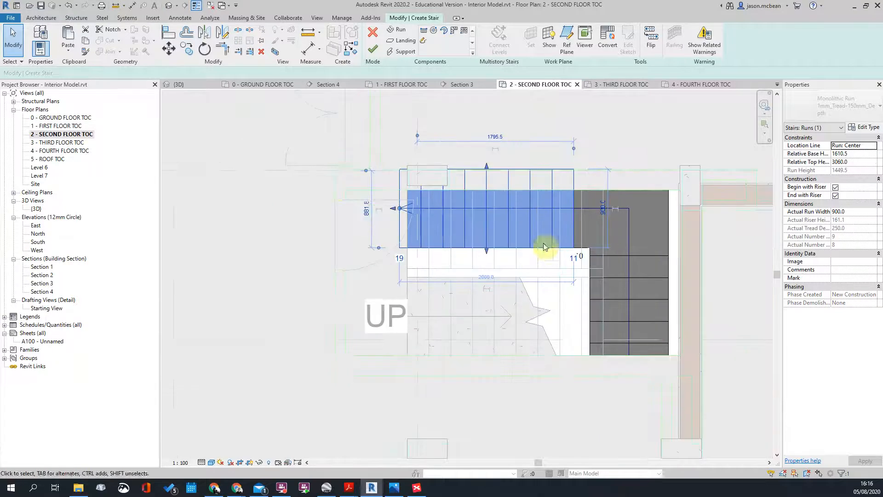
{"action": "scroll", "coordinate": [501, 177], "scroll_direction": "up", "scroll_amount": 2}
{"action": "key", "text": "m"}
{"action": "key", "text": "v"}
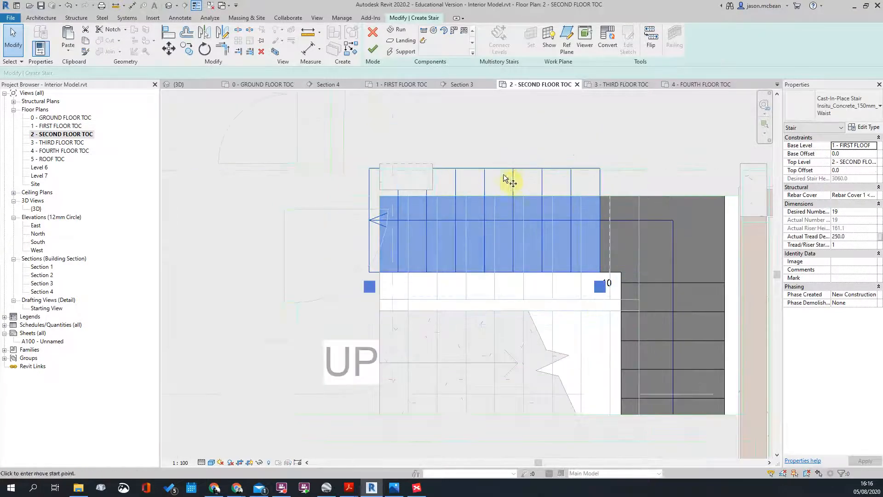
{"action": "left_click", "coordinate": [484, 198]}
{"action": "left_click", "coordinate": [491, 312]}
{"action": "scroll", "coordinate": [388, 301], "scroll_direction": "up", "scroll_amount": 2}
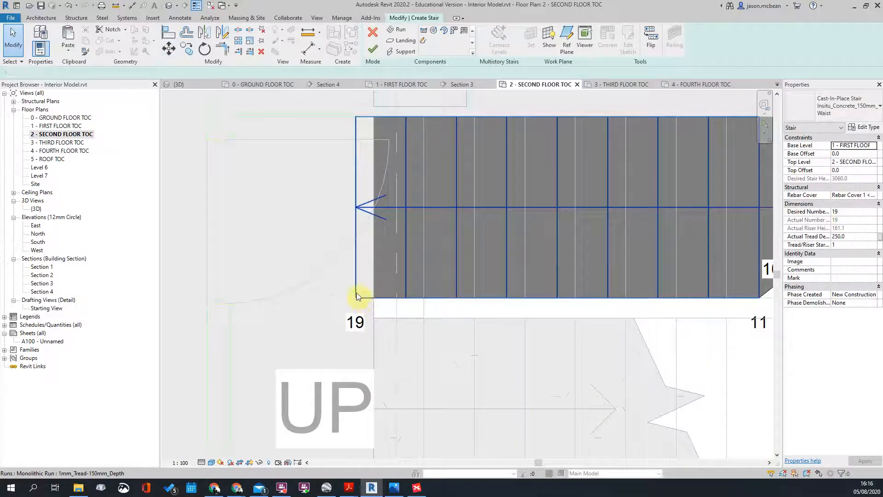
Step: Move the upper run again with MV to snap it onto the landing edge
{"action": "left_click", "coordinate": [357, 293]}
{"action": "key", "text": "m"}
{"action": "key", "text": "v"}
{"action": "left_click", "coordinate": [357, 299]}
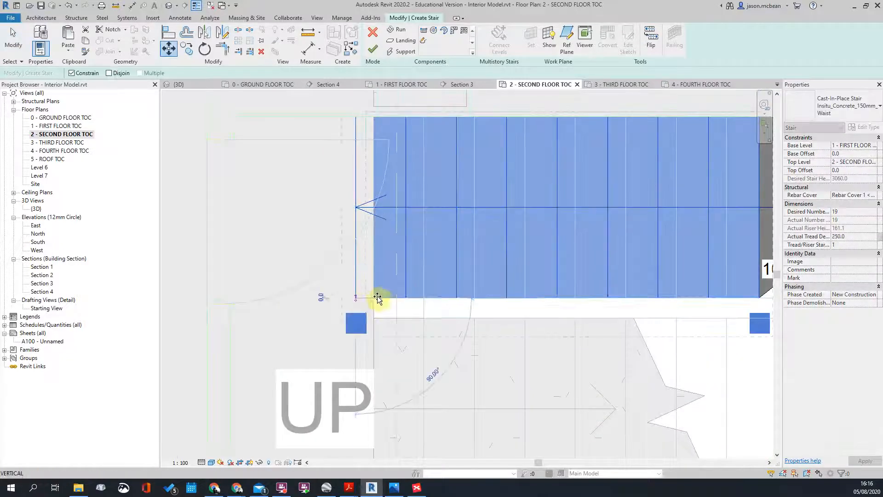
{"action": "left_click", "coordinate": [374, 297]}
{"action": "left_click", "coordinate": [336, 236]}
{"action": "scroll", "coordinate": [337, 236], "scroll_direction": "down", "scroll_amount": 1}
Step: Nudge the lower stair run down slightly
{"action": "middle_click_drag", "start_coordinate": [667, 259], "coordinate": [528, 248]}
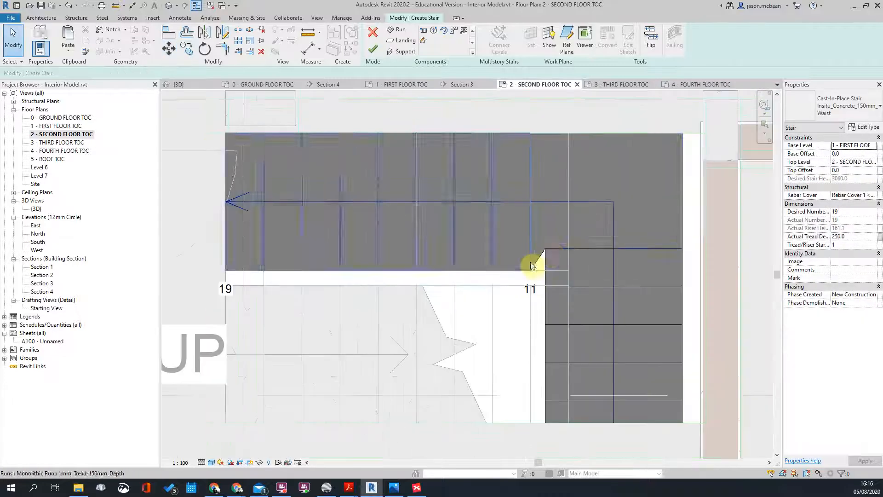
{"action": "scroll", "coordinate": [561, 232], "scroll_direction": "down", "scroll_amount": 2}
{"action": "left_click", "coordinate": [546, 290]}
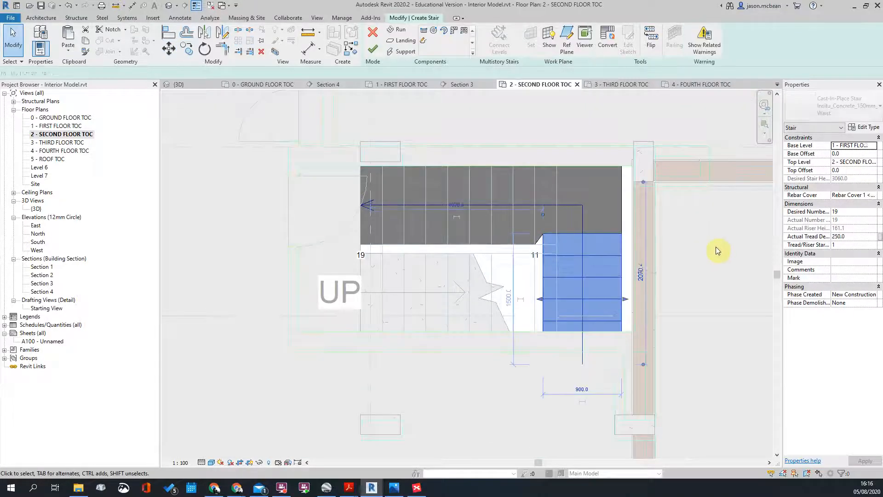
{"action": "key", "text": "Down"}
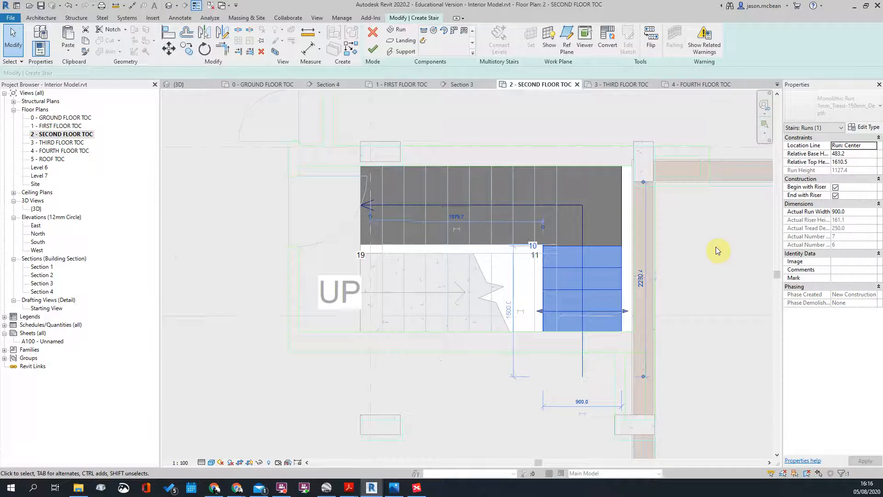
{"action": "left_click", "coordinate": [715, 247]}
{"action": "scroll", "coordinate": [550, 229], "scroll_direction": "down", "scroll_amount": 2}
{"action": "scroll", "coordinate": [550, 229], "scroll_direction": "up", "scroll_amount": 2}
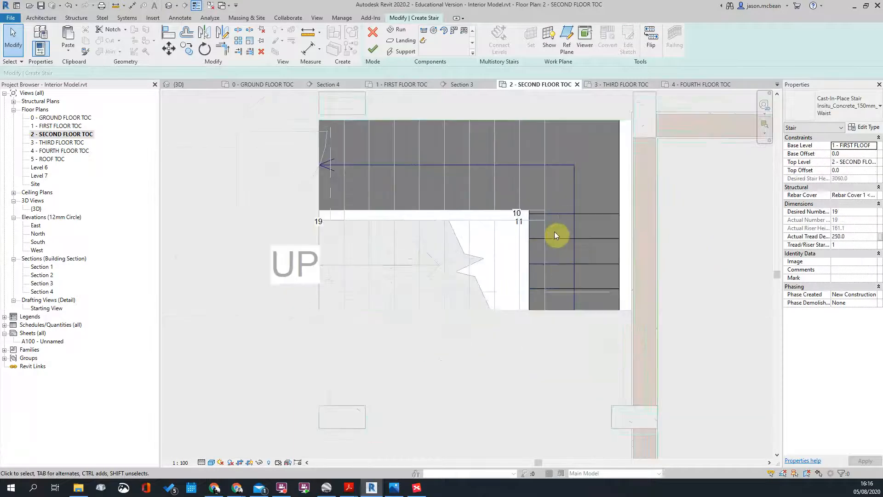
{"action": "scroll", "coordinate": [524, 309], "scroll_direction": "down", "scroll_amount": 2}
{"action": "scroll", "coordinate": [612, 245], "scroll_direction": "up", "scroll_amount": 2}
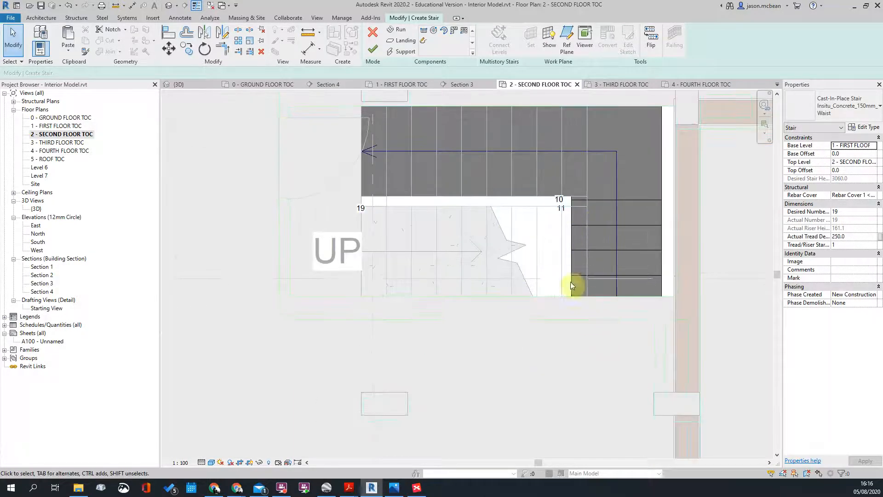
{"action": "middle_click_drag", "start_coordinate": [373, 179], "coordinate": [336, 202]}
{"action": "scroll", "coordinate": [337, 203], "scroll_direction": "up", "scroll_amount": 4}
{"action": "scroll", "coordinate": [346, 194], "scroll_direction": "down", "scroll_amount": 7}
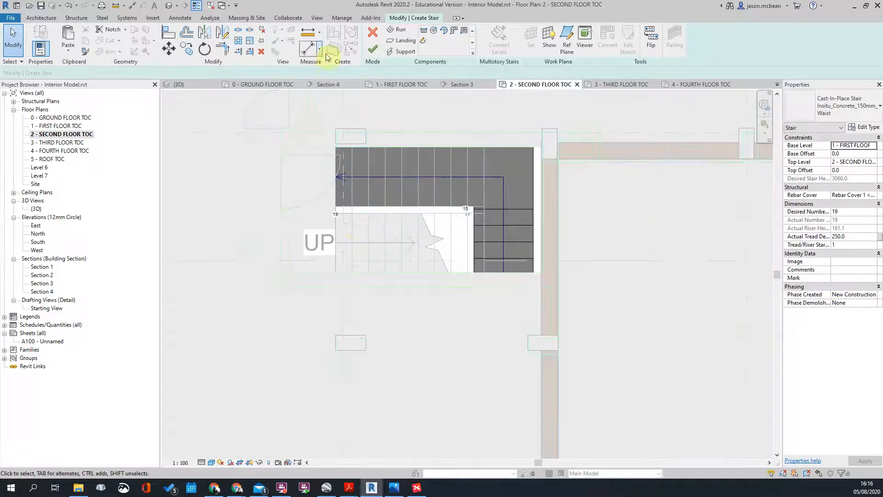
Step: Finish editing the stair and clear the selection
{"action": "left_click", "coordinate": [373, 49]}
{"action": "left_click", "coordinate": [457, 256]}
{"action": "scroll", "coordinate": [448, 269], "scroll_direction": "down", "scroll_amount": 2}
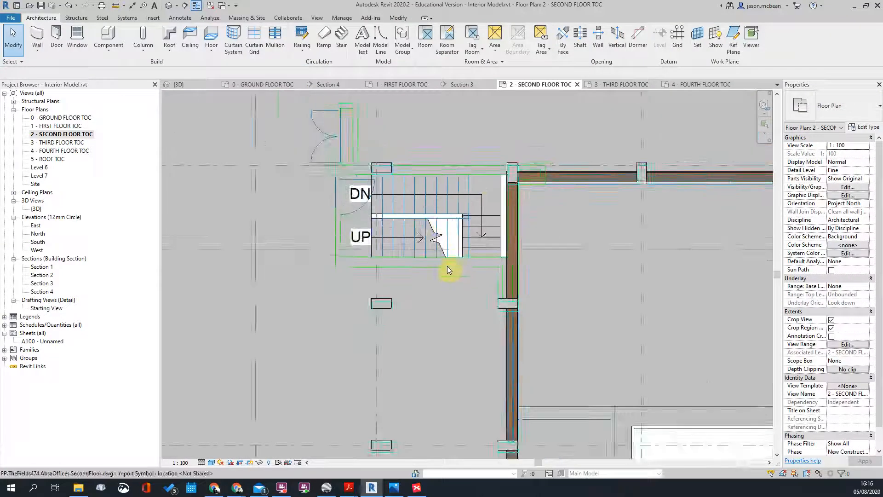
{"action": "scroll", "coordinate": [453, 260], "scroll_direction": "up", "scroll_amount": 3}
{"action": "scroll", "coordinate": [479, 257], "scroll_direction": "down", "scroll_amount": 3}
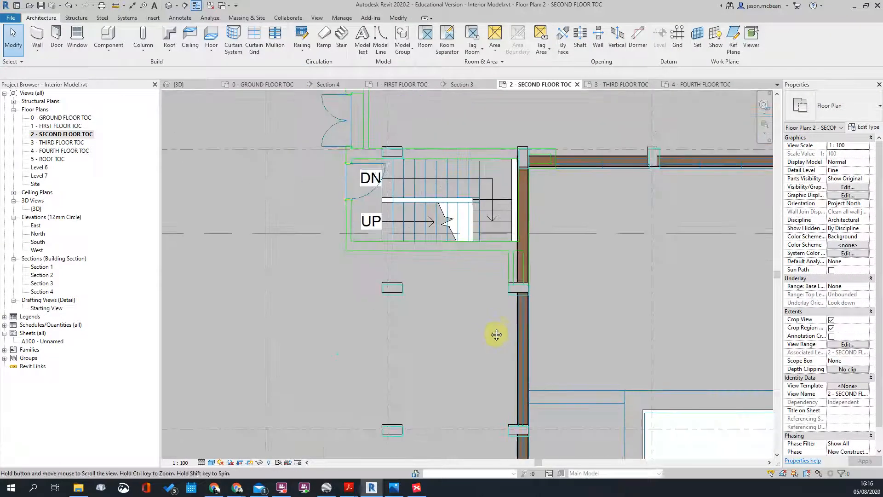